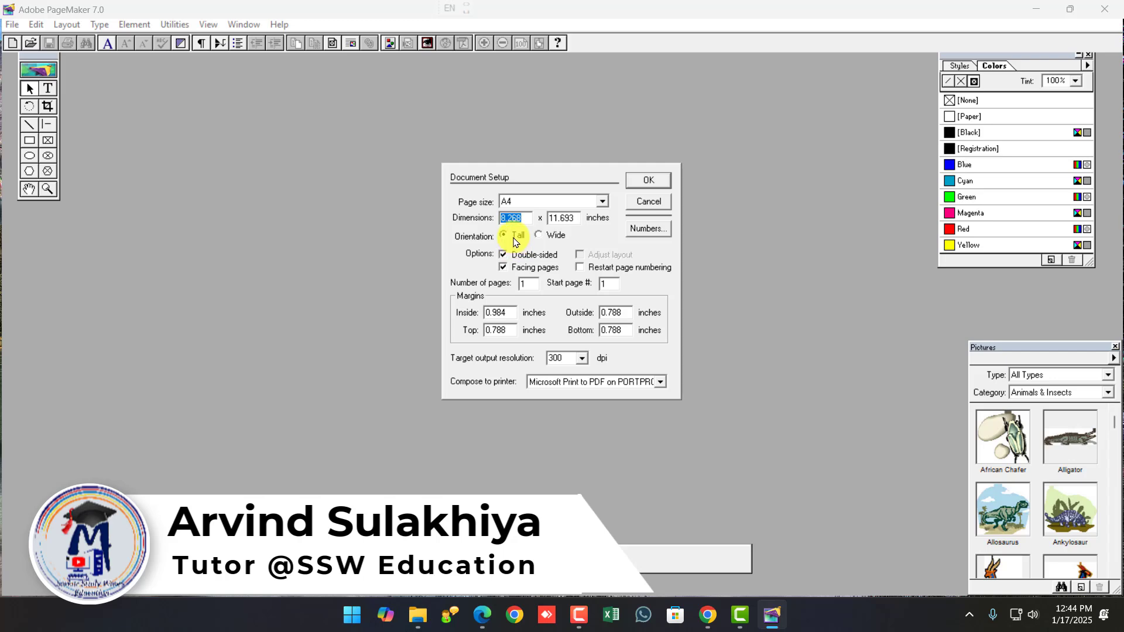
# Create the tall A4 publication, and clear the page view by closing the Pictures palette and lowering the Control palette.
pyautogui.click(655, 183)
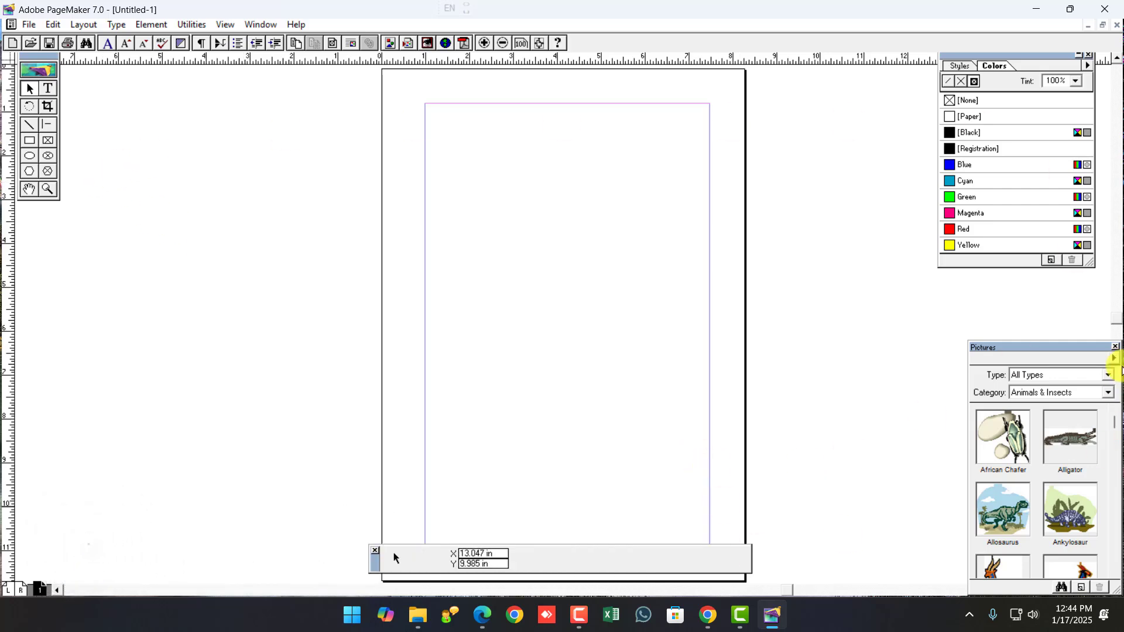
pyautogui.click(1115, 349)
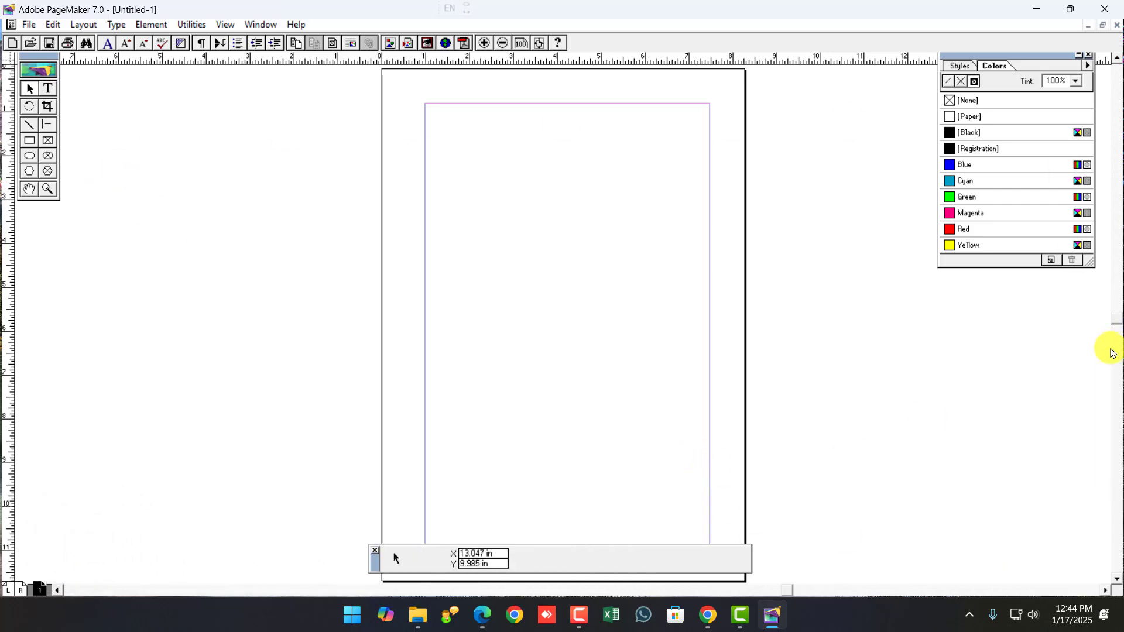
pyautogui.moveTo(380, 565); pyautogui.dragTo(374, 585)
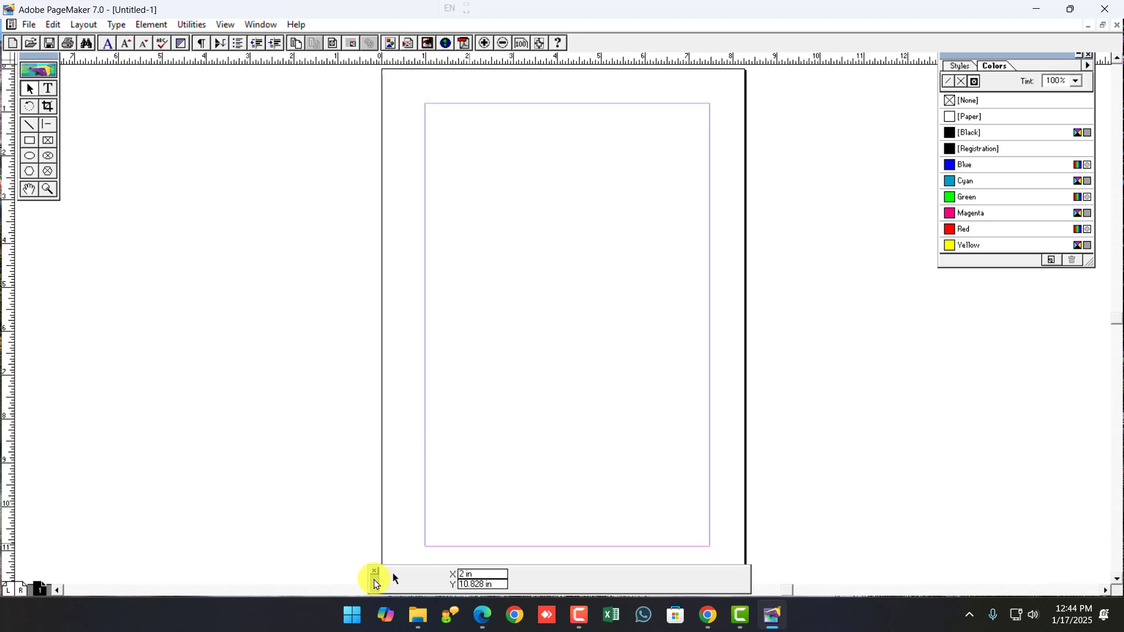
pyautogui.click(405, 27)
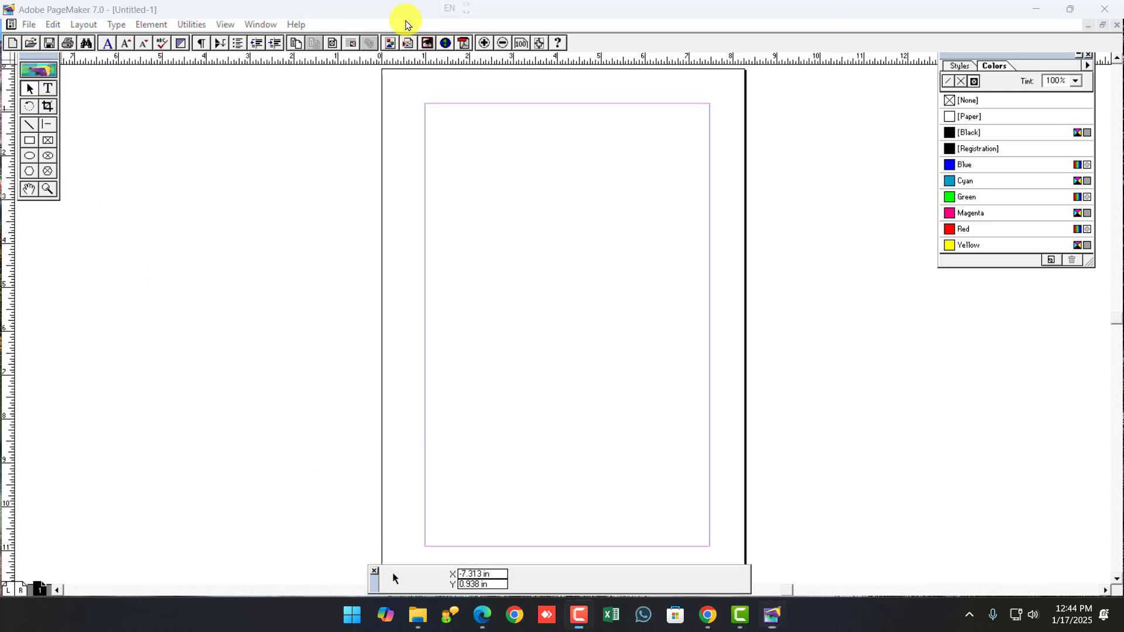
pyautogui.click(28, 24)
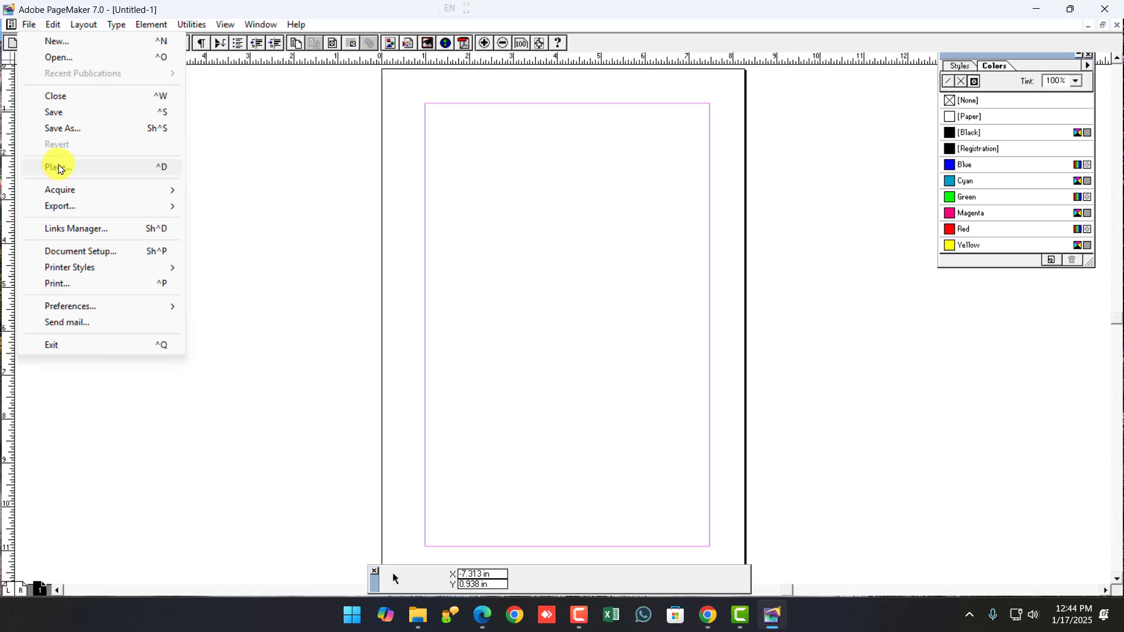
pyautogui.click(658, 590)
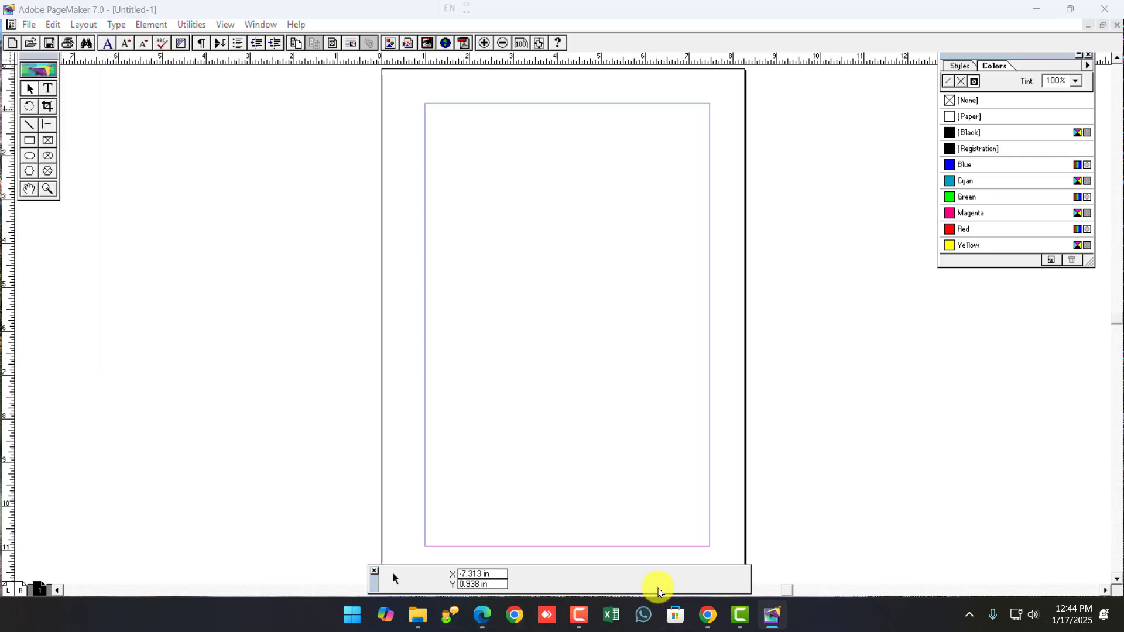
# Switch to Word 2013 and create a blank document.
pyautogui.press('super')
pyautogui.write('m')
pyautogui.press('BackSpace')
pyautogui.write('word')
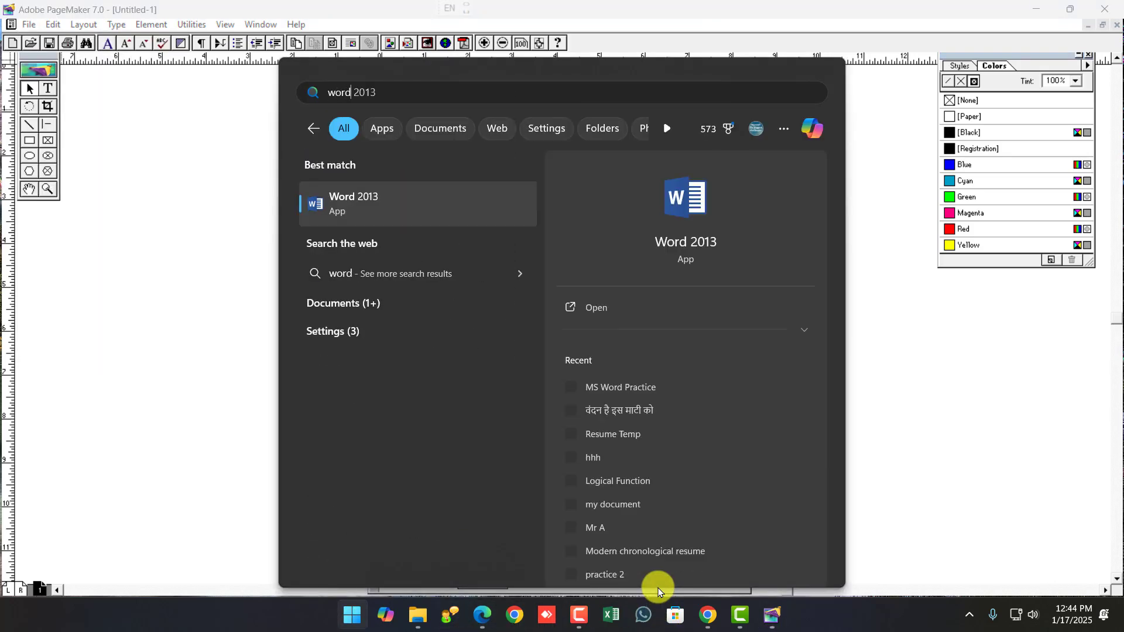
pyautogui.press('Return')
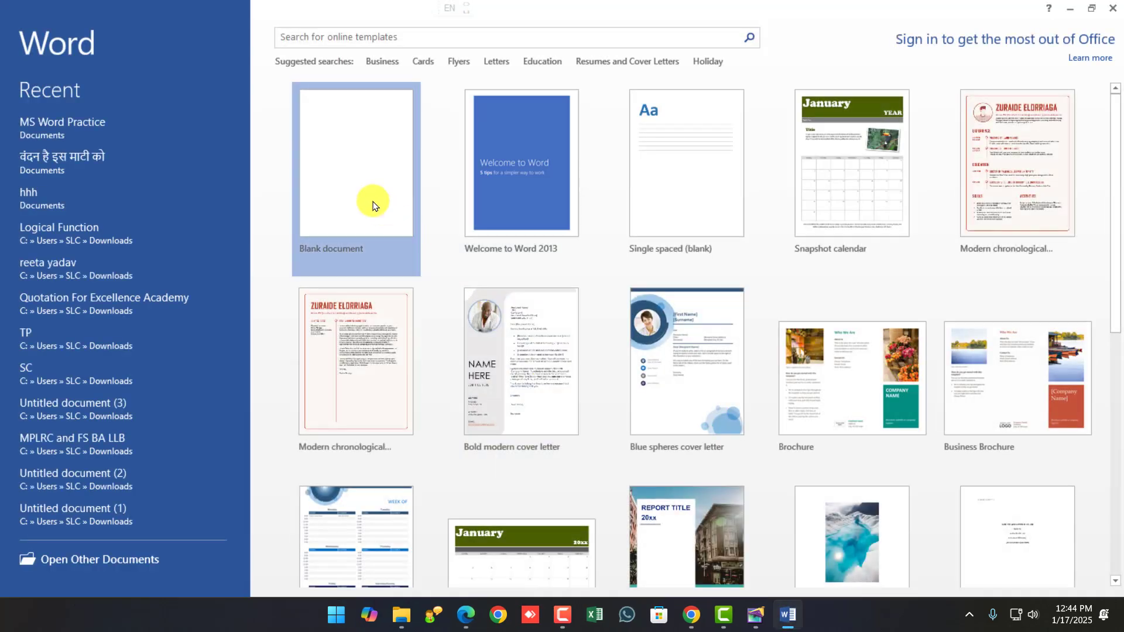
pyautogui.click(374, 206)
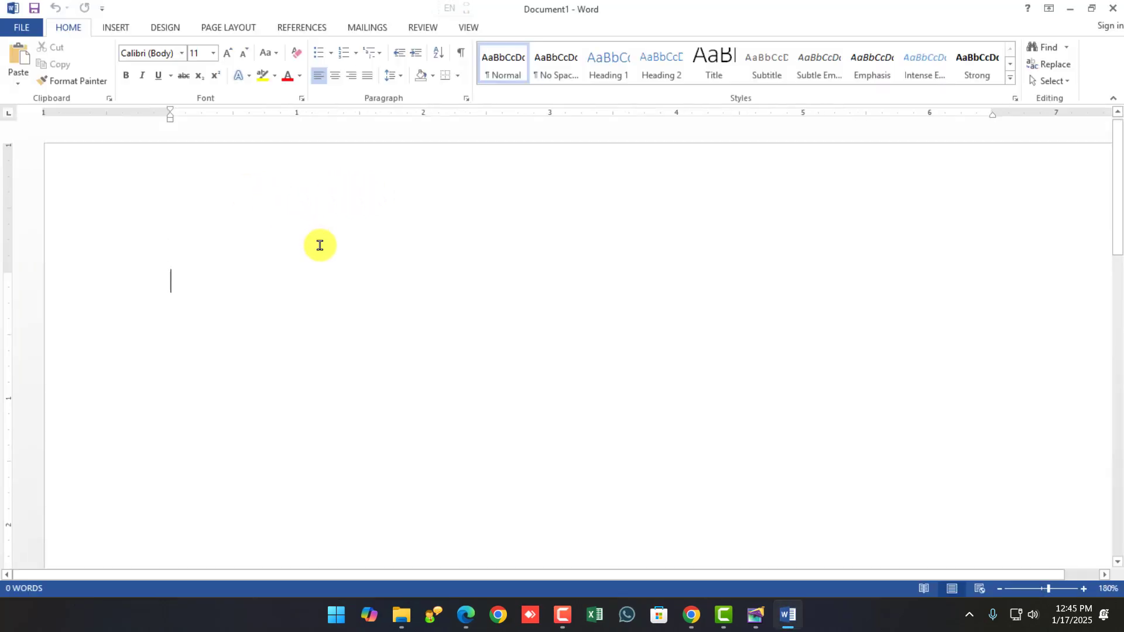
# Enter the title "Page Maker" on the first line of the blank document.
pyautogui.write('Paghe')
pyautogui.press('BackSpace')
pyautogui.press('BackSpace')
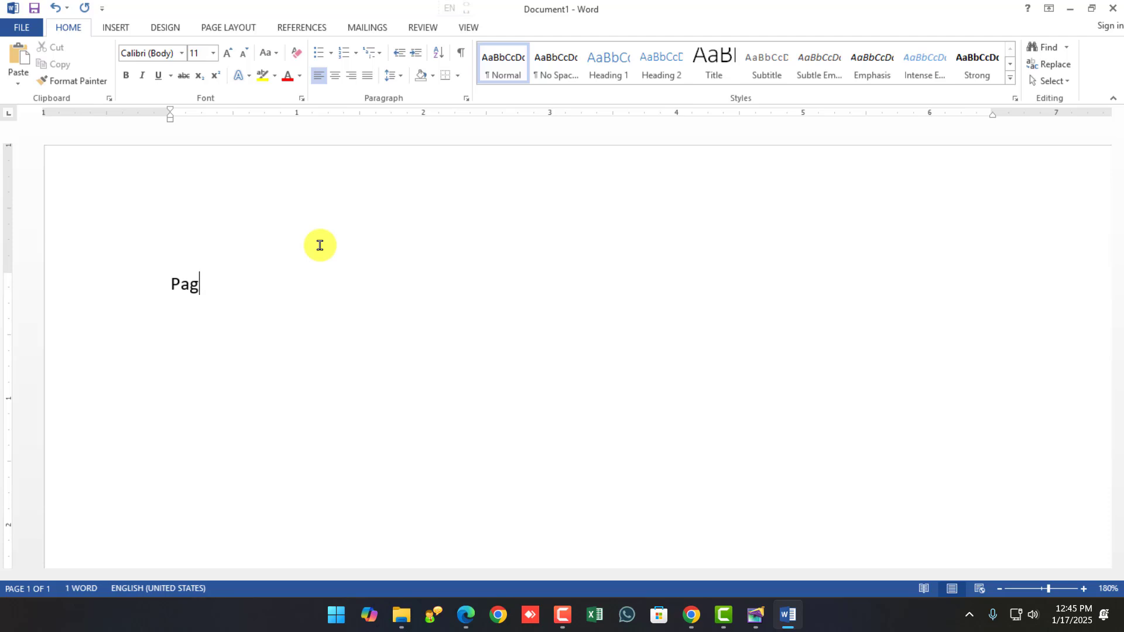
pyautogui.write('e Maker')
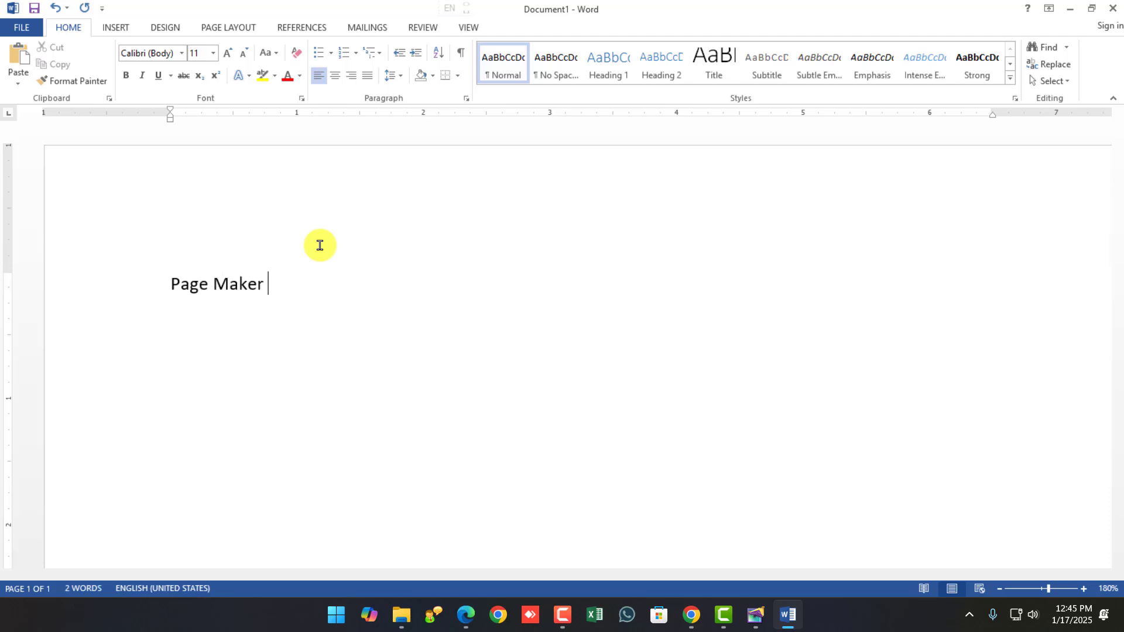
# Enlarge the whole "Page Maker" title to a font size of 22.
pyautogui.hotkey('ctrl', 'a')
pyautogui.hotkey('ctrl', 'shift', '.')
pyautogui.hotkey('ctrl', 'shift', '.')
pyautogui.hotkey('ctrl', 'shift', '.')
pyautogui.hotkey('ctrl', 'shift', '.')
pyautogui.hotkey('ctrl', 'shift', '.')
pyautogui.hotkey('ctrl', 'shift', '.')
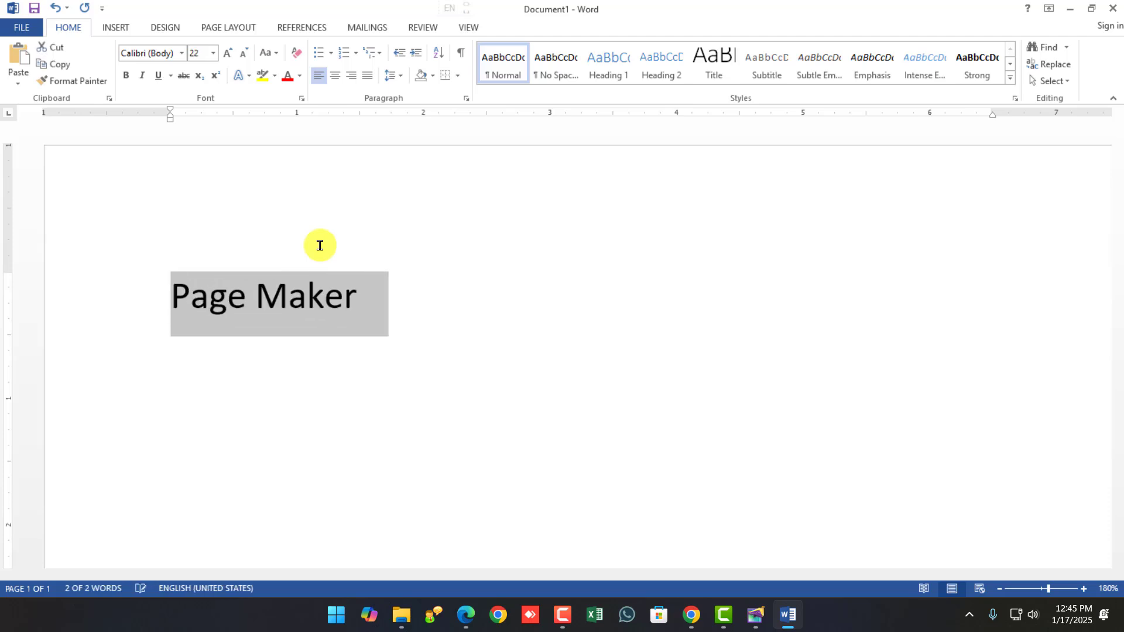
# Add the line "6. Import/Insert/Place Text and Picture" below the "Page Maker" title.
pyautogui.press('End')
pyautogui.press('Return')
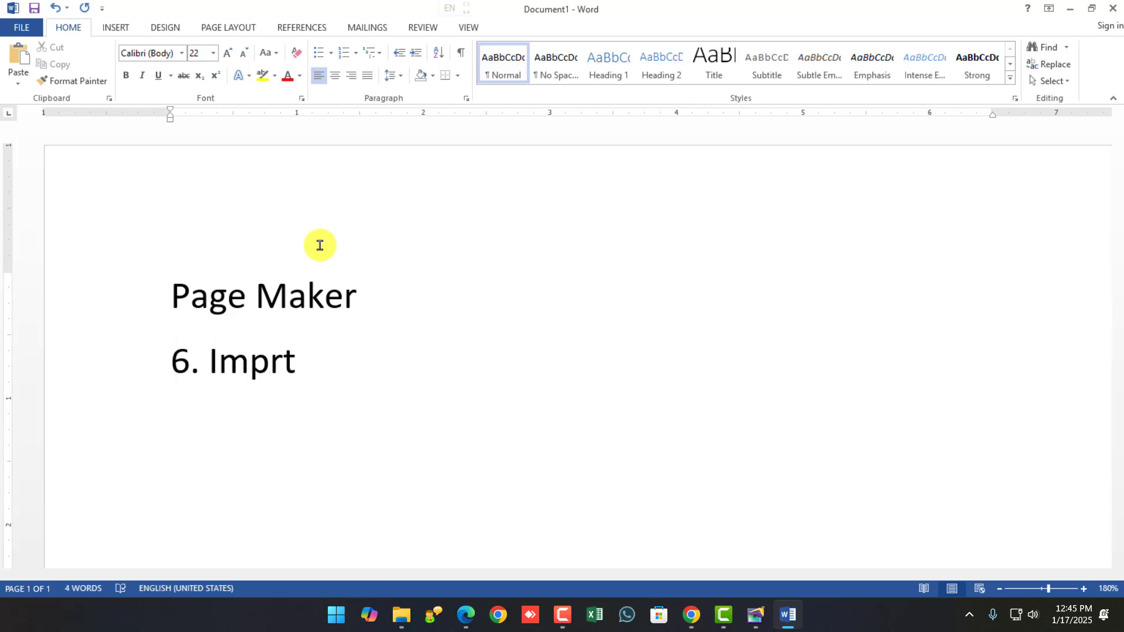
pyautogui.write('Text ')
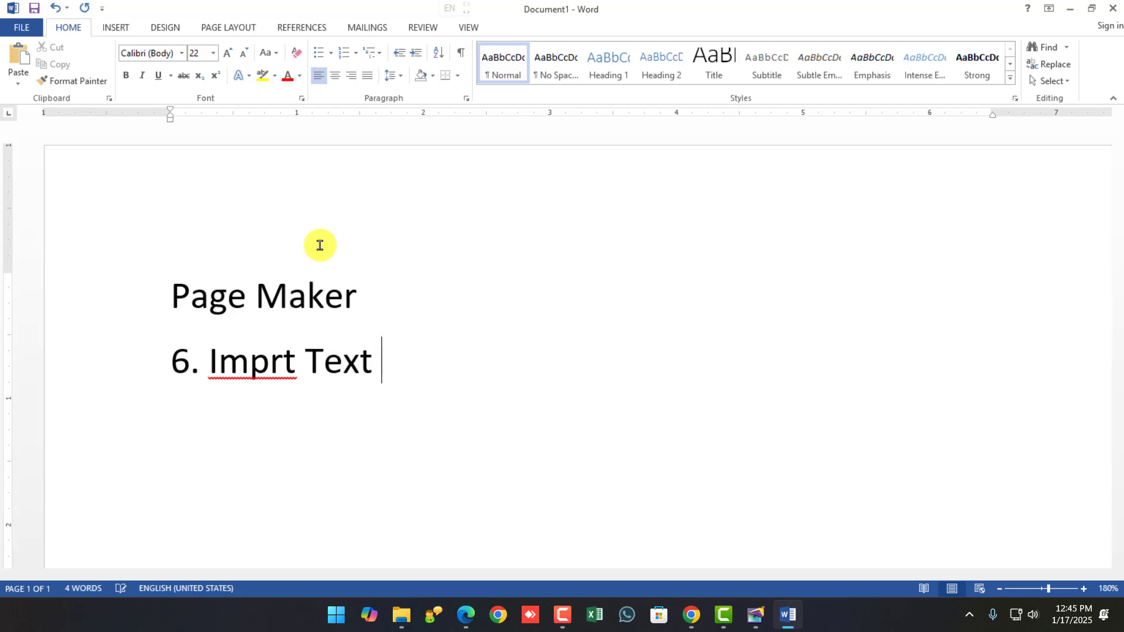
pyautogui.write('an ')
pyautogui.write(' Pic')
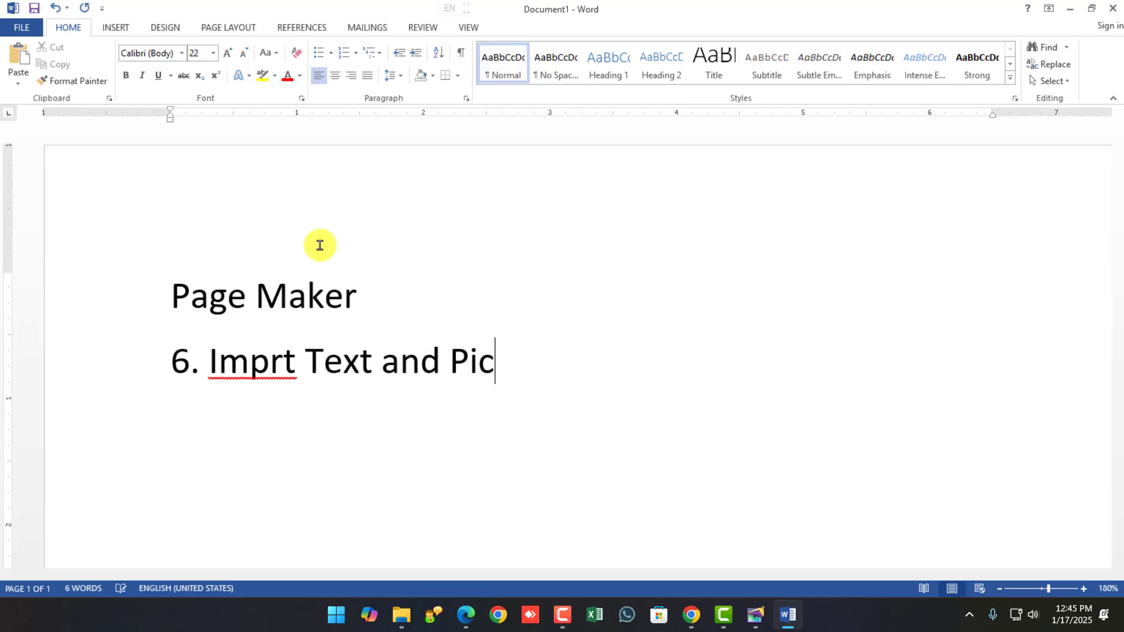
pyautogui.write('ture')
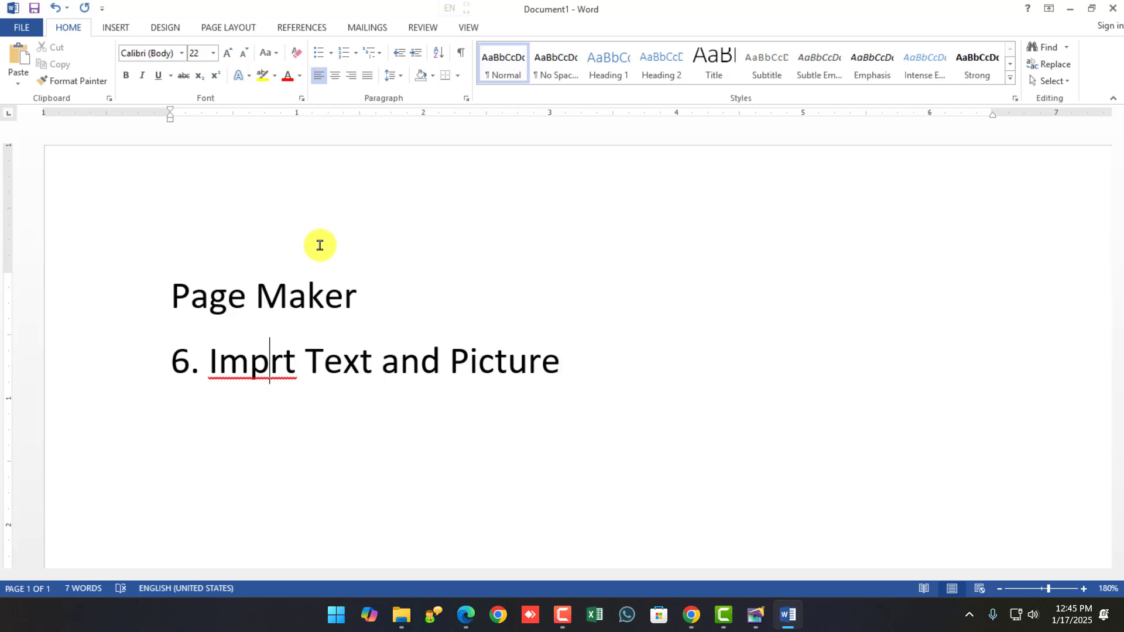
pyautogui.write('ort.')
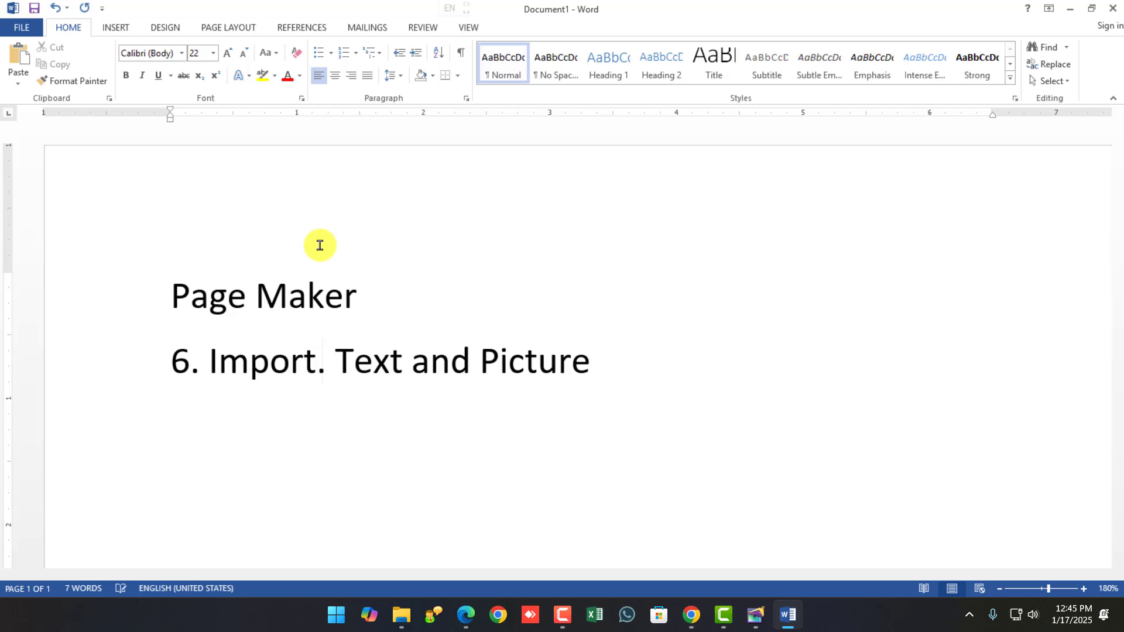
pyautogui.press('BackSpace')
pyautogui.write('/Insert')
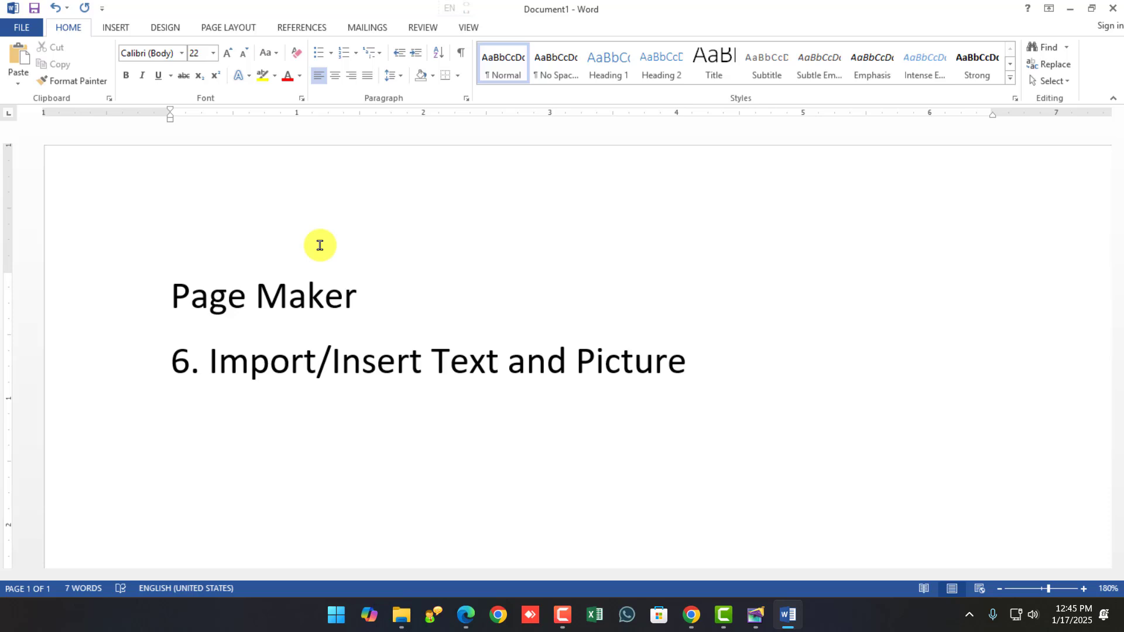
pyautogui.write('/Place')
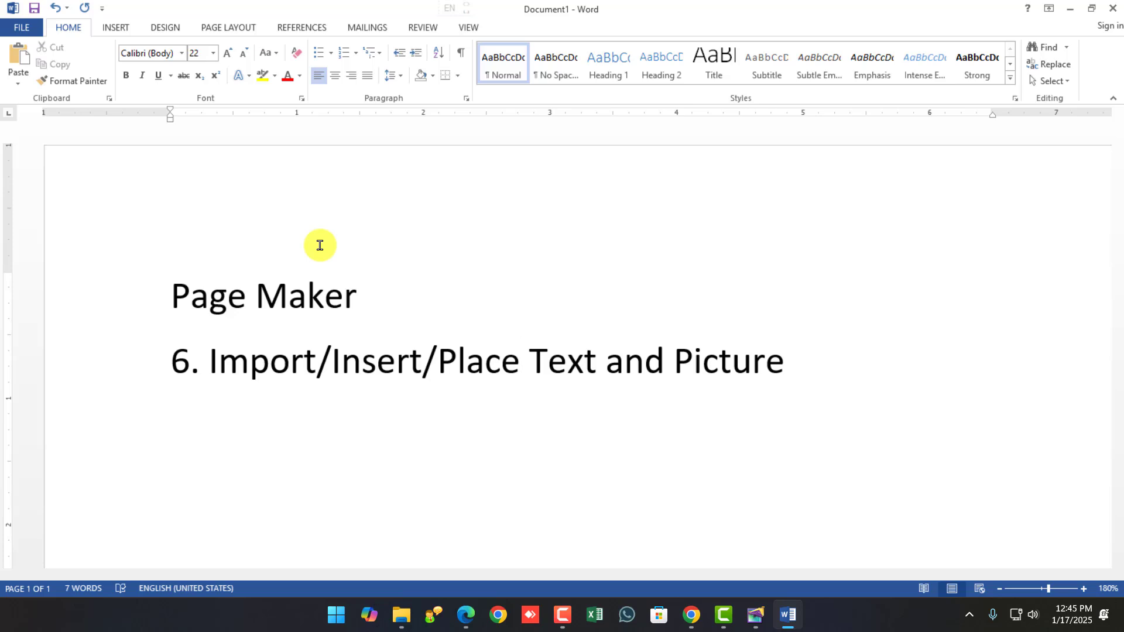
# Start a new line numbered "7." below the Import/Insert/Place item.
pyautogui.click(548, 362)
pyautogui.moveTo(584, 362); pyautogui.dragTo(715, 358)
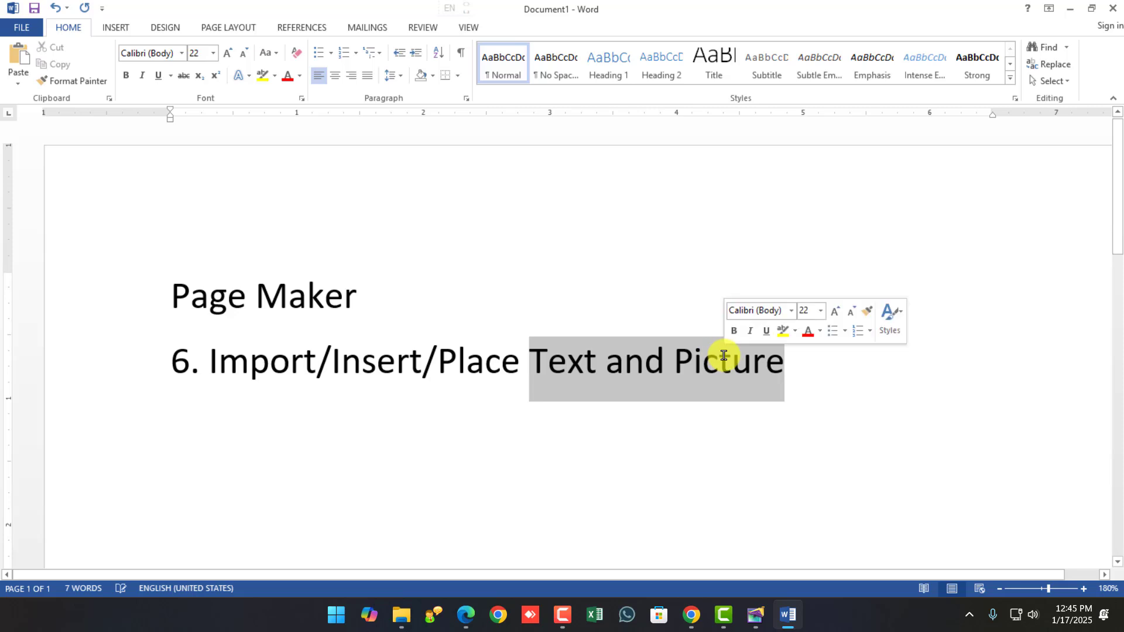
pyautogui.click(813, 376)
pyautogui.press('Return')
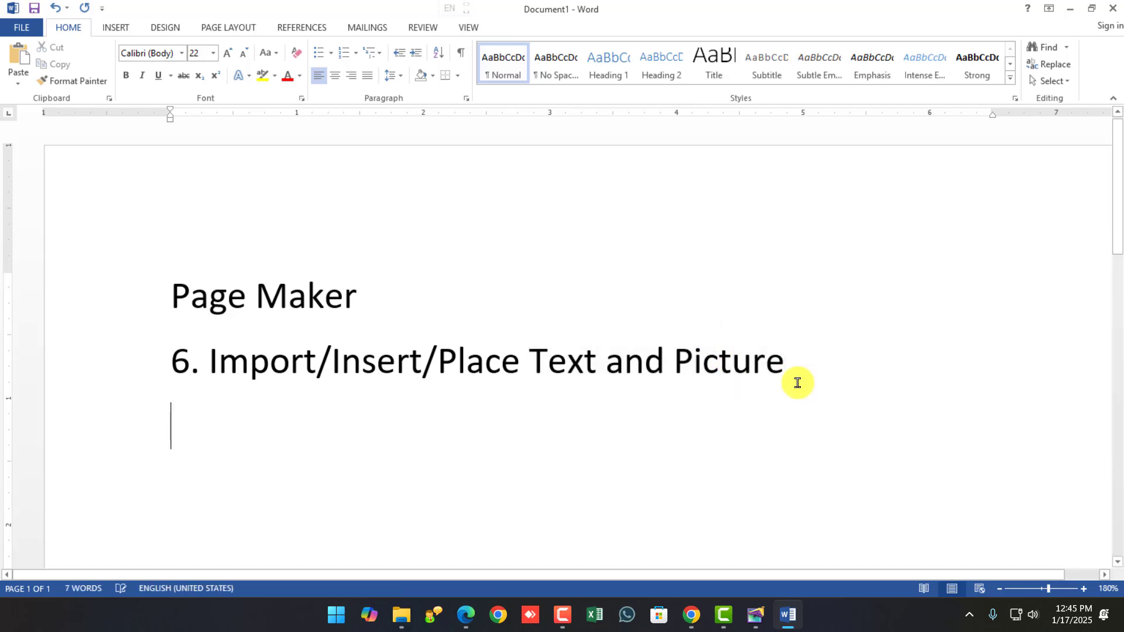
pyautogui.write('7.')
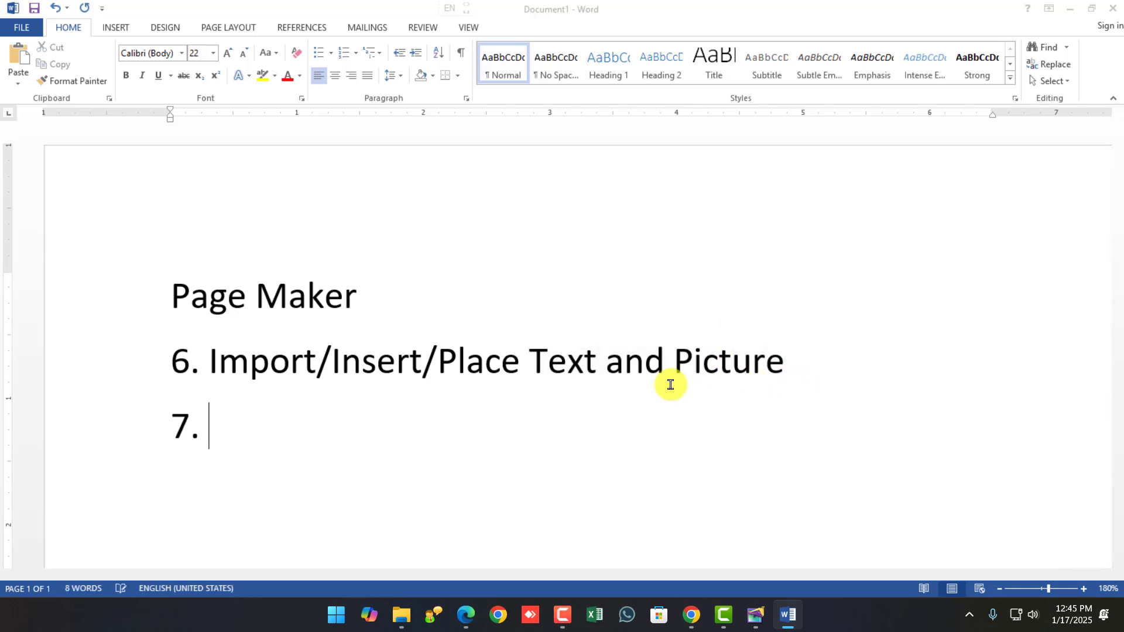
# Switch to Chrome and load google.com in the empty tab.
pyautogui.hotkey('alt', 'Tab')
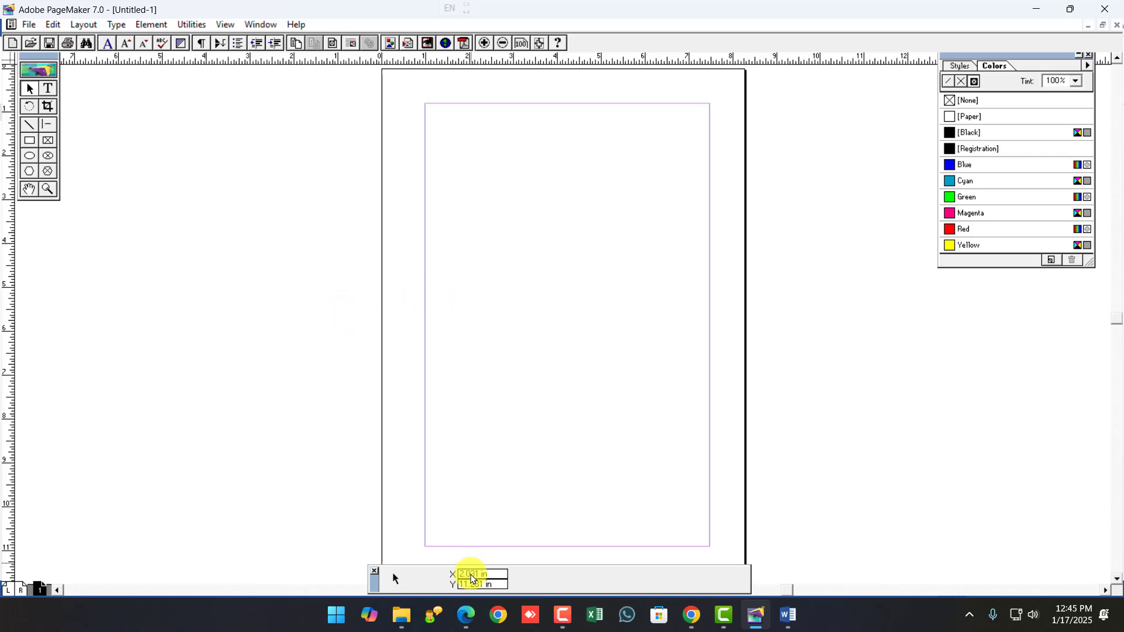
pyautogui.click(691, 615)
pyautogui.click(214, 14)
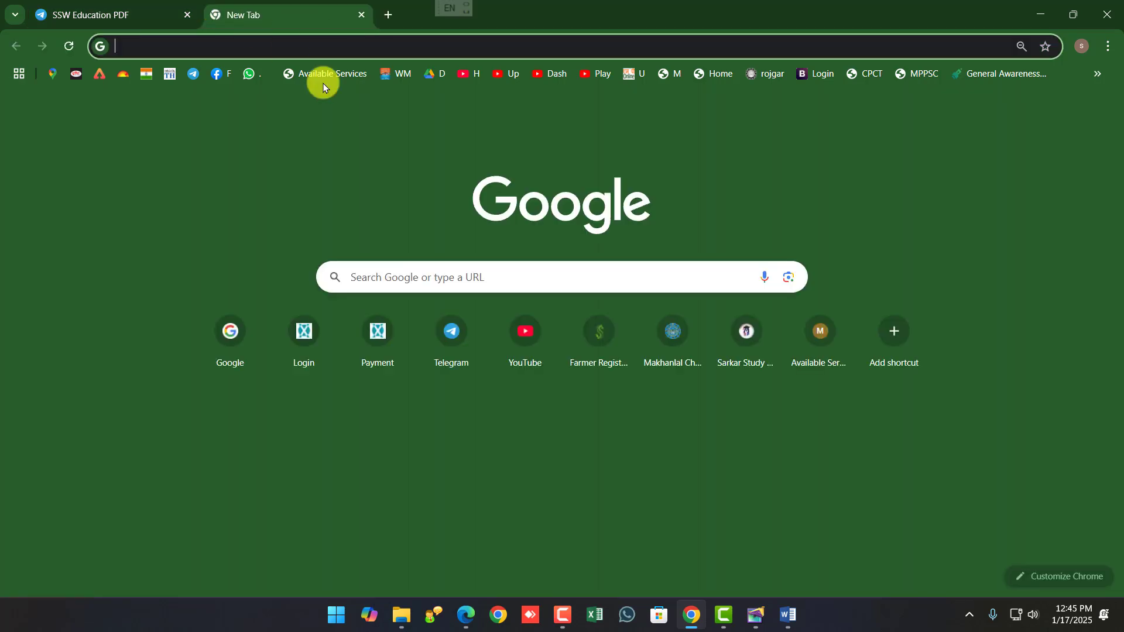
pyautogui.write('google.com')
pyautogui.press('Return')
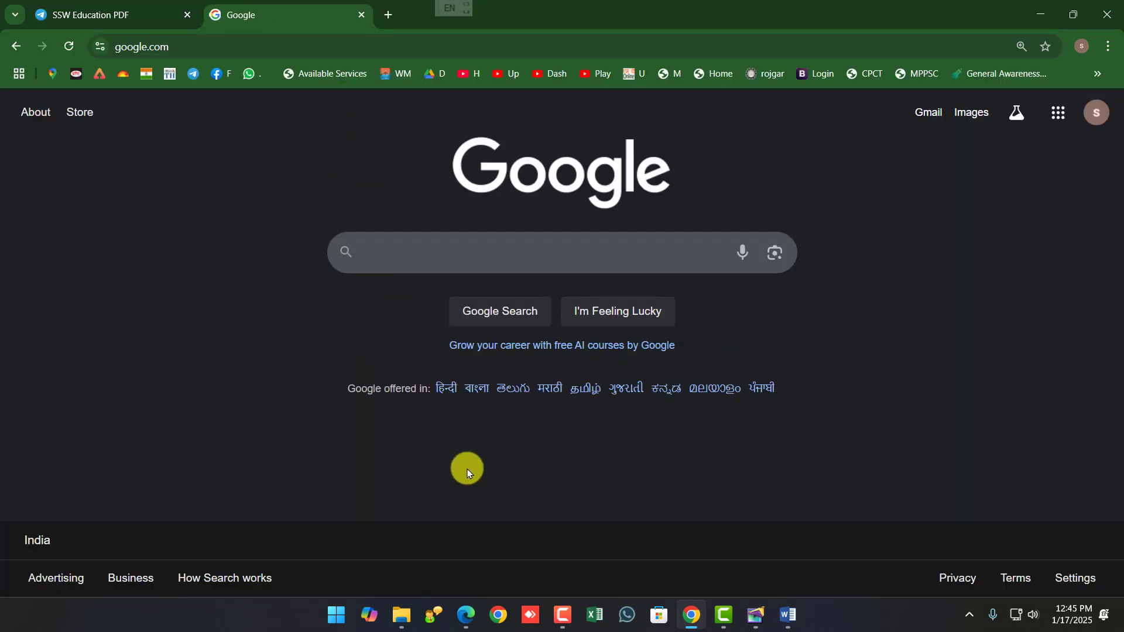
# Search Windows for Paint and launch the app.
pyautogui.press('super')
pyautogui.write('paint')
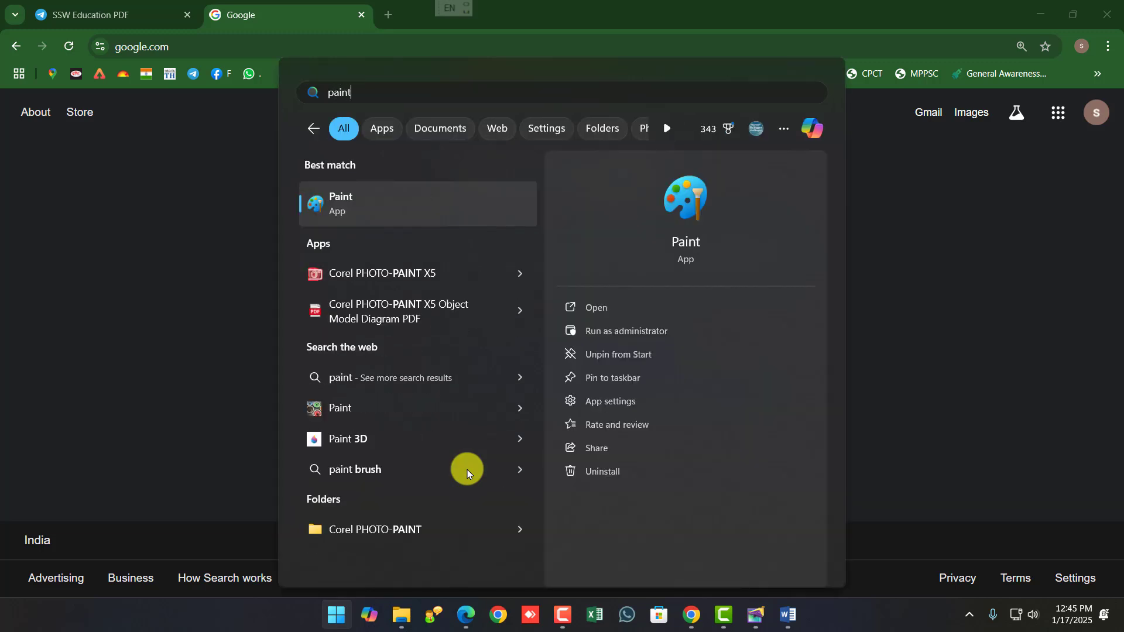
pyautogui.click(356, 200)
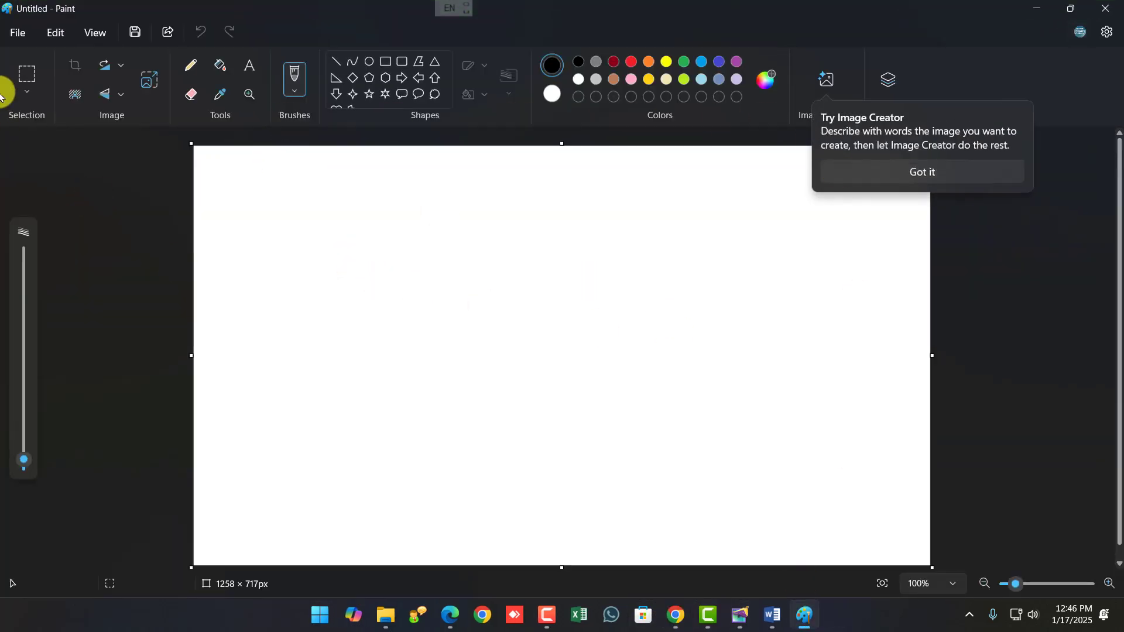
# Open the poster banner picture 728082-cbf653be-5b83-4656-b8bd-1afae5ce9372 from the Downloads folder in Paint.
pyautogui.click(19, 32)
pyautogui.click(37, 82)
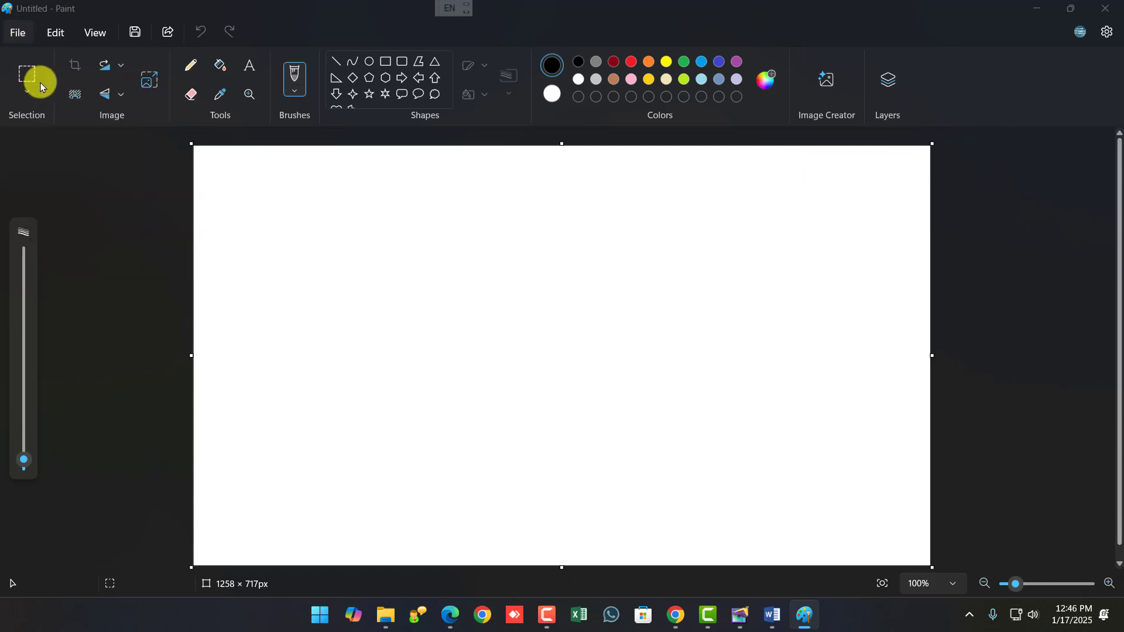
pyautogui.click(70, 220)
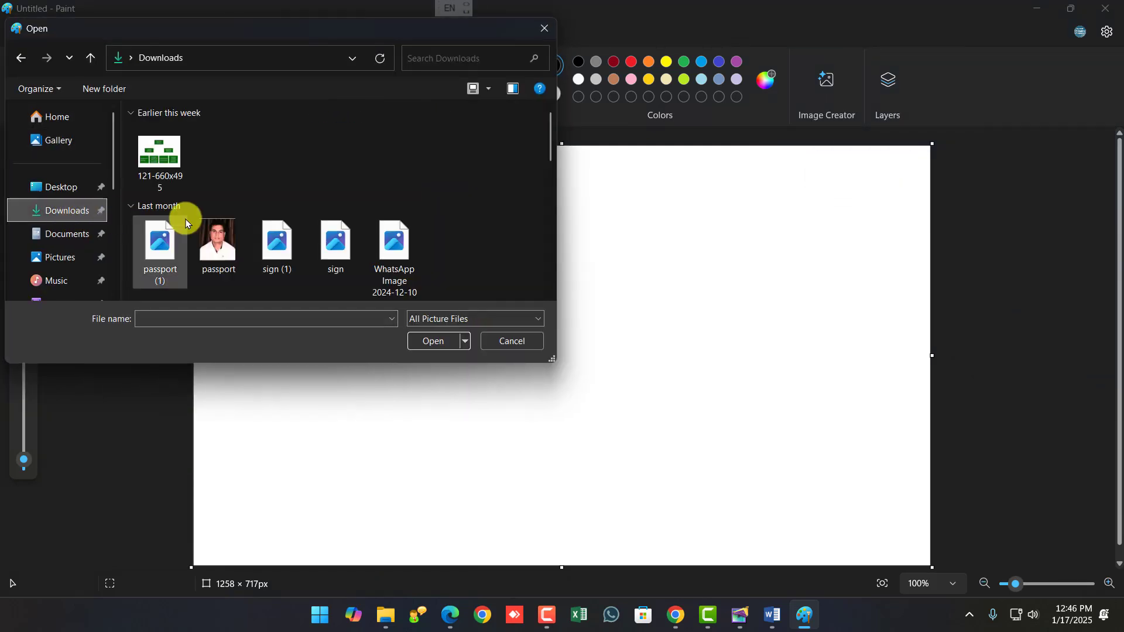
pyautogui.scroll(-3, 291, 233)
pyautogui.scroll(-2, 310, 231)
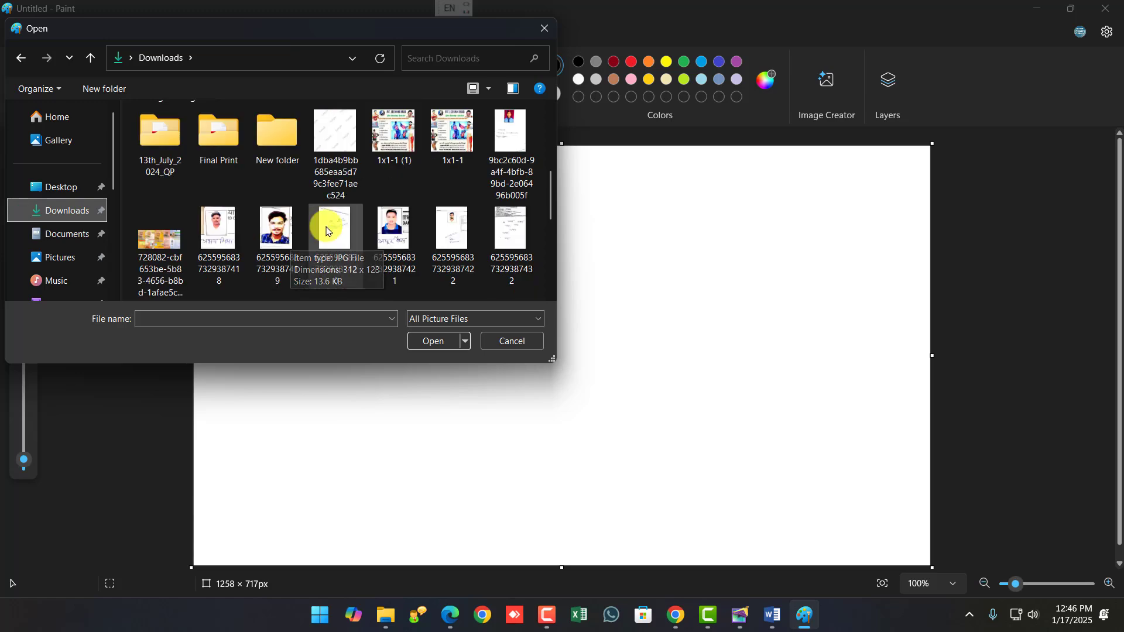
pyautogui.scroll(-2, 380, 221)
pyautogui.click(149, 163)
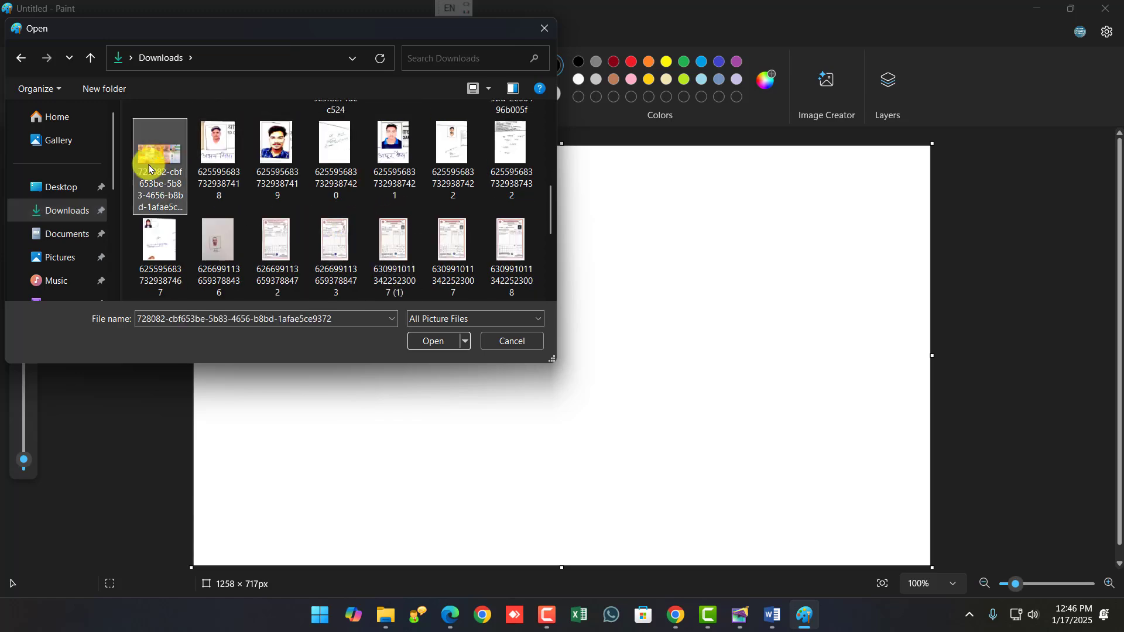
pyautogui.click(445, 335)
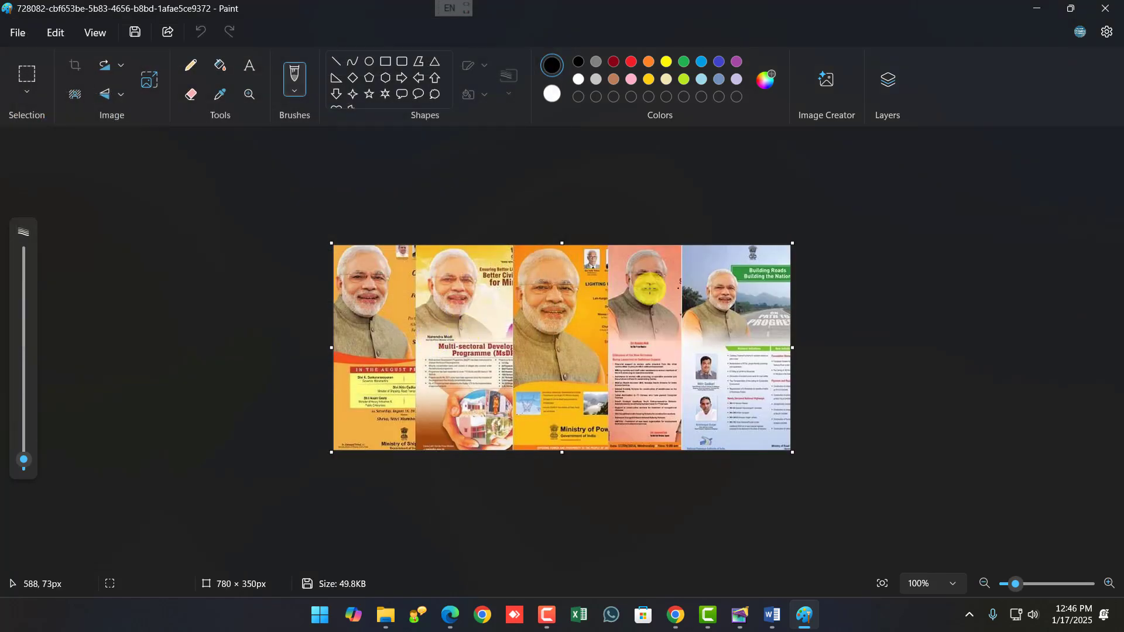
# Save the poster banner as a BMP picture named place in the Downloads folder.
pyautogui.click(20, 34)
pyautogui.moveTo(56, 177)
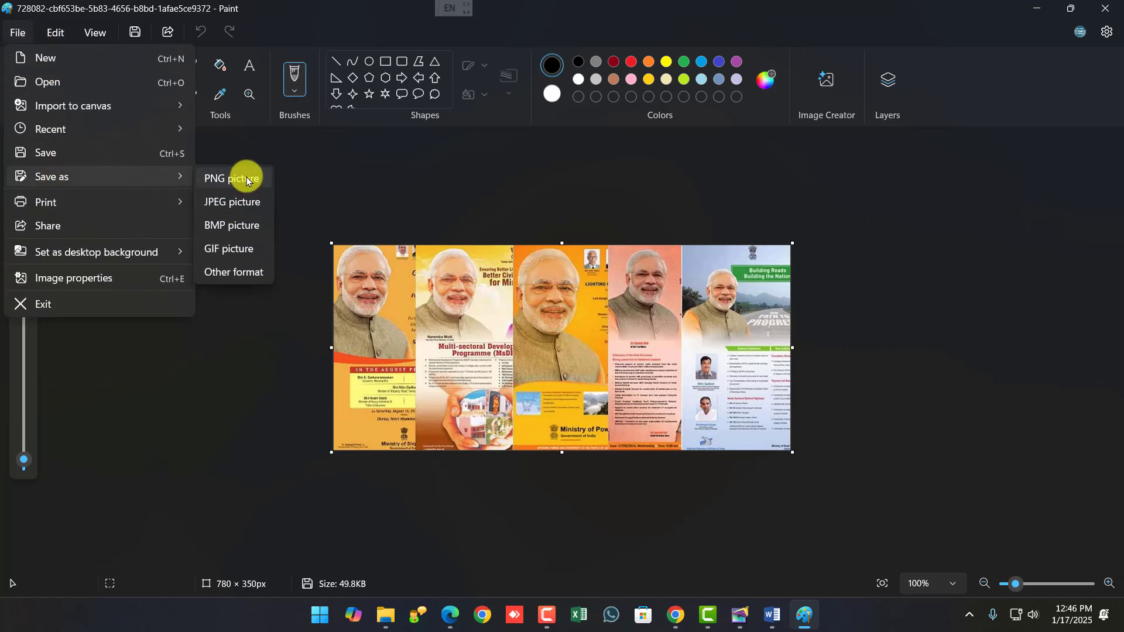
pyautogui.click(247, 224)
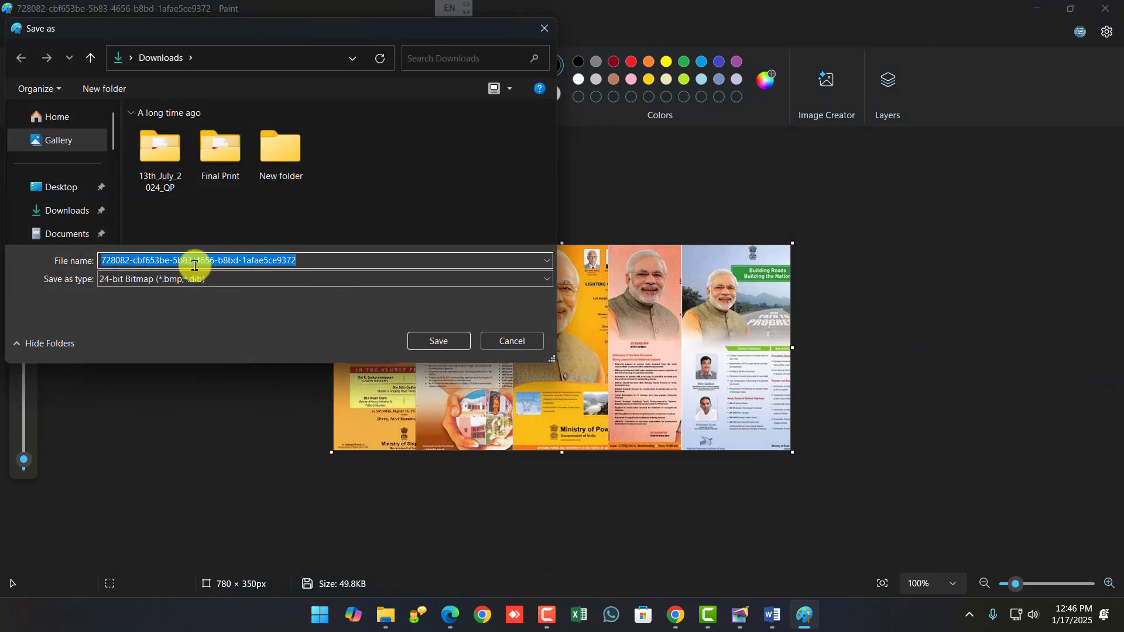
pyautogui.write('place')
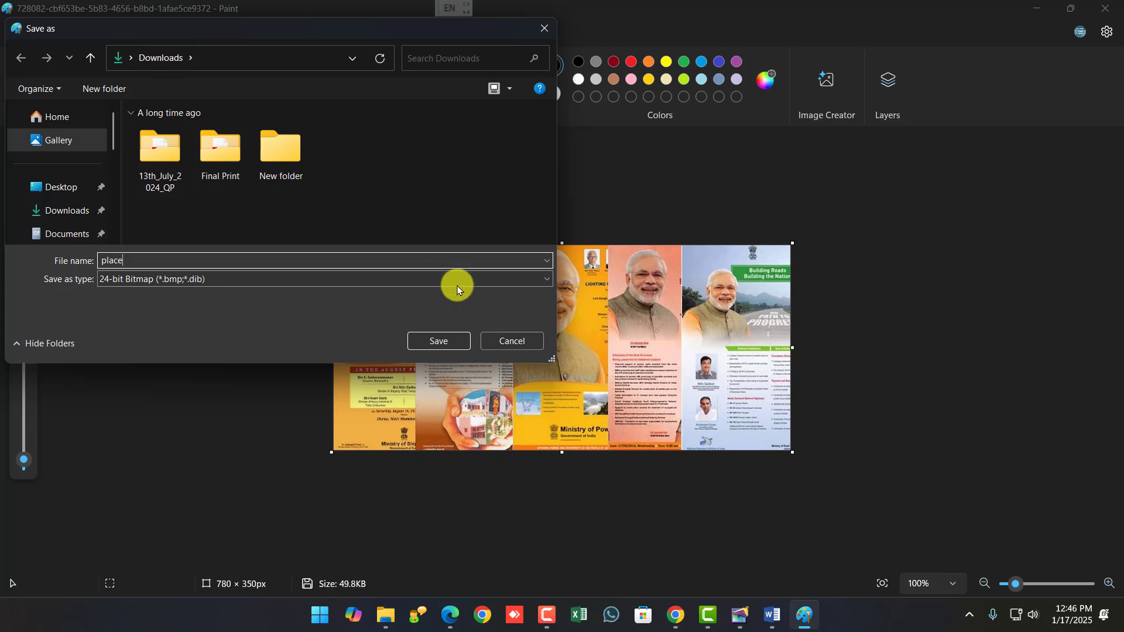
pyautogui.click(433, 338)
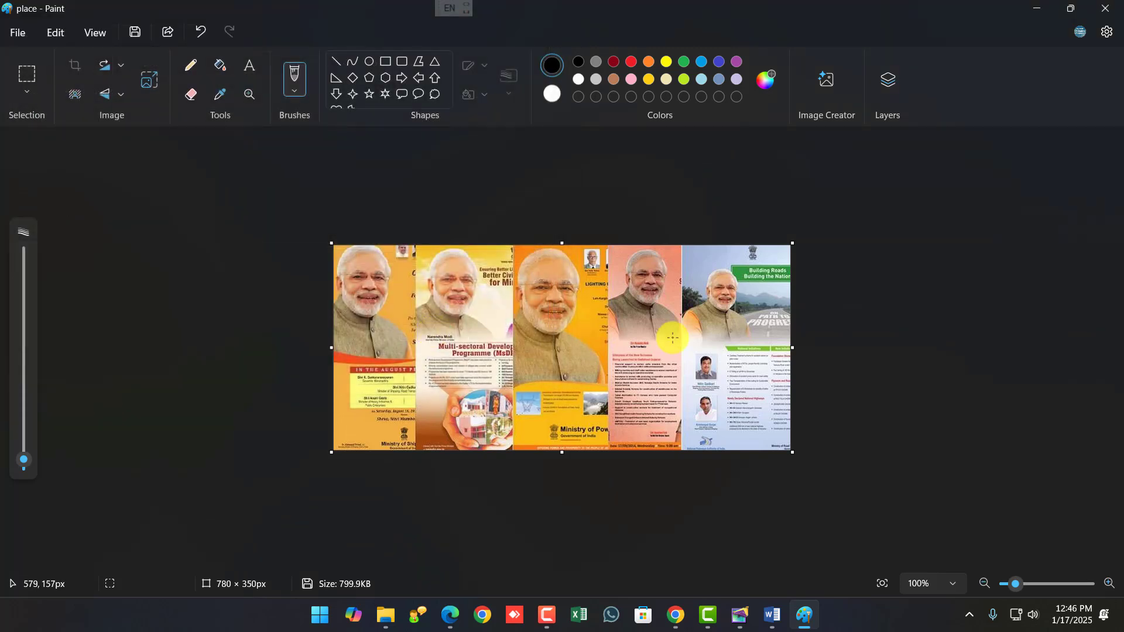
# Switch to Word and generate sample paragraphs with =rand() a few lines below the "7." line.
pyautogui.press('super')
pyautogui.click(773, 614)
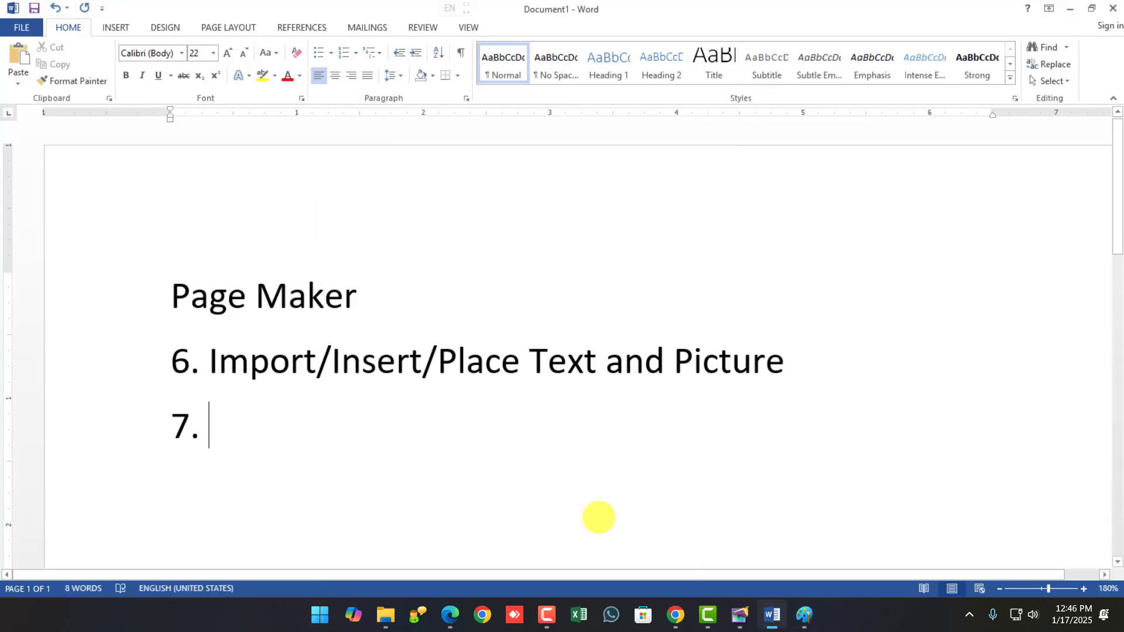
pyautogui.press('Return')
pyautogui.press('Return')
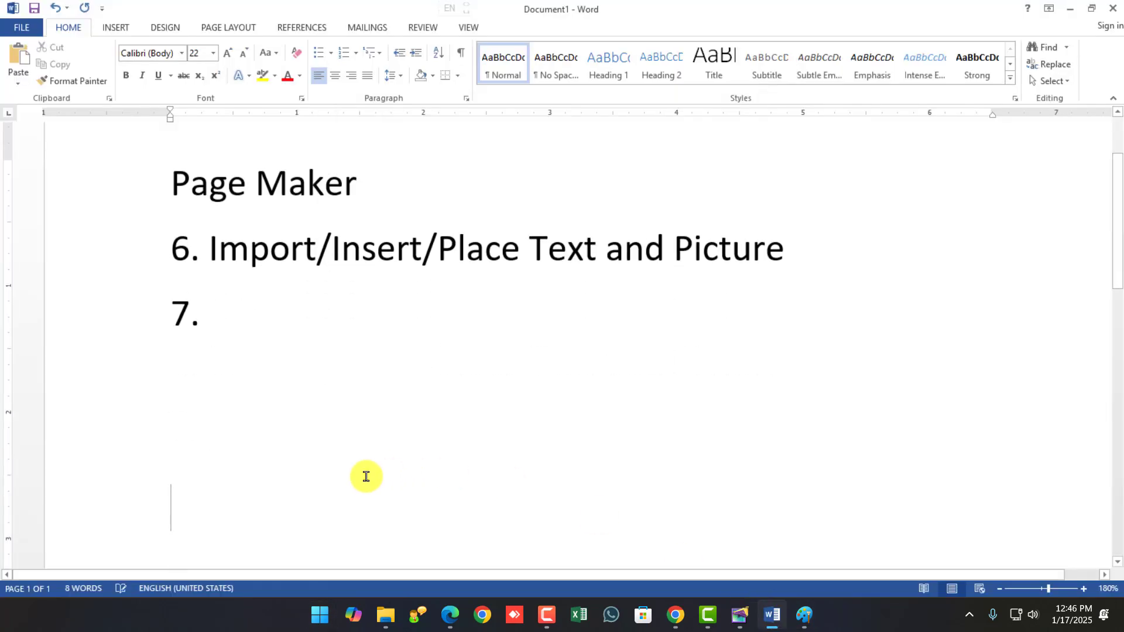
pyautogui.write('=rand()')
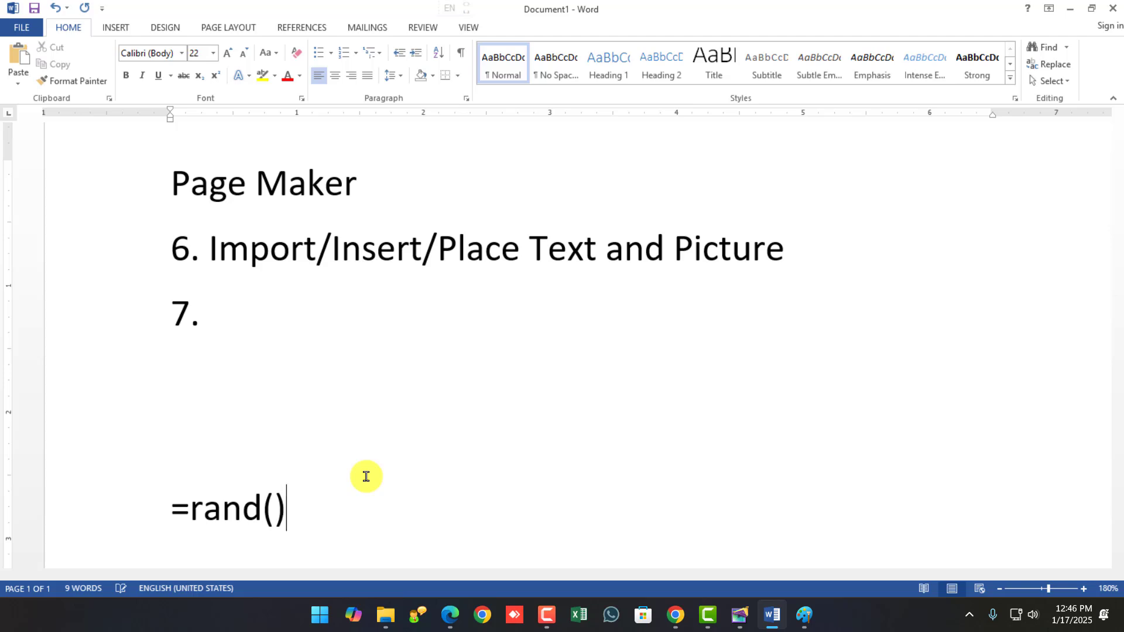
pyautogui.press('Return')
# Copy all the generated sample paragraphs and delete them from the Word document.
pyautogui.hotkey('shift', 'Up')
pyautogui.hotkey('shift', 'Up')
pyautogui.hotkey('shift', 'Up')
pyautogui.hotkey('shift', 'Up')
pyautogui.hotkey('shift', 'Up')
pyautogui.hotkey('shift', 'Up')
pyautogui.hotkey('shift', 'Up')
pyautogui.hotkey('shift', 'Up')
pyautogui.hotkey('shift', 'Up')
pyautogui.hotkey('shift', 'Up')
pyautogui.hotkey('shift', 'Up')
pyautogui.hotkey('shift', 'Up')
pyautogui.hotkey('shift', 'Up')
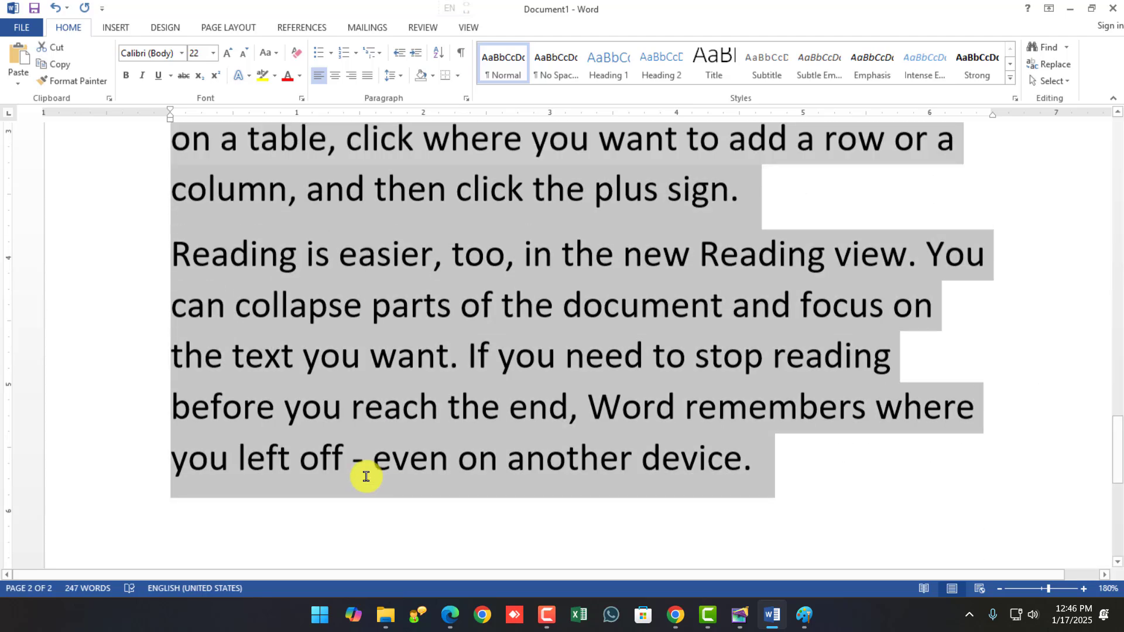
pyautogui.hotkey('shift', 'Up')
pyautogui.hotkey('shift', 'Up')
pyautogui.hotkey('shift', 'Up')
pyautogui.hotkey('shift', 'Up')
pyautogui.hotkey('shift', 'Up')
pyautogui.hotkey('shift', 'Up')
pyautogui.hotkey('shift', 'Up')
pyautogui.hotkey('shift', 'Up')
pyautogui.hotkey('shift', 'Up')
pyautogui.hotkey('shift', 'Up')
pyautogui.hotkey('shift', 'Up')
pyautogui.hotkey('shift', 'Up')
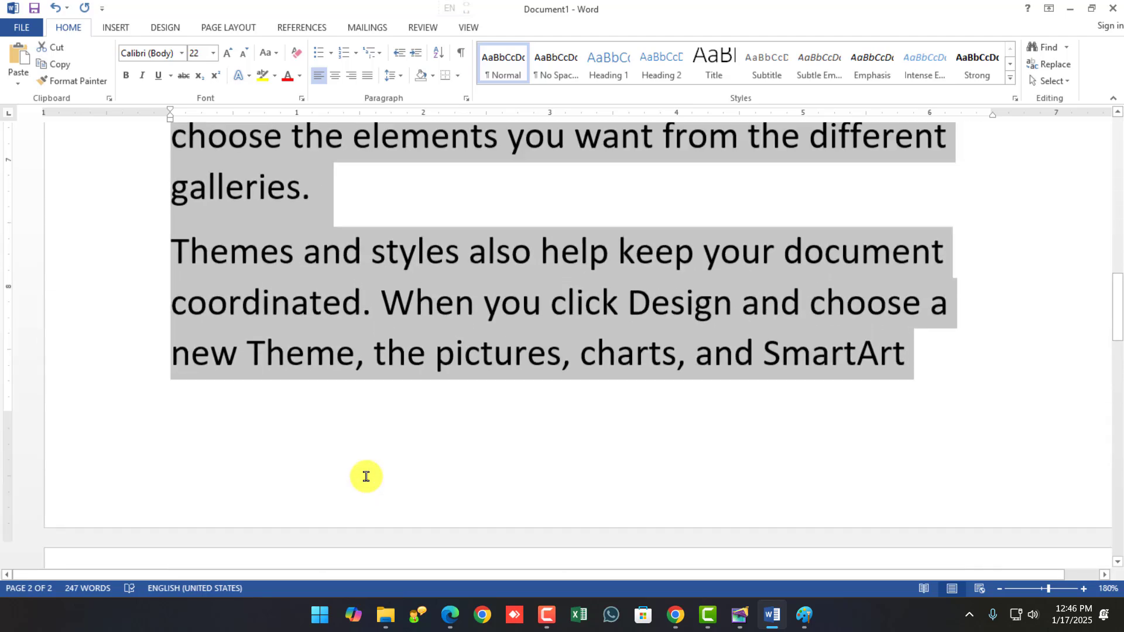
pyautogui.hotkey('shift', 'Up')
pyautogui.hotkey('shift', 'Up')
pyautogui.hotkey('shift', 'Up')
pyautogui.hotkey('shift', 'Up')
pyautogui.hotkey('shift', 'Up')
pyautogui.hotkey('ctrl', 'c')
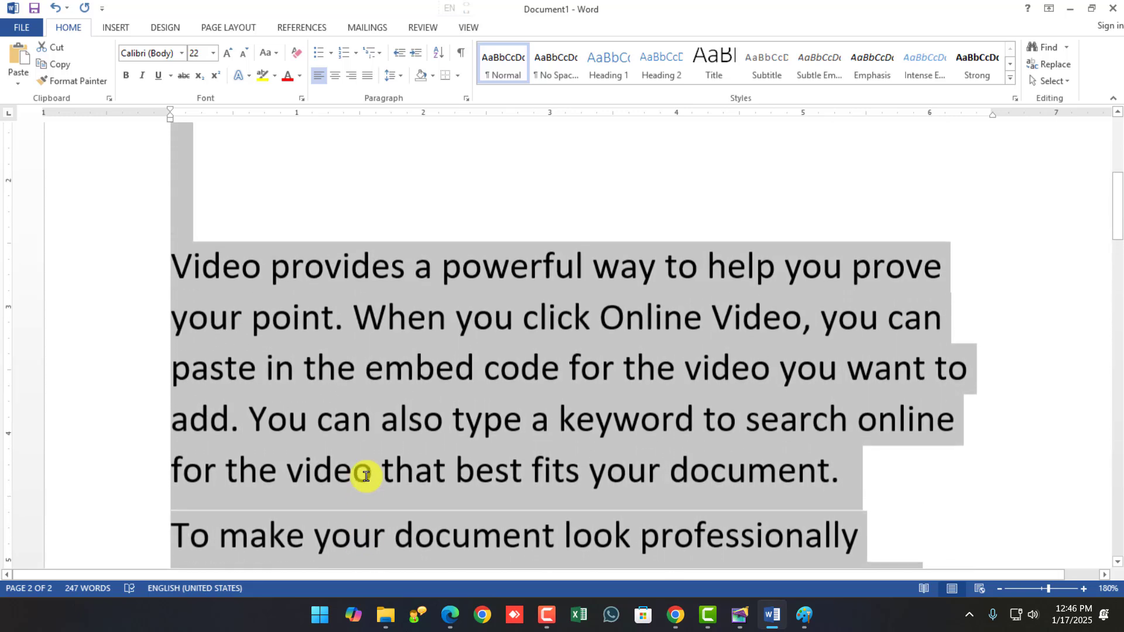
pyautogui.hotkey('shift', 'Down')
pyautogui.press('Delete')
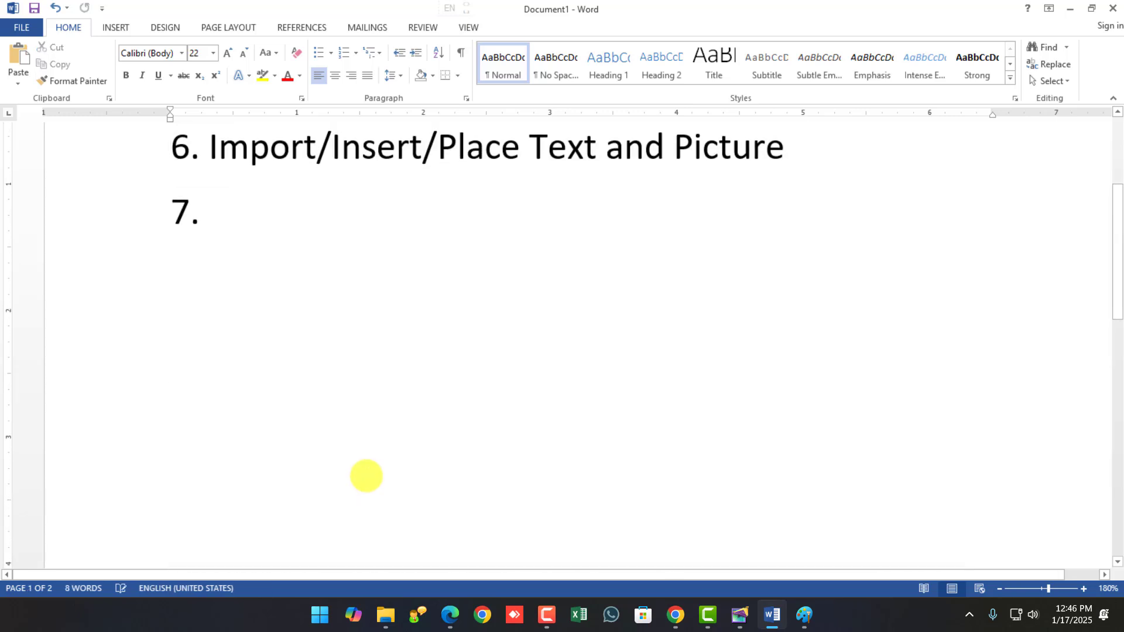
# Launch Notepad, maximize it and replace the entire contents of text.txt with the copied sample paragraphs.
pyautogui.press('super')
pyautogui.write('notepad')
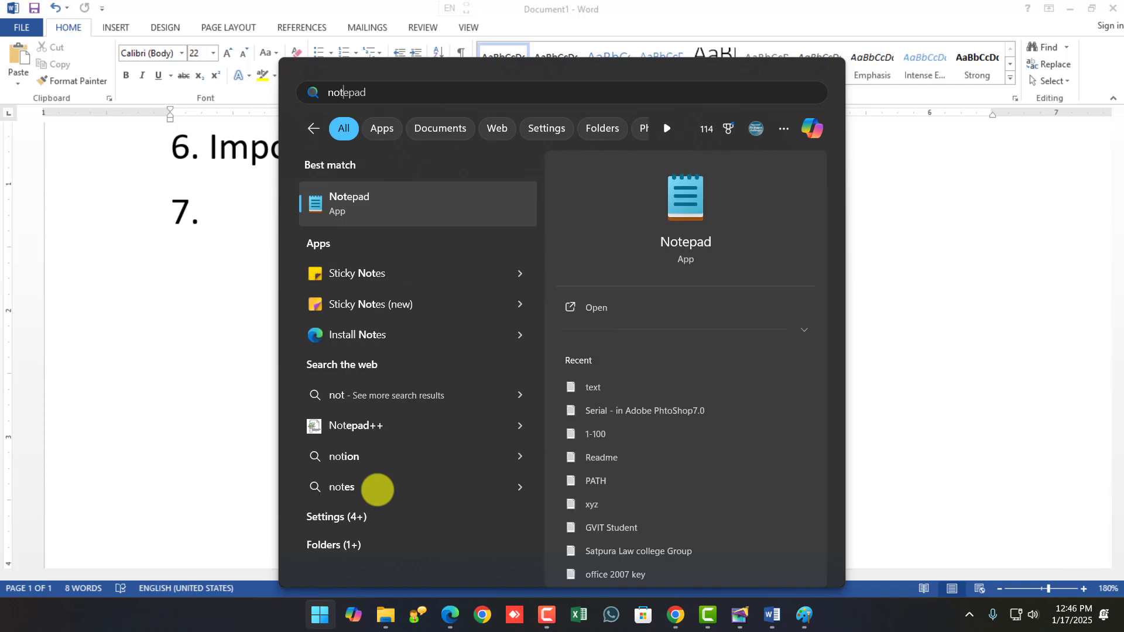
pyautogui.press('Return')
pyautogui.hotkey('ctrl', 'a')
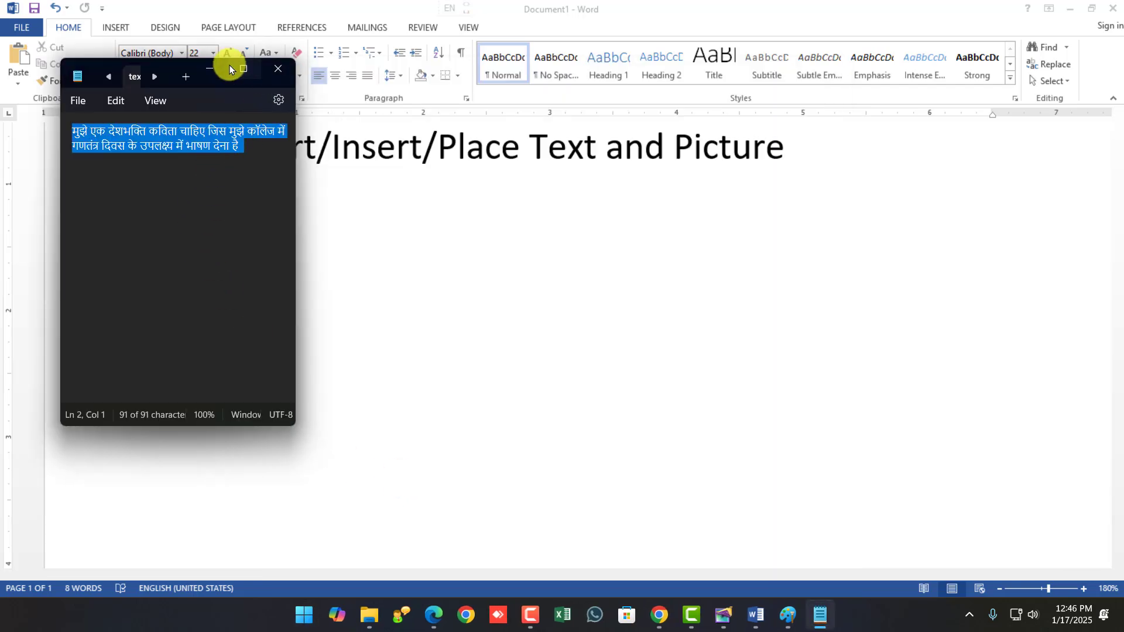
pyautogui.click(233, 68)
pyautogui.hotkey('ctrl', 'v')
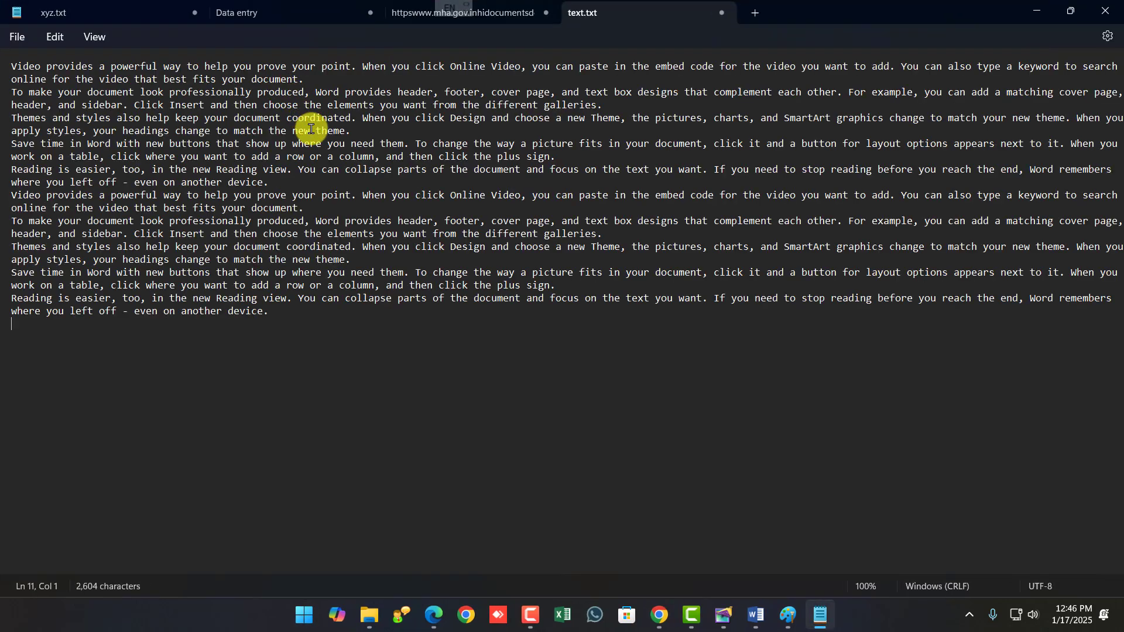
# Paste the sample paragraphs repeatedly at the end of text.txt to make the file much longer.
pyautogui.hotkey('ctrl', 'v')
pyautogui.hotkey('ctrl', 'v')
pyautogui.hotkey('ctrl', 'v')
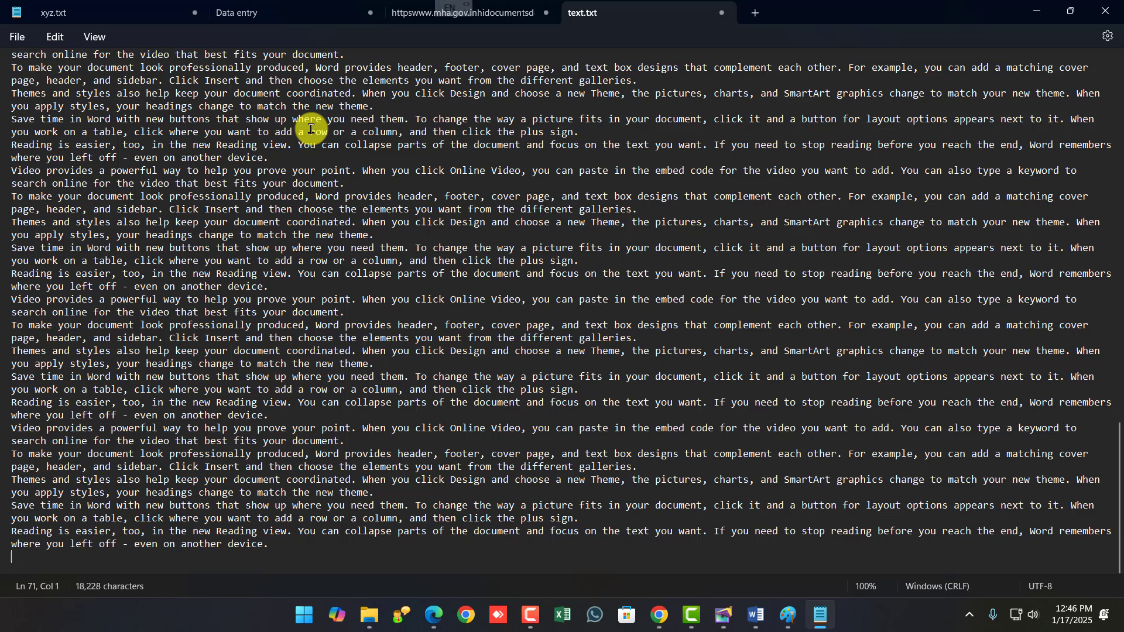
pyautogui.hotkey('ctrl', 'v')
pyautogui.hotkey('ctrl', 'v')
pyautogui.hotkey('ctrl', 'v')
pyautogui.hotkey('ctrl', 'v')
pyautogui.hotkey('ctrl', 'v')
pyautogui.hotkey('ctrl', 'v')
pyautogui.hotkey('ctrl', 'v')
pyautogui.hotkey('ctrl', 'v')
pyautogui.hotkey('ctrl', 'v')
pyautogui.hotkey('ctrl', 'v')
pyautogui.hotkey('ctrl', 'v')
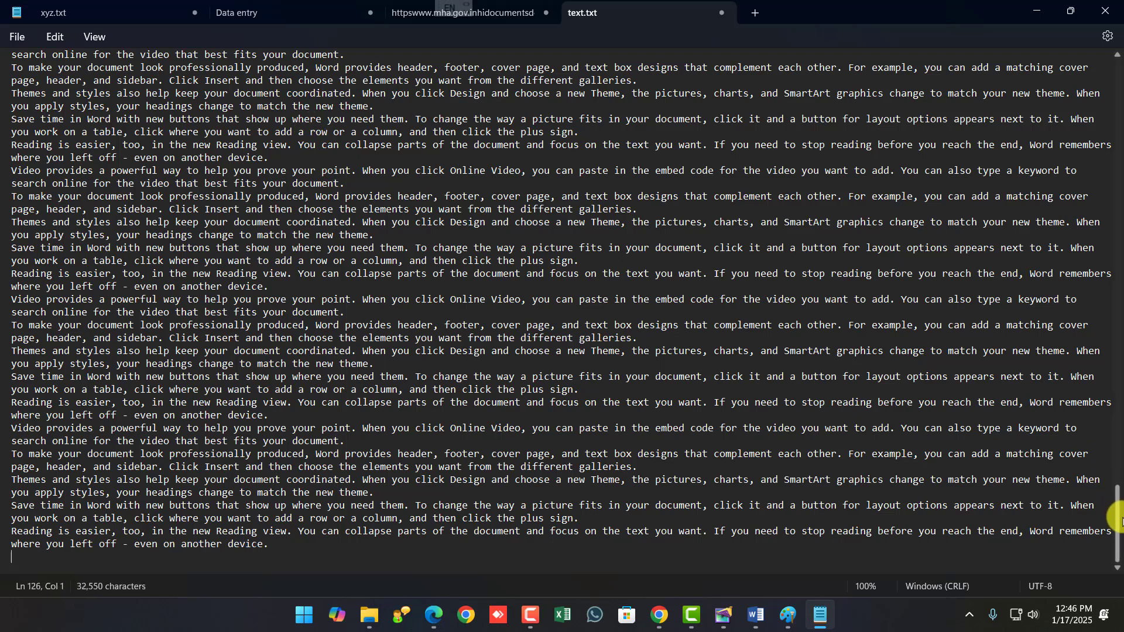
pyautogui.hotkey('ctrl', 'v')
pyautogui.hotkey('ctrl', 'v')
pyautogui.hotkey('ctrl', 'v')
pyautogui.hotkey('ctrl', 'v')
pyautogui.hotkey('ctrl', 'v')
pyautogui.hotkey('ctrl', 'v')
pyautogui.hotkey('ctrl', 'v')
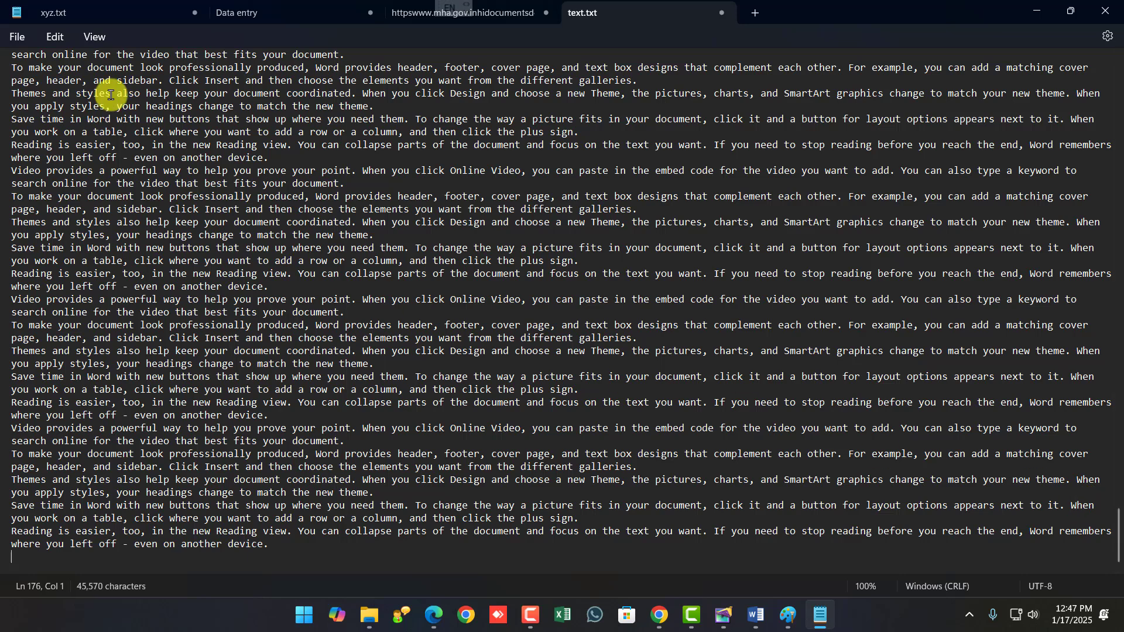
# Save text.txt, save it again as text on the Desktop over the existing file, and minimize Notepad.
pyautogui.click(19, 41)
pyautogui.click(50, 132)
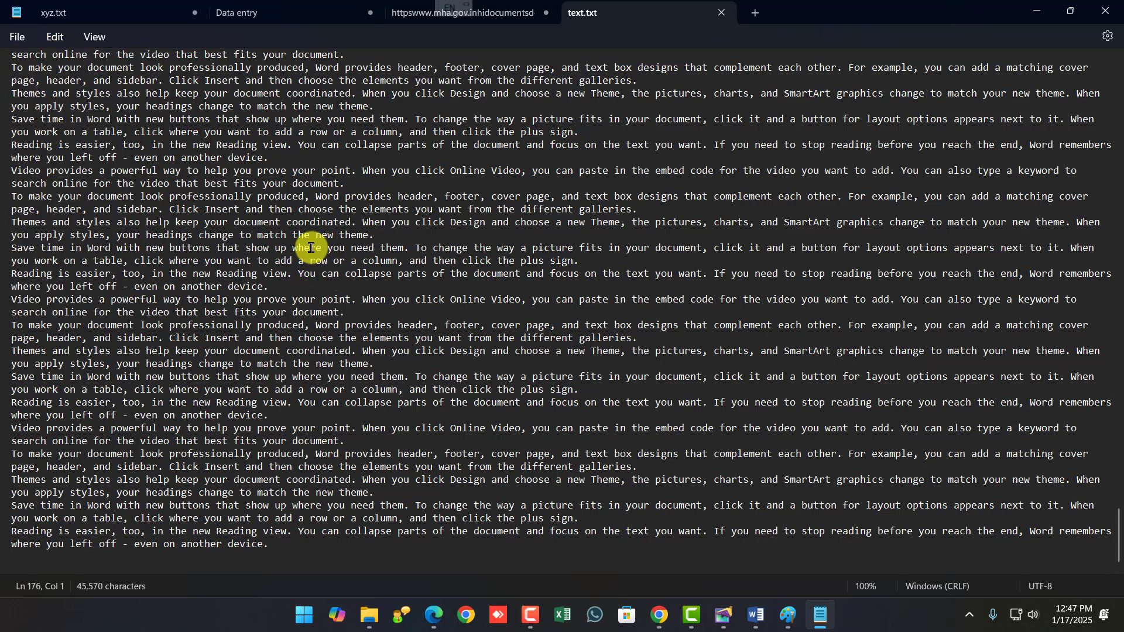
pyautogui.click(16, 37)
pyautogui.click(47, 156)
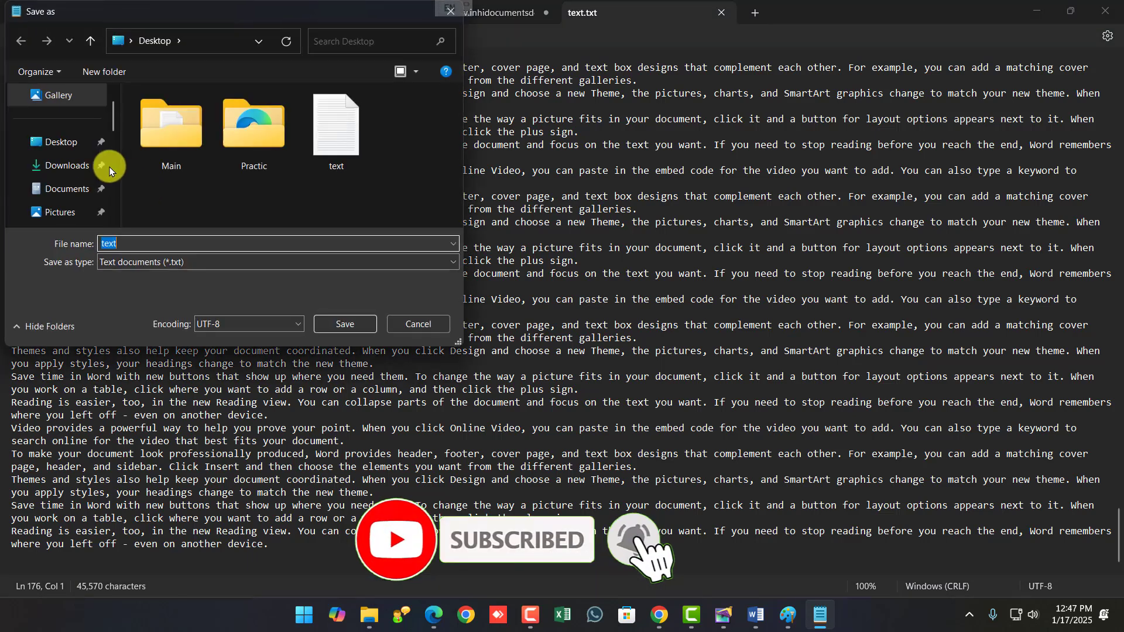
pyautogui.click(351, 319)
pyautogui.click(593, 308)
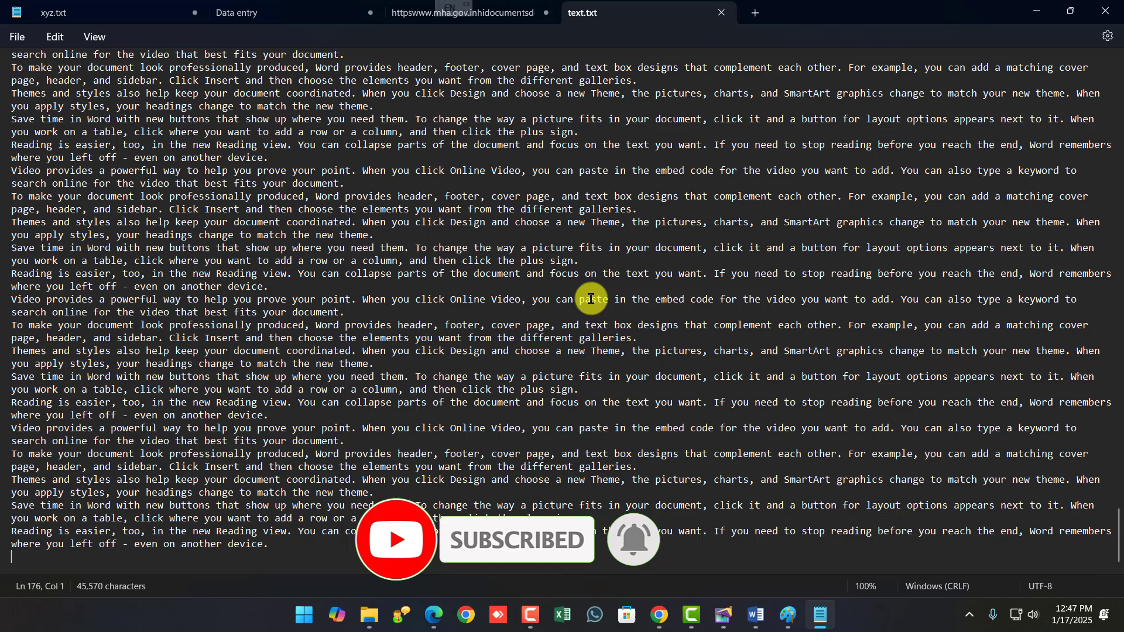
pyautogui.click(1036, 9)
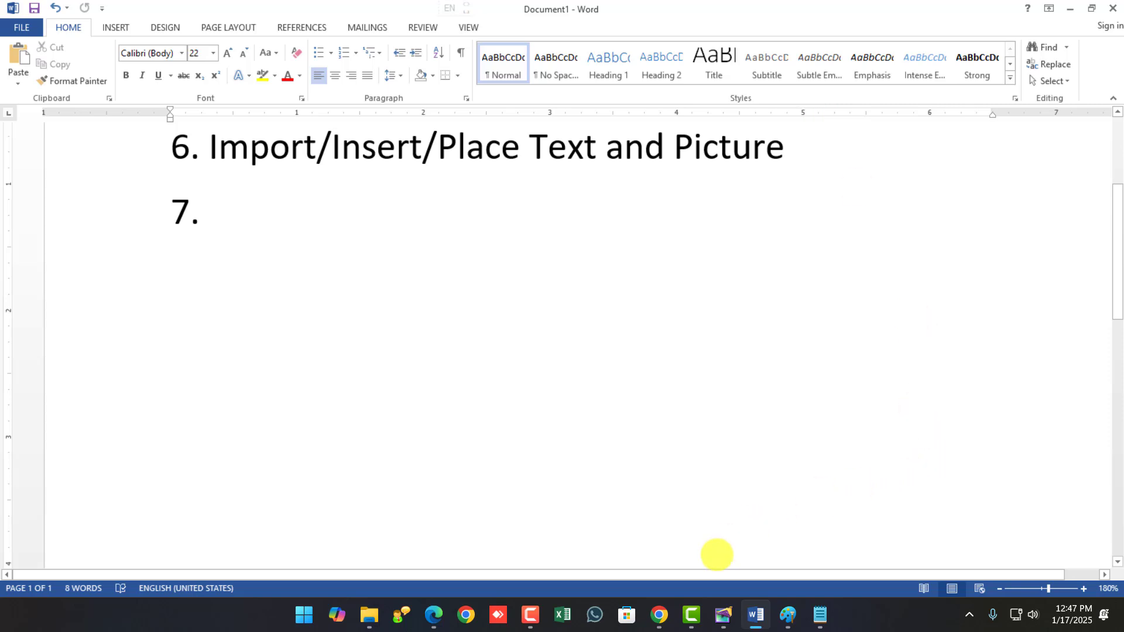
# Switch to PageMaker and place the place bitmap from Downloads across the page's top margin area, about 6.5 by 3.56 in, with a complete copy included.
pyautogui.click(726, 614)
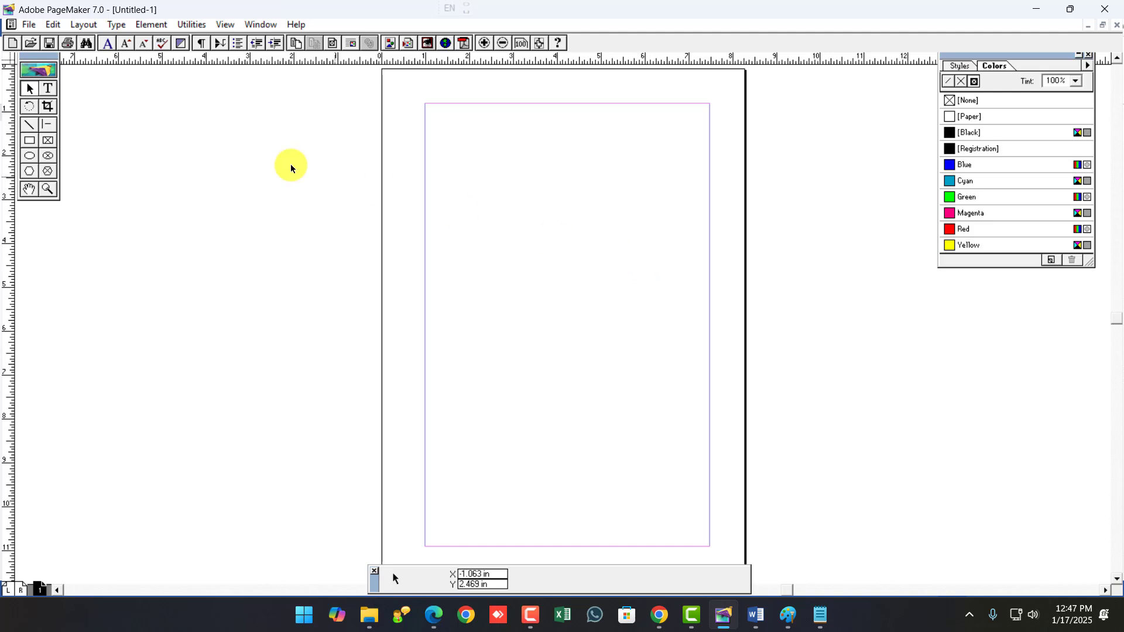
pyautogui.click(29, 25)
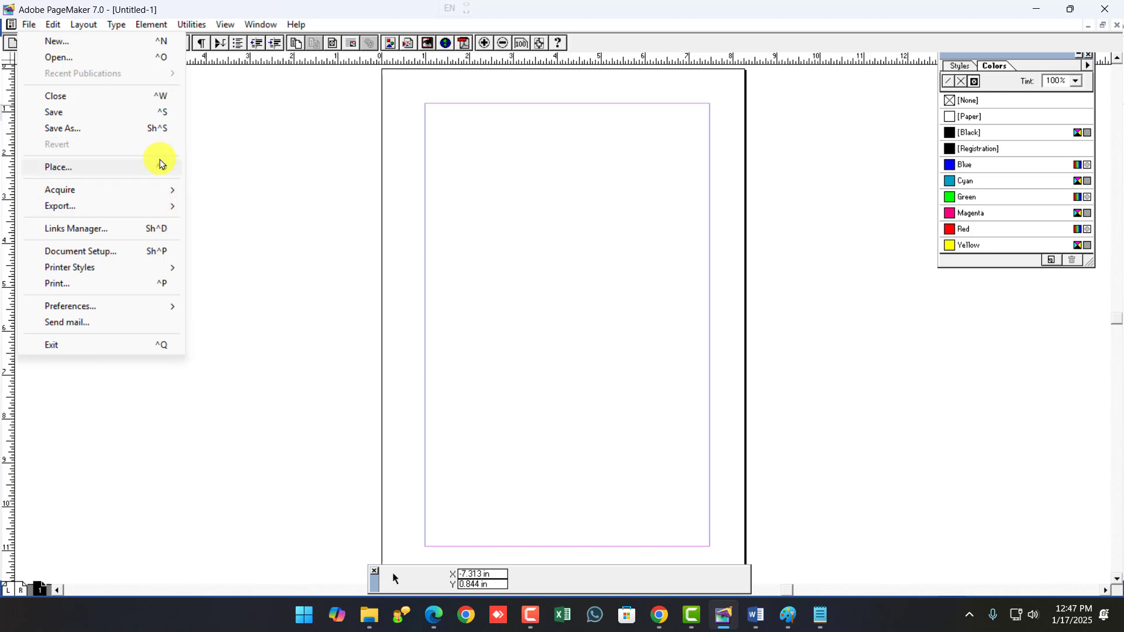
pyautogui.click(157, 166)
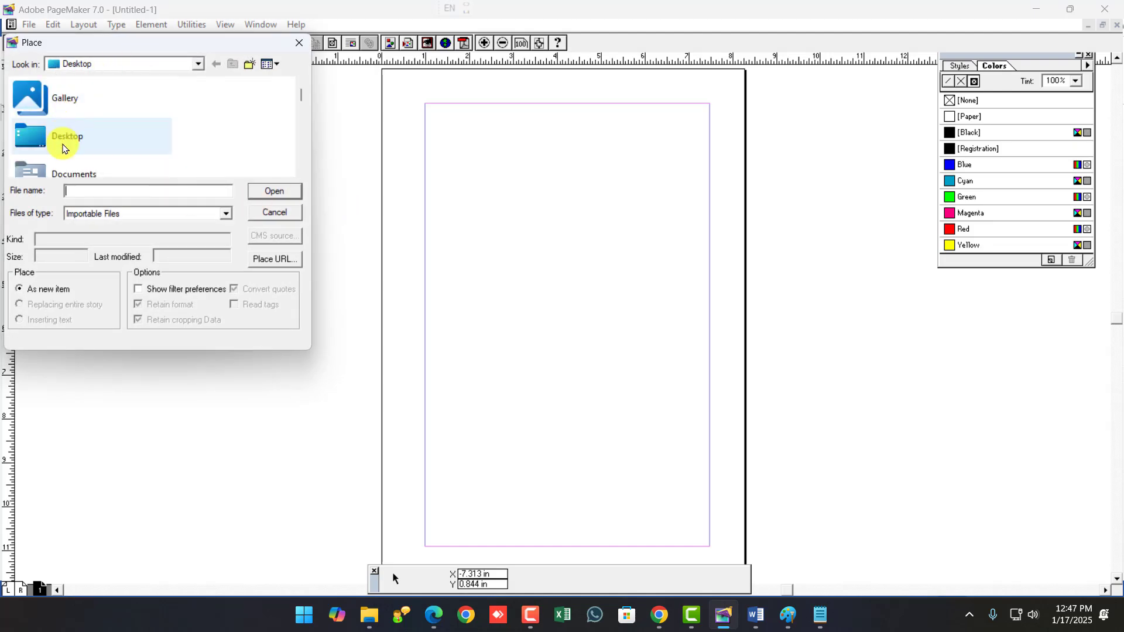
pyautogui.scroll(-2, 68, 149)
pyautogui.doubleClick(75, 150)
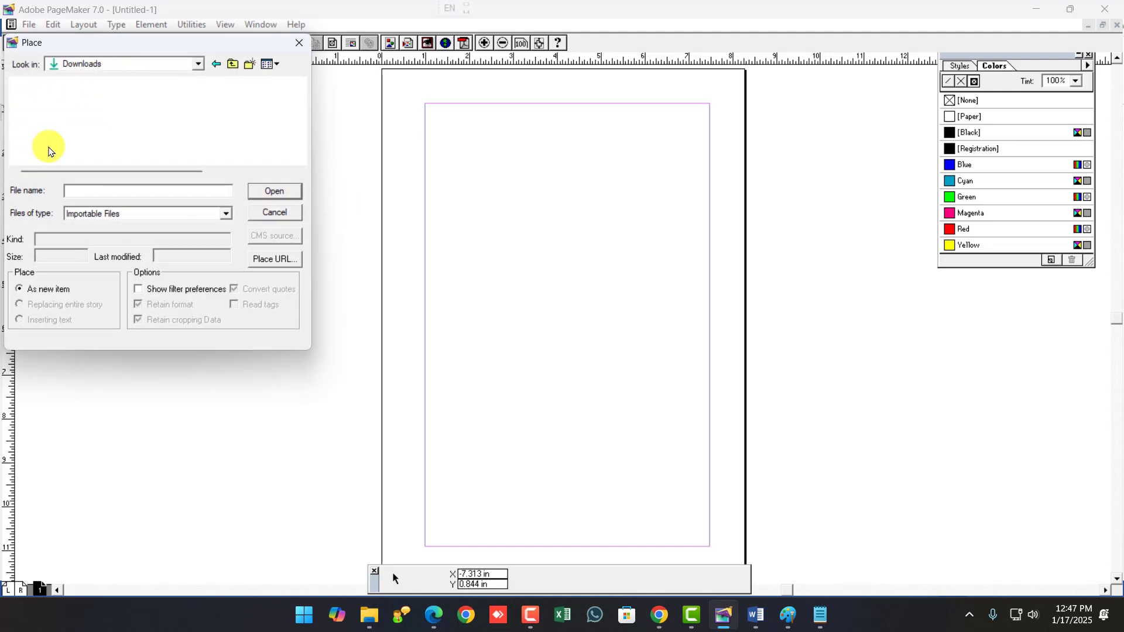
pyautogui.click(37, 116)
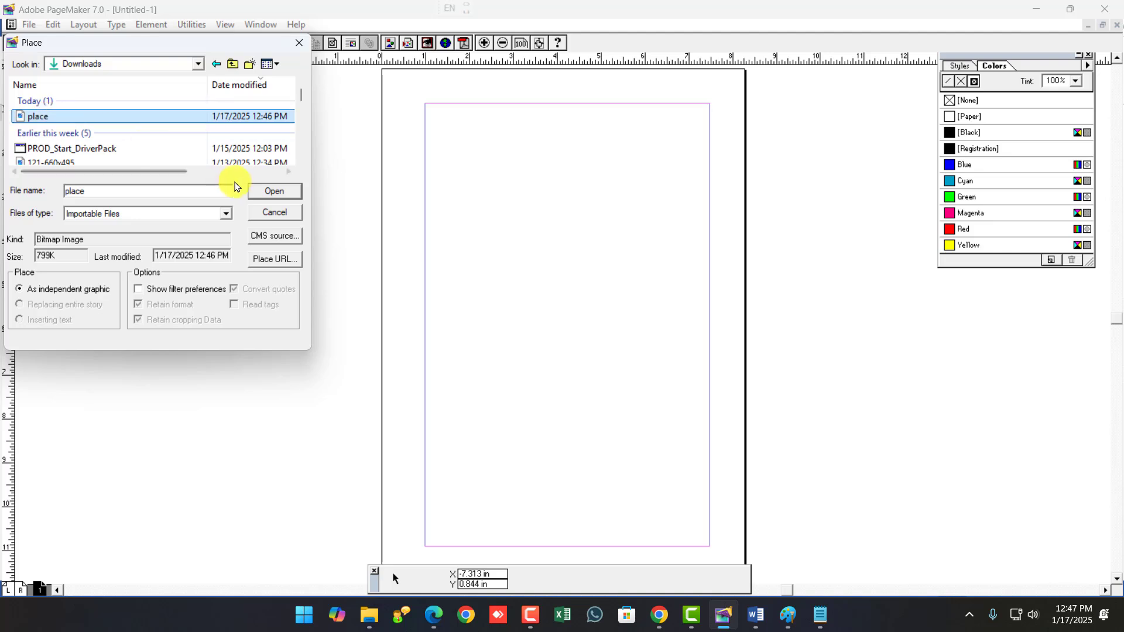
pyautogui.click(260, 191)
pyautogui.click(542, 323)
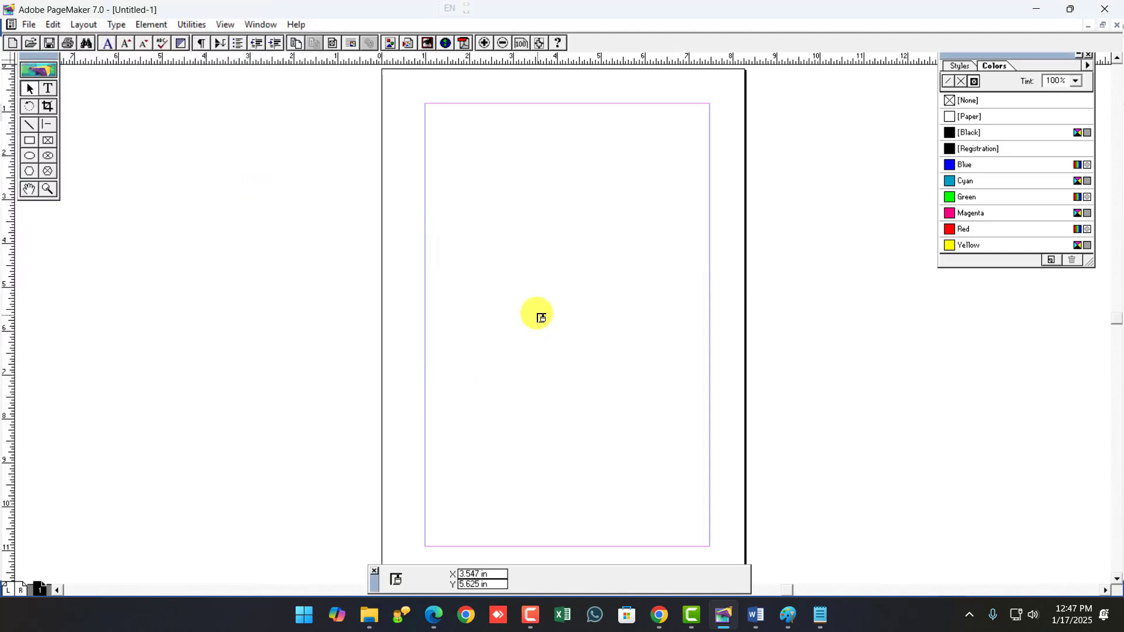
pyautogui.moveTo(429, 103); pyautogui.dragTo(713, 262)
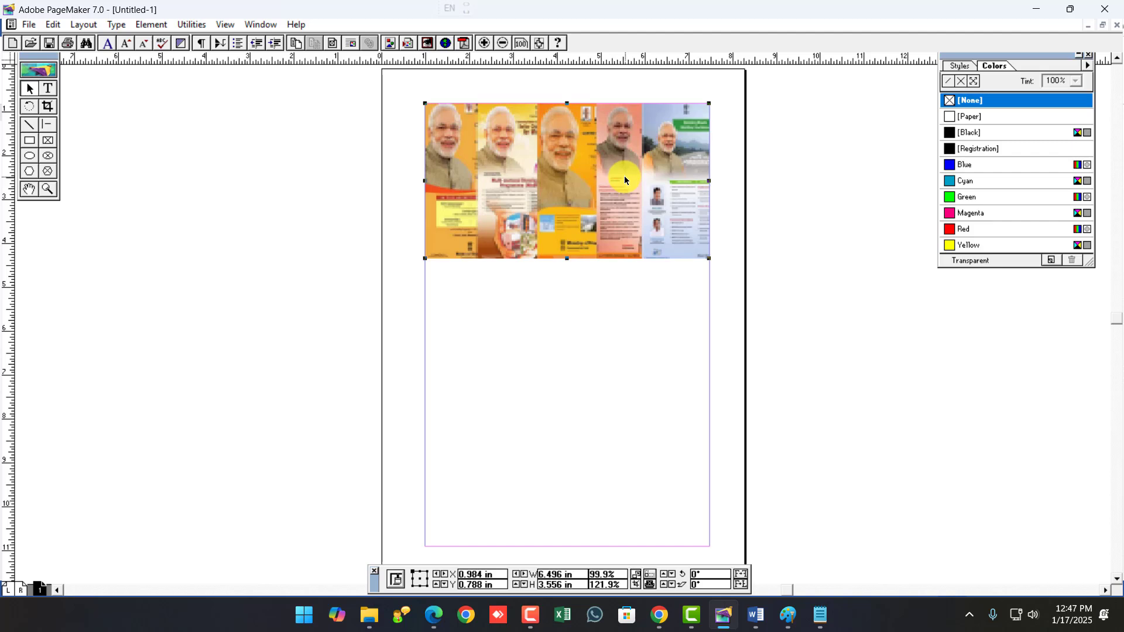
# Draw a rectangular frame about 6.5 by 2.72 in below the picture and place the place bitmap within it, including a complete copy.
pyautogui.click(56, 127)
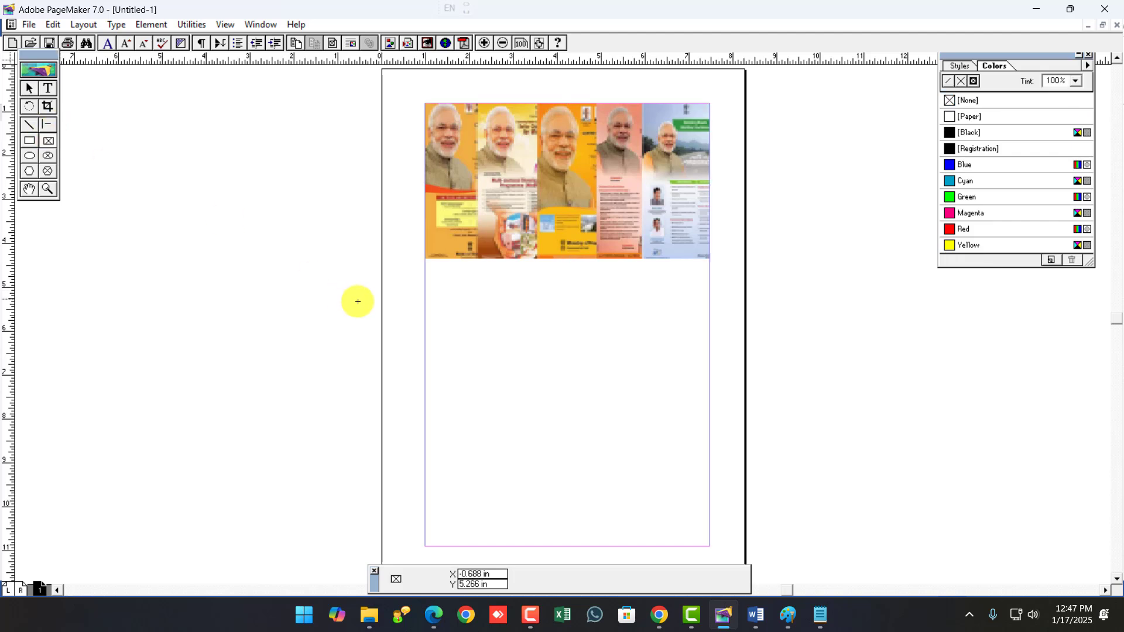
pyautogui.moveTo(425, 307); pyautogui.dragTo(709, 425)
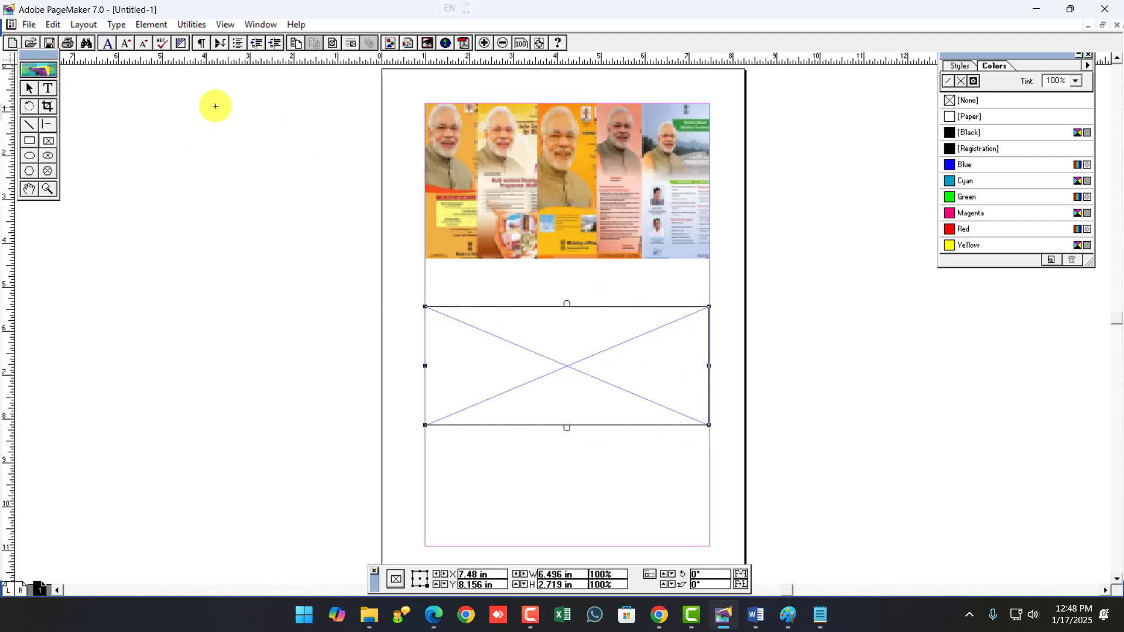
pyautogui.click(28, 24)
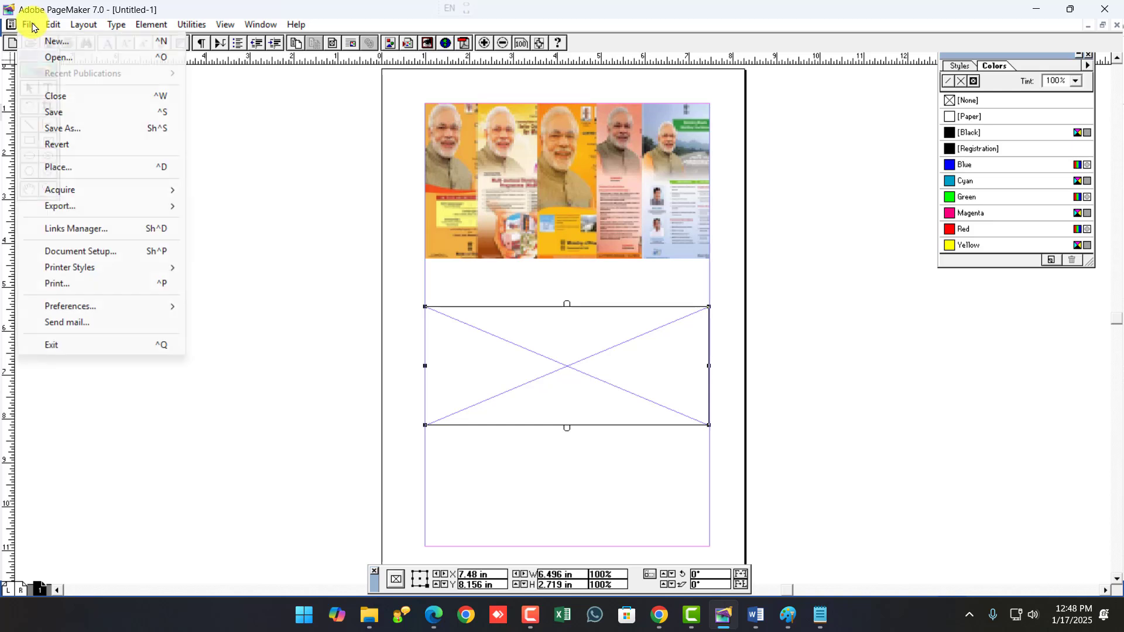
pyautogui.click(96, 169)
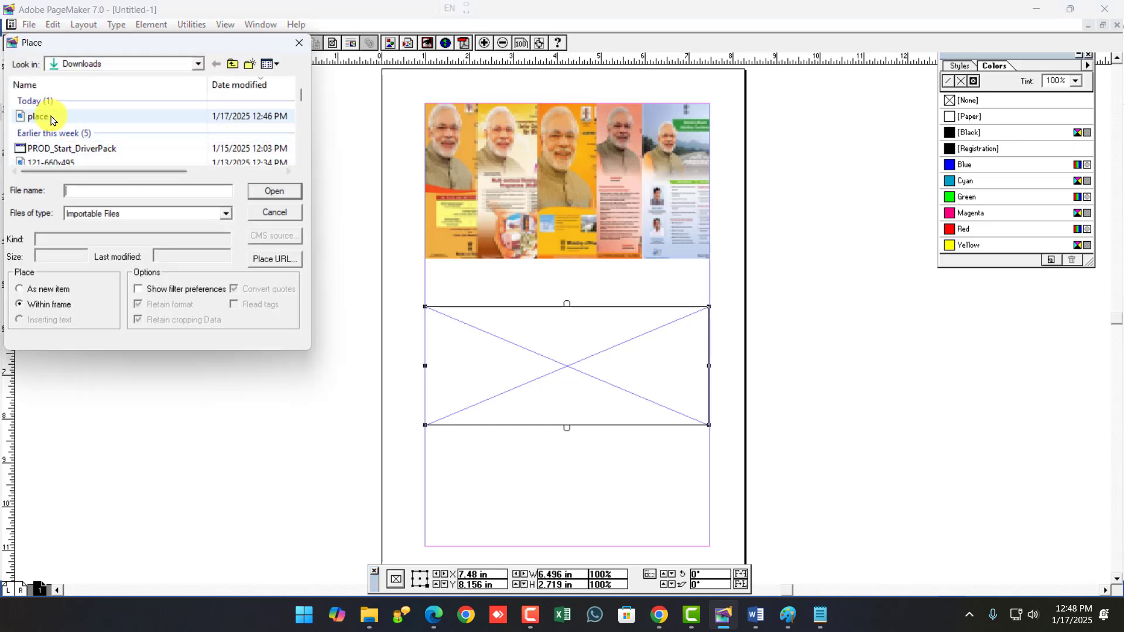
pyautogui.click(42, 120)
pyautogui.click(275, 192)
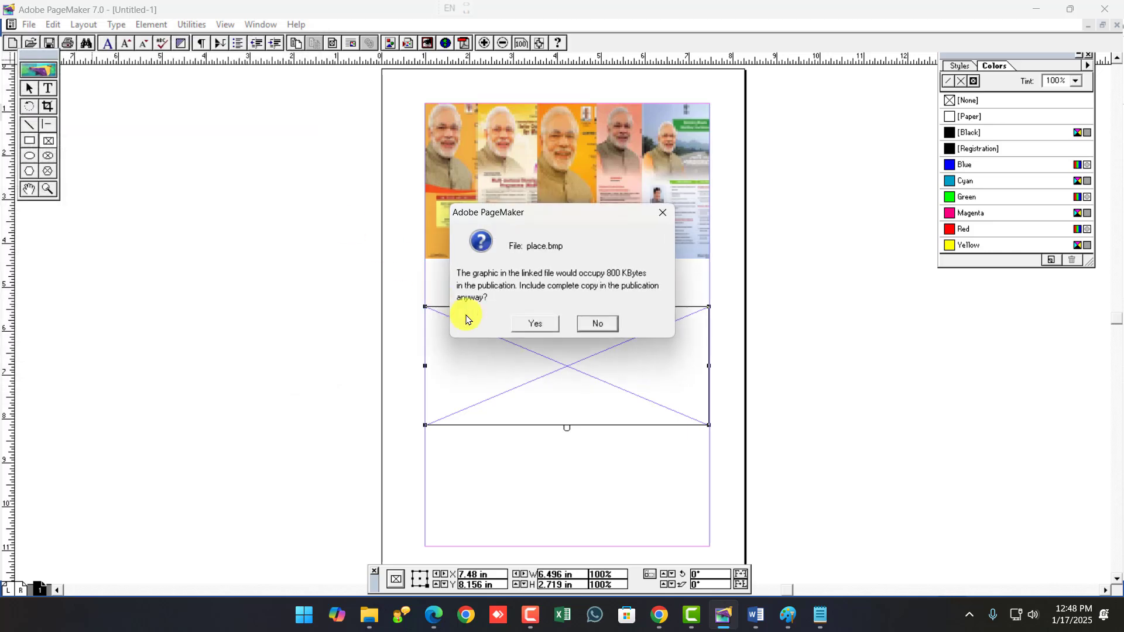
pyautogui.click(533, 325)
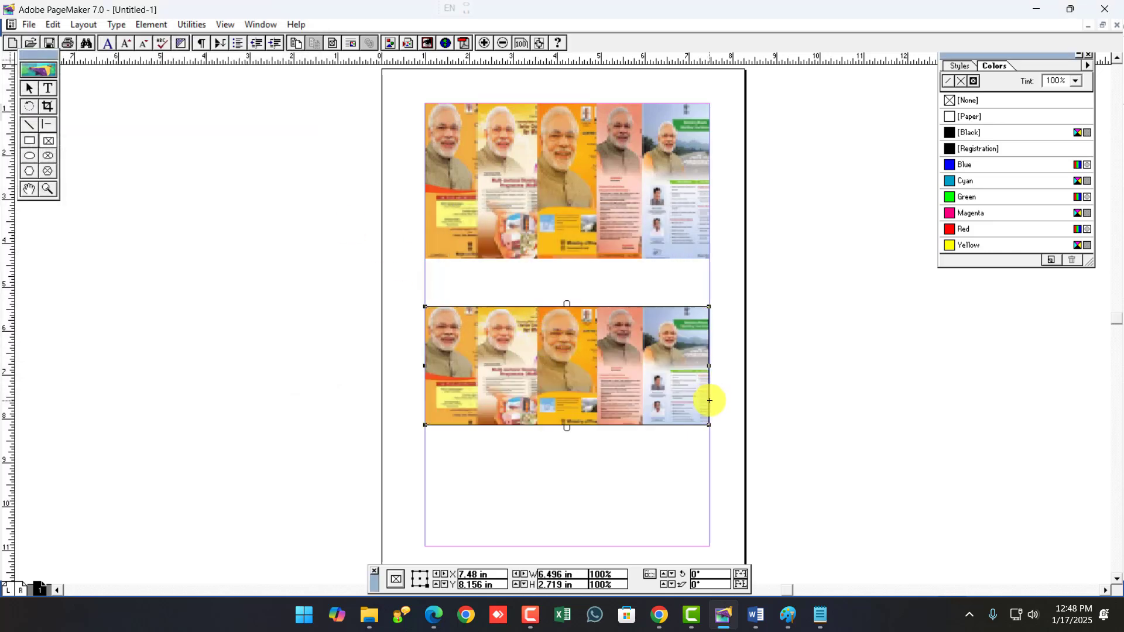
# Narrow the lower picture frame from its right edge to about 4 in wide.
pyautogui.click(30, 85)
pyautogui.click(653, 309)
pyautogui.moveTo(710, 366); pyautogui.dragTo(600, 367)
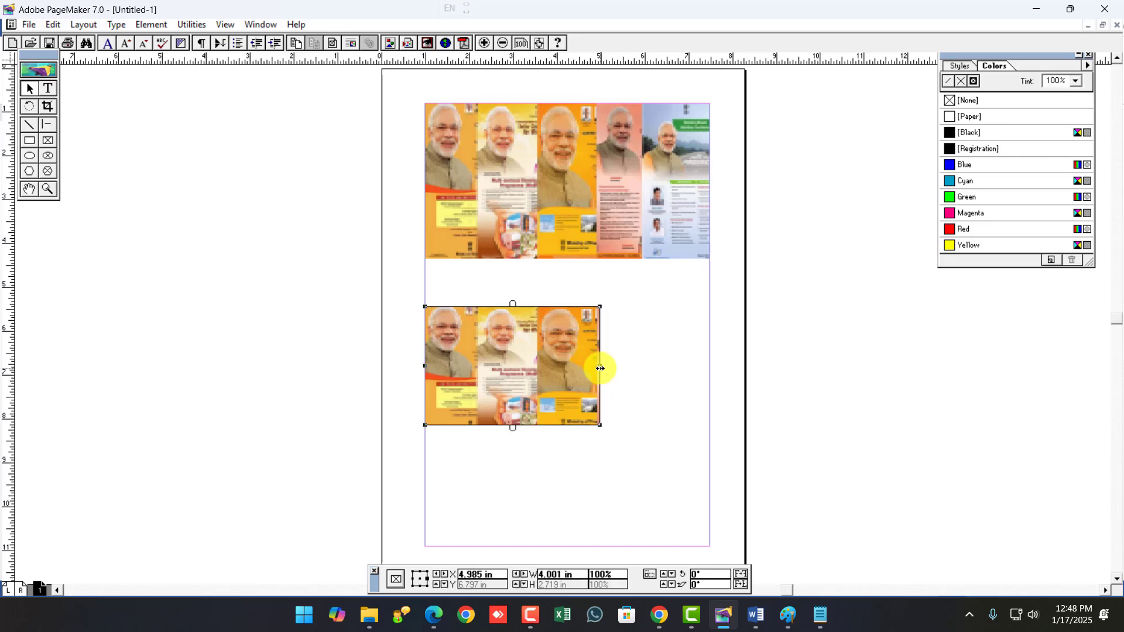
# Reposition the picture inside the lower frame with the Cropping tool, shifting it to show different parts of the image.
pyautogui.click(48, 107)
pyautogui.moveTo(491, 381)
pyautogui.mouseDown()
pyautogui.moveTo(399, 342)
pyautogui.moveTo(469, 394)
pyautogui.moveTo(511, 359)
pyautogui.moveTo(504, 374)
pyautogui.moveTo(517, 369)
pyautogui.moveTo(462, 366)
pyautogui.moveTo(476, 391)
pyautogui.moveTo(490, 386)
pyautogui.moveTo(481, 375)
pyautogui.mouseUp()
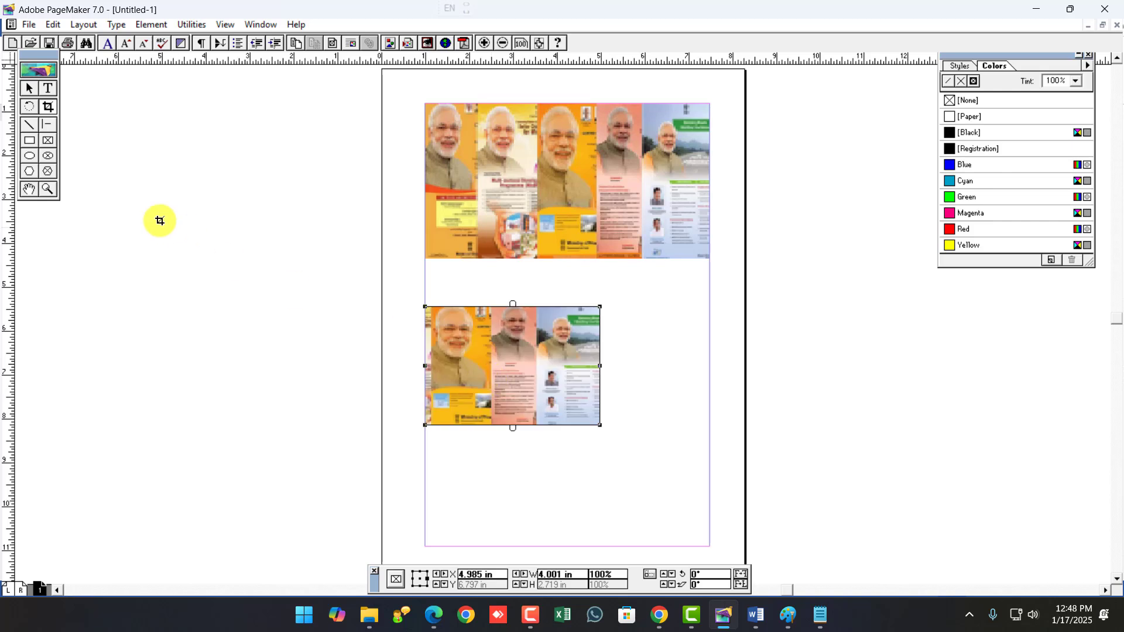
pyautogui.click(48, 107)
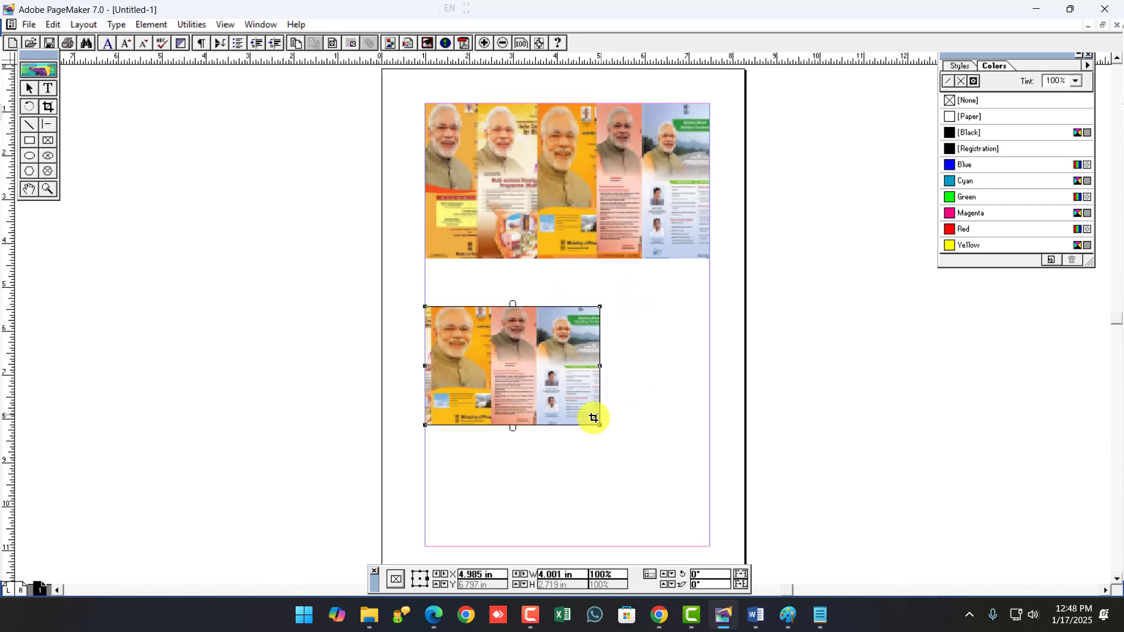
pyautogui.moveTo(472, 404); pyautogui.dragTo(546, 279)
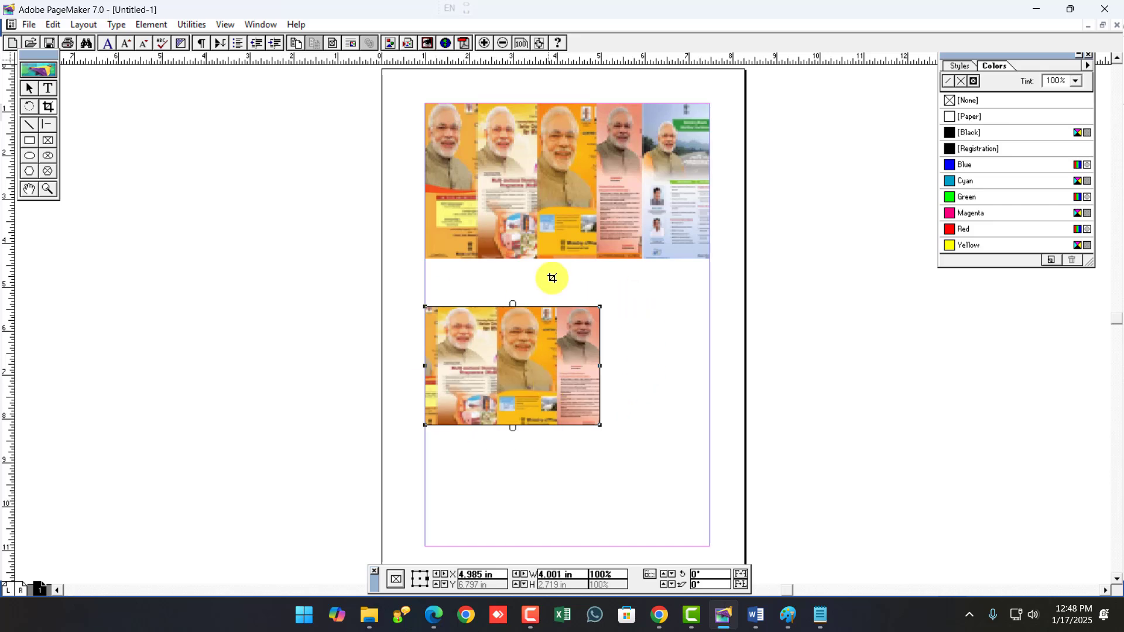
# Delete the lower picture frame and the independent picture above it from the page.
pyautogui.click(632, 177)
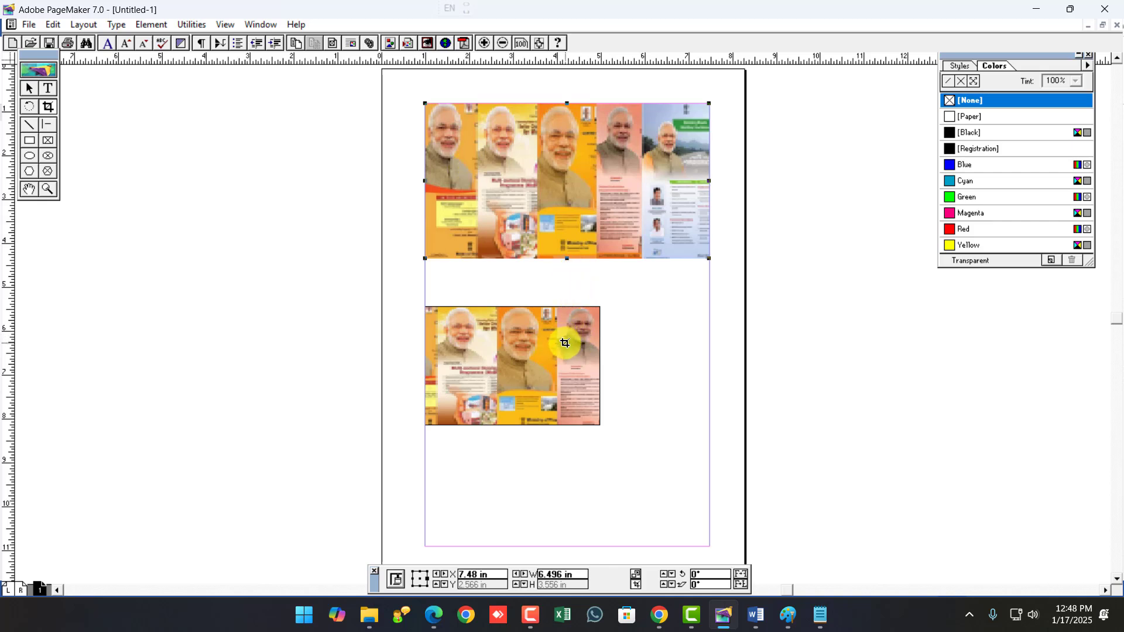
pyautogui.click(29, 89)
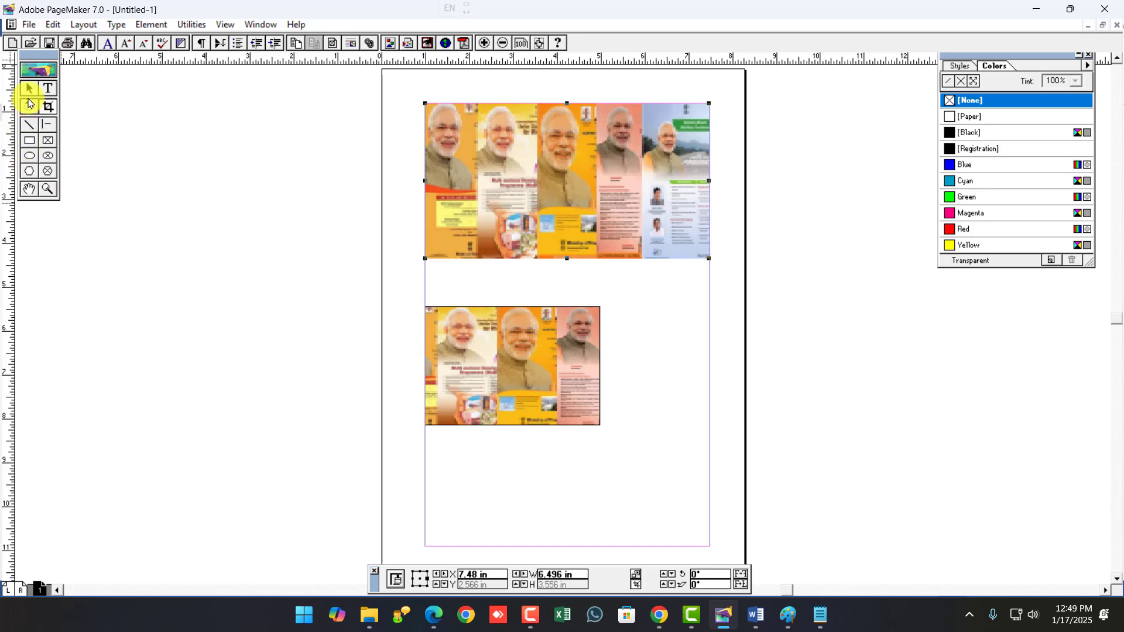
pyautogui.click(227, 215)
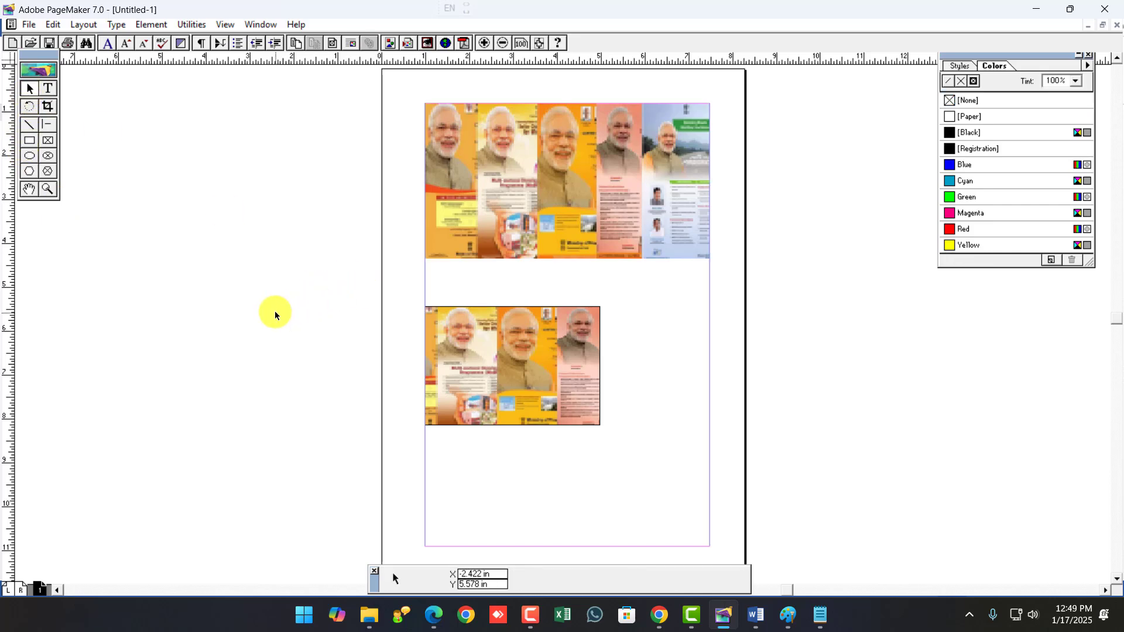
pyautogui.click(482, 349)
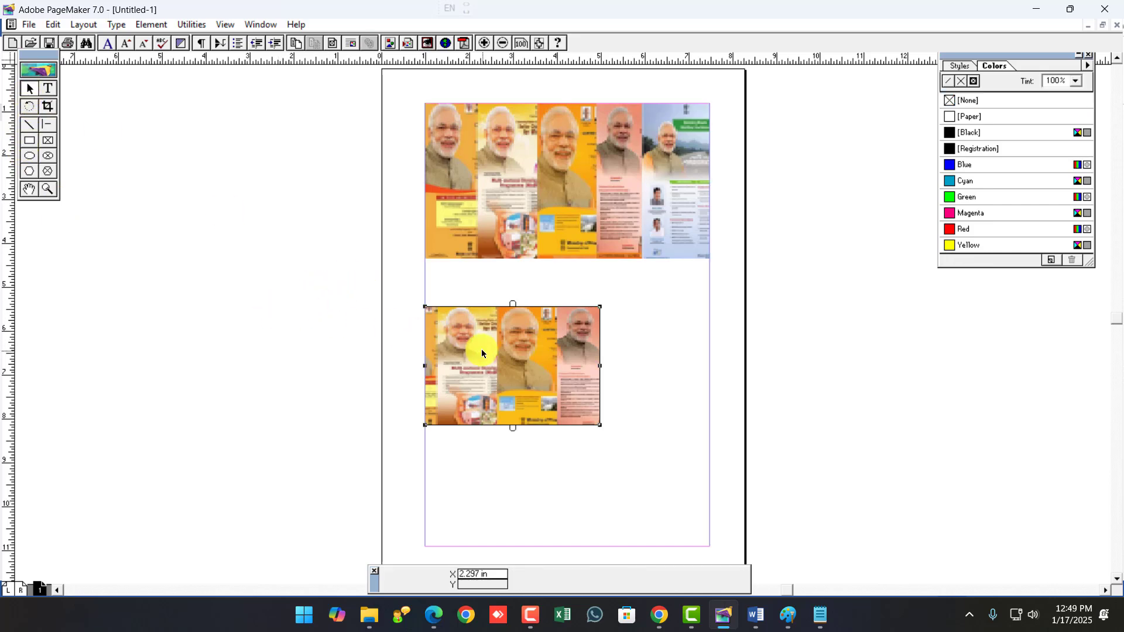
pyautogui.press('Delete')
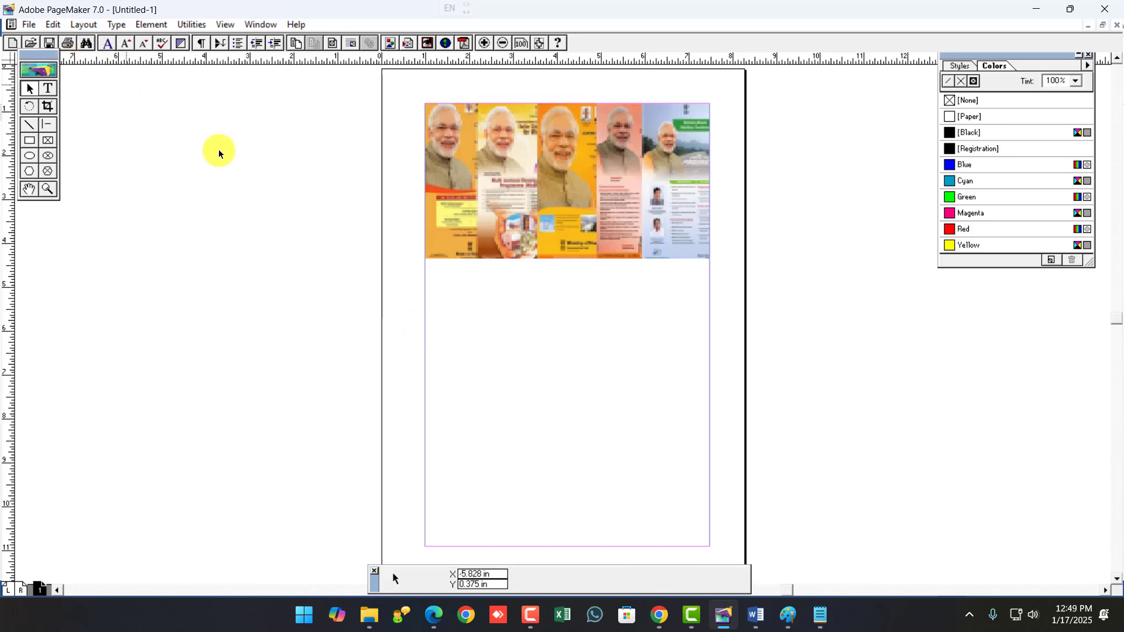
pyautogui.click(512, 218)
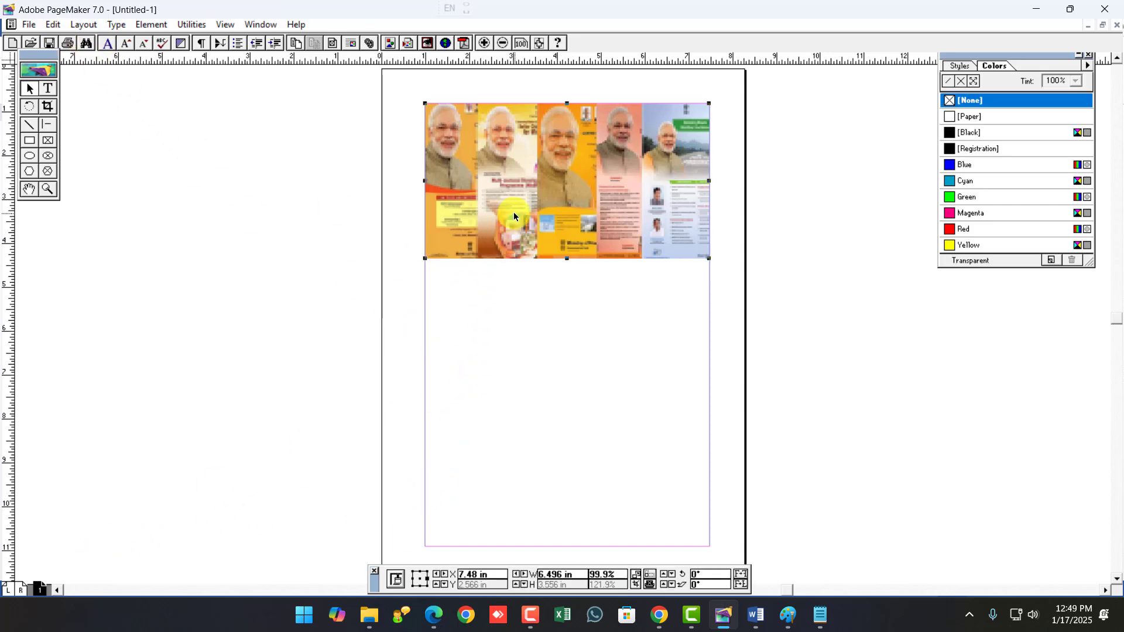
pyautogui.press('Delete')
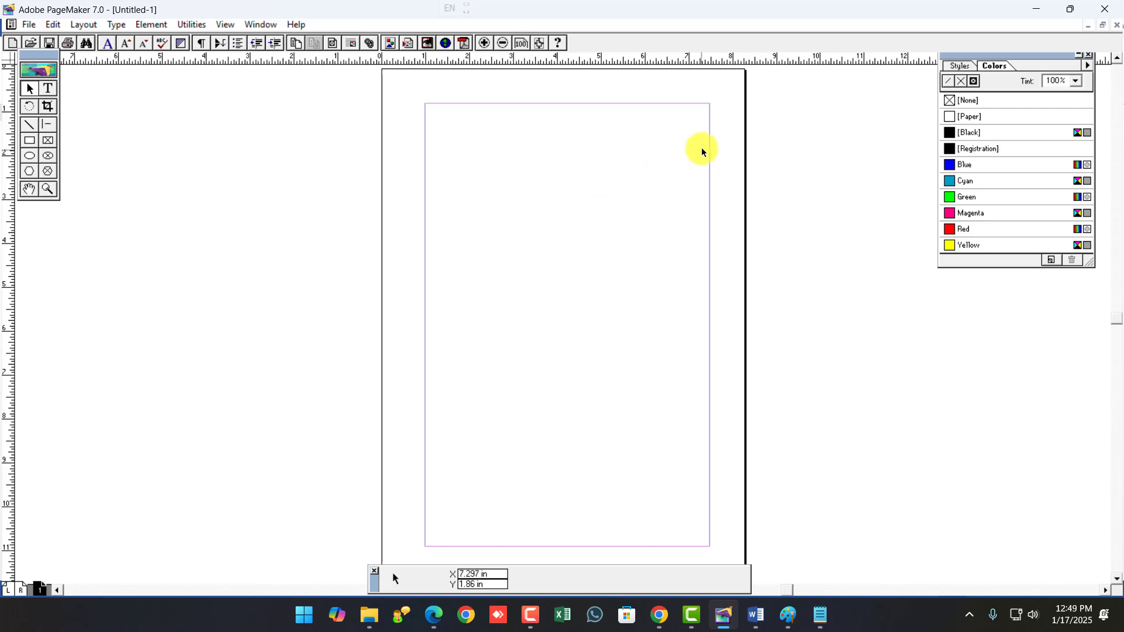
# Add two pages to the one-page publication.
pyautogui.hotkey('ctrl', '1')
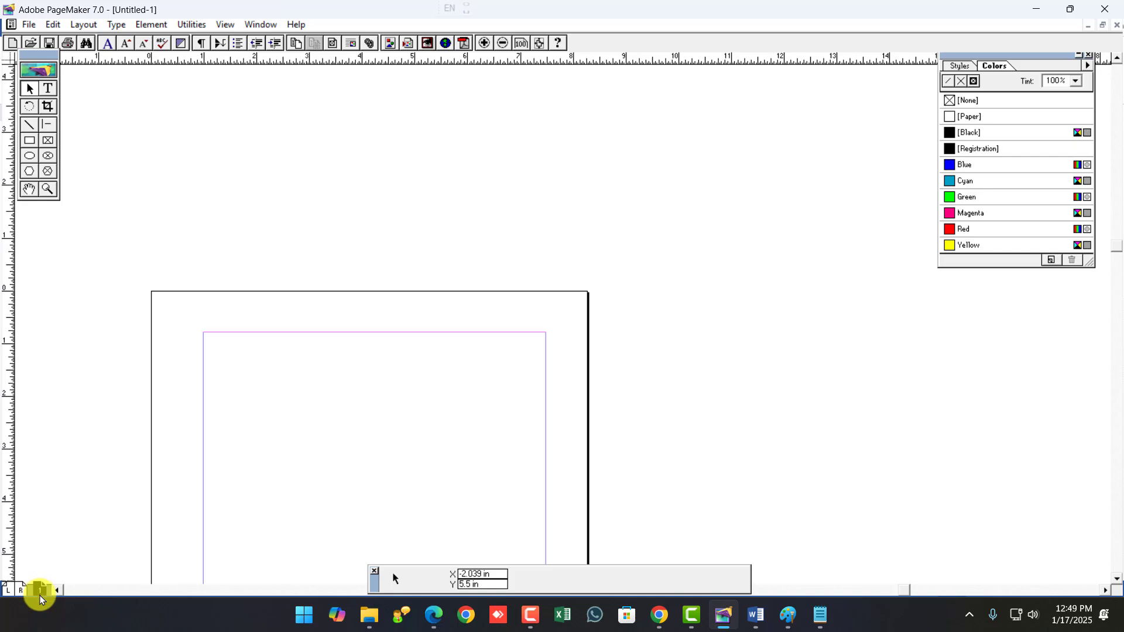
pyautogui.click(1115, 580)
pyautogui.click(1116, 579)
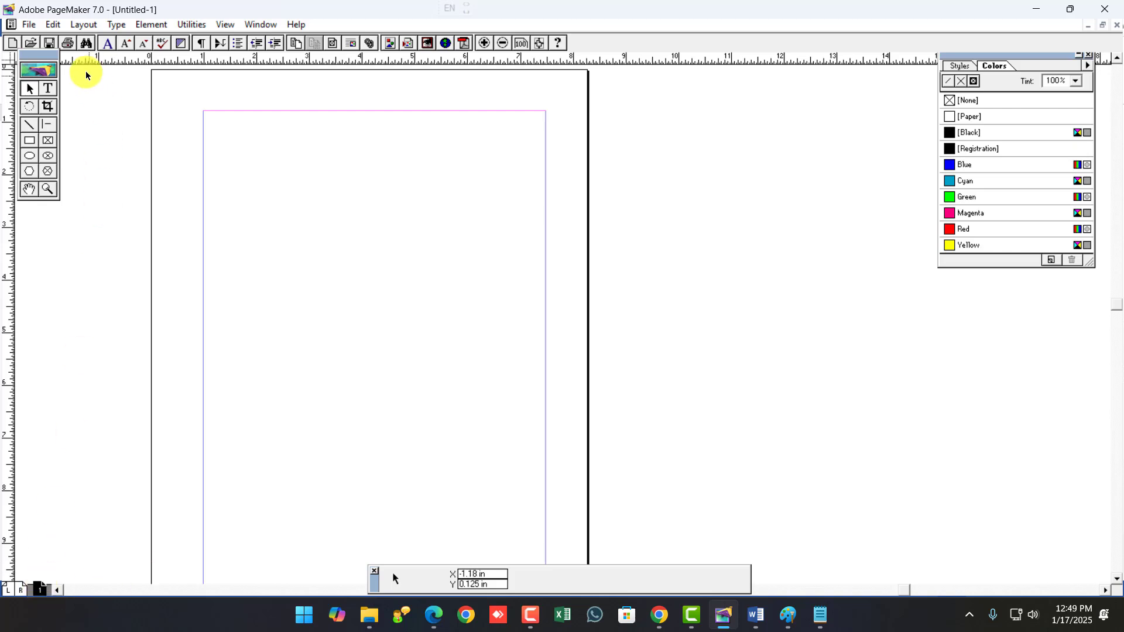
pyautogui.click(82, 25)
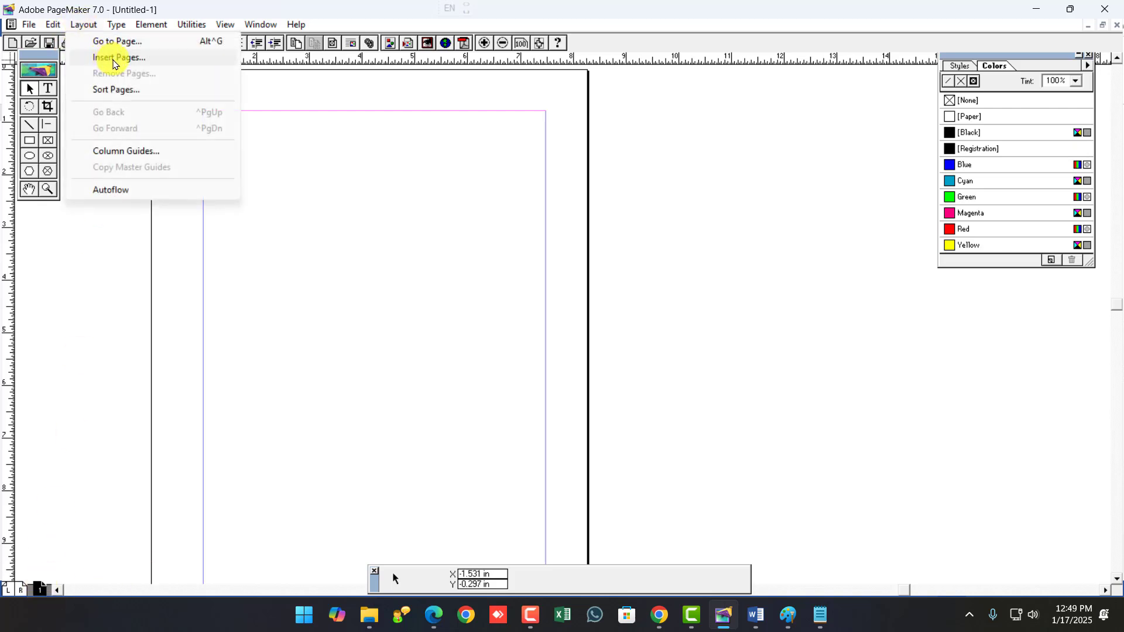
pyautogui.click(42, 591)
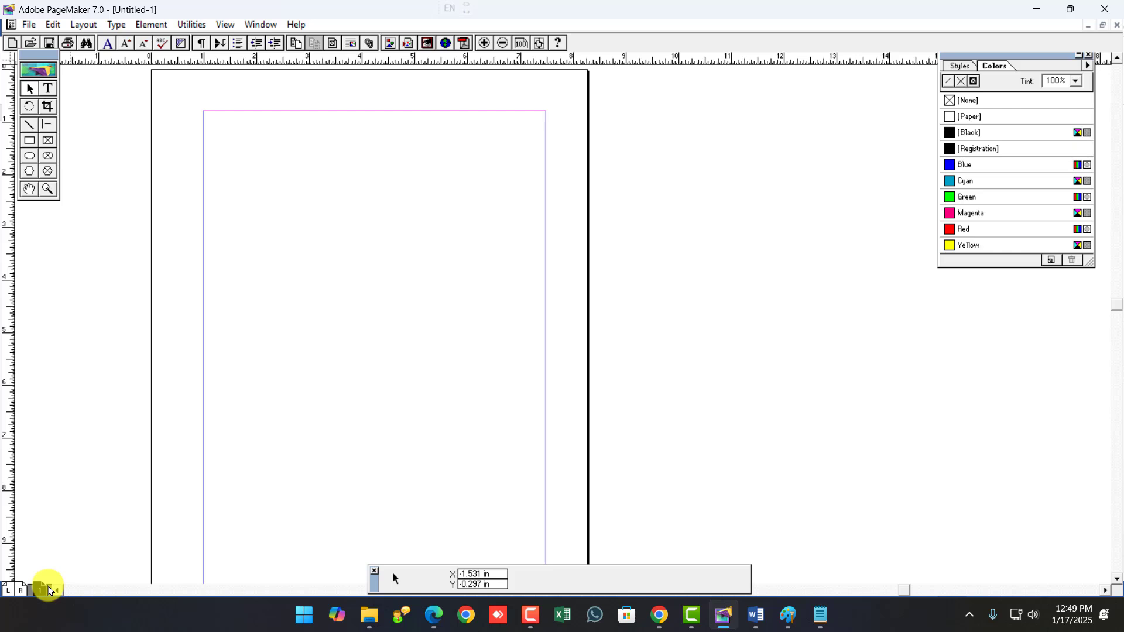
pyautogui.rightClick(48, 589)
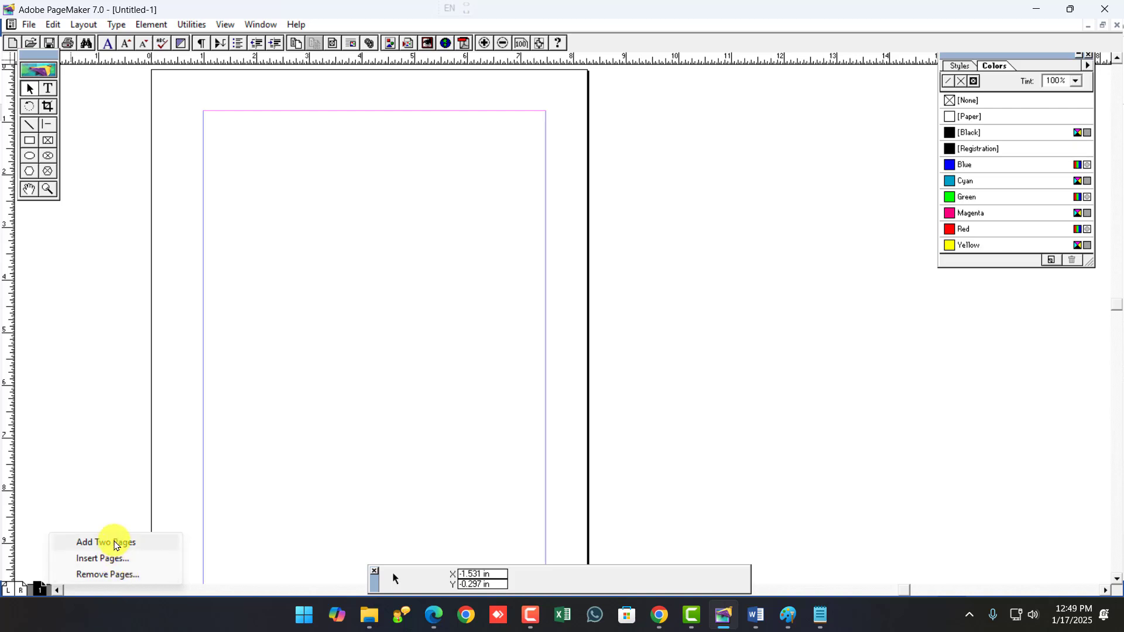
pyautogui.click(114, 545)
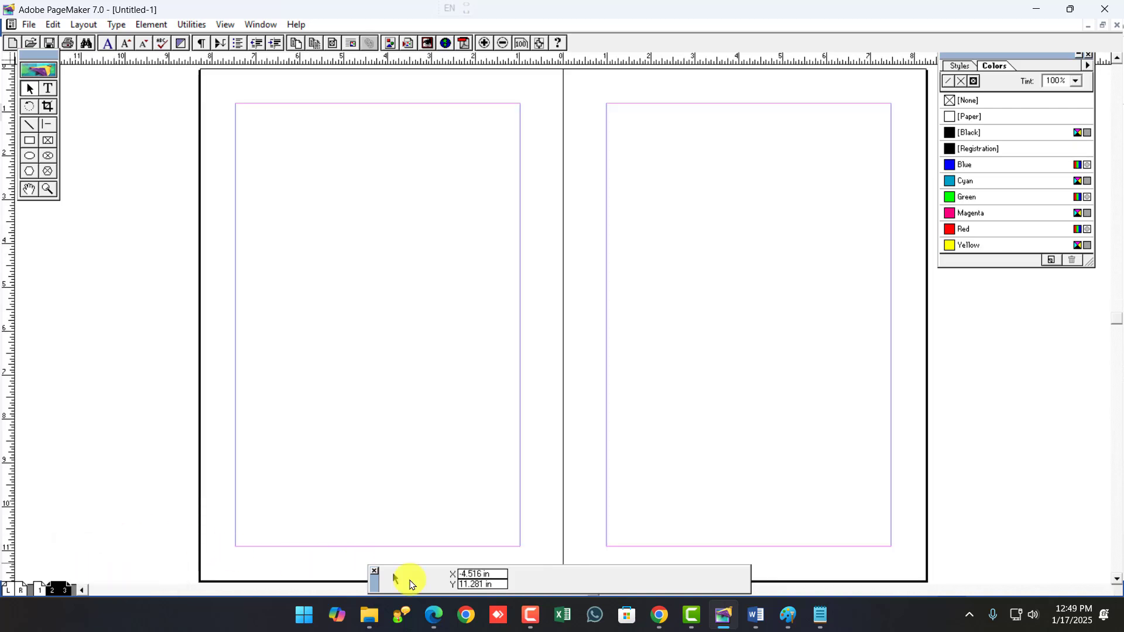
# Remove pages 2 through 3 and all their contents from the publication.
pyautogui.rightClick(63, 591)
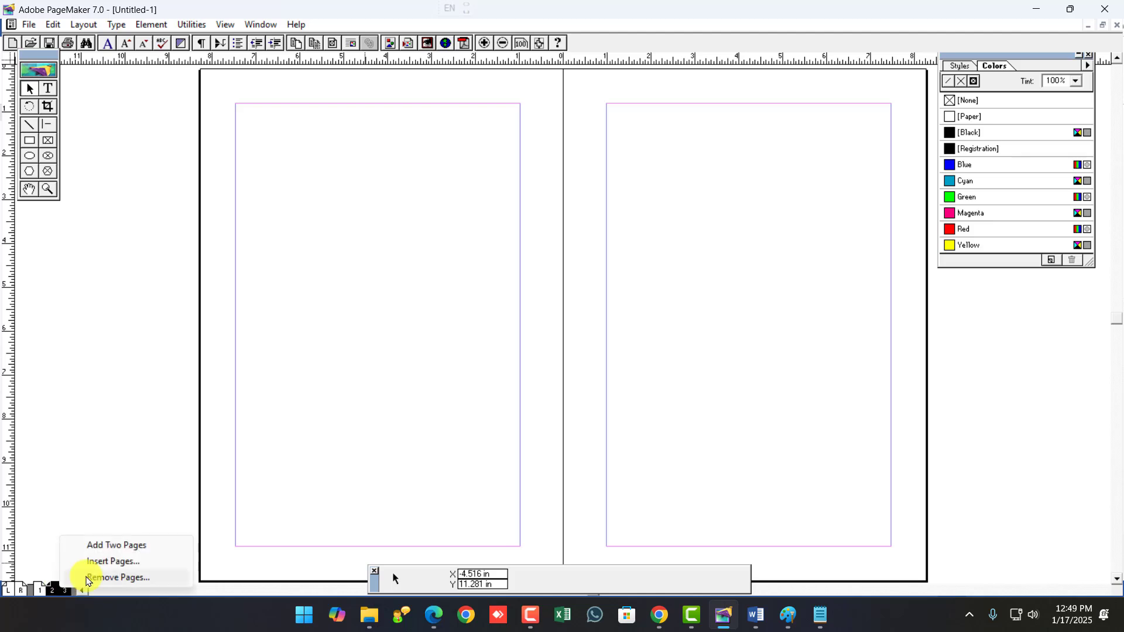
pyautogui.click(117, 578)
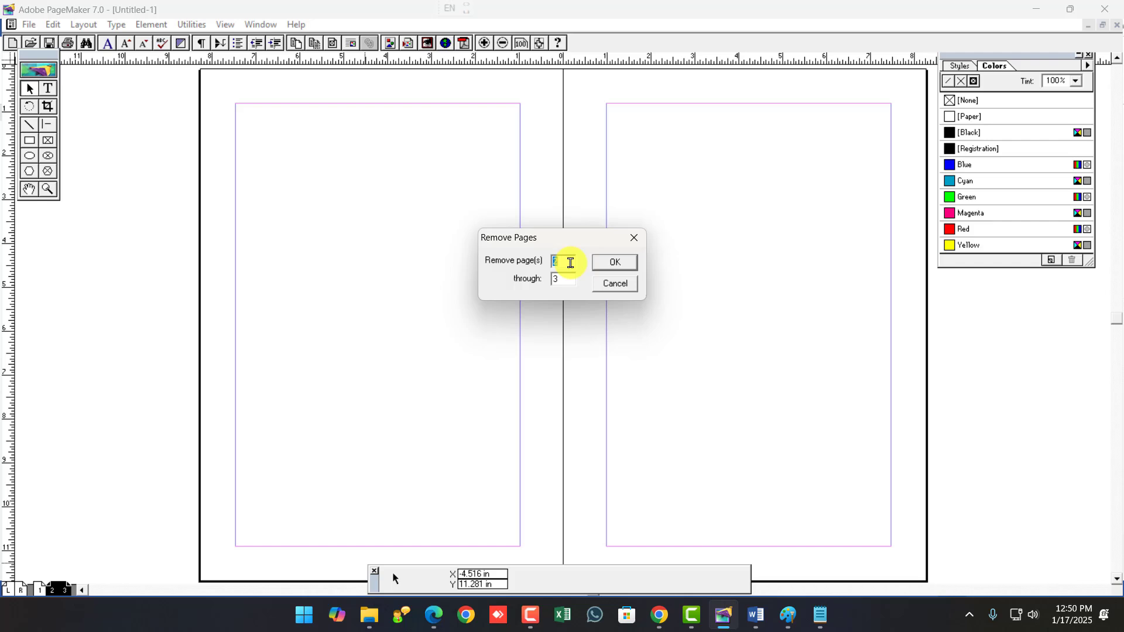
pyautogui.click(615, 262)
pyautogui.click(566, 354)
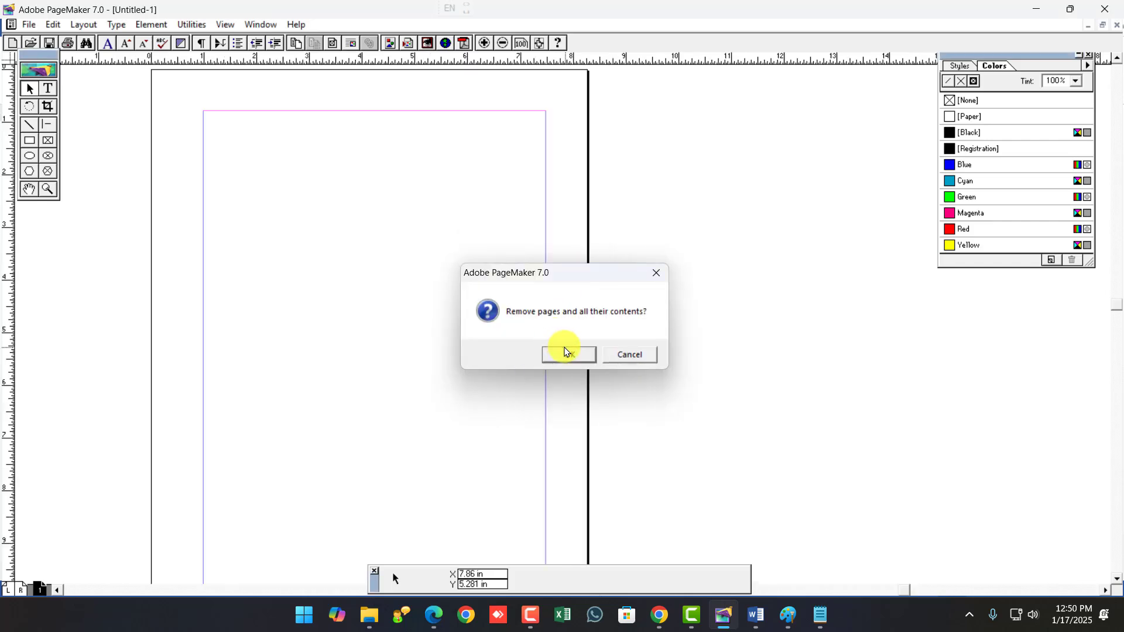
# Add two pages after page 1 again.
pyautogui.rightClick(44, 587)
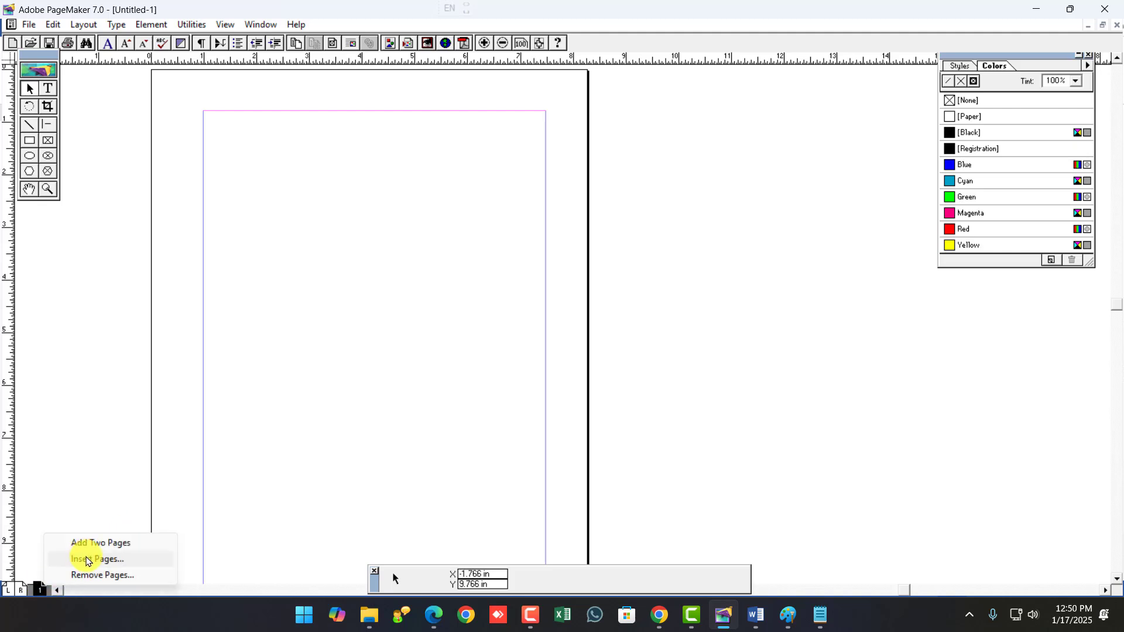
pyautogui.click(93, 543)
# Insert 15 pages after the current page, using the Document Master as master page.
pyautogui.rightClick(56, 587)
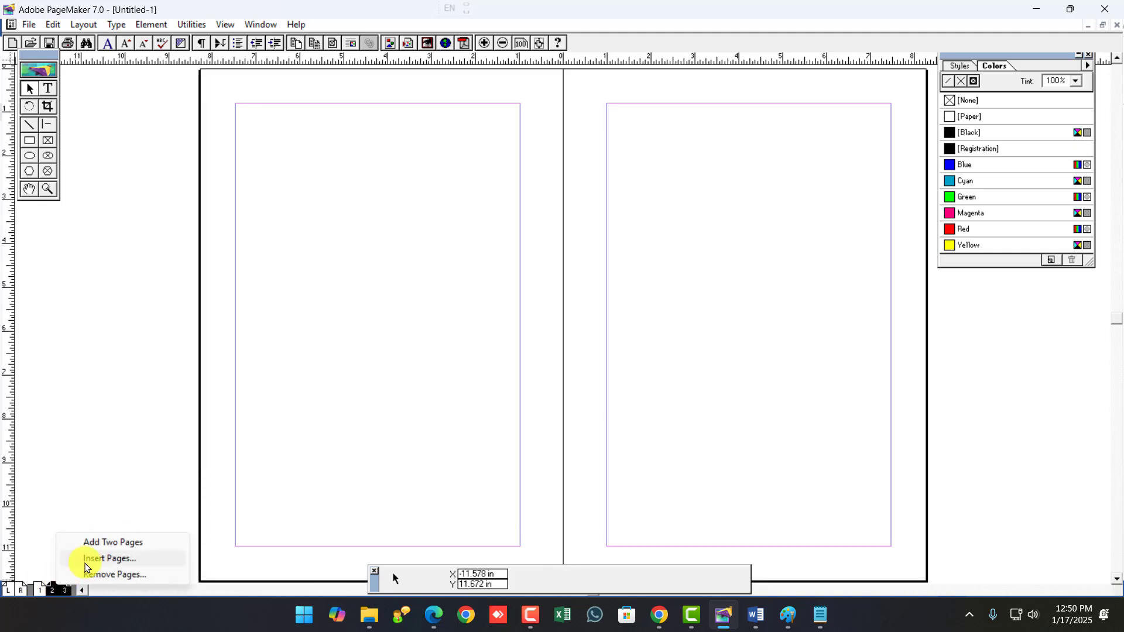
pyautogui.click(88, 559)
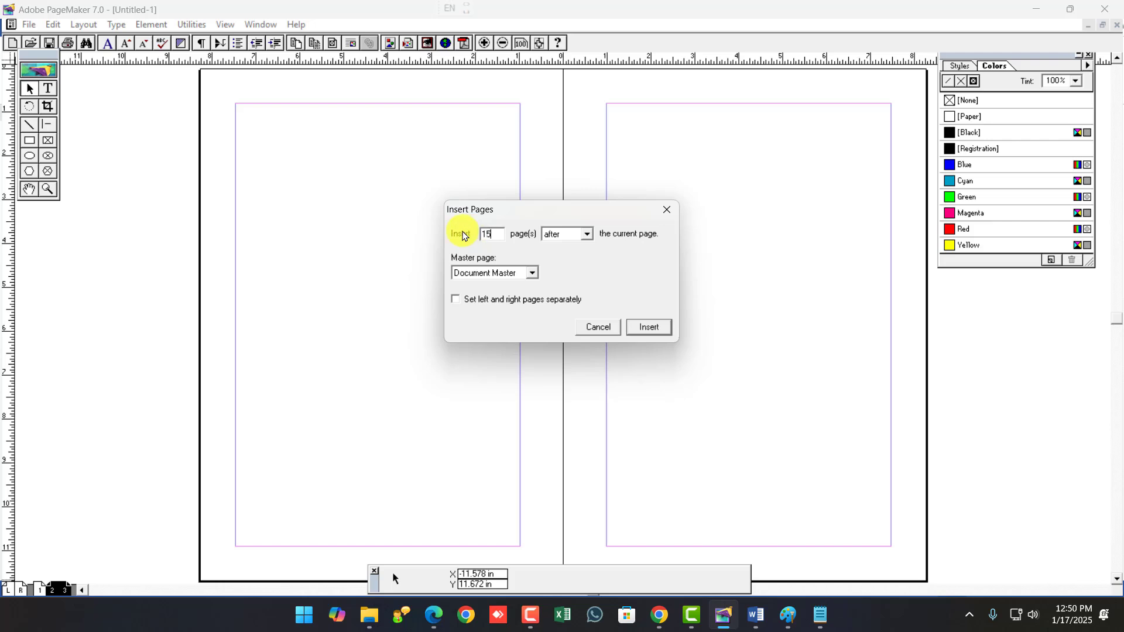
pyautogui.click(575, 237)
pyautogui.click(575, 236)
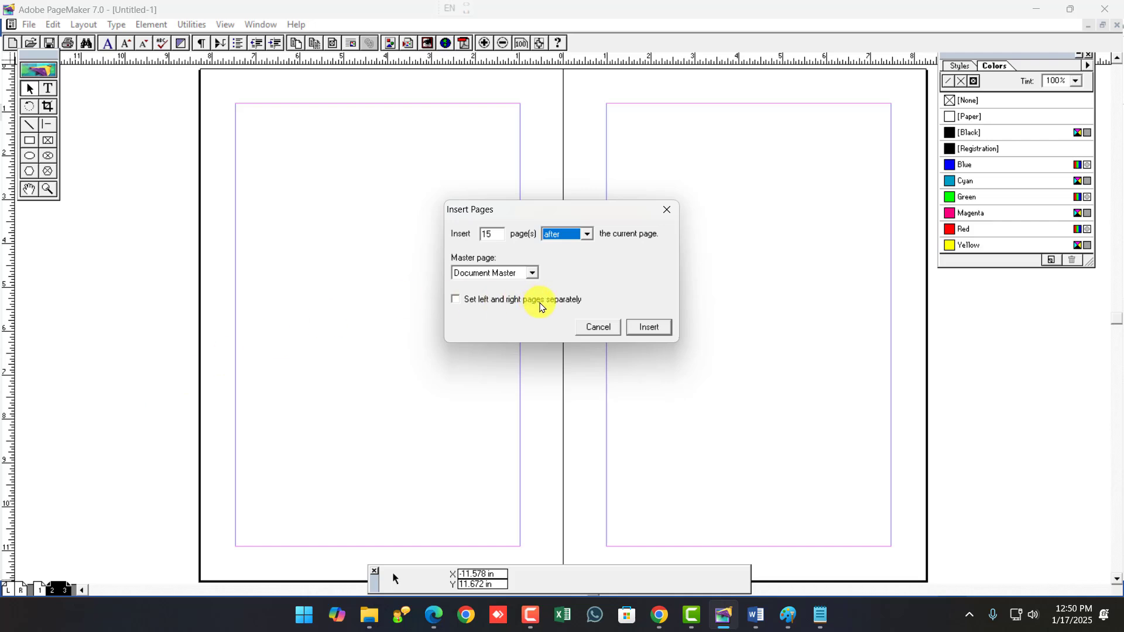
pyautogui.click(514, 273)
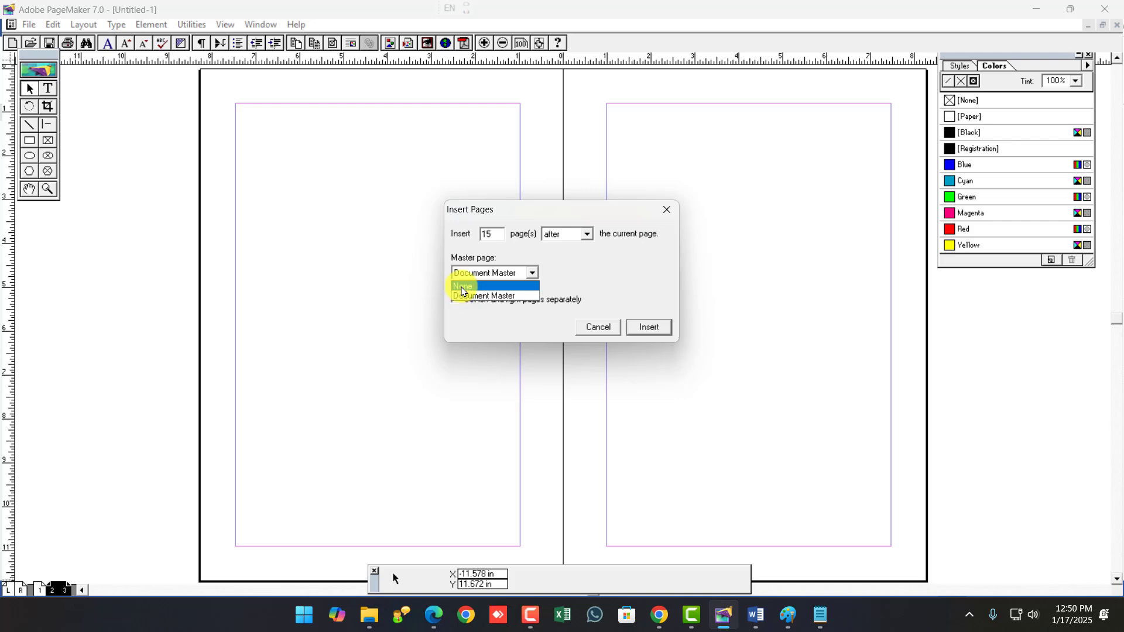
pyautogui.click(569, 284)
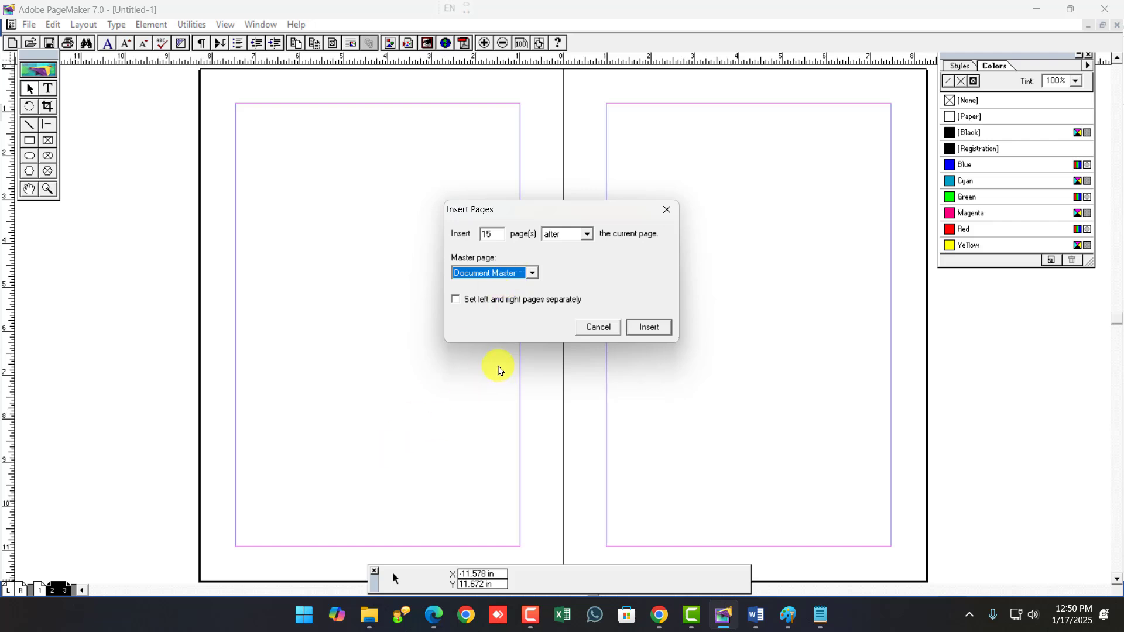
pyautogui.click(609, 331)
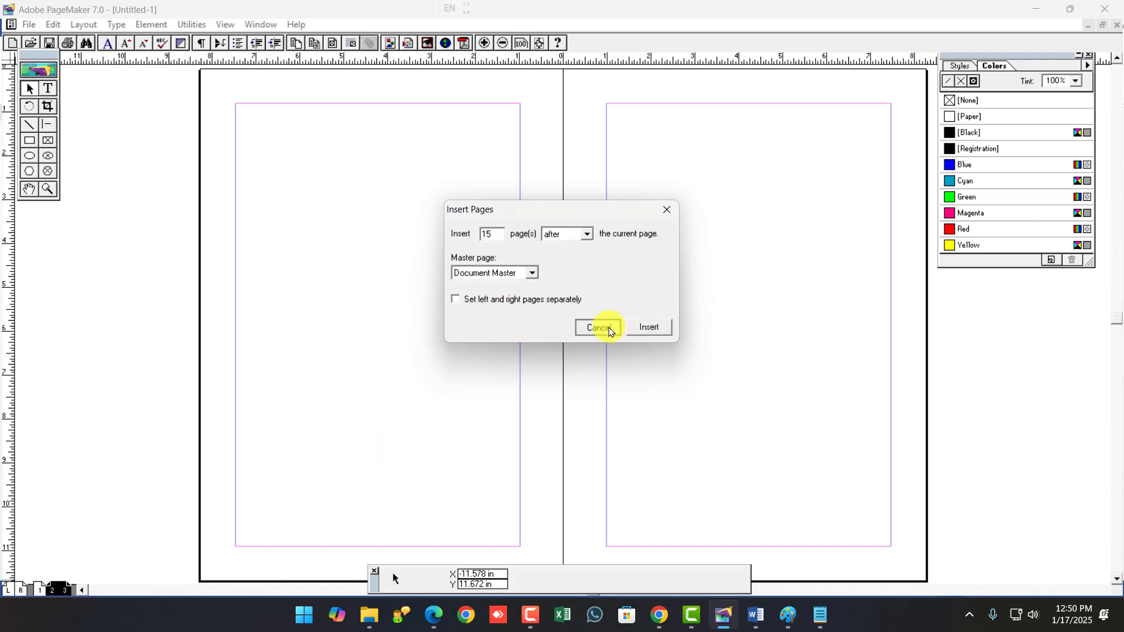
pyautogui.click(648, 327)
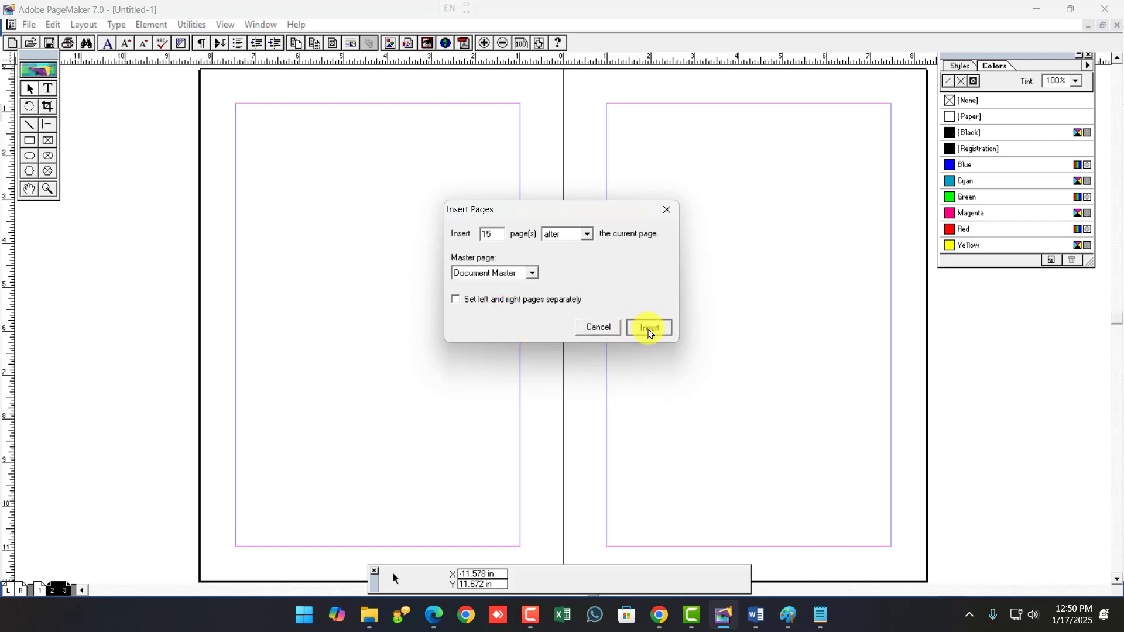
# Remove pages 4 through 18 and all their contents from the publication.
pyautogui.click(49, 590)
pyautogui.rightClick(79, 588)
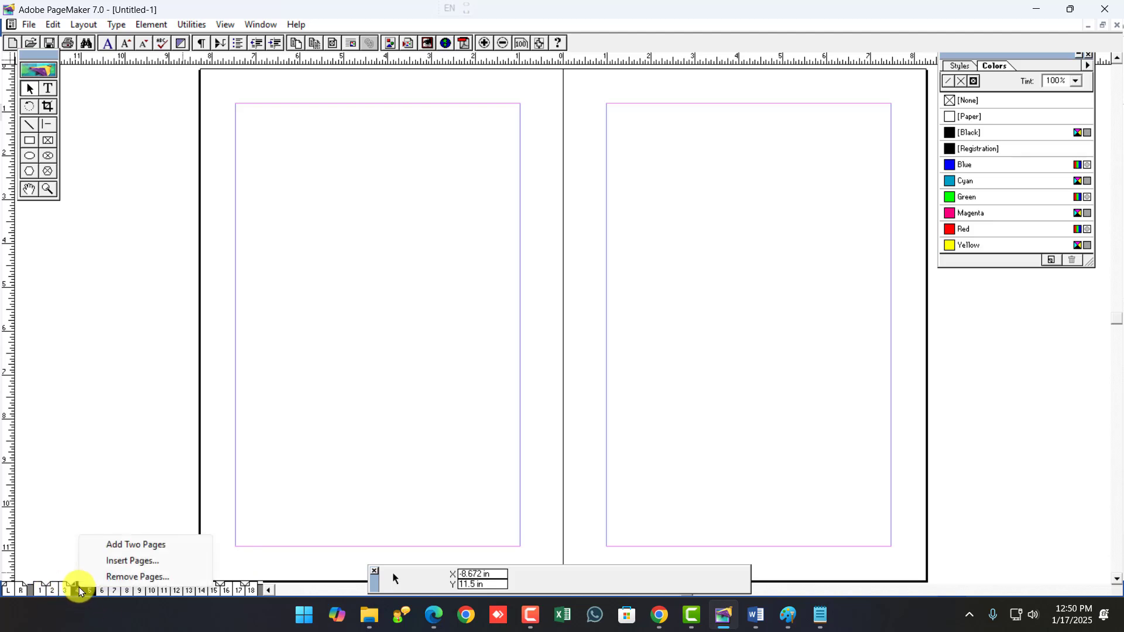
pyautogui.click(125, 574)
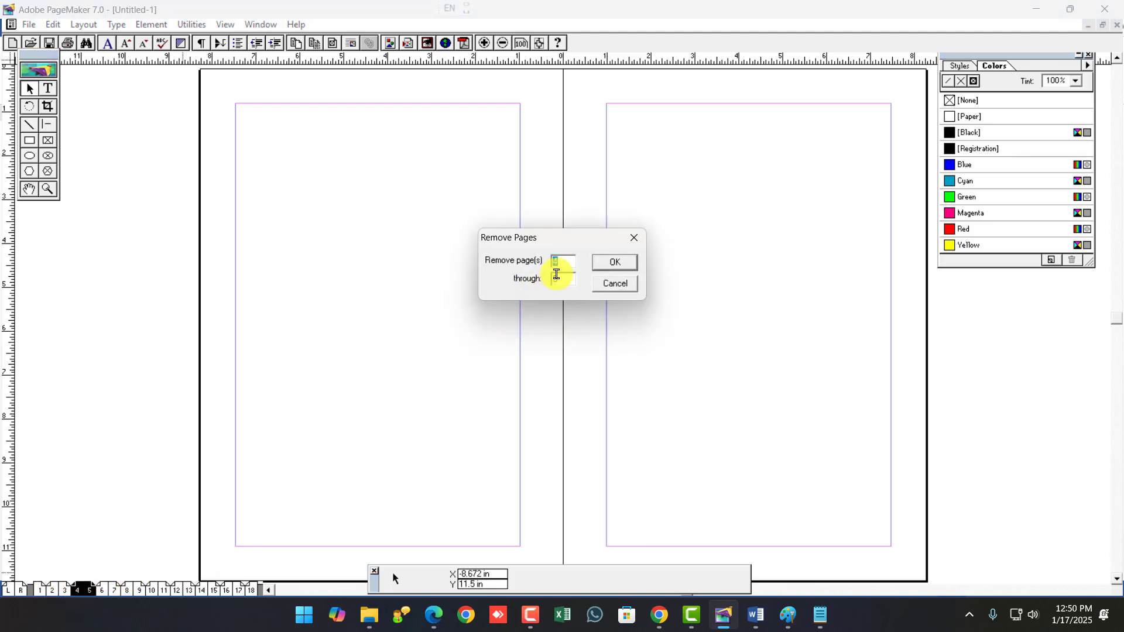
pyautogui.press('Tab')
pyautogui.write('18')
pyautogui.click(612, 262)
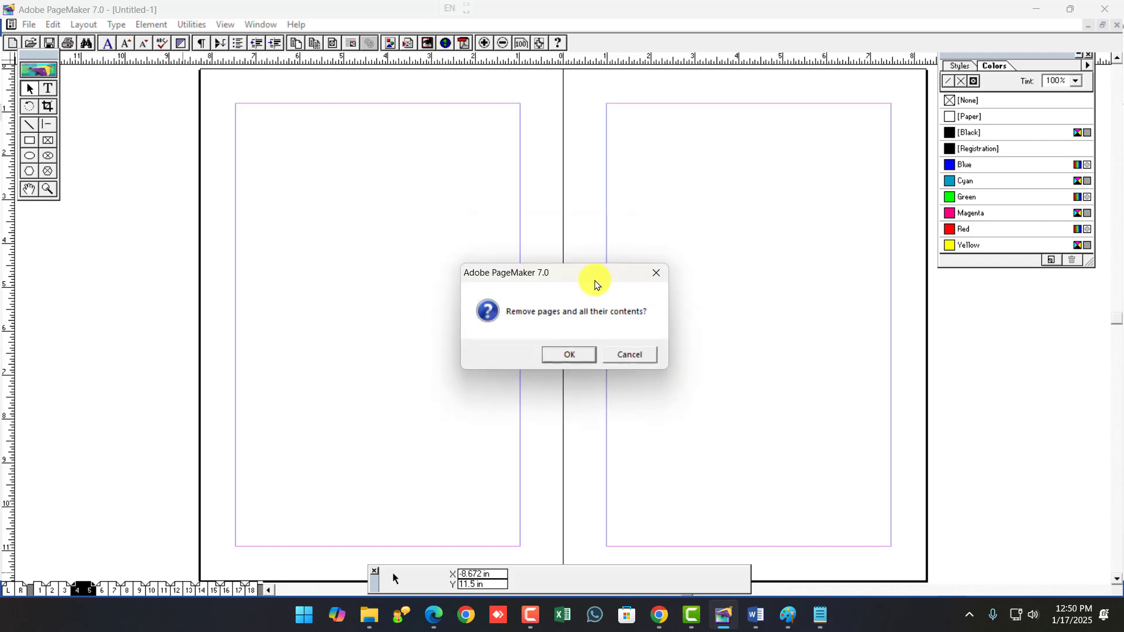
pyautogui.click(571, 355)
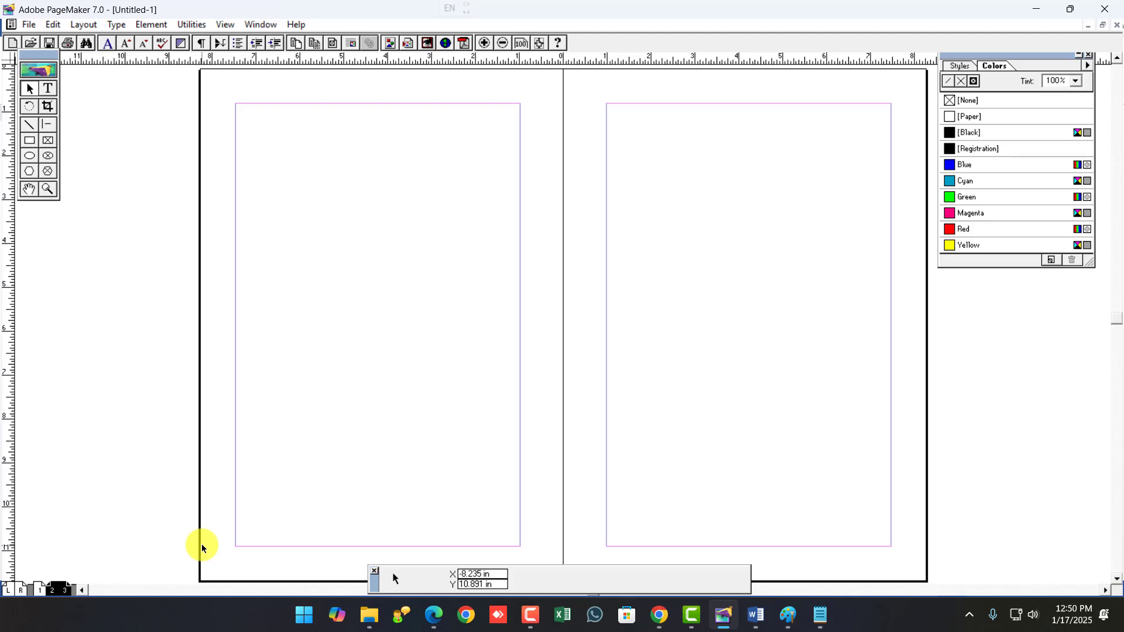
# Return to page 1 and start placing a file, browsing to the Desktop folder.
pyautogui.click(36, 591)
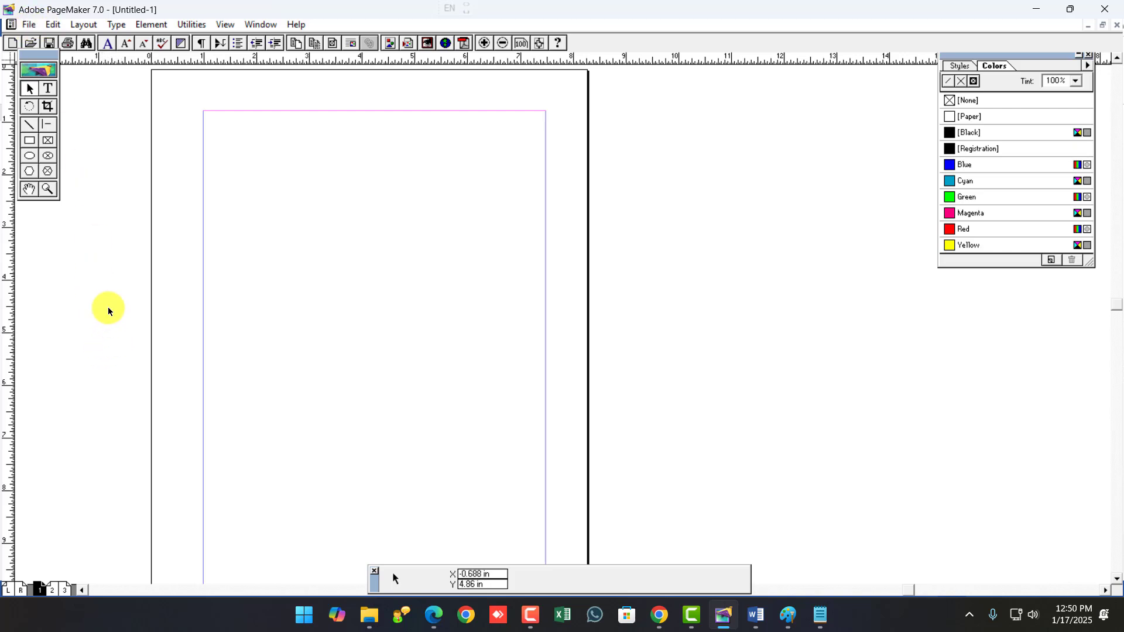
pyautogui.click(26, 25)
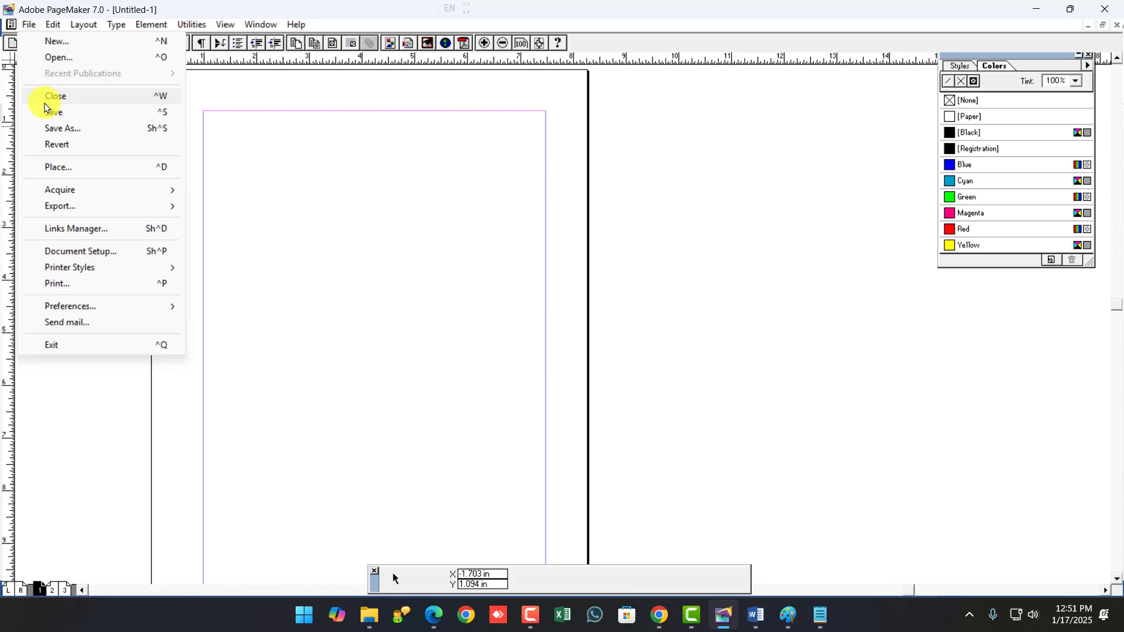
pyautogui.click(65, 170)
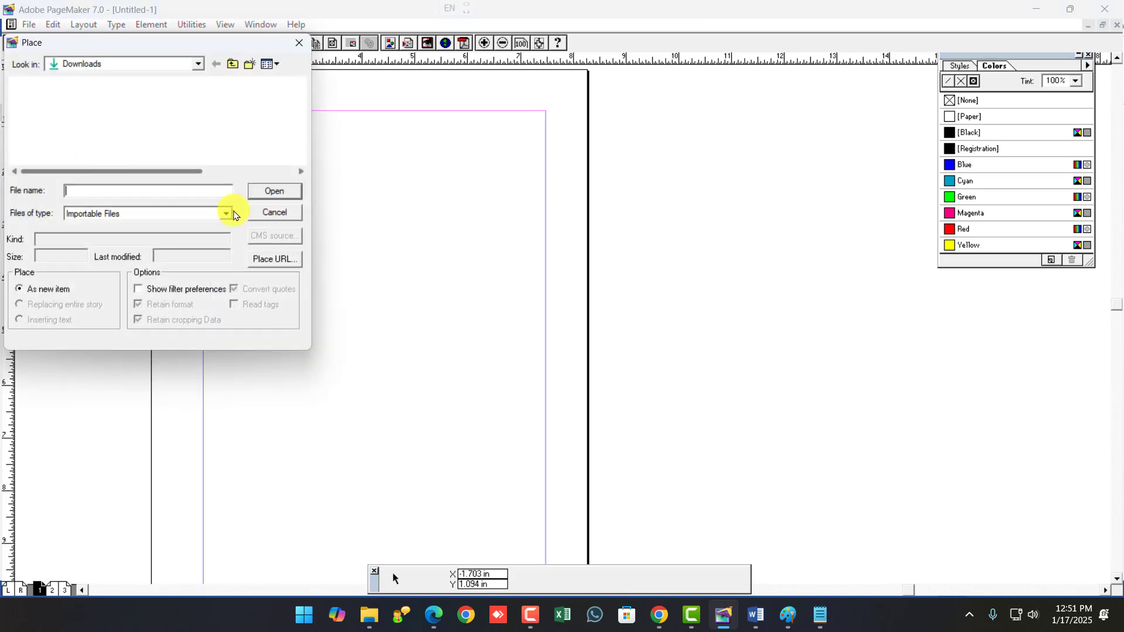
pyautogui.click(410, 151)
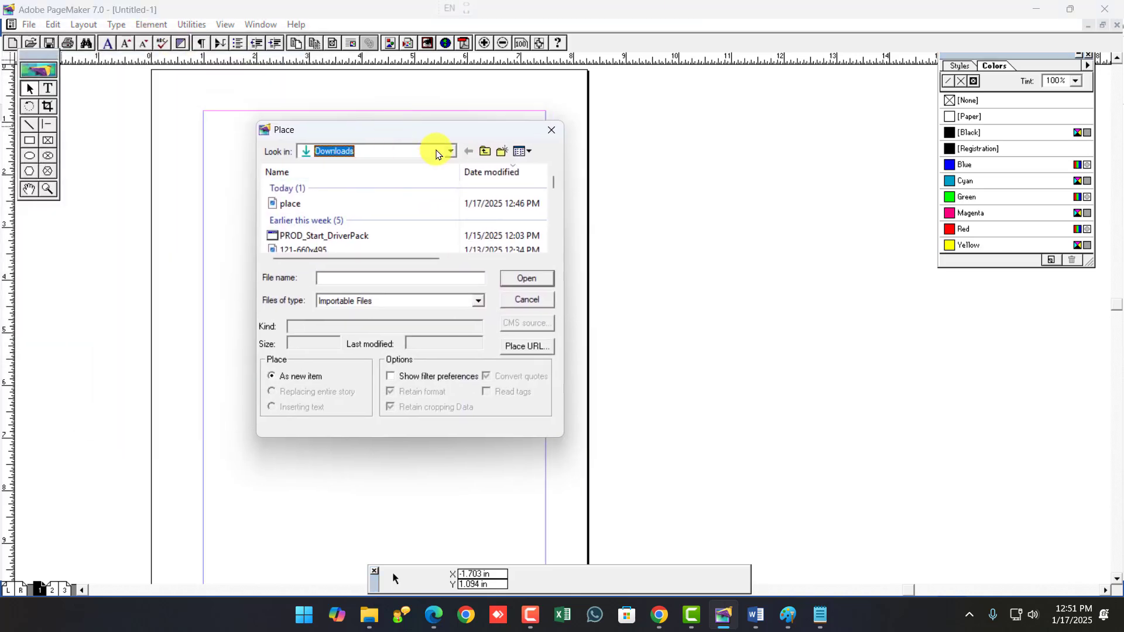
pyautogui.click(348, 165)
pyautogui.click(351, 211)
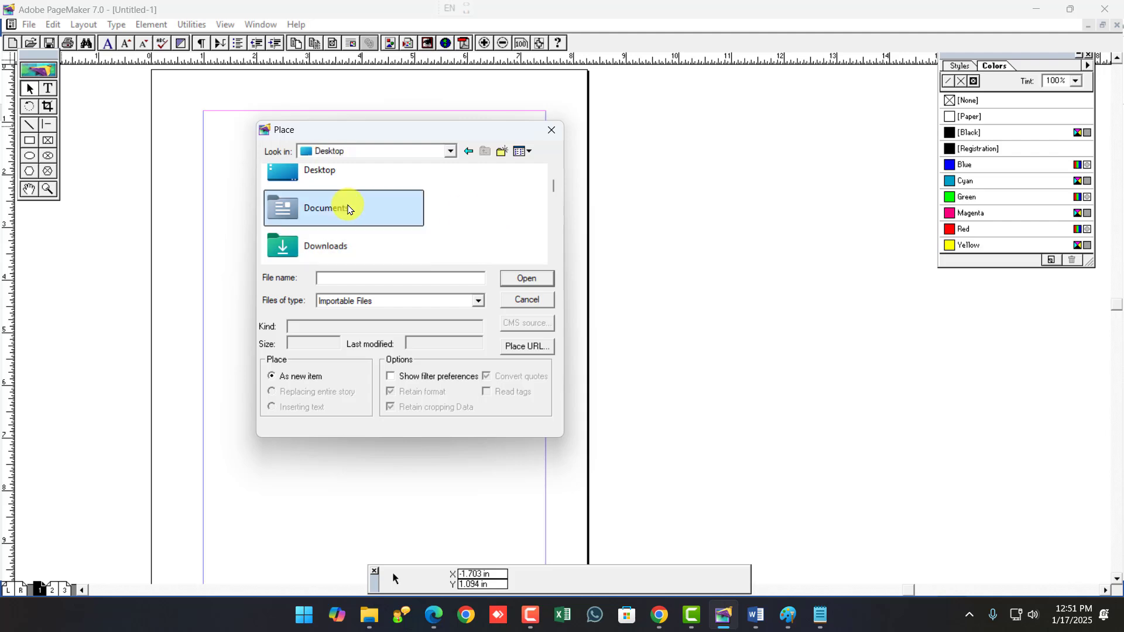
# Place the text document "text" as a new story, starting at the upper-left margin corner of page 1.
pyautogui.scroll(-1, 347, 209)
pyautogui.scroll(-2, 347, 209)
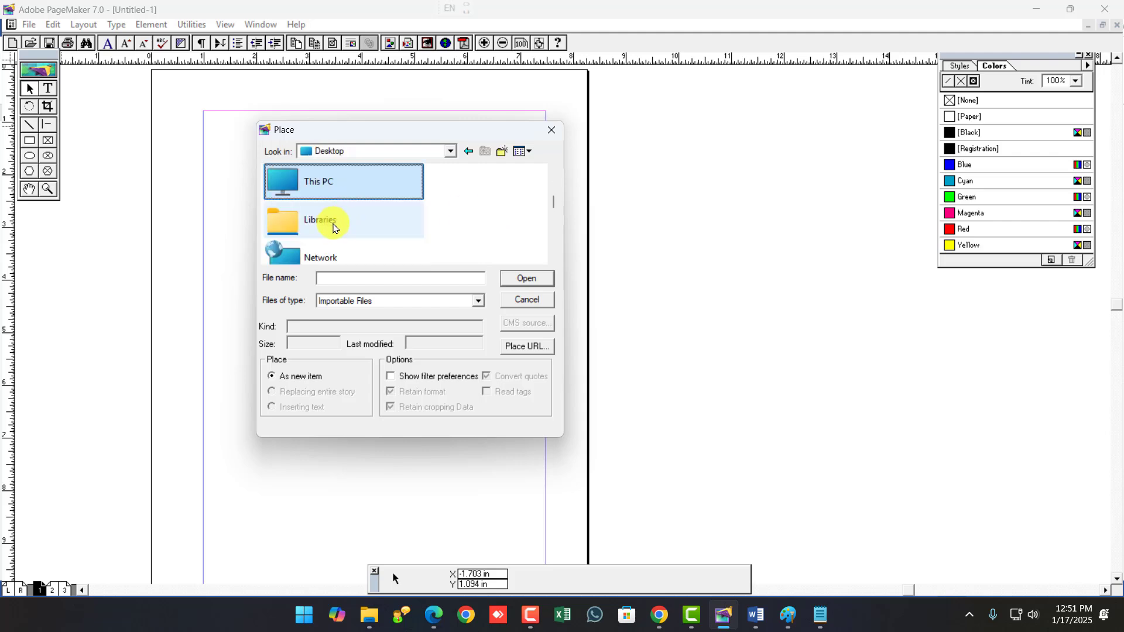
pyautogui.click(338, 228)
pyautogui.scroll(-3, 338, 228)
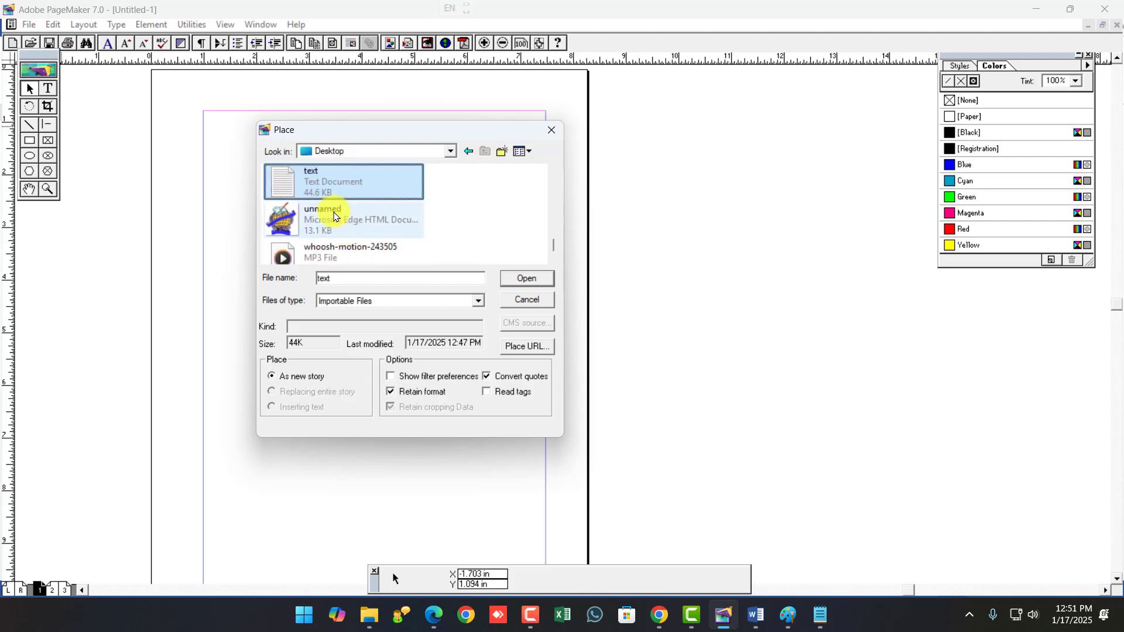
pyautogui.click(316, 190)
pyautogui.click(517, 281)
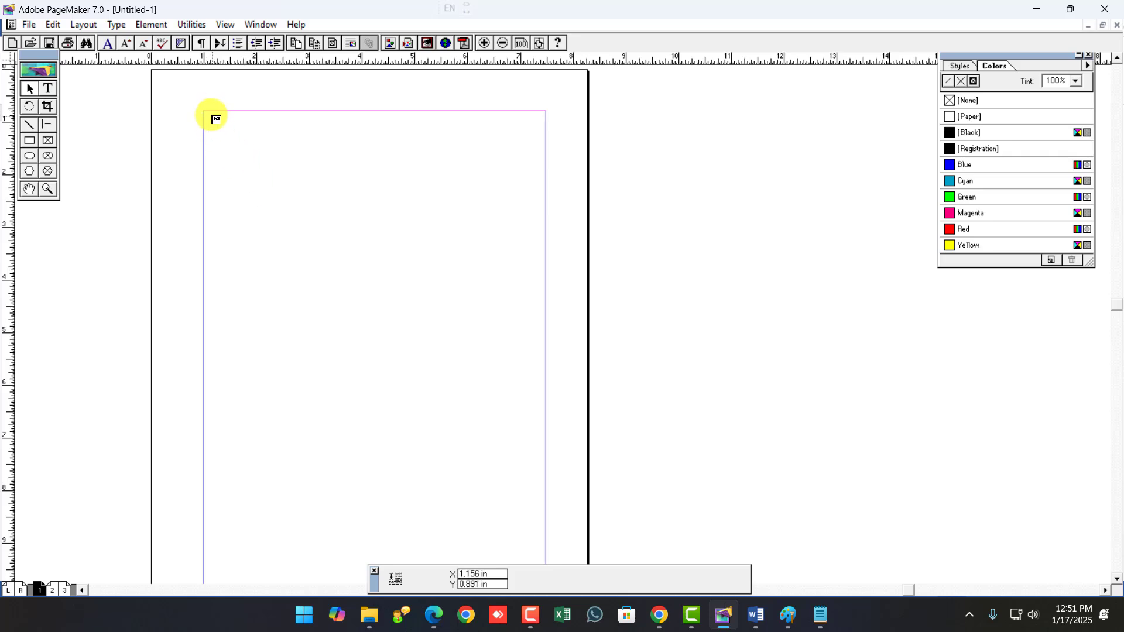
pyautogui.click(207, 115)
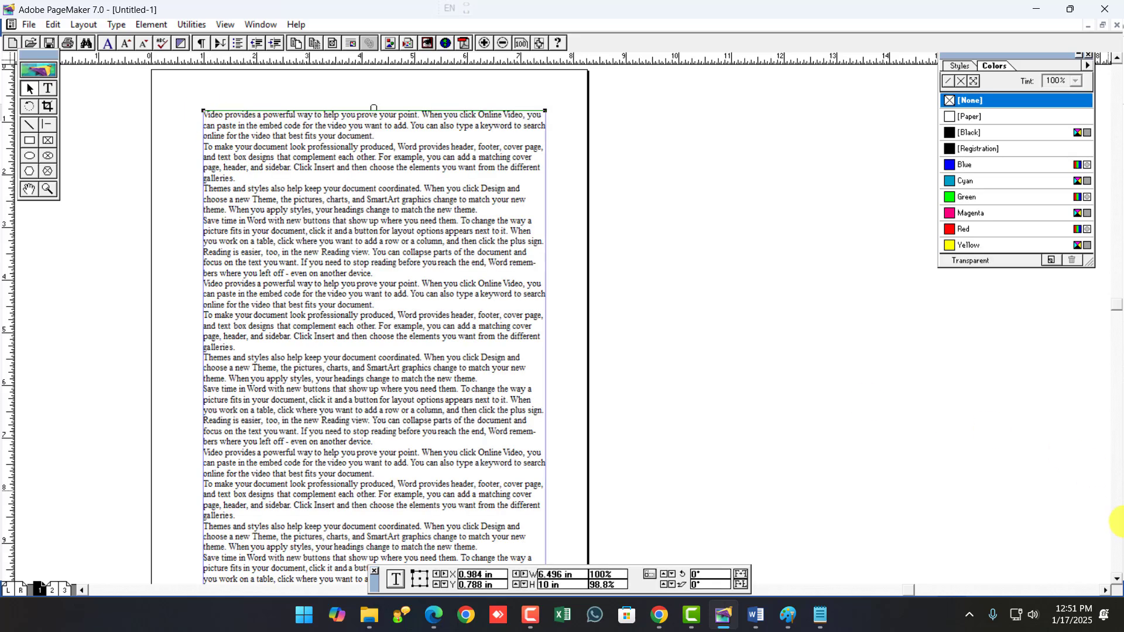
# Continue the overflow text from the end of page 1 onto page 2, starting at its upper-left margin corner.
pyautogui.click(1117, 579)
pyautogui.click(1117, 581)
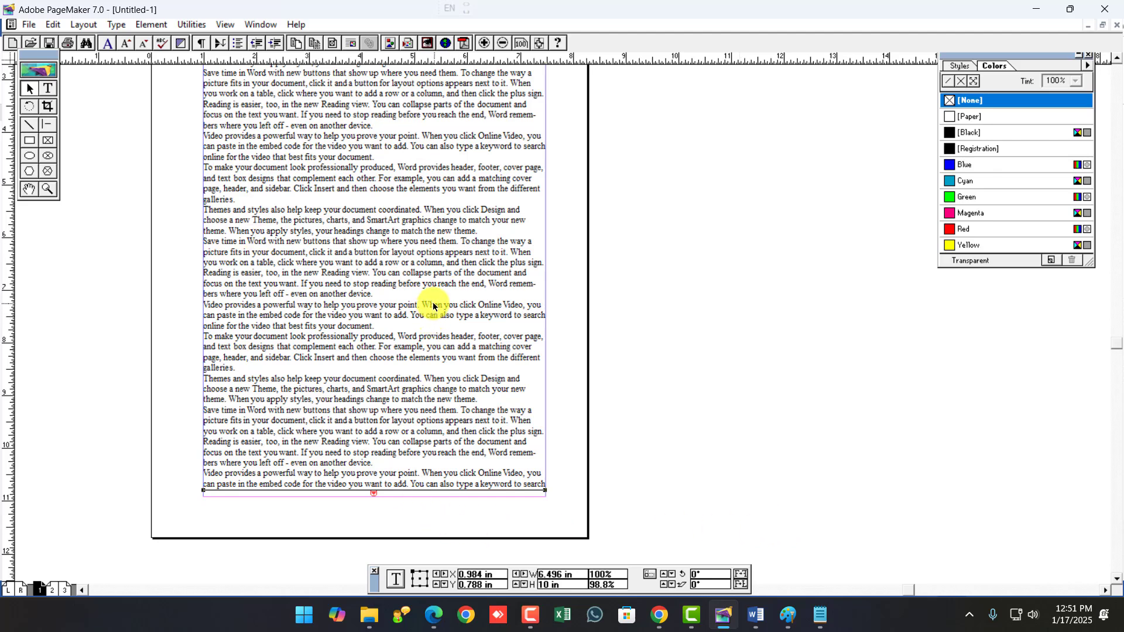
pyautogui.click(374, 491)
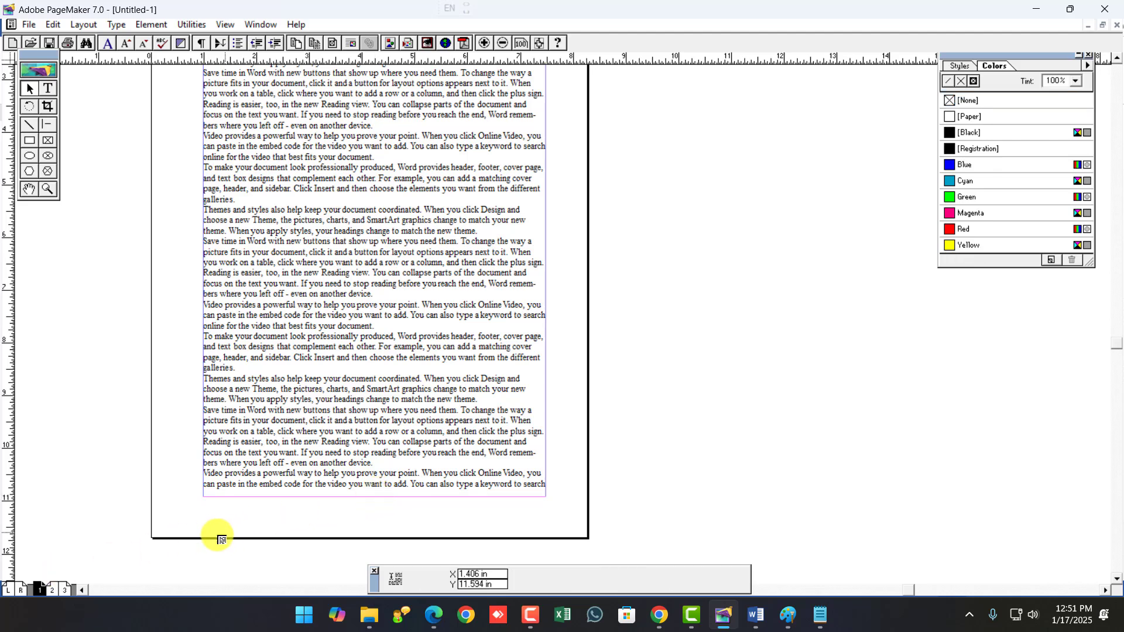
pyautogui.click(51, 590)
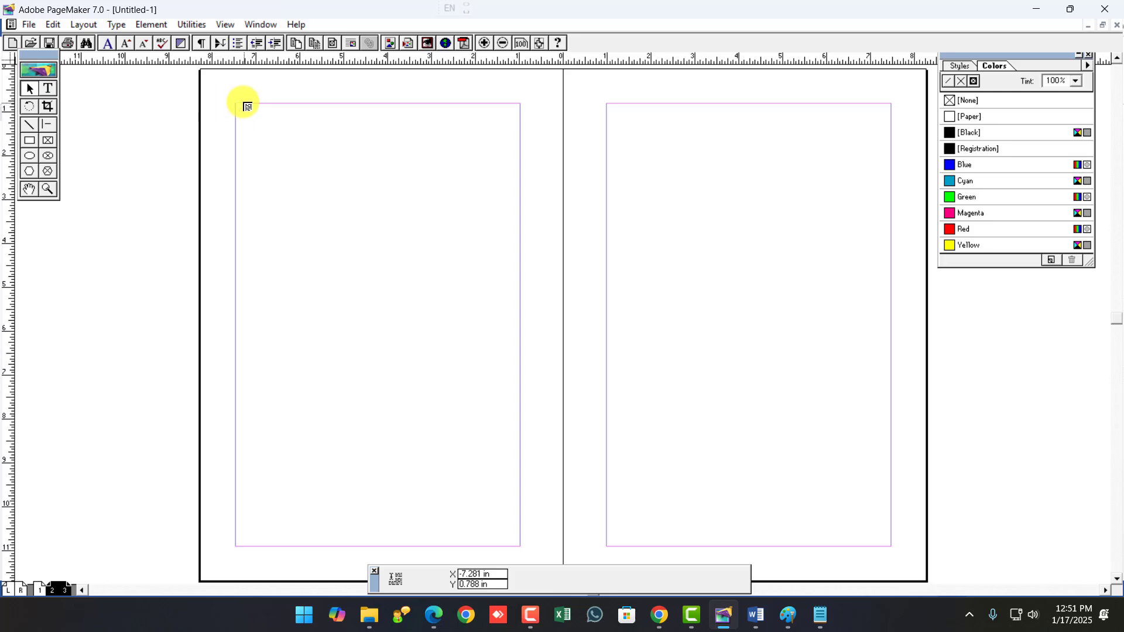
pyautogui.click(247, 106)
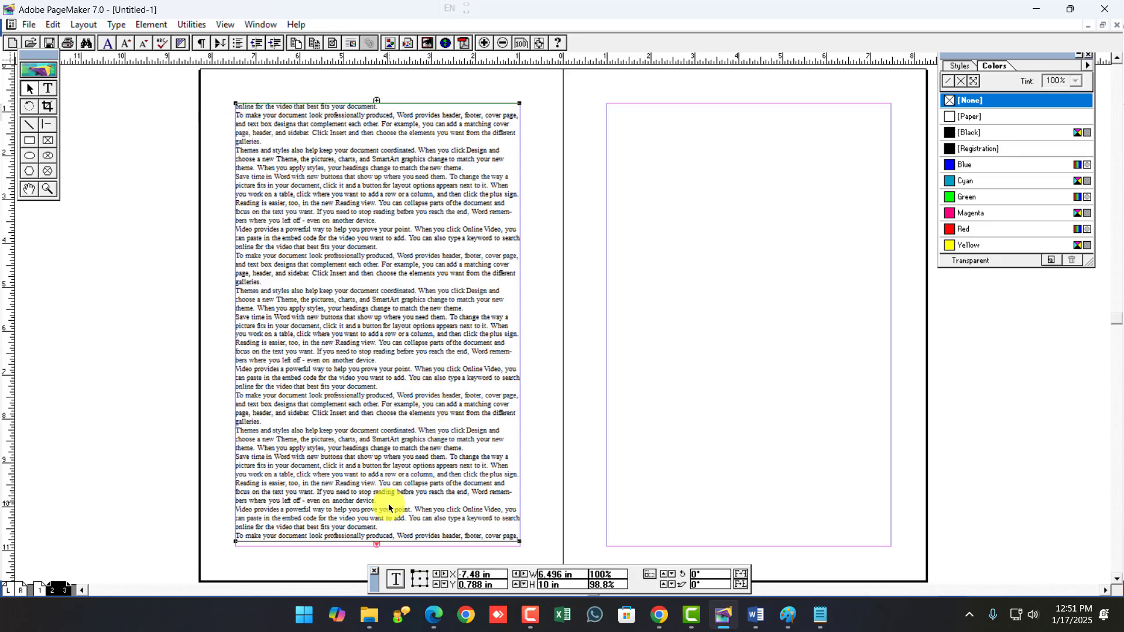
# Flow the remaining text onto the pasteboard beside page 2, move that block up and shorten it to about 8.4 in high.
pyautogui.click(376, 544)
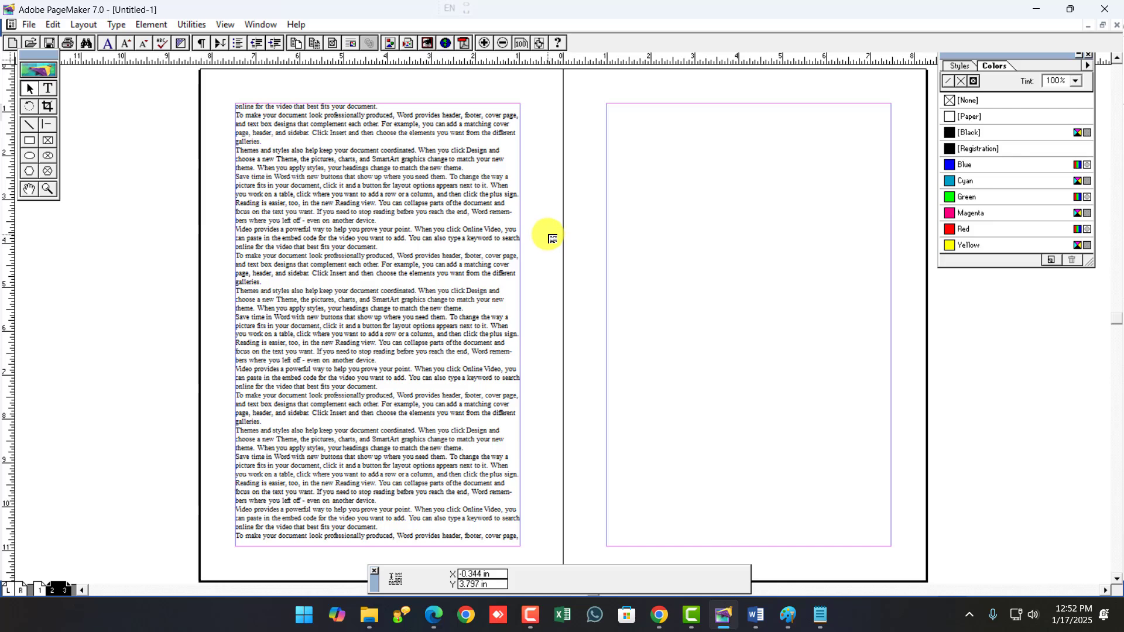
pyautogui.click(91, 261)
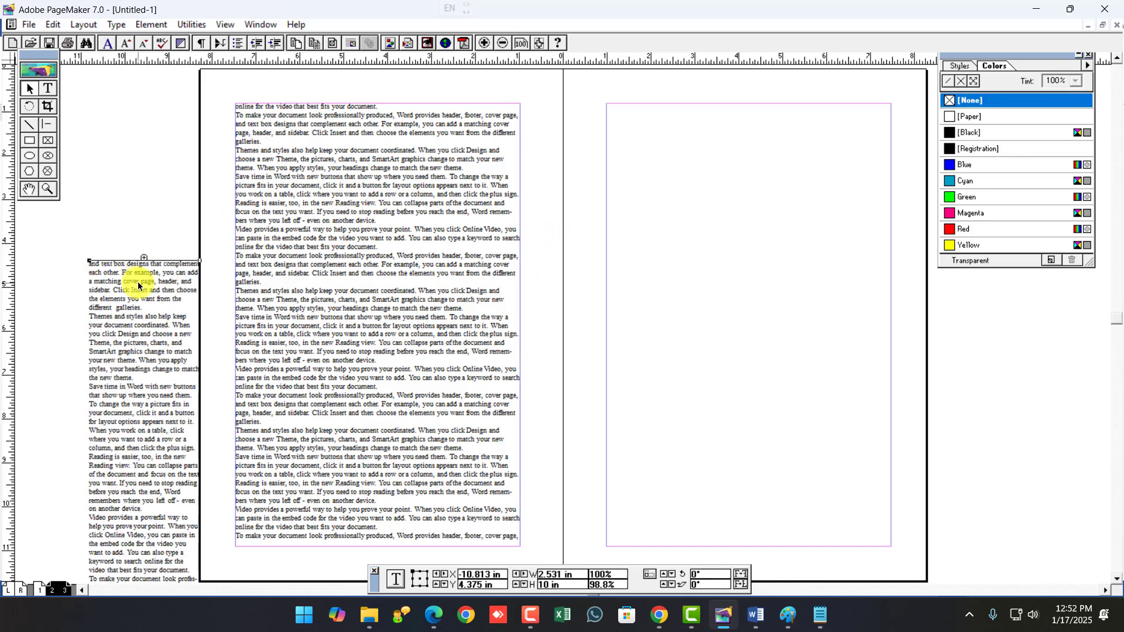
pyautogui.moveTo(143, 297); pyautogui.dragTo(128, 173)
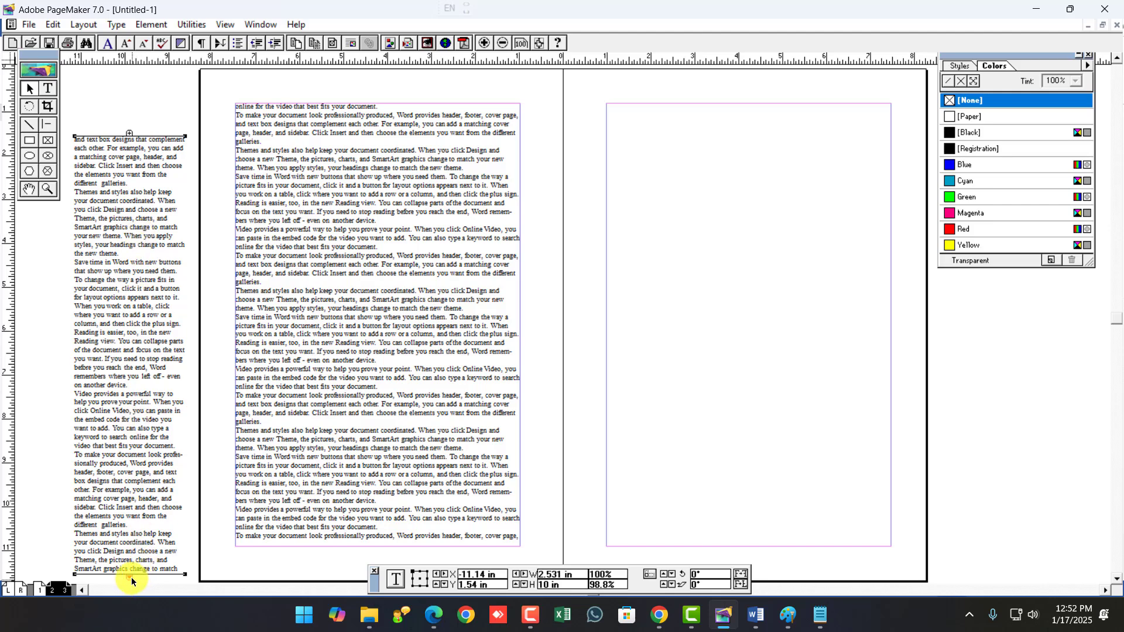
pyautogui.moveTo(130, 575); pyautogui.dragTo(129, 505)
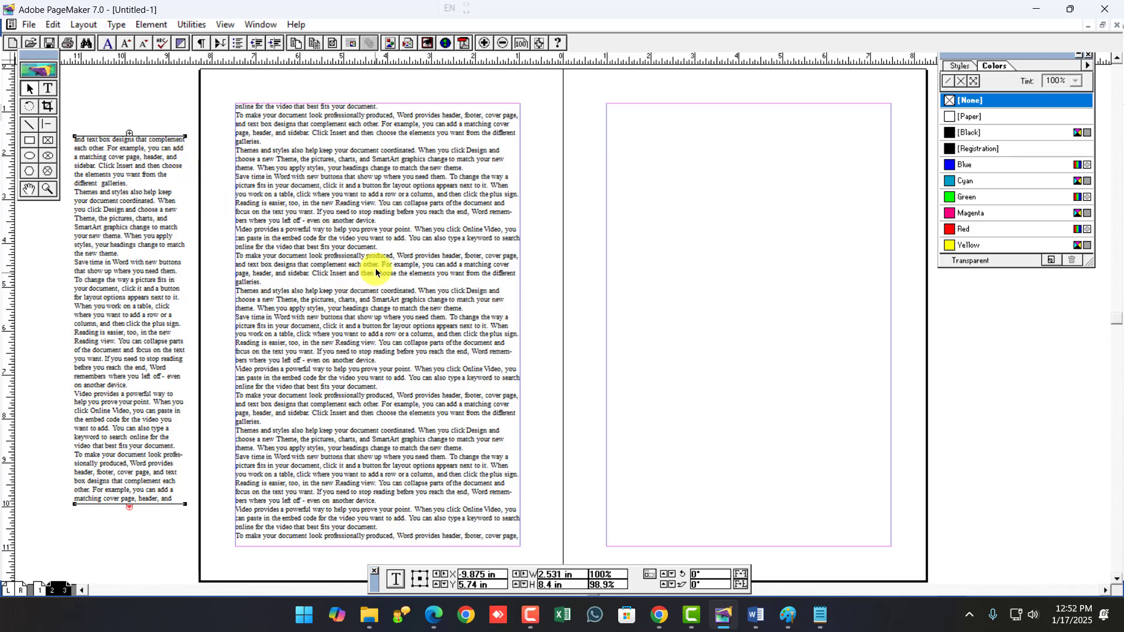
# Examine the start and end handles of the linked text blocks on the pasteboard, page 2 and page 1.
pyautogui.click(54, 225)
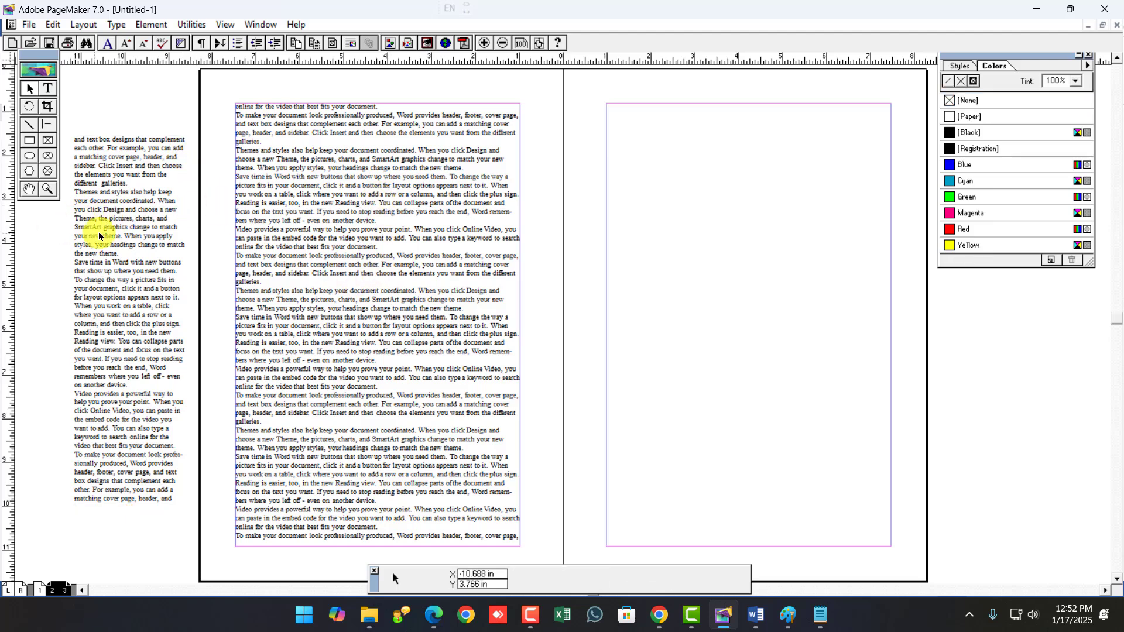
pyautogui.click(100, 232)
pyautogui.click(354, 393)
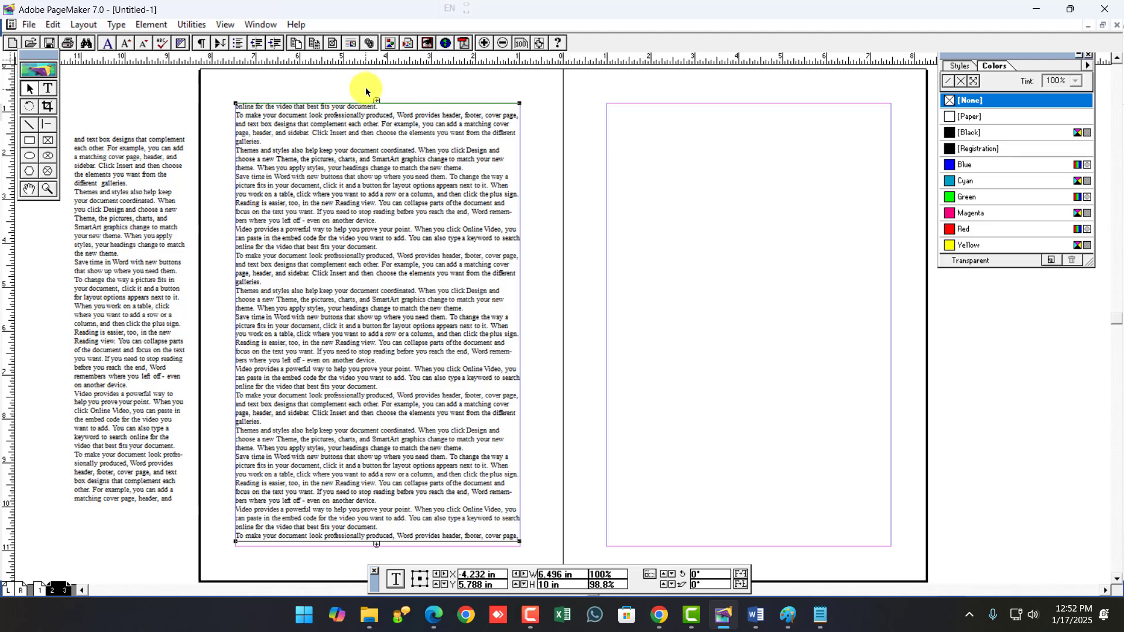
pyautogui.click(39, 590)
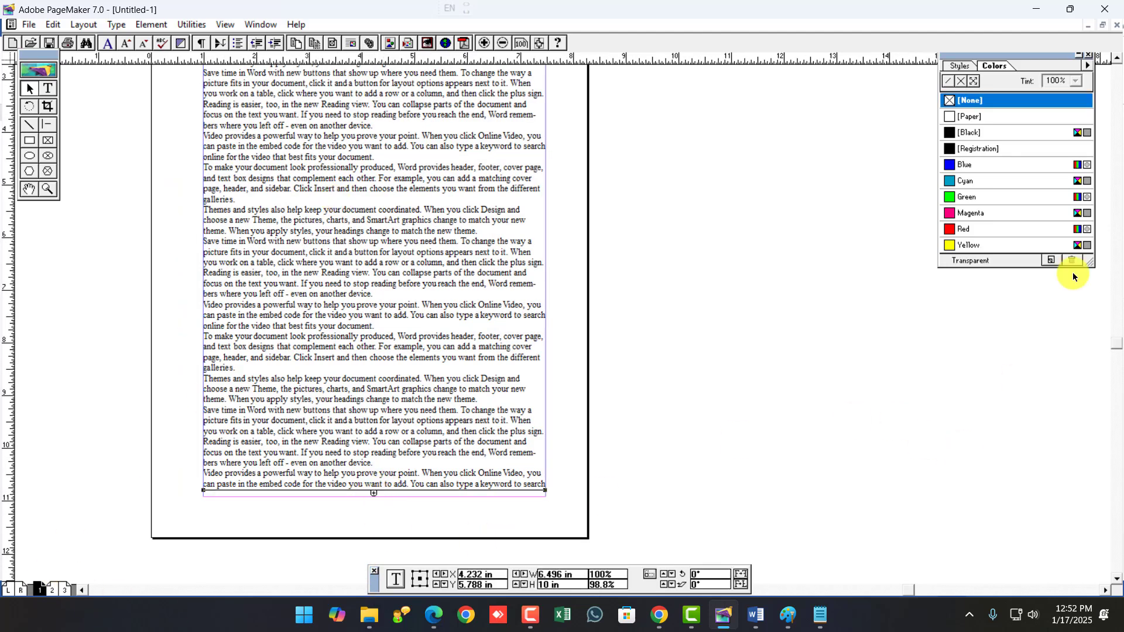
pyautogui.click(1117, 59)
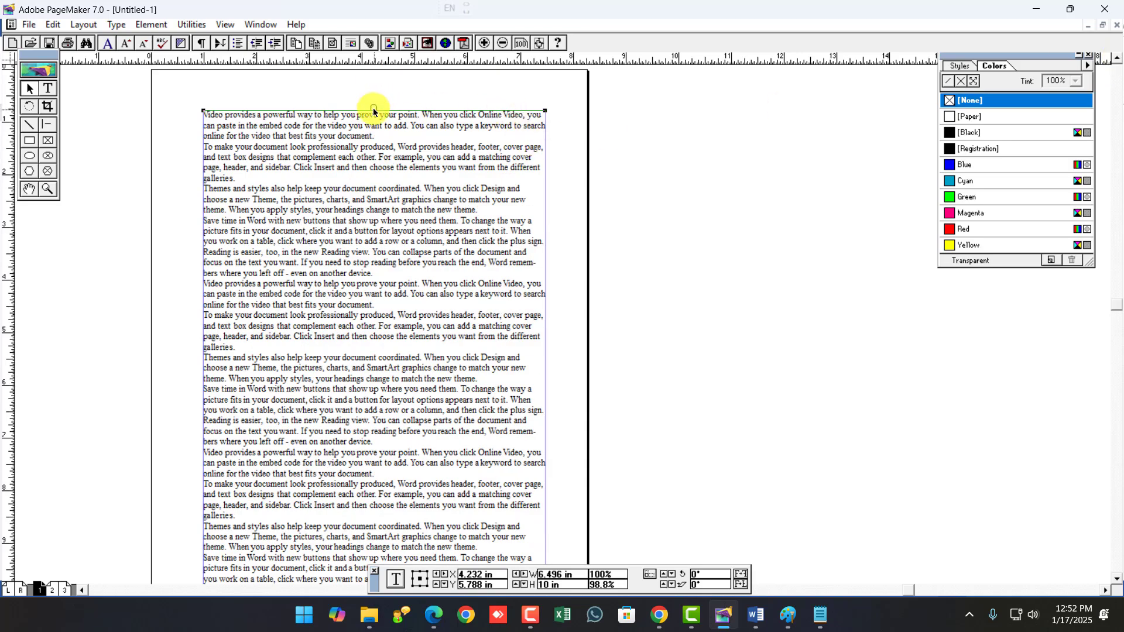
# Insert 2 pages after pages 2 and 3, using the Document Master as master page.
pyautogui.click(52, 590)
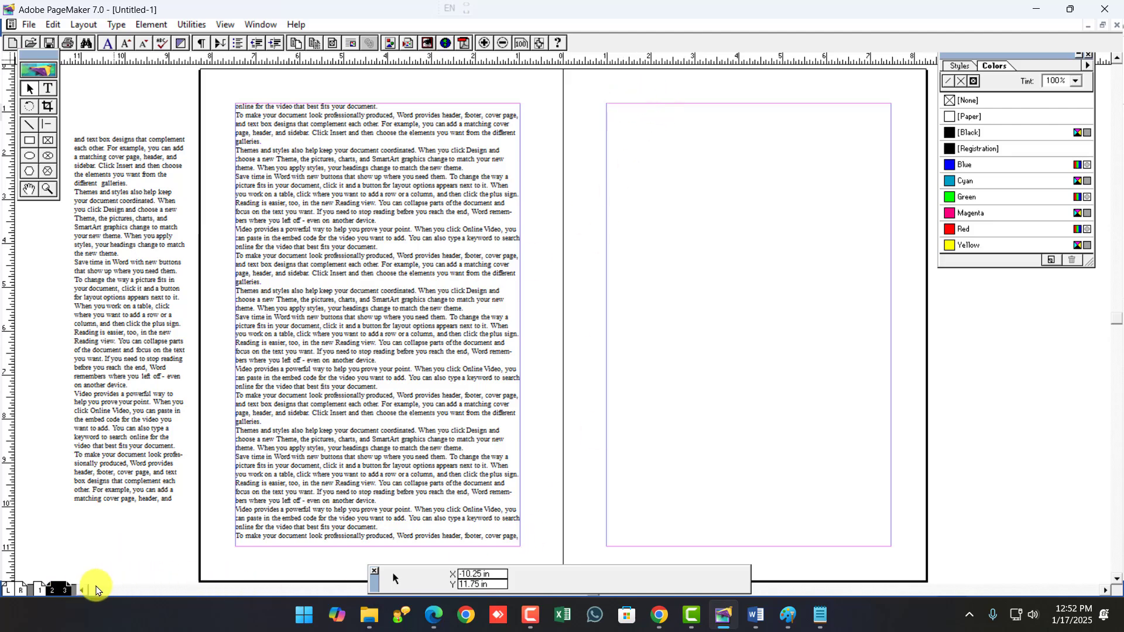
pyautogui.rightClick(69, 586)
pyautogui.click(117, 547)
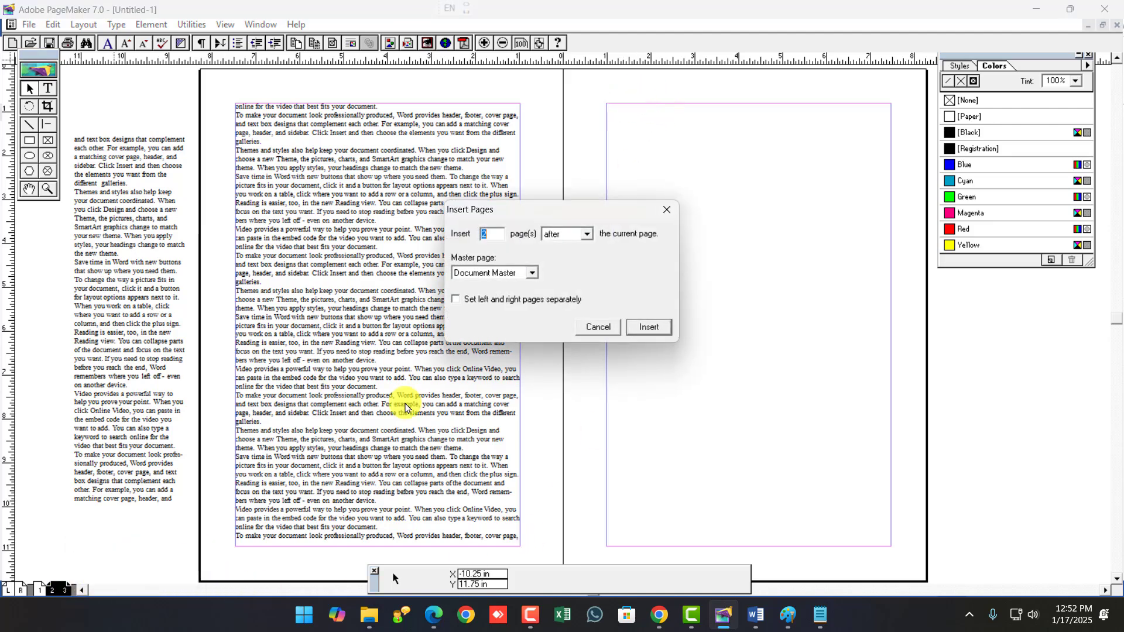
pyautogui.click(647, 327)
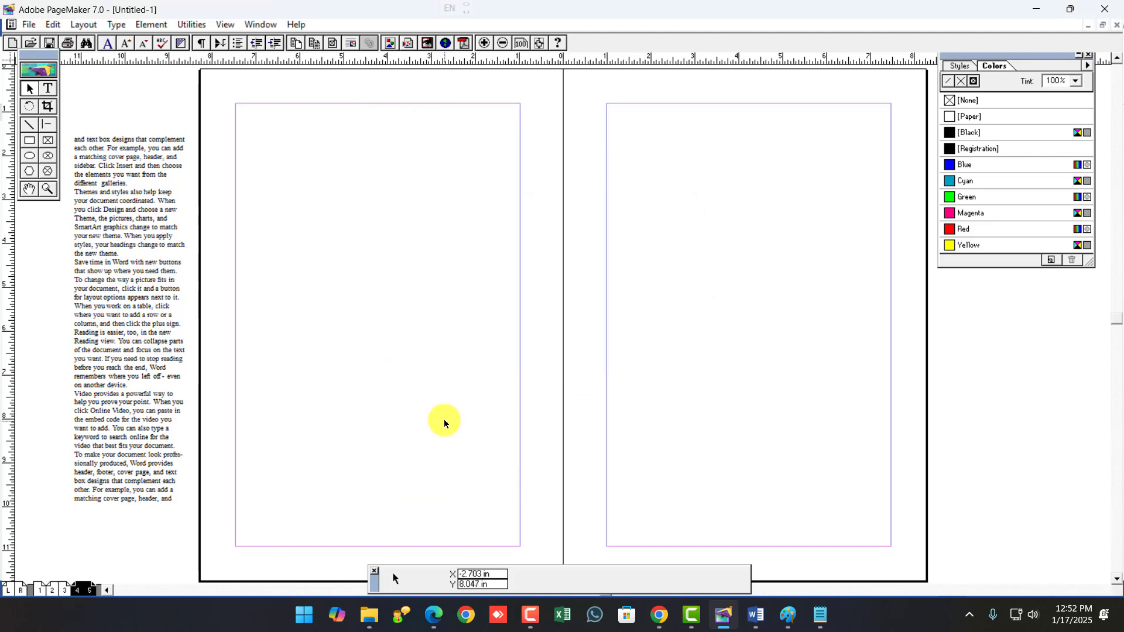
# Place the Desktop file "text" again as a new story, starting at the upper-left margin corner of page 3.
pyautogui.click(52, 590)
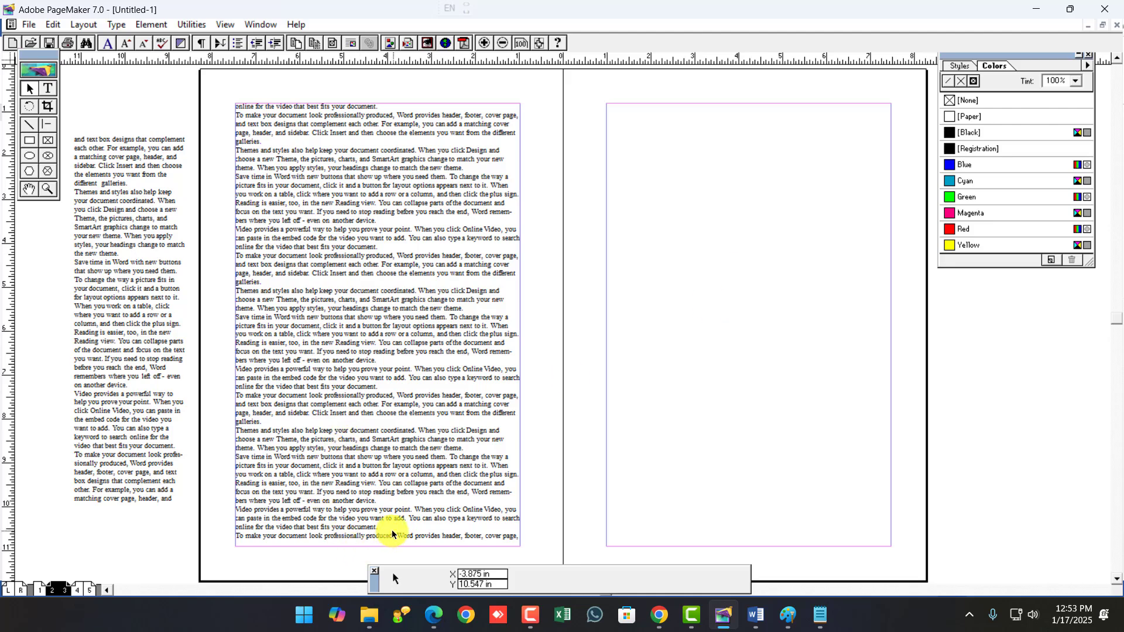
pyautogui.click(380, 498)
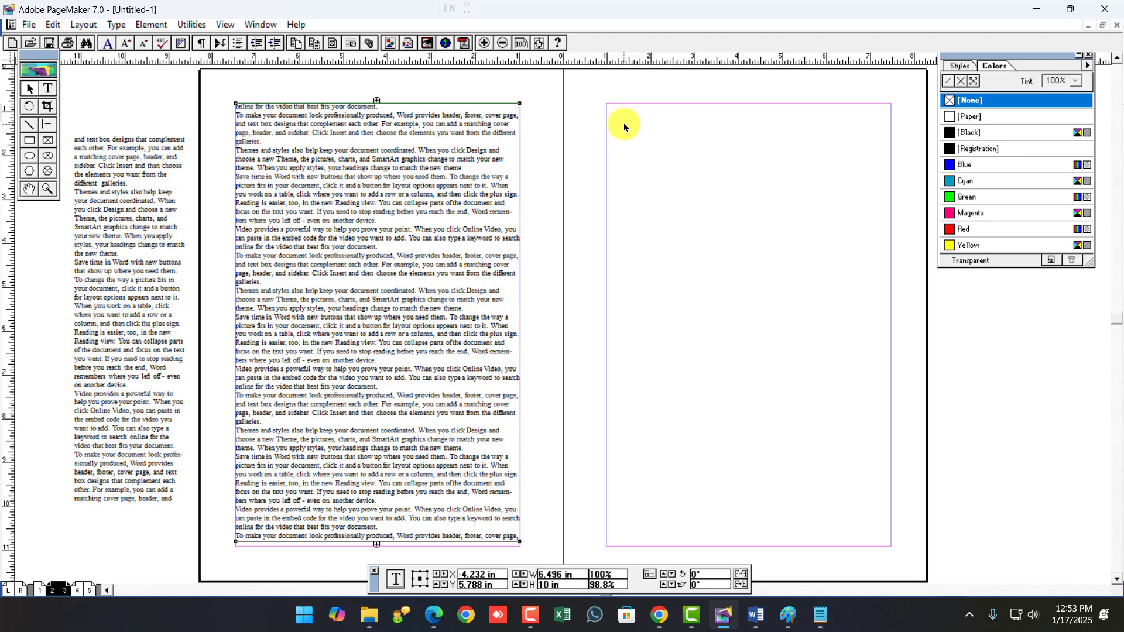
pyautogui.click(28, 25)
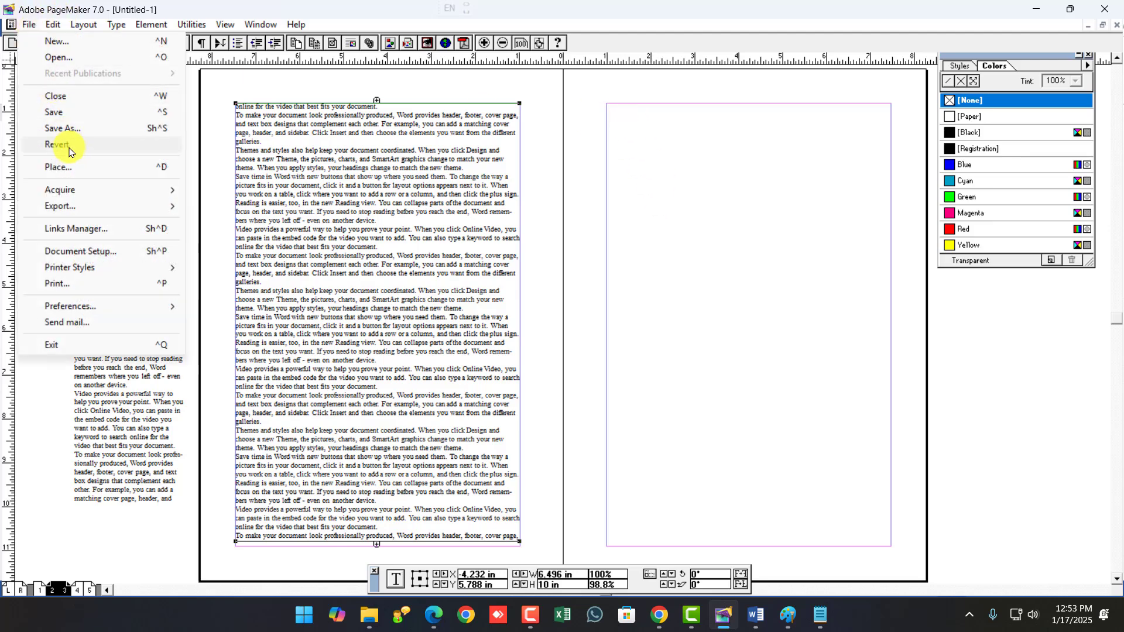
pyautogui.click(74, 167)
pyautogui.click(101, 138)
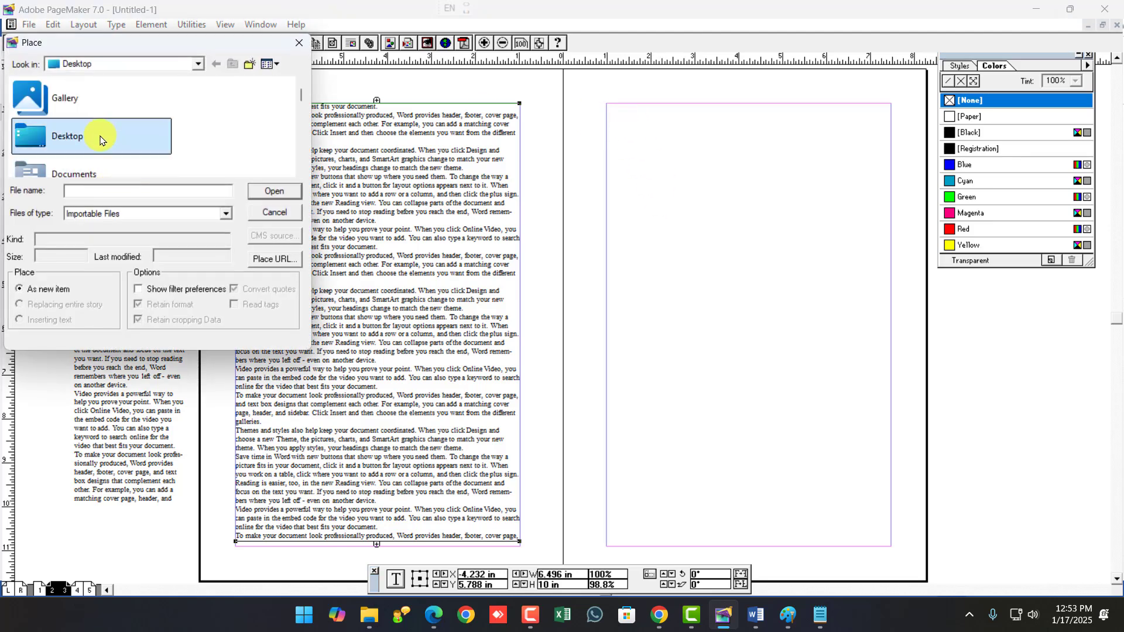
pyautogui.scroll(-5, 93, 140)
pyautogui.click(80, 110)
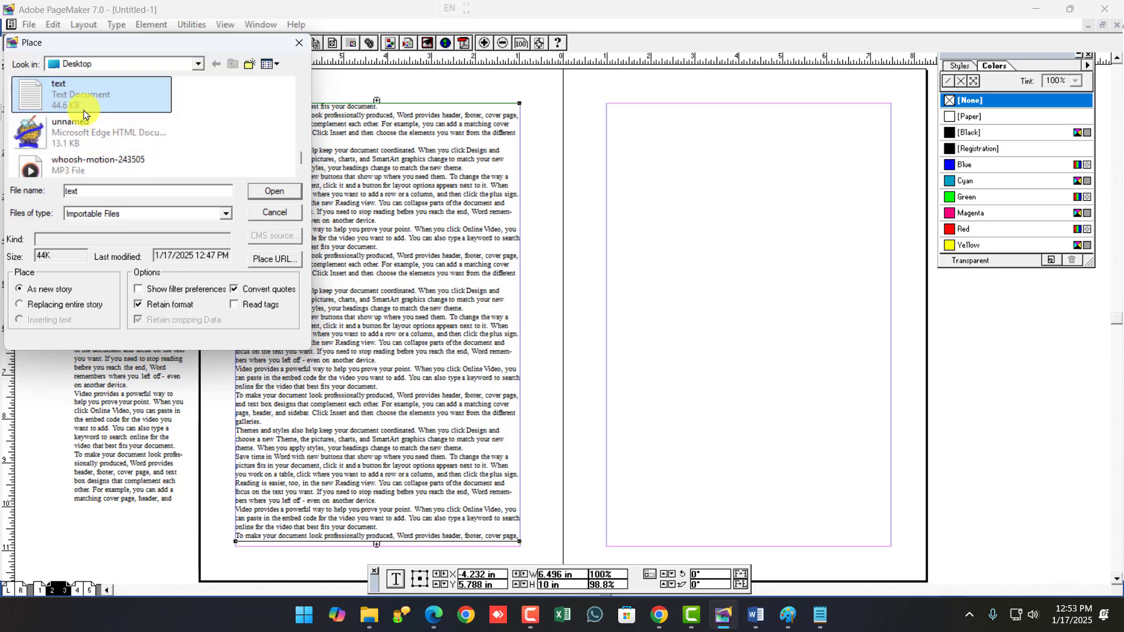
pyautogui.click(269, 191)
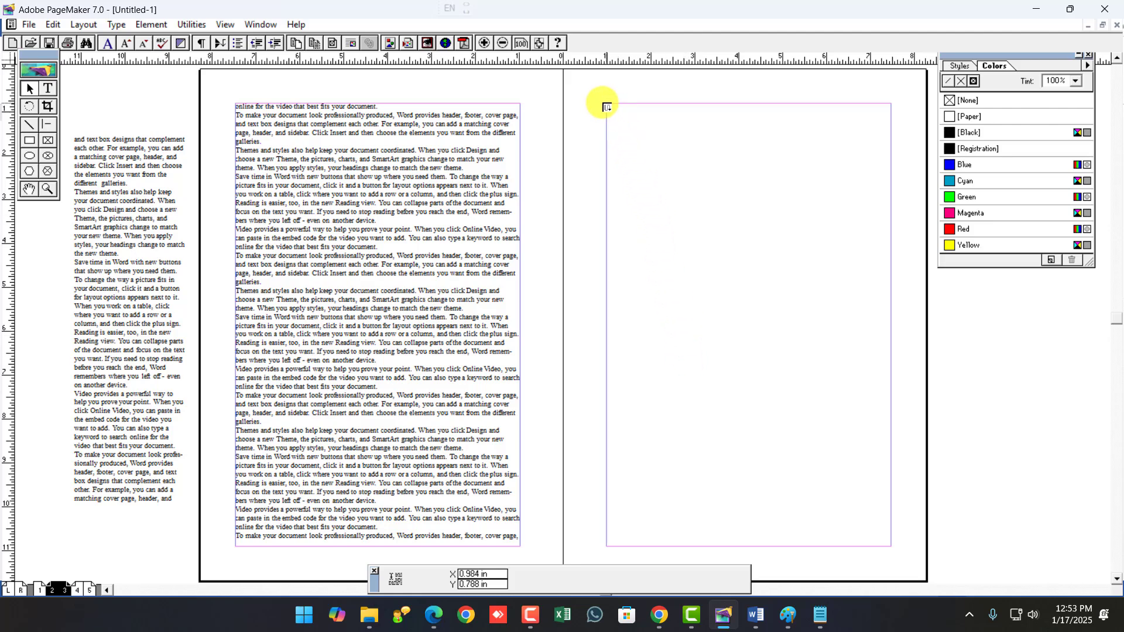
pyautogui.click(607, 106)
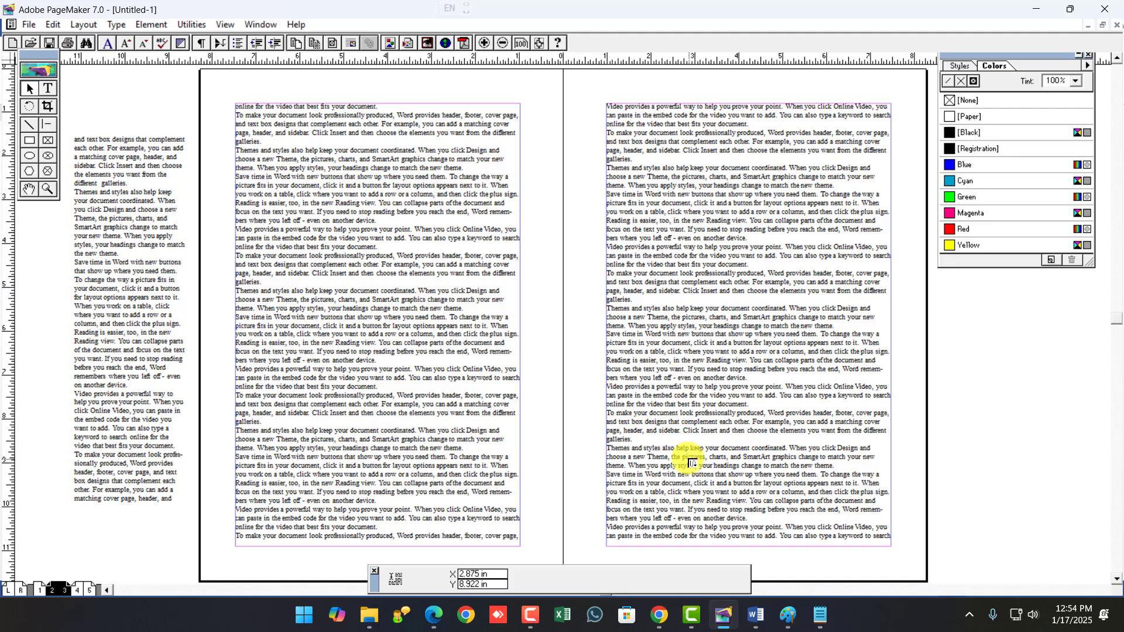
# Continue the loaded text onto pages 4 and 5, starting at each page's upper-left margin corner.
pyautogui.click(76, 590)
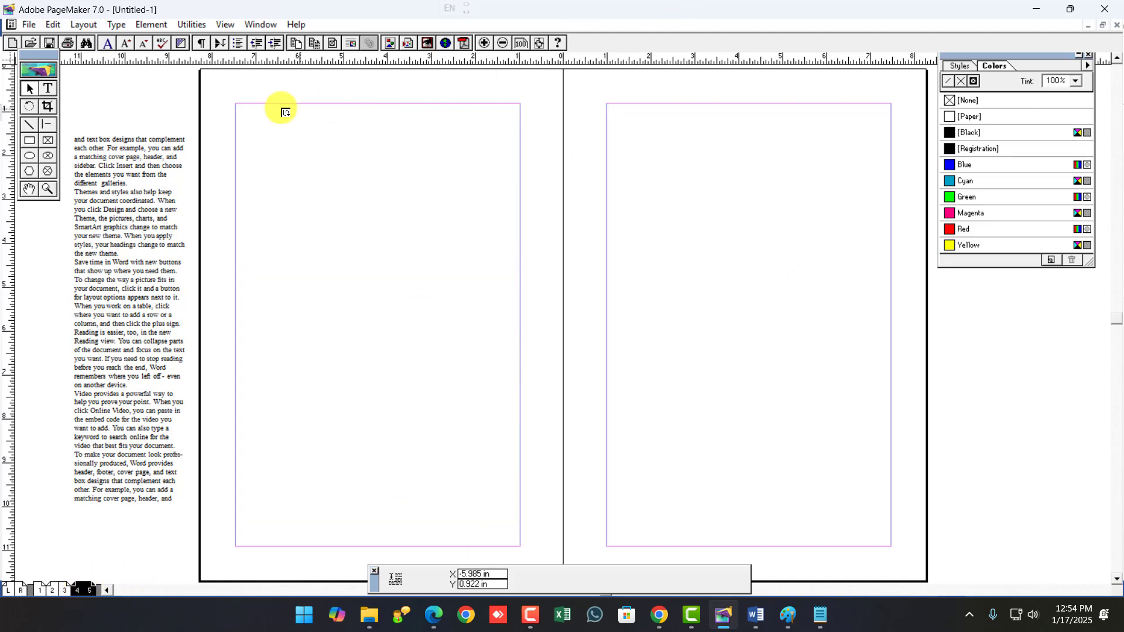
pyautogui.click(235, 105)
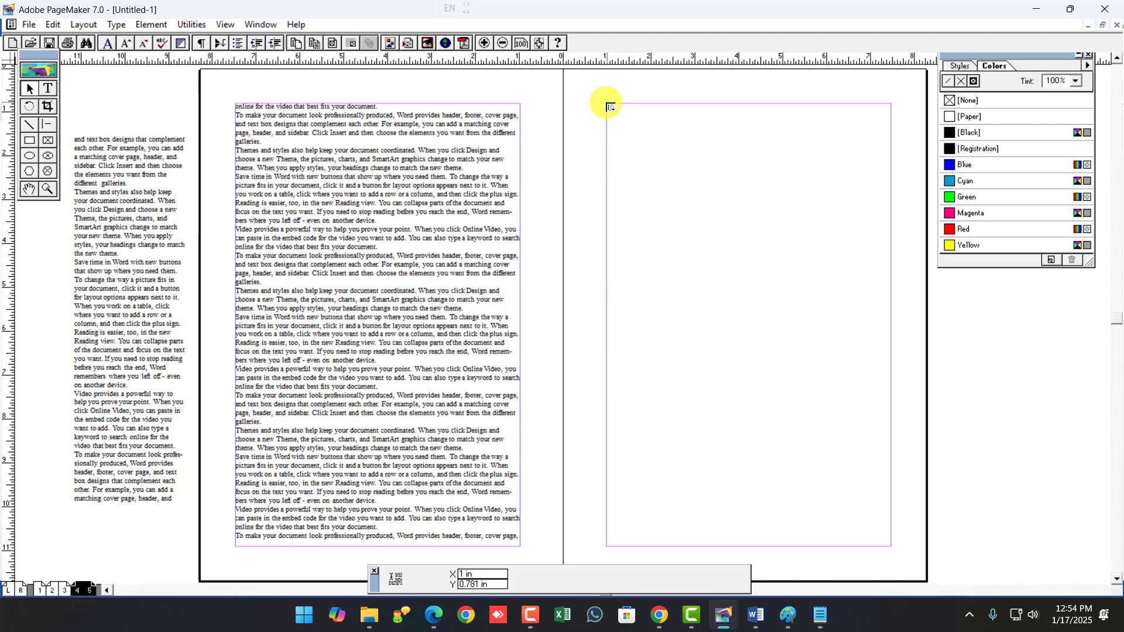
pyautogui.click(608, 106)
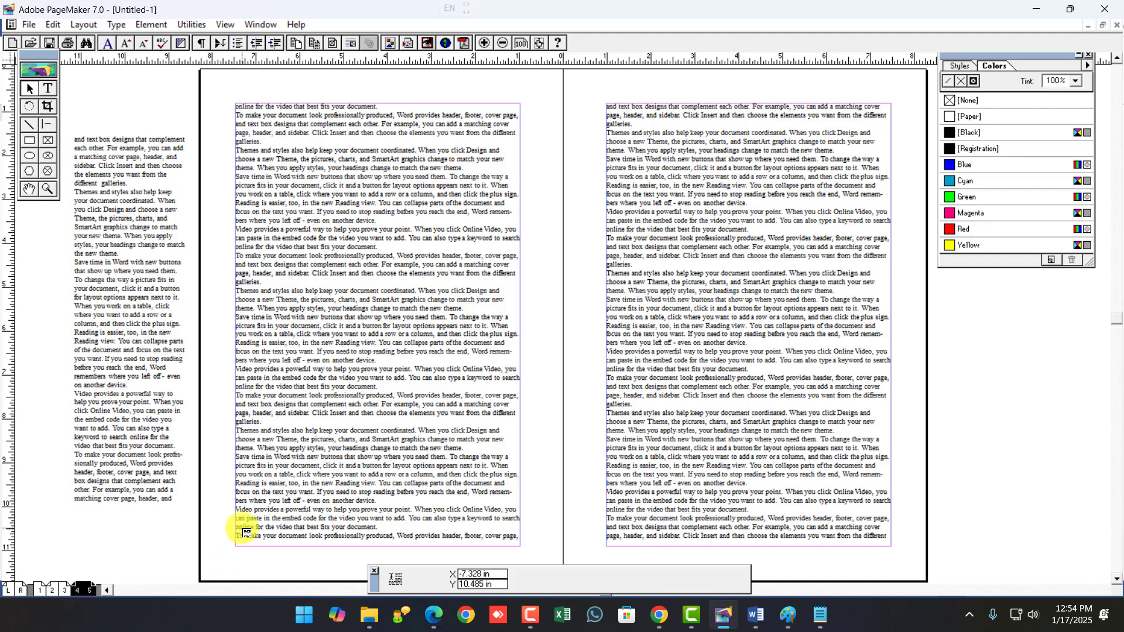
# Insert two pages after pages 4 and 5, and drop the remaining loaded text on the pasteboard beside page 6.
pyautogui.rightClick(82, 587)
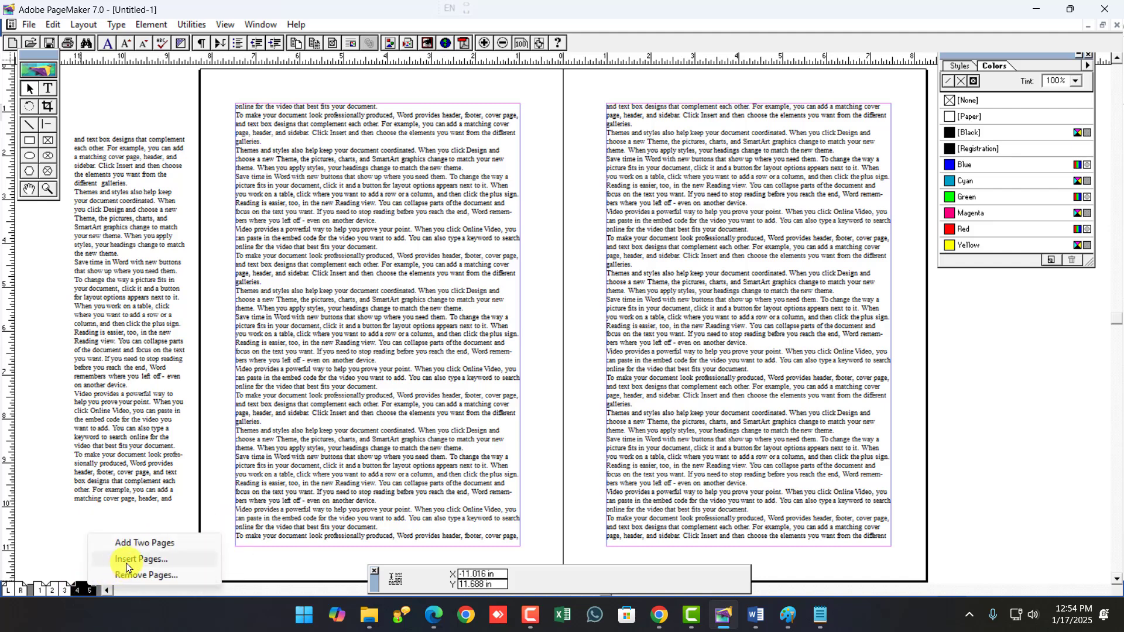
pyautogui.click(132, 558)
pyautogui.click(647, 326)
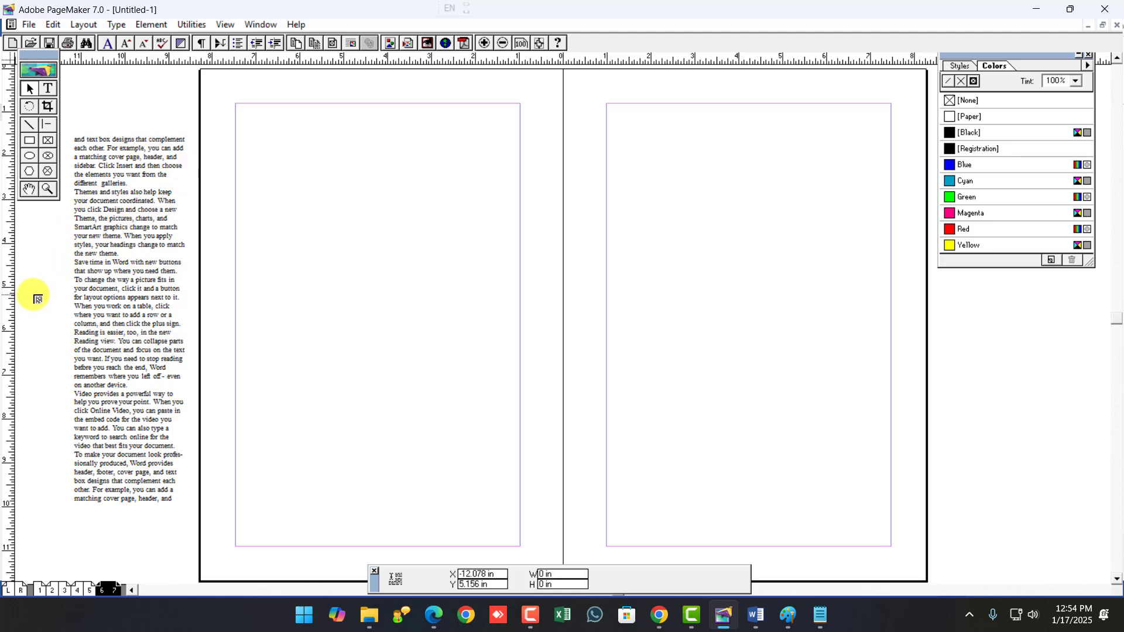
pyautogui.click(35, 295)
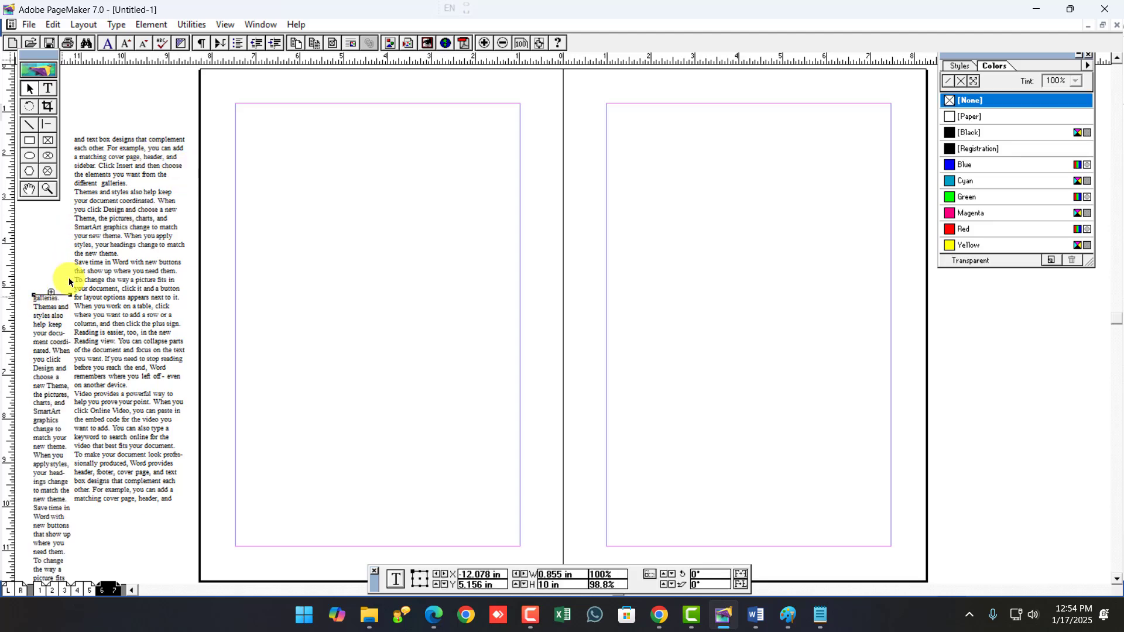
# Place the Desktop file "text" as a new story with Autoflow, starting at the upper-left margin corner of page 6.
pyautogui.click(28, 25)
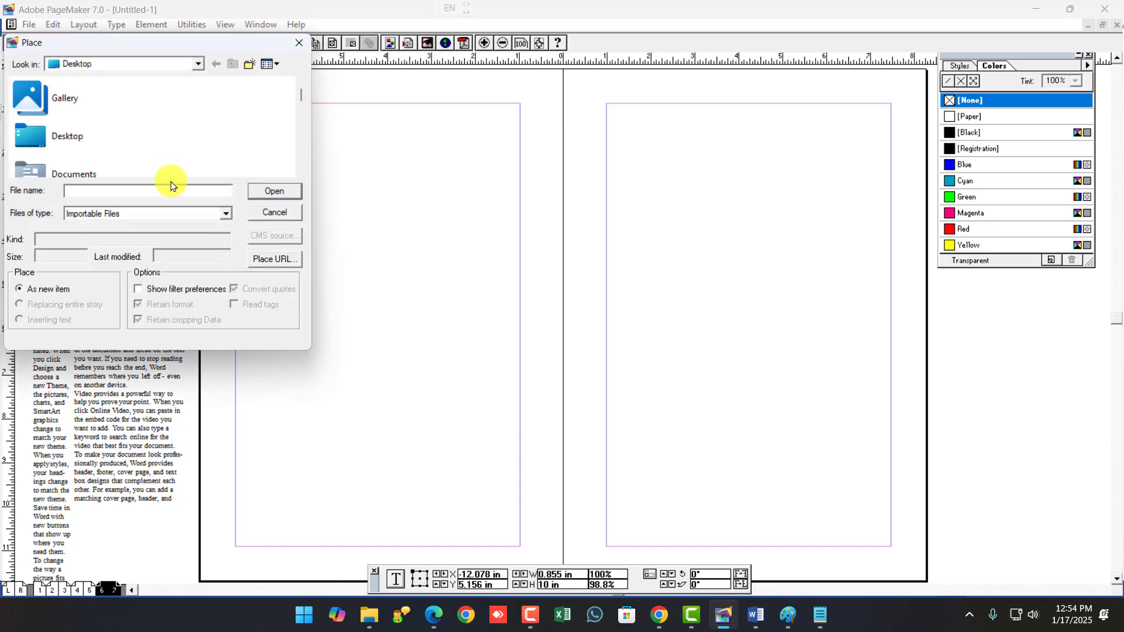
pyautogui.scroll(-5, 117, 150)
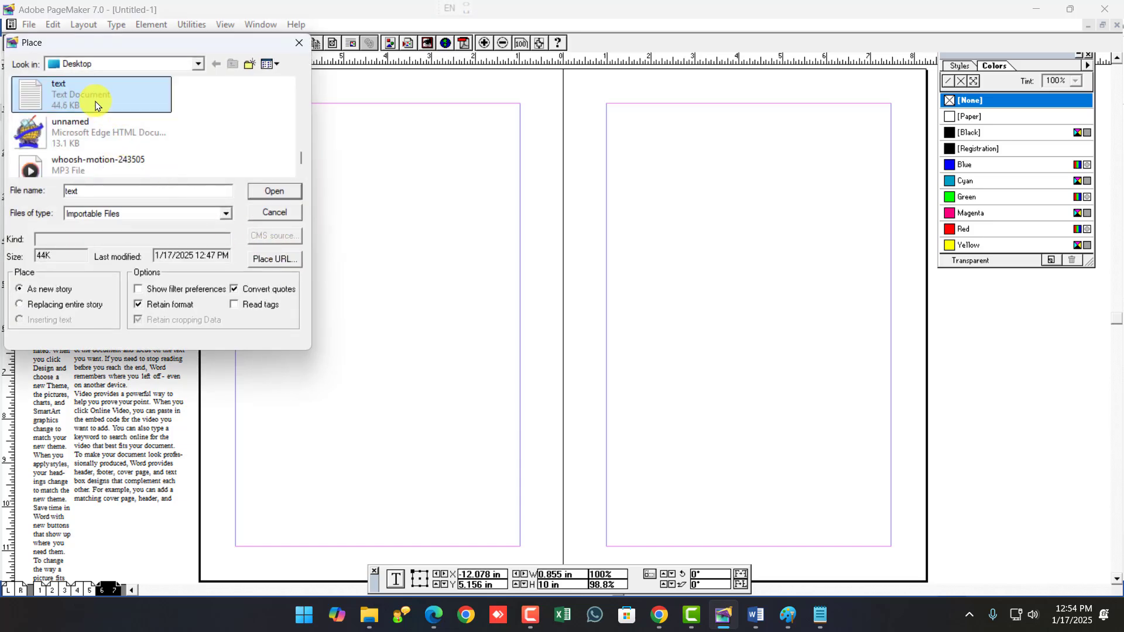
pyautogui.click(274, 192)
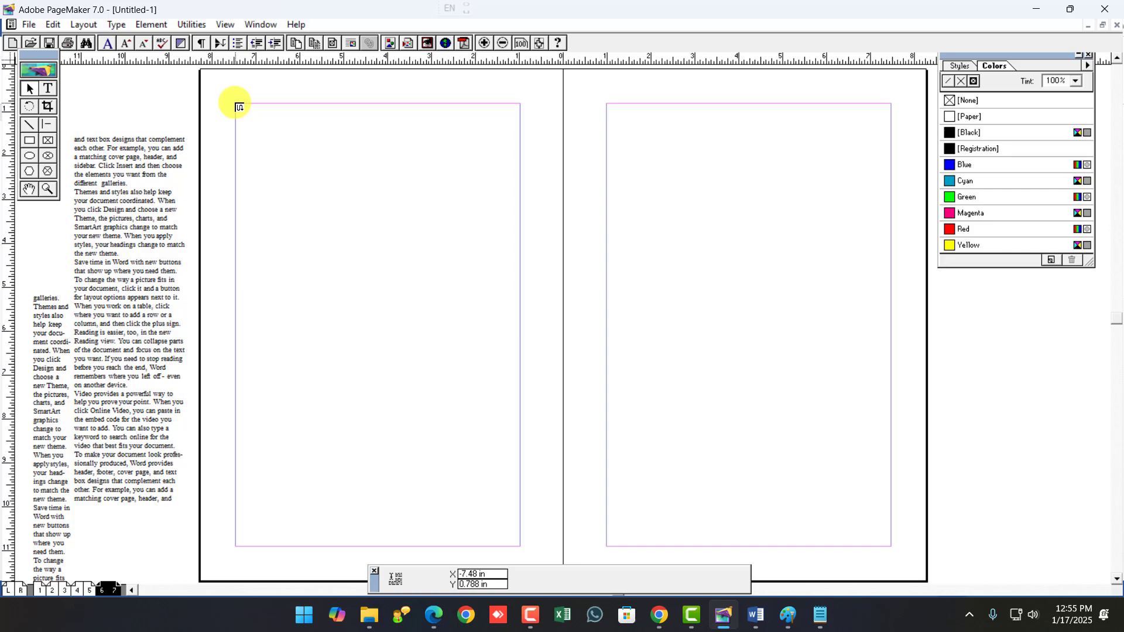
pyautogui.click(238, 107)
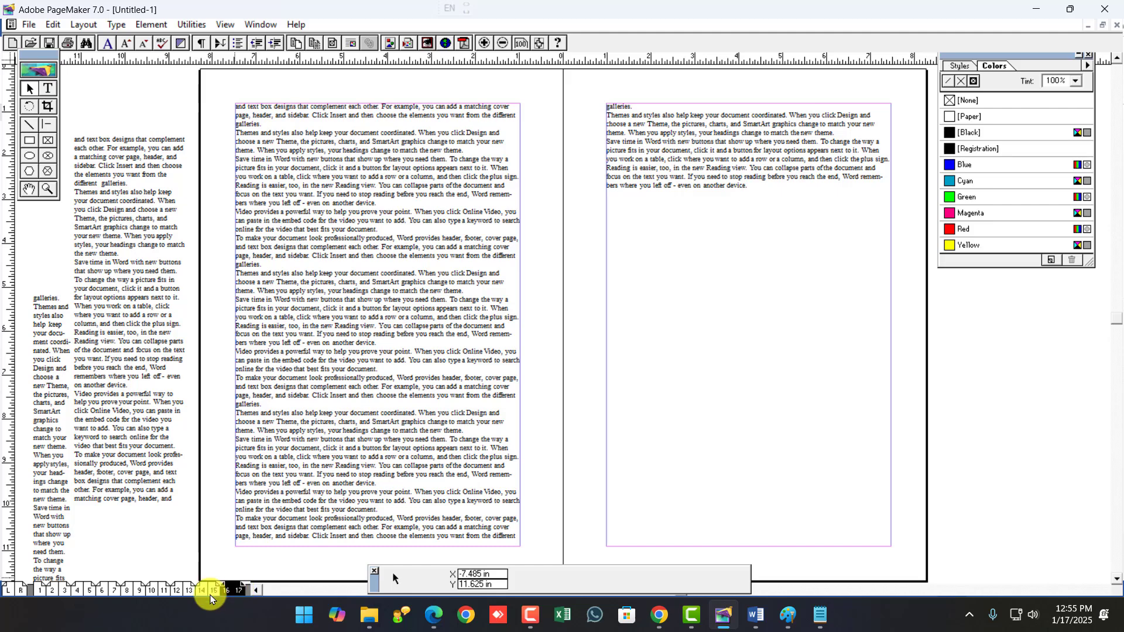
# Review the placed text on pages 4–5 and 16–17, and select the text block on page 16.
pyautogui.click(89, 592)
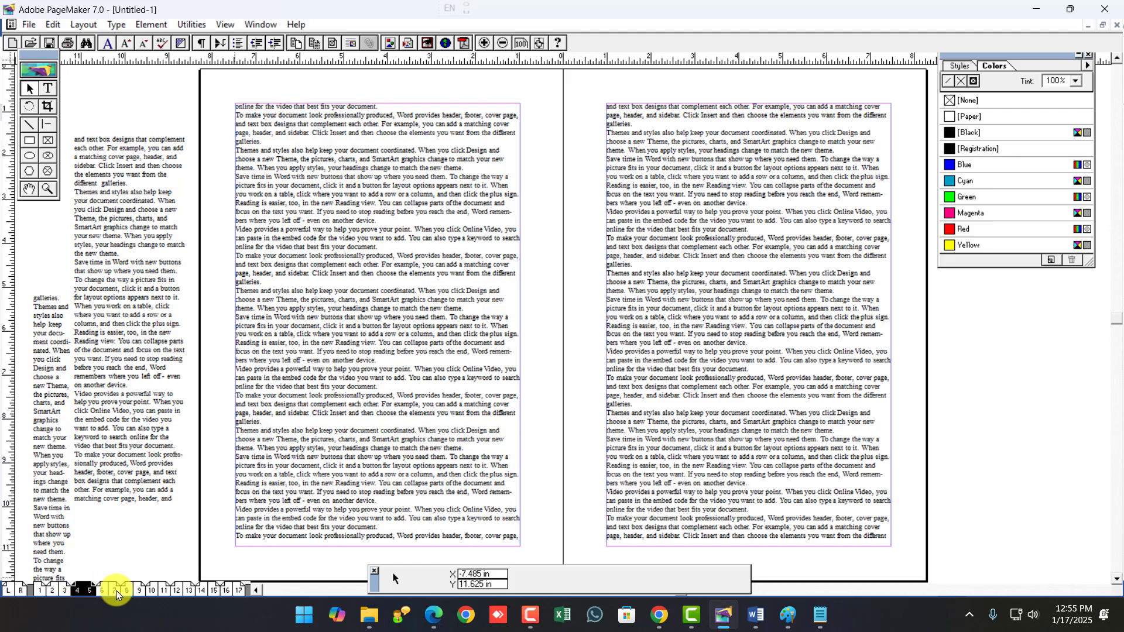
pyautogui.click(234, 590)
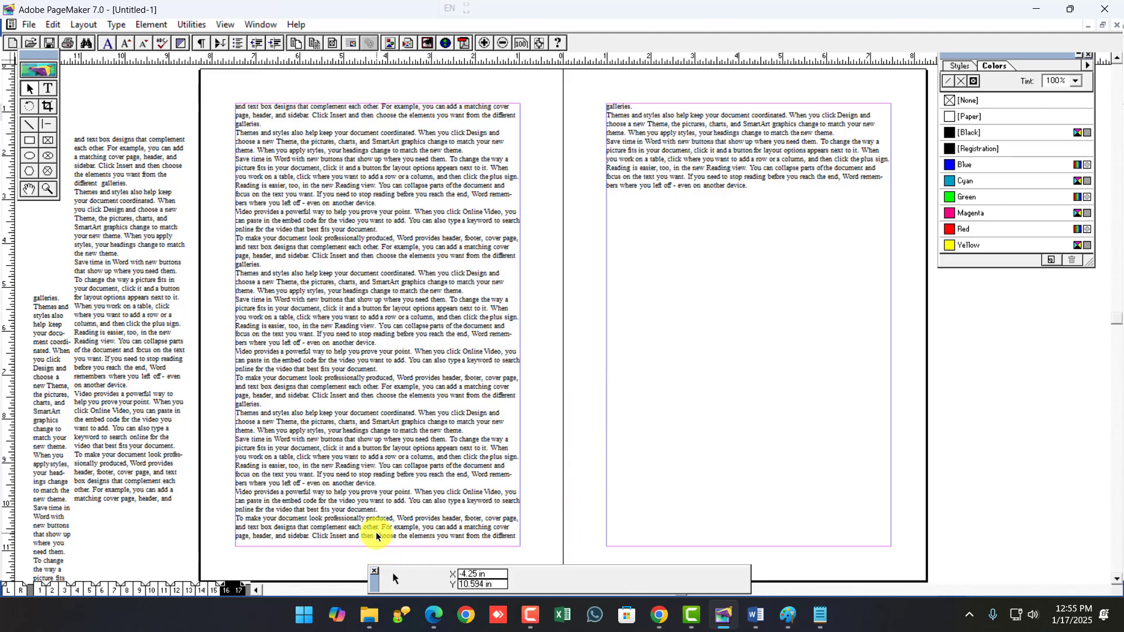
pyautogui.click(339, 322)
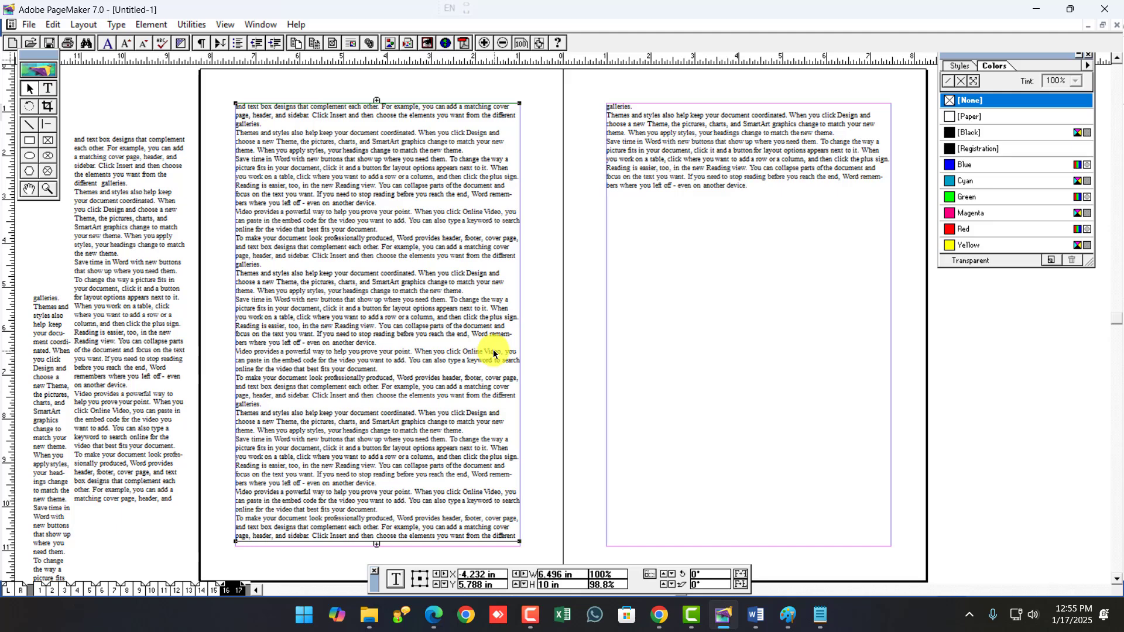
# Switch to the Word notes and enter "Auto Flow" as the text of item 7.
pyautogui.click(720, 618)
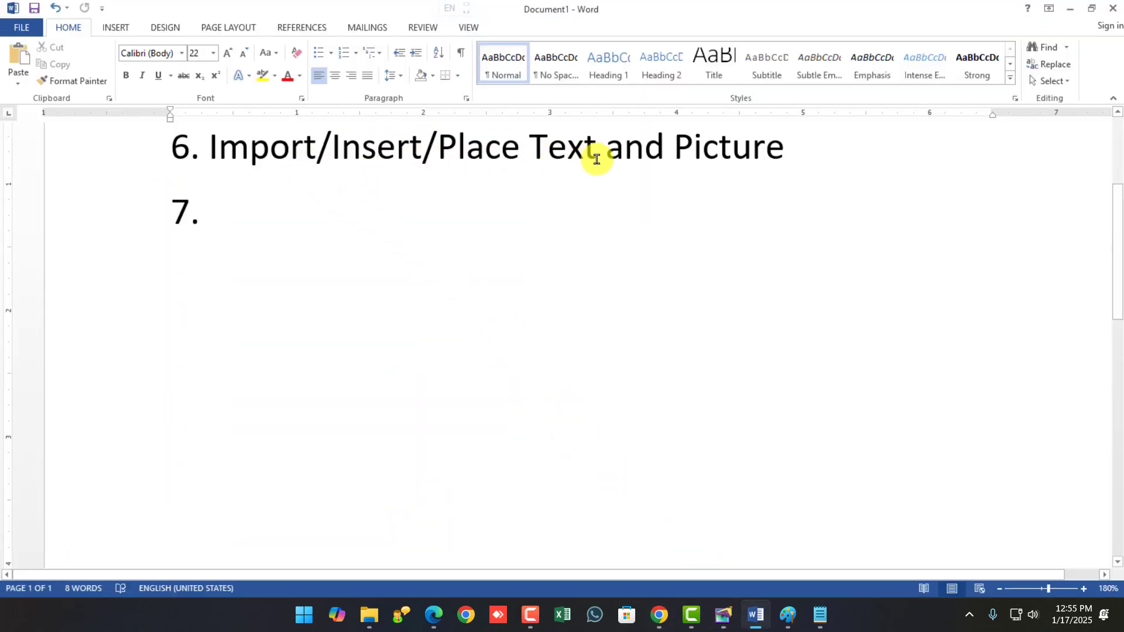
pyautogui.click(329, 194)
pyautogui.write('Auto Pl')
pyautogui.press('BackSpace')
pyautogui.press('BackSpace')
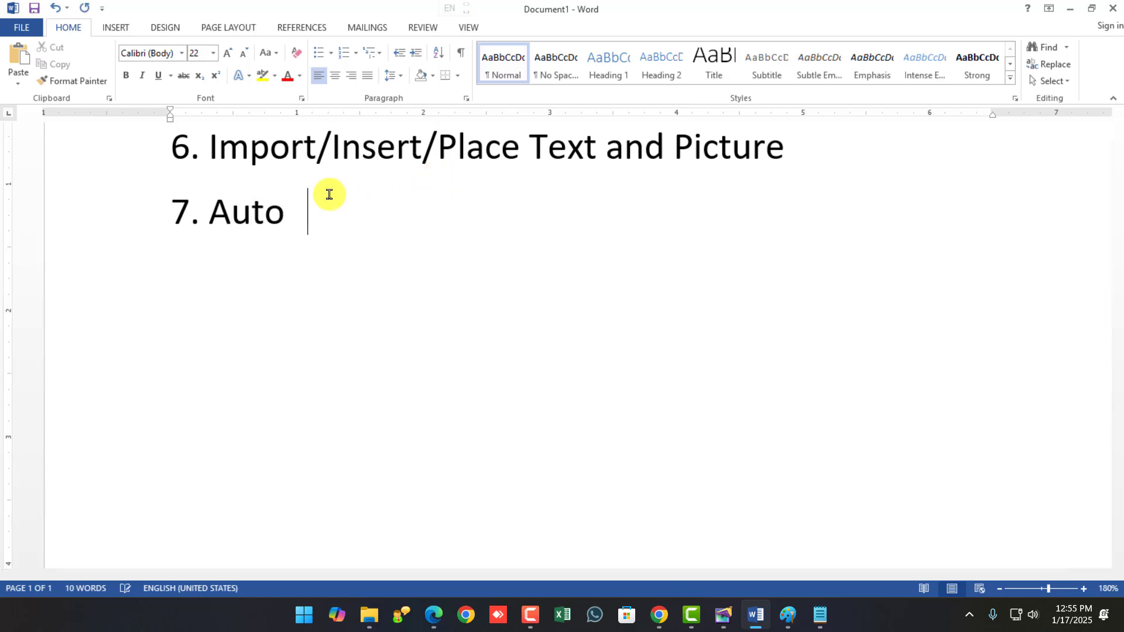
pyautogui.write('Flow')
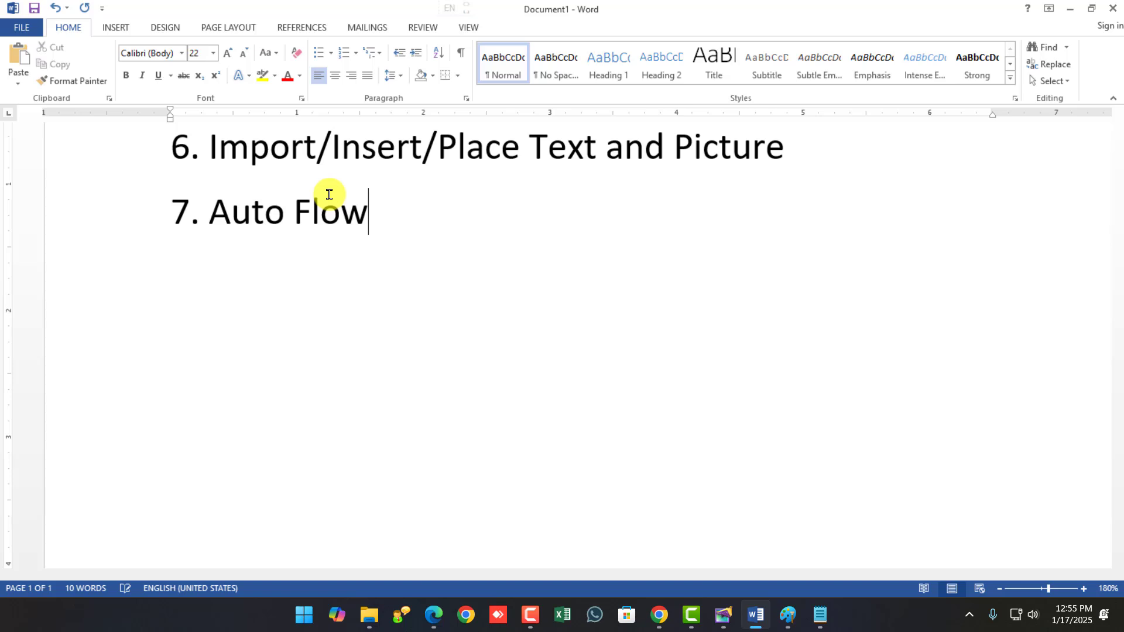
pyautogui.scroll(1, 331, 211)
pyautogui.click(215, 272)
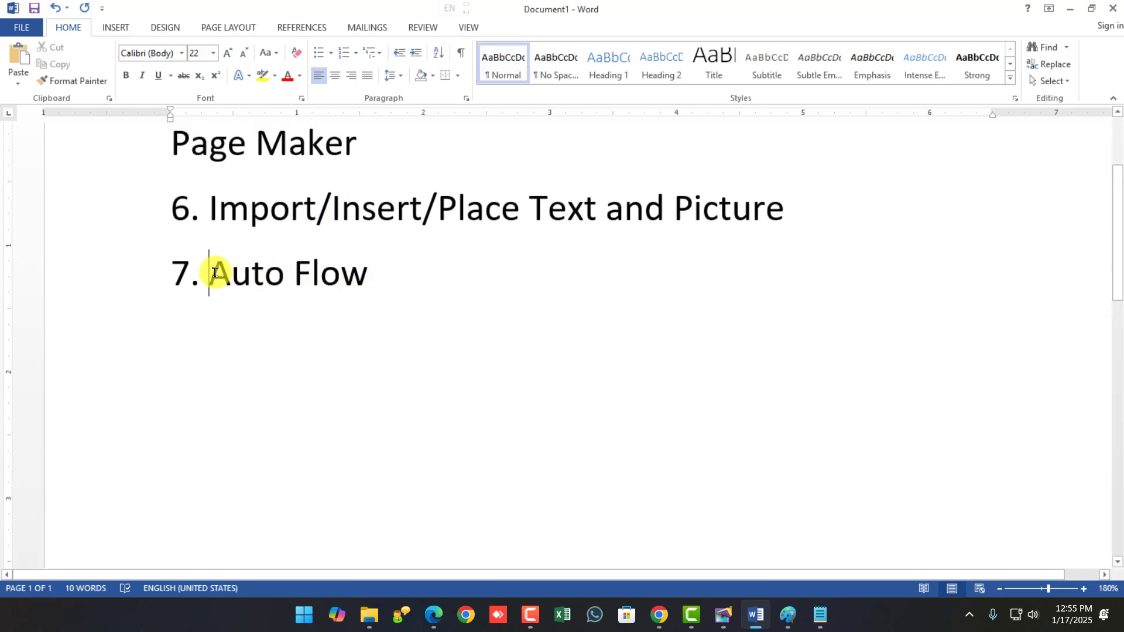
pyautogui.moveTo(215, 272); pyautogui.dragTo(352, 276)
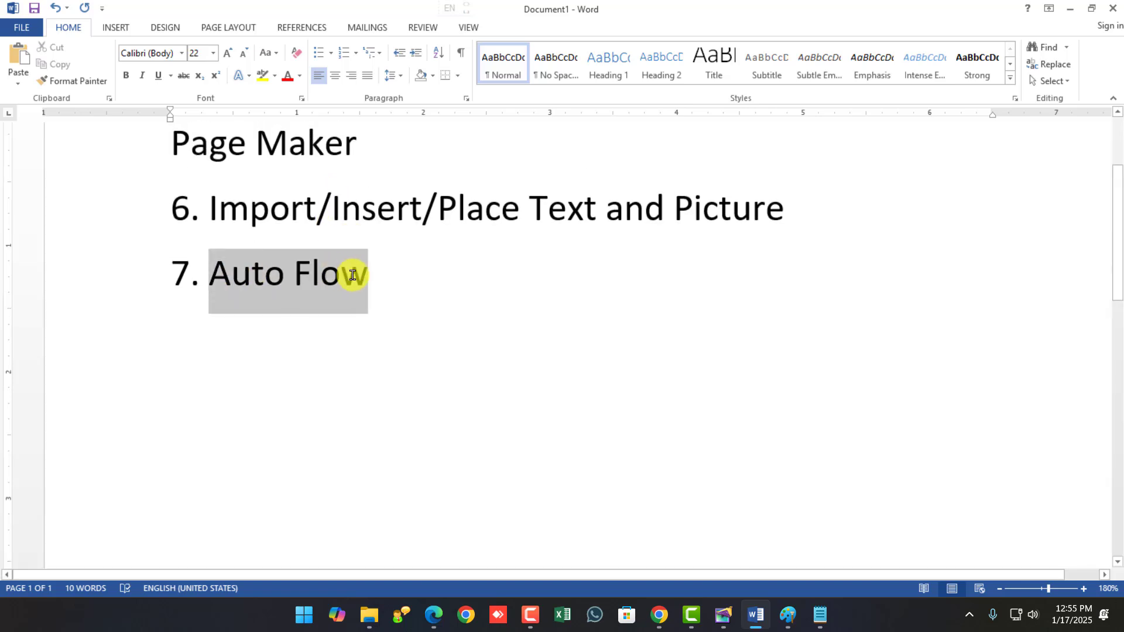
pyautogui.click(382, 276)
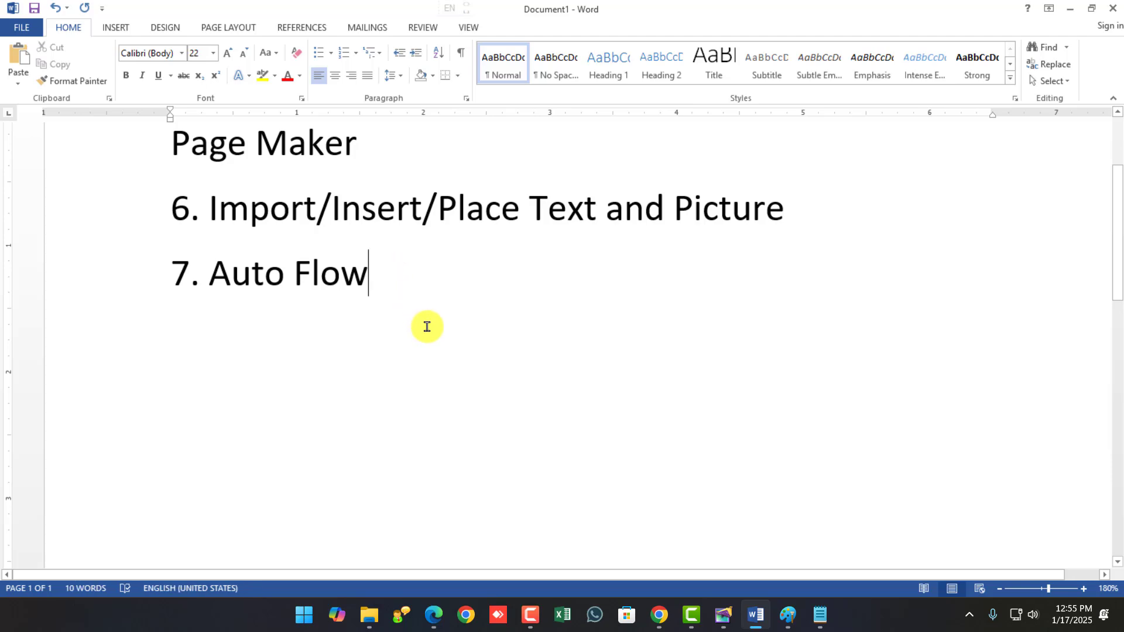
# Switch to PageMaker and examine the Place dialog's folder locations and import options, leaving it without placing a file.
pyautogui.hotkey('alt', 'Tab')
pyautogui.click(29, 24)
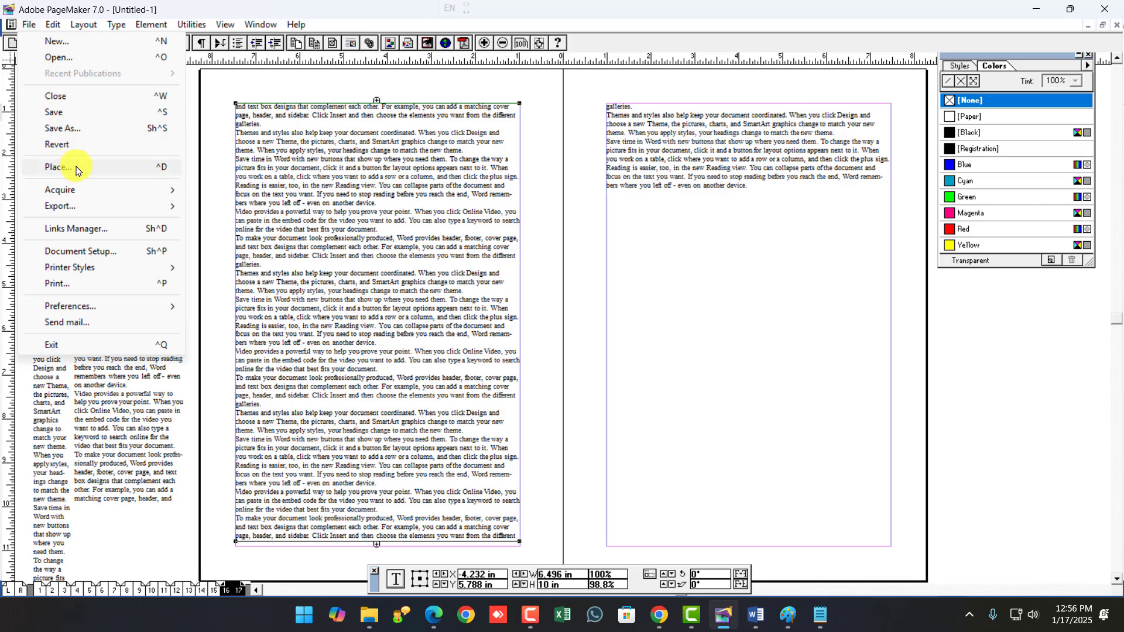
pyautogui.click(58, 167)
pyautogui.moveTo(98, 26); pyautogui.dragTo(386, 137)
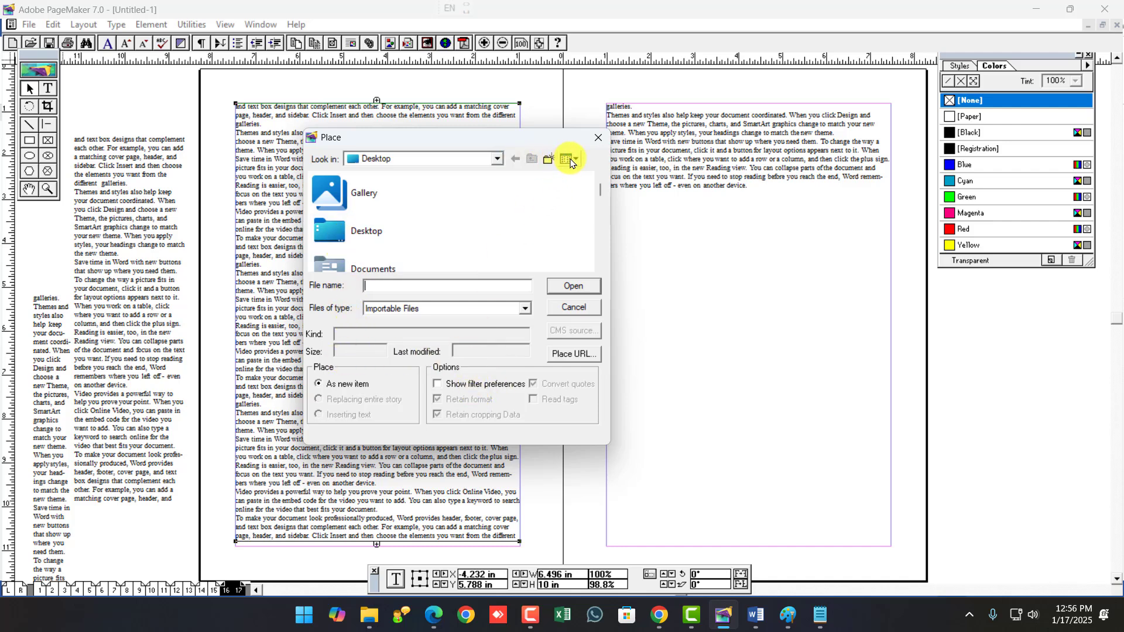
pyautogui.click(422, 157)
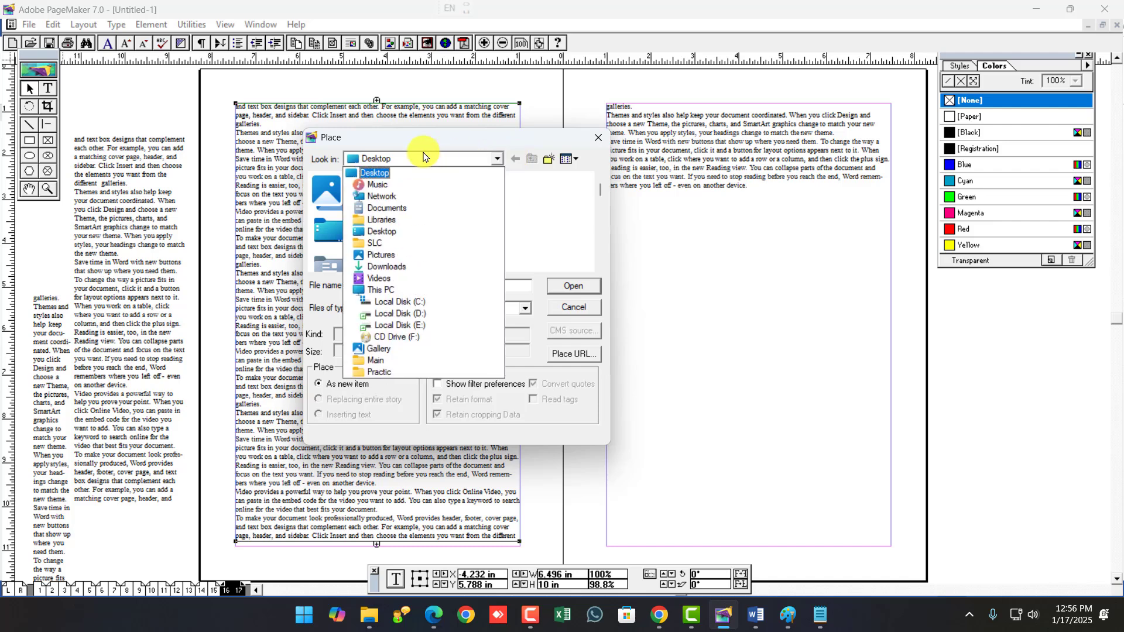
pyautogui.click(423, 157)
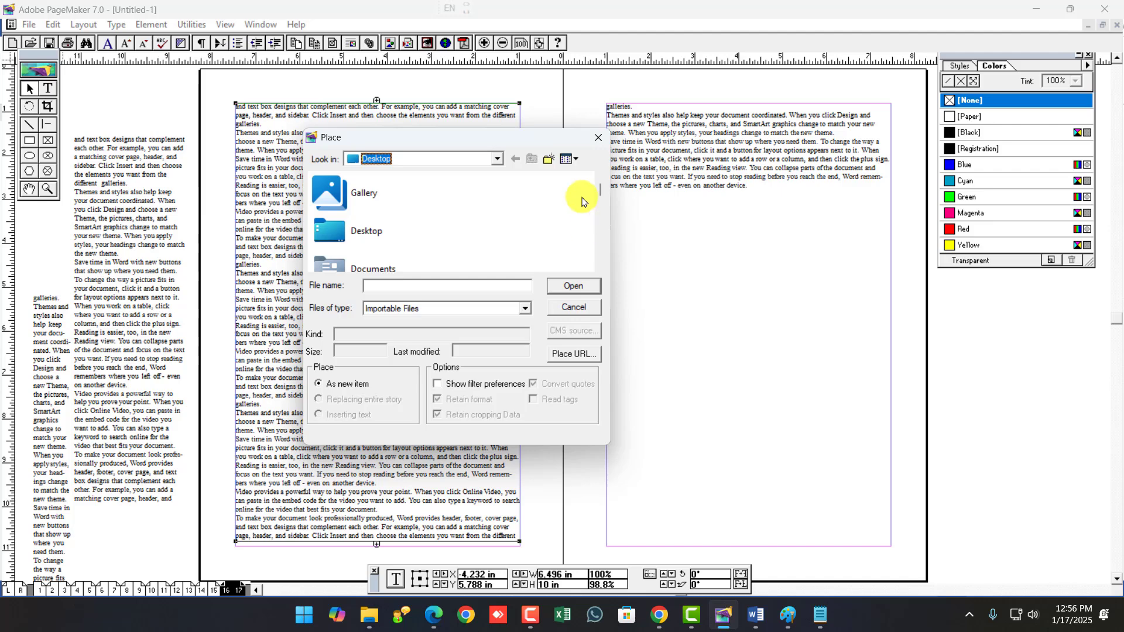
pyautogui.click(598, 137)
# Switch to the Word notes and start a new line numbered "8." below Auto Flow.
pyautogui.click(755, 615)
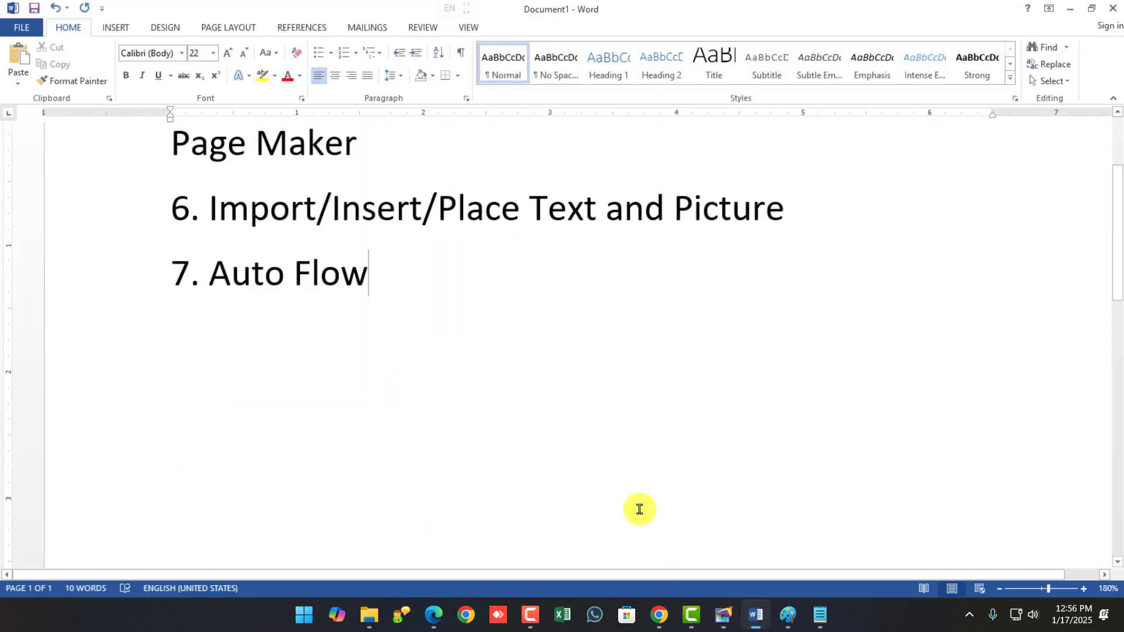
pyautogui.press('Return')
pyautogui.write('8.')
# Switch to PageMaker, request an Adobe PDF export, and save the publication on the Desktop as "Untitled-1" with no additional files.
pyautogui.hotkey('alt', 'Tab')
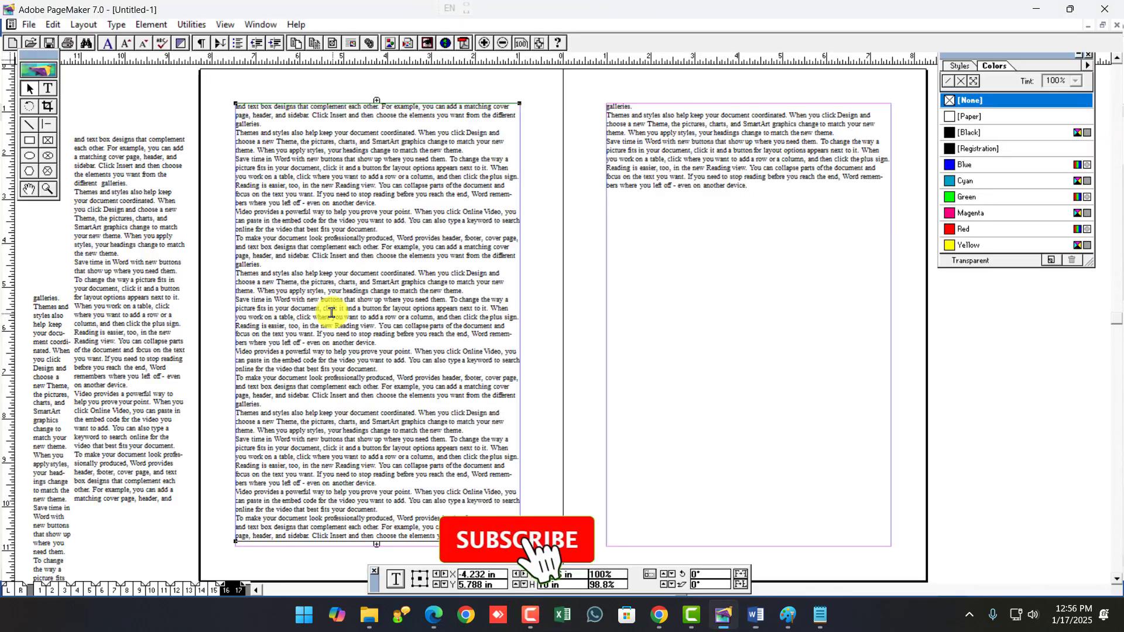
pyautogui.click(29, 24)
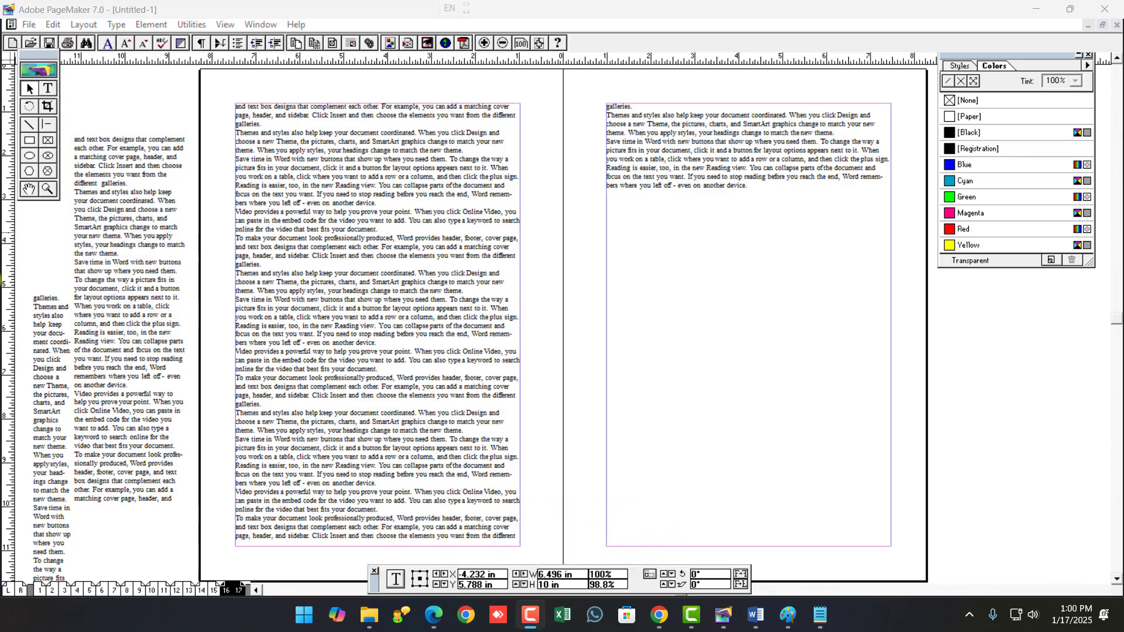
pyautogui.click(28, 24)
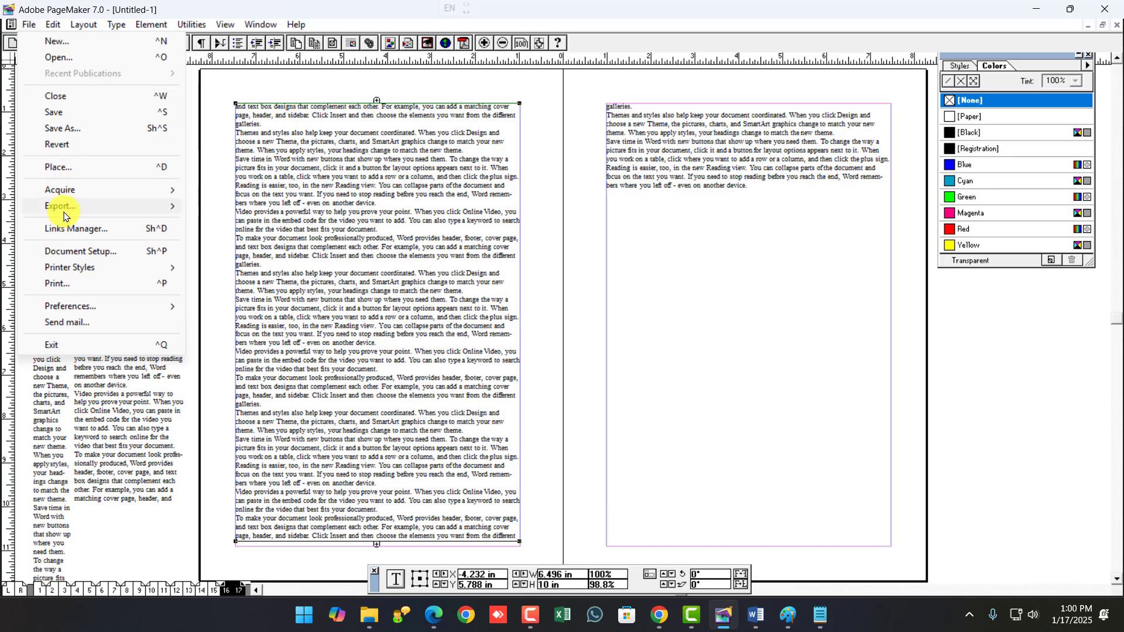
pyautogui.moveTo(66, 212)
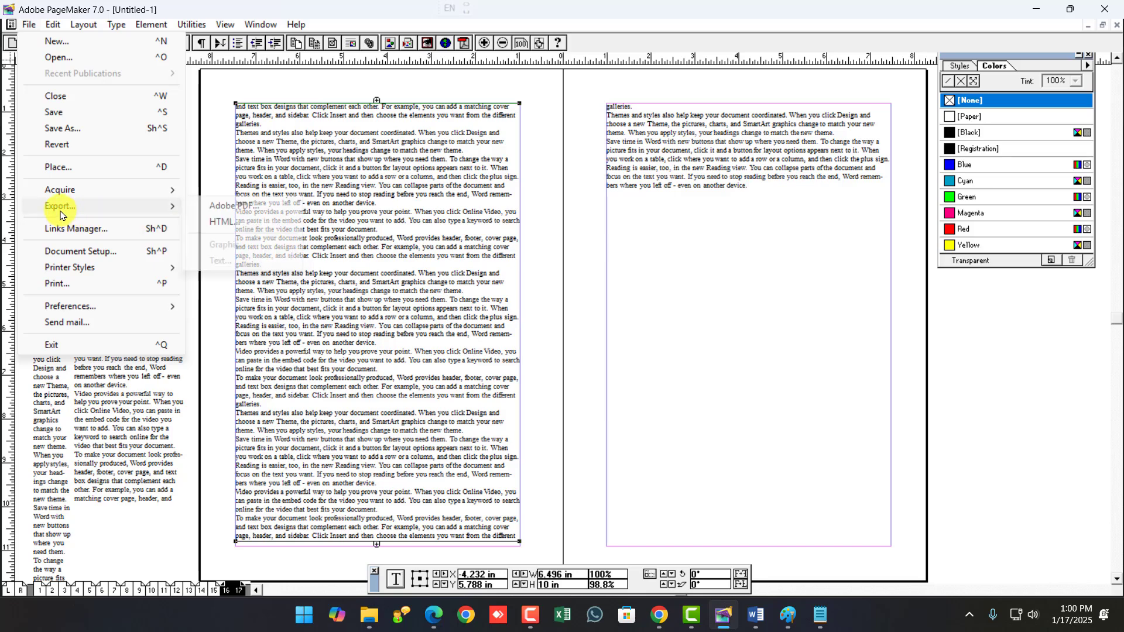
pyautogui.click(213, 210)
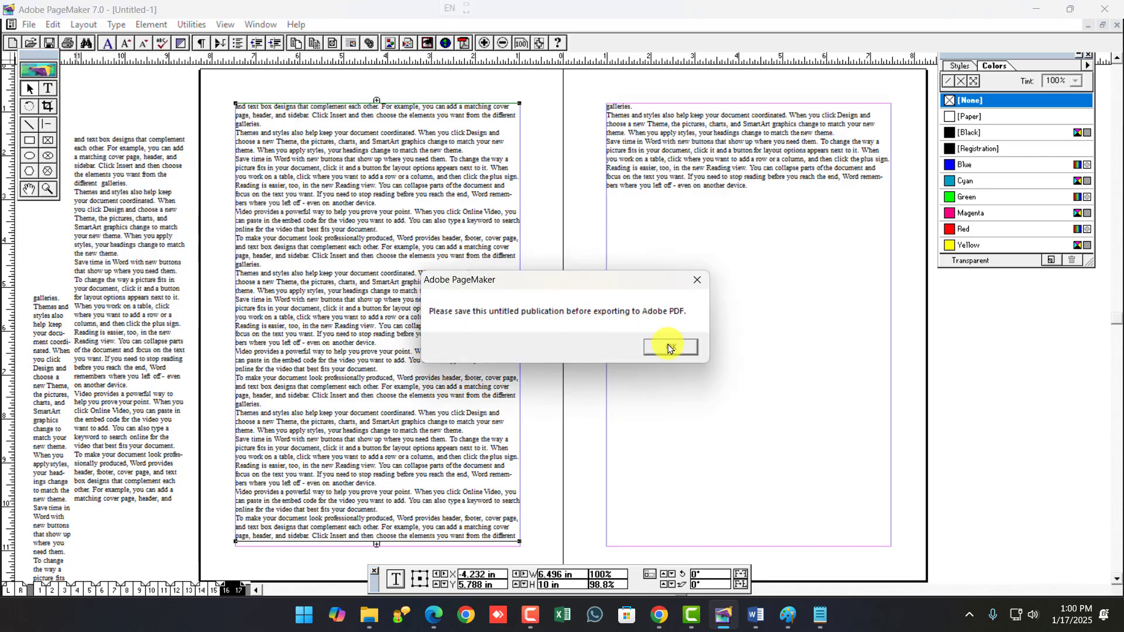
pyautogui.click(669, 348)
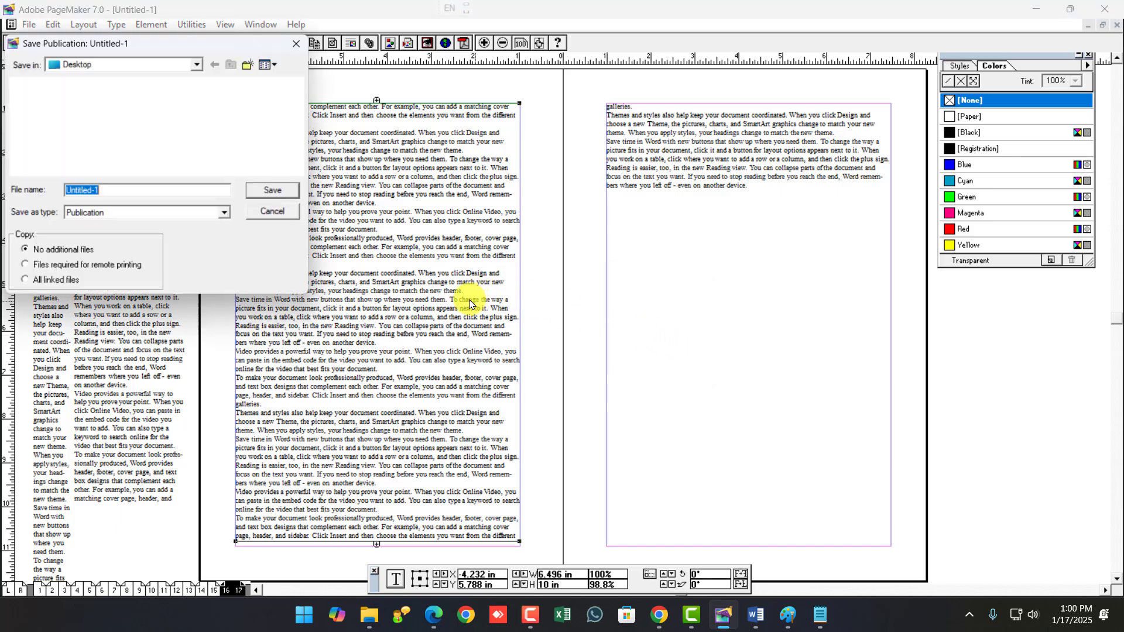
pyautogui.click(272, 189)
# Try to export the saved publication to Adobe PDF.
pyautogui.click(28, 24)
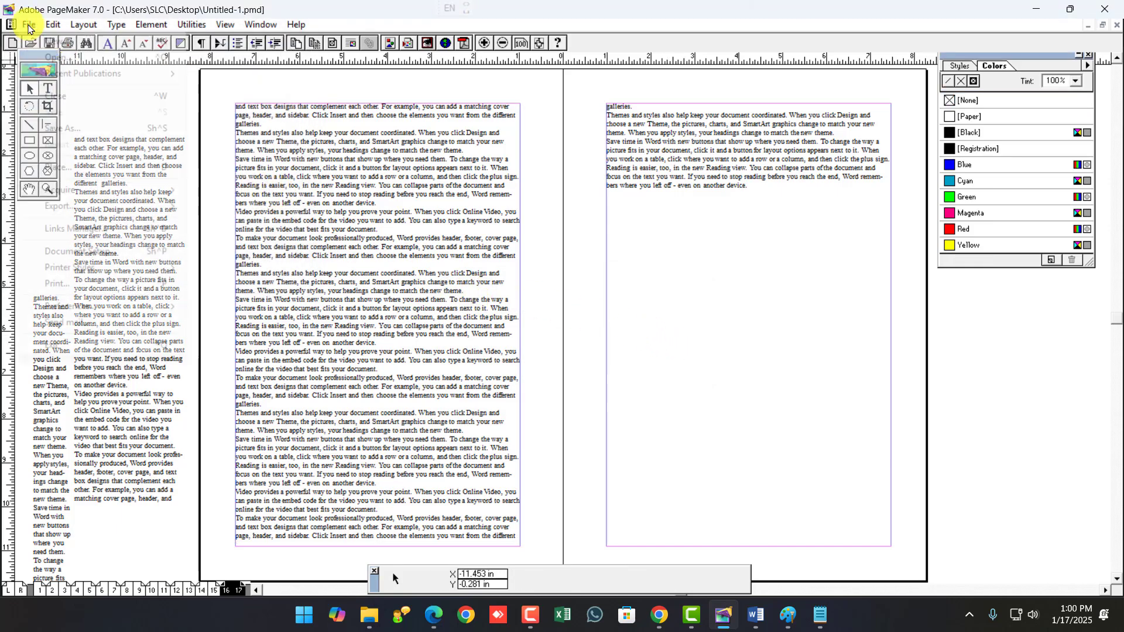
pyautogui.moveTo(99, 206)
pyautogui.click(258, 201)
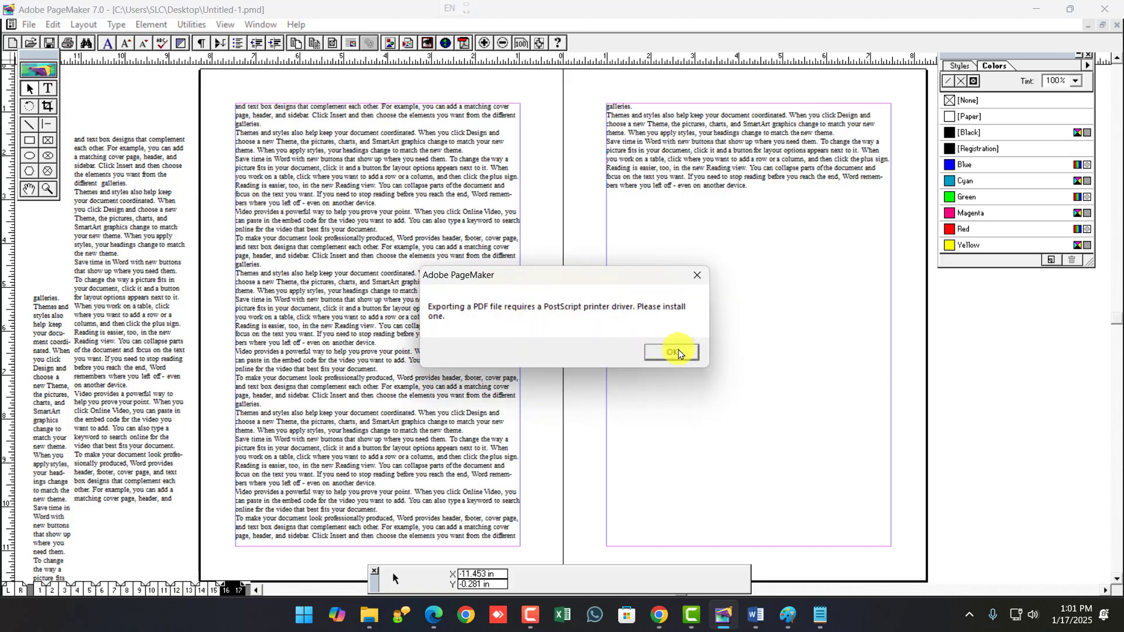
pyautogui.click(674, 352)
# Examine the publication's linked text files and available options in the Links Manager.
pyautogui.click(30, 26)
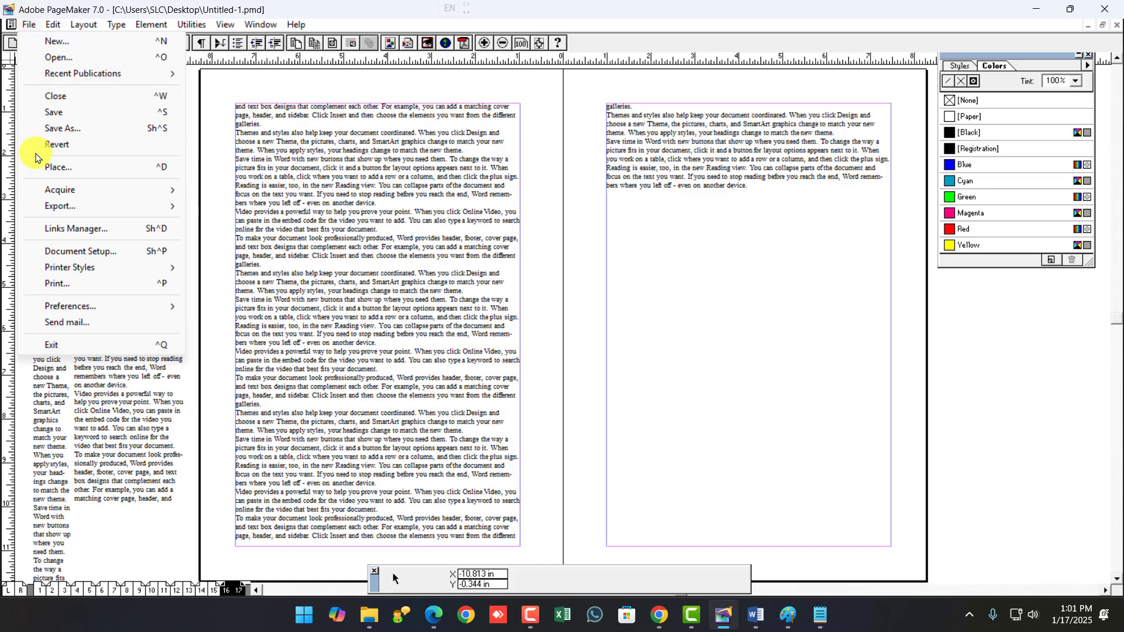
pyautogui.moveTo(76, 210)
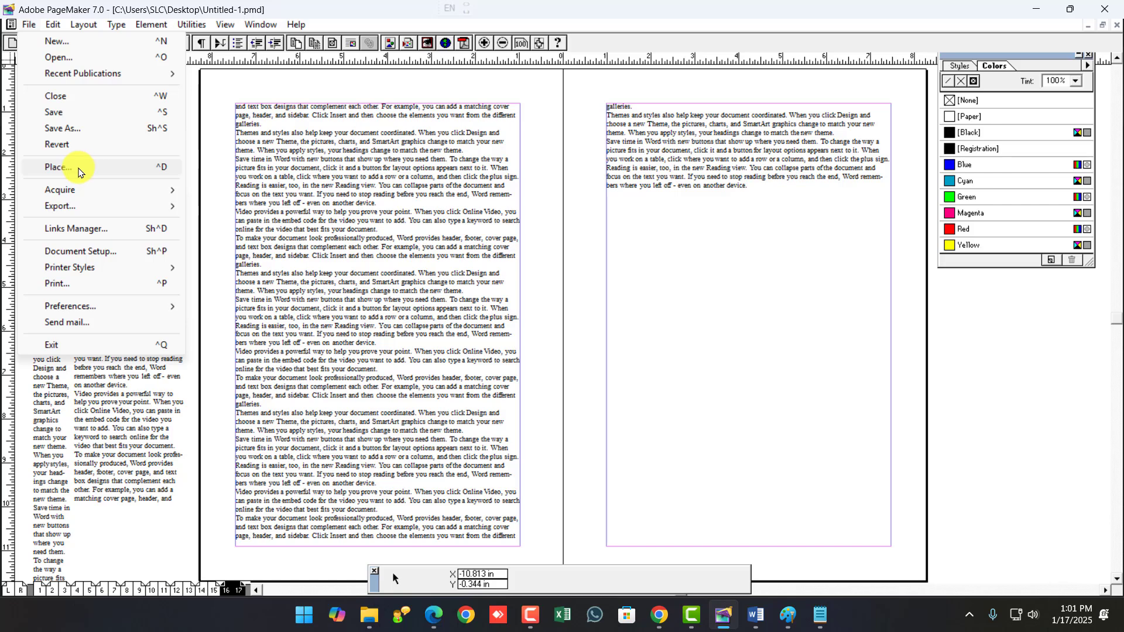
pyautogui.moveTo(29, 208)
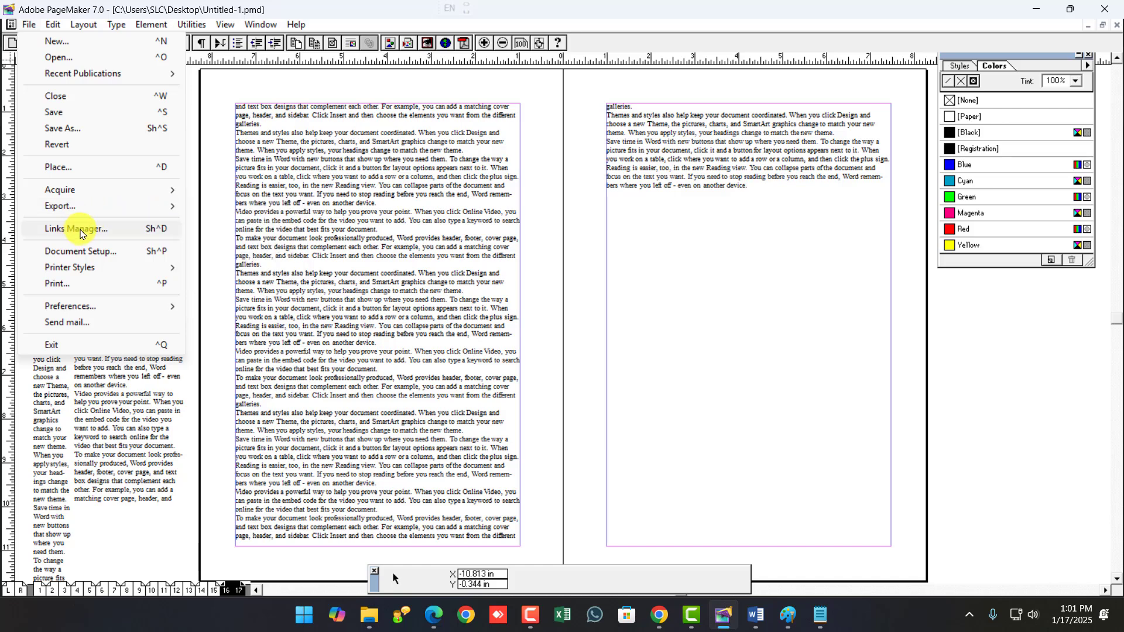
pyautogui.click(80, 235)
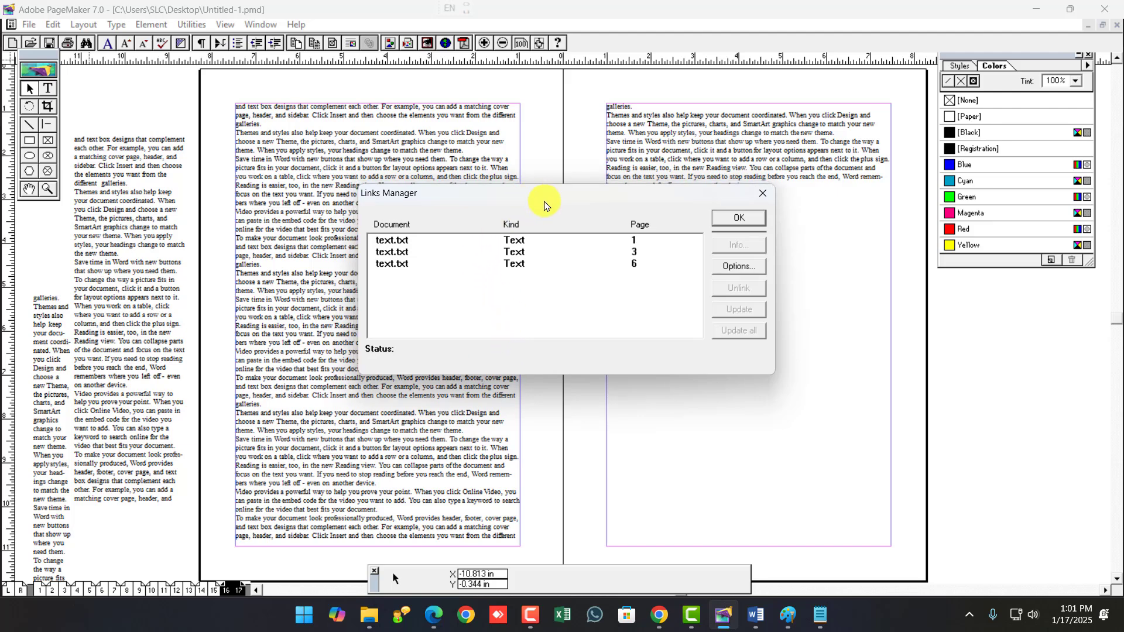
pyautogui.moveTo(544, 204); pyautogui.dragTo(562, 237)
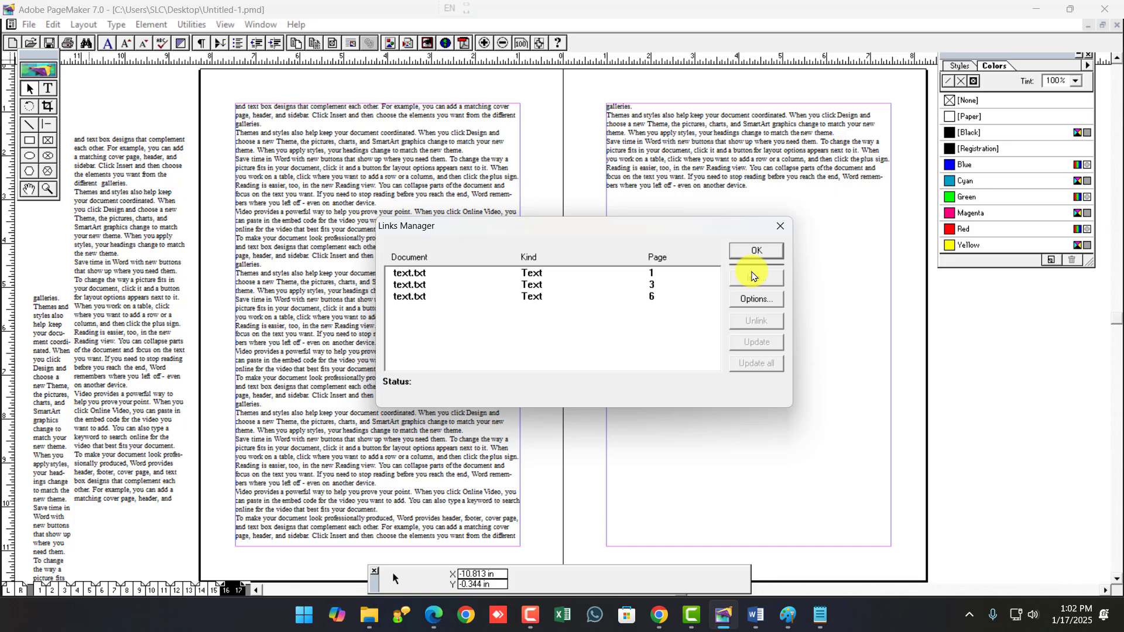
pyautogui.click(780, 229)
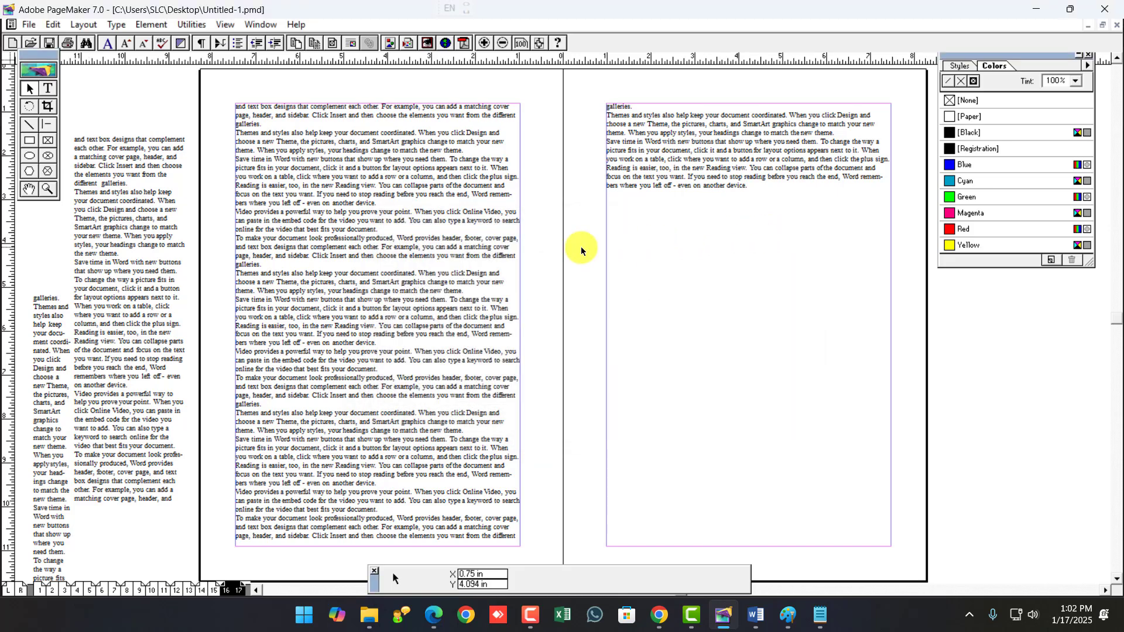
# Examine the setup options offered for a new publication and the current publication's Document Setup, leaving both without changes.
pyautogui.click(451, 251)
pyautogui.click(27, 24)
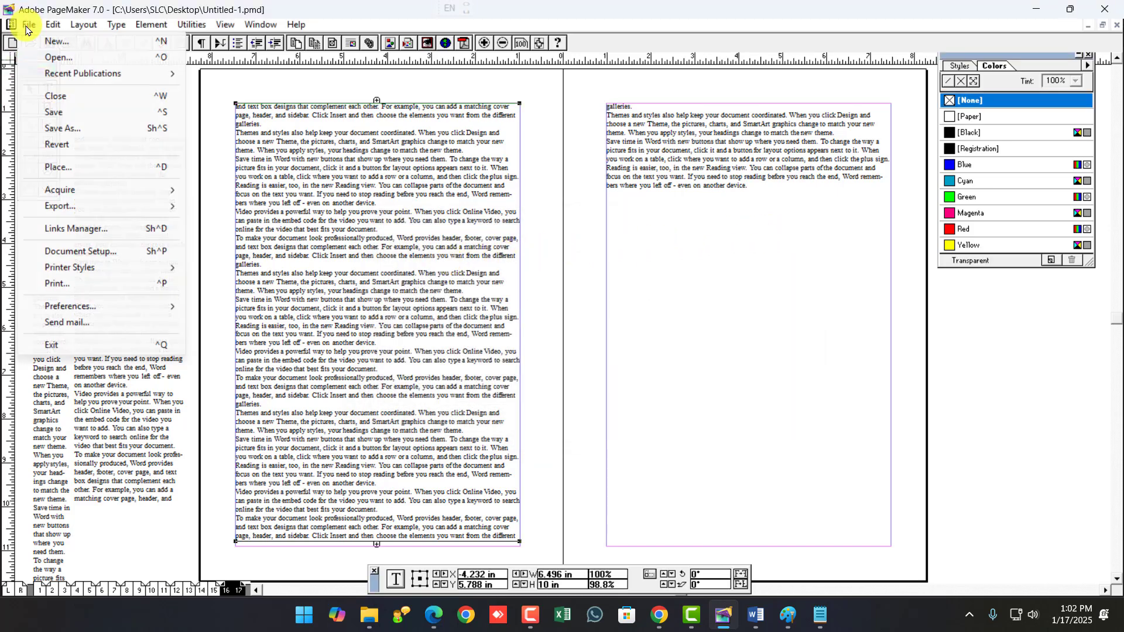
pyautogui.click(58, 42)
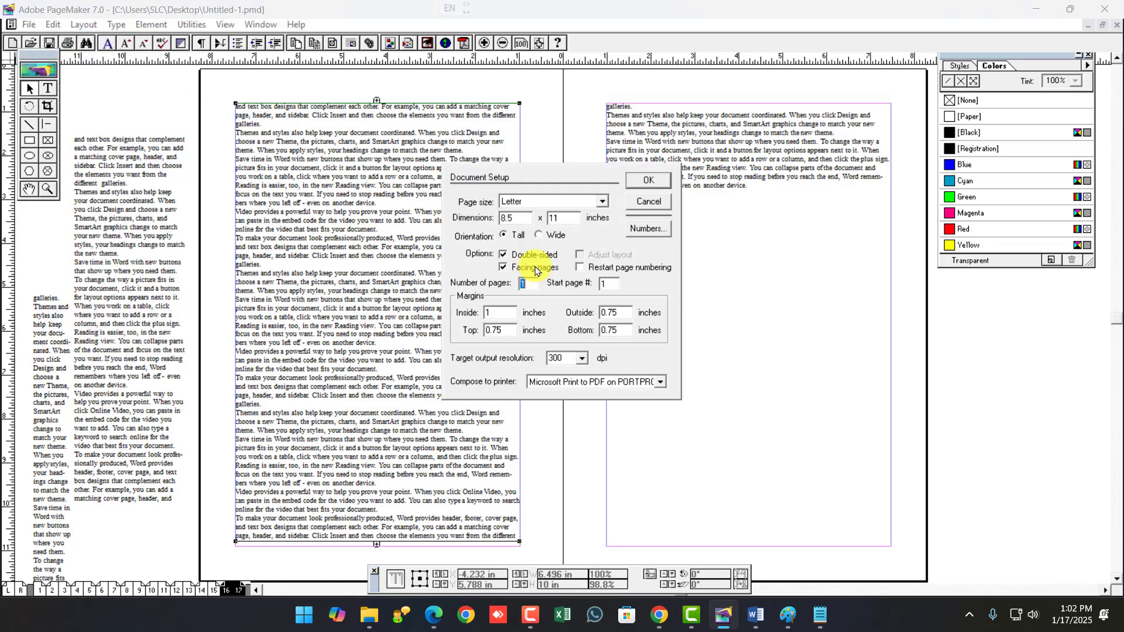
pyautogui.click(649, 201)
pyautogui.click(28, 24)
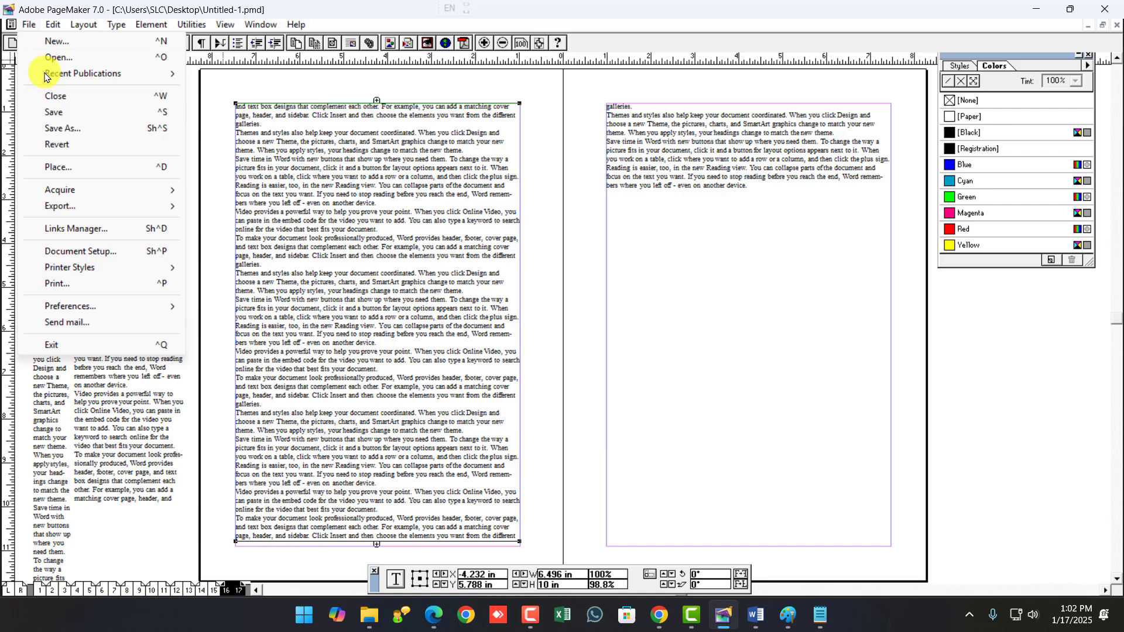
pyautogui.click(87, 251)
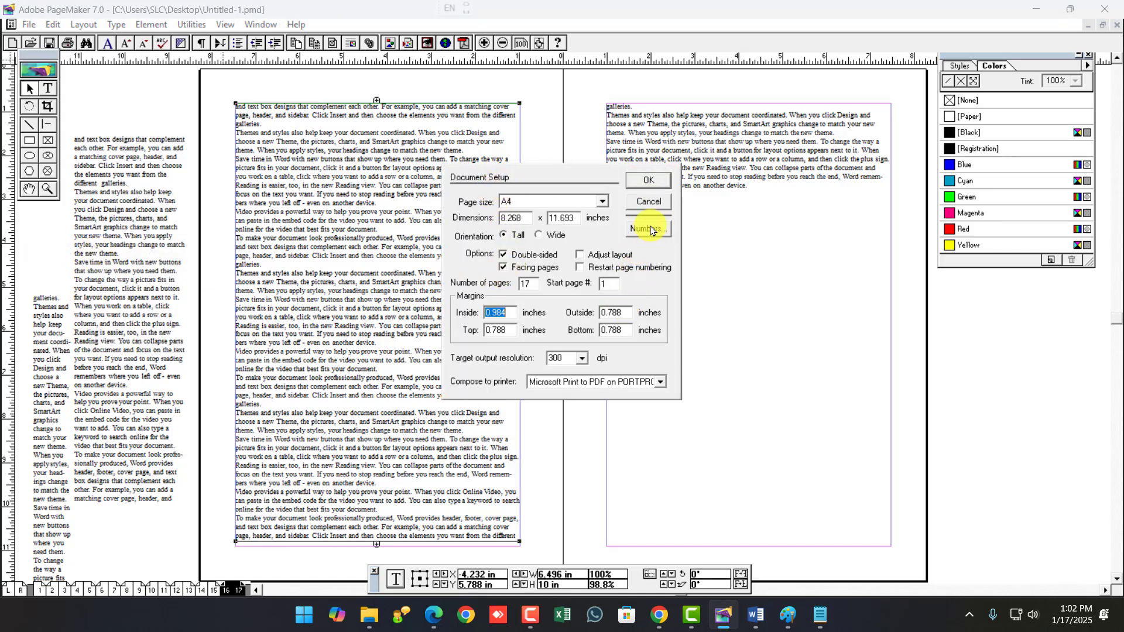
pyautogui.click(651, 205)
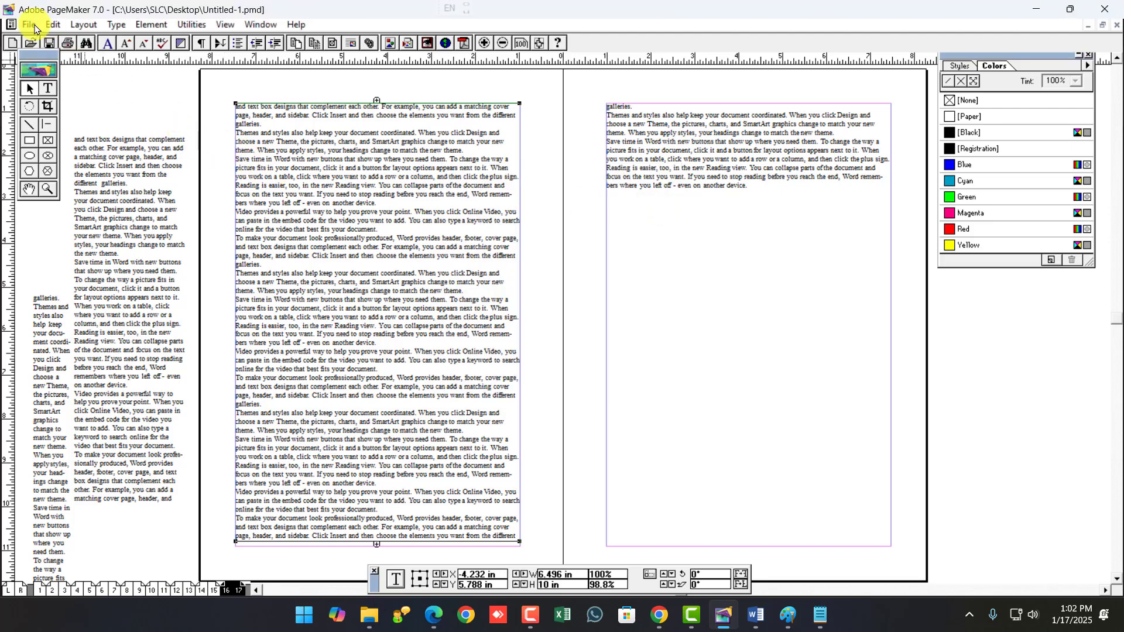
pyautogui.click(29, 25)
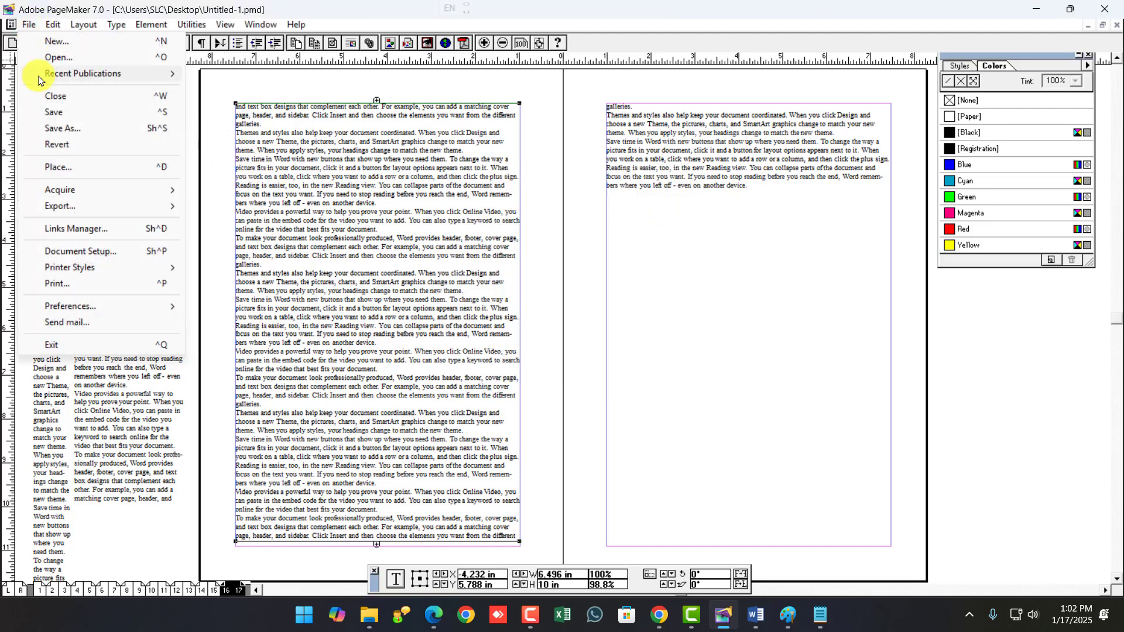
pyautogui.click(70, 257)
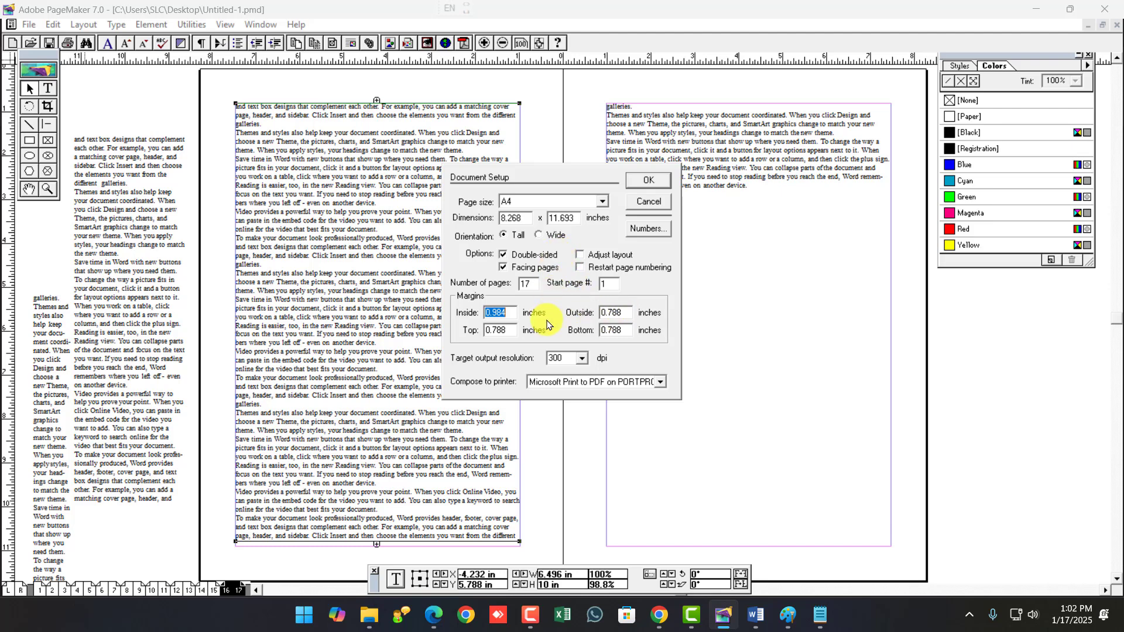
pyautogui.click(644, 203)
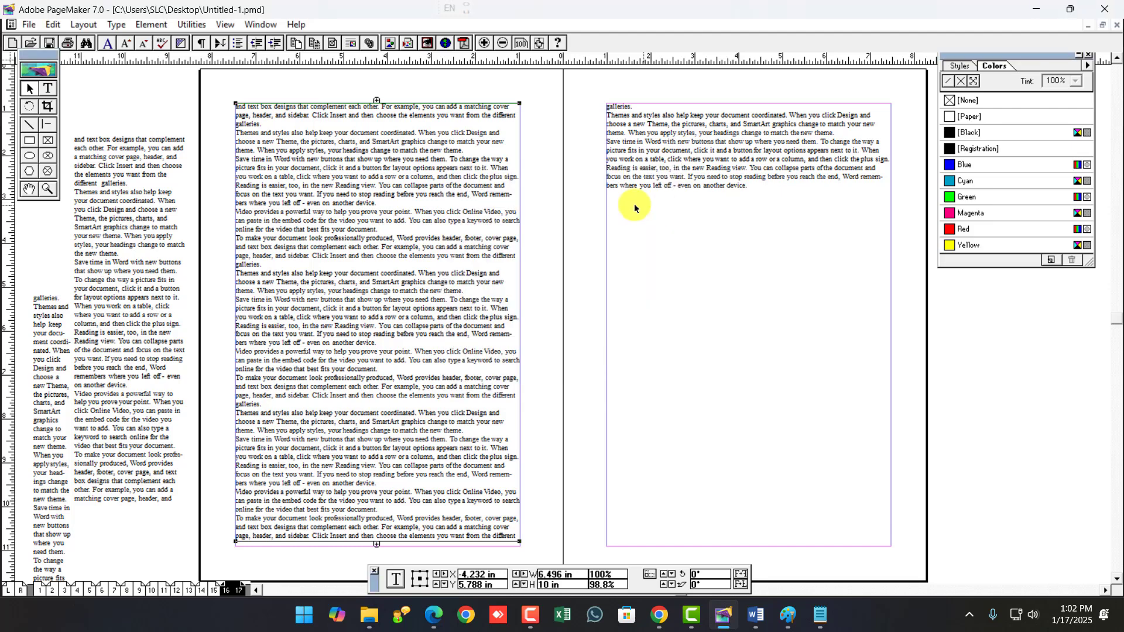
# Examine the Print Document options for printer, copies, page ranges and odd or even pages, and leave without printing.
pyautogui.click(28, 25)
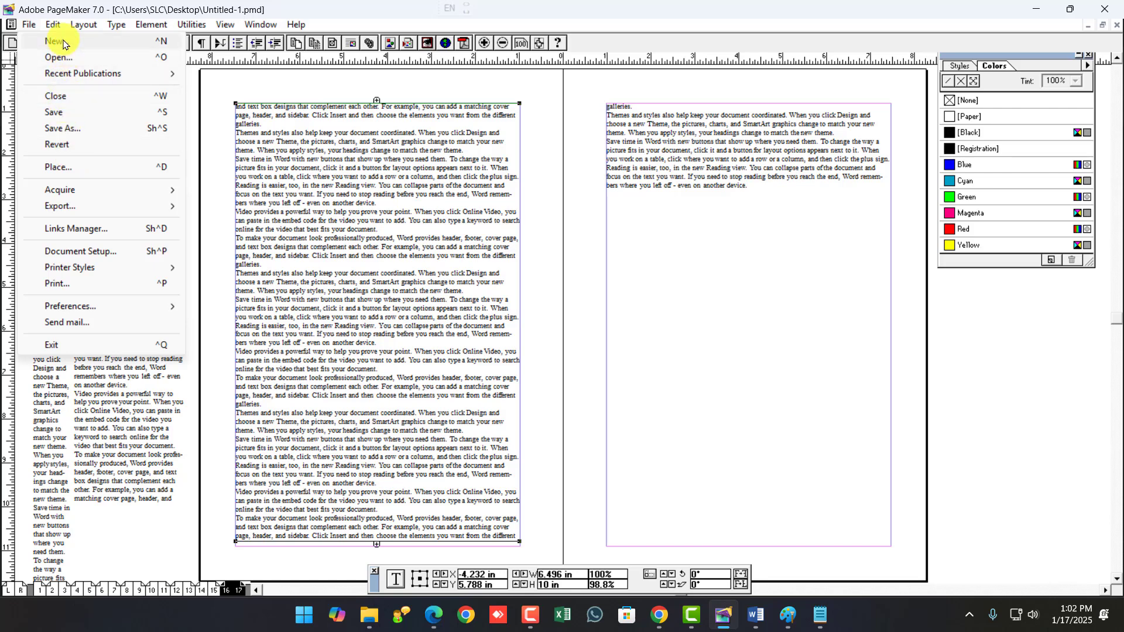
pyautogui.click(76, 285)
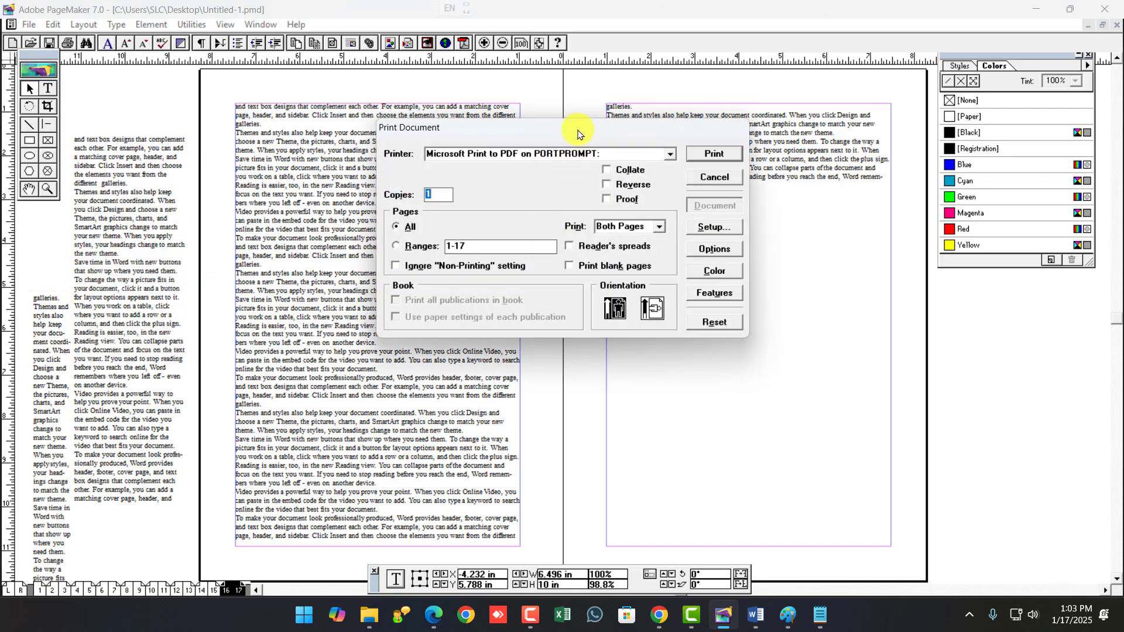
pyautogui.moveTo(578, 131); pyautogui.dragTo(580, 183)
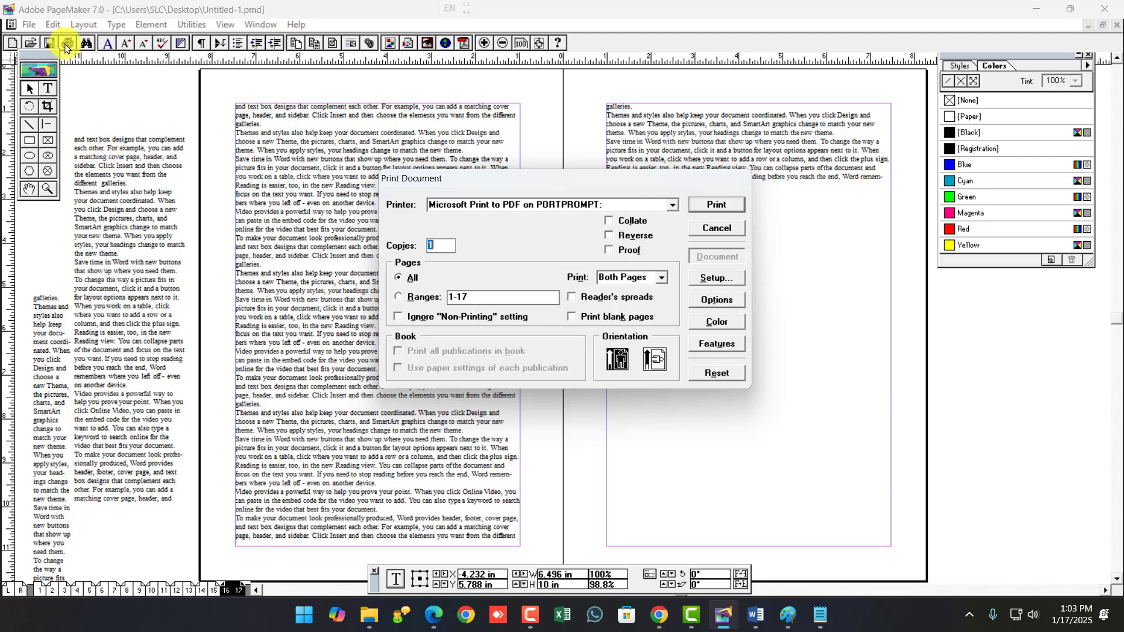
pyautogui.moveTo(561, 183); pyautogui.dragTo(552, 199)
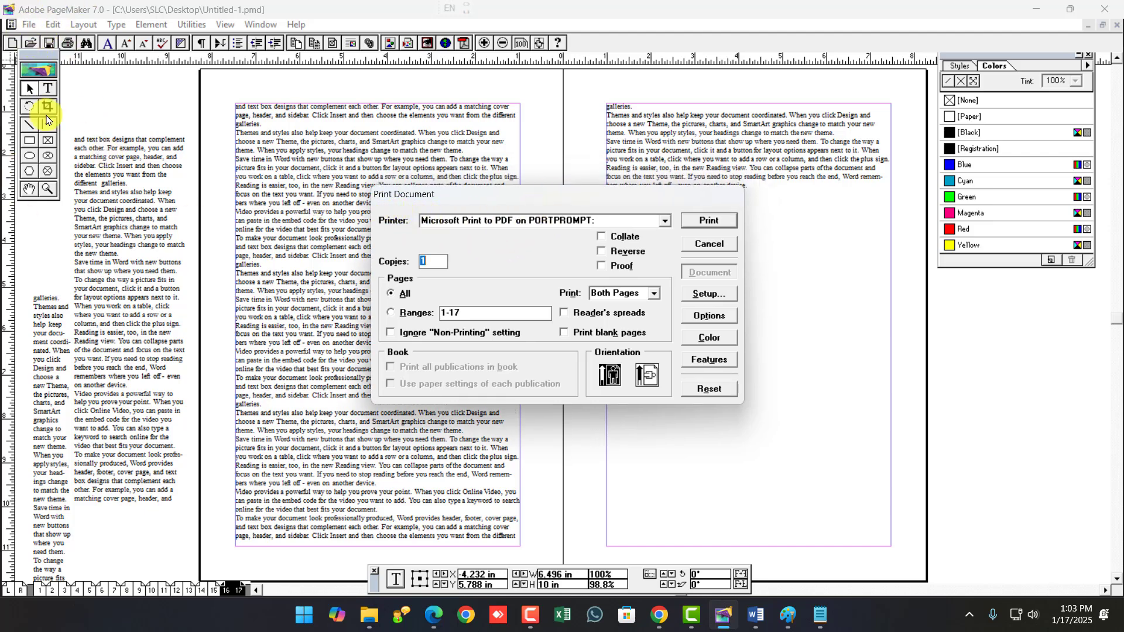
pyautogui.click(538, 221)
pyautogui.click(526, 253)
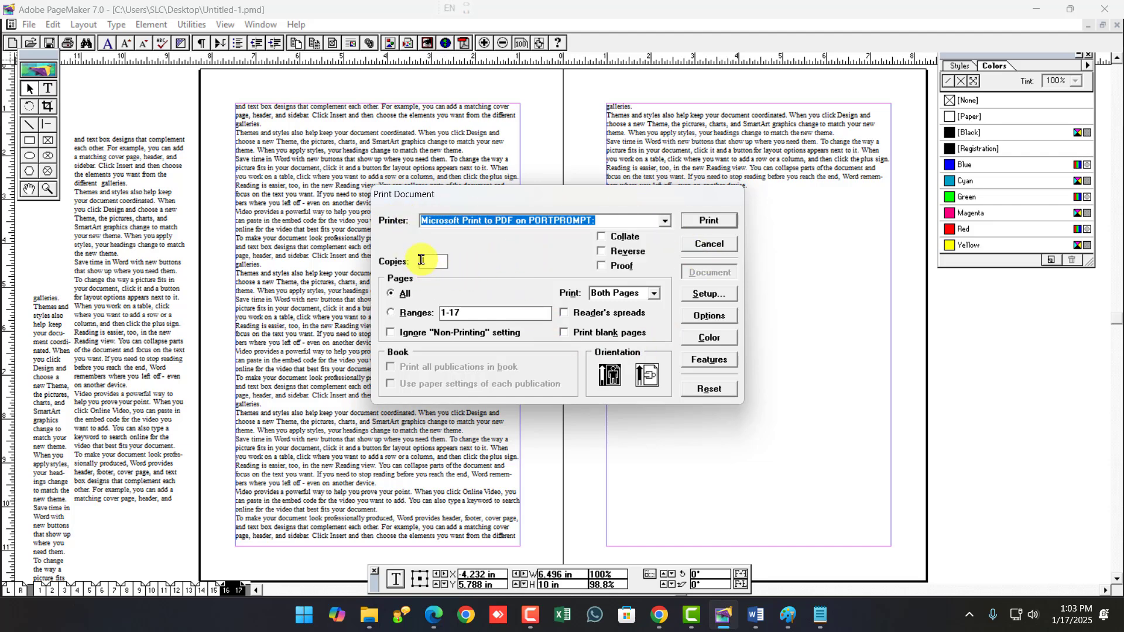
pyautogui.click(424, 262)
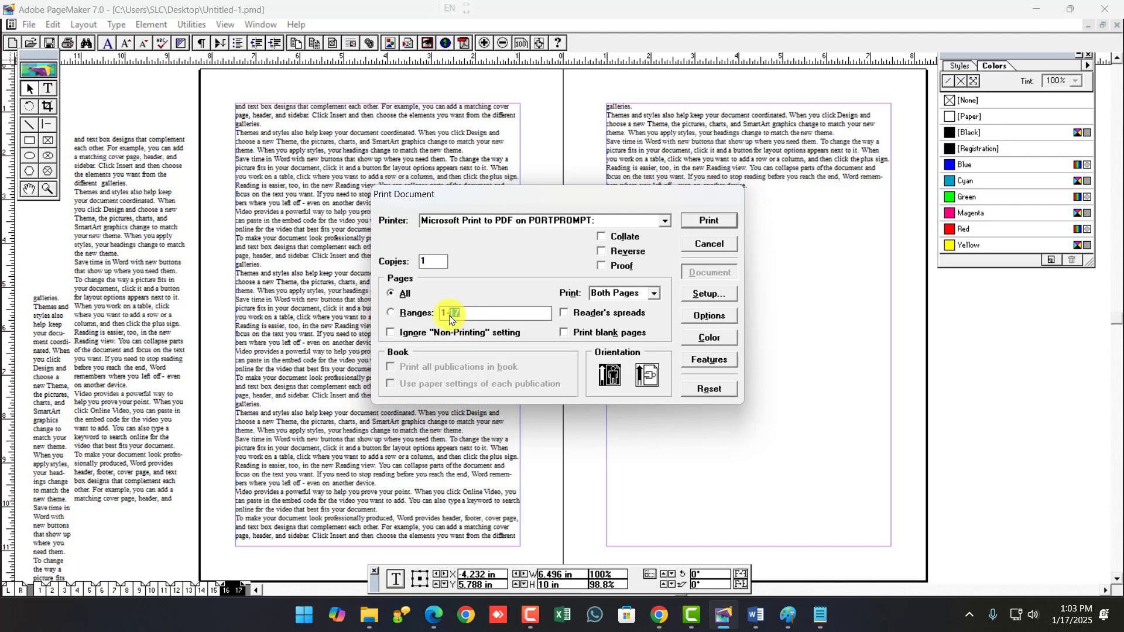
pyautogui.moveTo(468, 314); pyautogui.dragTo(427, 316)
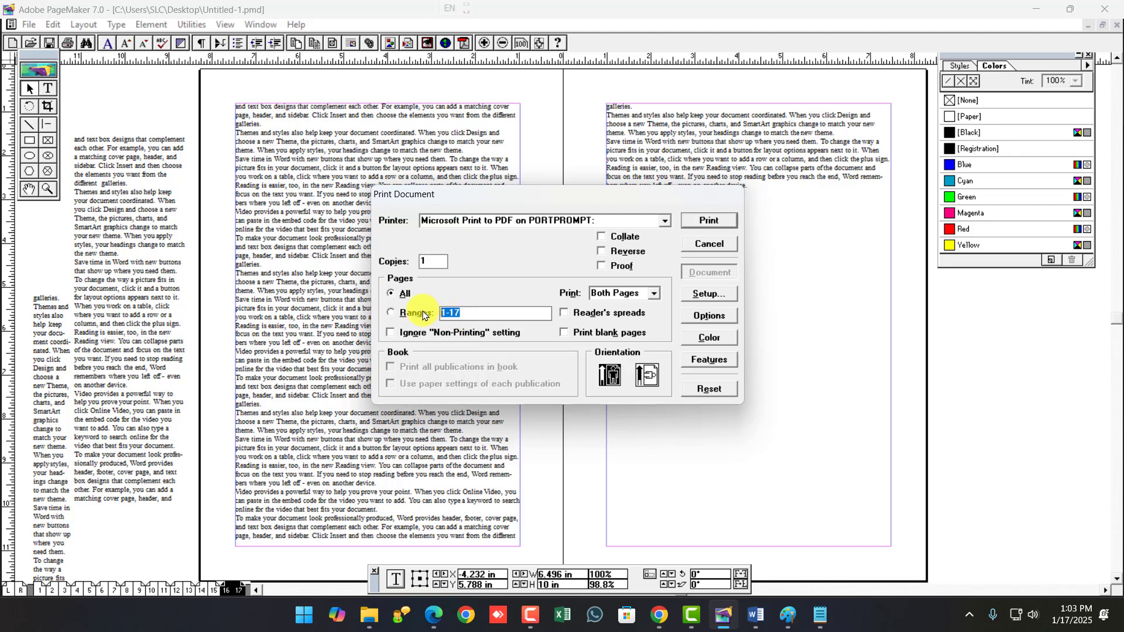
pyautogui.click(649, 295)
pyautogui.click(646, 299)
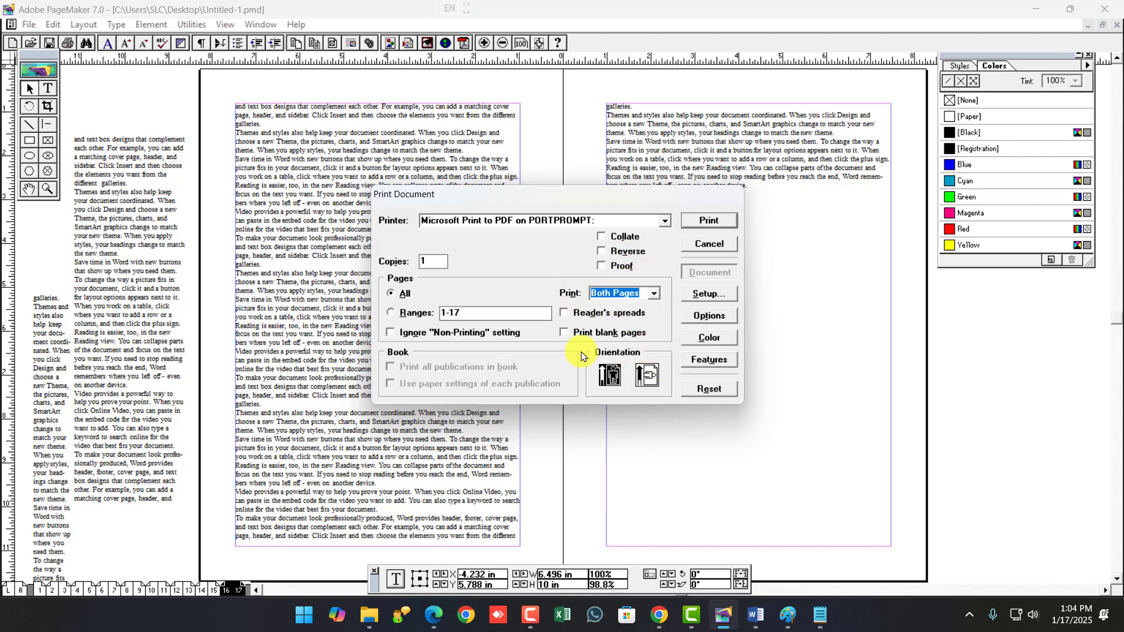
pyautogui.click(709, 245)
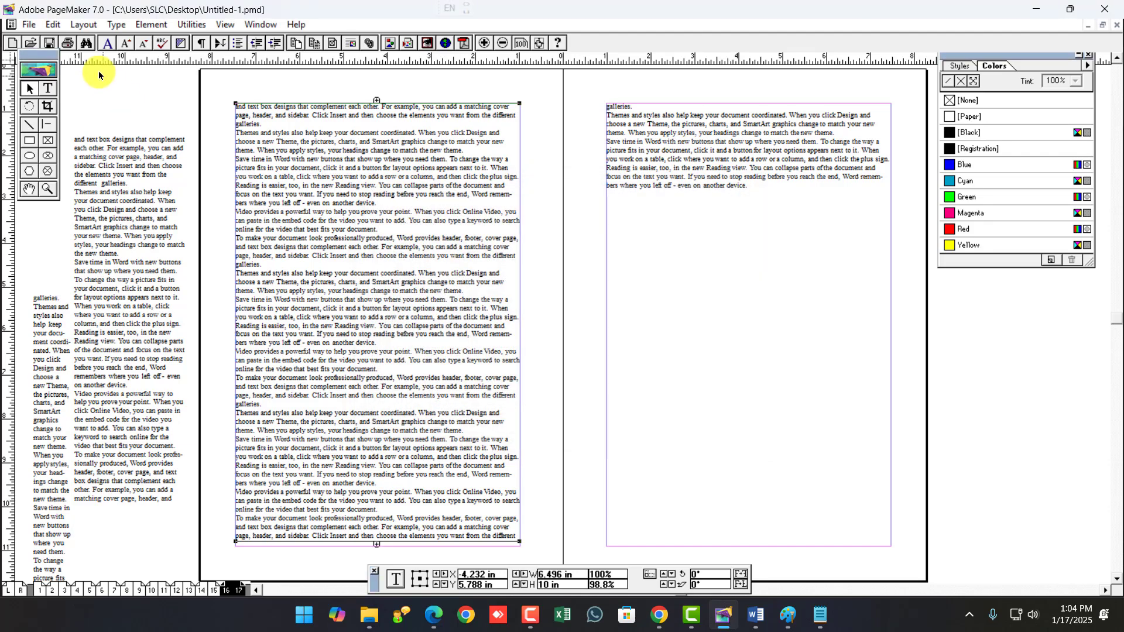
# Define a new printer style named "Myprint".
pyautogui.click(29, 24)
pyautogui.moveTo(72, 274)
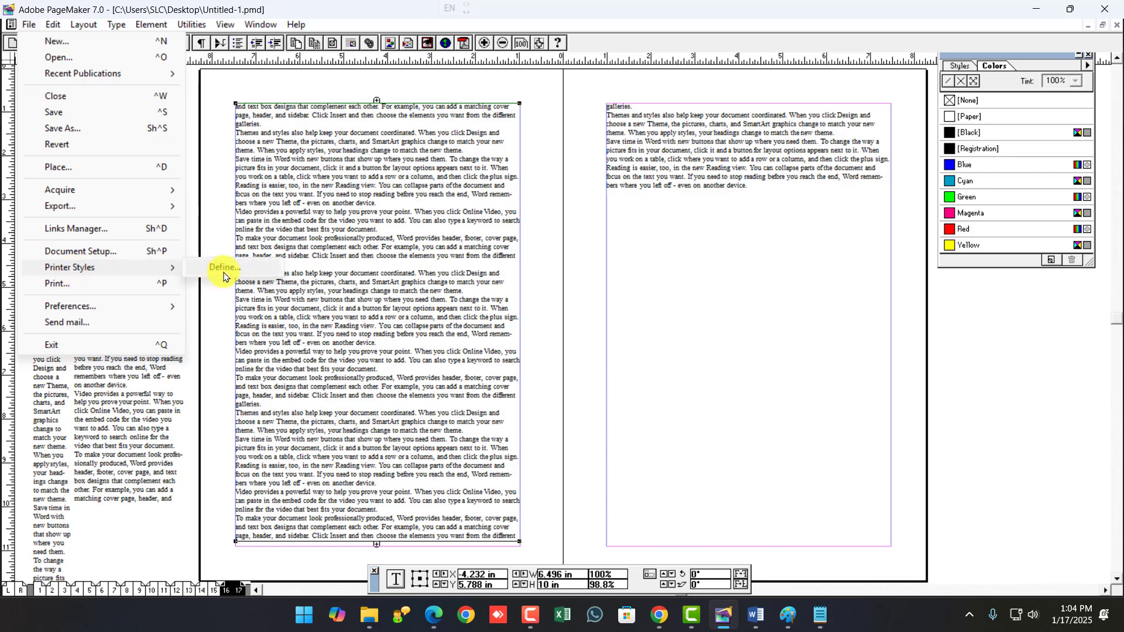
pyautogui.click(225, 268)
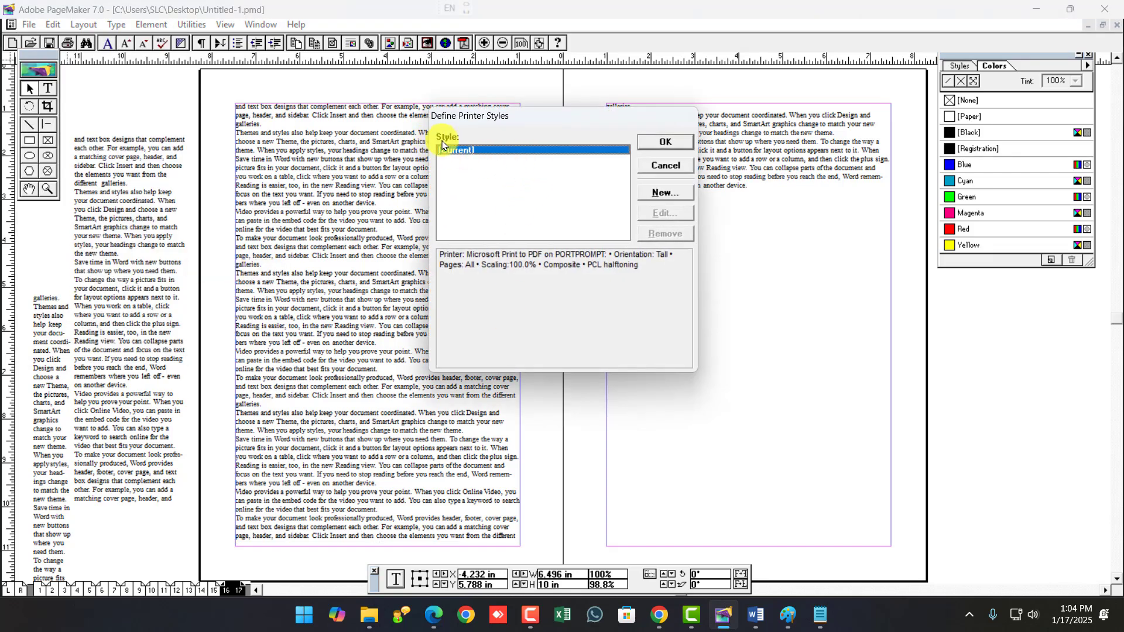
pyautogui.click(665, 193)
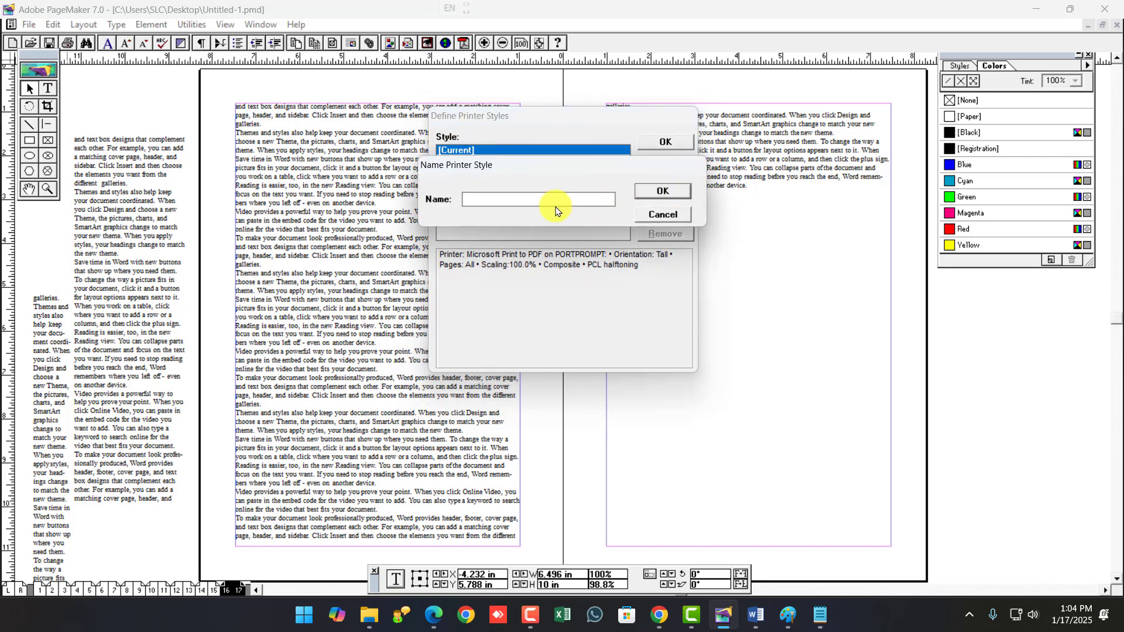
pyautogui.write('Myprint')
pyautogui.click(656, 192)
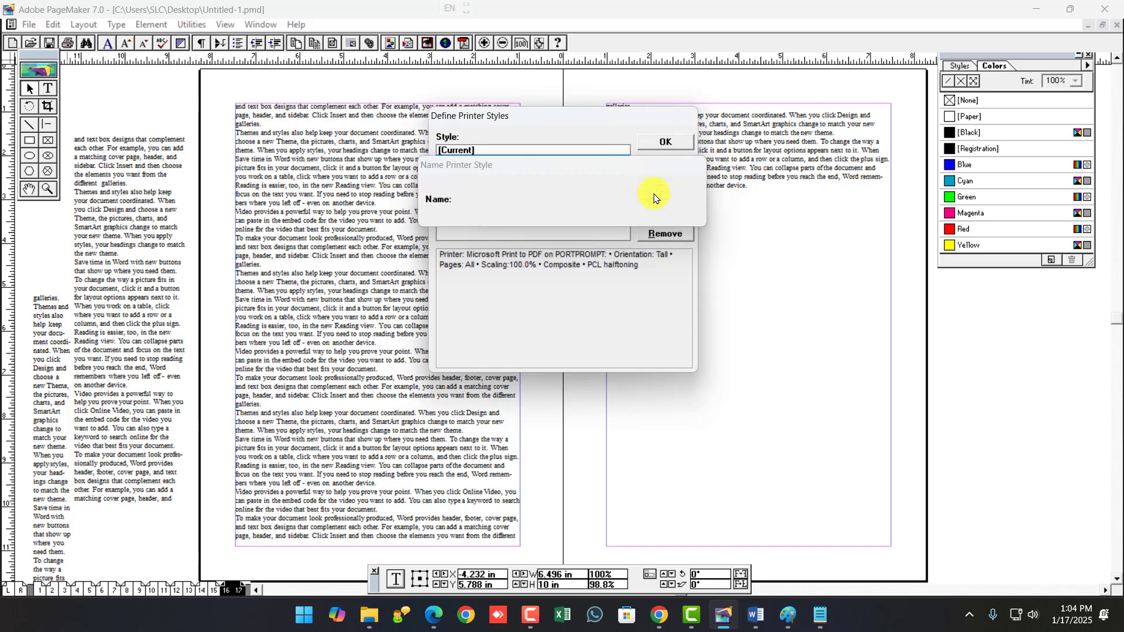
# Edit the Myprint style to print 4 collated copies of the odd pages in tall orientation.
pyautogui.click(664, 213)
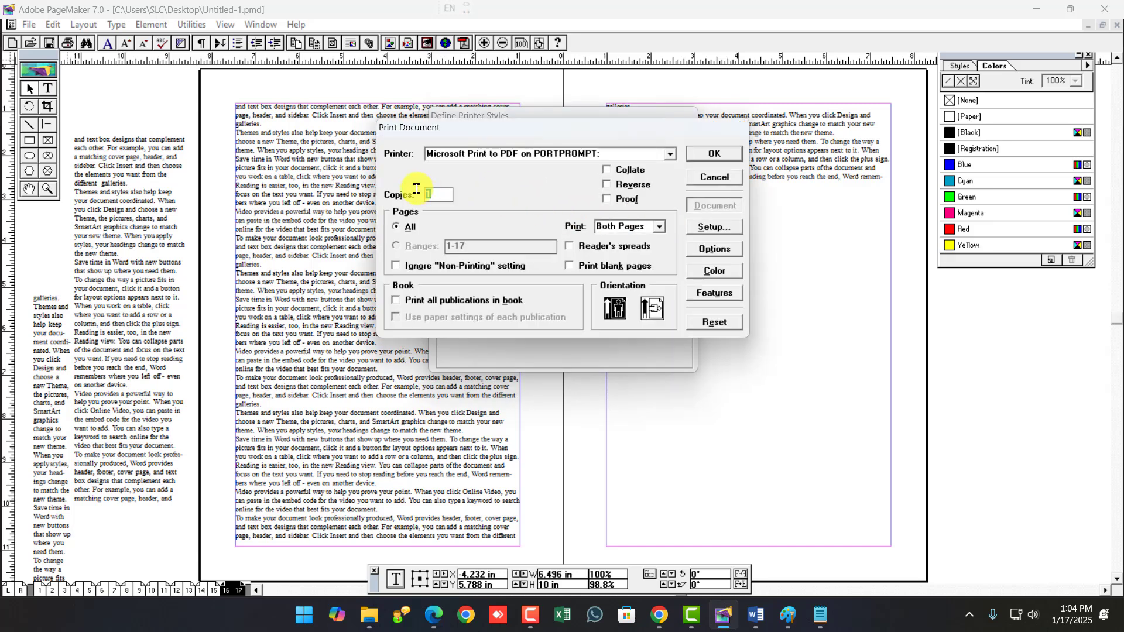
pyautogui.write('4')
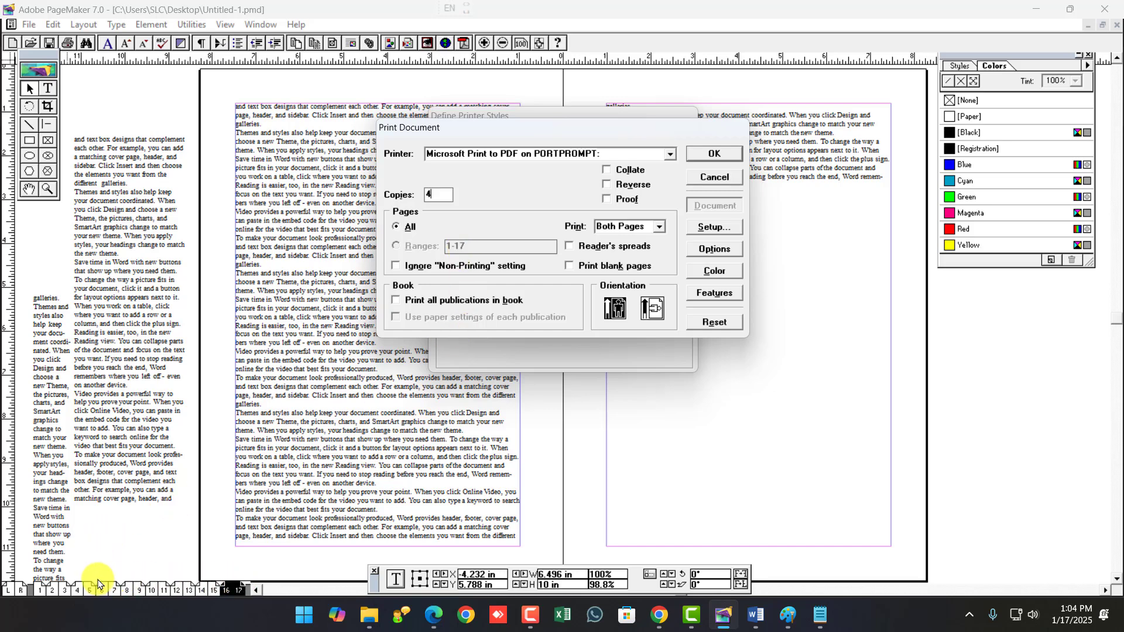
pyautogui.click(629, 227)
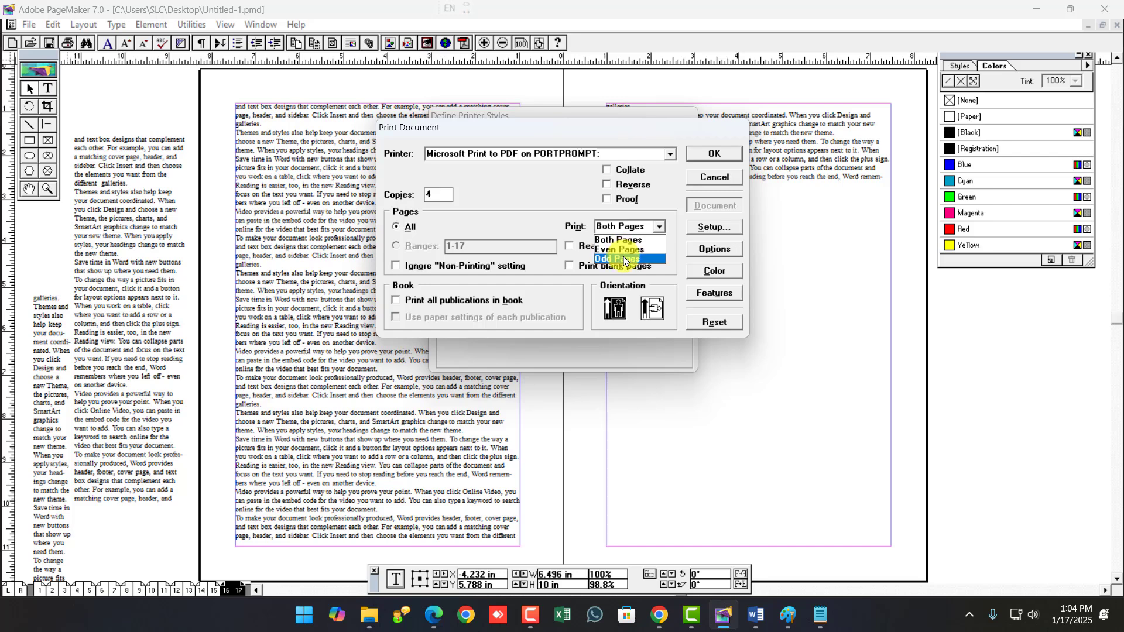
pyautogui.click(624, 259)
pyautogui.click(607, 170)
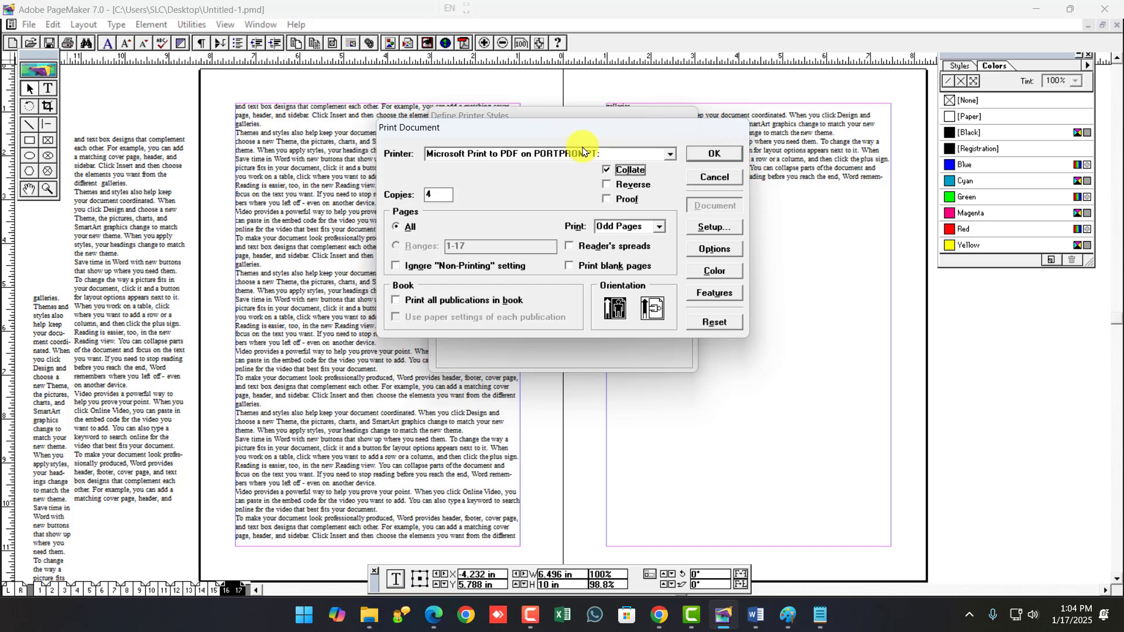
pyautogui.click(608, 171)
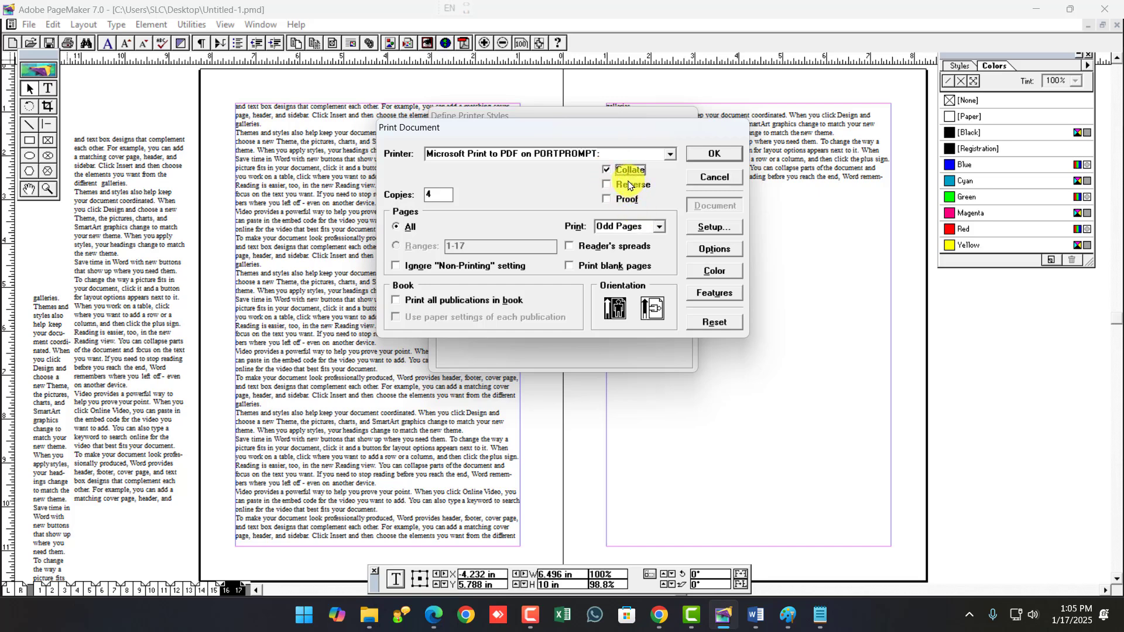
pyautogui.click(647, 308)
pyautogui.click(619, 308)
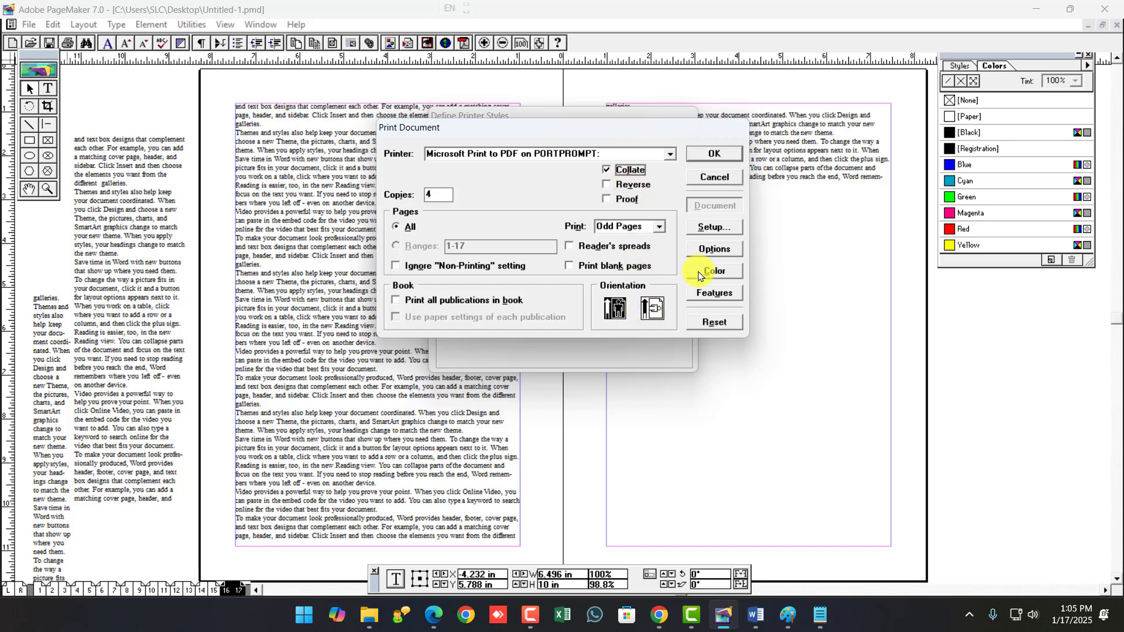
# Set the print scale of the Myprint style to 80% in its print options.
pyautogui.click(719, 250)
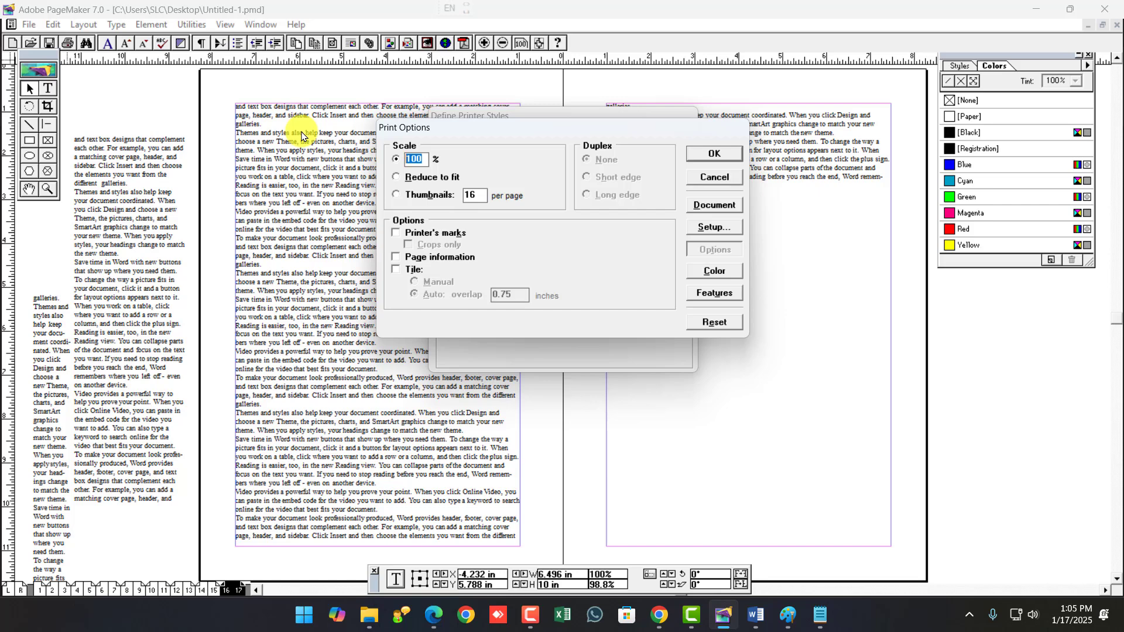
pyautogui.write('50')
pyautogui.press('BackSpace')
pyautogui.write('200')
pyautogui.press('BackSpace')
pyautogui.press('BackSpace')
pyautogui.write('1000')
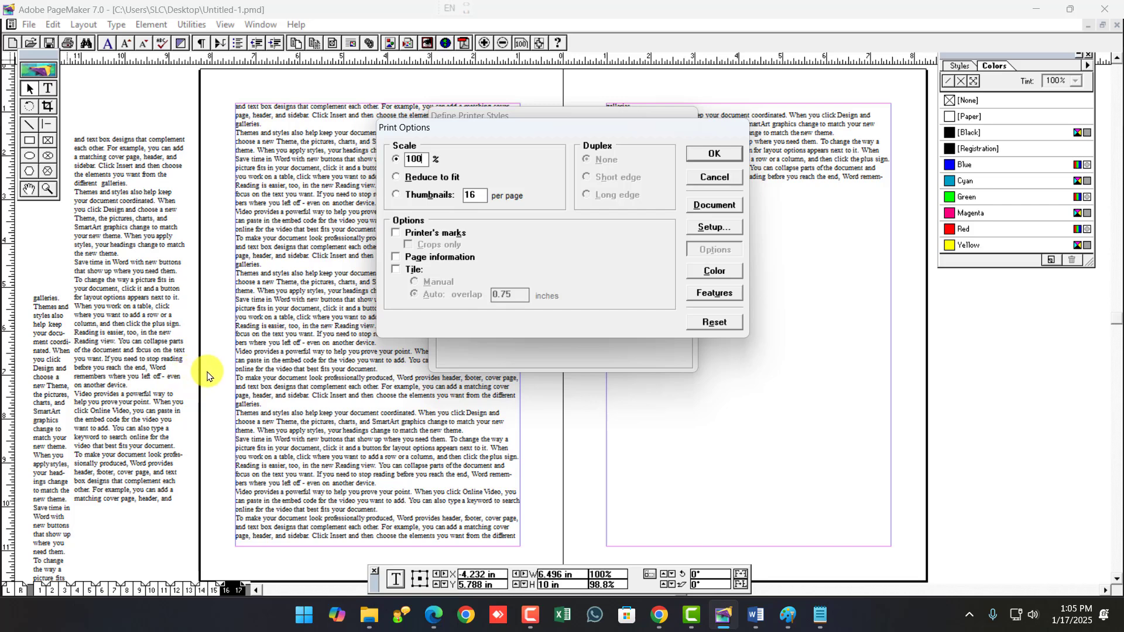
pyautogui.moveTo(436, 161); pyautogui.dragTo(397, 157)
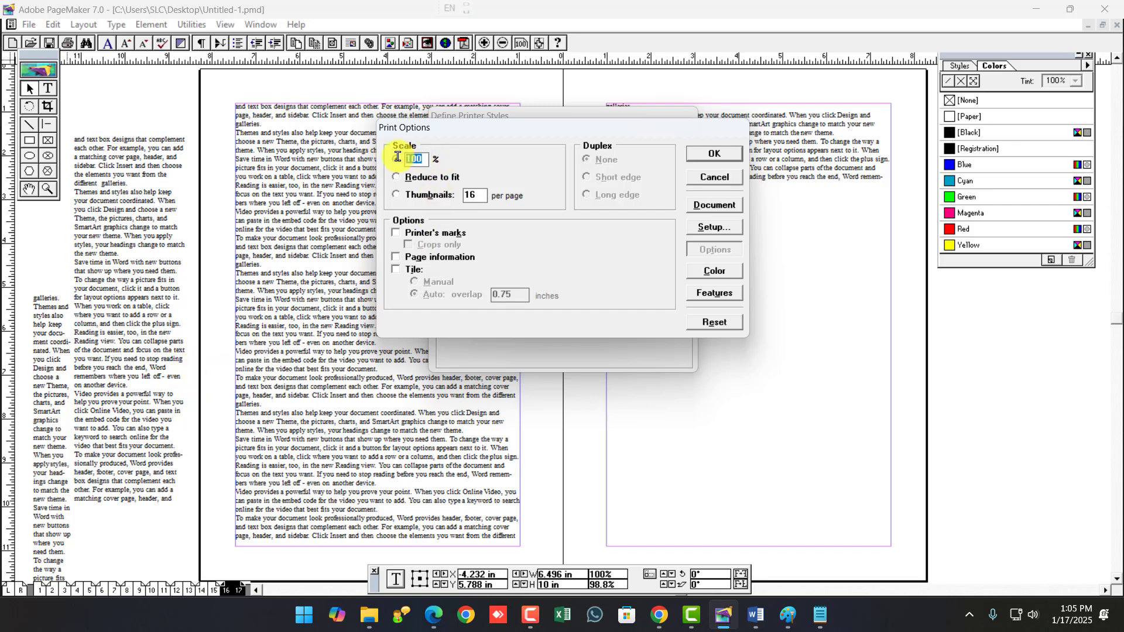
pyautogui.write('80')
pyautogui.doubleClick(412, 159)
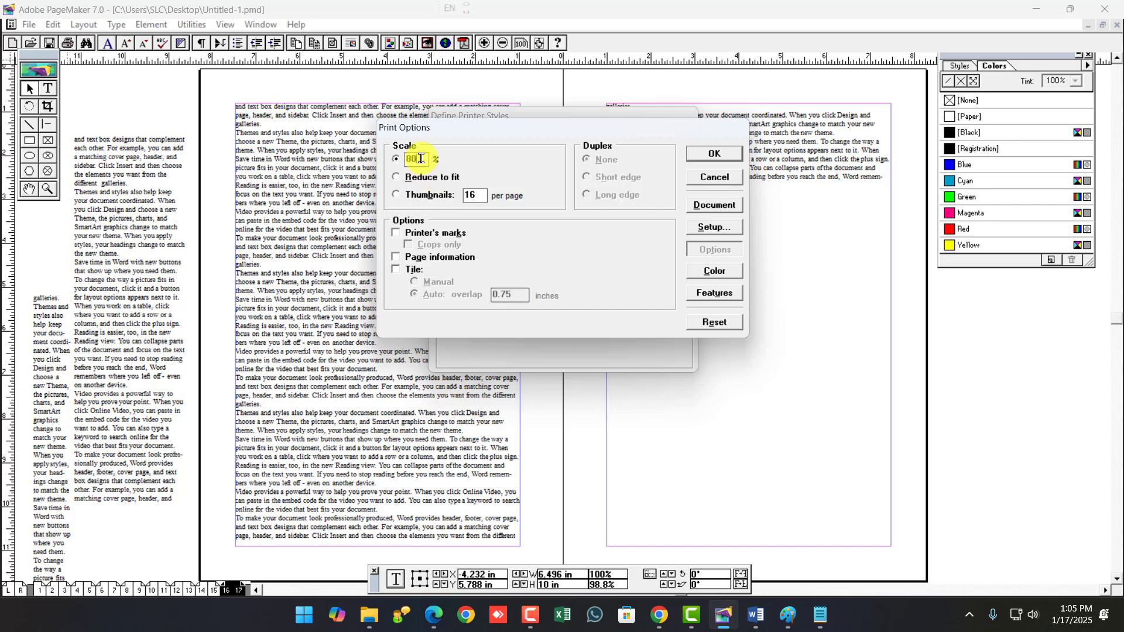
# Try Reduce to fit and Thumbnails at 4 per page, return to the 80% scale, and confirm the Myprint style's print settings.
pyautogui.click(397, 178)
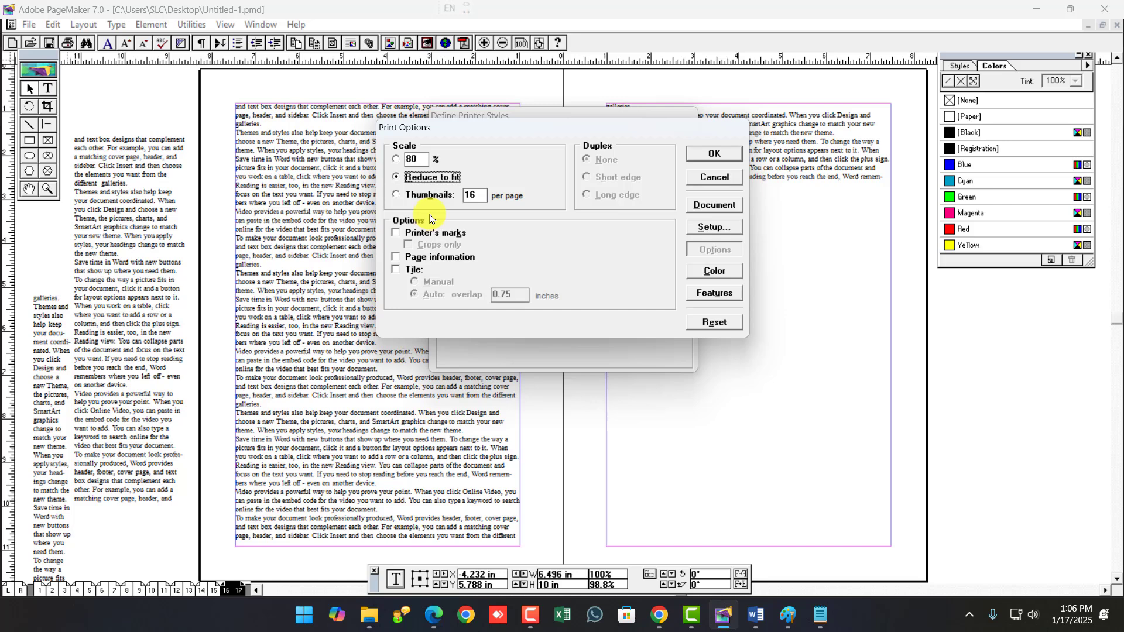
pyautogui.click(396, 159)
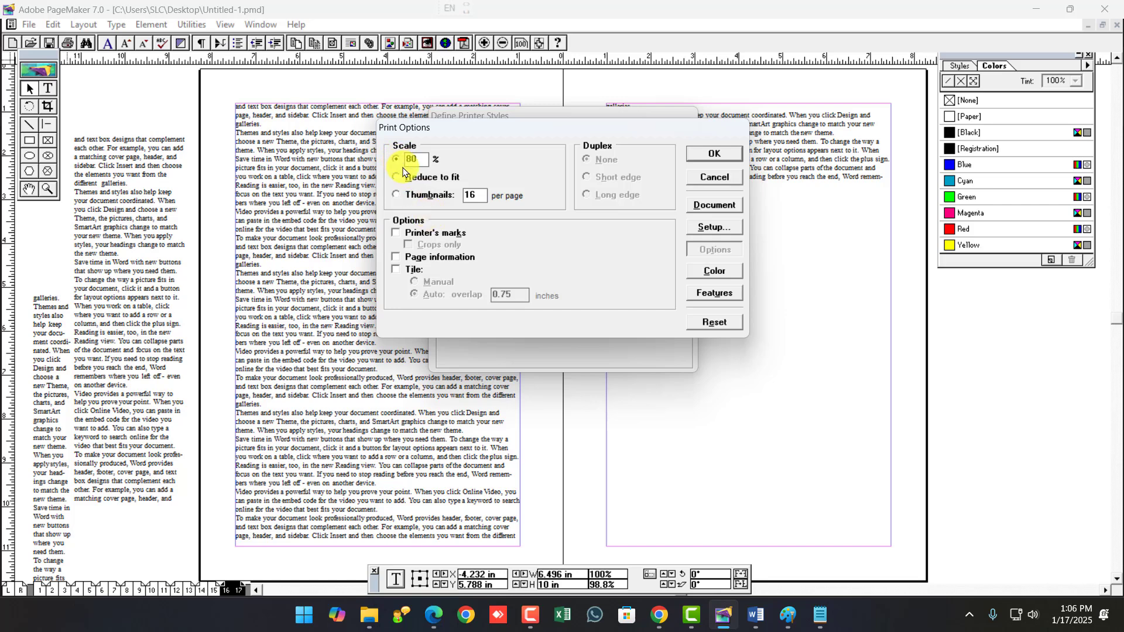
pyautogui.click(432, 194)
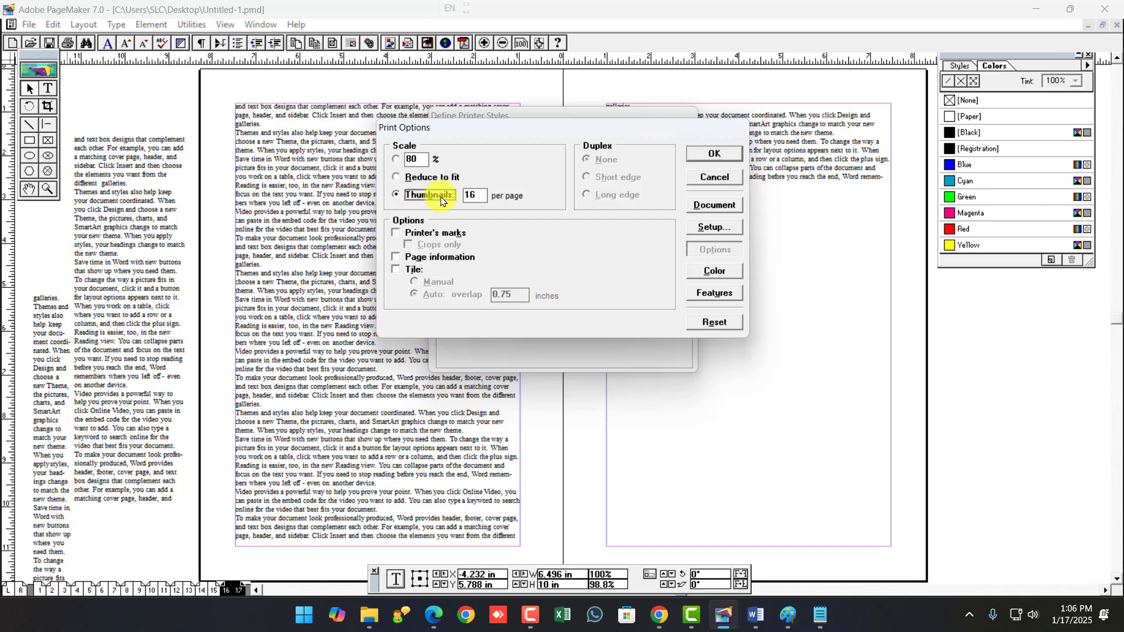
pyautogui.press('Tab')
pyautogui.write('4')
pyautogui.click(397, 160)
pyautogui.click(707, 158)
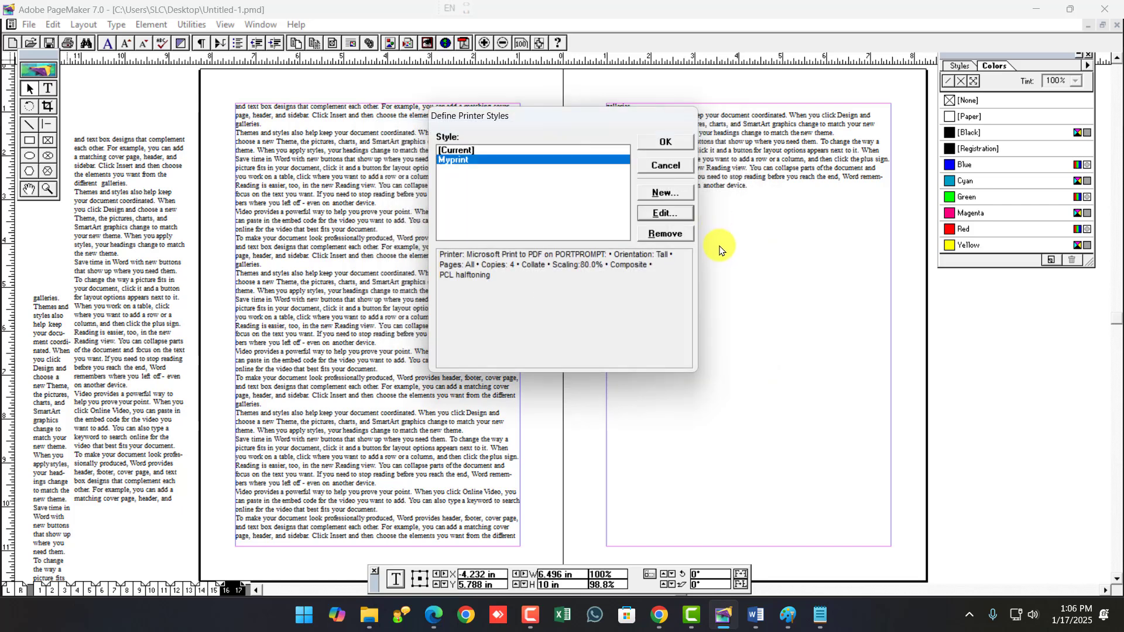
# Review the Myprint style's printer setup in Portrait orientation, confirm its print settings, and save the printer style definition.
pyautogui.click(665, 213)
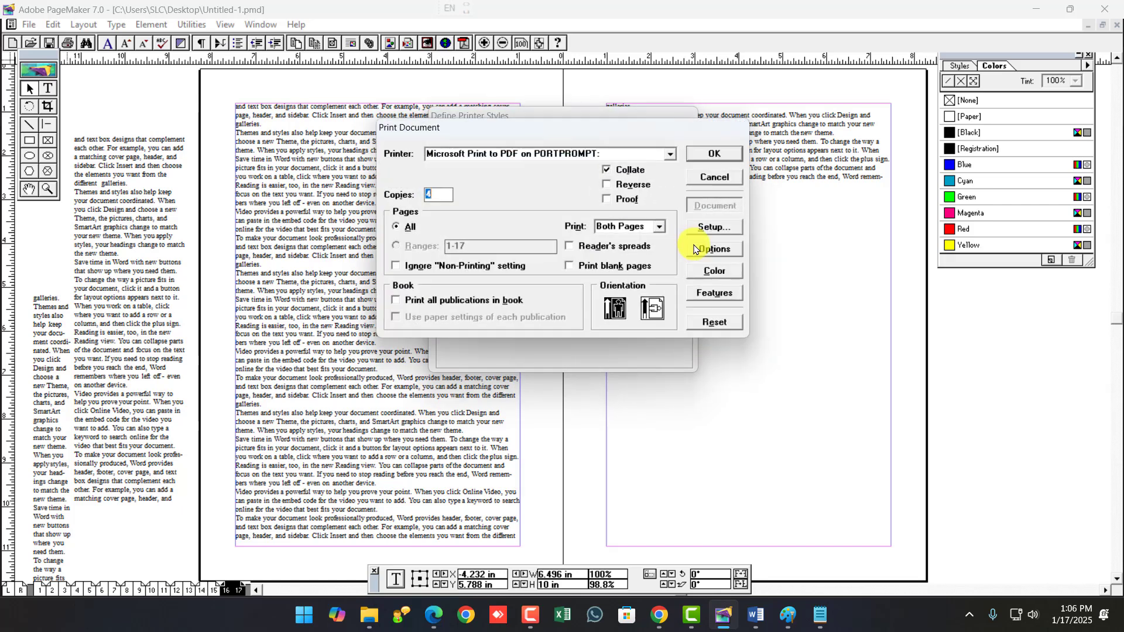
pyautogui.click(714, 227)
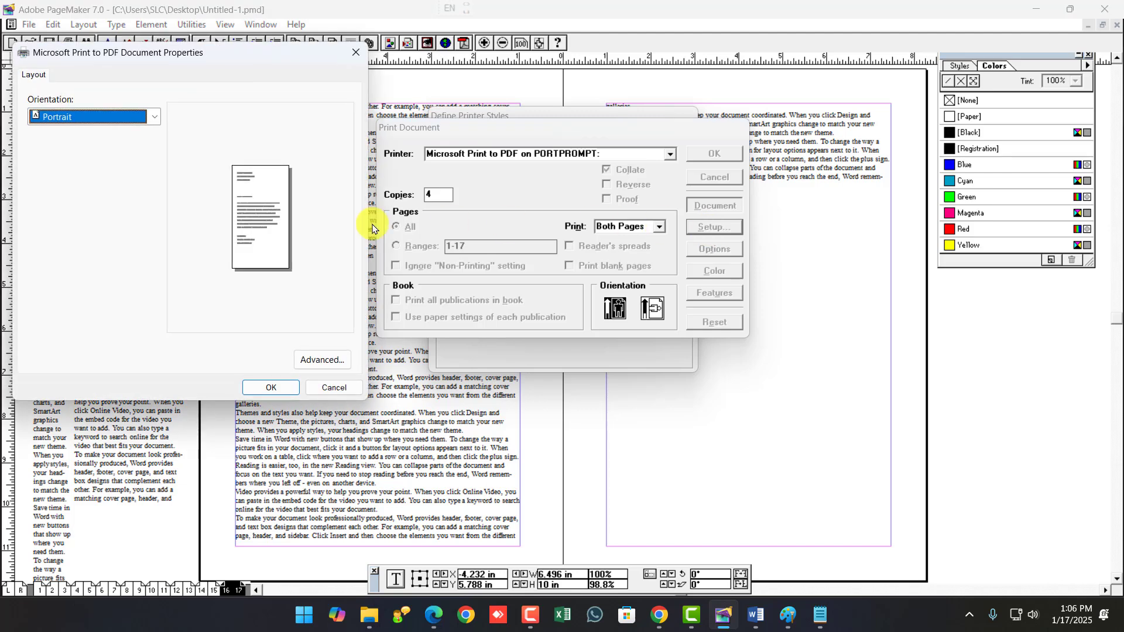
pyautogui.click(271, 386)
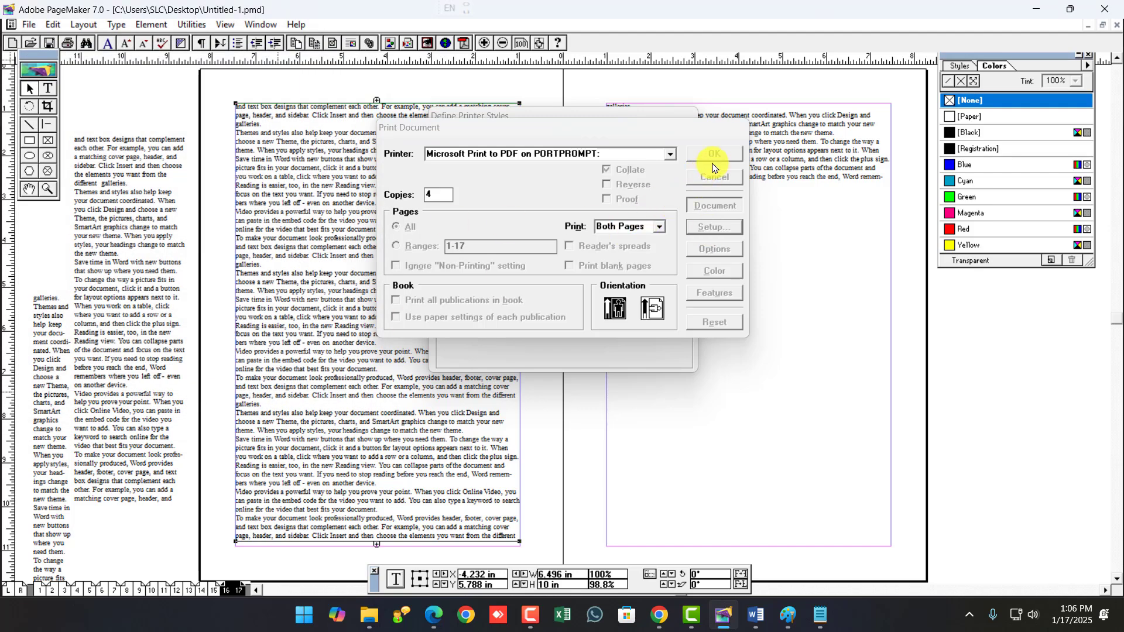
pyautogui.moveTo(643, 127); pyautogui.dragTo(639, 252)
pyautogui.click(700, 276)
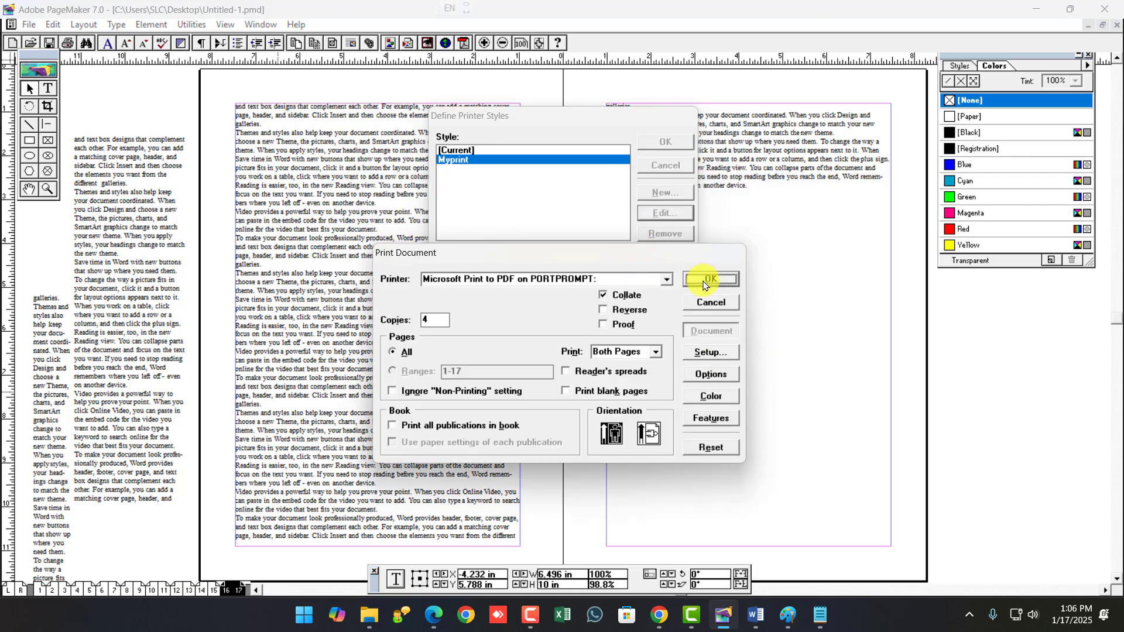
pyautogui.click(703, 285)
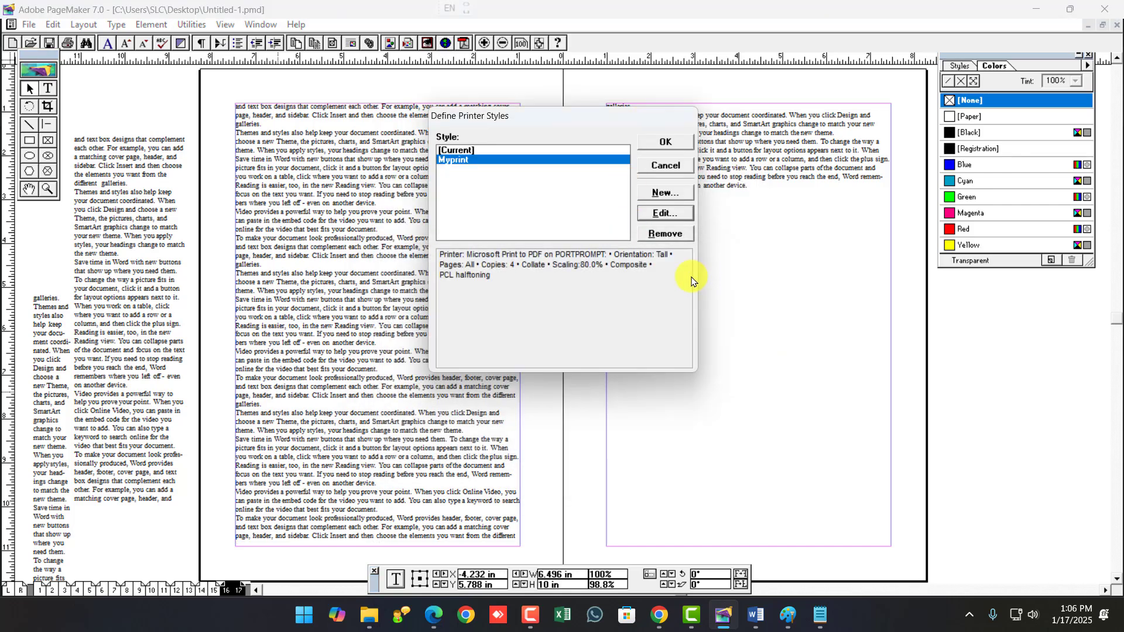
pyautogui.click(651, 147)
# Examine the page range setting for printing the document, and leave without printing.
pyautogui.click(28, 25)
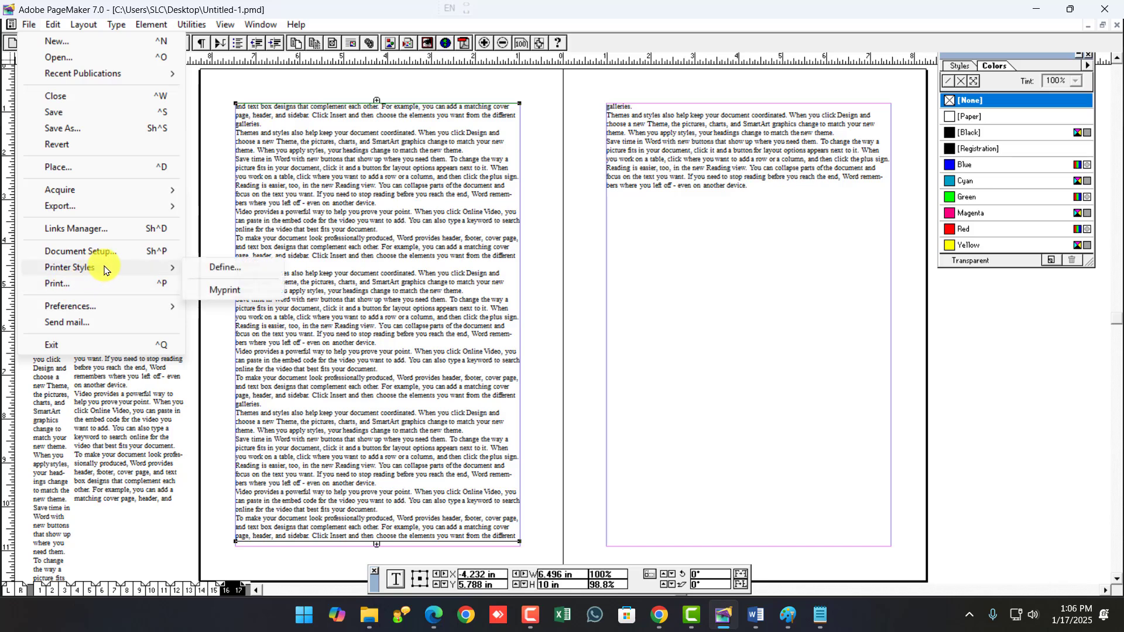
pyautogui.click(88, 284)
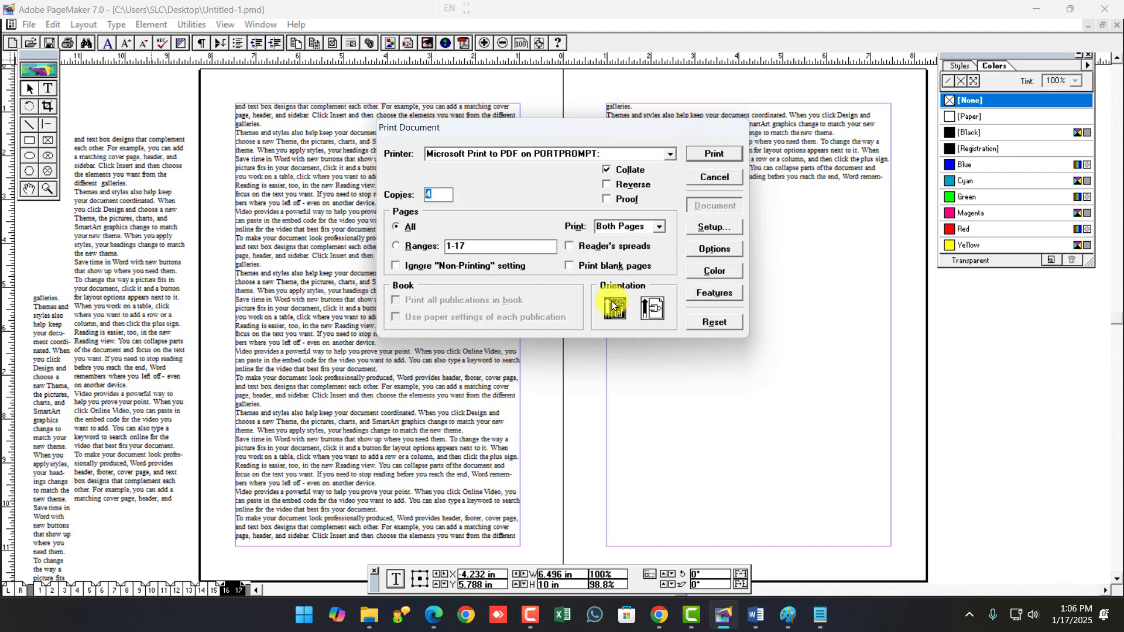
pyautogui.moveTo(502, 250); pyautogui.dragTo(448, 247)
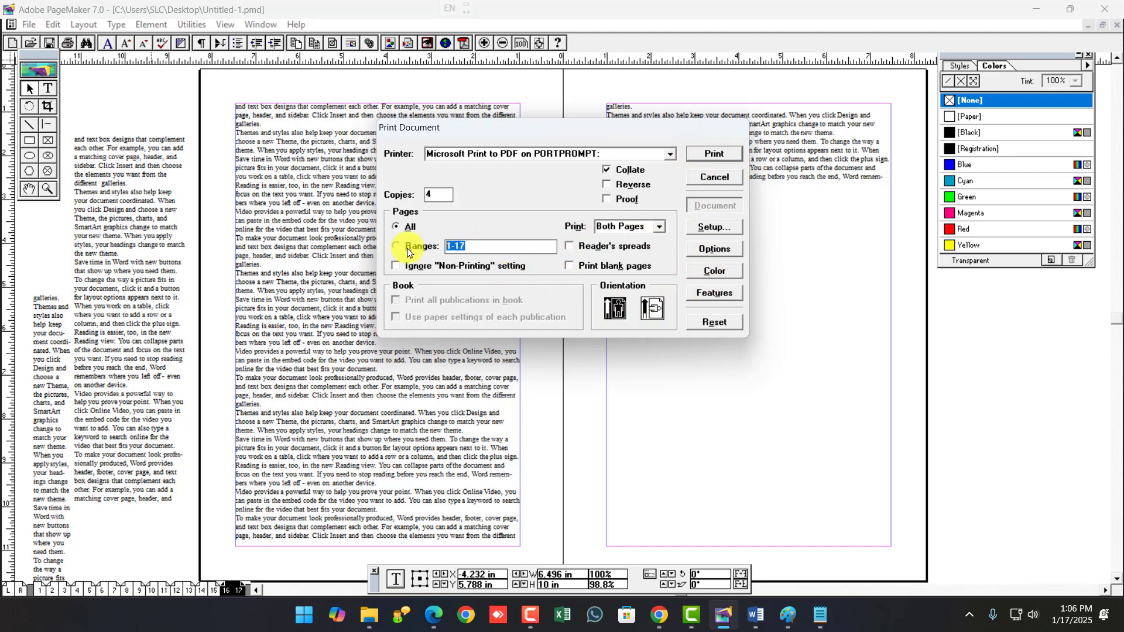
pyautogui.click(715, 177)
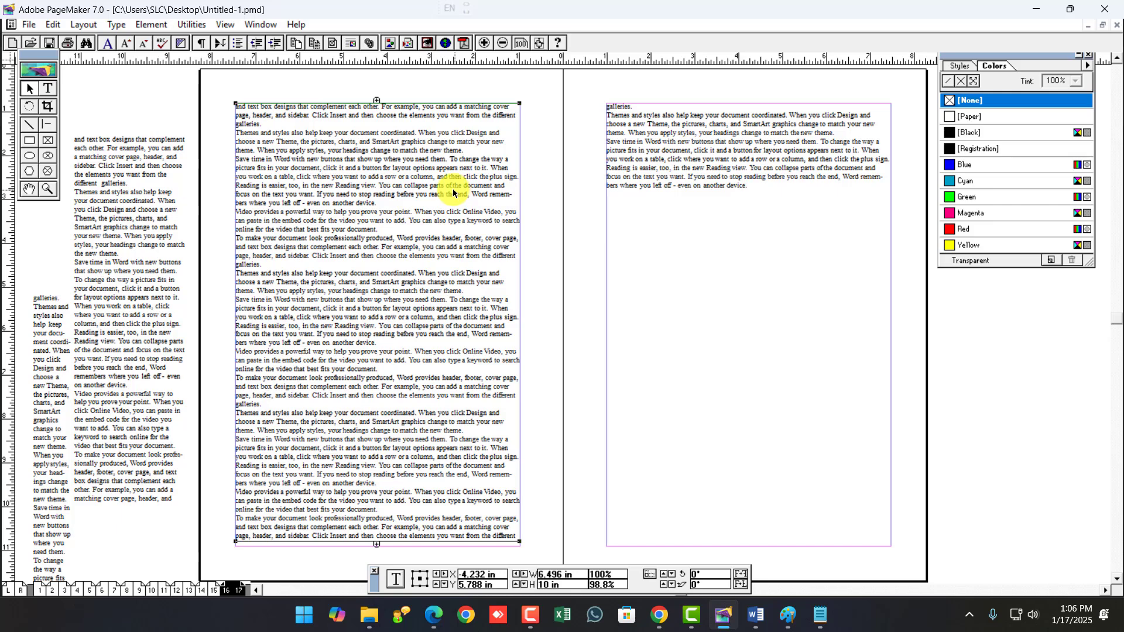
# Examine the measurement unit choices in the general preferences, keep Inches, and leave without applying changes.
pyautogui.click(29, 24)
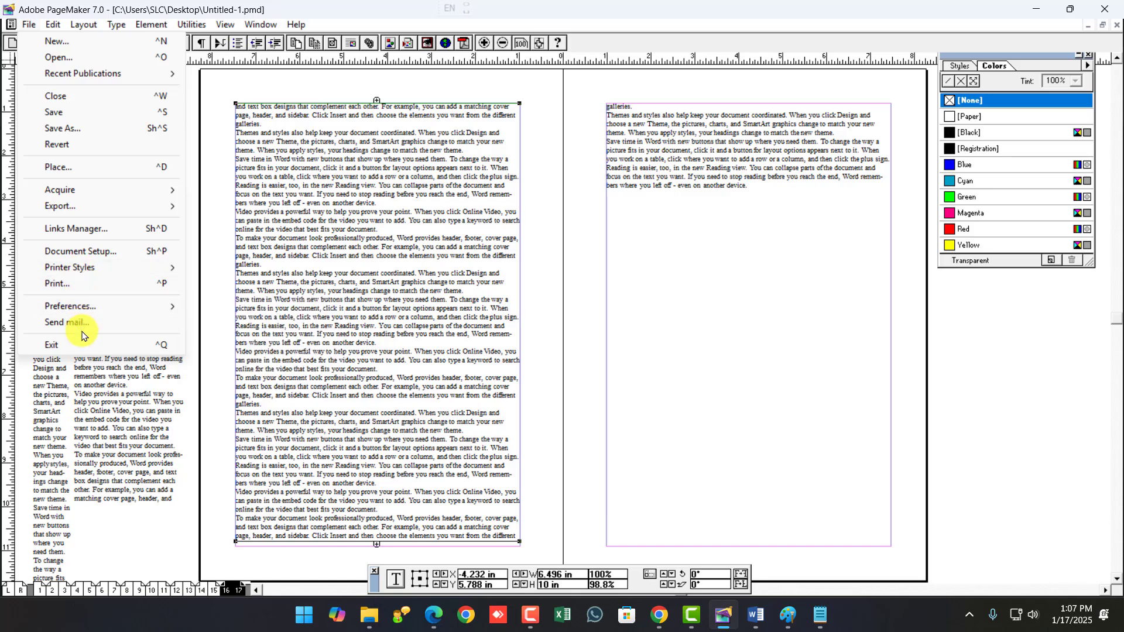
pyautogui.moveTo(75, 305)
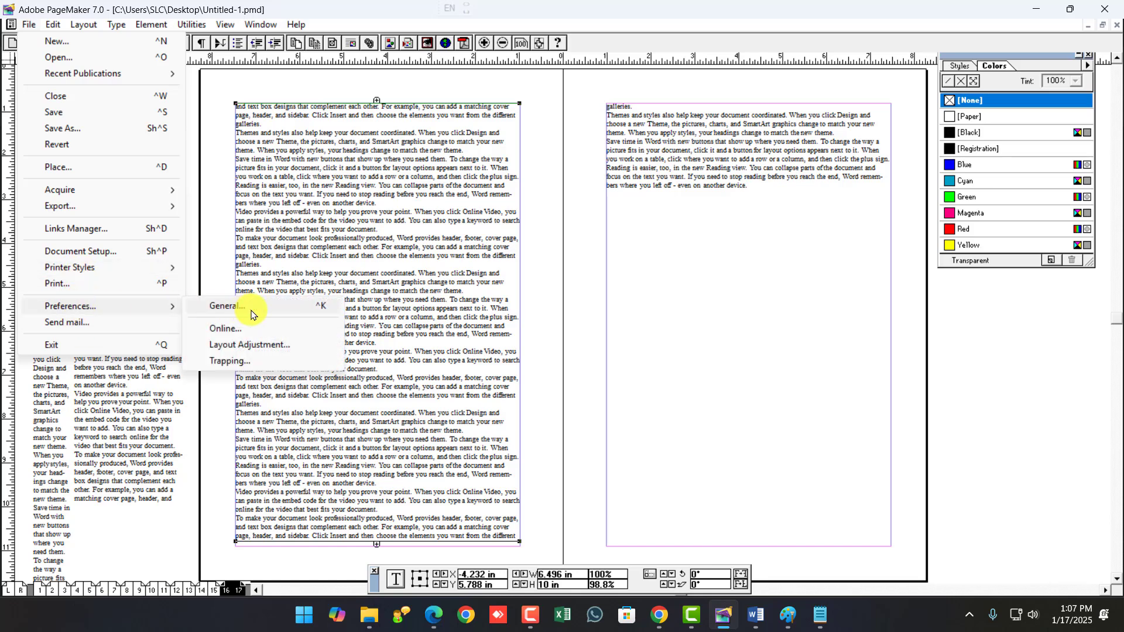
pyautogui.click(232, 308)
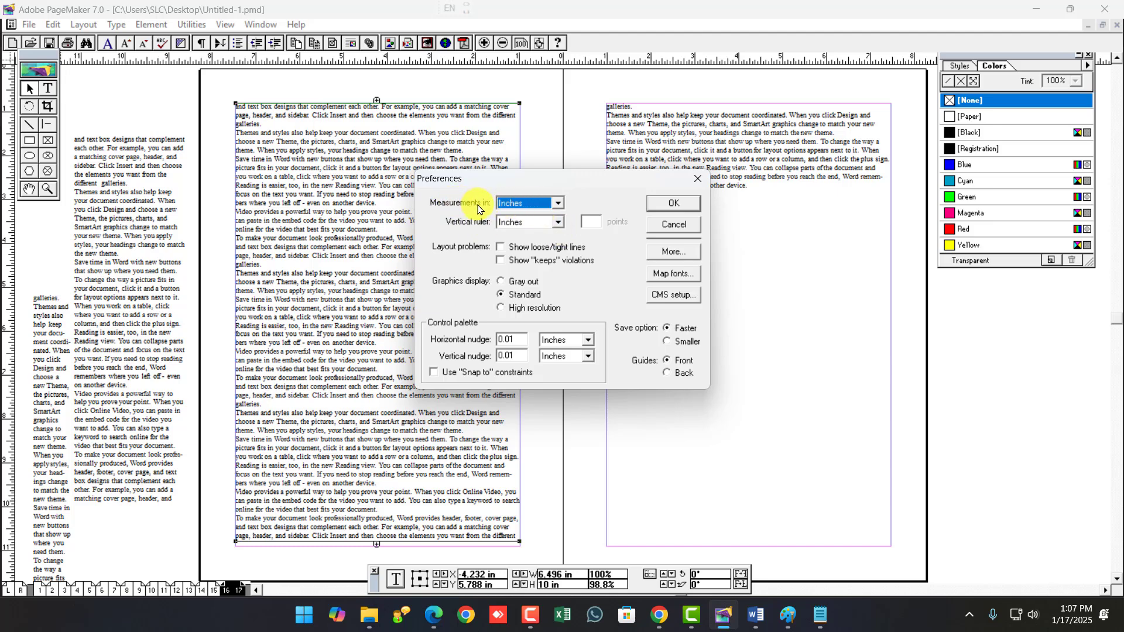
pyautogui.click(541, 205)
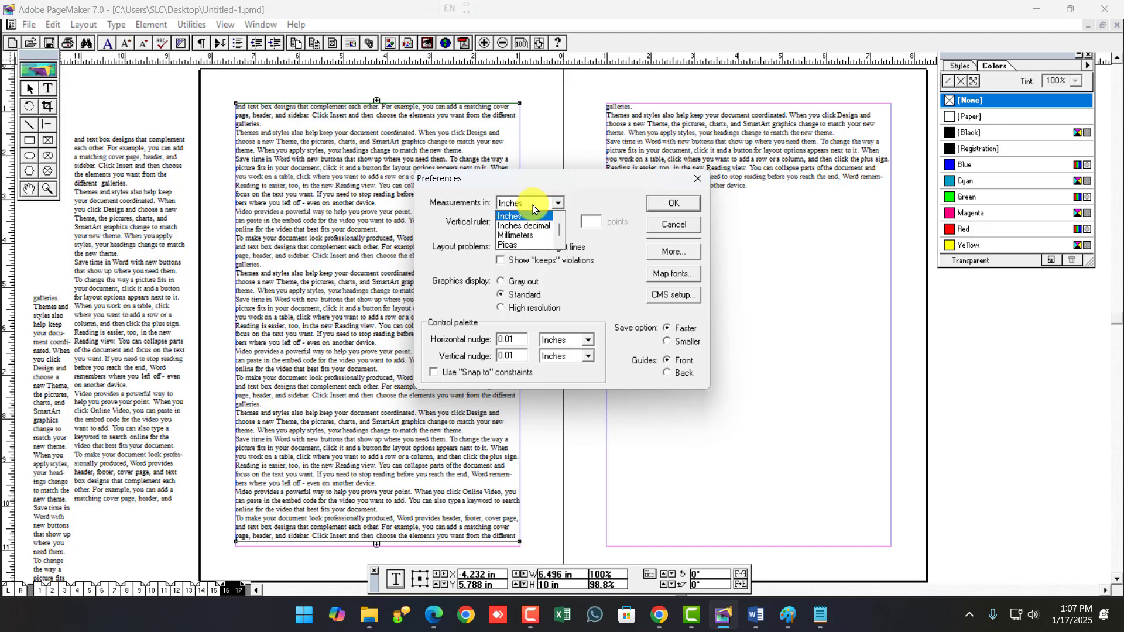
pyautogui.scroll(-1, 523, 241)
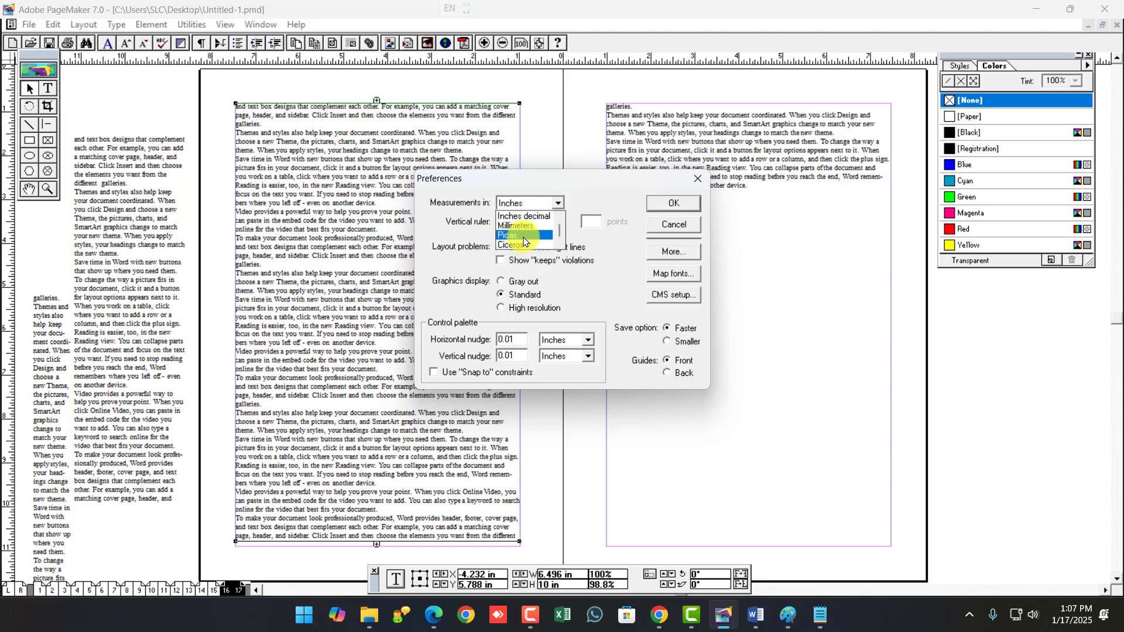
pyautogui.scroll(1, 523, 237)
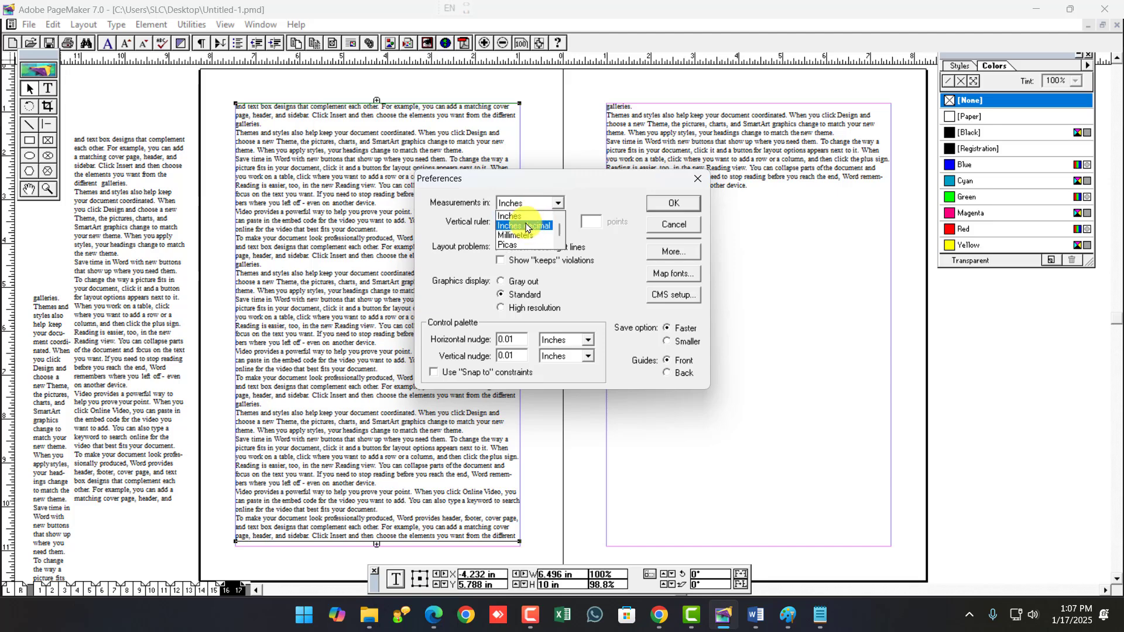
pyautogui.click(516, 218)
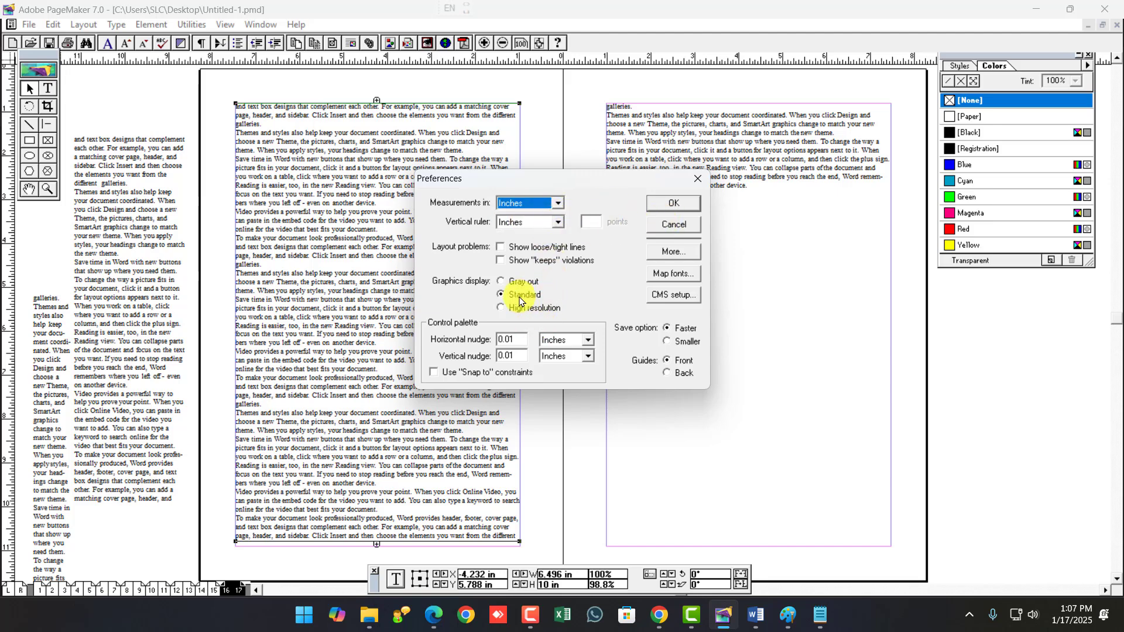
pyautogui.click(671, 233)
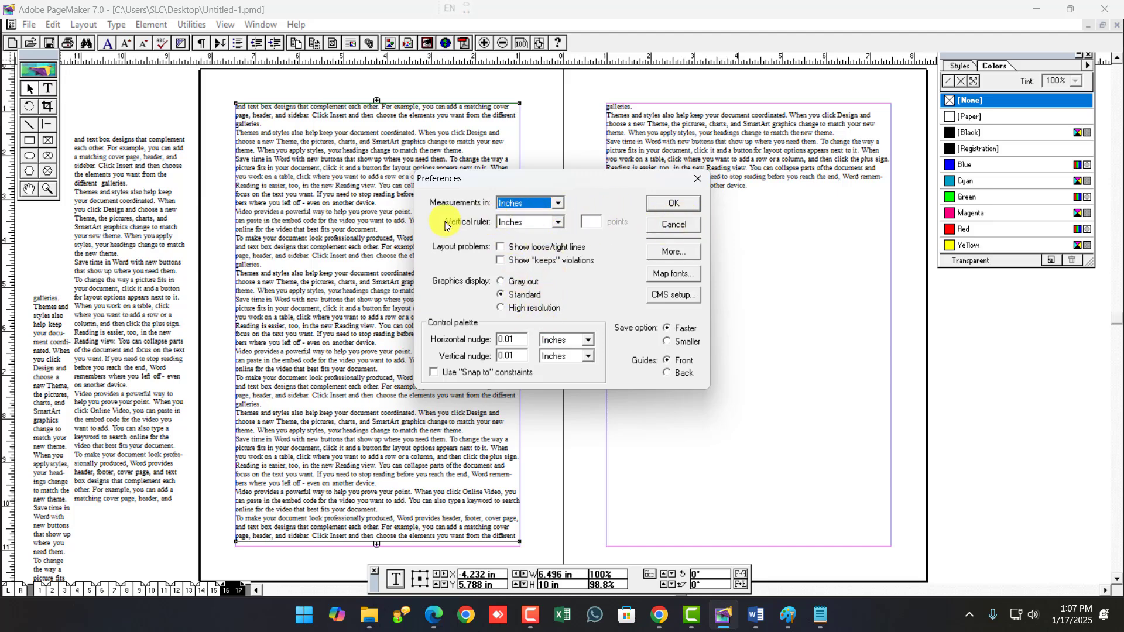
pyautogui.click(673, 224)
# Review the general preferences once more and accept them as they are.
pyautogui.click(26, 24)
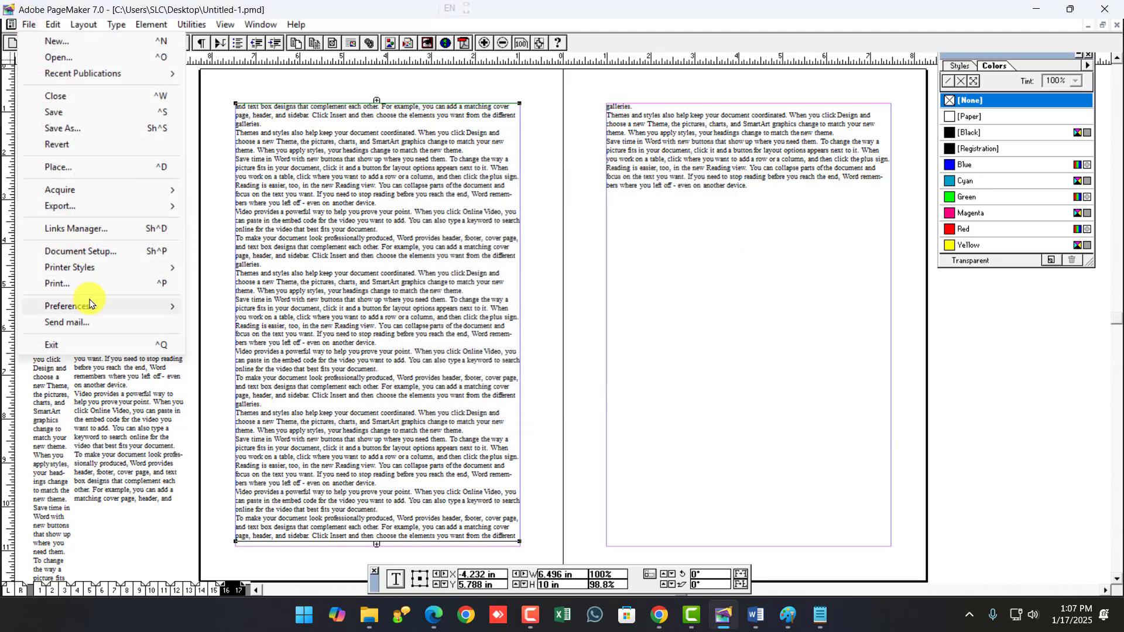
pyautogui.moveTo(90, 306)
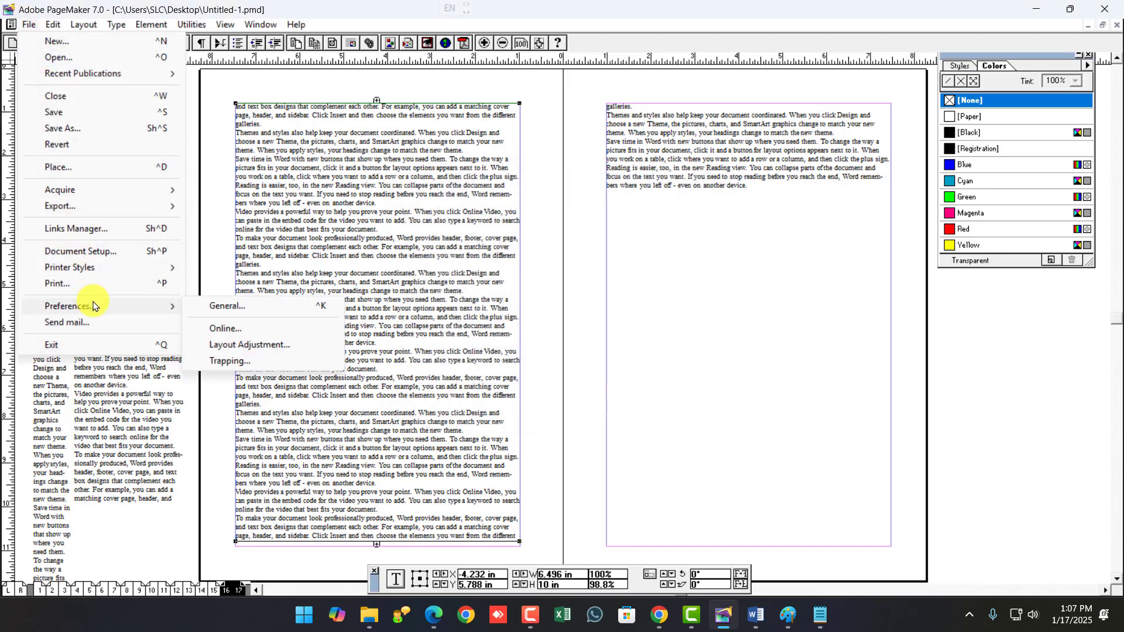
pyautogui.click(229, 306)
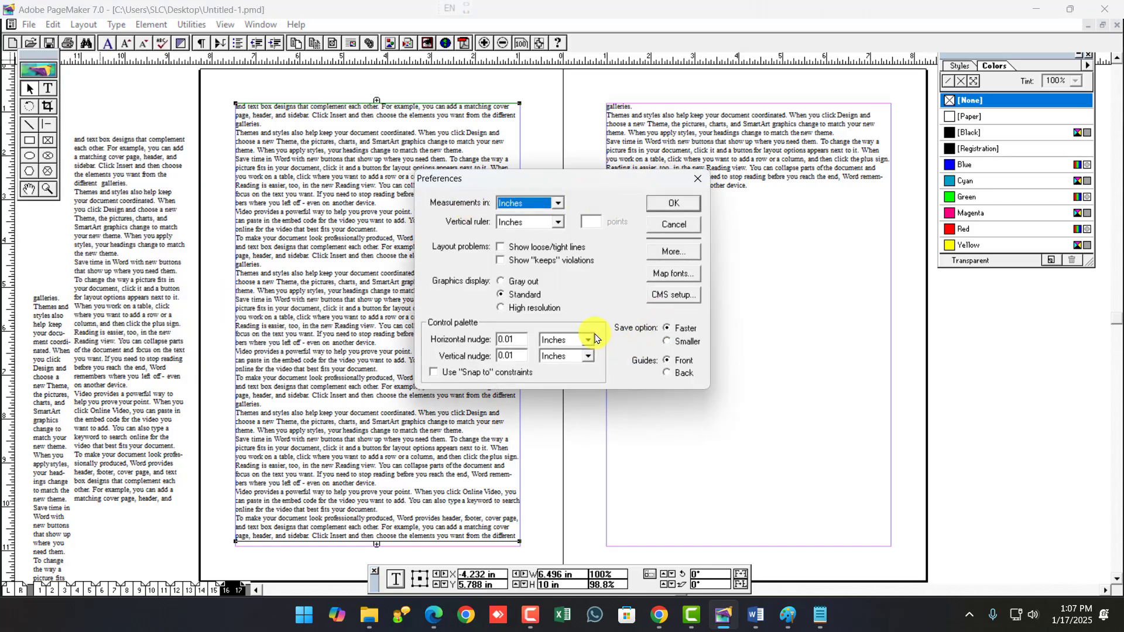
pyautogui.click(673, 203)
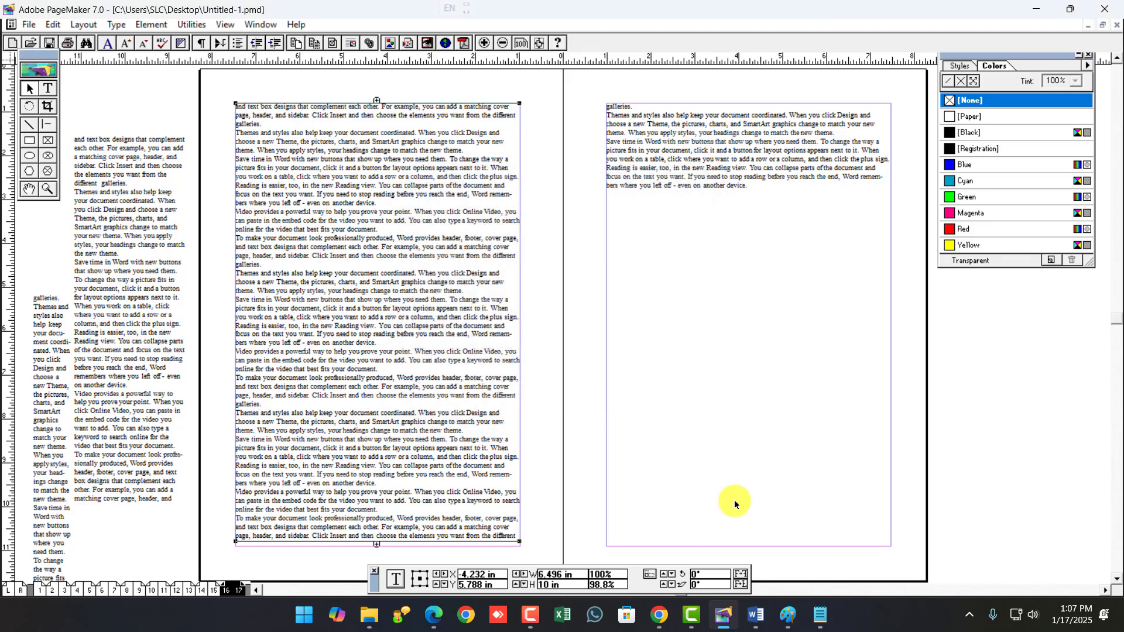
# Switch to the Word topic list and fill in item 8 with "Printer Style".
pyautogui.click(759, 616)
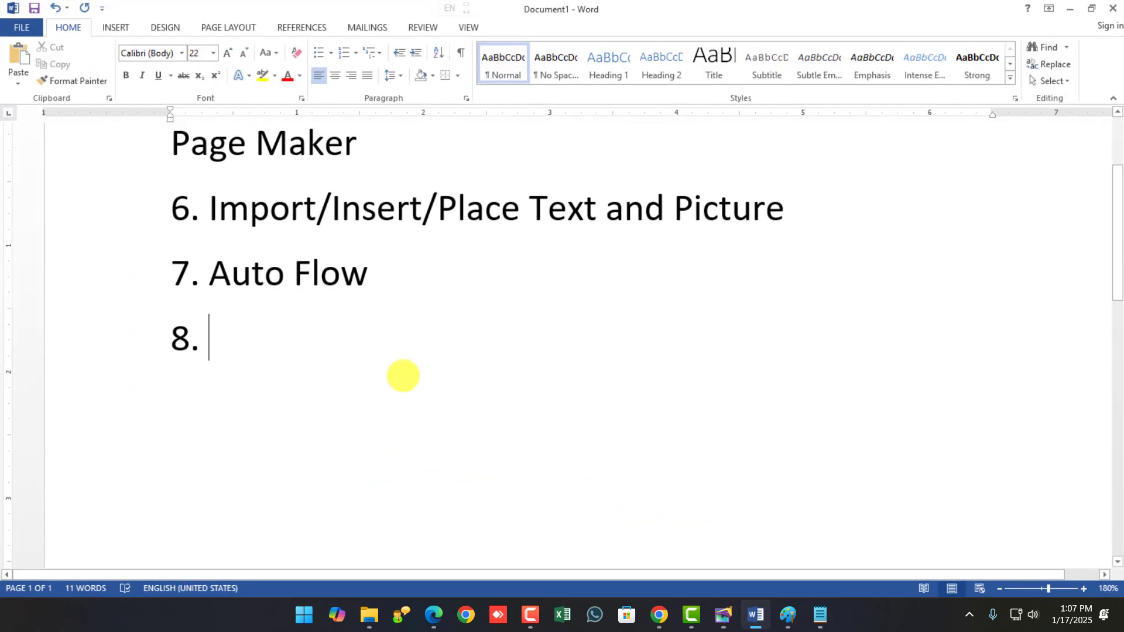
pyautogui.write('P')
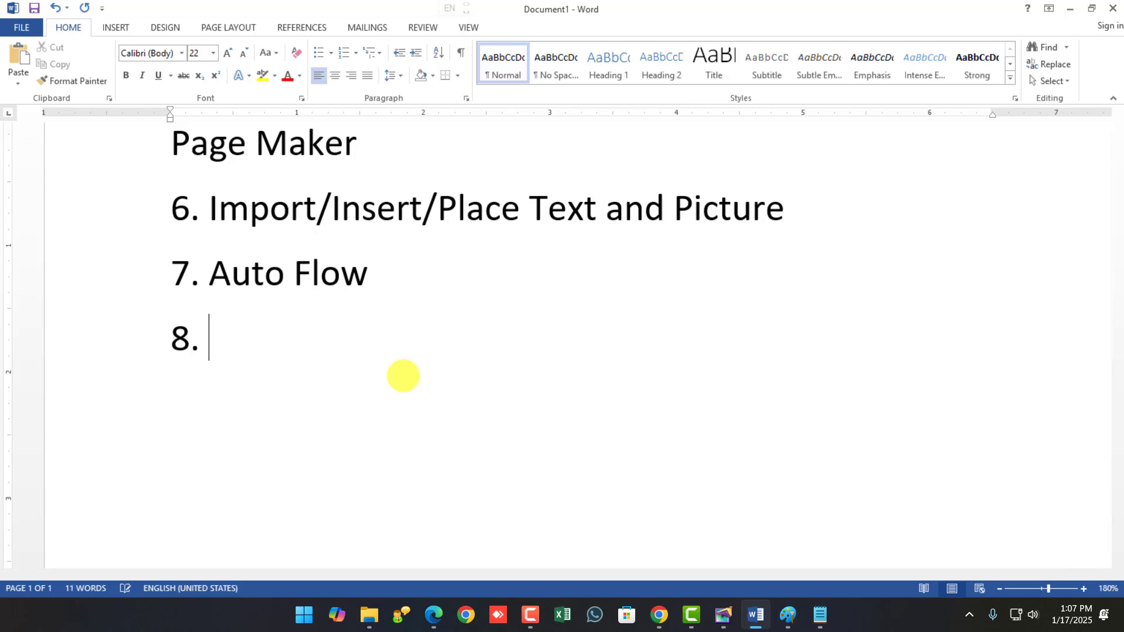
pyautogui.write('rinte')
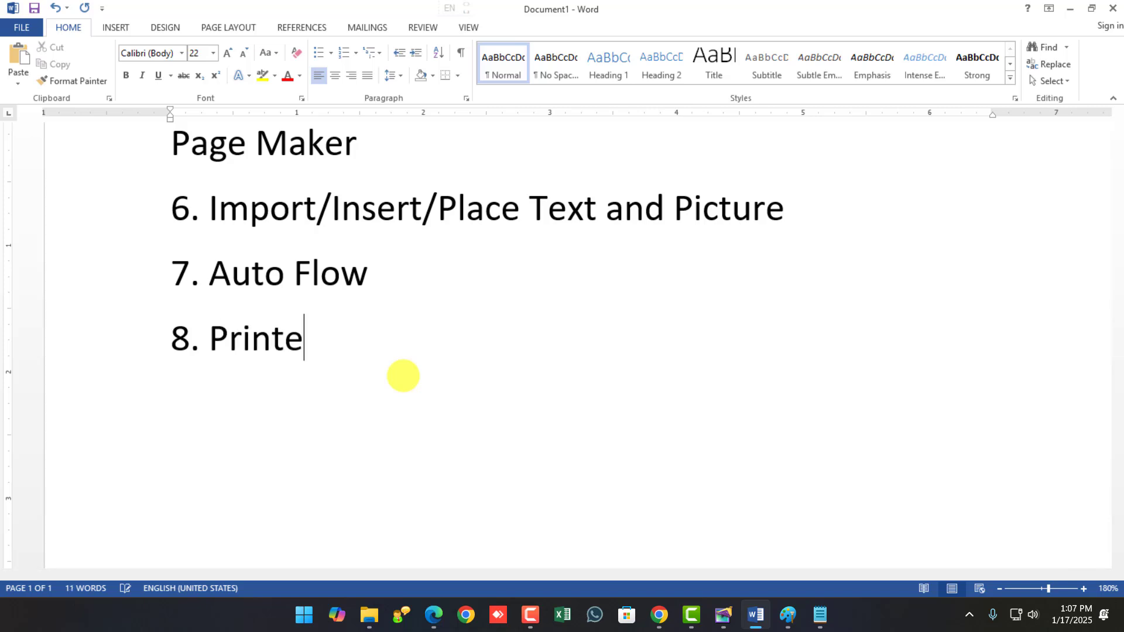
pyautogui.write('r Style')
pyautogui.press('Return')
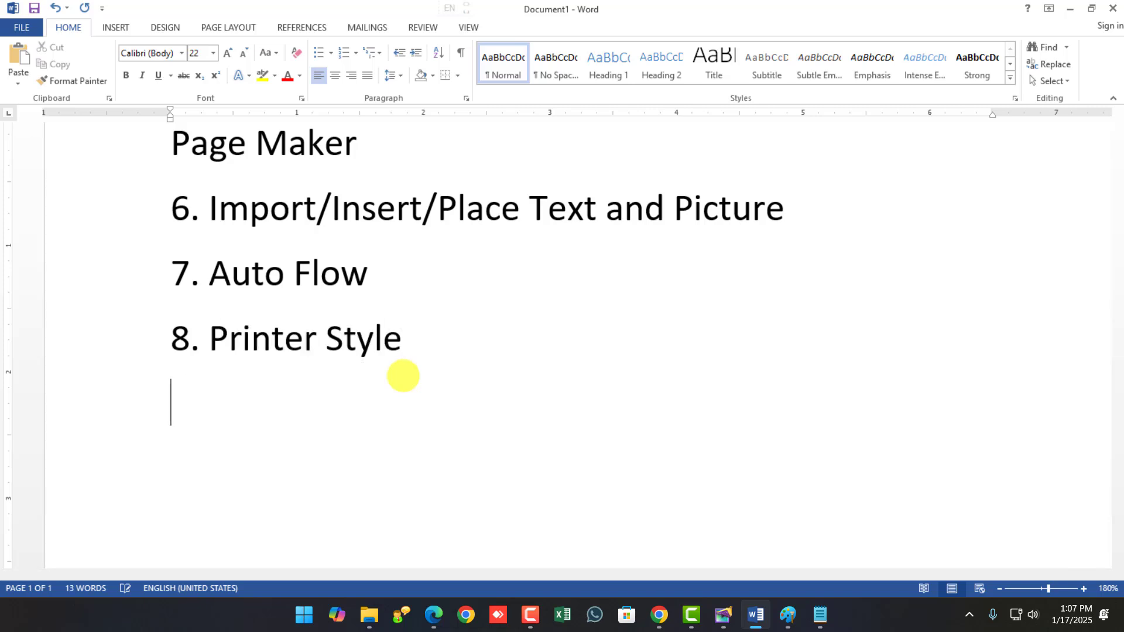
# Add the item "9. Print" to the topic list, followed by a new line.
pyautogui.write('9. Oru')
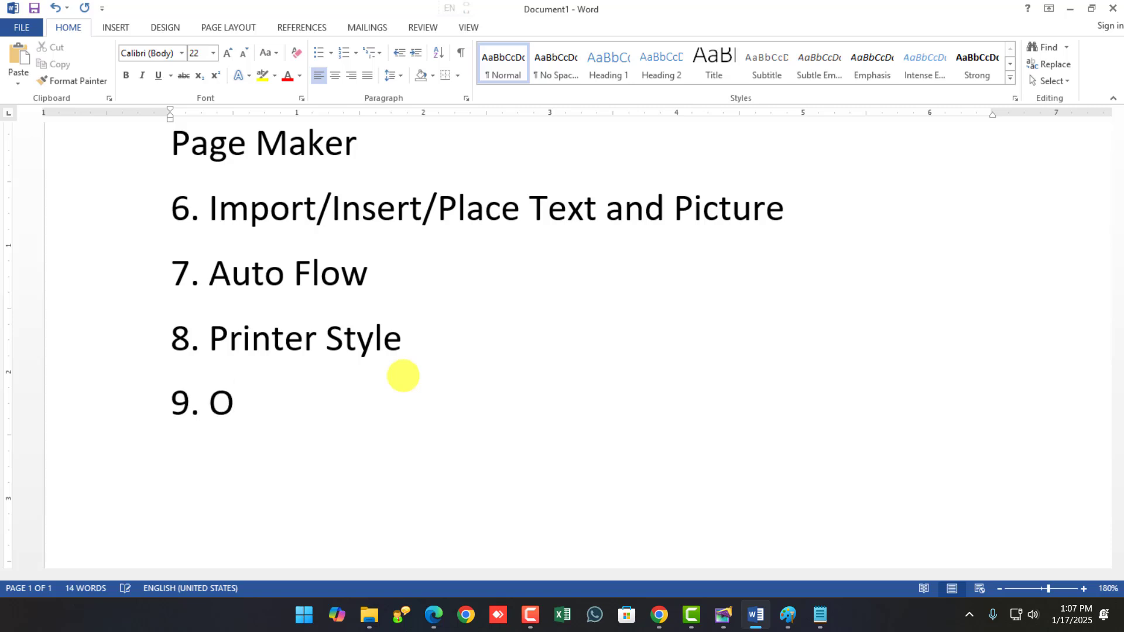
pyautogui.press('BackSpace')
pyautogui.press('BackSpace')
pyautogui.press('BackSpace')
pyautogui.write('Print')
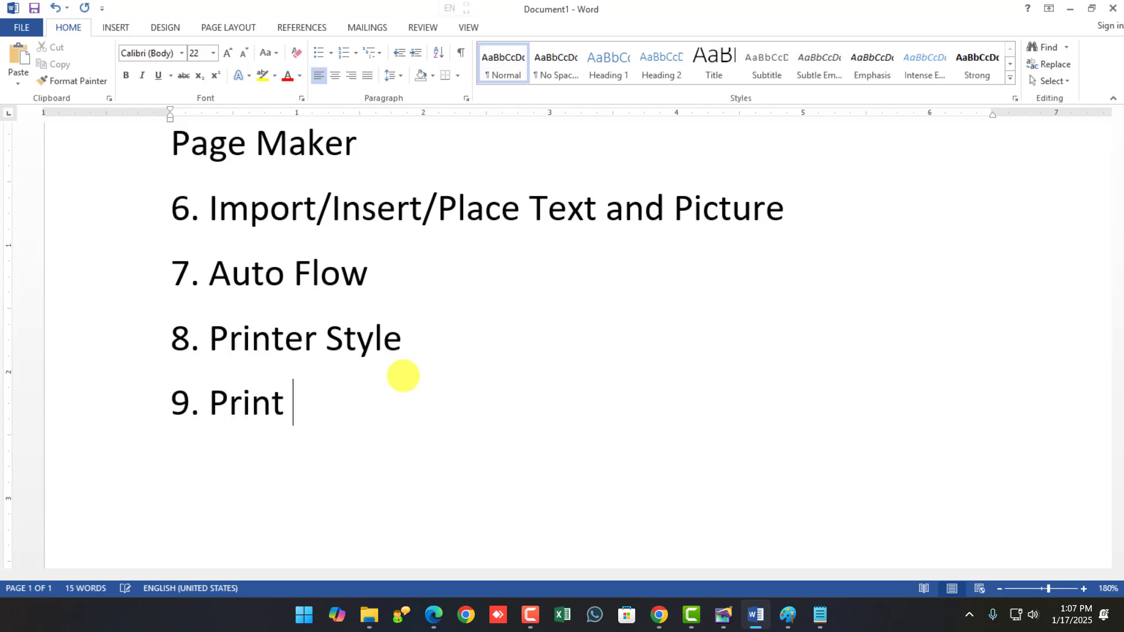
pyautogui.press('BackSpace')
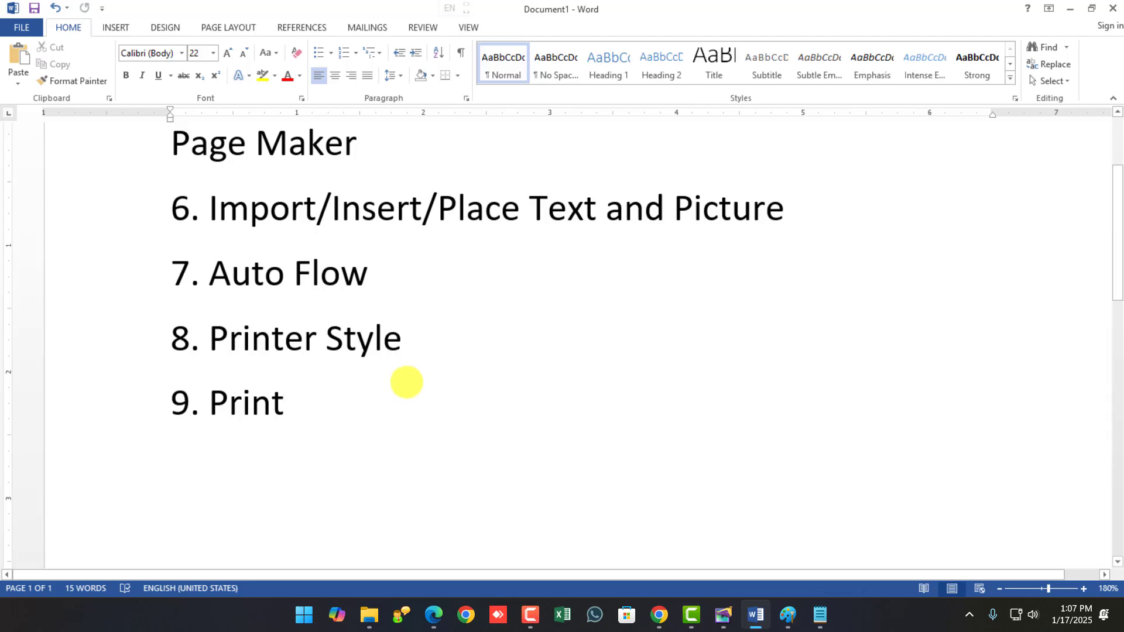
pyautogui.press('Return')
pyautogui.scroll(1, 392, 398)
# Check PageMaker's editing commands, and add the item "10. Revert, Paste Multiple, Paste Special," to the Word topic list.
pyautogui.hotkey('alt', 'Tab')
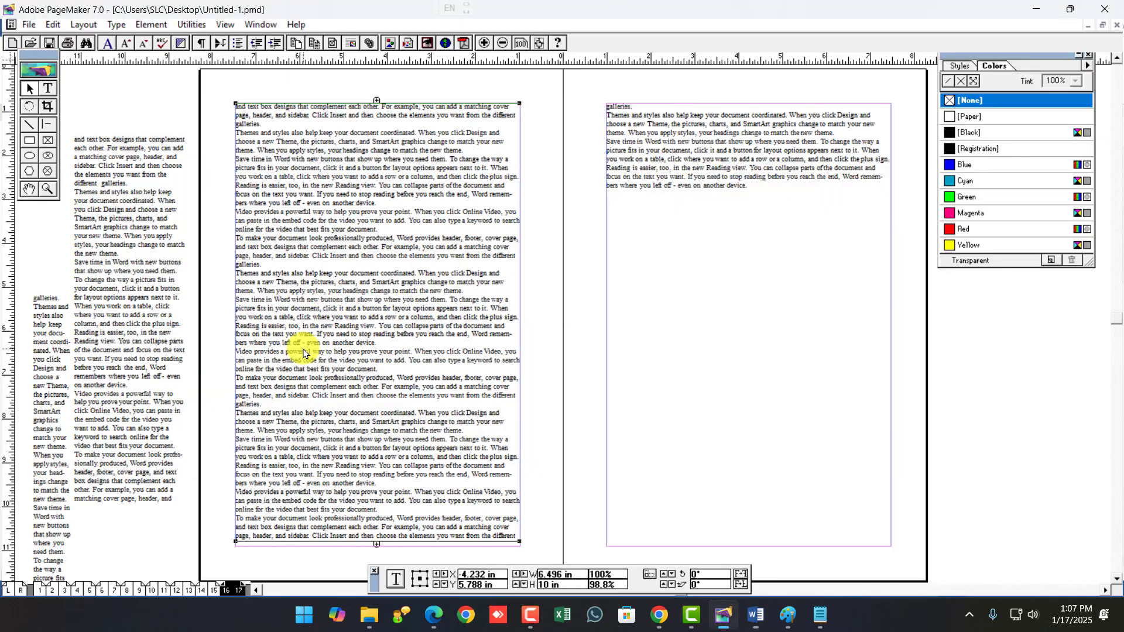
pyautogui.click(53, 26)
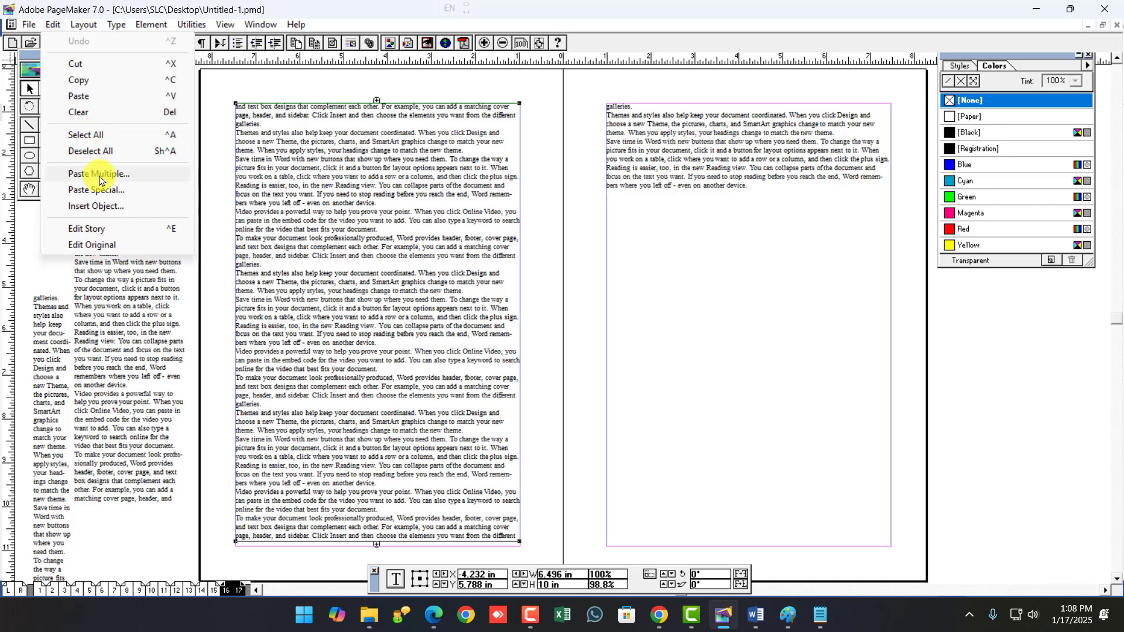
pyautogui.hotkey('alt', 'Tab')
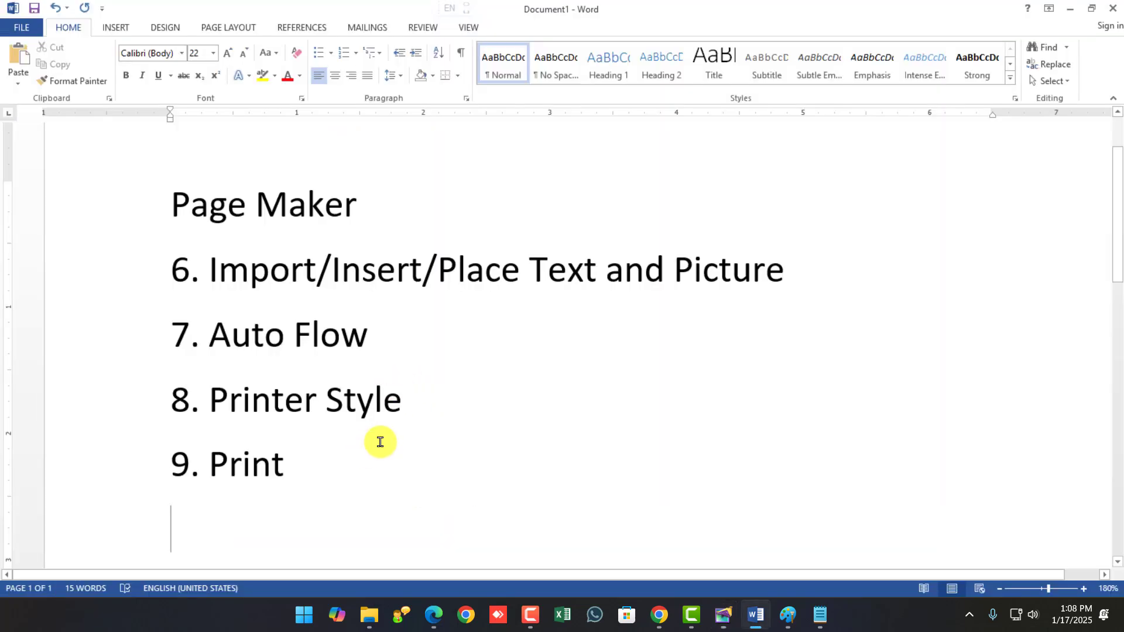
pyautogui.write('0')
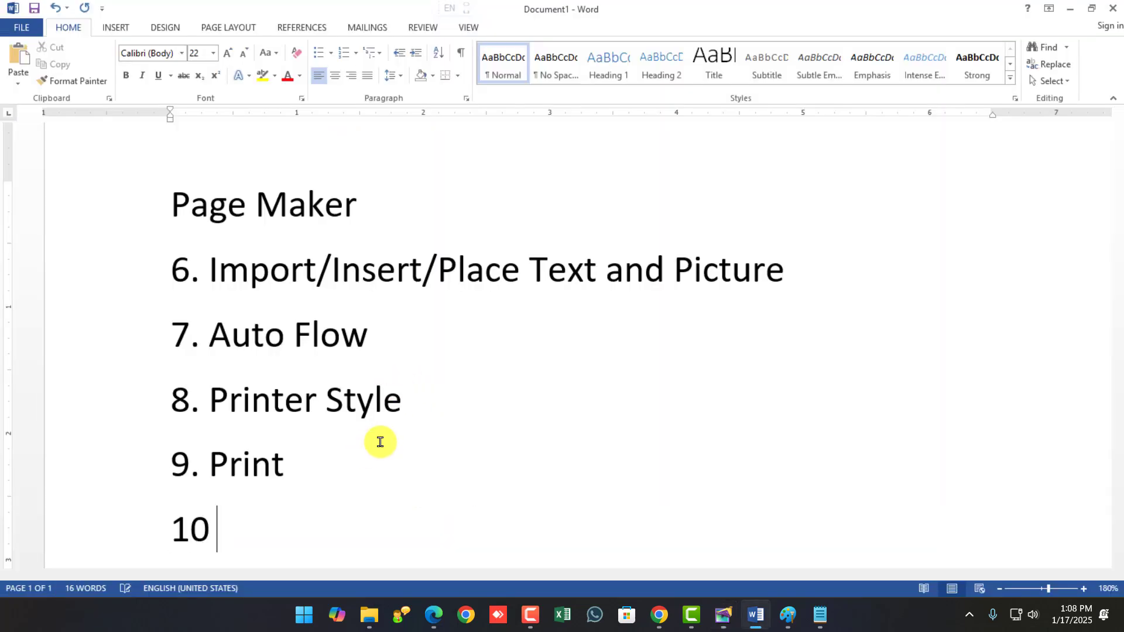
pyautogui.write('. Revert, Paste Multiple')
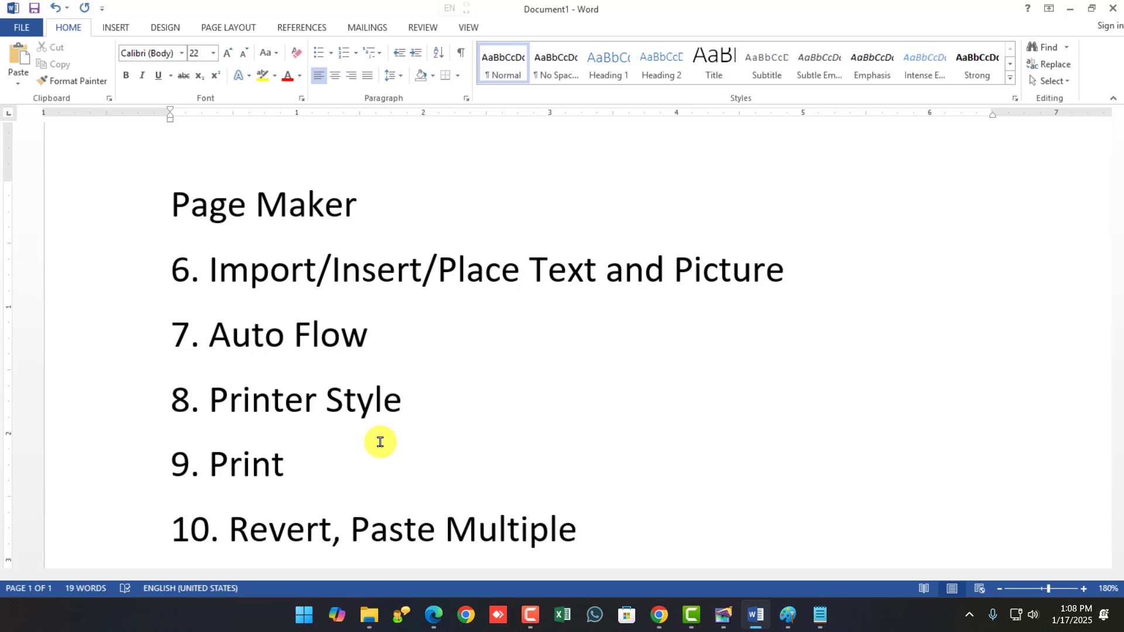
pyautogui.scroll(-2, 380, 442)
pyautogui.write('.')
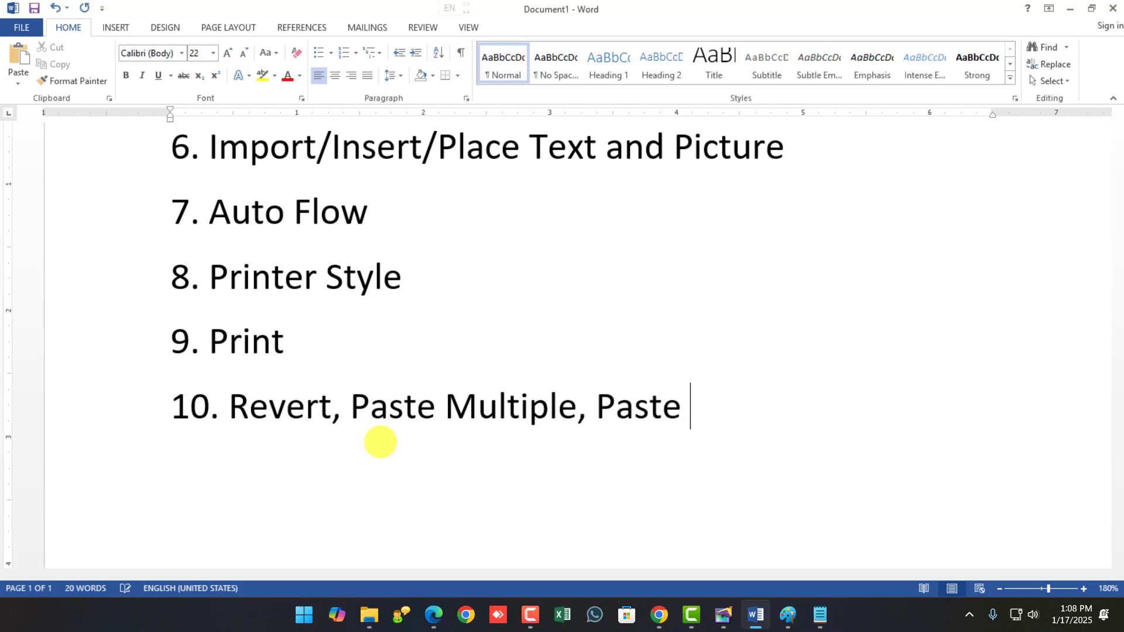
pyautogui.write(' Paste Special,')
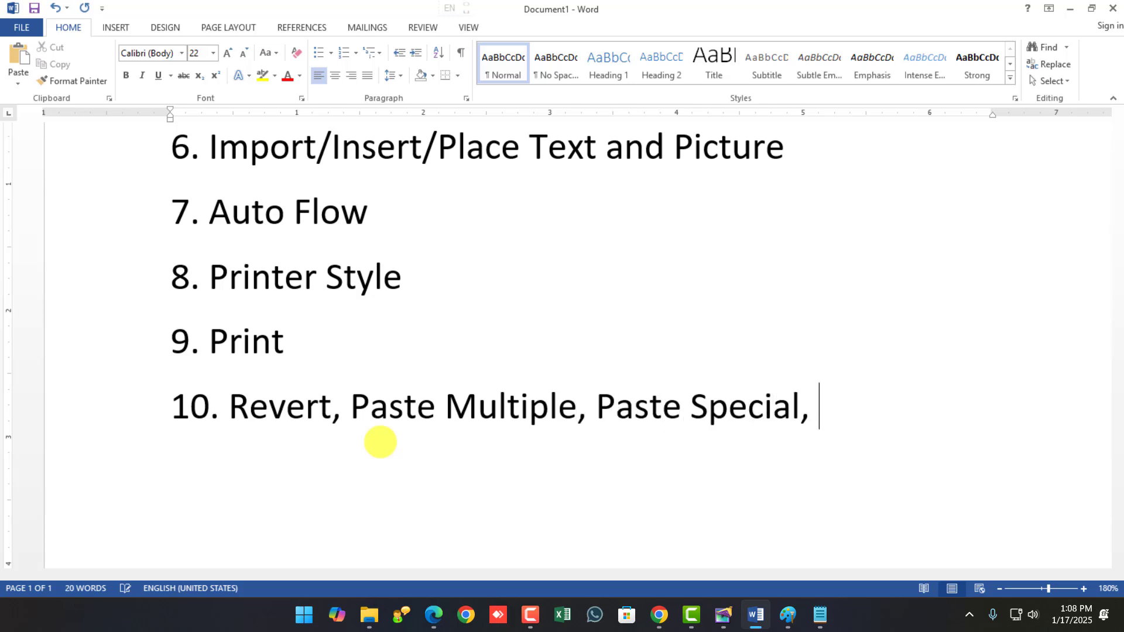
# Switch to PageMaker and save the current publication.
pyautogui.hotkey('alt', 'Tab')
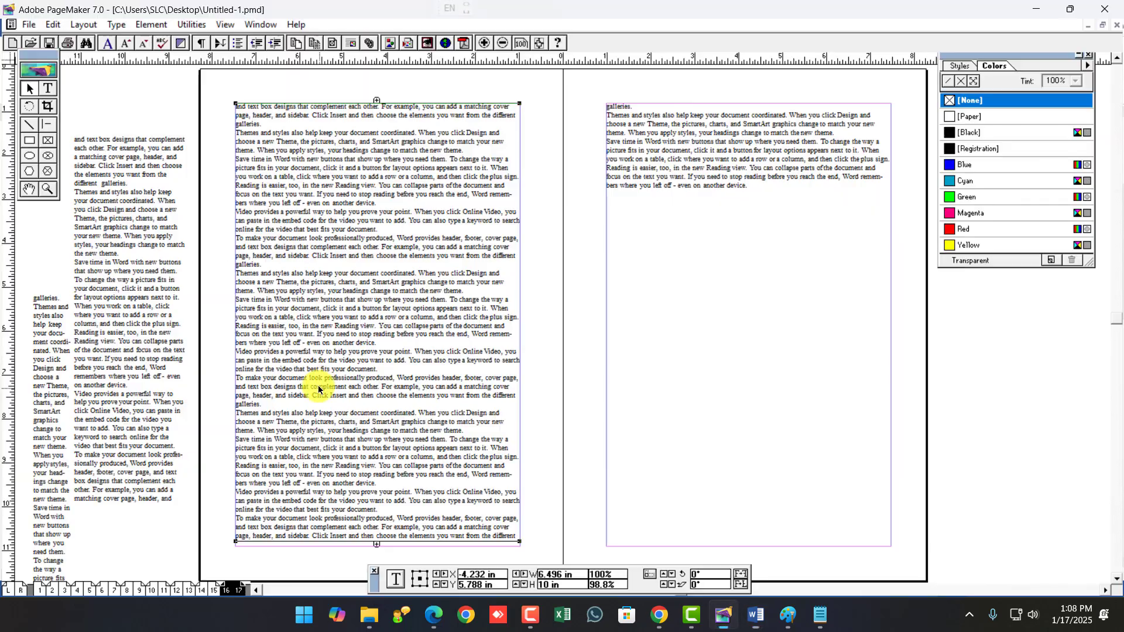
pyautogui.click(28, 24)
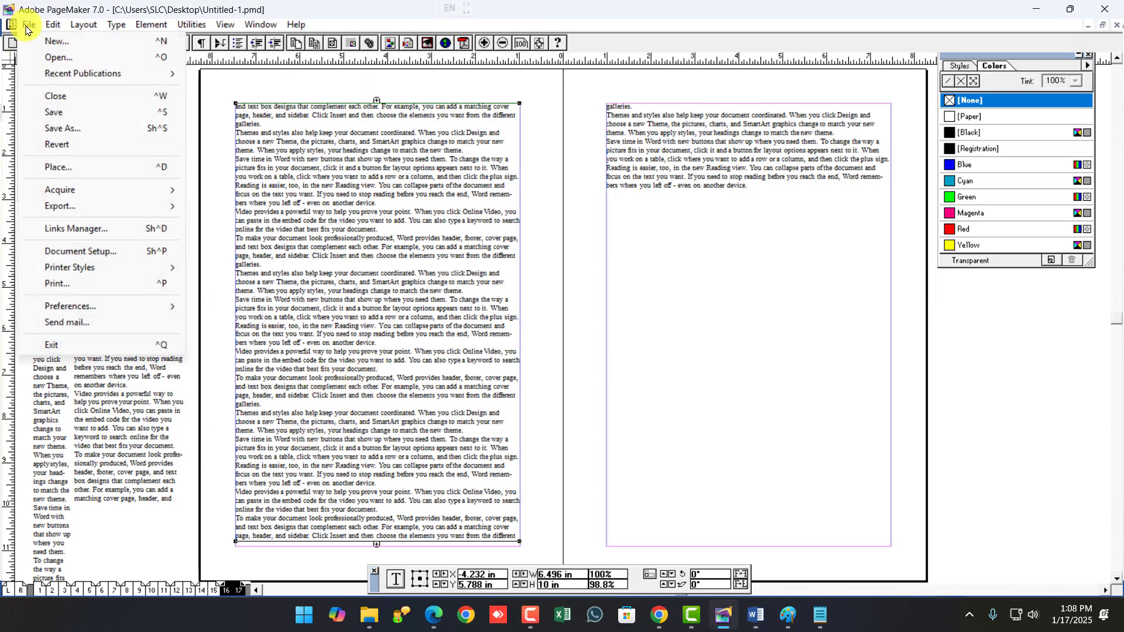
pyautogui.click(66, 112)
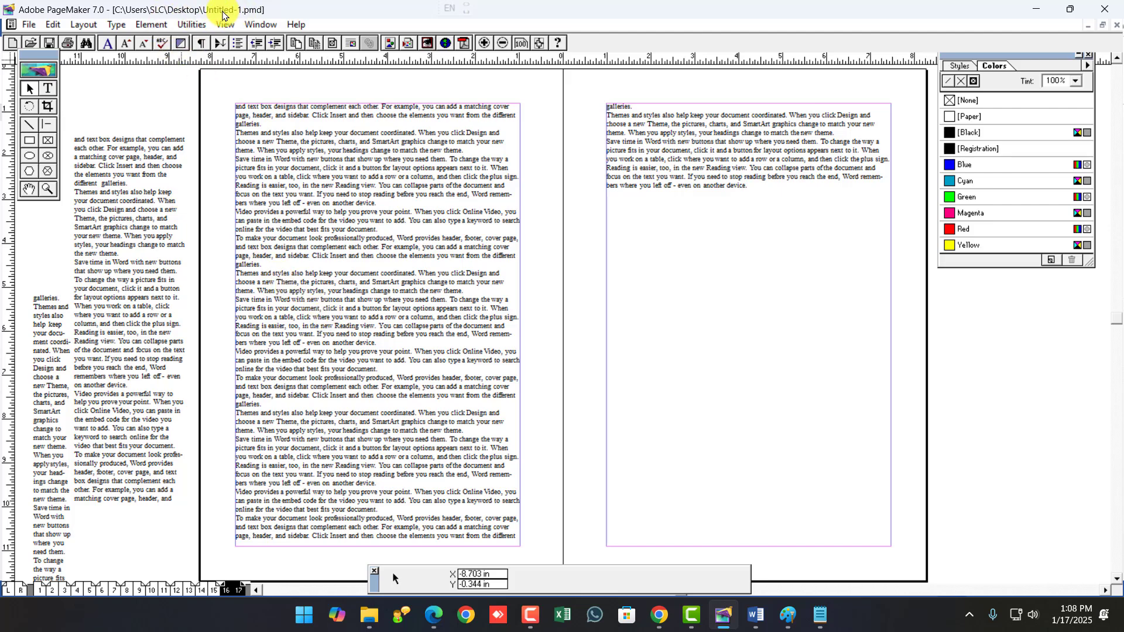
# Insert two pages after the current spread and draw a hexagon about 2.47 by 2 in on page 18.
pyautogui.rightClick(238, 589)
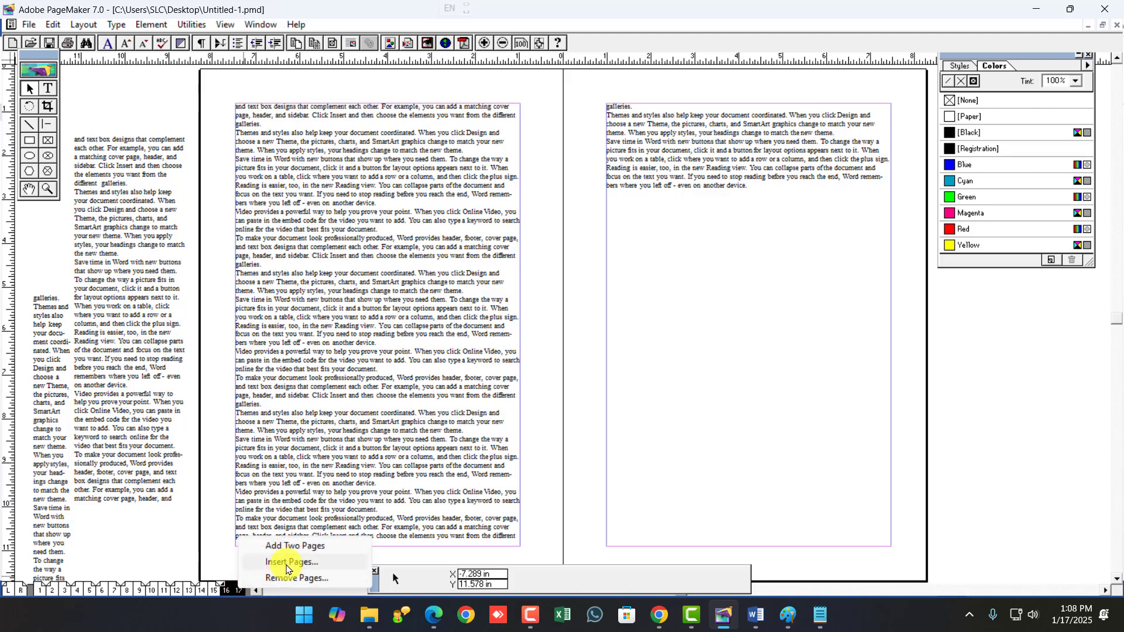
pyautogui.click(287, 566)
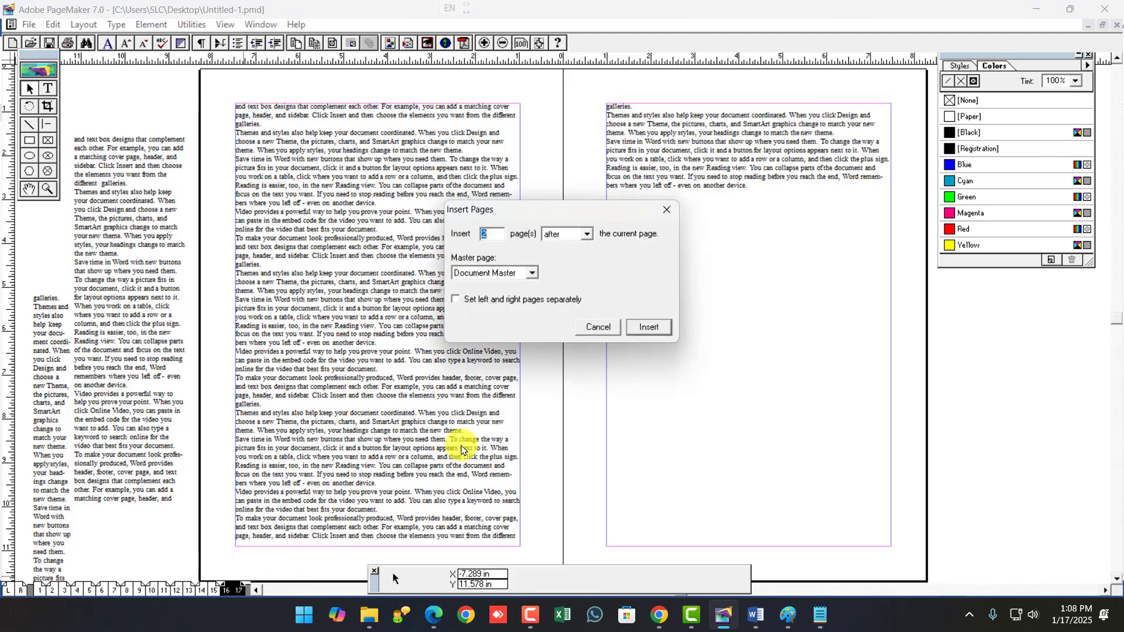
pyautogui.click(646, 395)
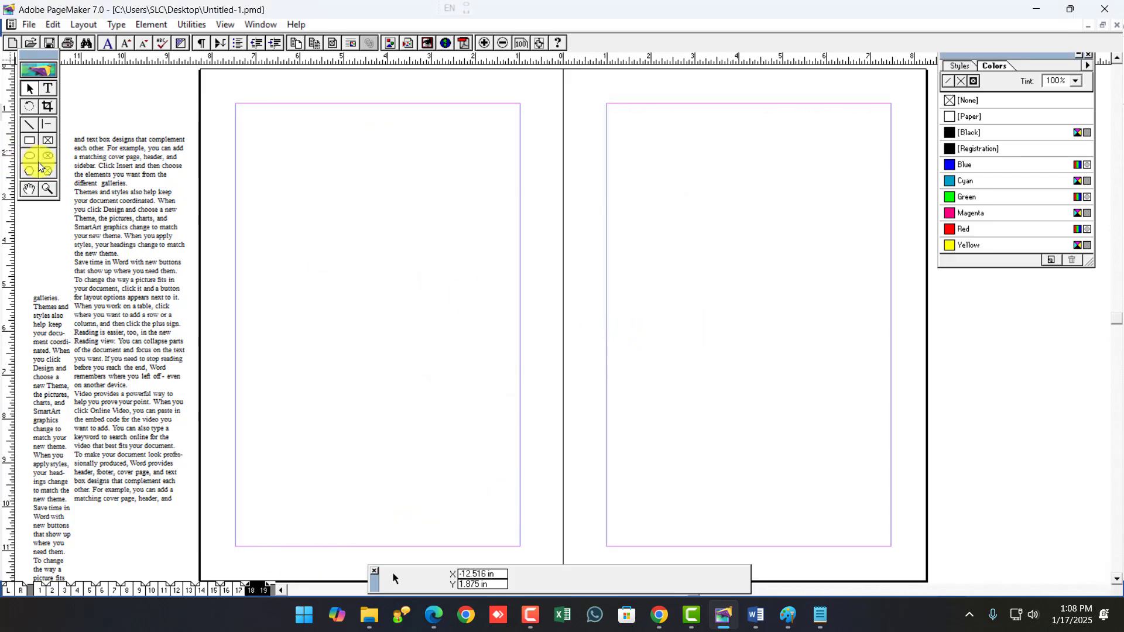
pyautogui.click(31, 144)
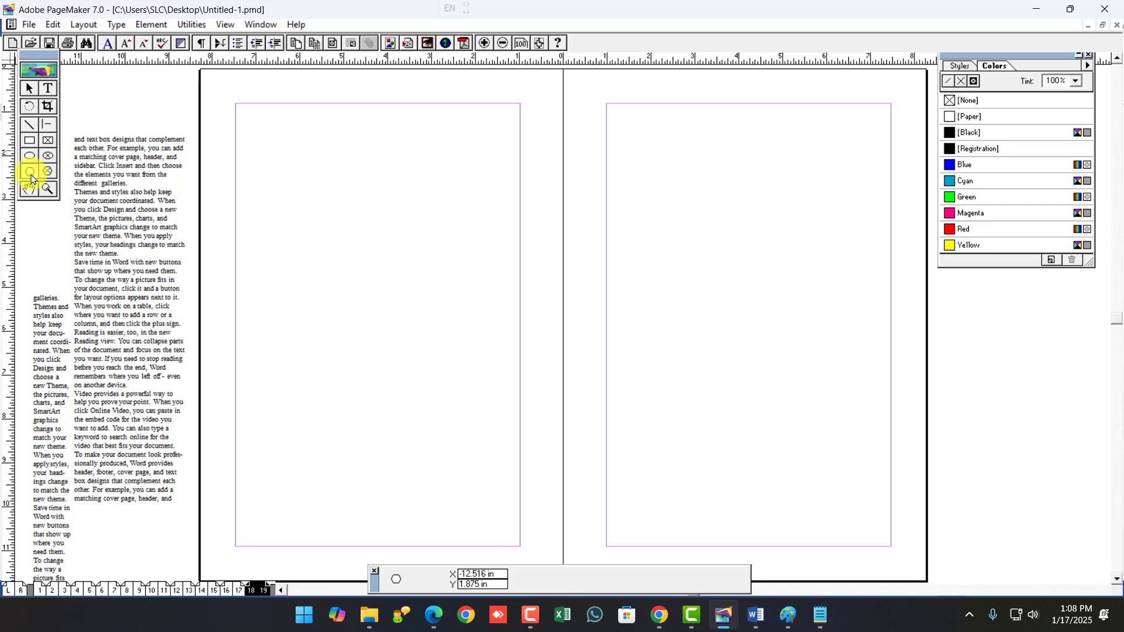
pyautogui.moveTo(329, 198); pyautogui.dragTo(436, 286)
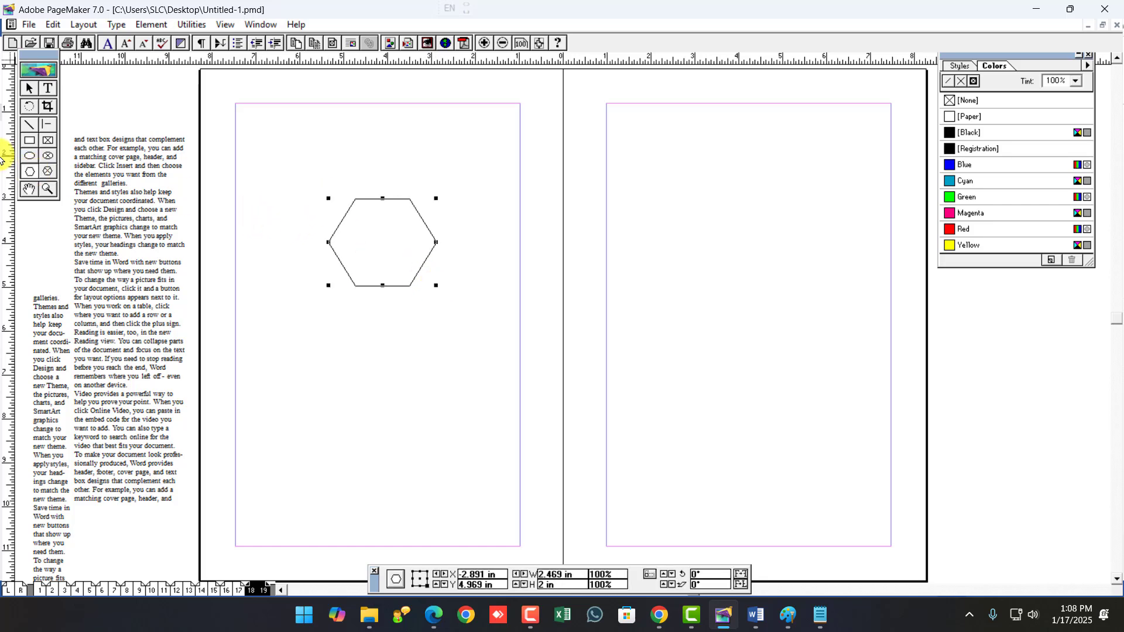
# Set the polygon to 7 sides with a 42% star inset and draw a star about 2.23 by 2.09 in below the hexagon.
pyautogui.doubleClick(30, 171)
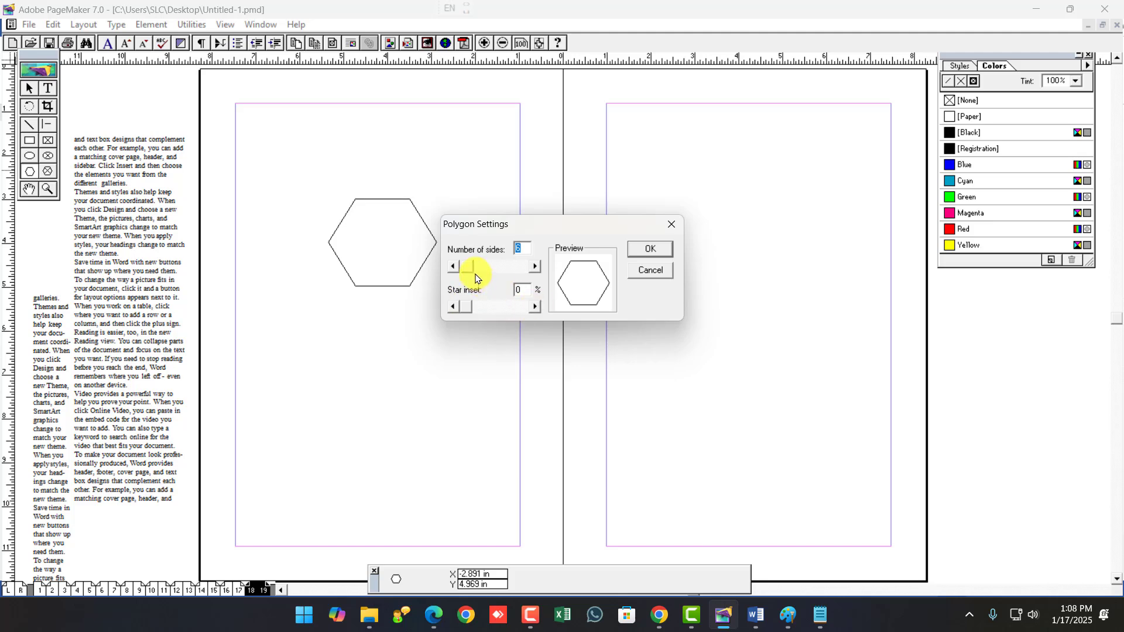
pyautogui.click(534, 267)
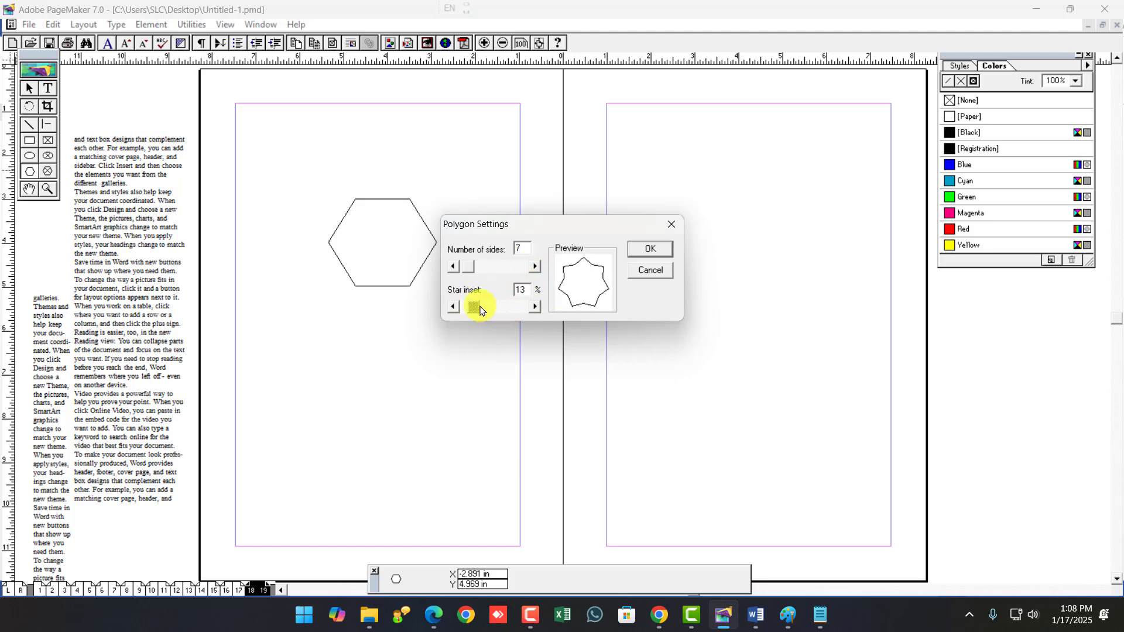
pyautogui.moveTo(476, 306); pyautogui.dragTo(490, 307)
pyautogui.click(649, 252)
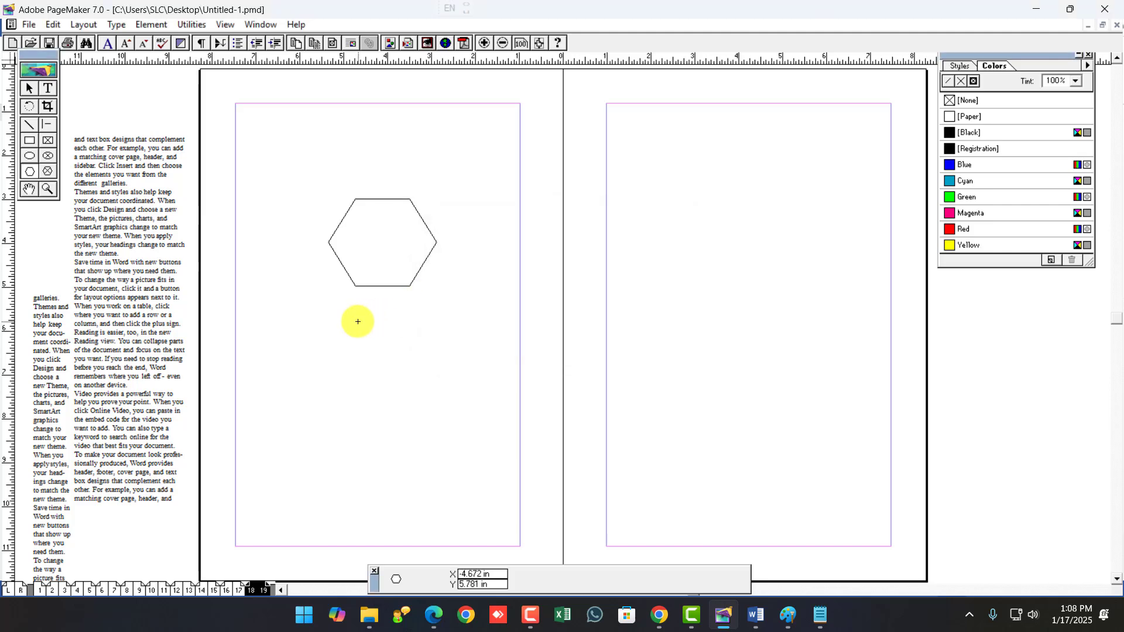
pyautogui.moveTo(339, 319); pyautogui.dragTo(436, 410)
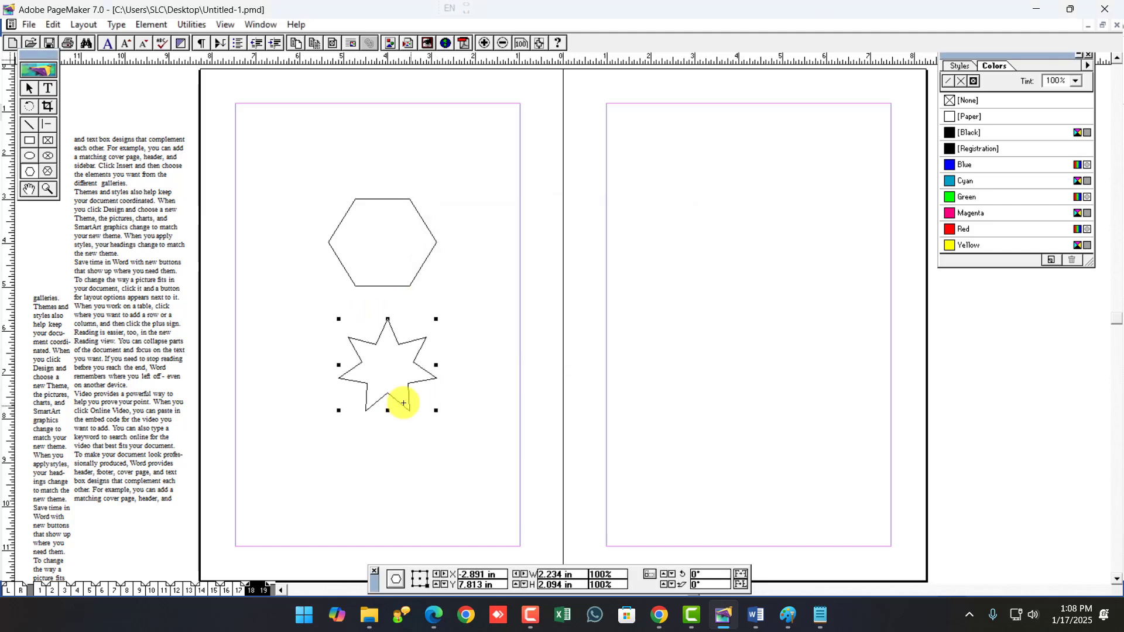
# Set the polygon to 32 sides, draw a starburst about 2.3 by 2.17 in, and move it closer beneath the seven-pointed star.
pyautogui.doubleClick(30, 175)
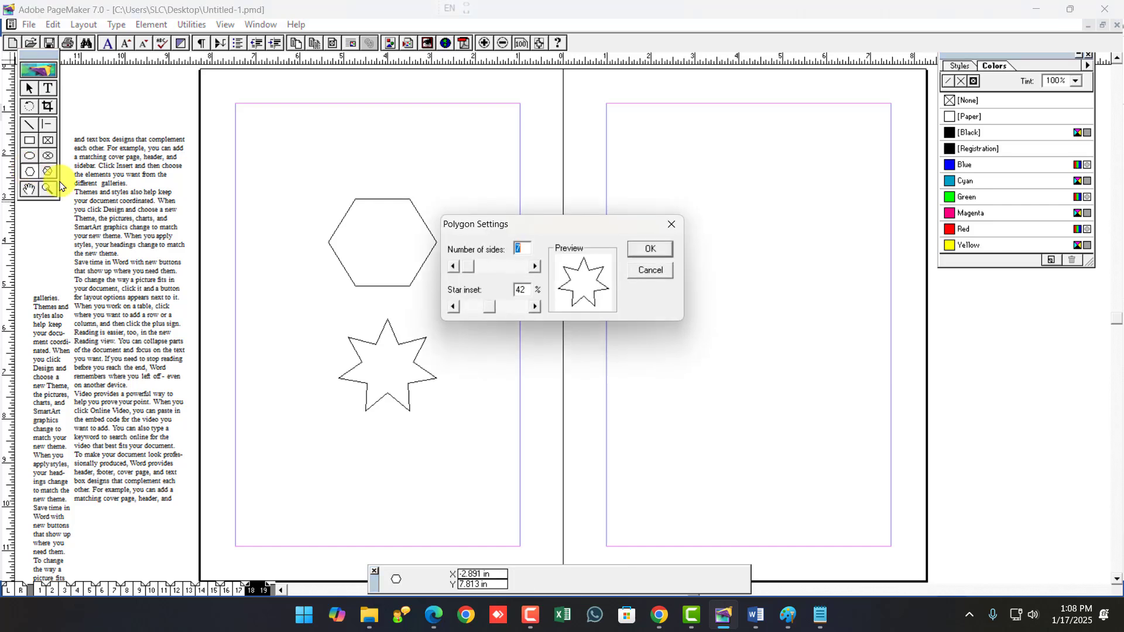
pyautogui.moveTo(470, 268); pyautogui.dragTo(486, 268)
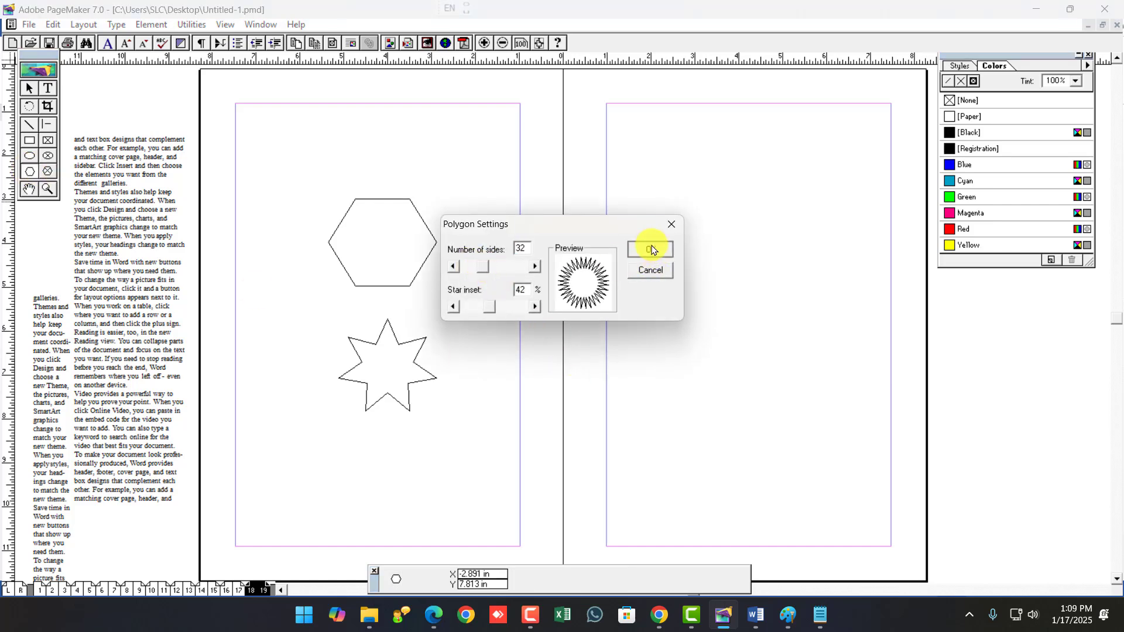
pyautogui.click(649, 249)
pyautogui.moveTo(351, 434); pyautogui.dragTo(452, 529)
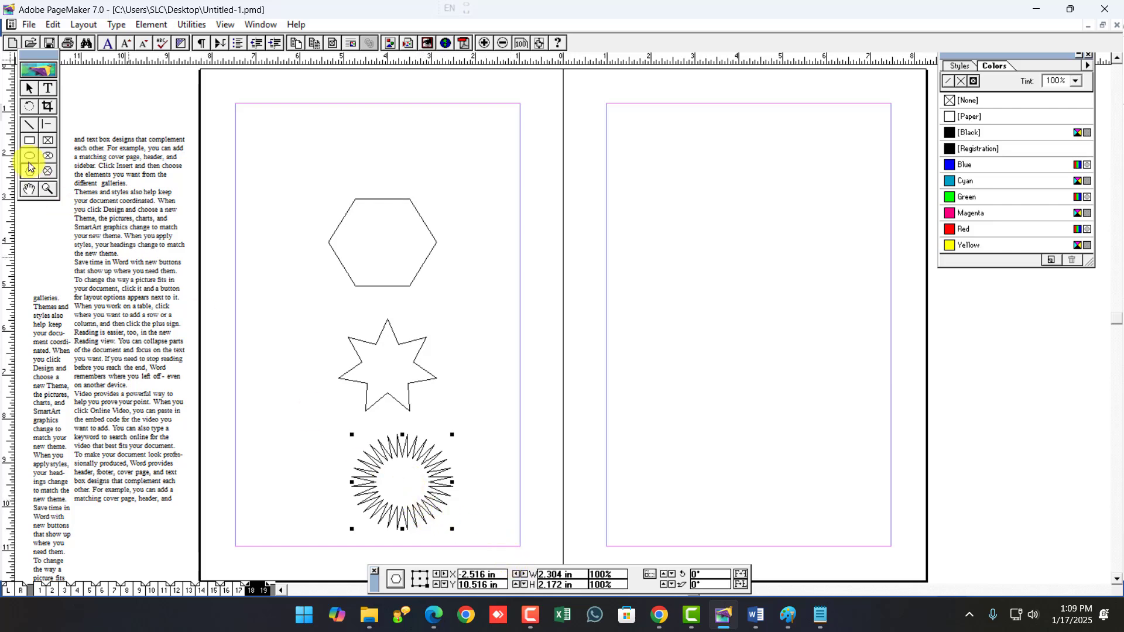
pyautogui.click(29, 88)
pyautogui.moveTo(404, 480); pyautogui.dragTo(370, 439)
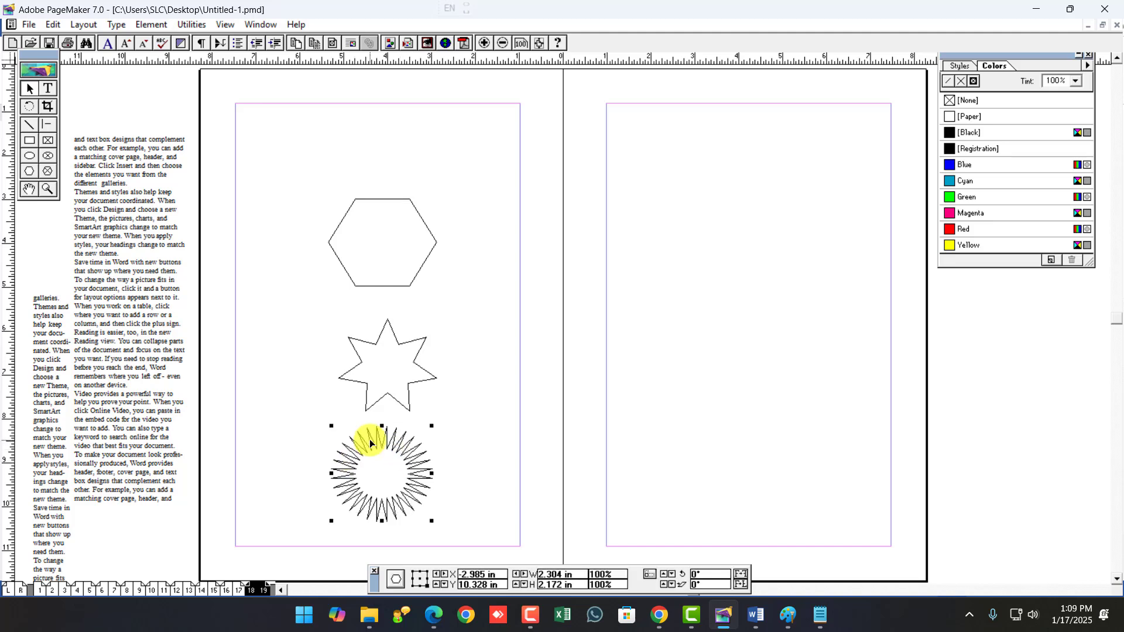
# Keep the 32-side polygon settings and draw a polygon frame about 4.41 by 4.64 in on page 19.
pyautogui.click(32, 173)
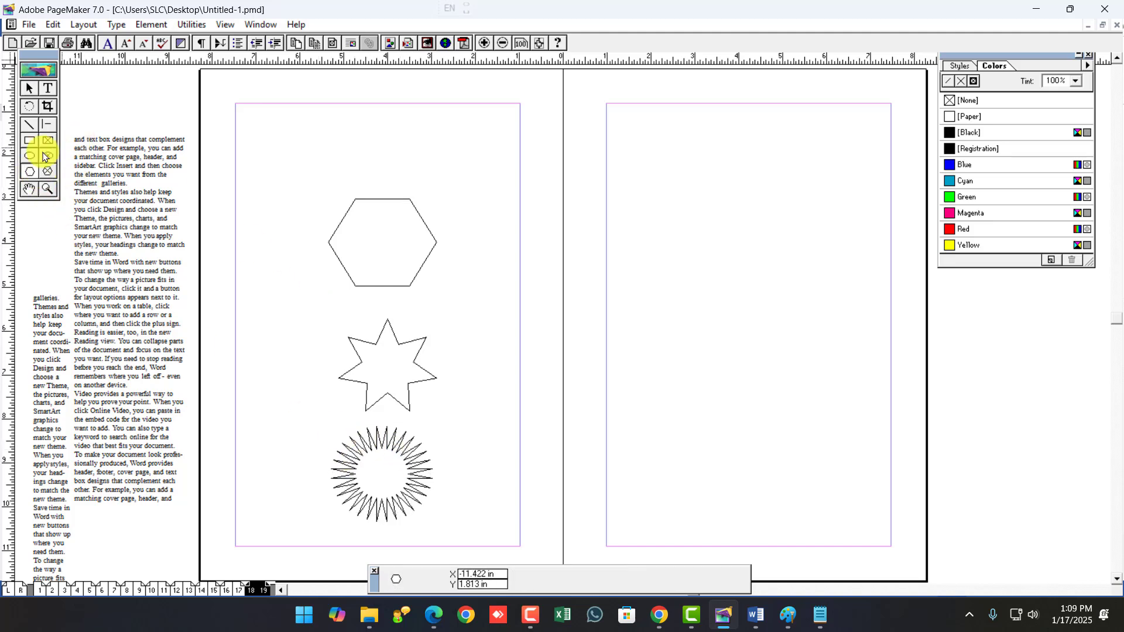
pyautogui.doubleClick(27, 175)
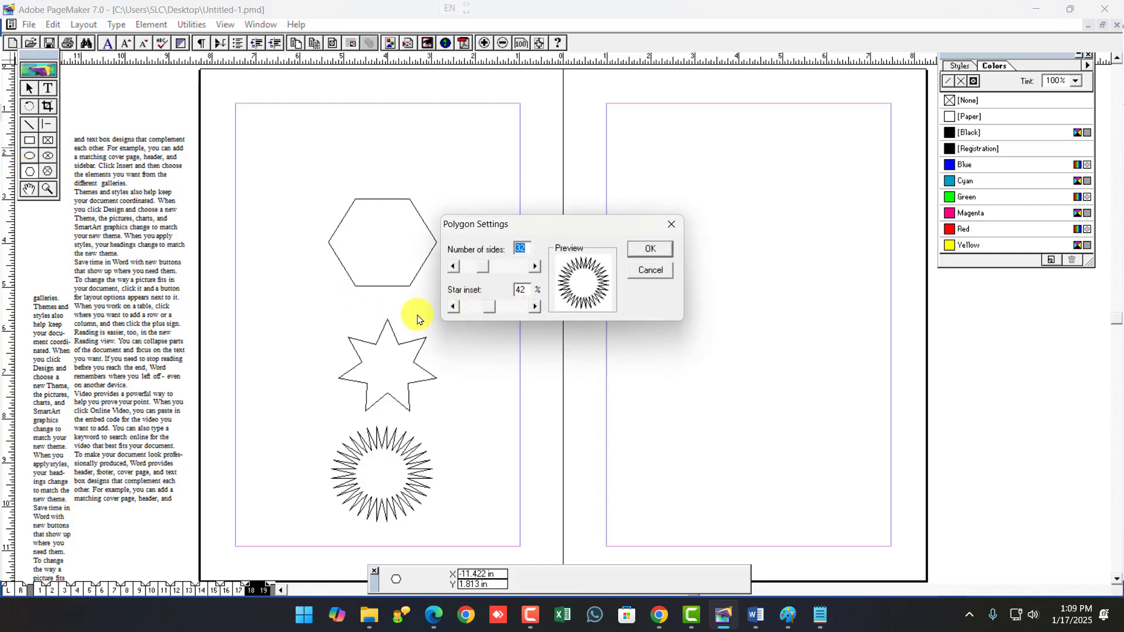
pyautogui.click(650, 250)
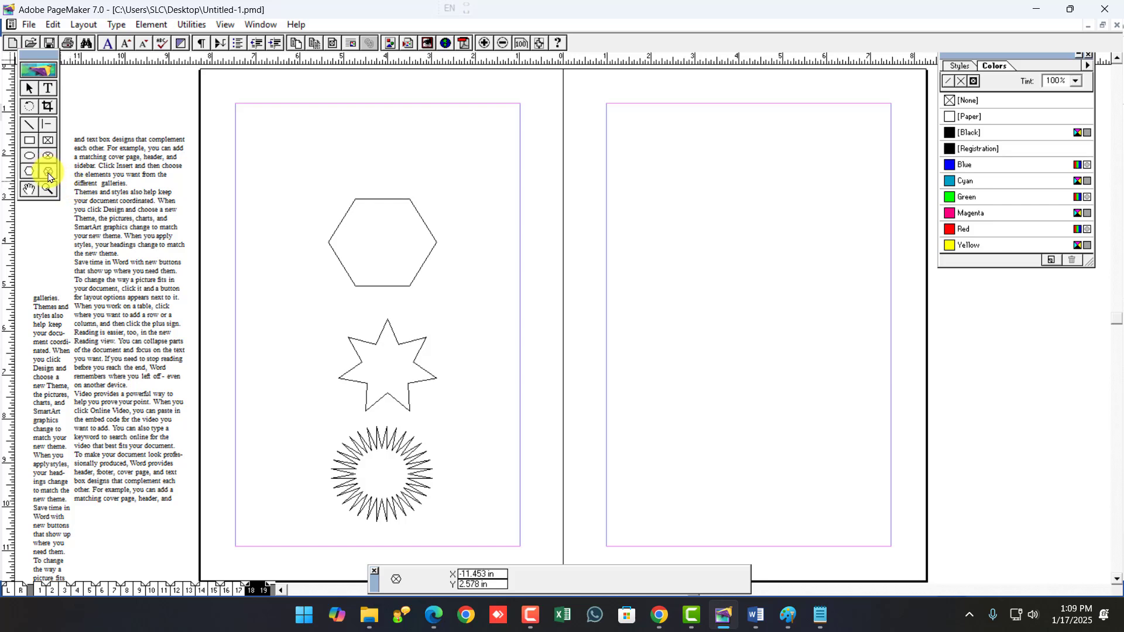
pyautogui.click(49, 176)
pyautogui.moveTo(645, 233); pyautogui.dragTo(837, 436)
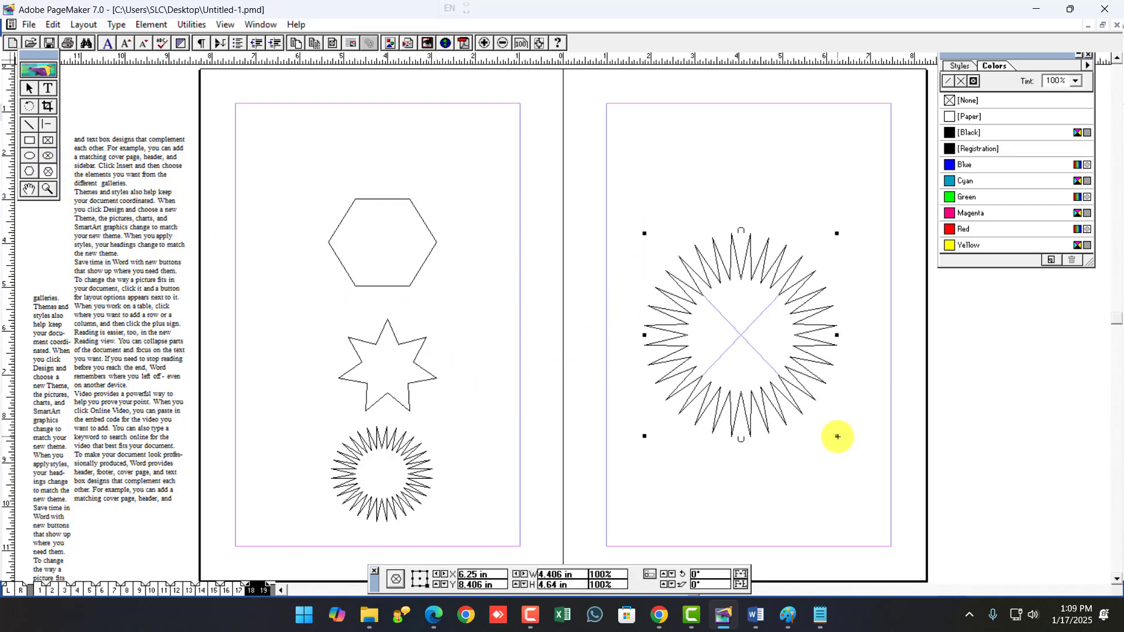
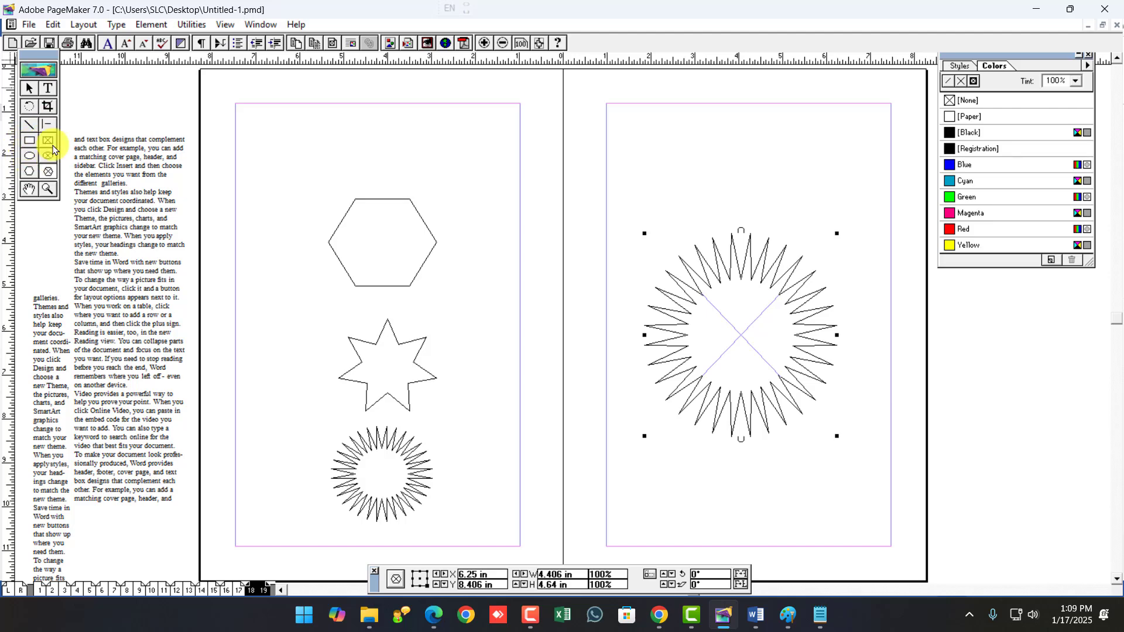
# Set the ellipse defaults to Registration fill colour, Cyan stroke colour and a 4pt dotted stroke.
pyautogui.doubleClick(30, 156)
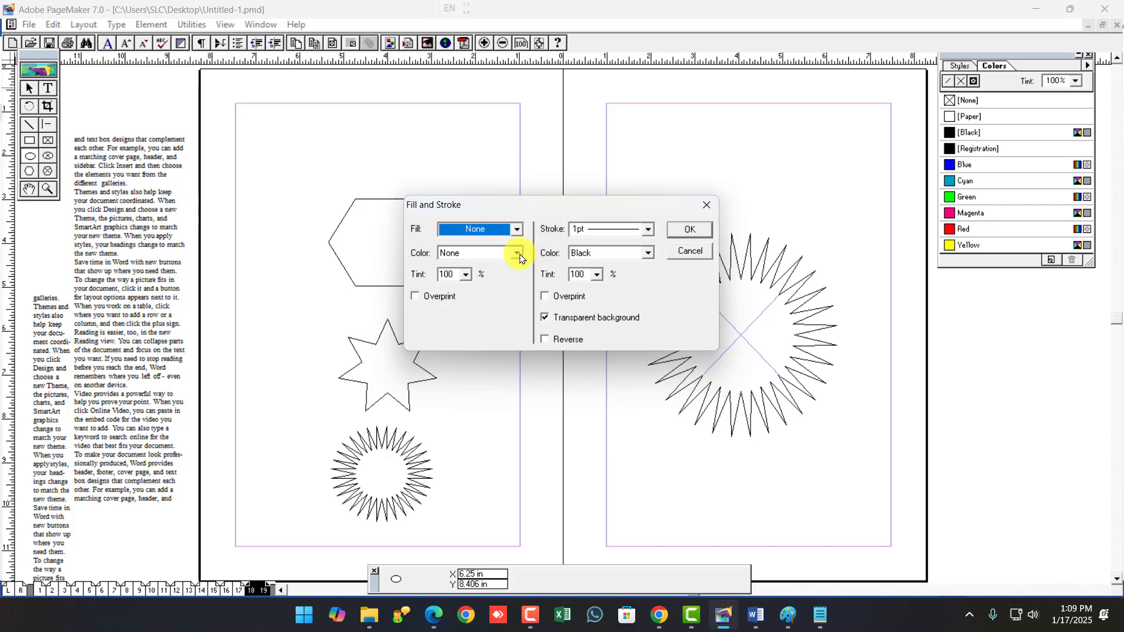
pyautogui.click(517, 253)
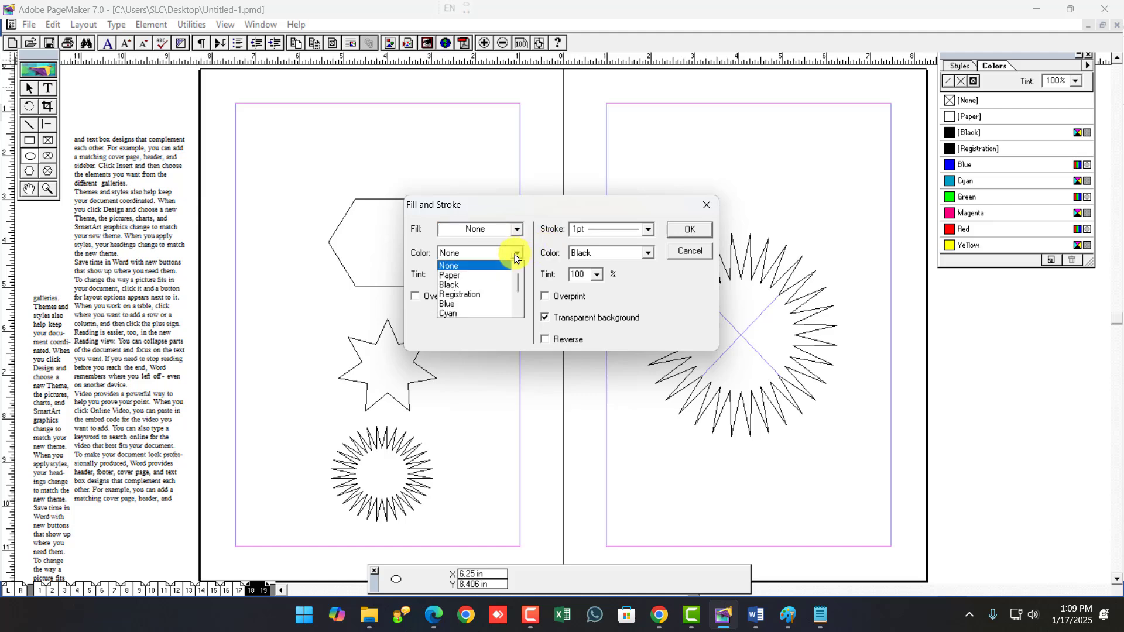
pyautogui.click(469, 295)
pyautogui.click(606, 254)
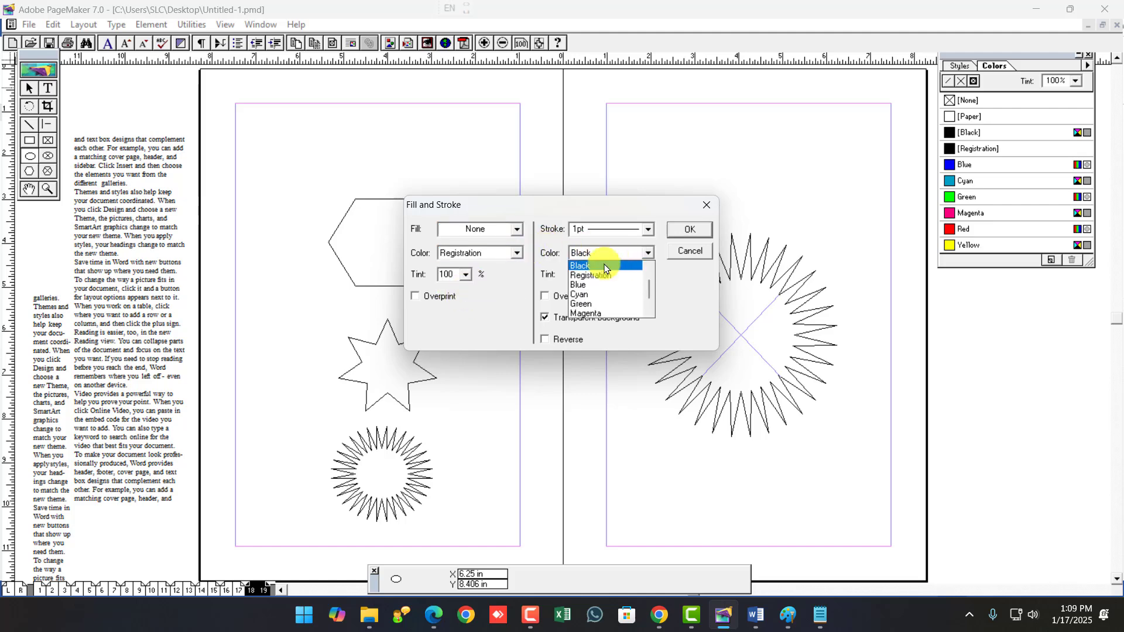
pyautogui.click(580, 295)
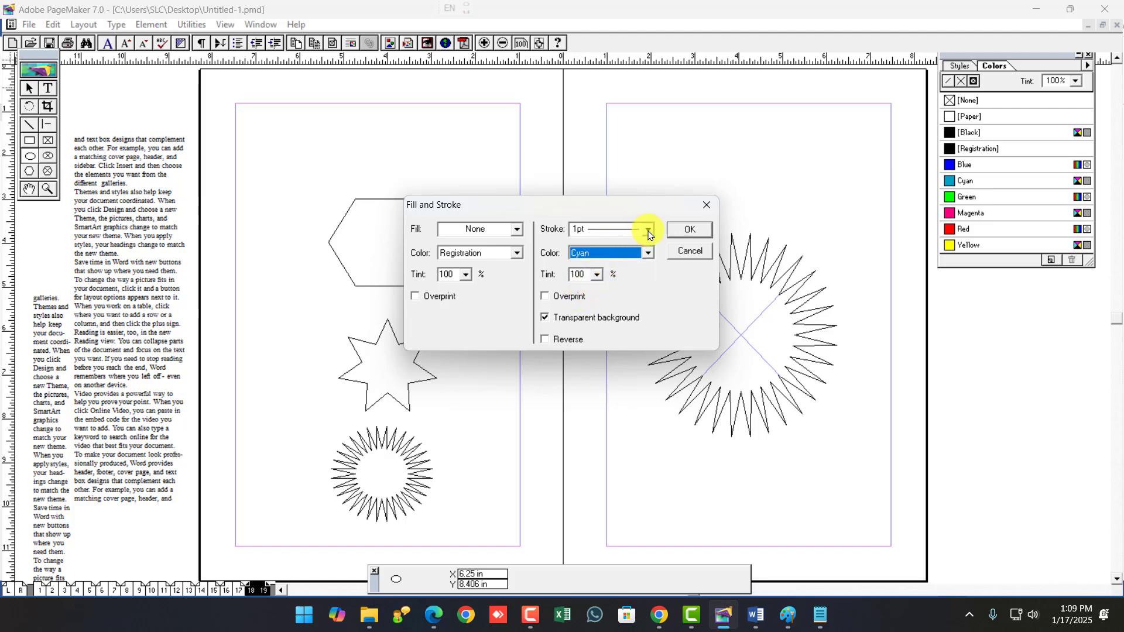
pyautogui.click(648, 230)
pyautogui.click(613, 275)
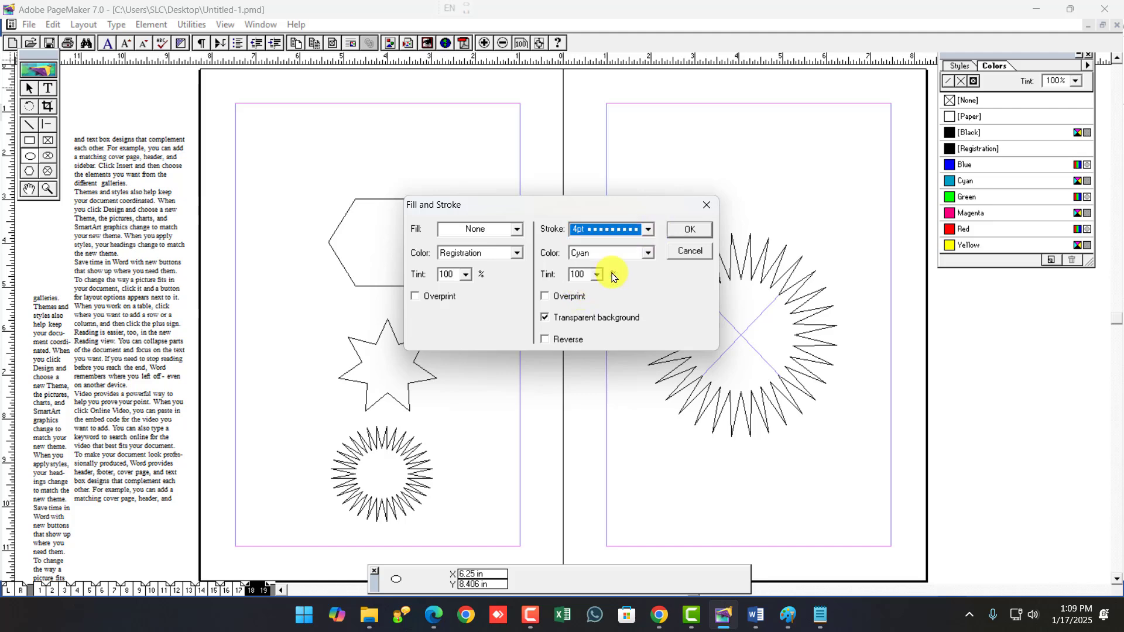
pyautogui.click(683, 235)
# Draw a circle about 2.9 in high across the spread's centre and an elliptical frame about 2.86 by 2.5 in below it.
pyautogui.moveTo(484, 302)
pyautogui.mouseDown()
pyautogui.moveTo(602, 396)
pyautogui.moveTo(615, 428)
pyautogui.mouseUp()
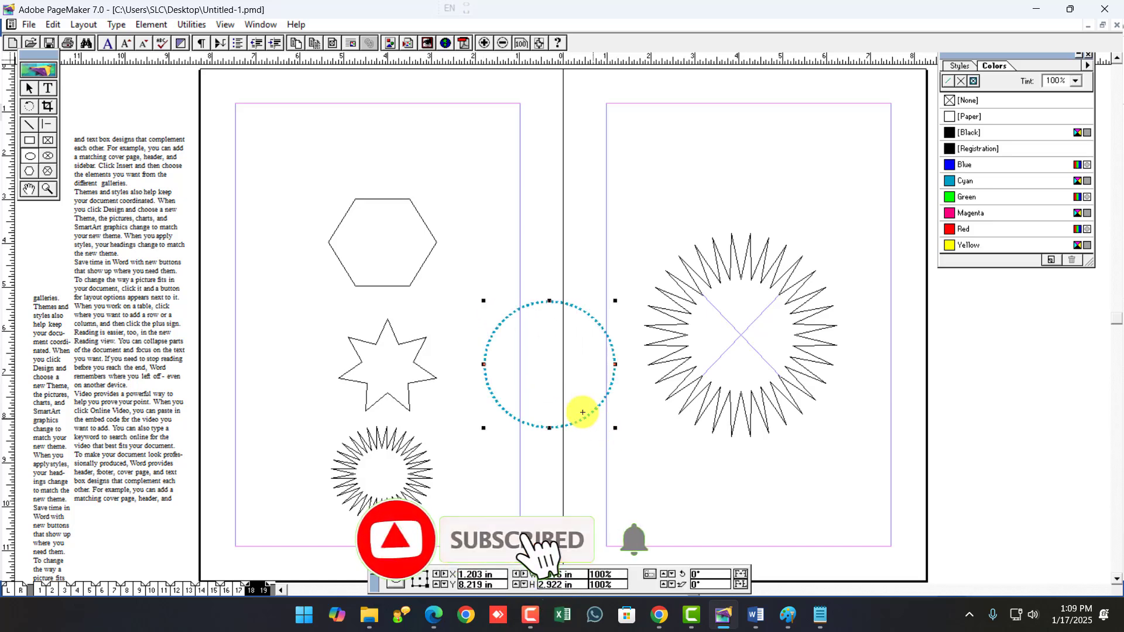
pyautogui.click(49, 156)
pyautogui.moveTo(494, 443); pyautogui.dragTo(619, 553)
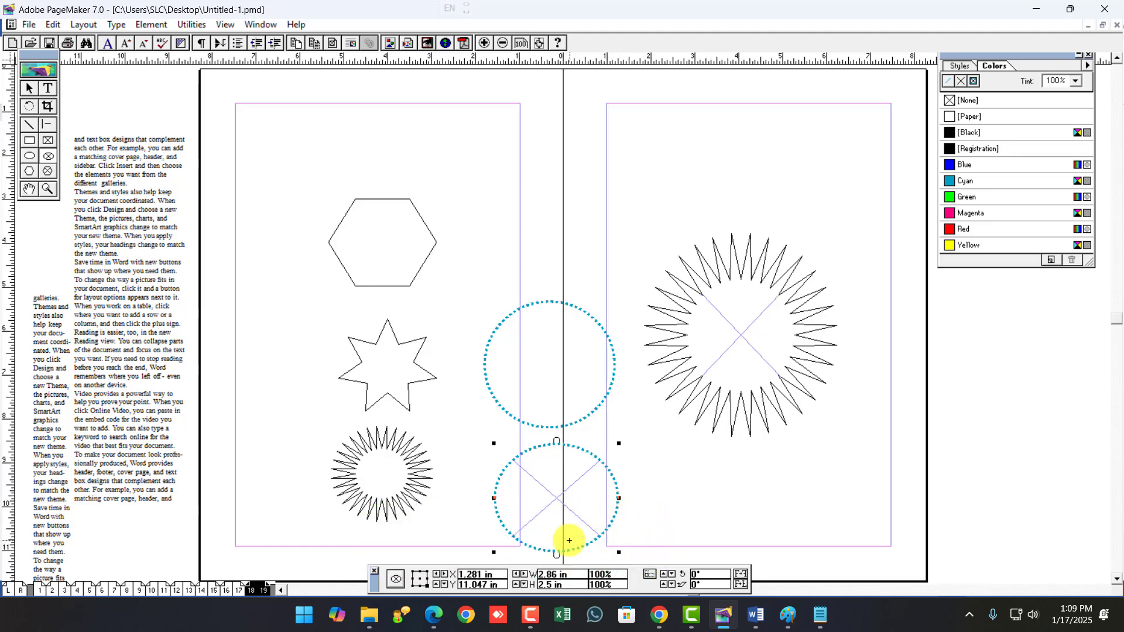
# Draw a square-cornered rectangle about 2.39 by 1.95 in overlapping the hexagon, and a rounded-corner rectangle about 3.03 by 2.59 in on page 19.
pyautogui.click(28, 162)
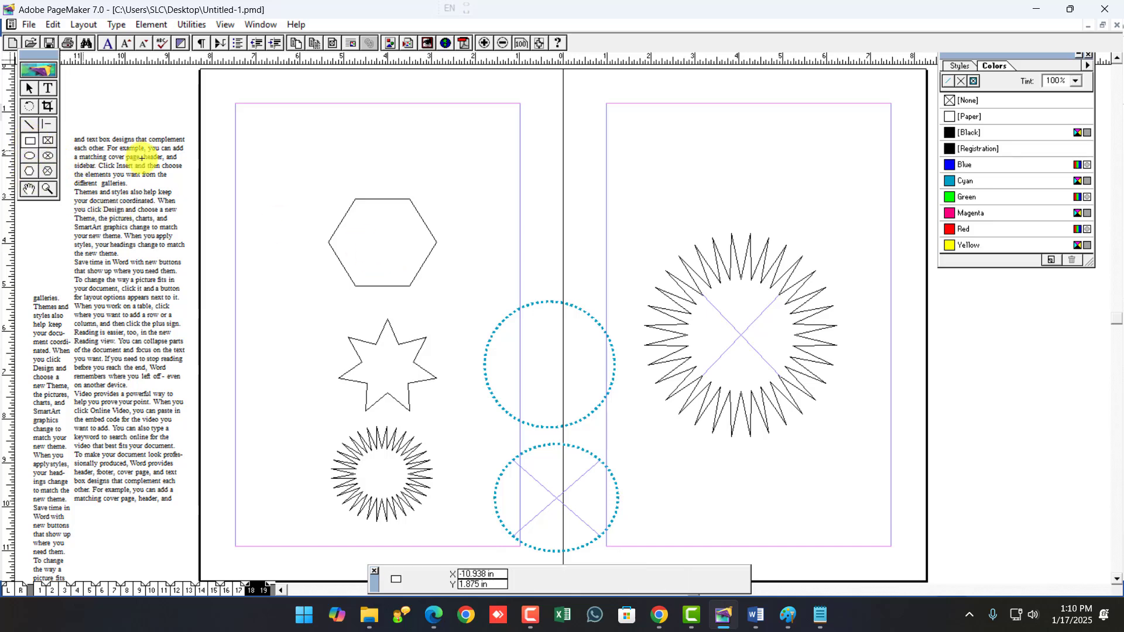
pyautogui.moveTo(422, 143); pyautogui.dragTo(527, 229)
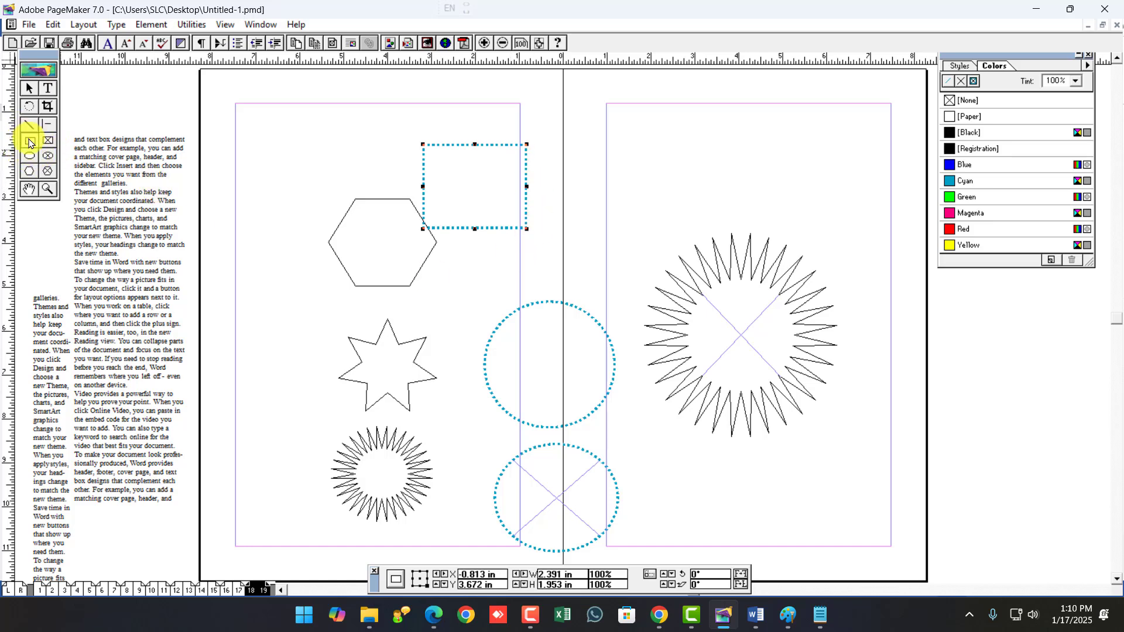
pyautogui.click(48, 141)
pyautogui.doubleClick(35, 142)
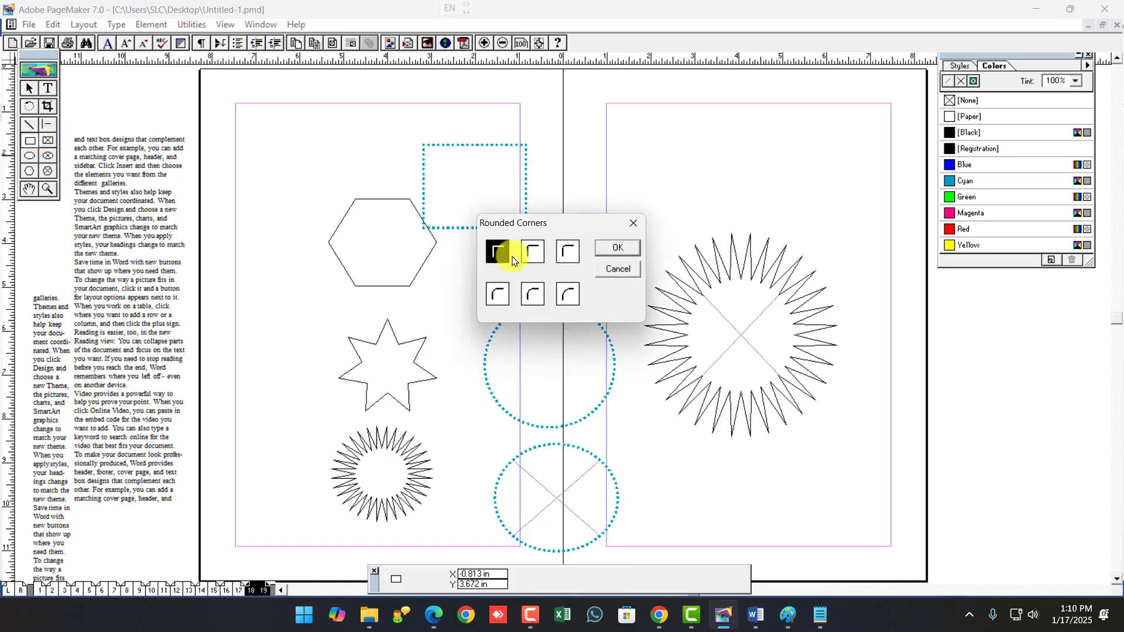
pyautogui.click(534, 296)
pyautogui.click(618, 247)
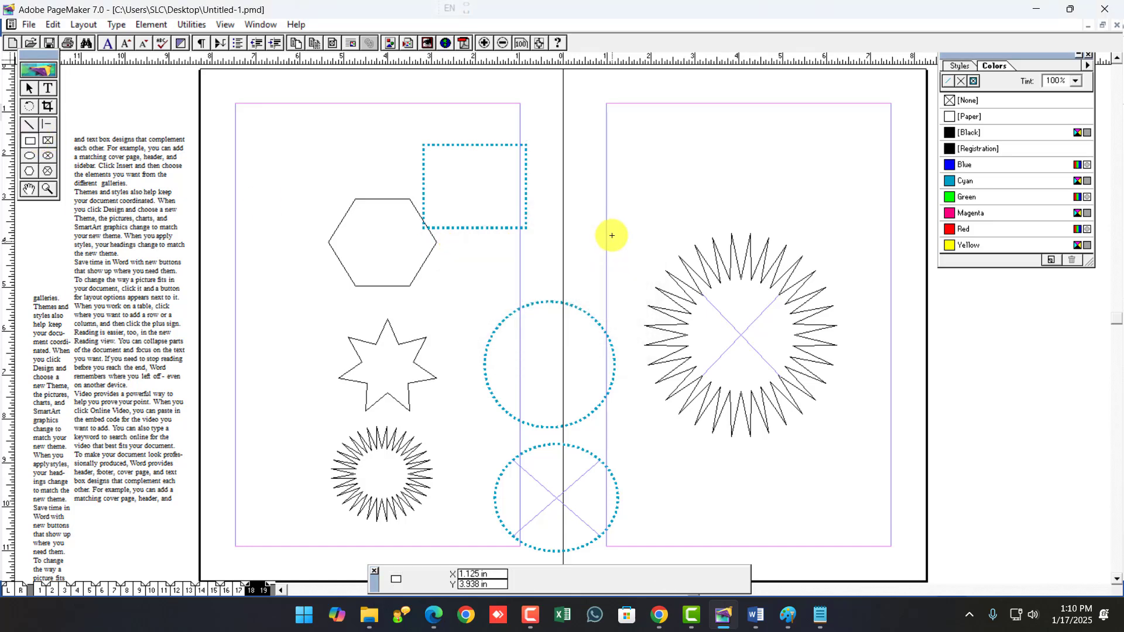
pyautogui.moveTo(604, 149); pyautogui.dragTo(735, 261)
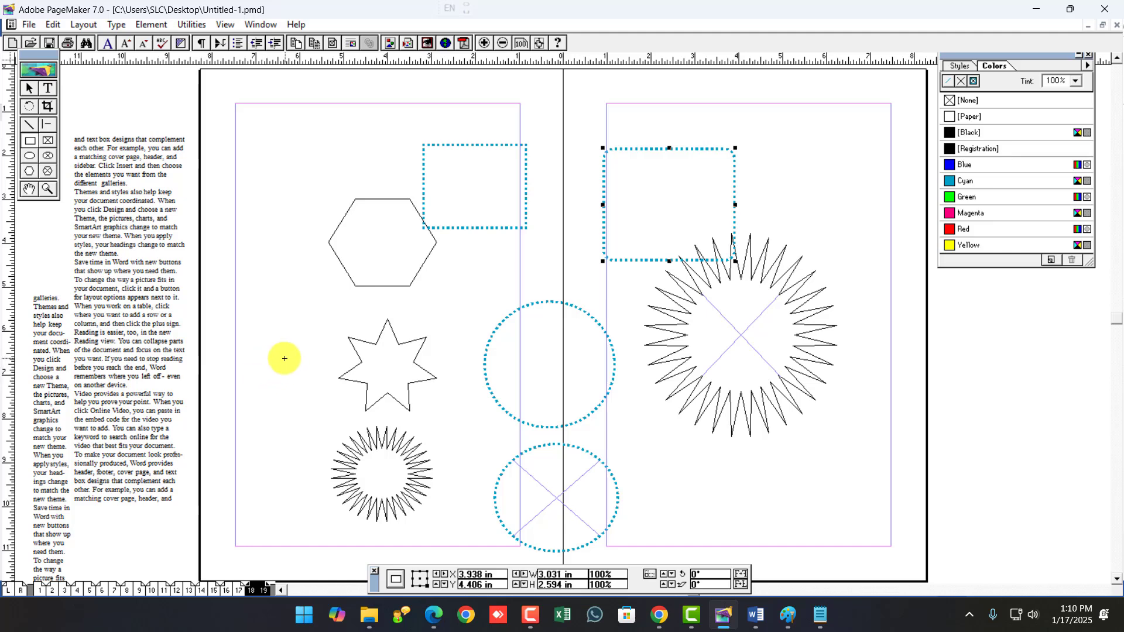
# Set the ellipse stroke to .5pt Magenta and draw an ellipse about 2.92 by 2.27 in beneath the large starburst frame.
pyautogui.doubleClick(31, 158)
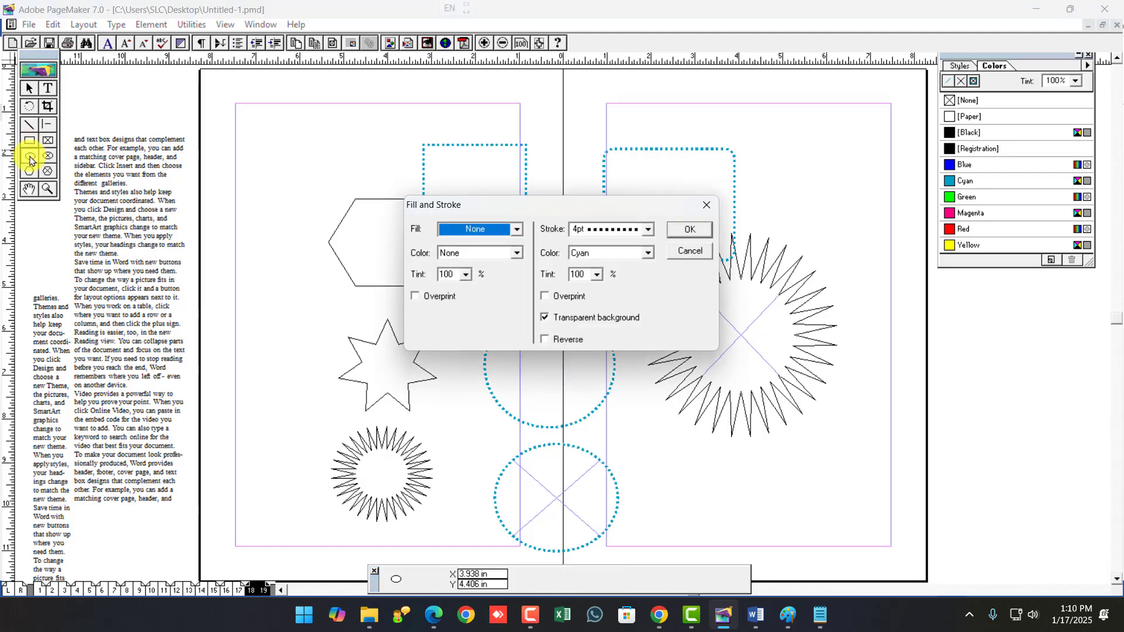
pyautogui.click(612, 230)
pyautogui.scroll(5, 612, 246)
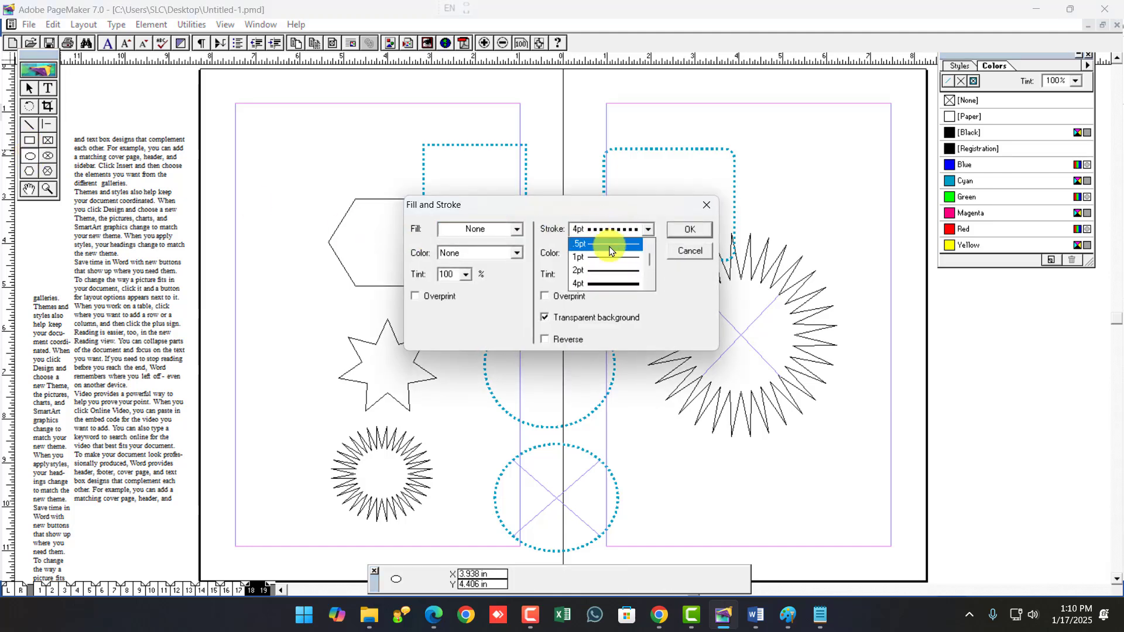
pyautogui.click(610, 244)
pyautogui.click(611, 253)
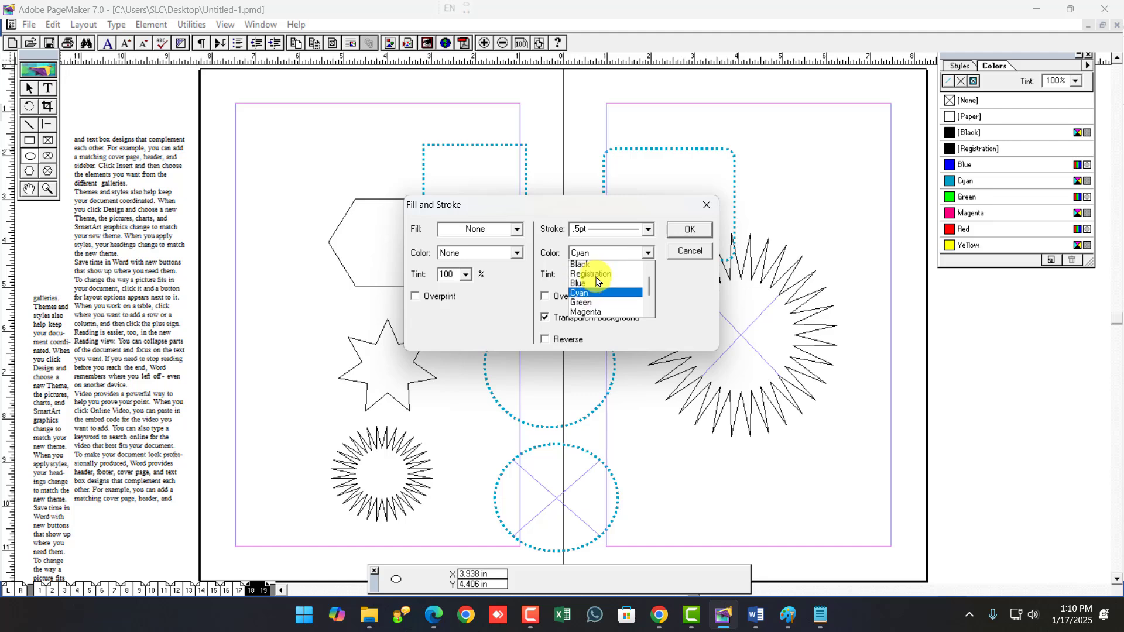
pyautogui.scroll(-2, 596, 284)
pyautogui.click(582, 293)
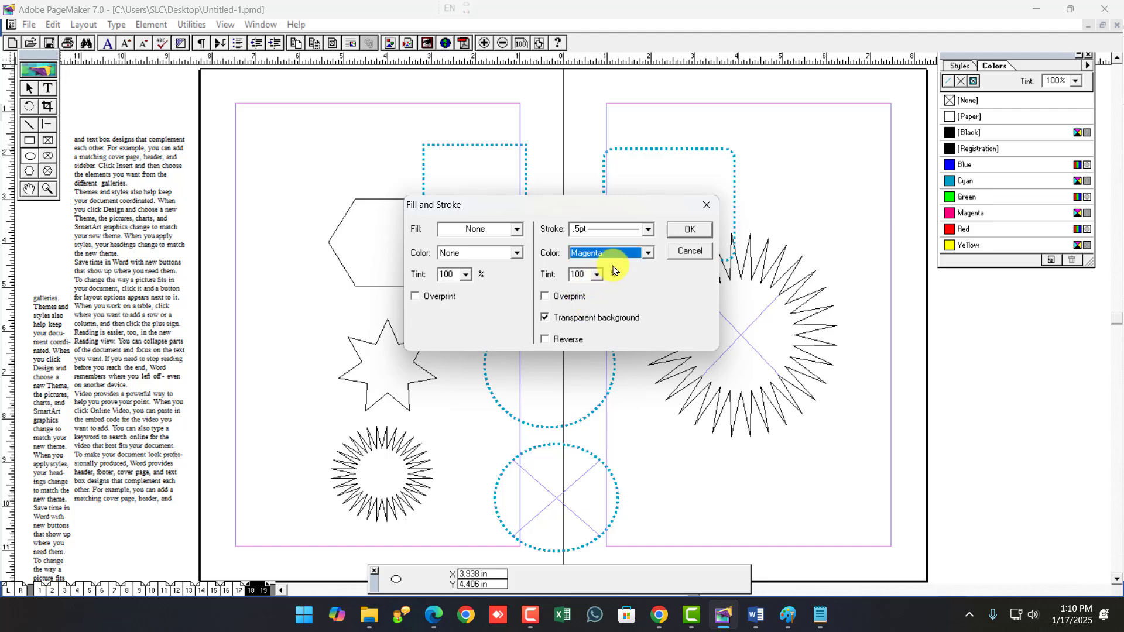
pyautogui.click(690, 229)
pyautogui.moveTo(642, 443); pyautogui.dragTo(770, 543)
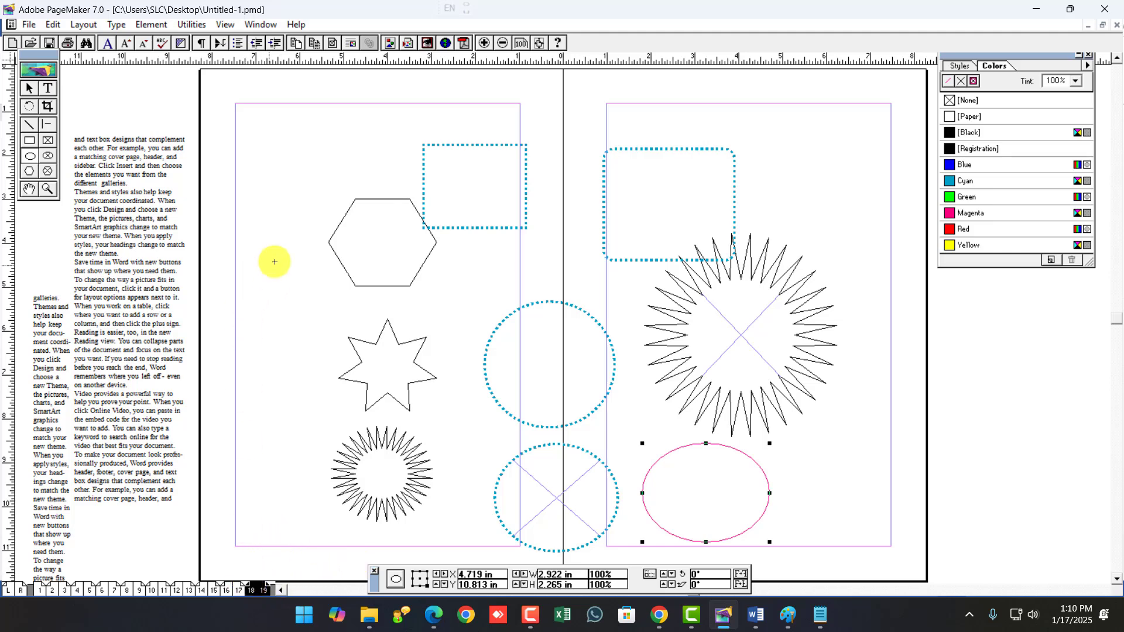
# Revert the publication to its last-saved version.
pyautogui.click(32, 93)
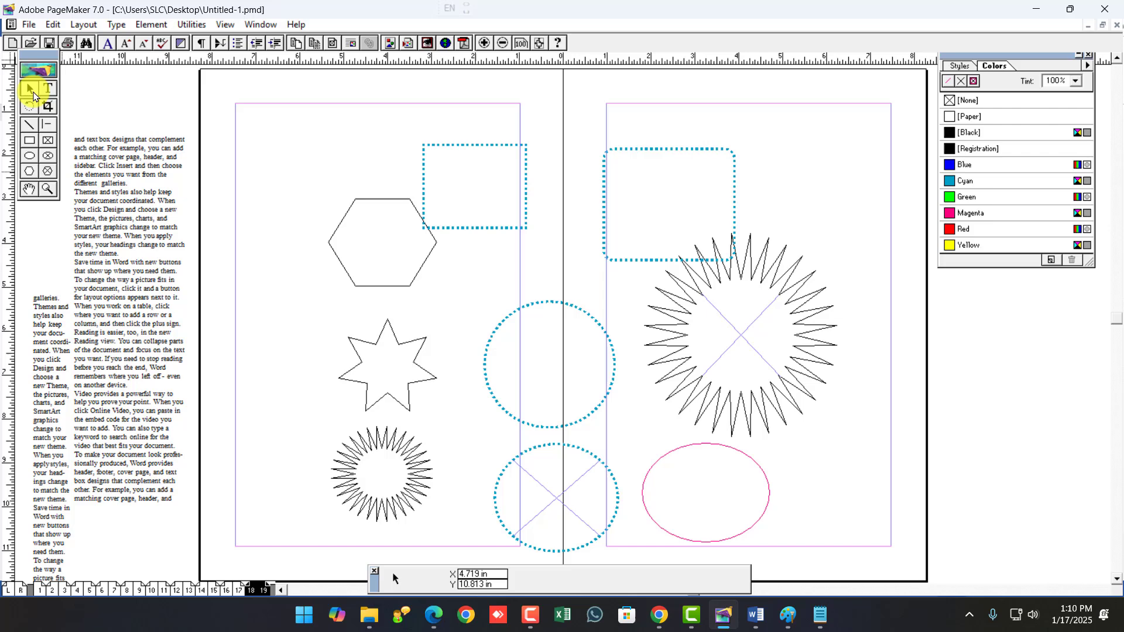
pyautogui.click(381, 342)
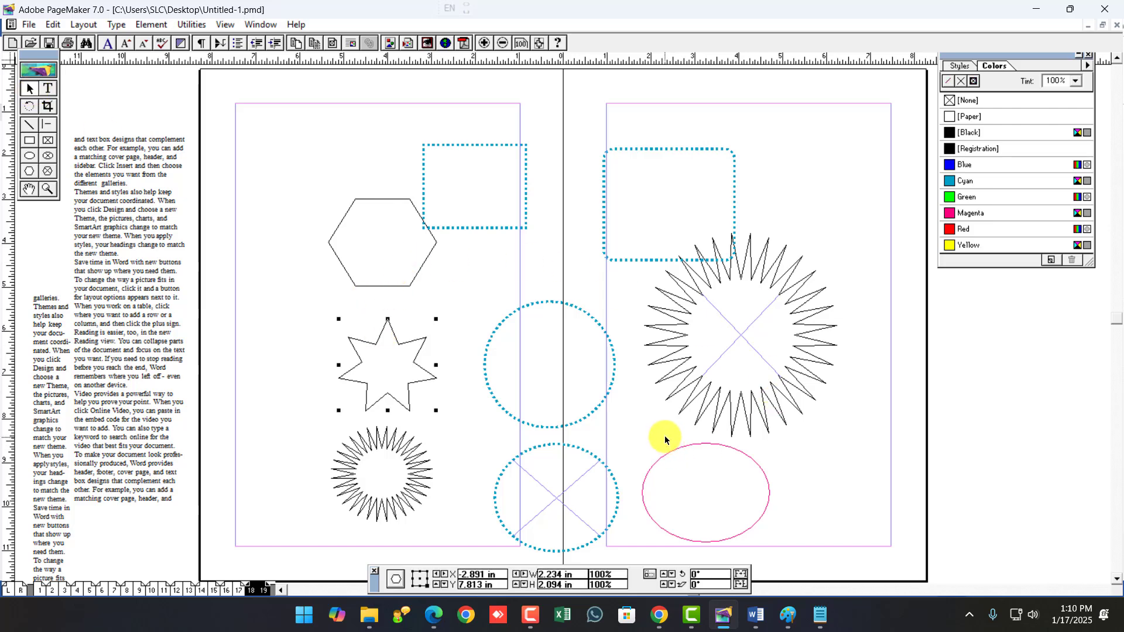
pyautogui.click(29, 26)
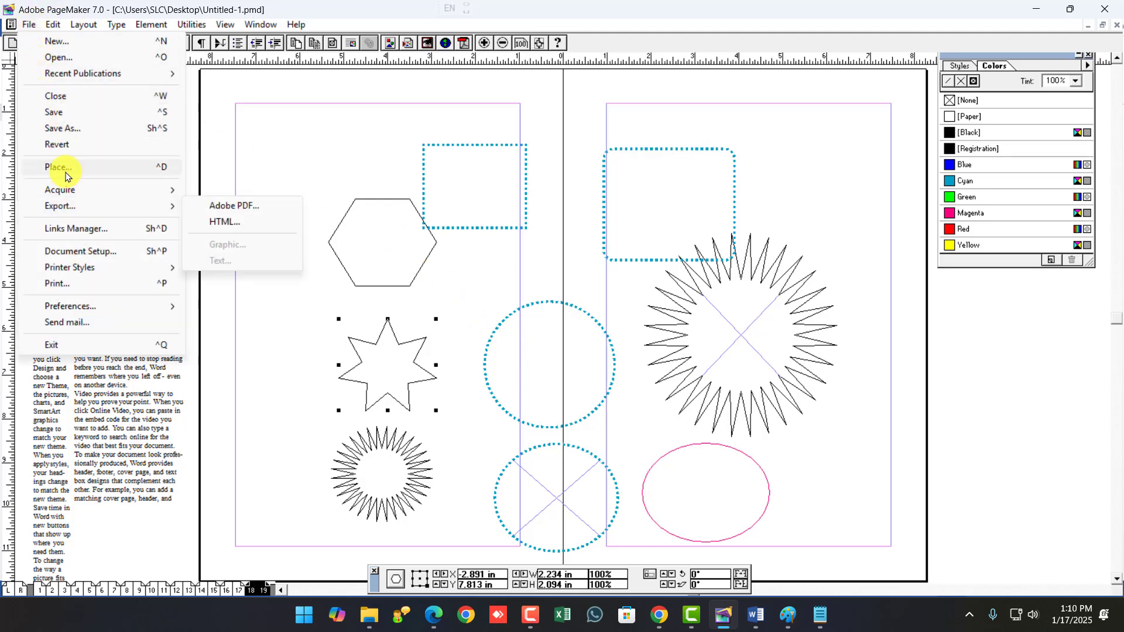
pyautogui.click(59, 146)
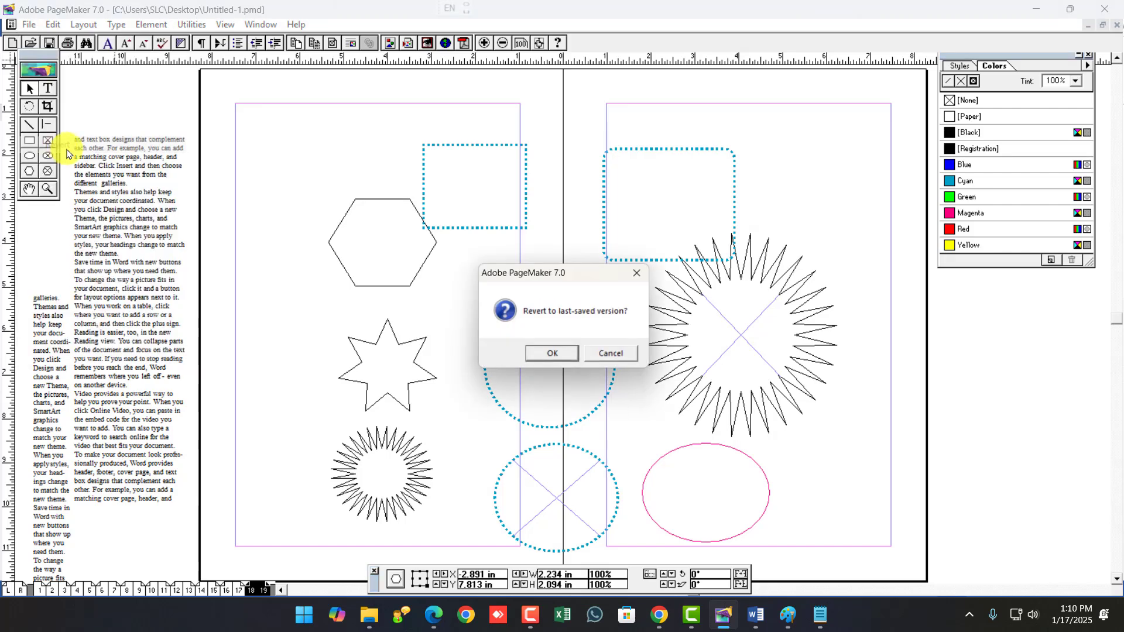
pyautogui.click(552, 355)
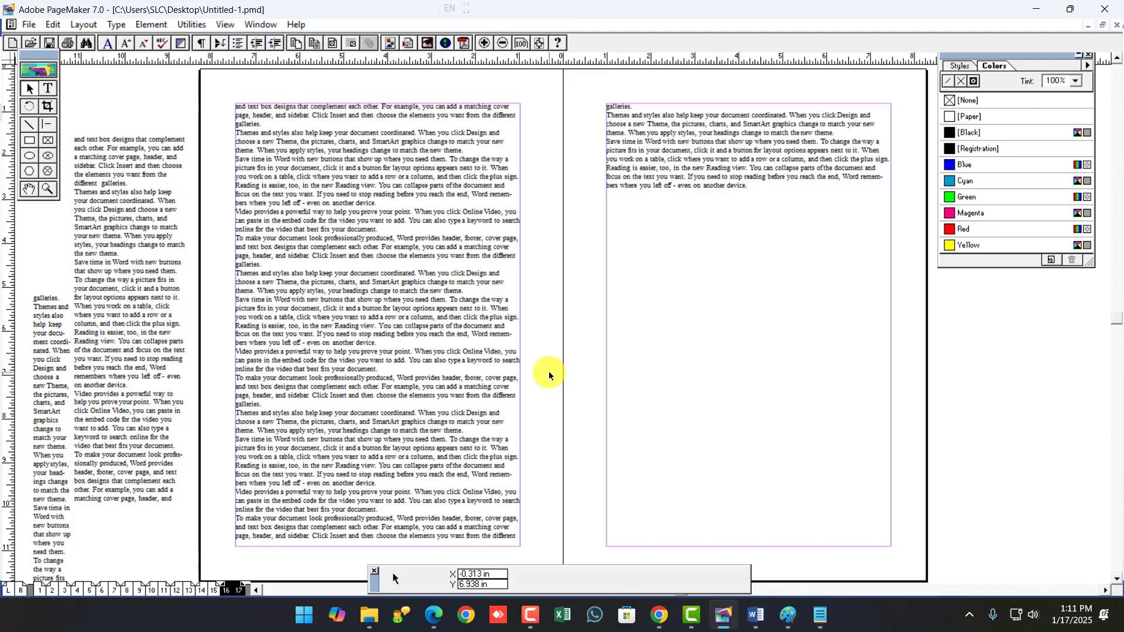
pyautogui.click(29, 25)
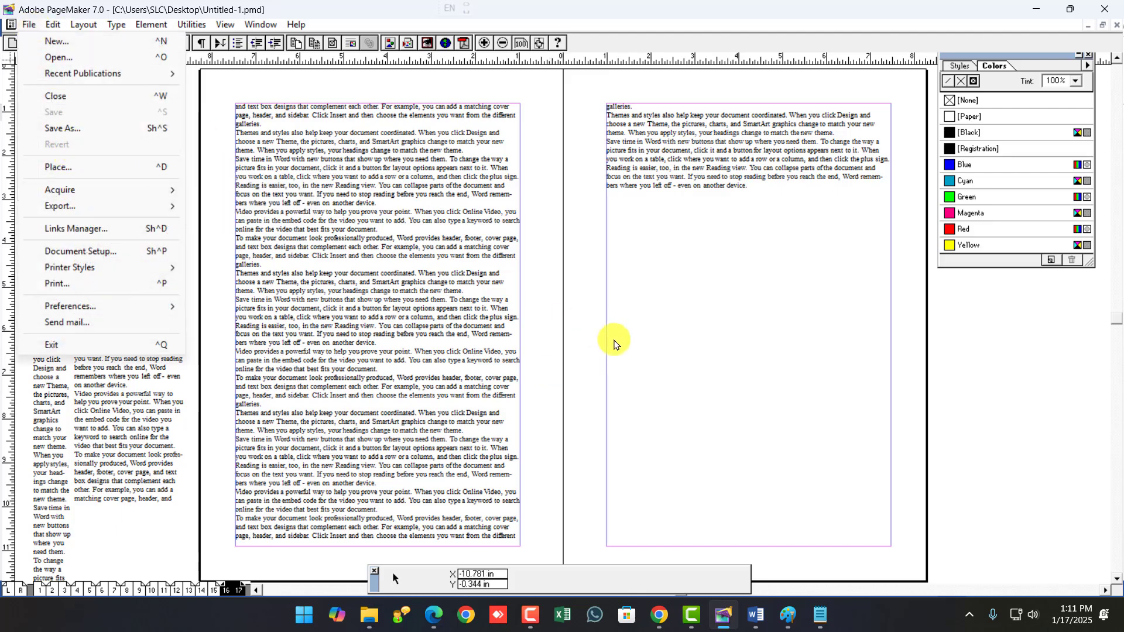
pyautogui.click(719, 368)
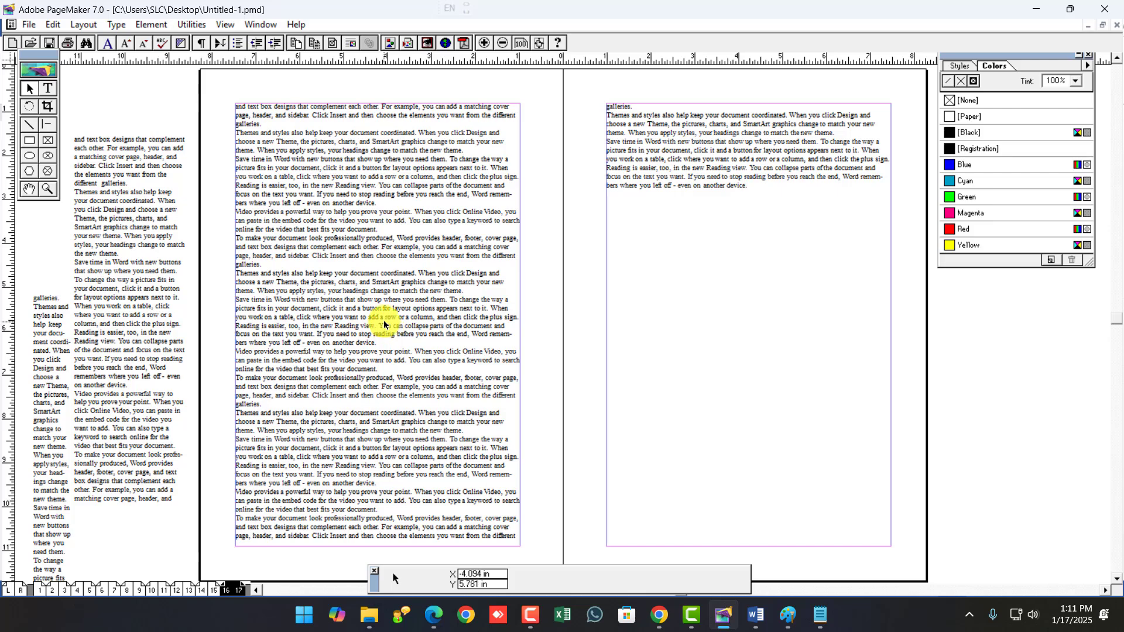
pyautogui.click(29, 24)
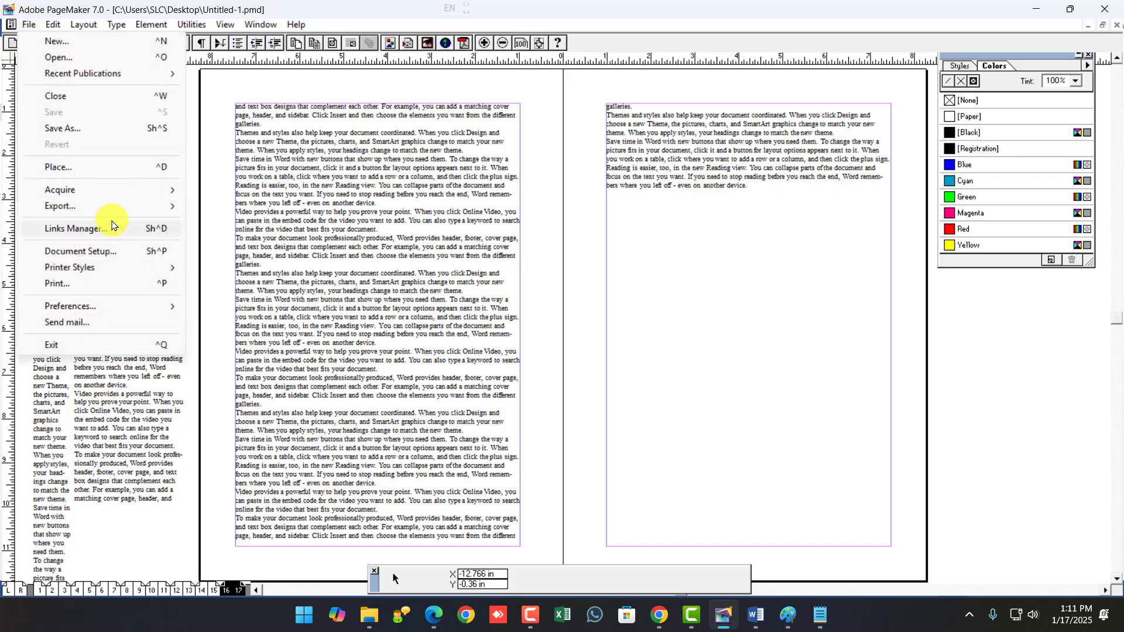
pyautogui.click(473, 346)
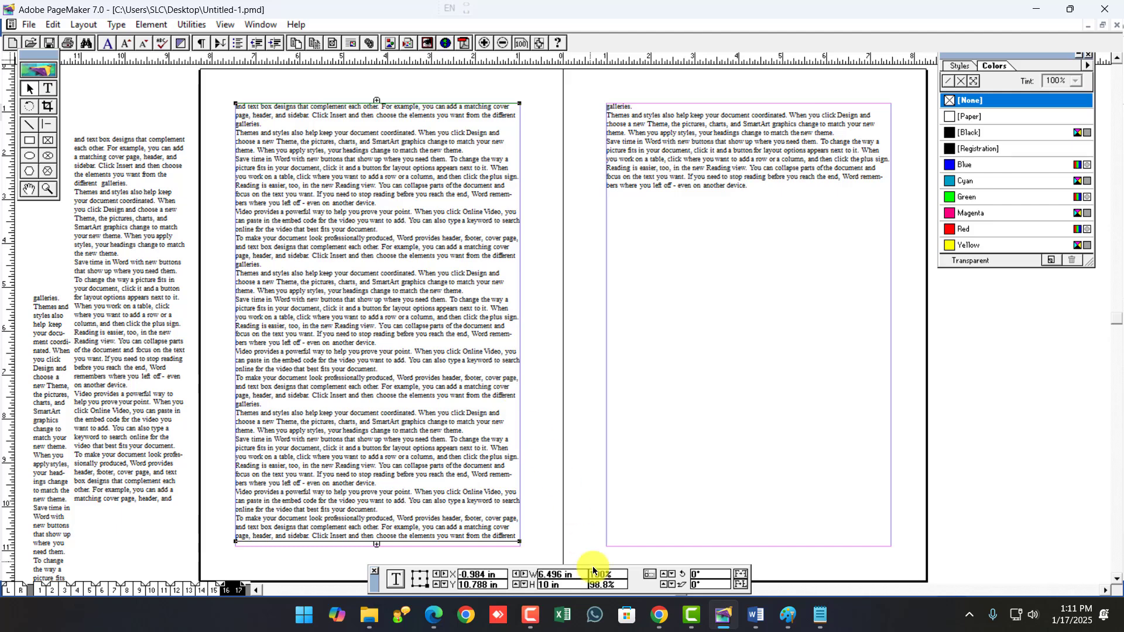
# Switch to the Word topic list, check the Paste Multiple entry in item 10, and return to PageMaker.
pyautogui.click(756, 614)
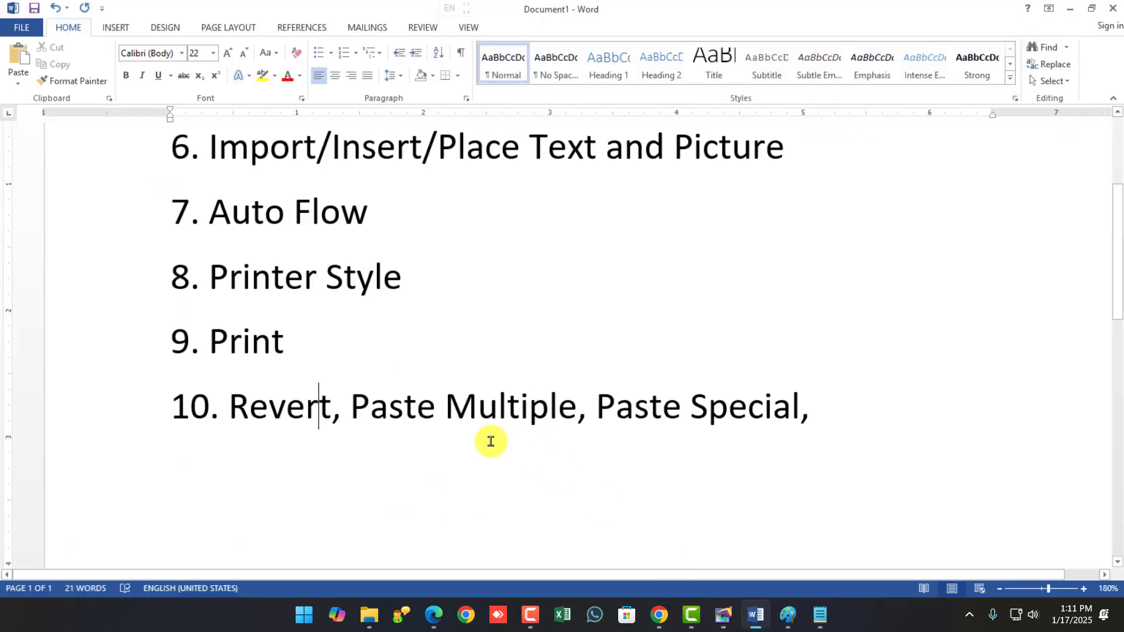
pyautogui.click(404, 410)
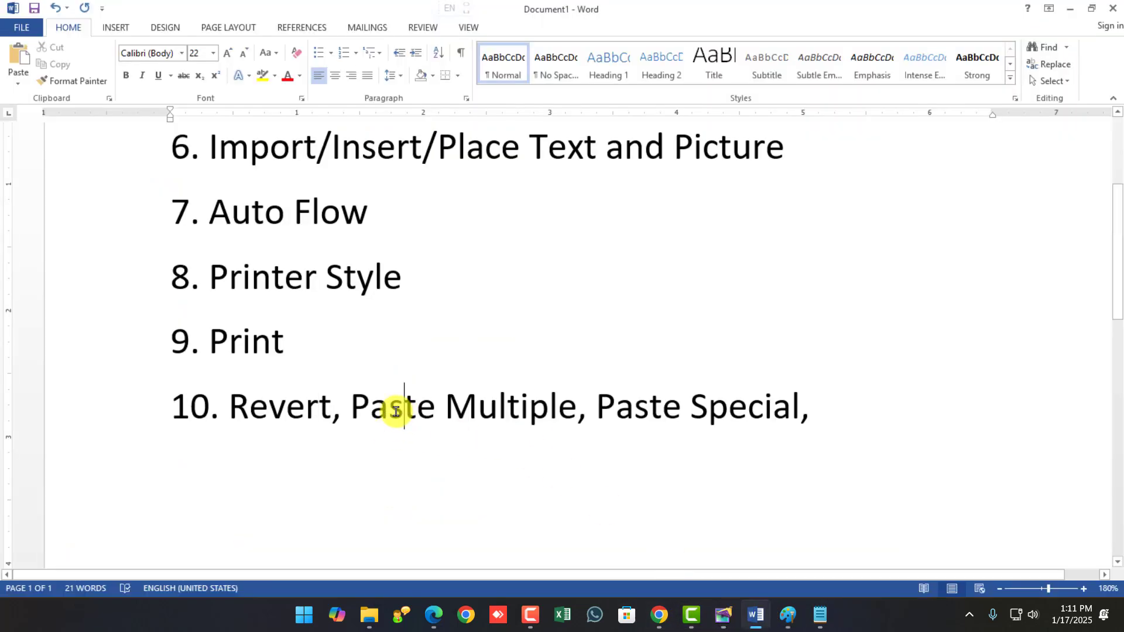
pyautogui.click(747, 625)
# Draw a hexagon about 2.95 by 1.89 in below the text on page 17 and colour it Red.
pyautogui.click(30, 172)
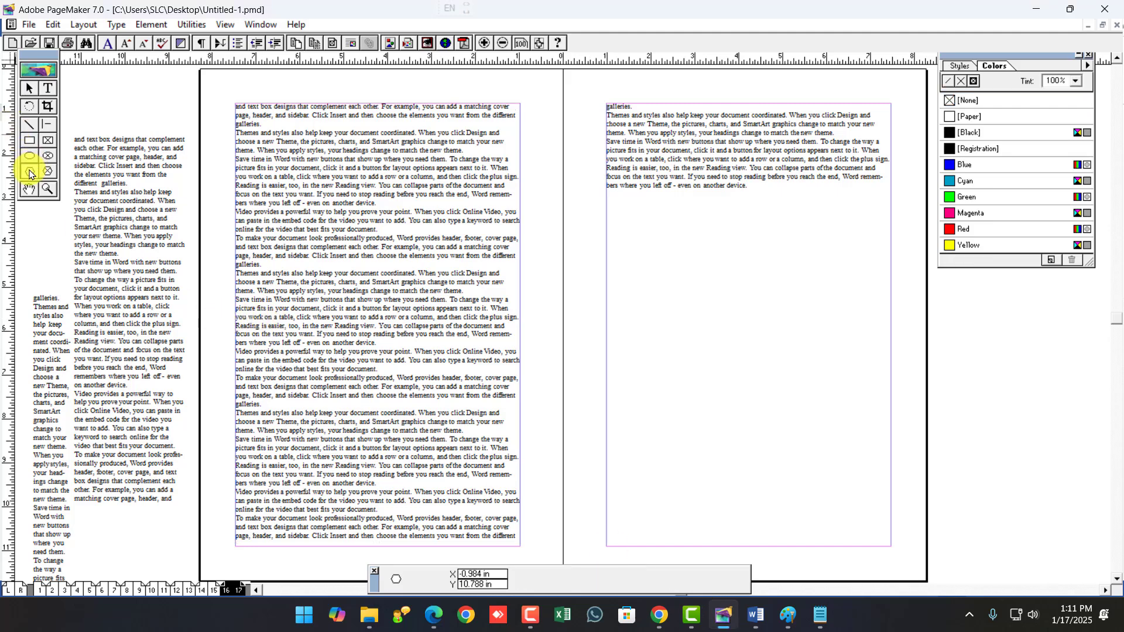
pyautogui.moveTo(672, 309); pyautogui.dragTo(801, 392)
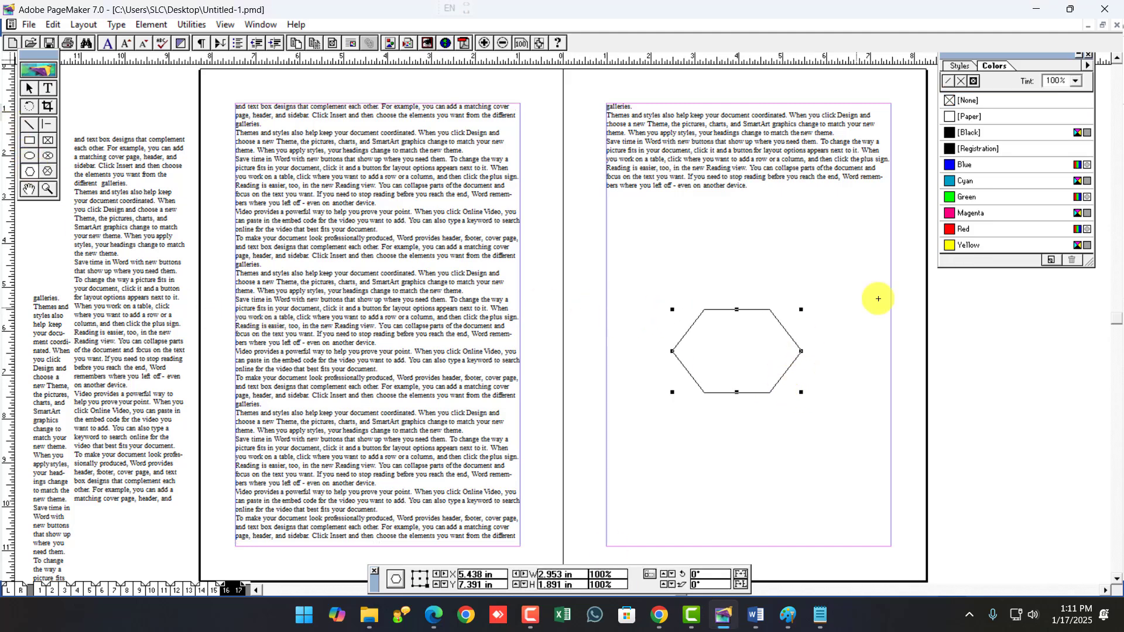
pyautogui.click(964, 229)
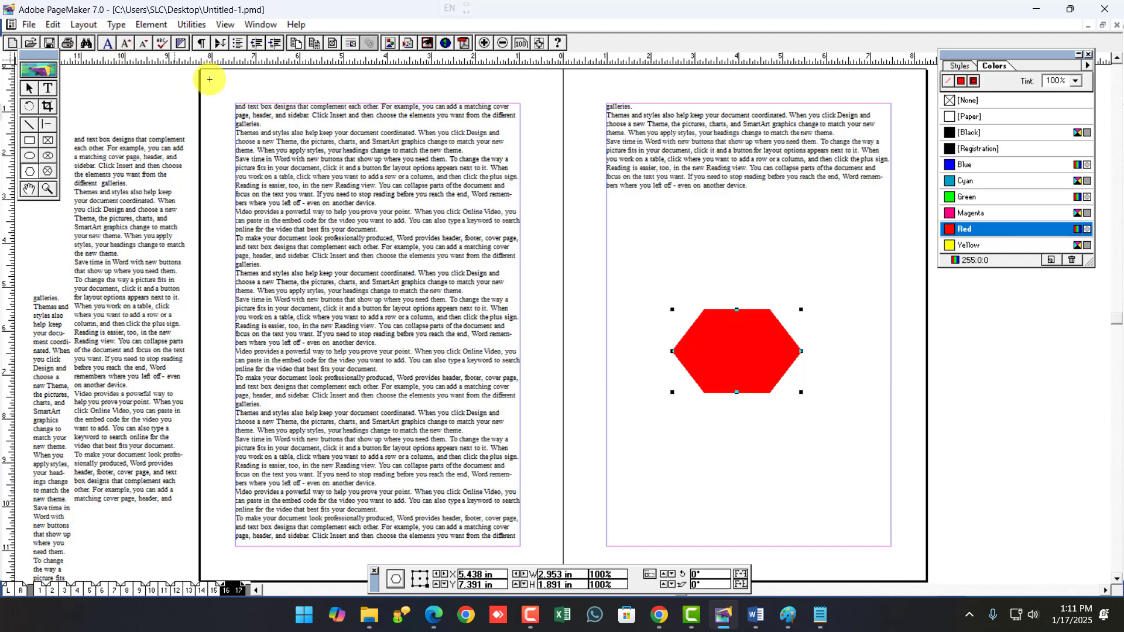
# Copy the red hexagon and use Paste Multiple for 10 copies with 0.5 in horizontal and vertical offsets.
pyautogui.click(52, 24)
pyautogui.click(79, 83)
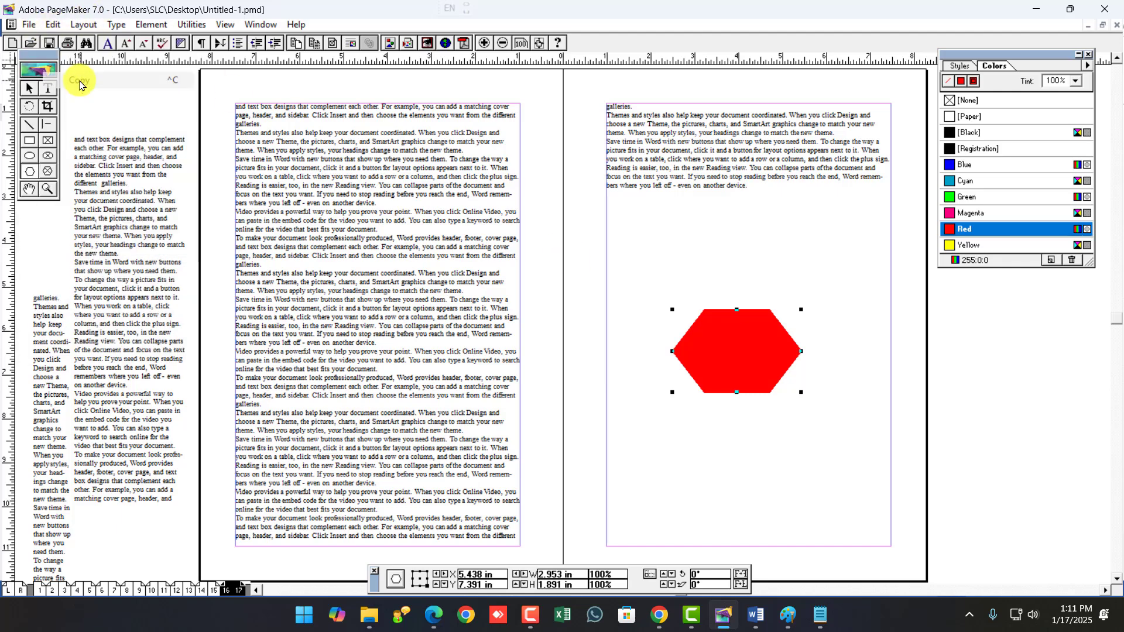
pyautogui.click(53, 24)
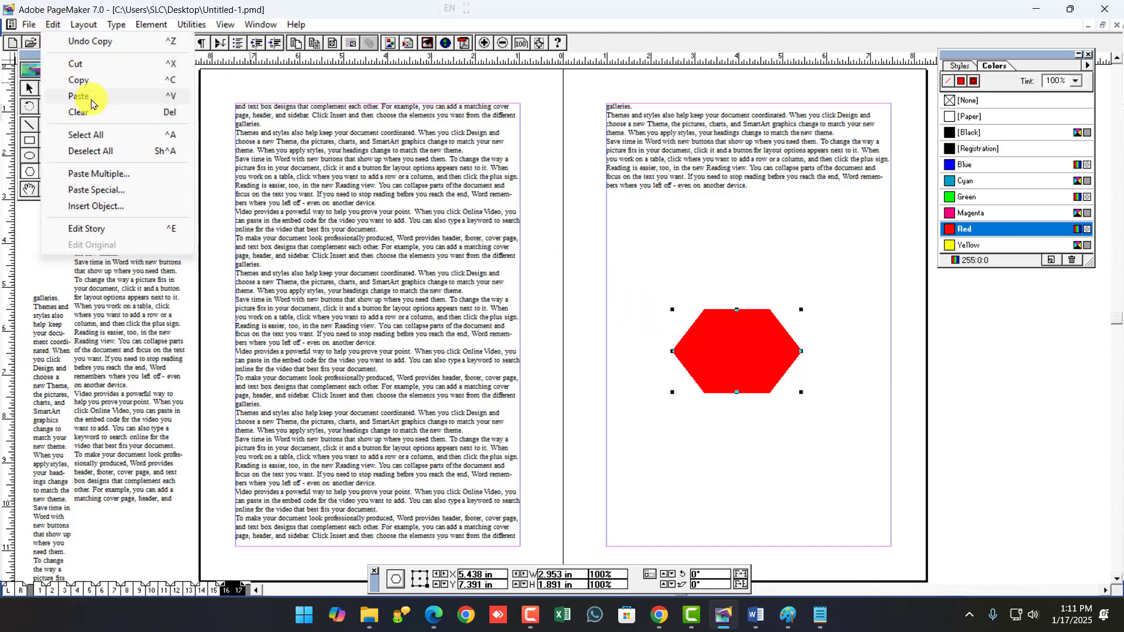
pyautogui.click(105, 174)
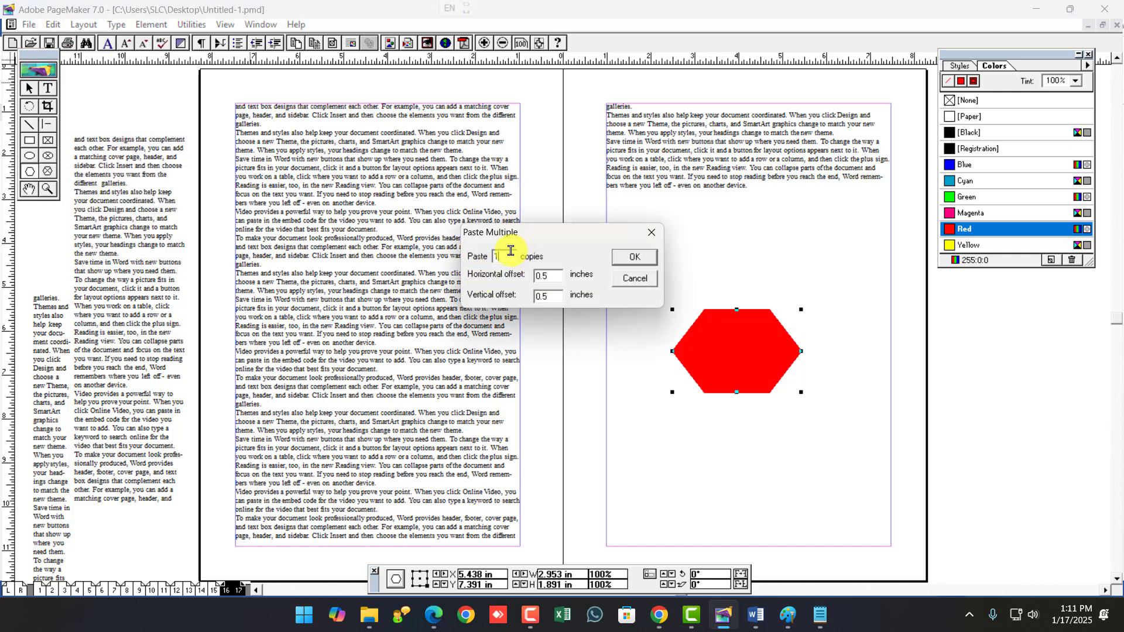
pyautogui.moveTo(511, 251); pyautogui.dragTo(473, 252)
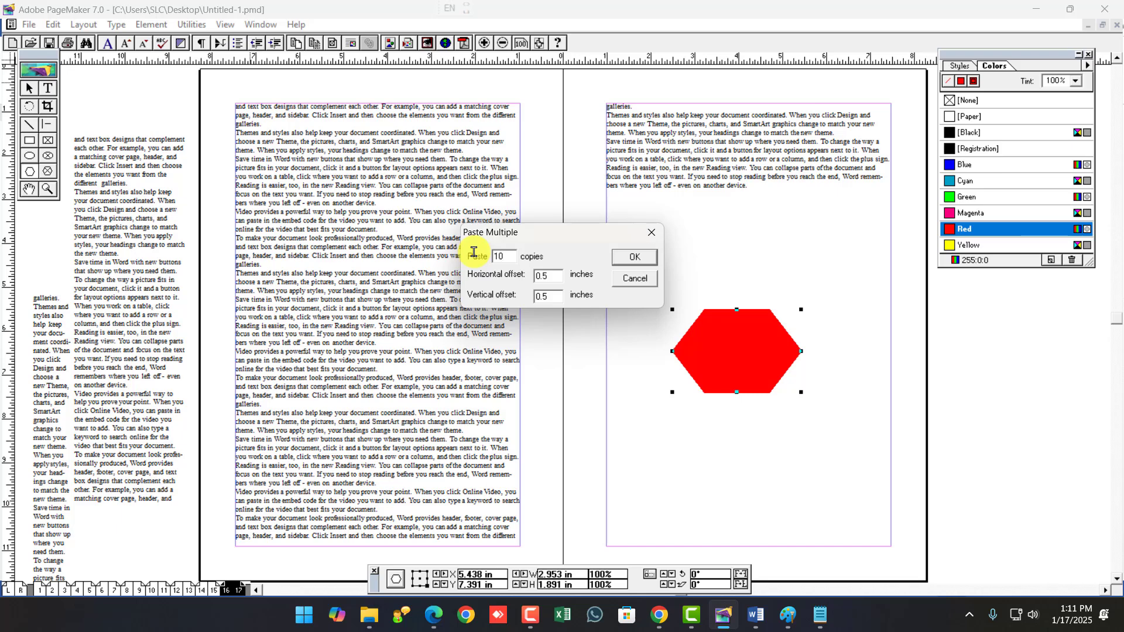
pyautogui.click(643, 257)
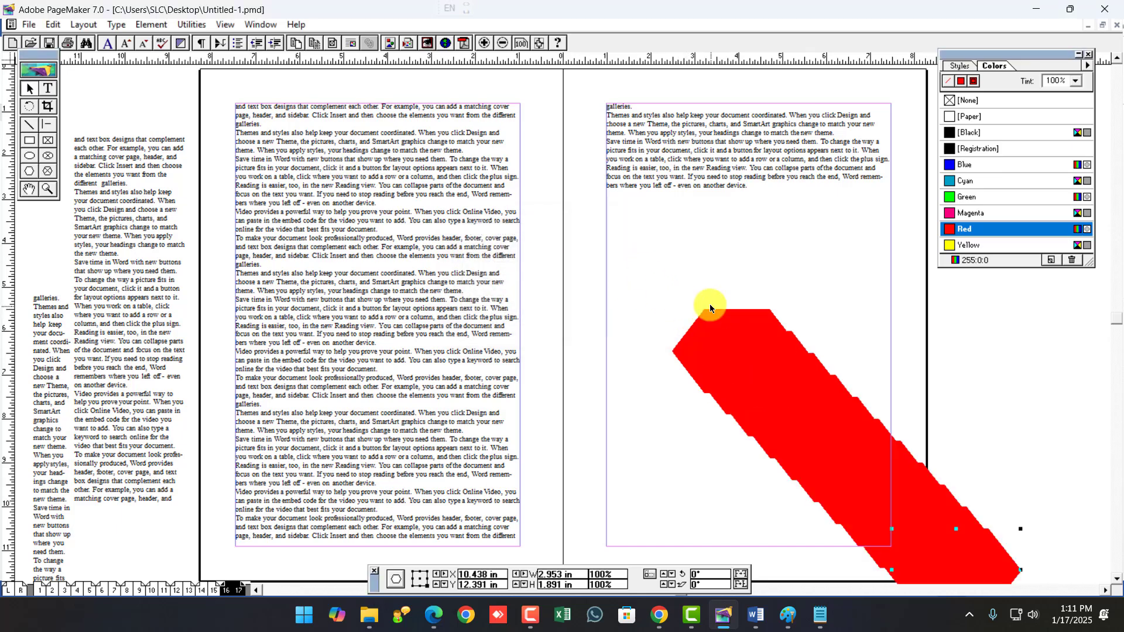
# Delete the original red hexagon and all its pasted copies.
pyautogui.moveTo(651, 282); pyautogui.dragTo(984, 363)
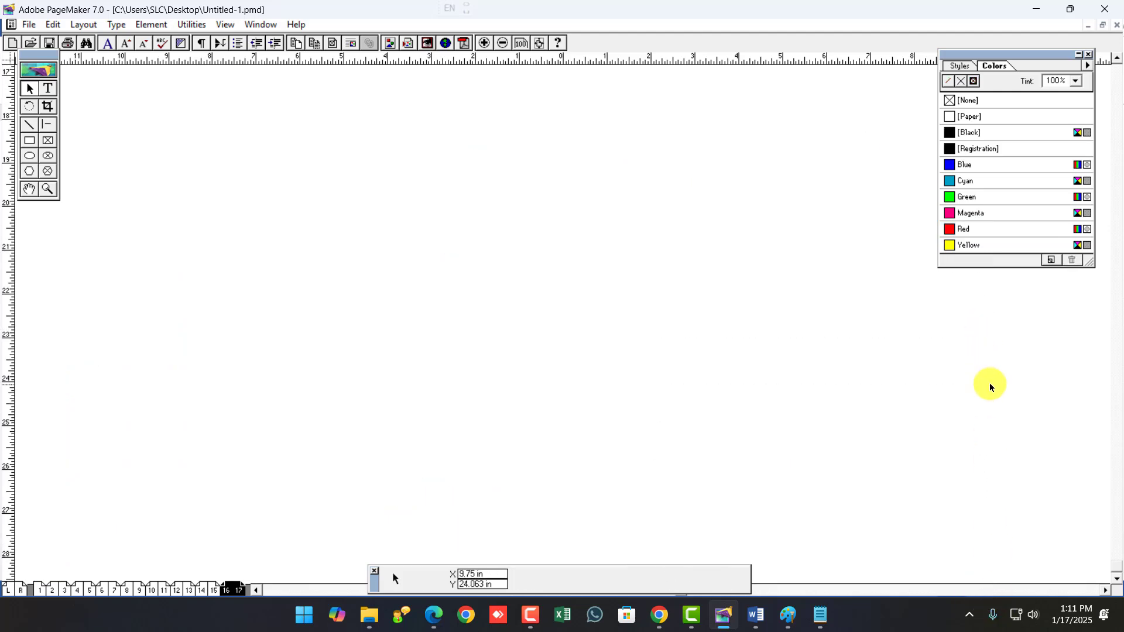
pyautogui.click(1116, 68)
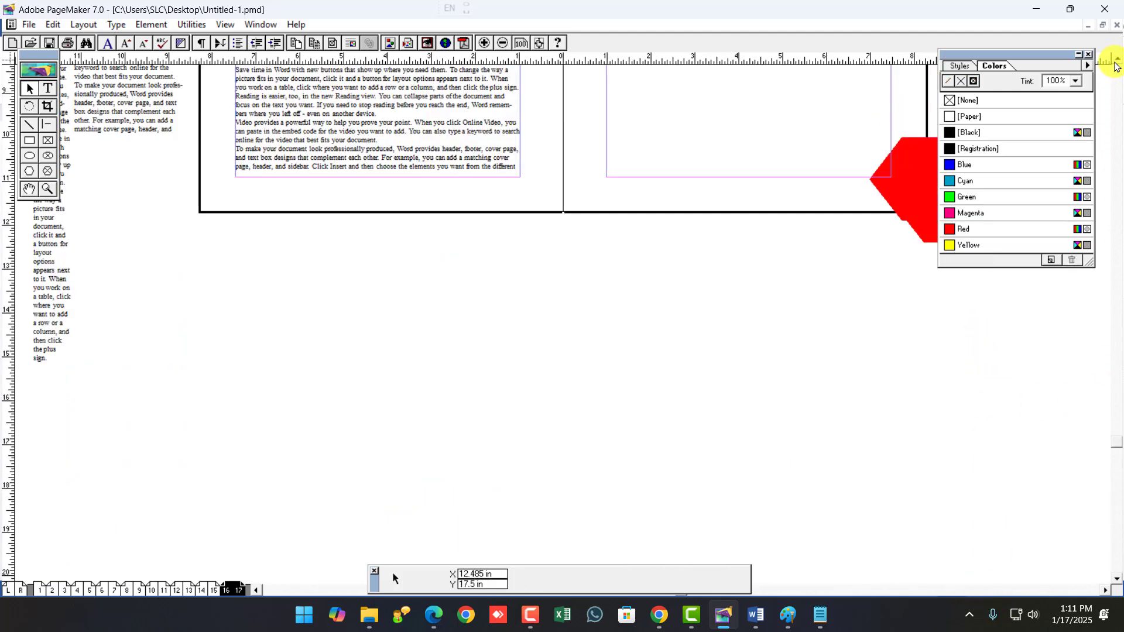
pyautogui.moveTo(922, 456); pyautogui.dragTo(966, 540)
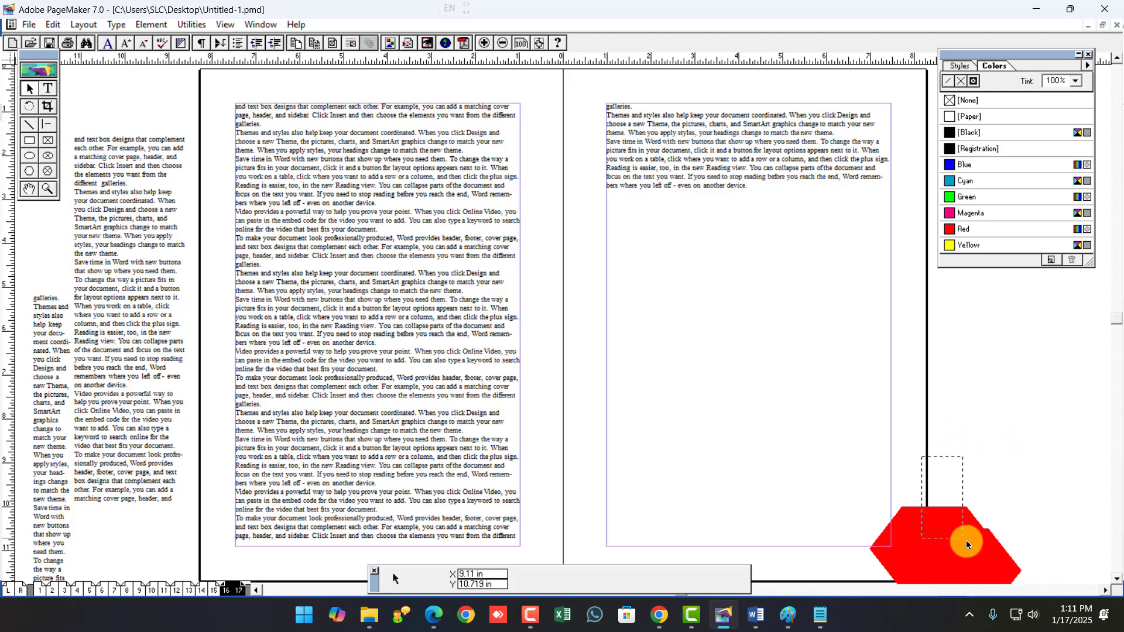
pyautogui.click(976, 548)
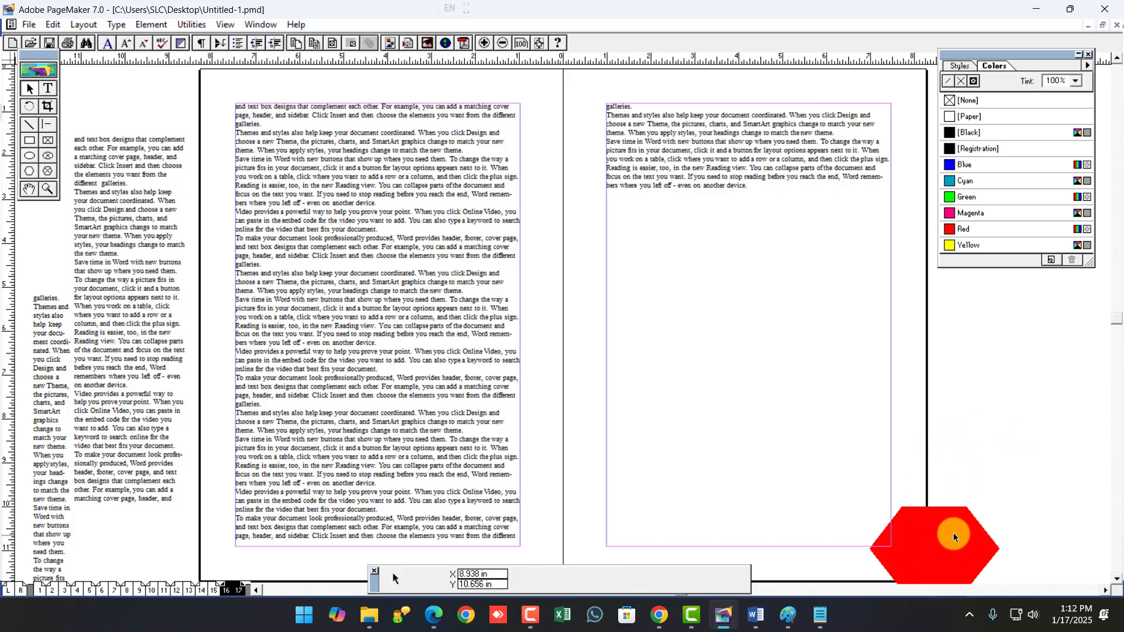
pyautogui.press('Delete')
# Set the polygon to 6 sides with a 30% star inset and draw a star about 2.19 by 1.61 in below the text on page 17.
pyautogui.click(25, 169)
pyautogui.doubleClick(26, 169)
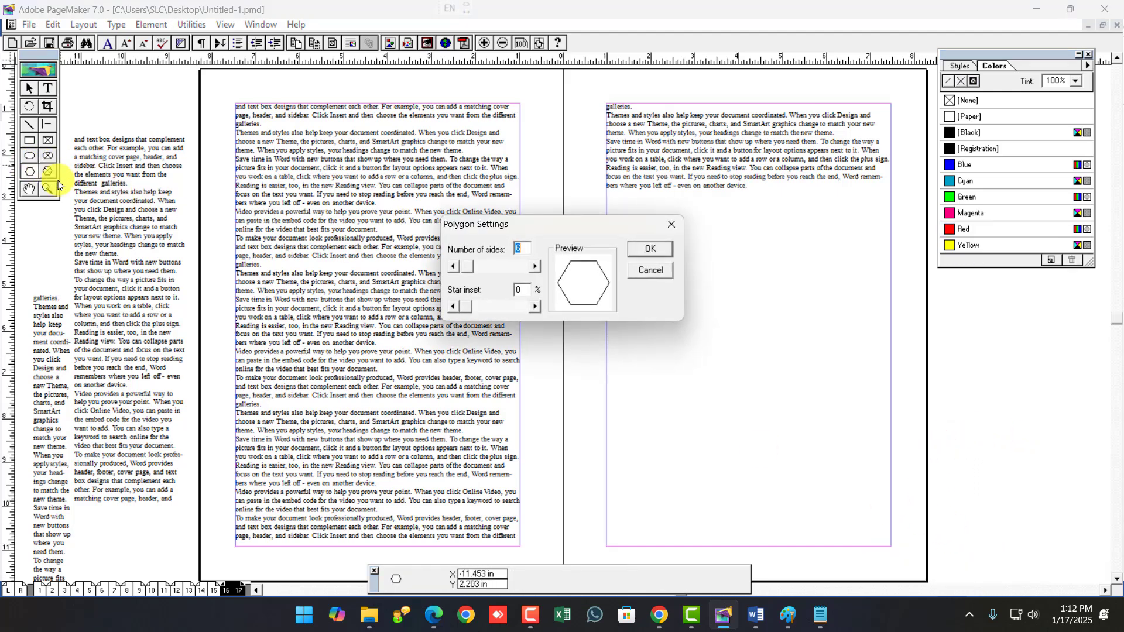
pyautogui.click(491, 308)
pyautogui.click(490, 308)
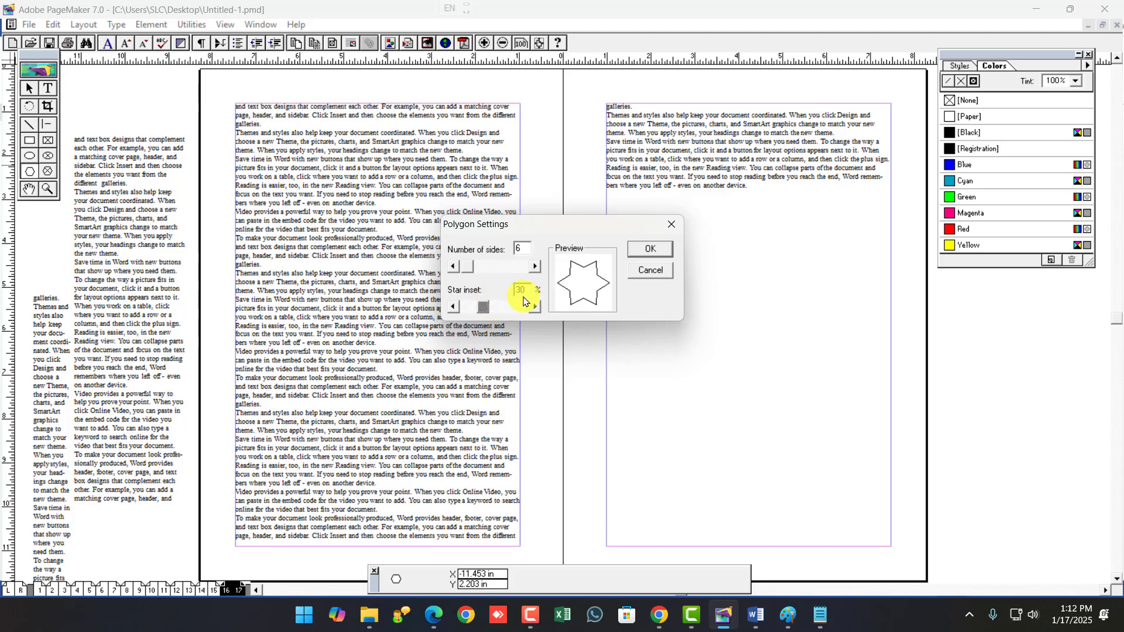
pyautogui.click(649, 248)
pyautogui.moveTo(653, 240); pyautogui.dragTo(749, 311)
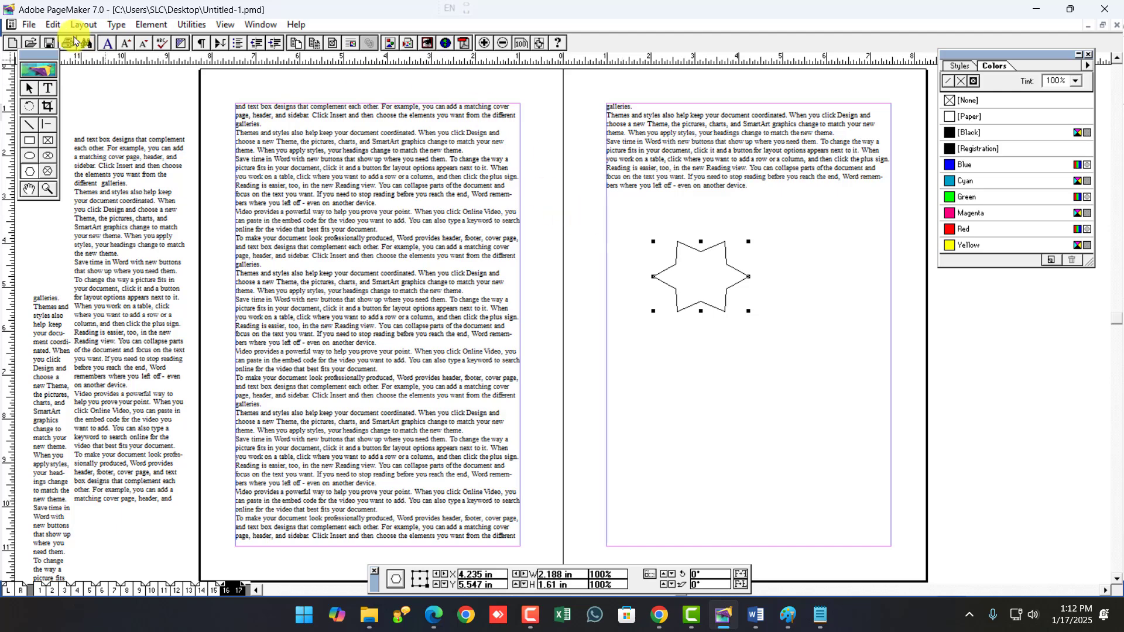
# Copy the star and use Paste Multiple for 10 copies with 0.5 in horizontal and vertical offsets.
pyautogui.click(52, 25)
pyautogui.click(91, 87)
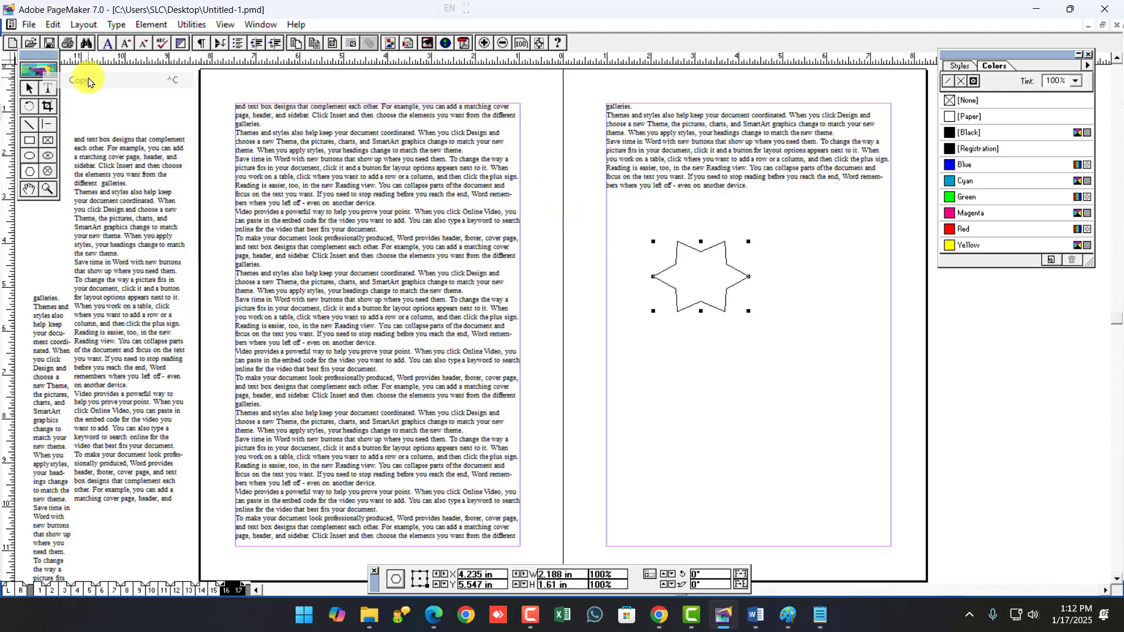
pyautogui.click(53, 24)
pyautogui.click(99, 173)
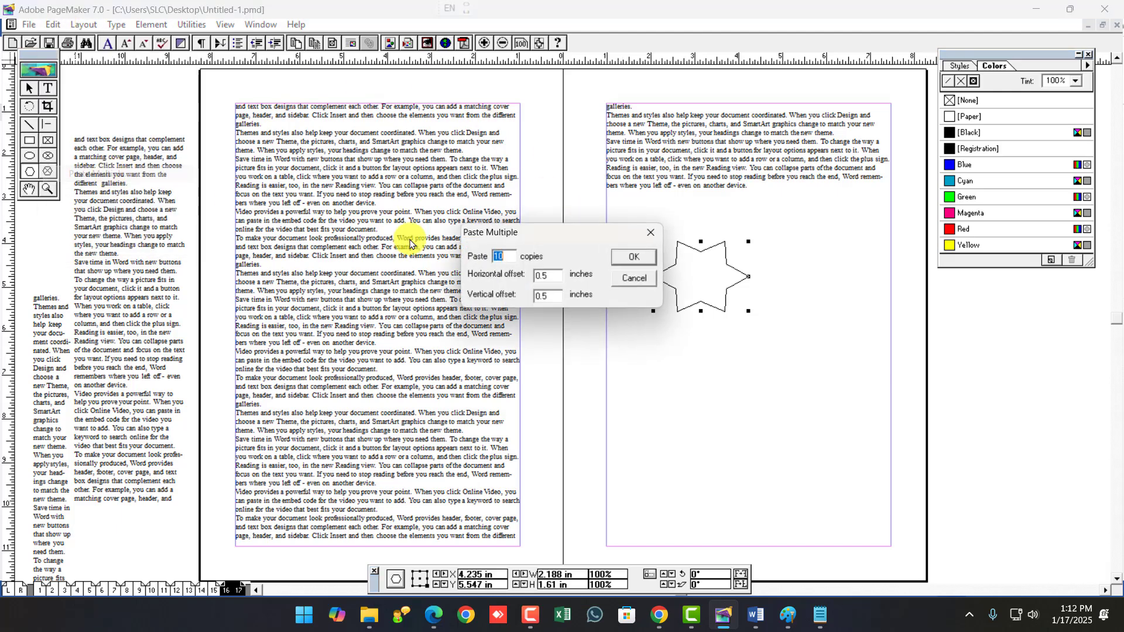
pyautogui.click(627, 258)
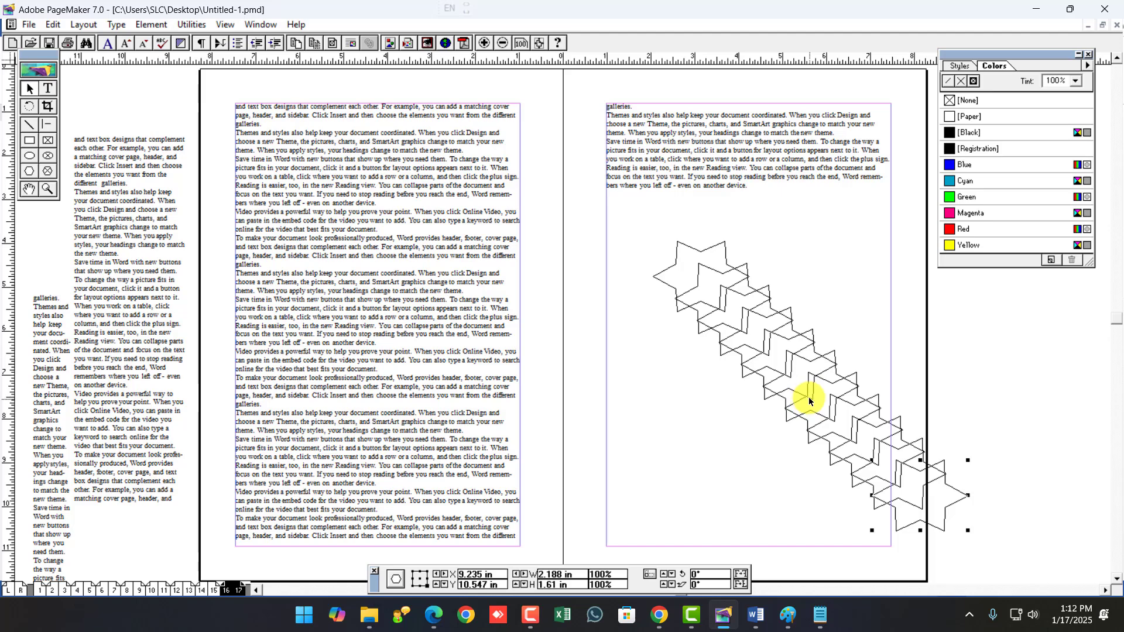
# Copy the page 16 passage running from "choose a new Theme" to "on another device." in the middle of the text.
pyautogui.click(53, 24)
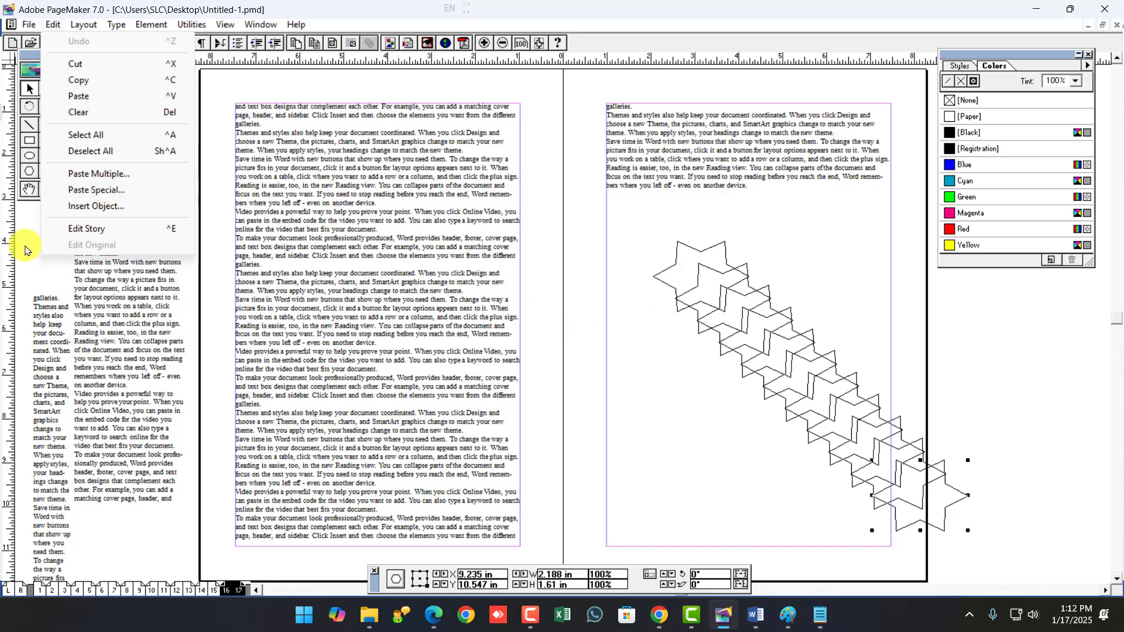
pyautogui.click(28, 103)
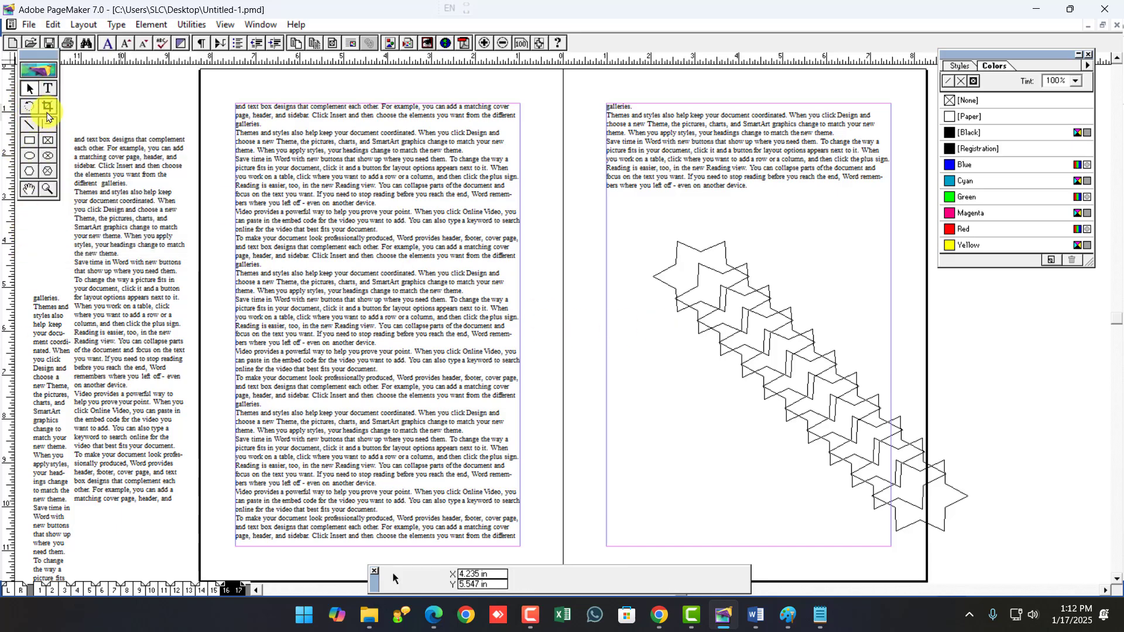
pyautogui.click(48, 88)
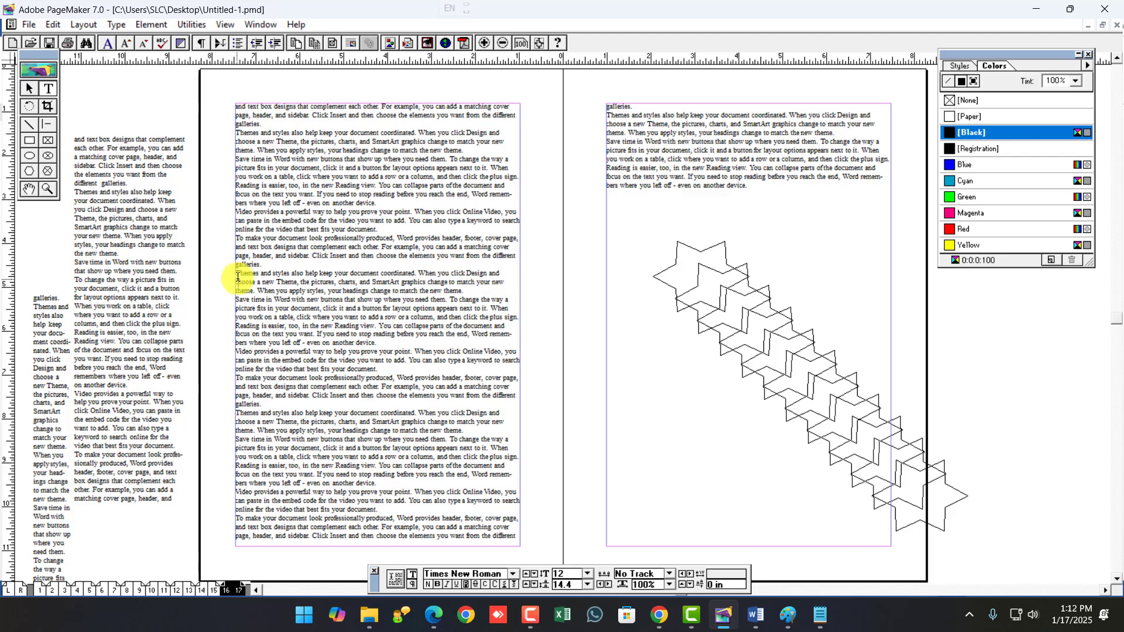
pyautogui.moveTo(238, 277); pyautogui.dragTo(404, 338)
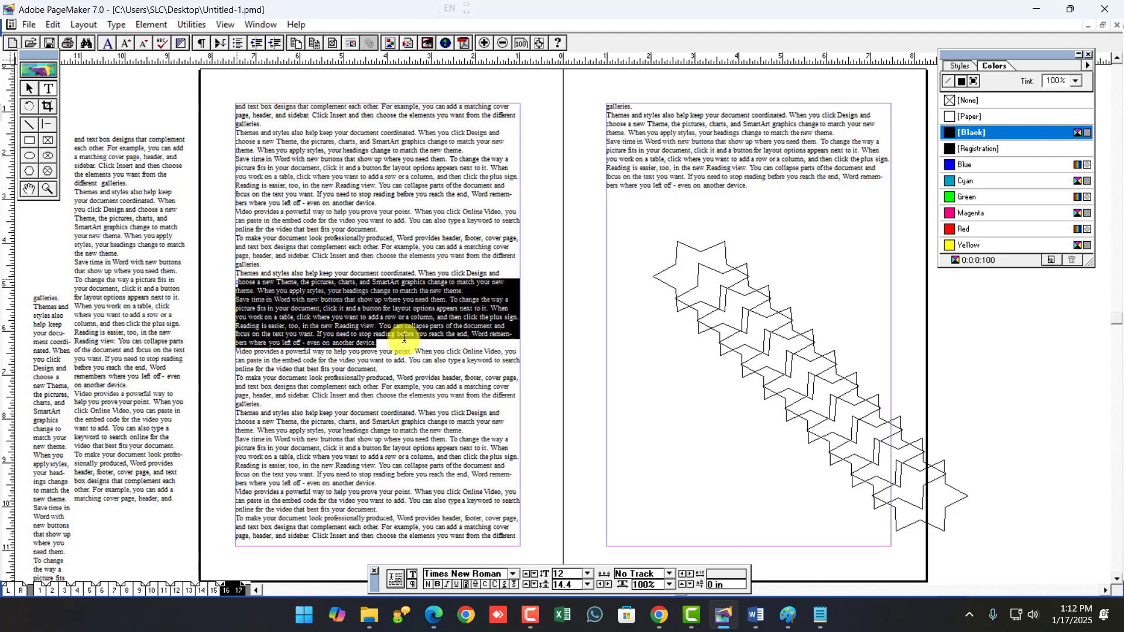
pyautogui.rightClick(301, 295)
pyautogui.click(324, 321)
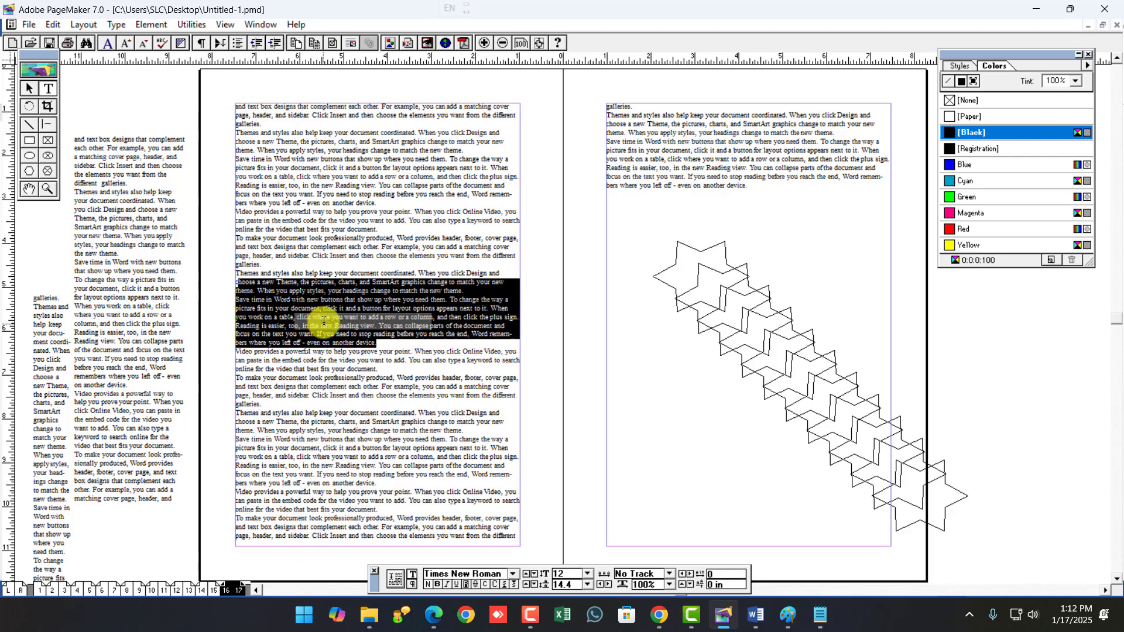
# Try to paste the copied passage as Text with Paste Special in the empty area of page 17.
pyautogui.click(606, 413)
pyautogui.click(52, 25)
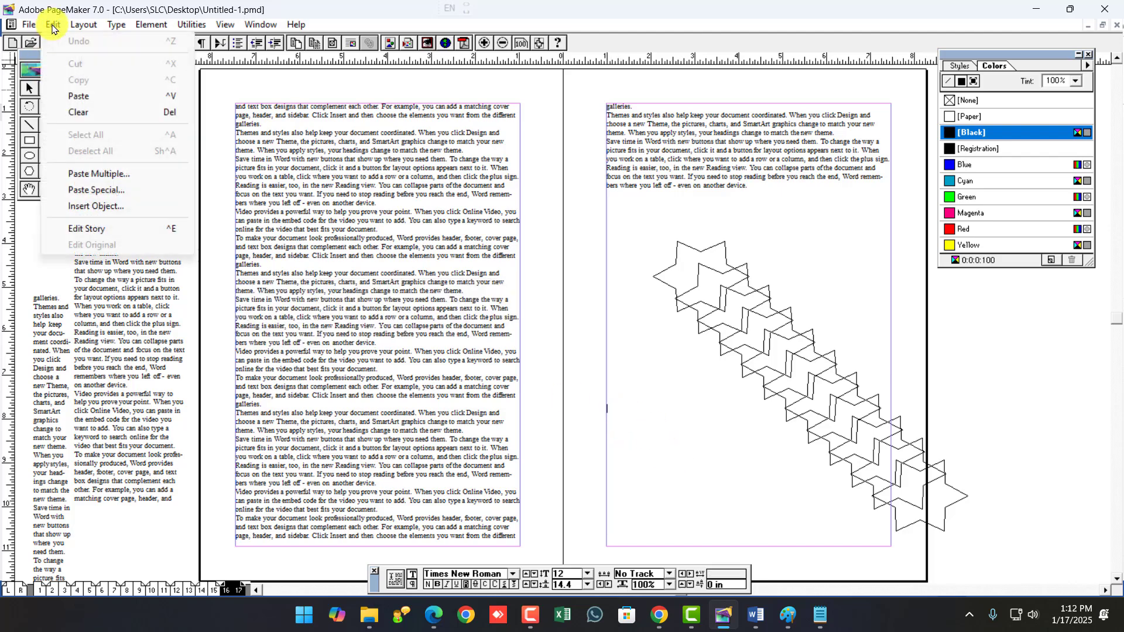
pyautogui.click(108, 190)
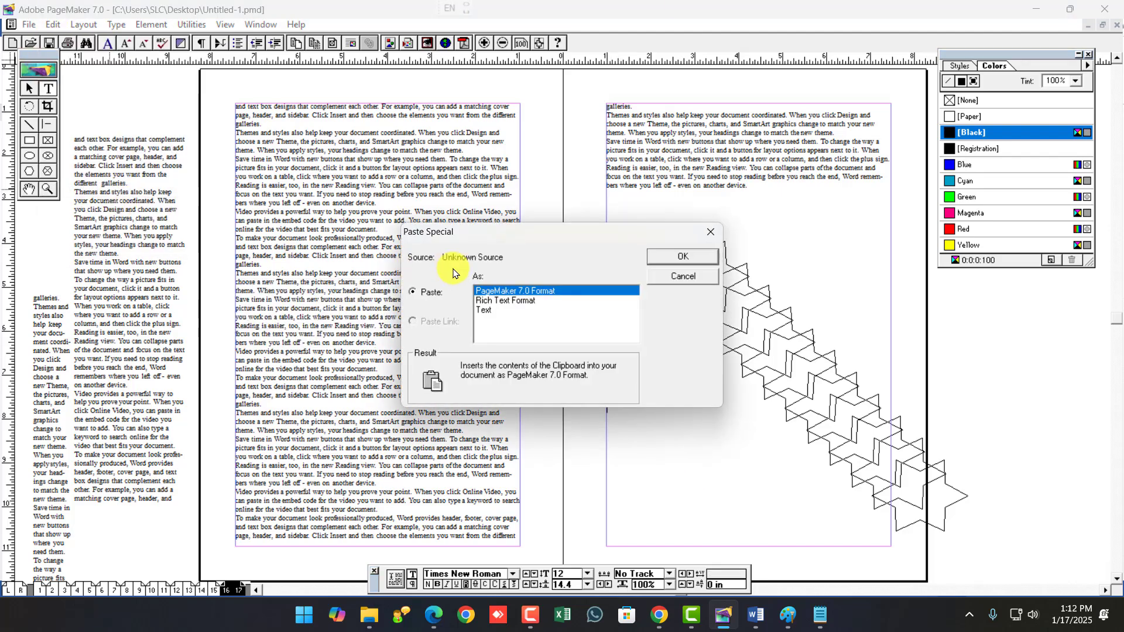
pyautogui.moveTo(530, 232); pyautogui.dragTo(283, 190)
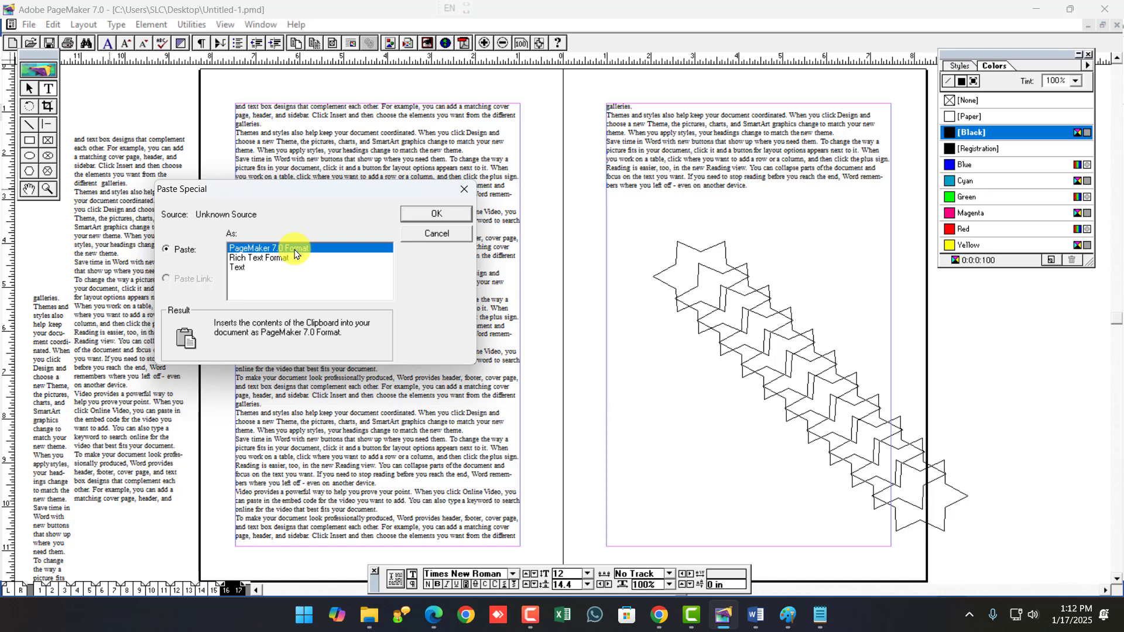
pyautogui.click(286, 268)
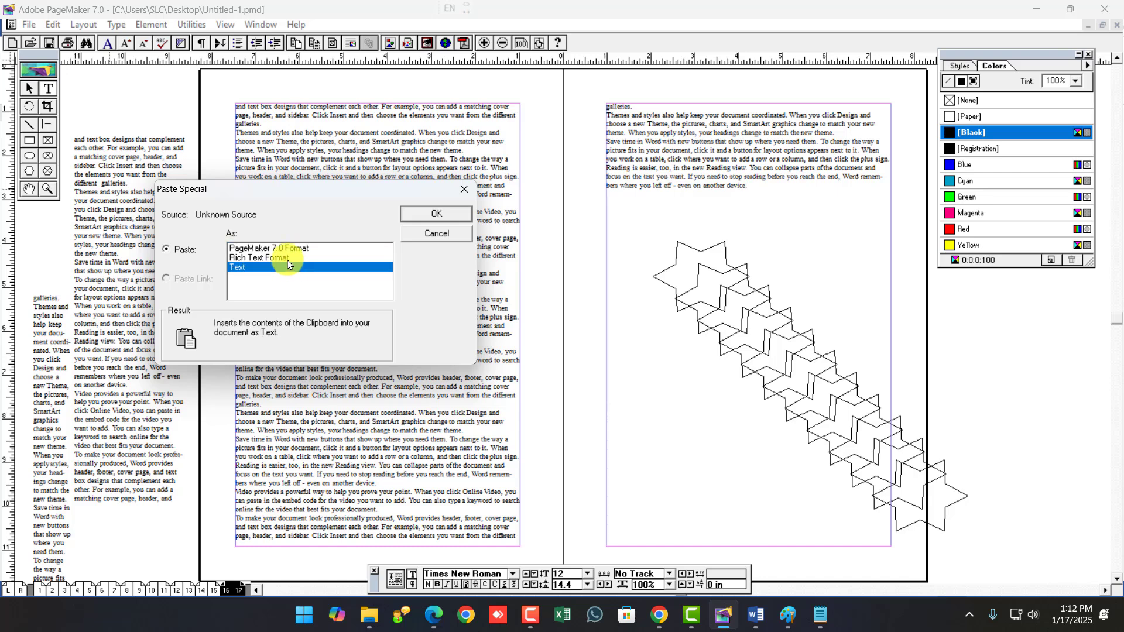
pyautogui.click(288, 259)
pyautogui.click(250, 269)
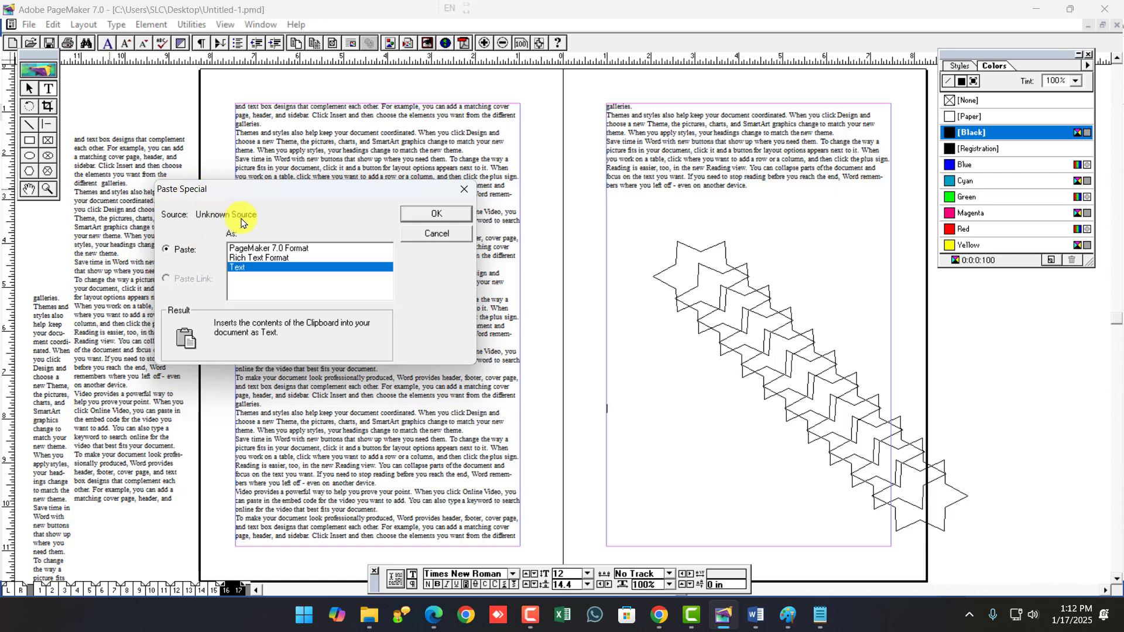
pyautogui.click(438, 214)
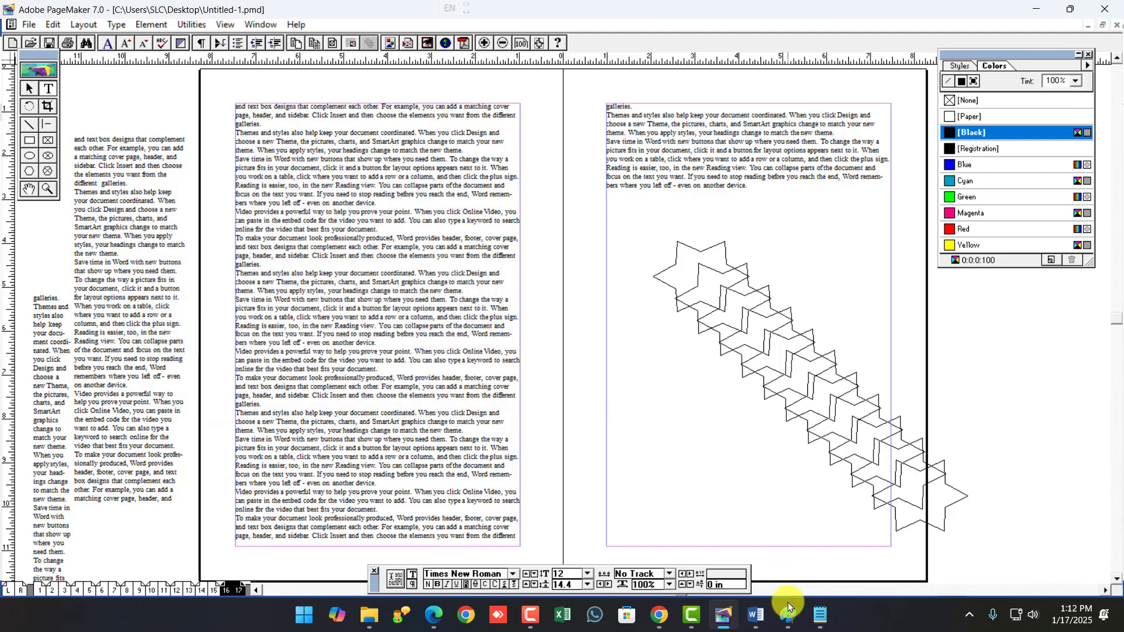
# Check item 10 of the Word topic list against PageMaker's editing commands.
pyautogui.click(758, 616)
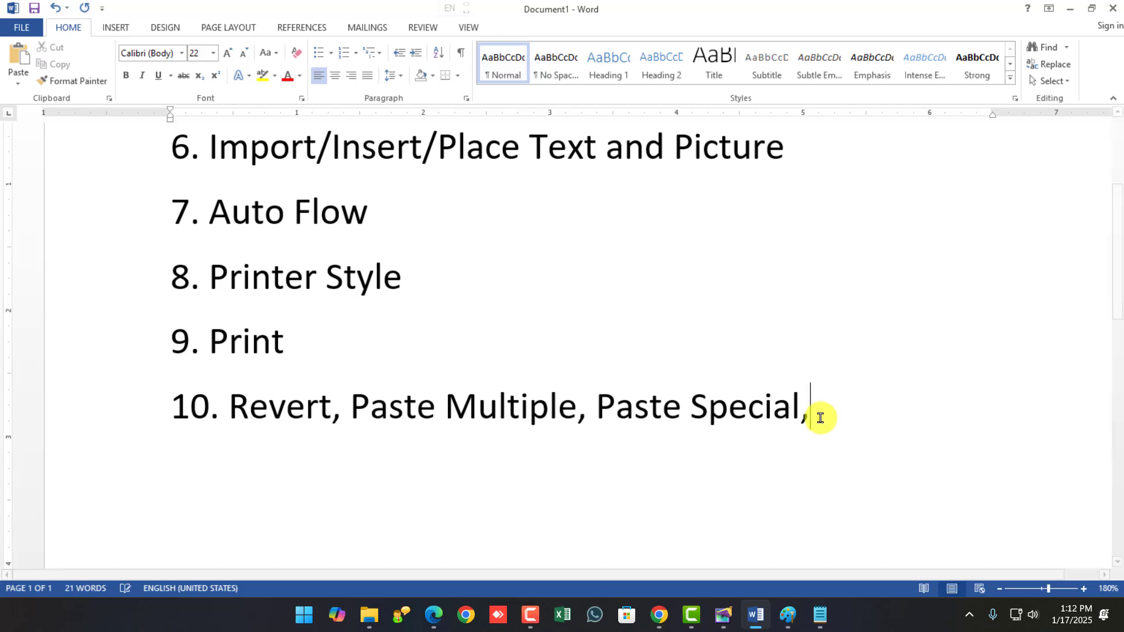
pyautogui.hotkey('alt', 'Tab')
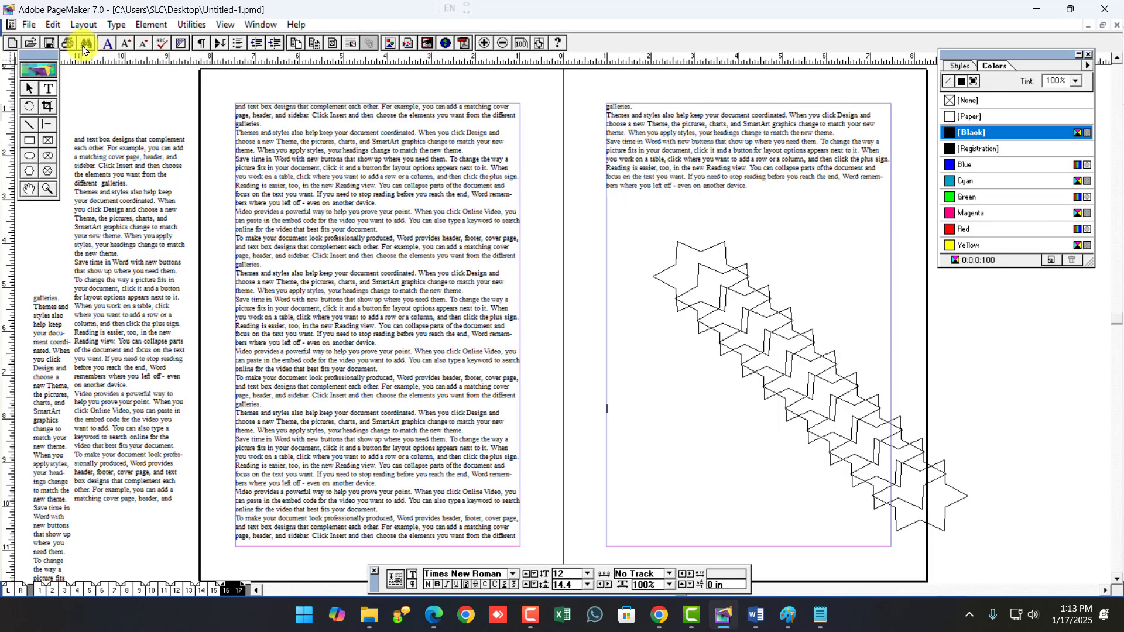
pyautogui.click(53, 24)
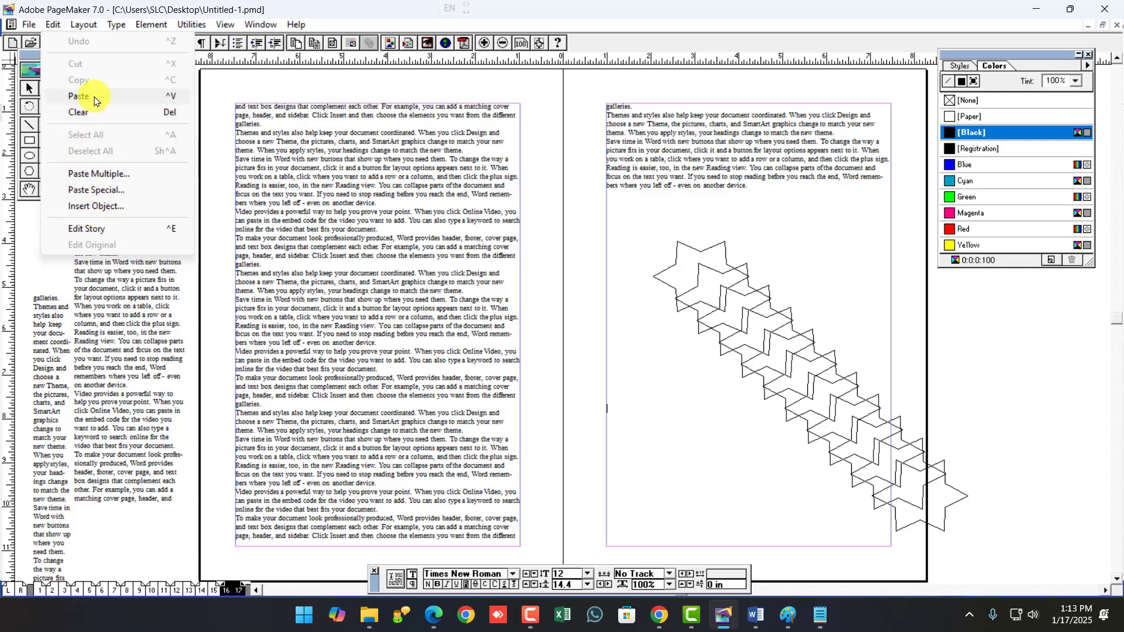
pyautogui.moveTo(84, 24)
# Switch to Word, add "Insert and Remove Pages" to the end of item 10, start item 11, and return to PageMaker.
pyautogui.hotkey('alt', 'Tab')
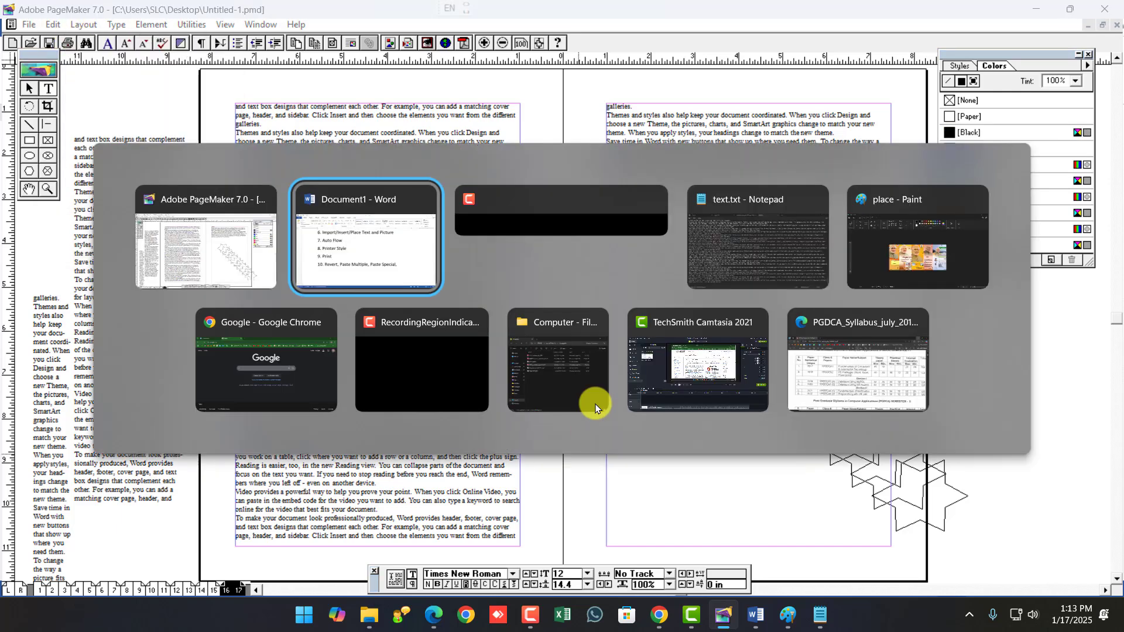
pyautogui.write('Inse')
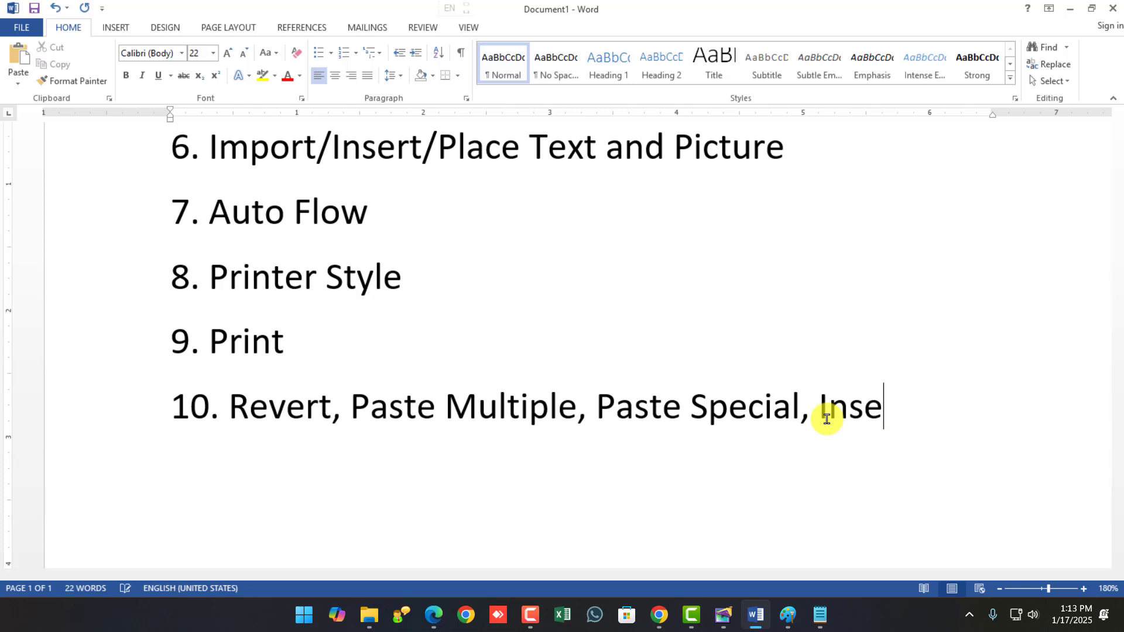
pyautogui.write('rt and Remove')
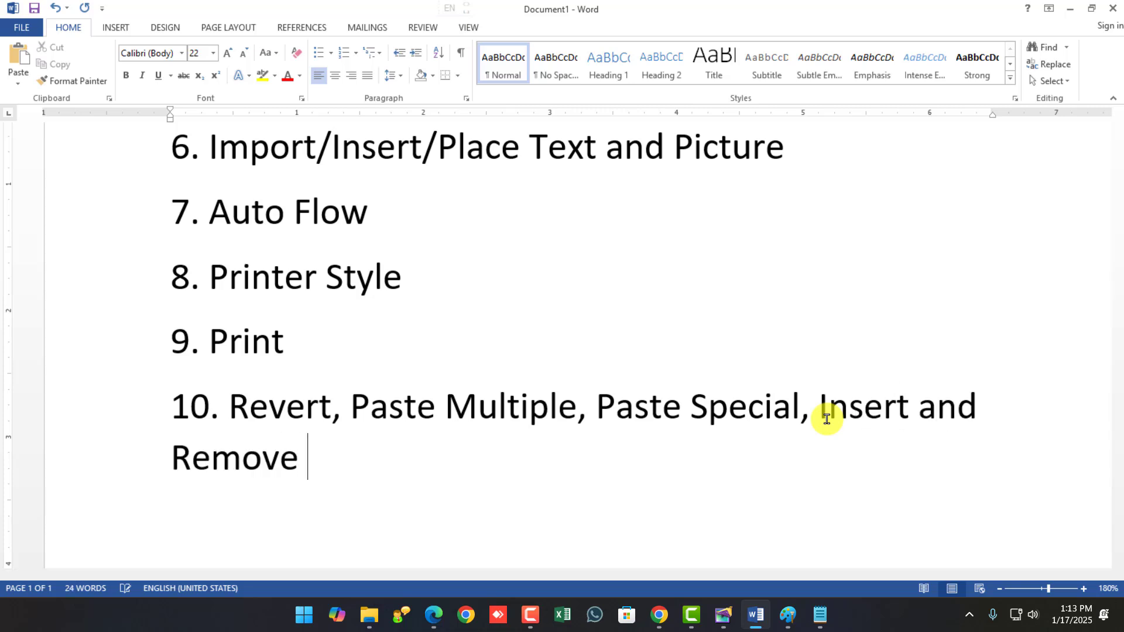
pyautogui.write(' Oage')
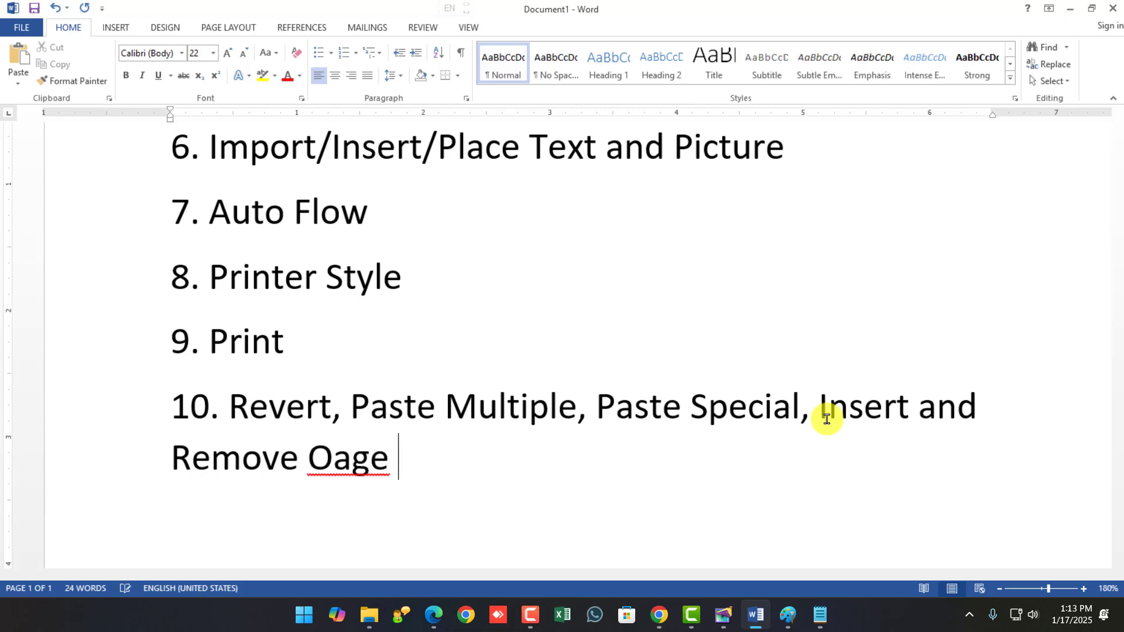
pyautogui.press('BackSpace')
pyautogui.press('BackSpace')
pyautogui.press('BackSpace')
pyautogui.press('BackSpace')
pyautogui.press('BackSpace')
pyautogui.write('POa')
pyautogui.press('BackSpace')
pyautogui.press('BackSpace')
pyautogui.write('ages ')
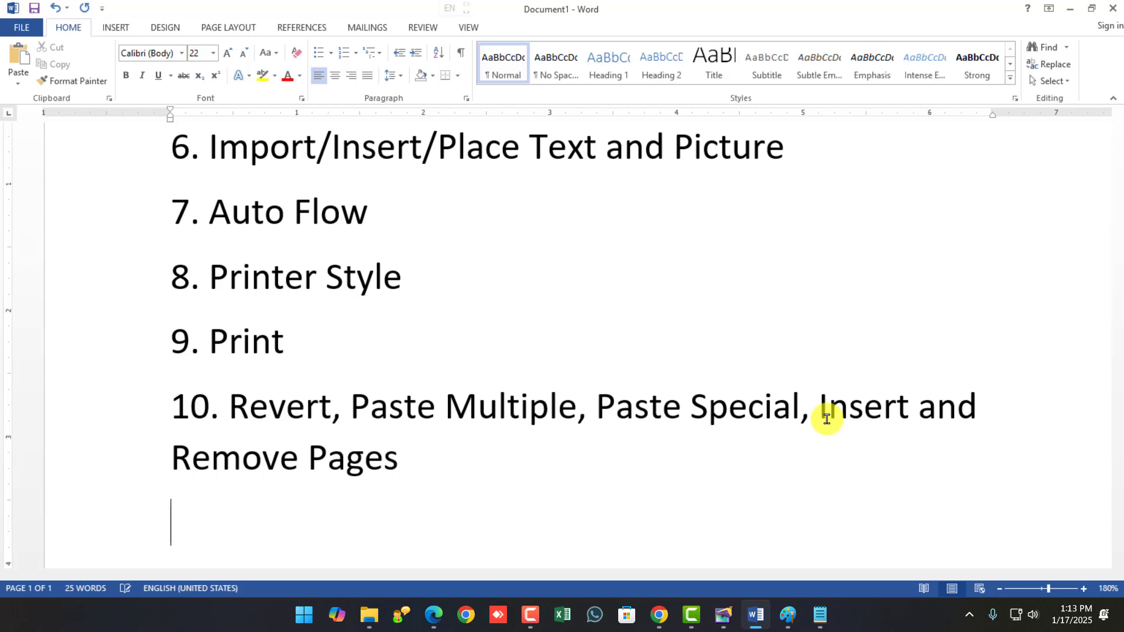
pyautogui.write('11.')
pyautogui.hotkey('alt', 'Tab')
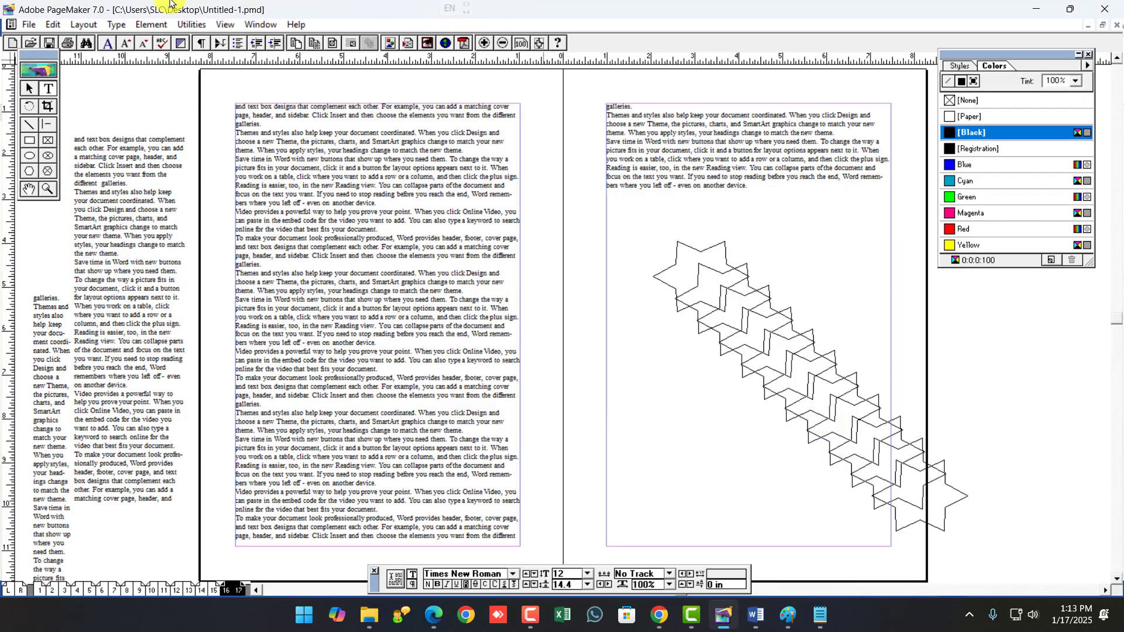
# Select all the stars, move them about 1.1 in towards page 17's inner margin, and shrink the last star slightly.
pyautogui.click(52, 24)
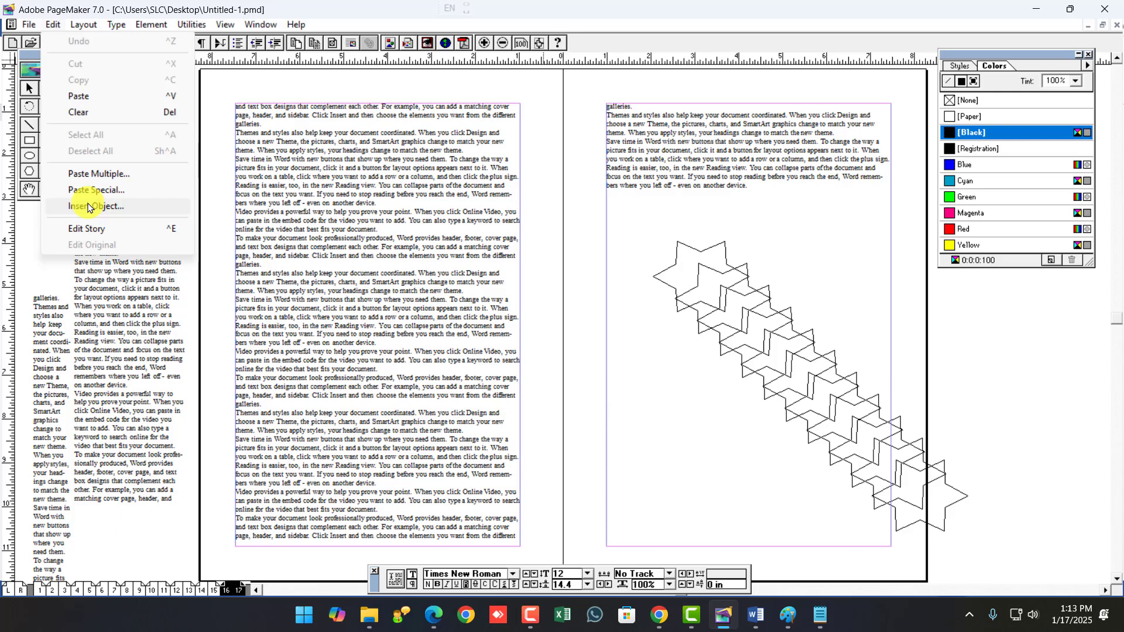
pyautogui.click(29, 87)
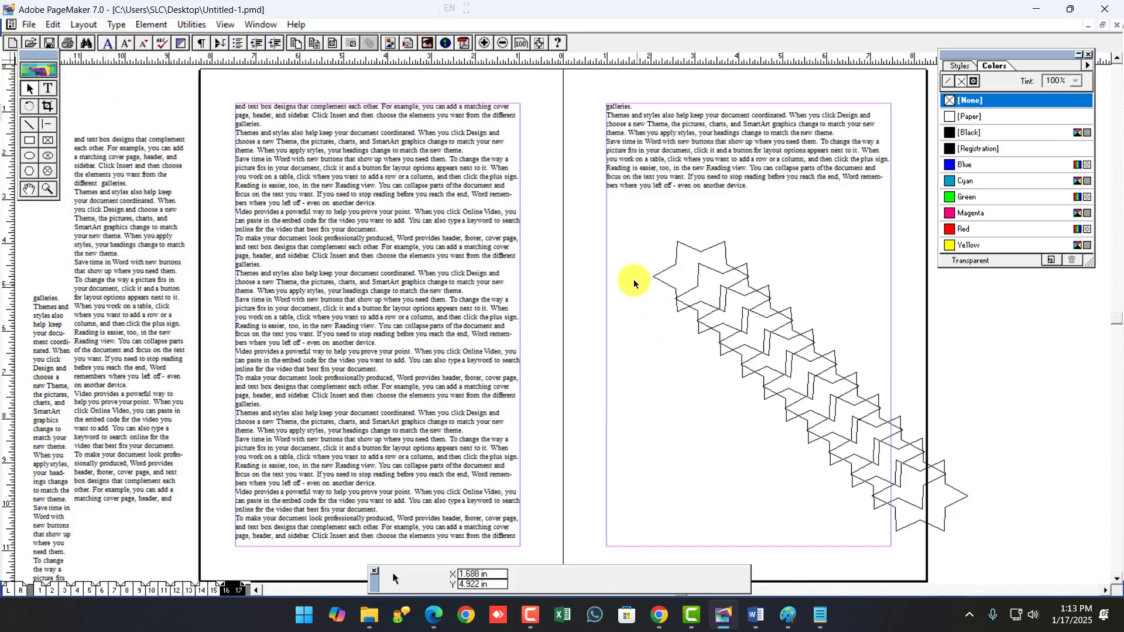
pyautogui.moveTo(636, 234); pyautogui.dragTo(972, 533)
pyautogui.moveTo(909, 468); pyautogui.dragTo(862, 464)
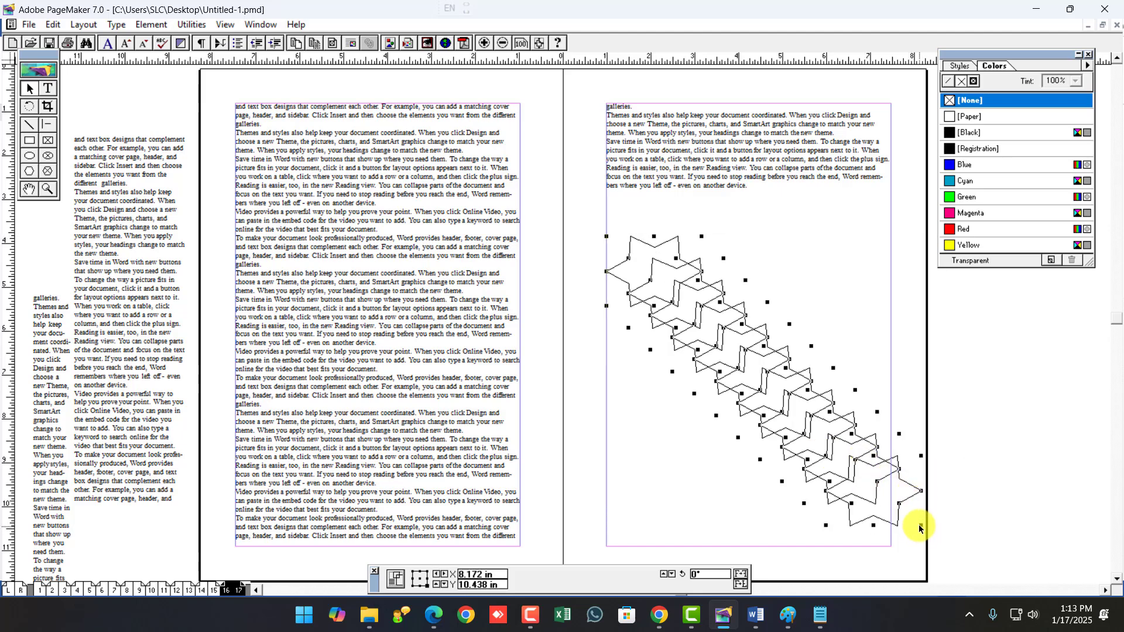
pyautogui.moveTo(919, 528); pyautogui.dragTo(905, 515)
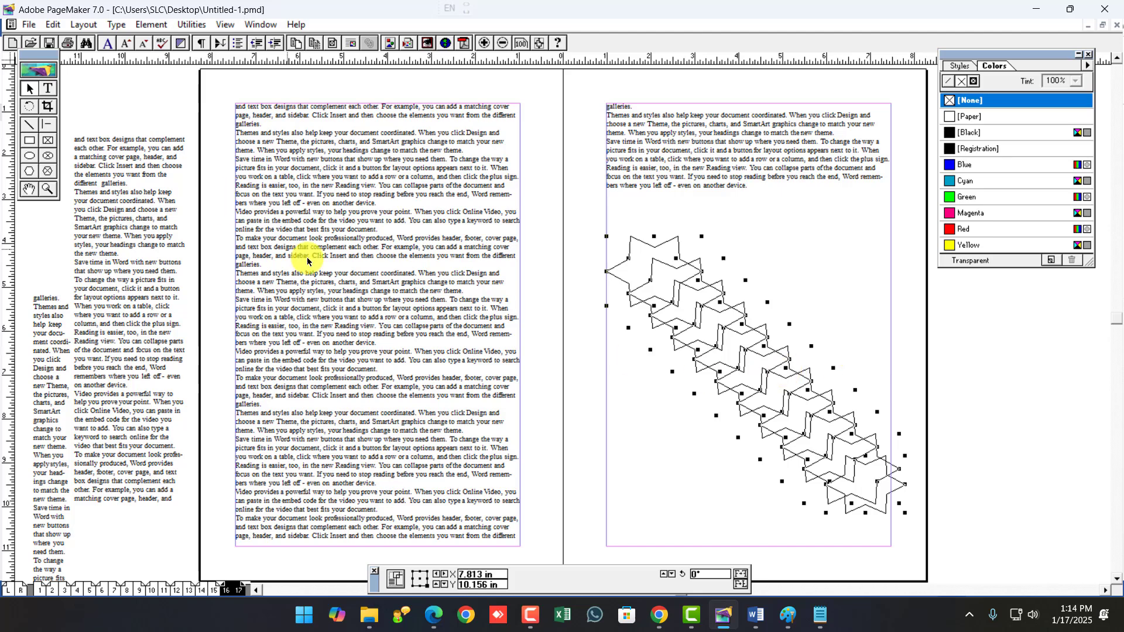
# Select all the stars on page 17 and delete them.
pyautogui.moveTo(565, 205); pyautogui.dragTo(927, 537)
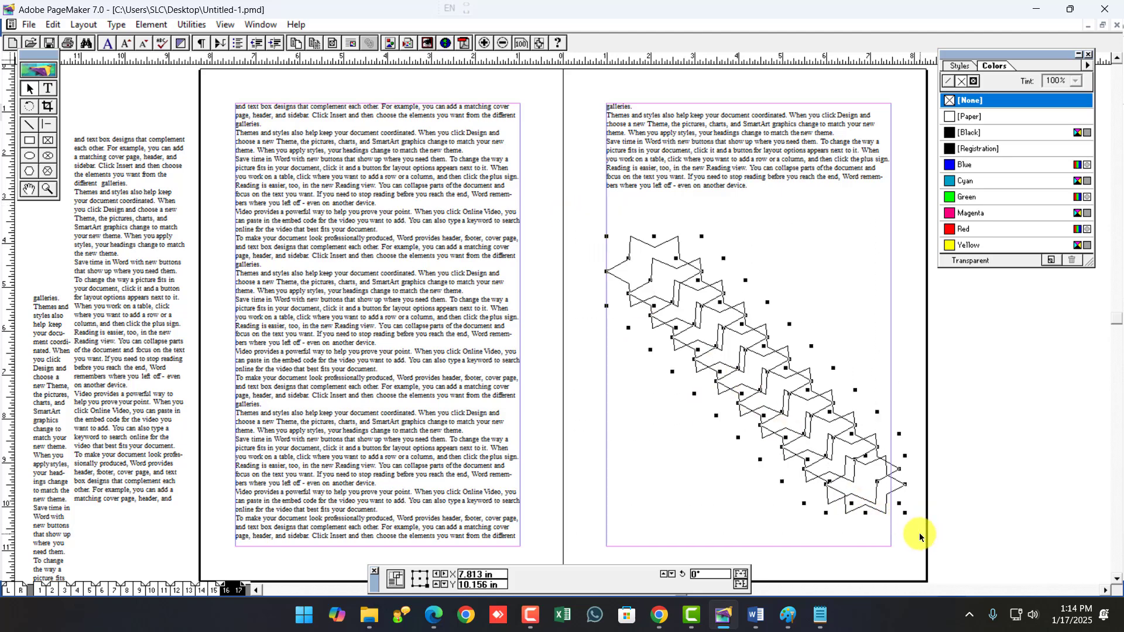
pyautogui.press('Delete')
pyautogui.keyDown('ctrl'); pyautogui.click(868, 331); pyautogui.keyUp('ctrl')
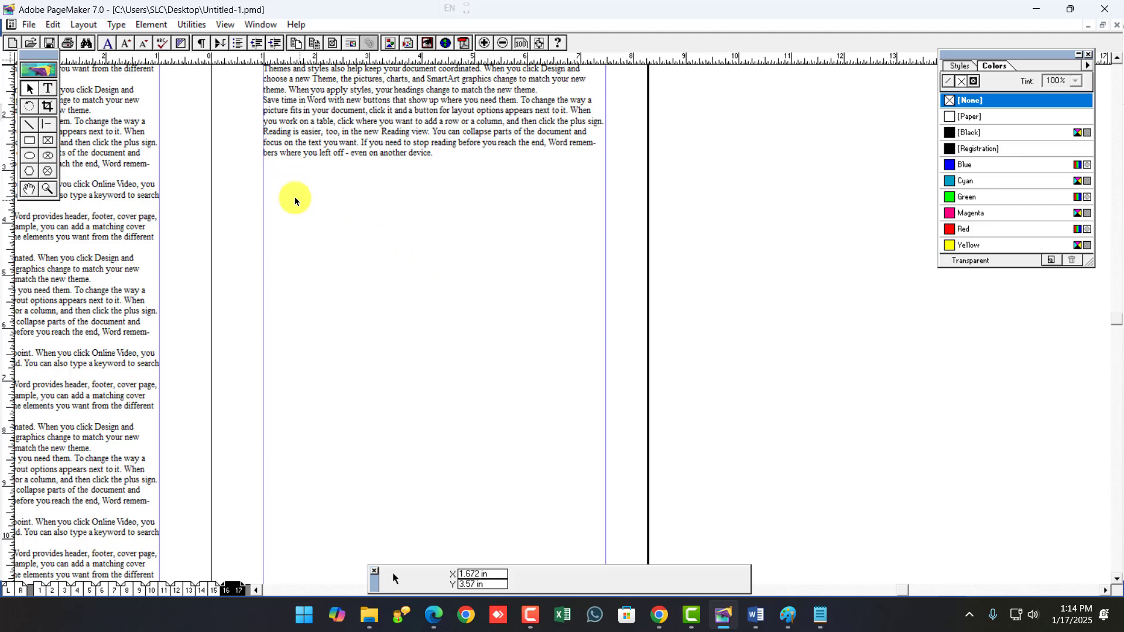
# Insert a new Microsoft Excel Worksheet object into the PageMaker document.
pyautogui.click(52, 23)
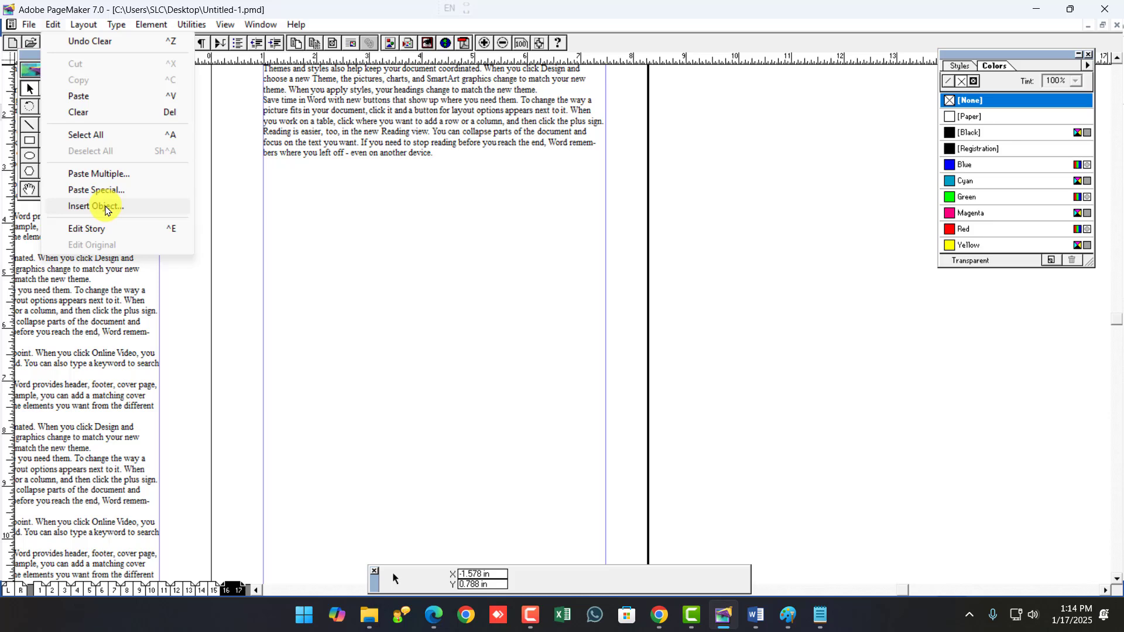
pyautogui.click(107, 207)
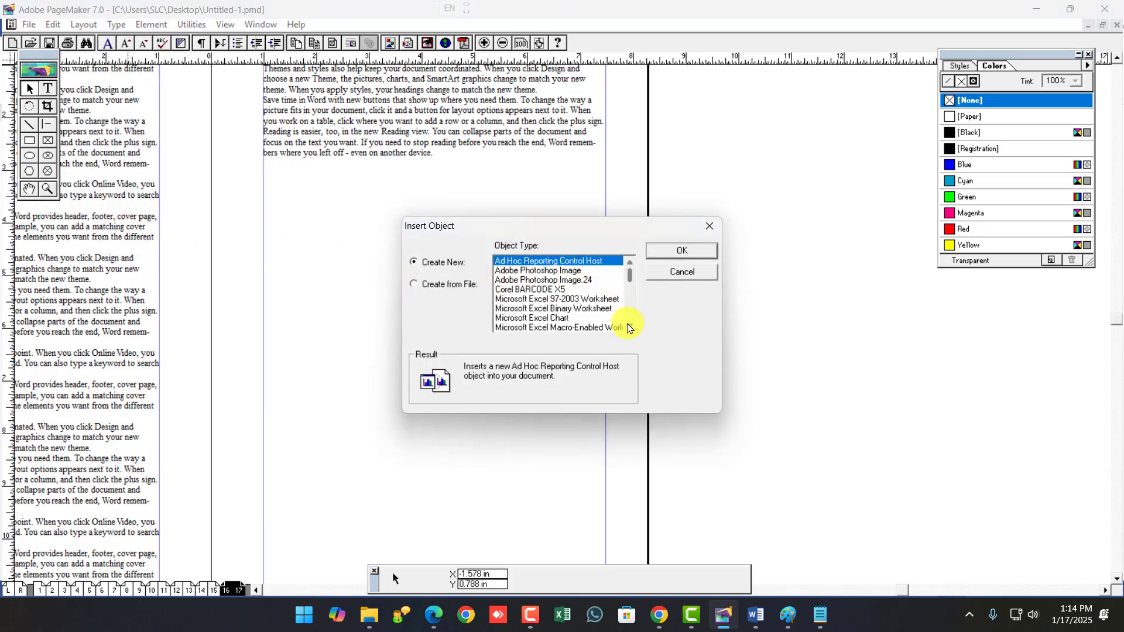
pyautogui.scroll(-2, 628, 316)
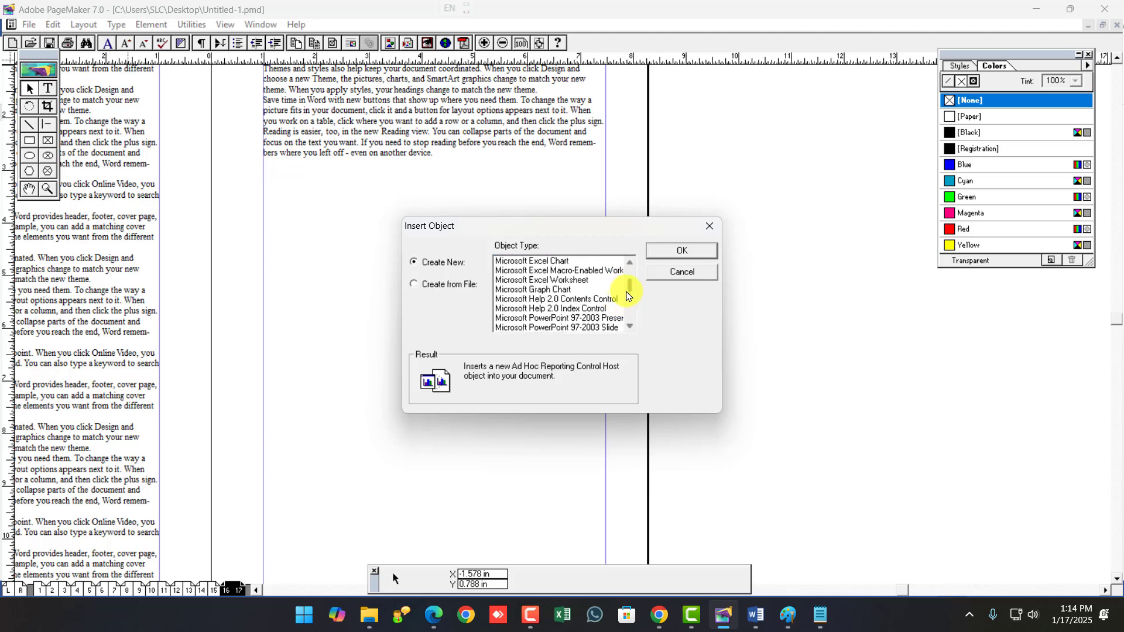
pyautogui.moveTo(631, 293); pyautogui.dragTo(623, 290)
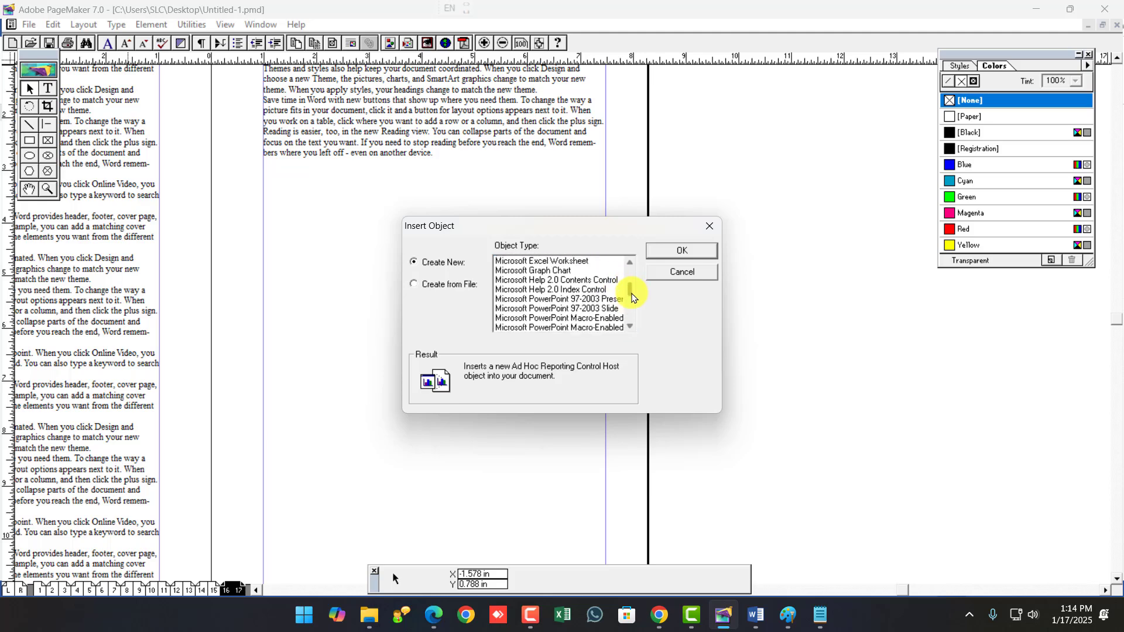
pyautogui.click(583, 260)
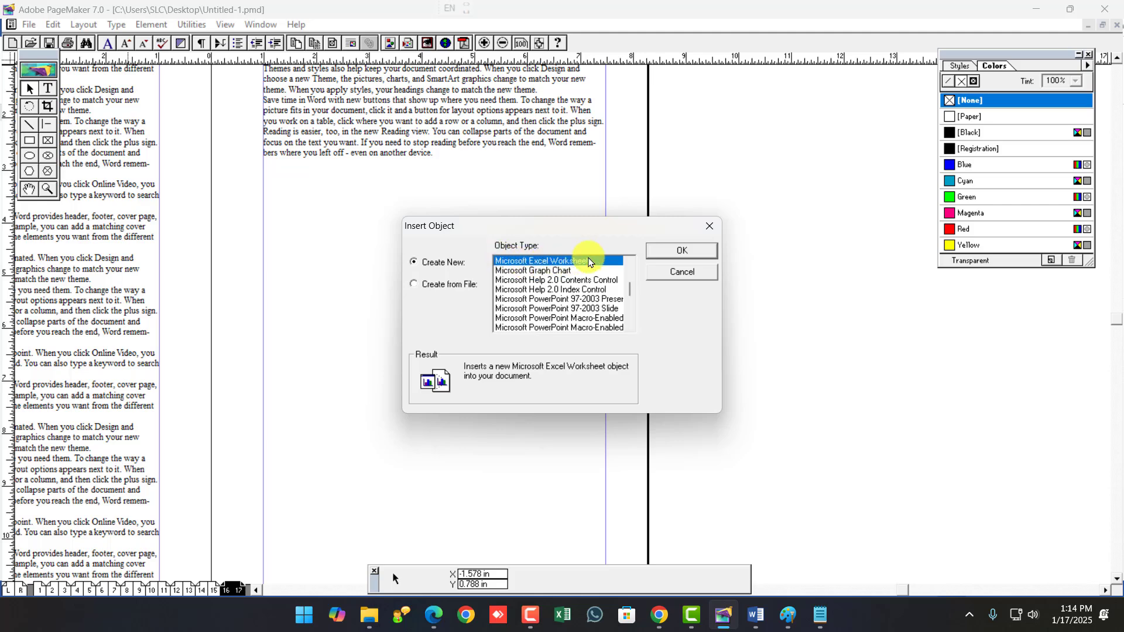
pyautogui.click(681, 250)
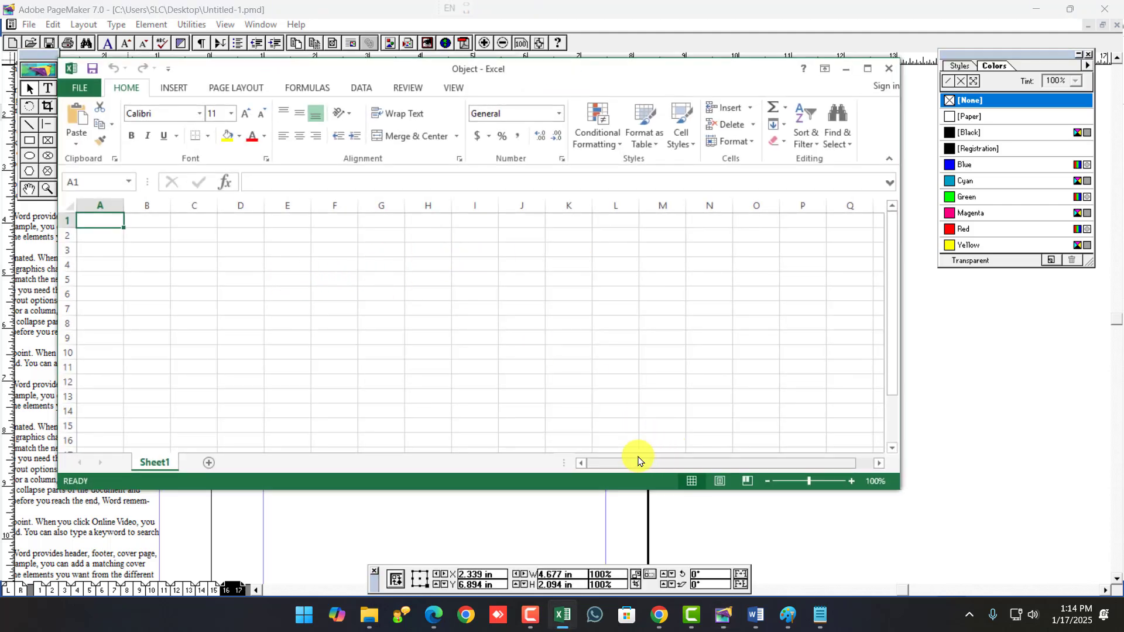
# Enter the column headings S.no, Name and Address in cells A1 to C1 of the embedded worksheet.
pyautogui.click(157, 250)
pyautogui.click(118, 224)
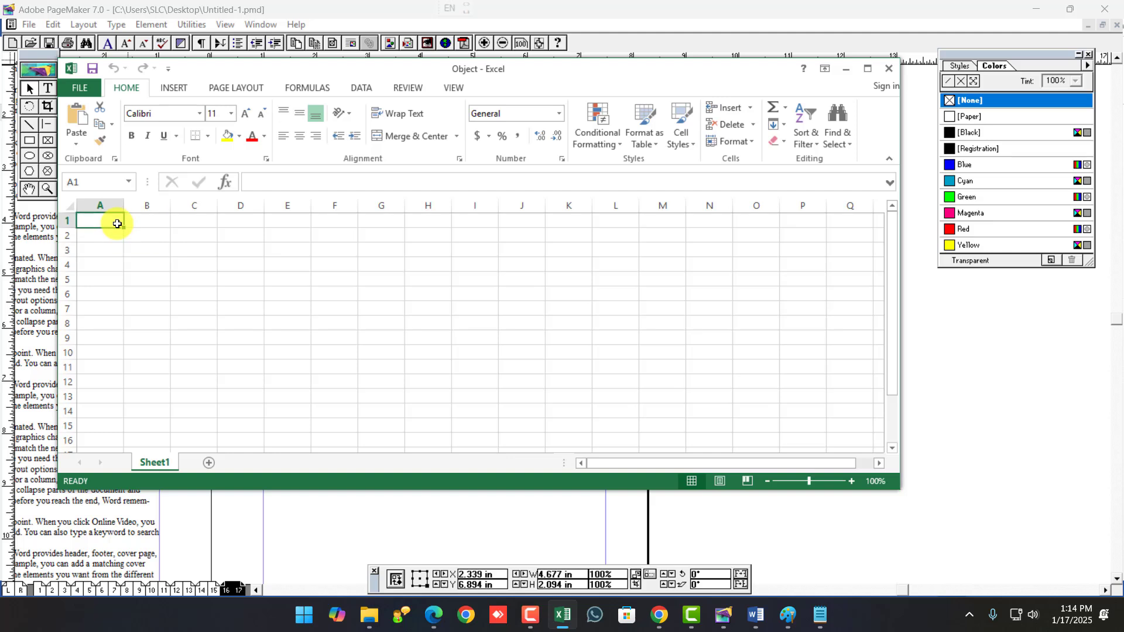
pyautogui.write('S.no')
pyautogui.press('Tab')
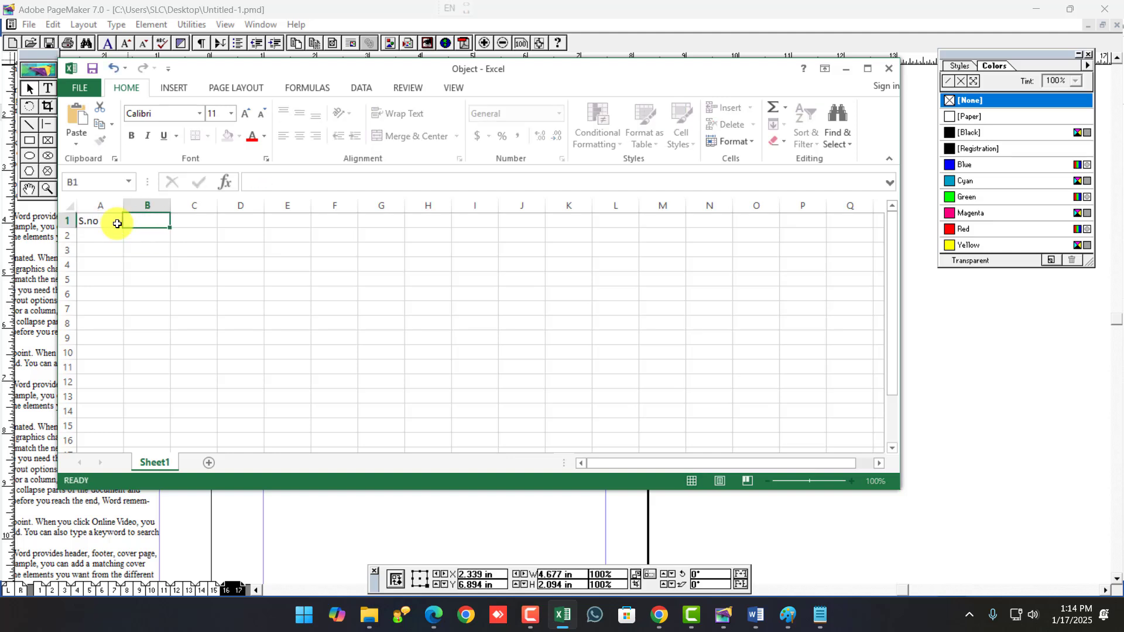
pyautogui.write('Name')
pyautogui.press('Tab')
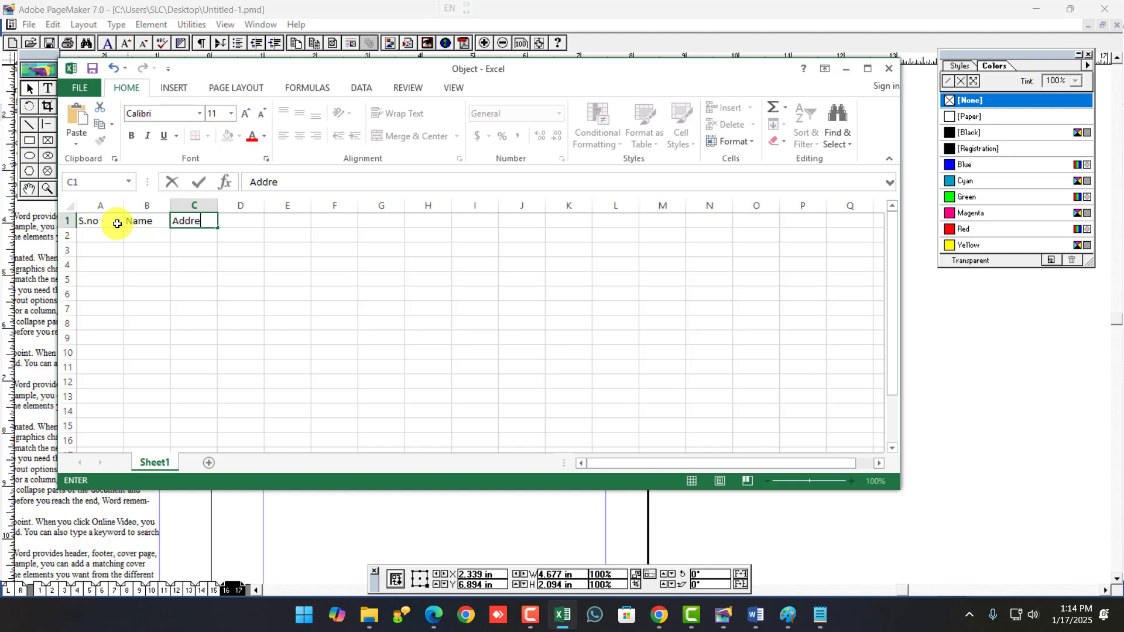
pyautogui.click(117, 224)
# Number the S.no column from 1 to 10 in cells A2 to A11 by extending the series 1, 2.
pyautogui.press('Return')
pyautogui.write('1')
pyautogui.press('Return')
pyautogui.write('2')
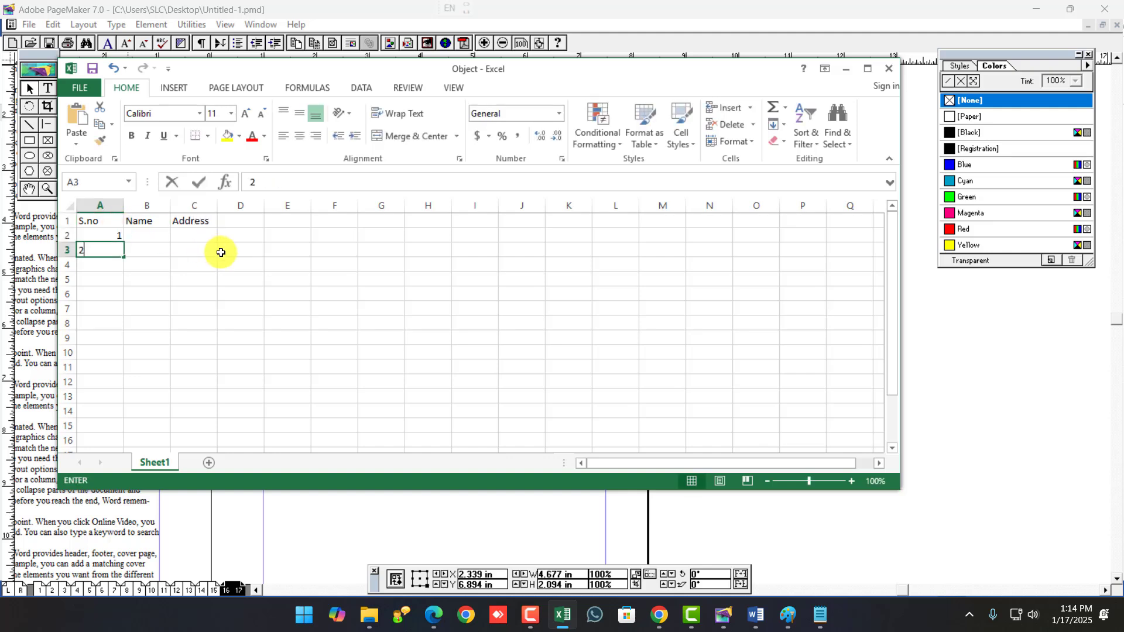
pyautogui.press('Return')
pyautogui.moveTo(112, 237); pyautogui.dragTo(132, 369)
# Fill the Name column from B2 downward with a first name for each serial number.
pyautogui.click(161, 225)
pyautogui.click(161, 232)
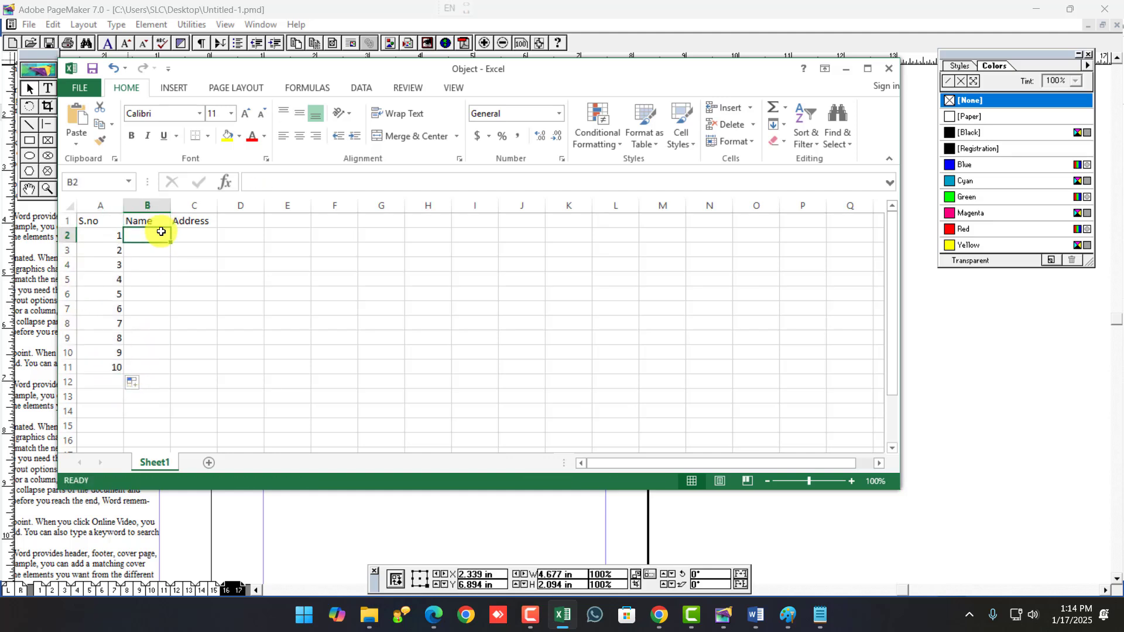
pyautogui.write('Ajay')
pyautogui.press('Return')
pyautogui.write('Vi')
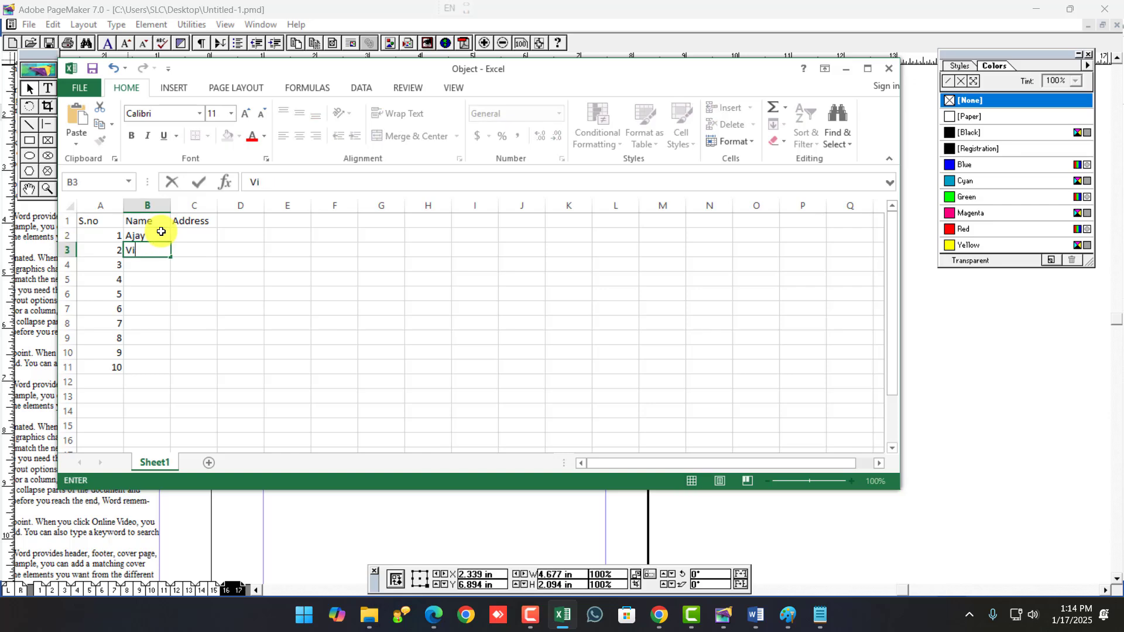
pyautogui.write('jay')
pyautogui.press('Return')
pyautogui.write('Mohit')
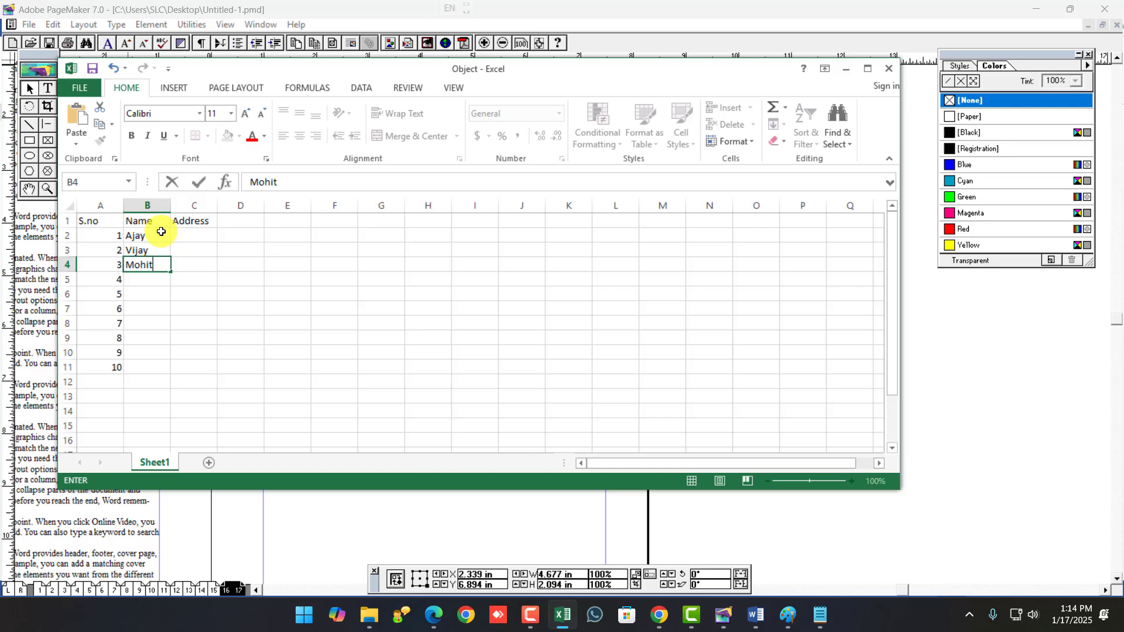
pyautogui.press('Return')
pyautogui.write('Rohit')
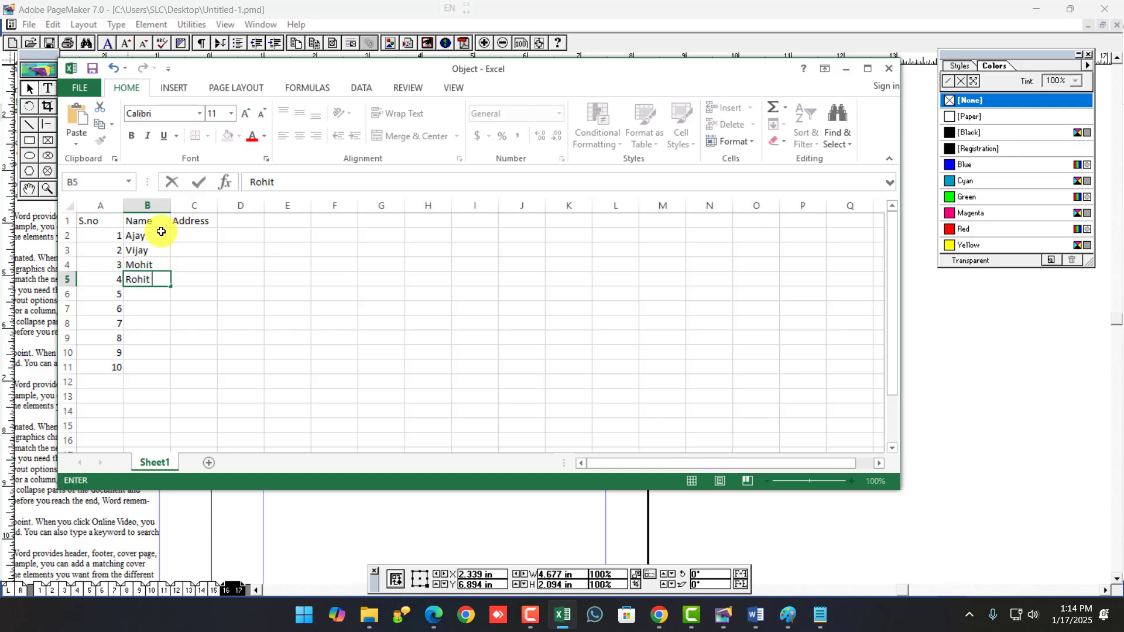
pyautogui.press('Return')
pyautogui.write('Manish')
pyautogui.press('Return')
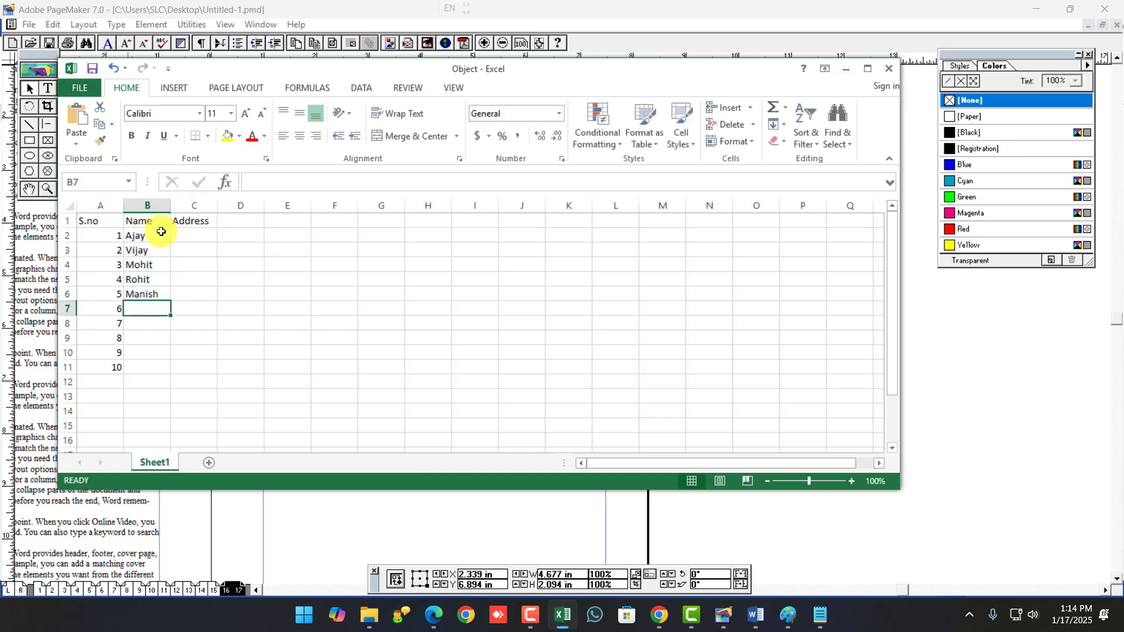
pyautogui.write('R')
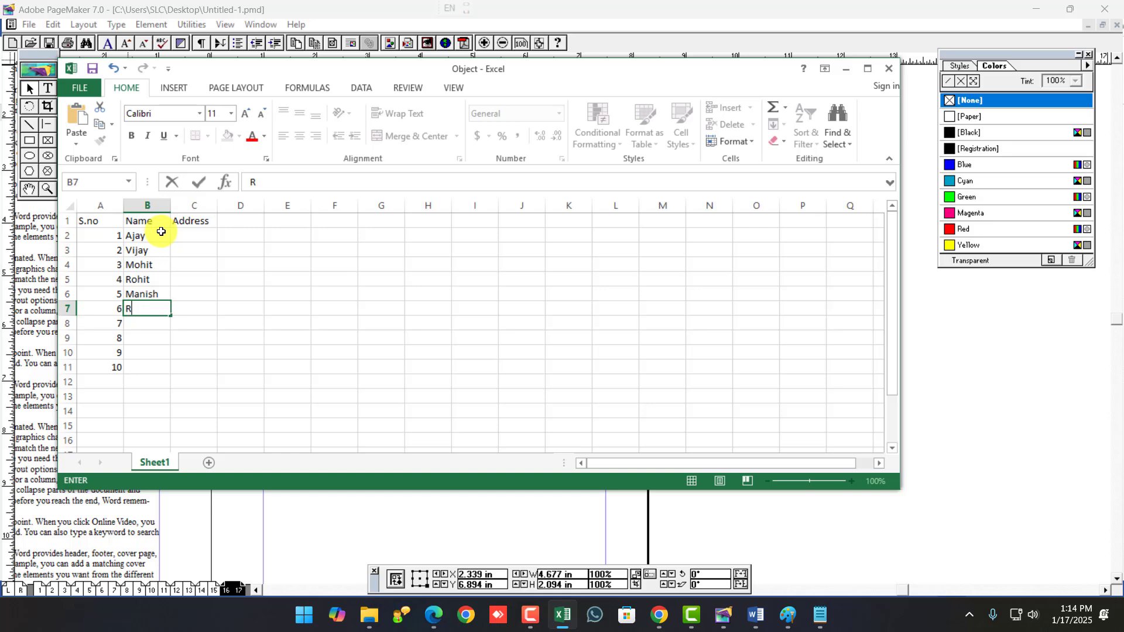
# Fill the Name column with the student names for serial numbers 6 to 10.
pyautogui.write('uresh')
pyautogui.press('Return')
pyautogui.write('Manoj')
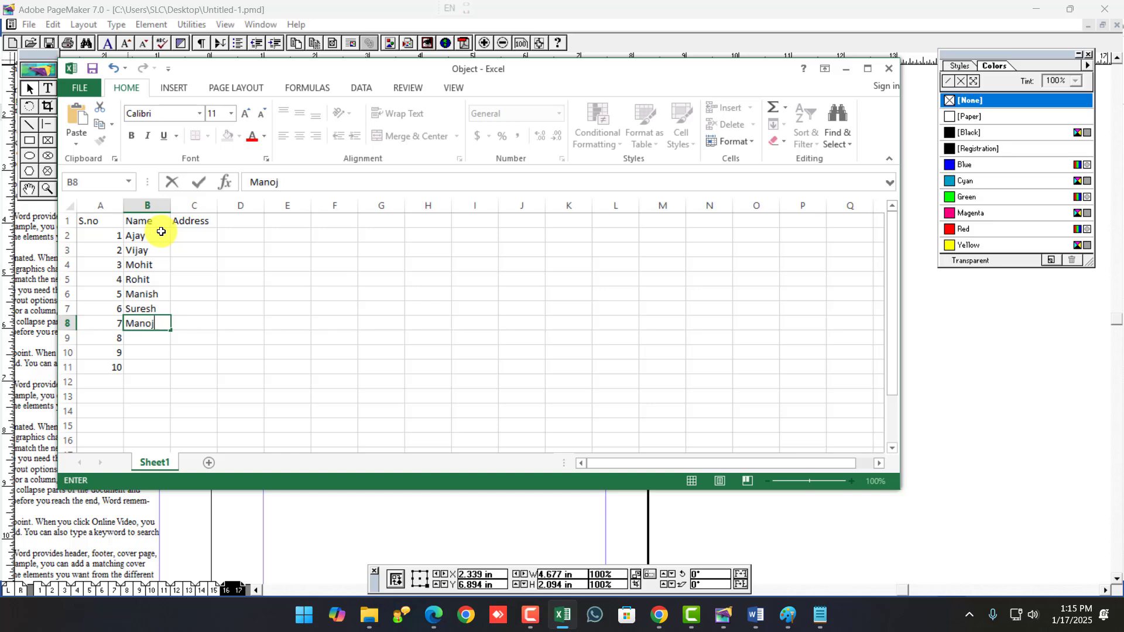
pyautogui.press('Return')
pyautogui.write('M')
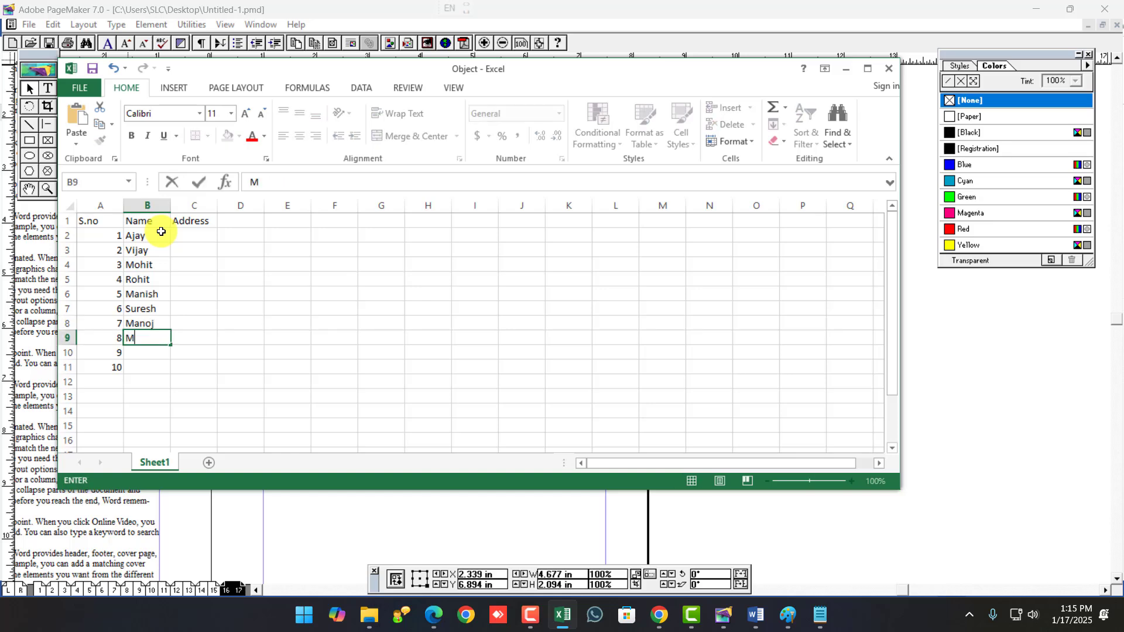
pyautogui.write('ukesh')
pyautogui.press('Return')
pyautogui.write('Raqj')
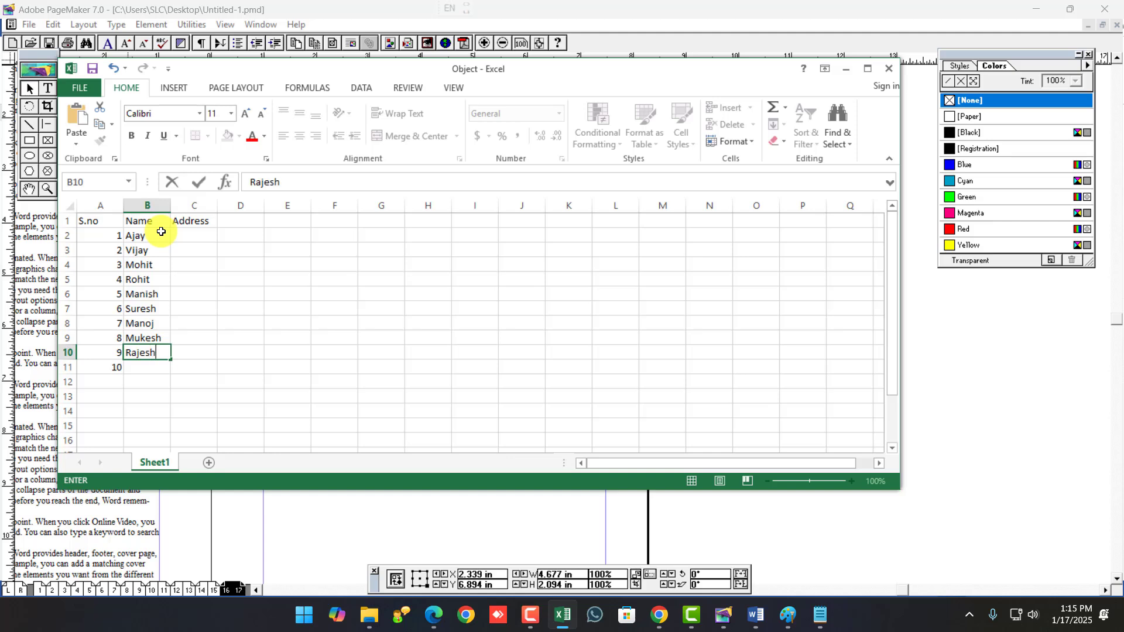
pyautogui.press('Return')
pyautogui.write('Amit')
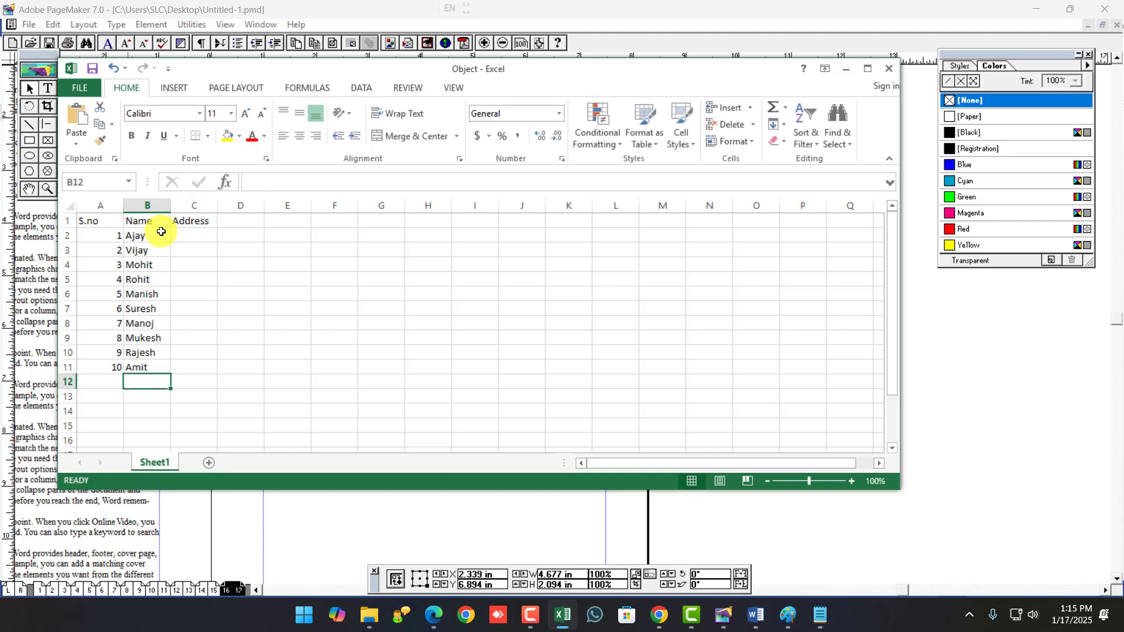
# Enter Chhindwara as the first student's address and fill it down the Address column through serial number 10.
pyautogui.click(186, 236)
pyautogui.write('Chhindw')
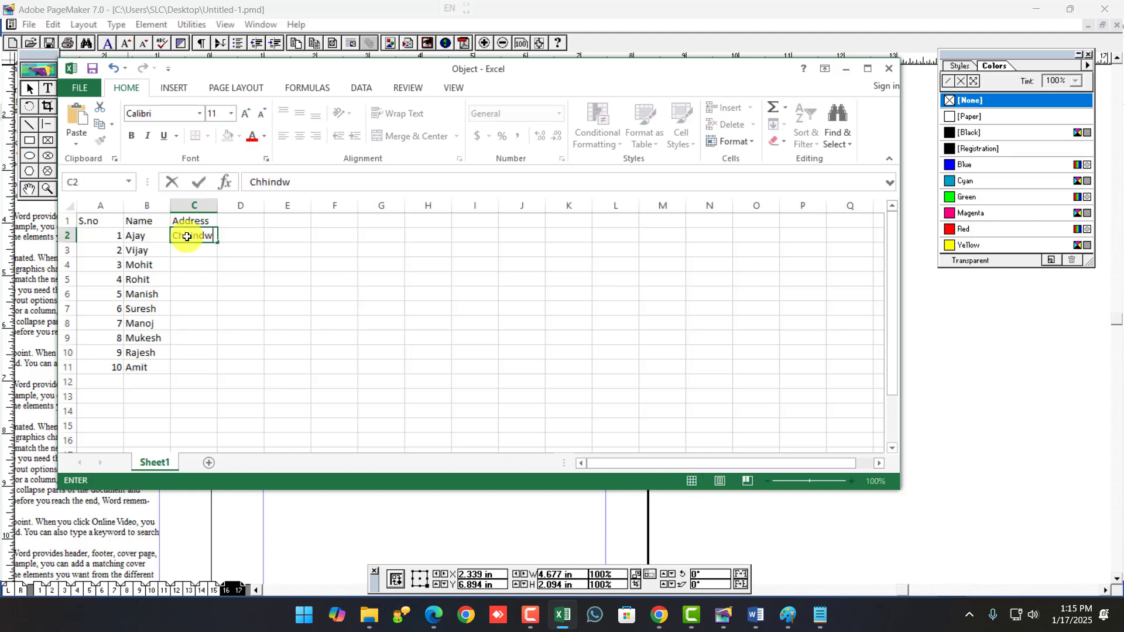
pyautogui.write('ara')
pyautogui.press('Return')
pyautogui.click(215, 234)
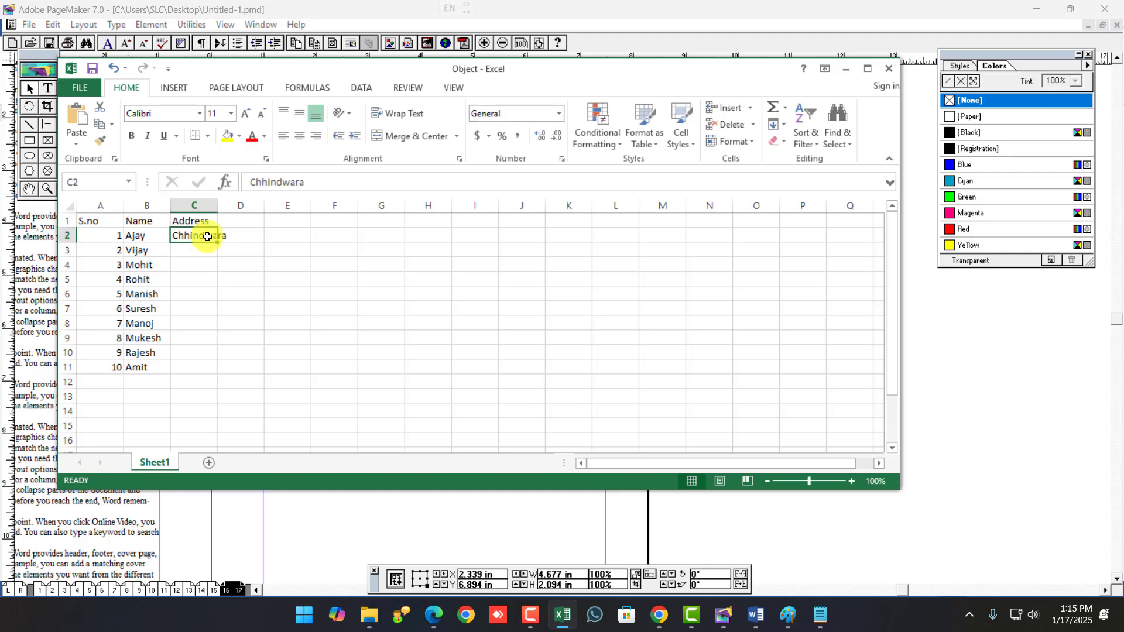
pyautogui.click(218, 339)
pyautogui.moveTo(212, 234); pyautogui.dragTo(202, 369)
pyautogui.hotkey('ctrl', 'd')
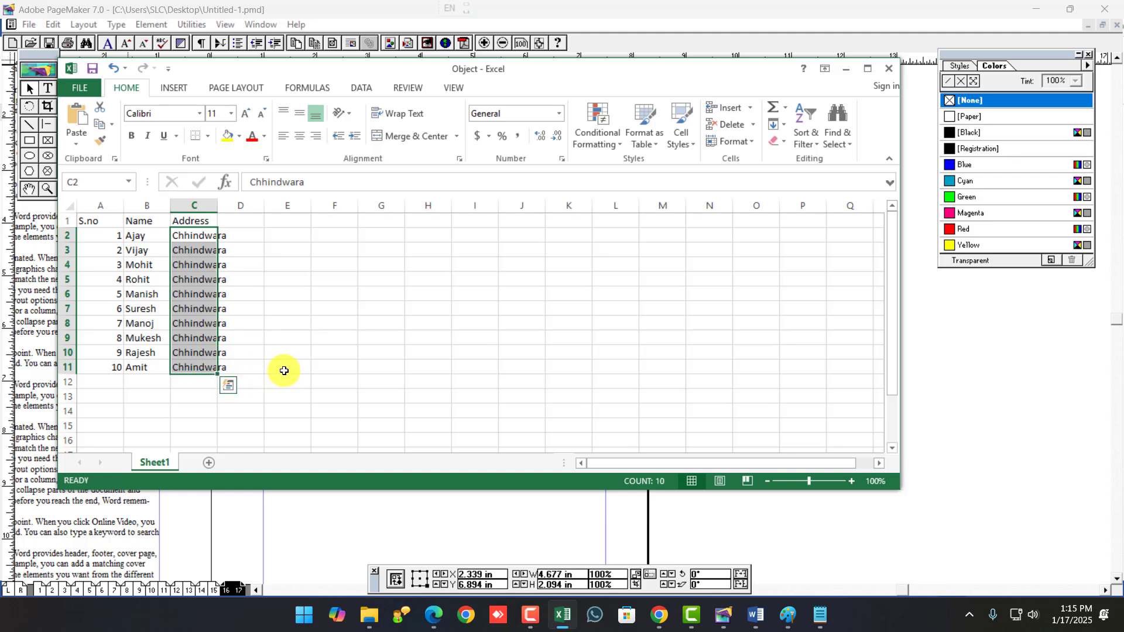
# Insert a blank row above the heading row of the table.
pyautogui.click(284, 370)
pyautogui.click(111, 225)
pyautogui.moveTo(111, 225); pyautogui.dragTo(221, 371)
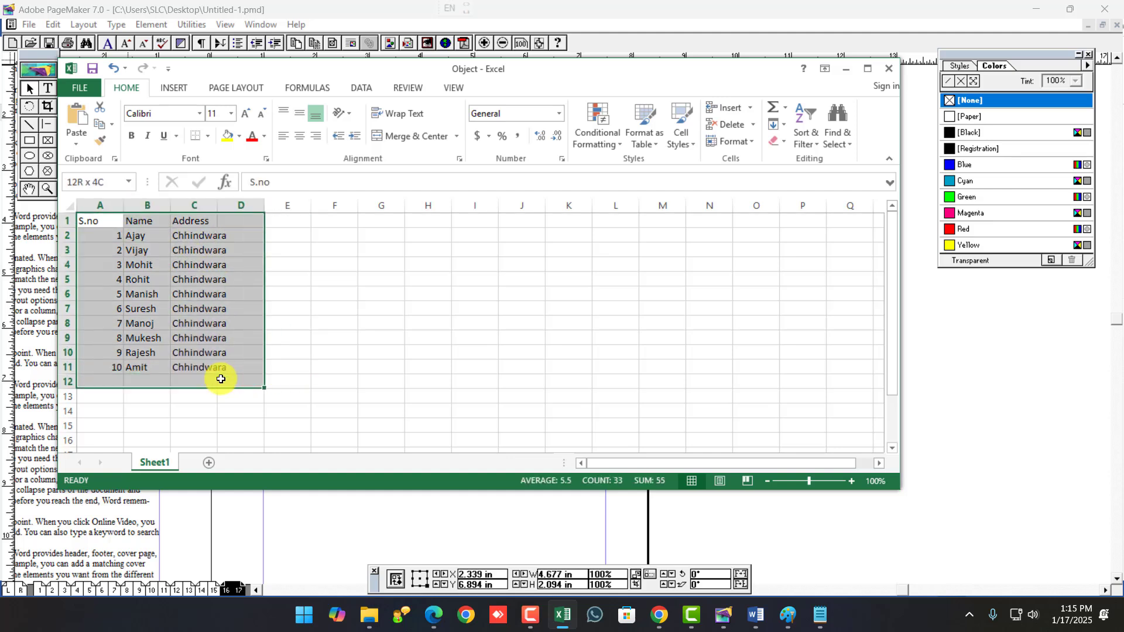
pyautogui.click(181, 322)
pyautogui.rightClick(68, 217)
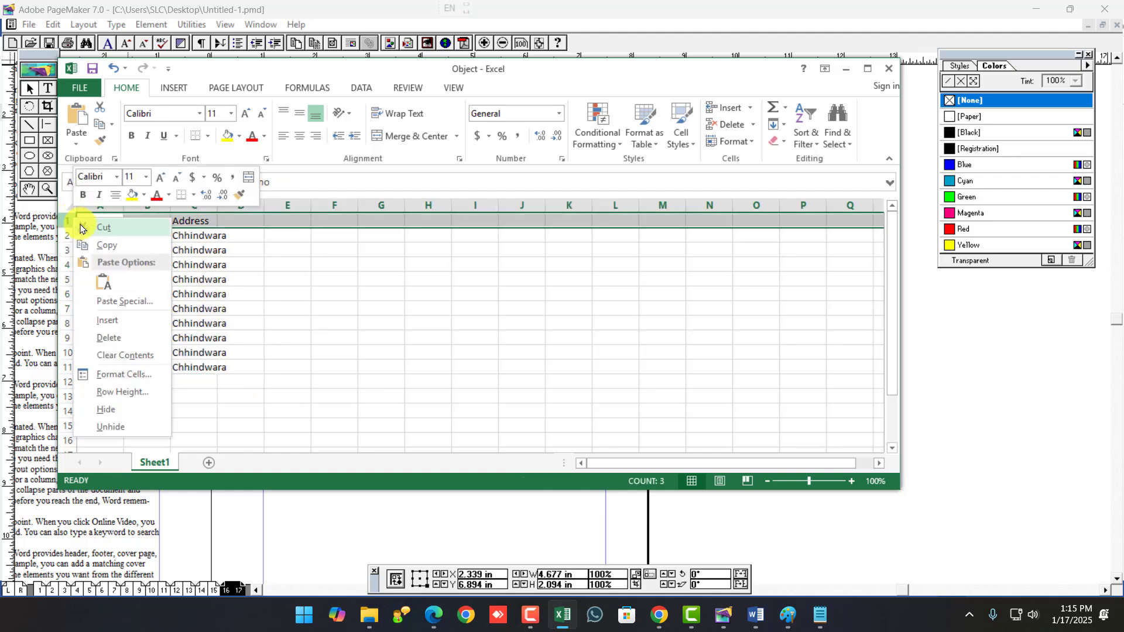
pyautogui.click(118, 319)
pyautogui.click(287, 294)
# Merge and center cells A1 to C1 and enter the title "Student Details".
pyautogui.moveTo(115, 221); pyautogui.dragTo(188, 220)
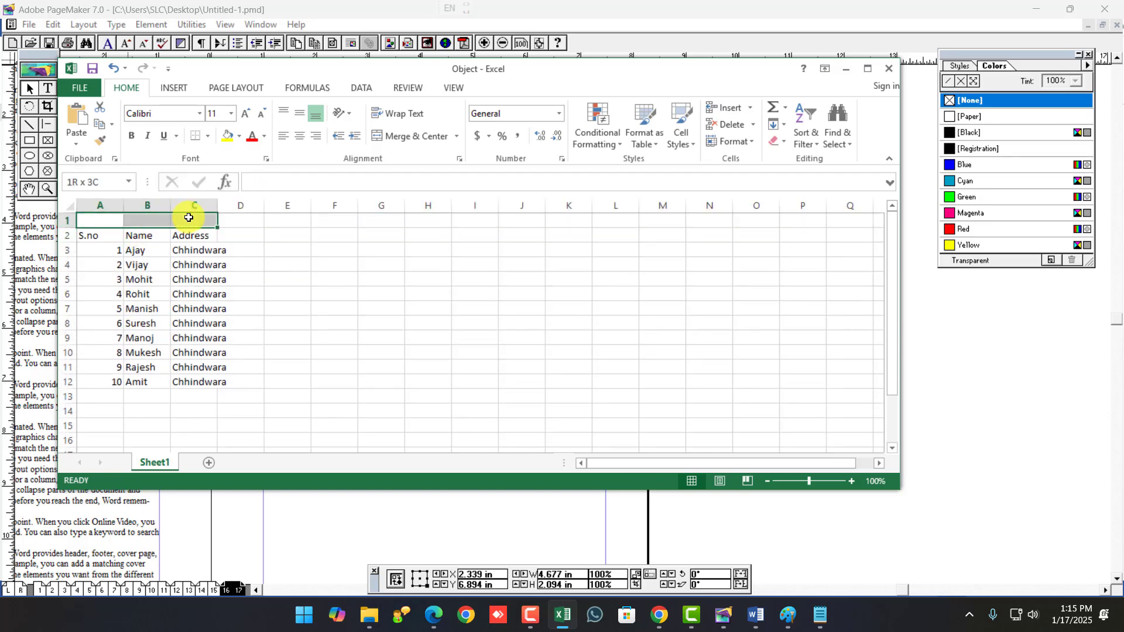
pyautogui.click(409, 136)
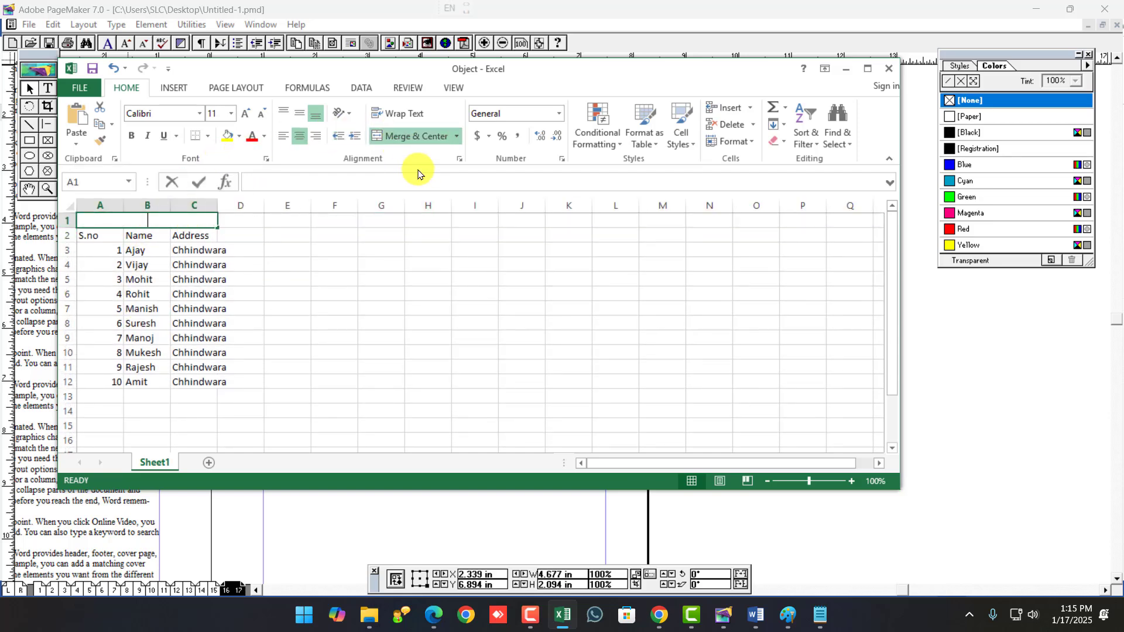
pyautogui.write('Student Details')
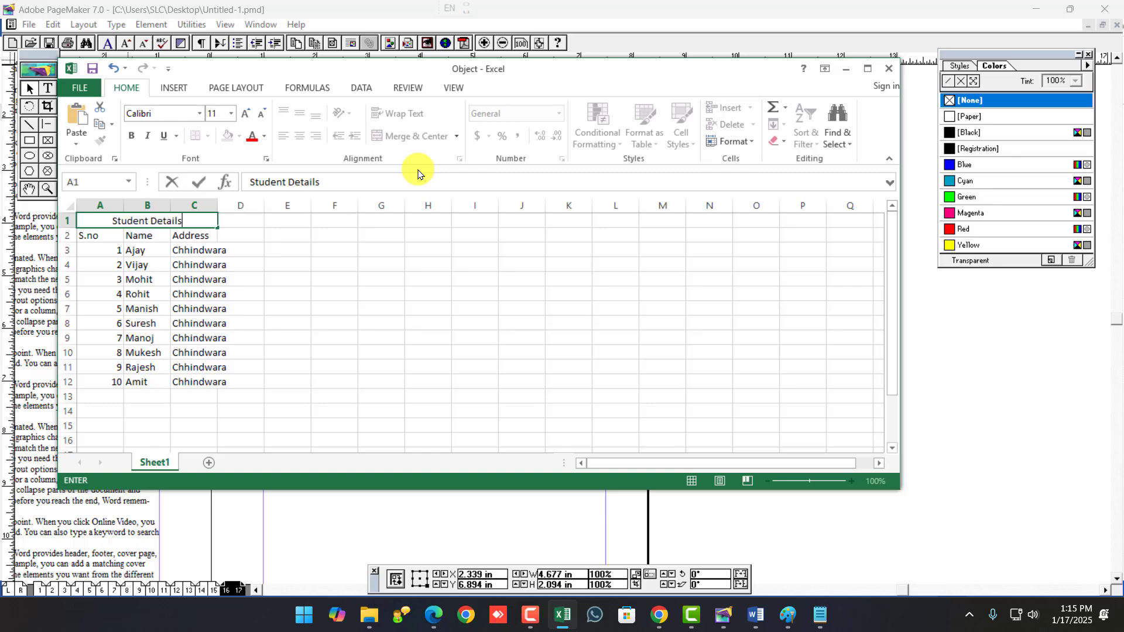
pyautogui.click(321, 293)
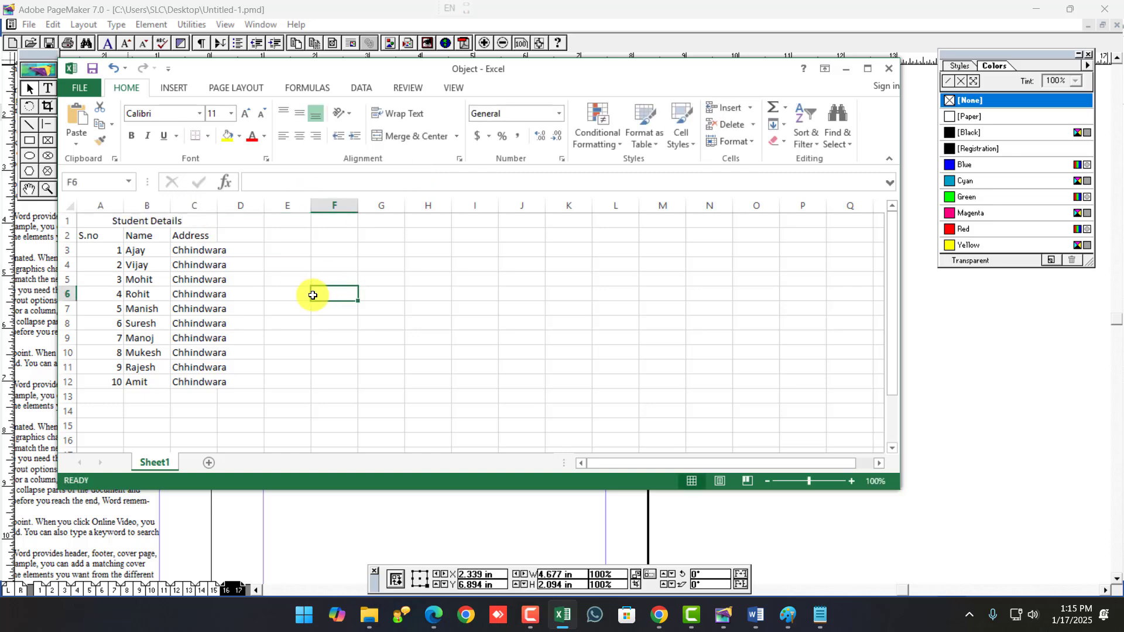
# Increase the font size of columns A to C to 18.
pyautogui.click(220, 206)
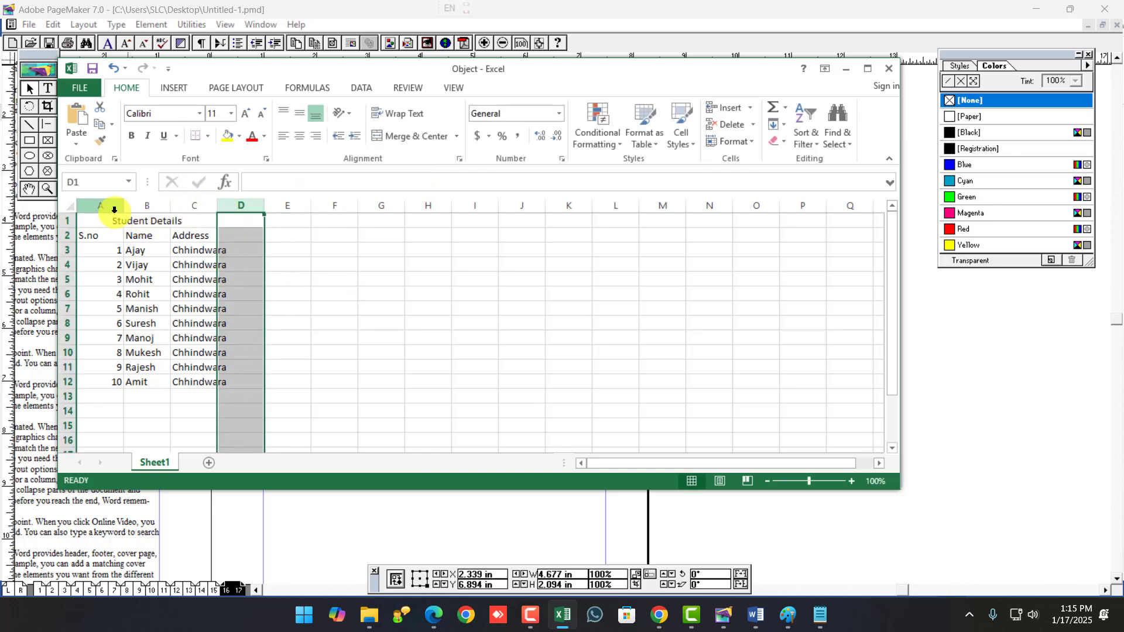
pyautogui.moveTo(108, 205); pyautogui.dragTo(202, 206)
pyautogui.click(244, 112)
pyautogui.click(245, 112)
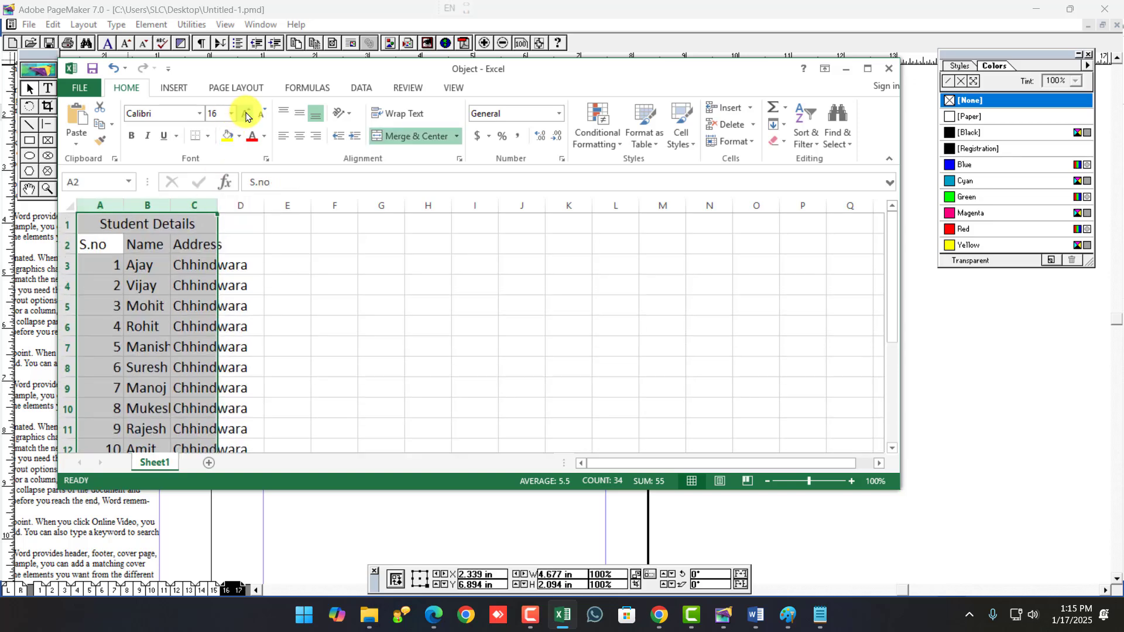
pyautogui.click(245, 112)
pyautogui.click(245, 112)
# Apply all borders to columns A to C and autofit their column widths.
pyautogui.click(205, 143)
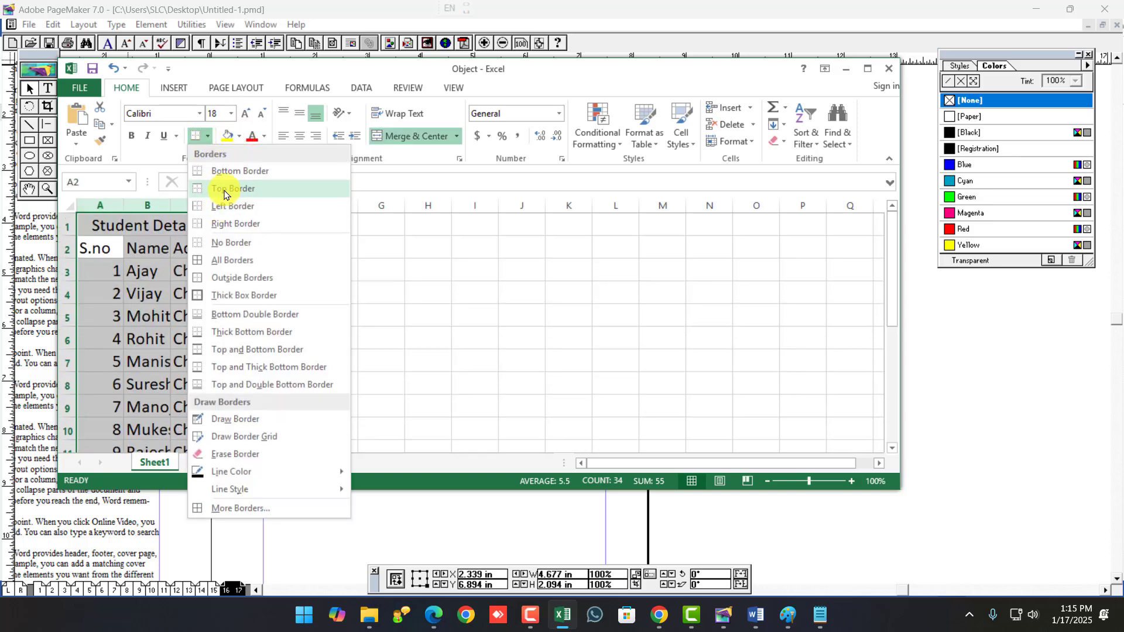
pyautogui.click(225, 258)
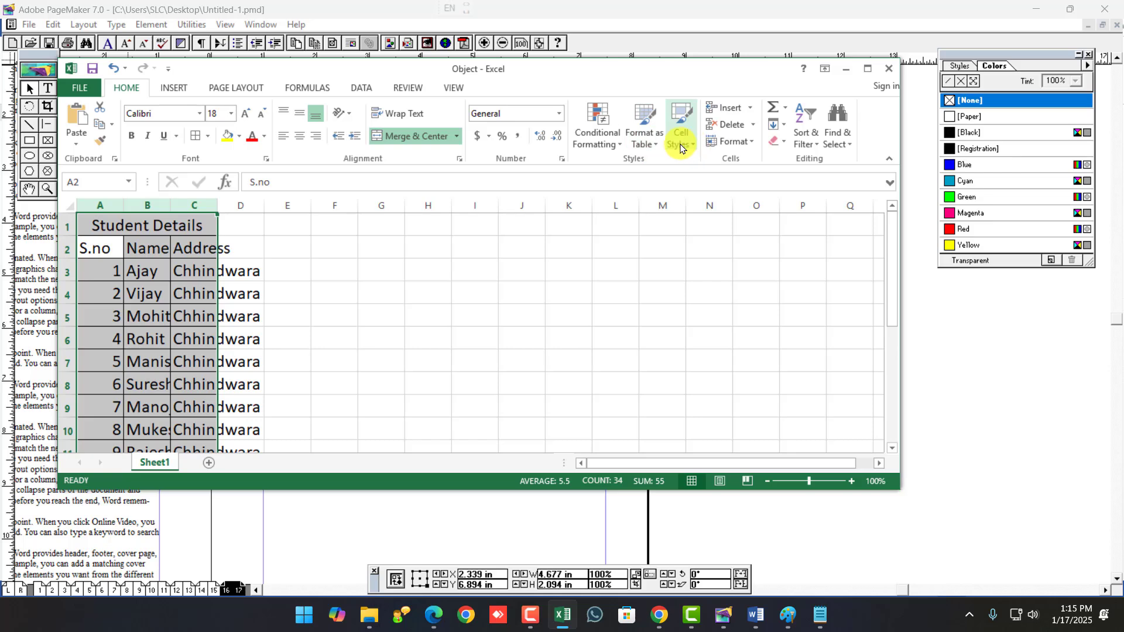
pyautogui.click(732, 142)
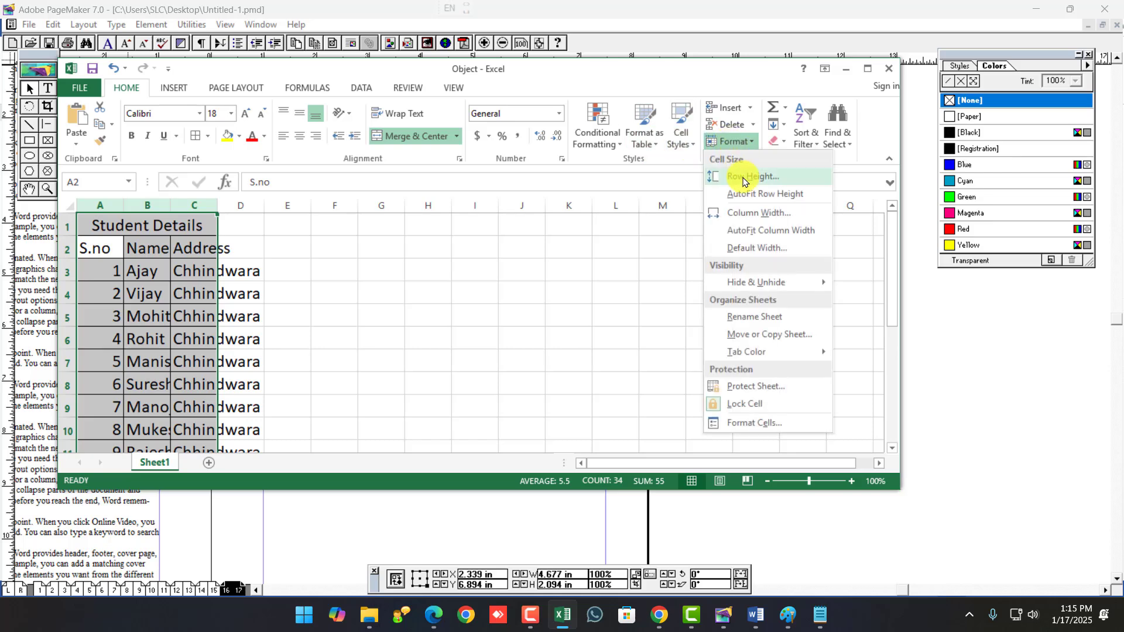
pyautogui.click(771, 230)
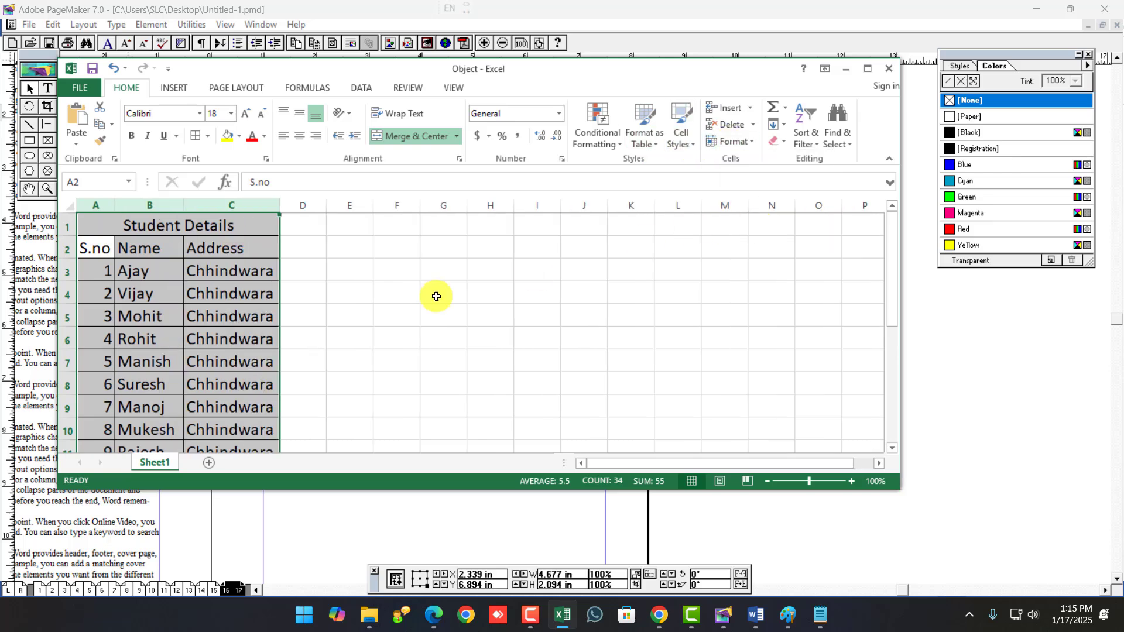
# Remove the borders from the whole of columns A to C.
pyautogui.moveTo(301, 321); pyautogui.dragTo(343, 343)
pyautogui.click(345, 336)
pyautogui.scroll(-2, 207, 313)
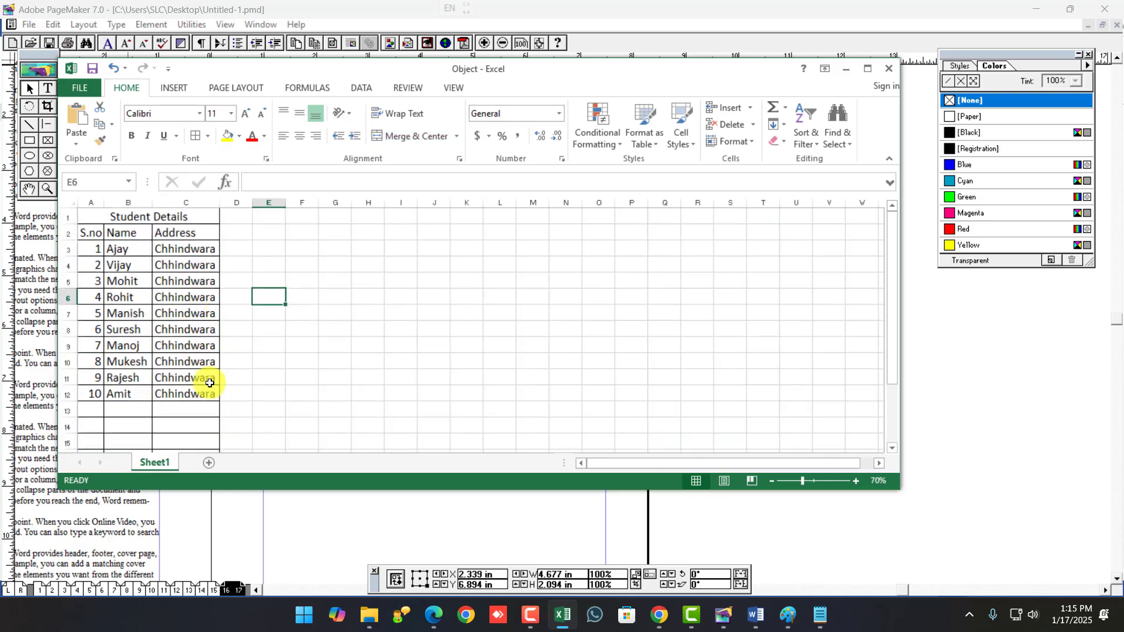
pyautogui.scroll(-3, 208, 378)
pyautogui.scroll(3, 111, 351)
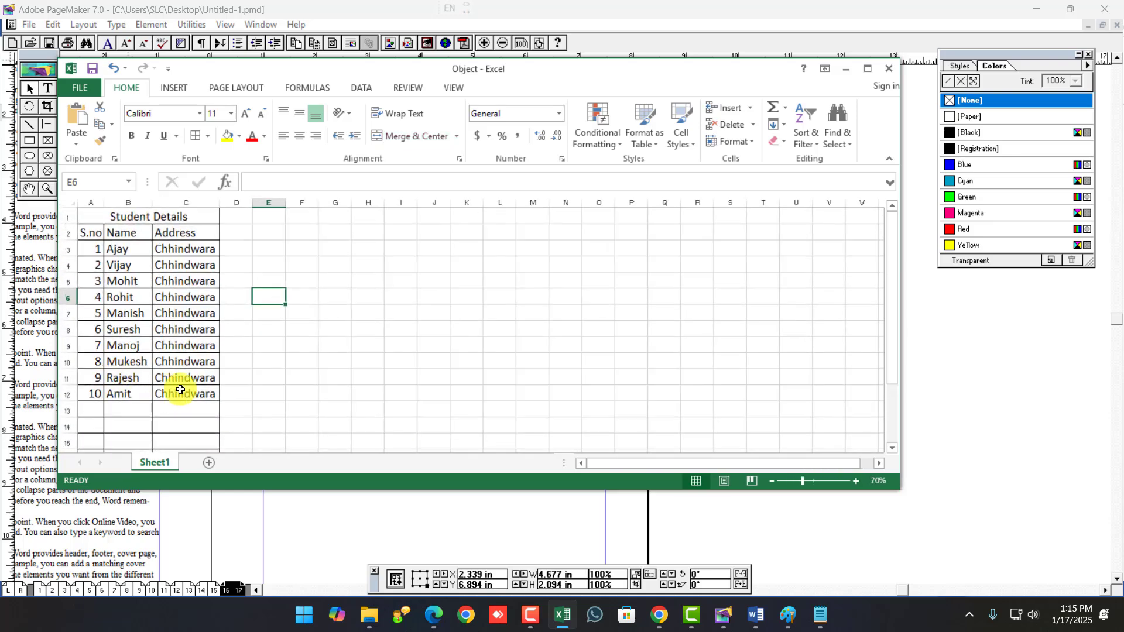
pyautogui.moveTo(182, 392); pyautogui.dragTo(185, 203)
pyautogui.click(279, 392)
pyautogui.hotkey('ctrl', 'a')
pyautogui.click(203, 134)
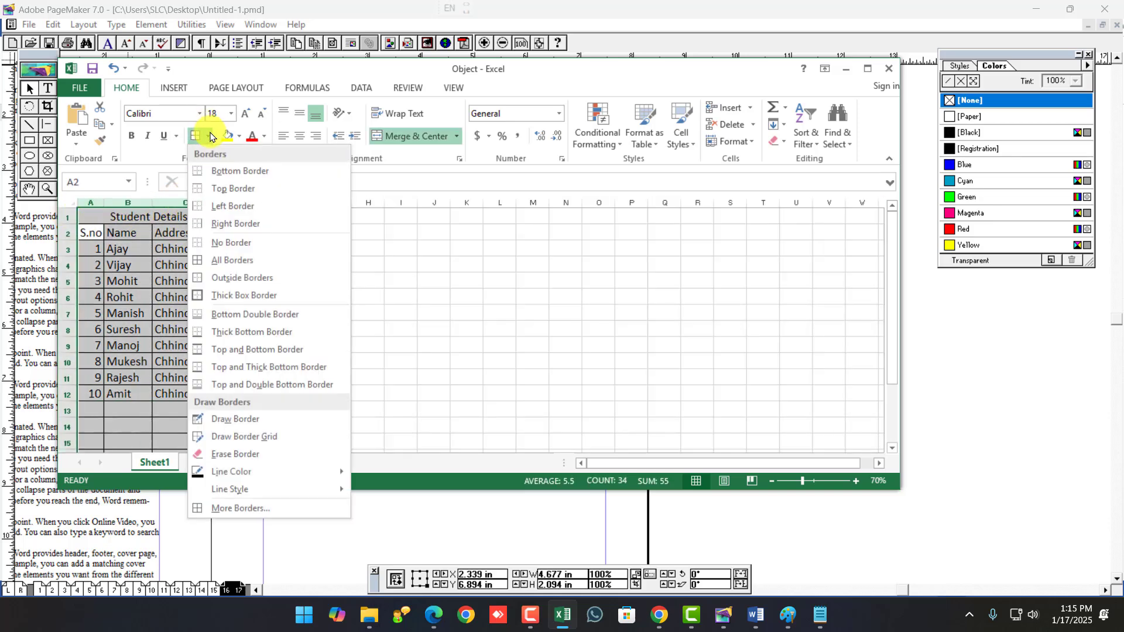
pyautogui.click(227, 258)
pyautogui.click(366, 280)
# Apply all borders to only the table cells A2 to C12.
pyautogui.moveTo(199, 393); pyautogui.dragTo(82, 235)
pyautogui.click(211, 136)
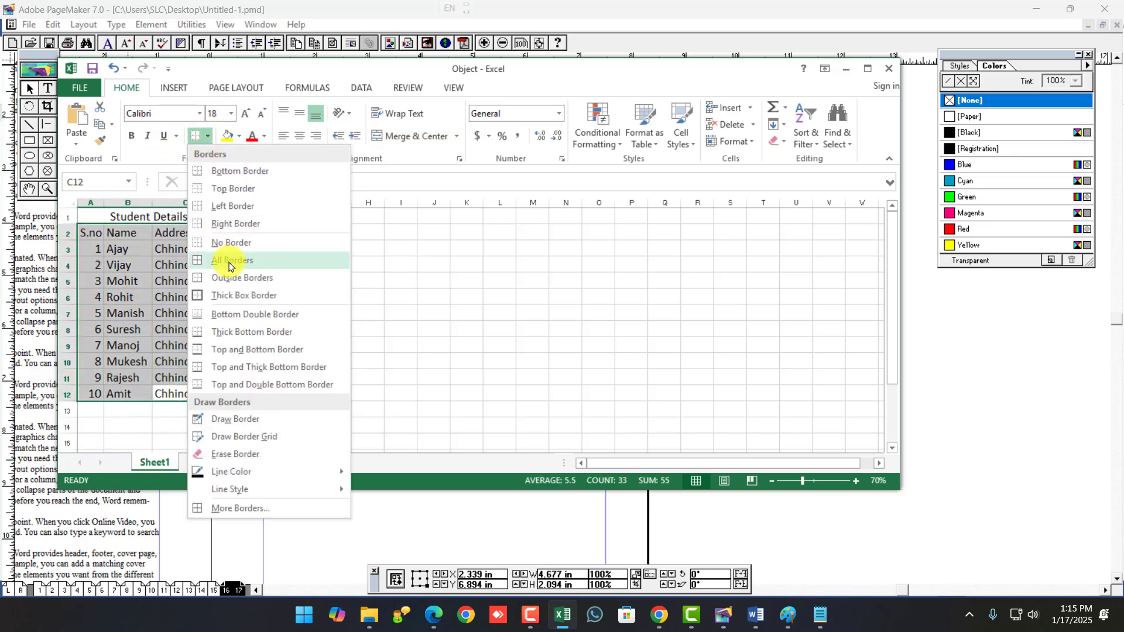
pyautogui.click(234, 276)
pyautogui.click(333, 281)
# Make the heading cells A2 to C2 bold with a yellow fill.
pyautogui.moveTo(89, 233); pyautogui.dragTo(193, 233)
pyautogui.click(131, 135)
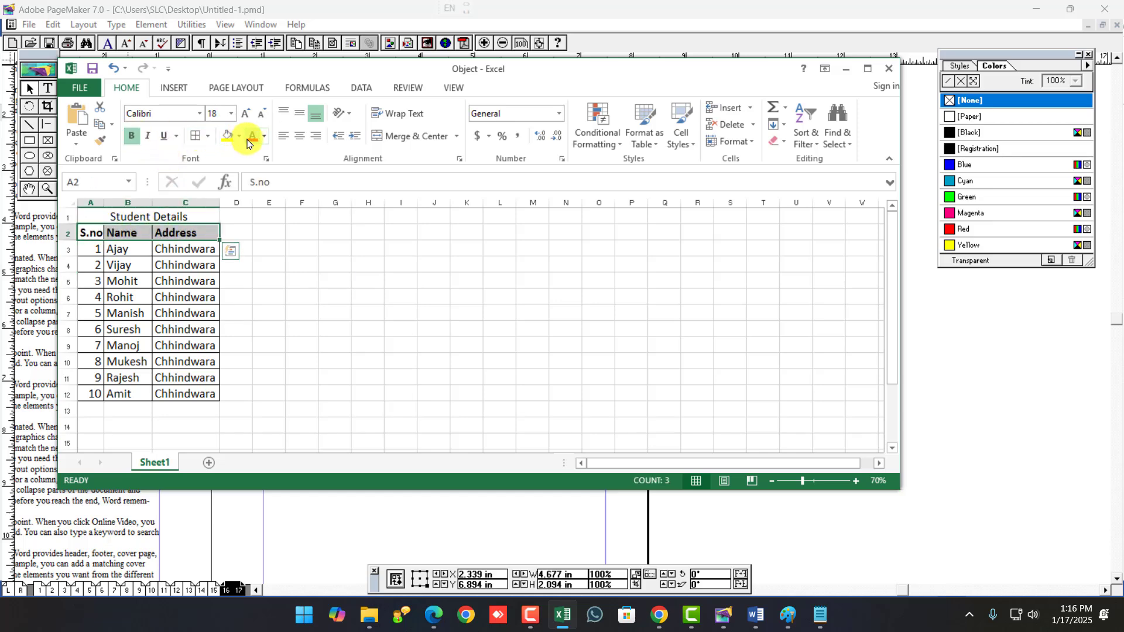
pyautogui.click(227, 136)
# Format the "Student Details" title as 24-point bold red text.
pyautogui.click(167, 216)
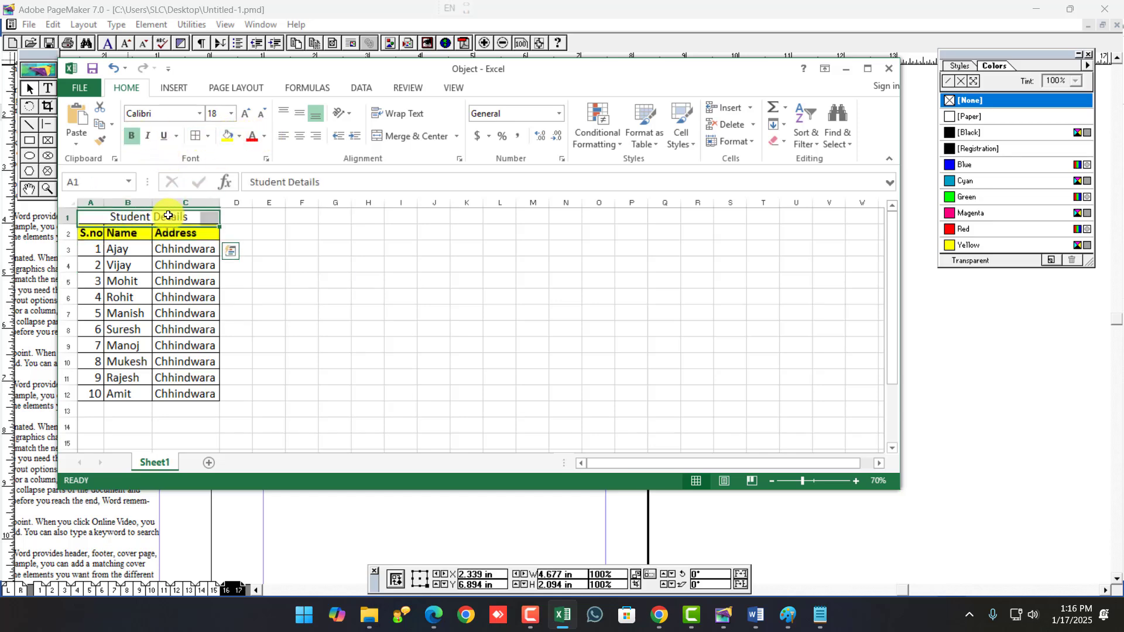
pyautogui.click(245, 117)
pyautogui.click(246, 117)
pyautogui.click(245, 117)
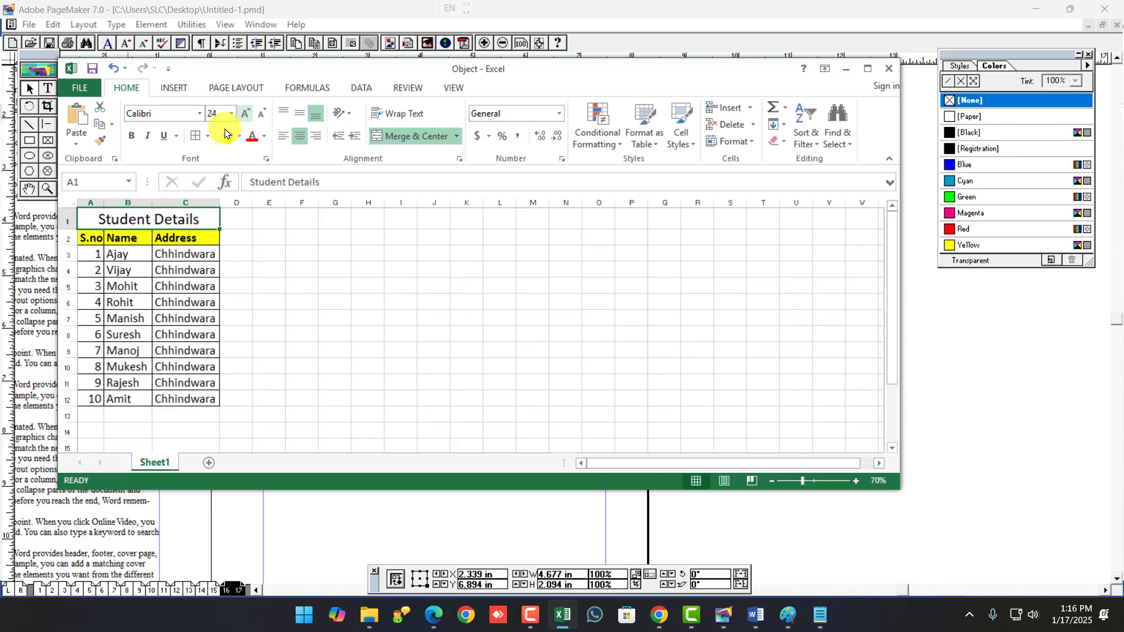
pyautogui.click(131, 137)
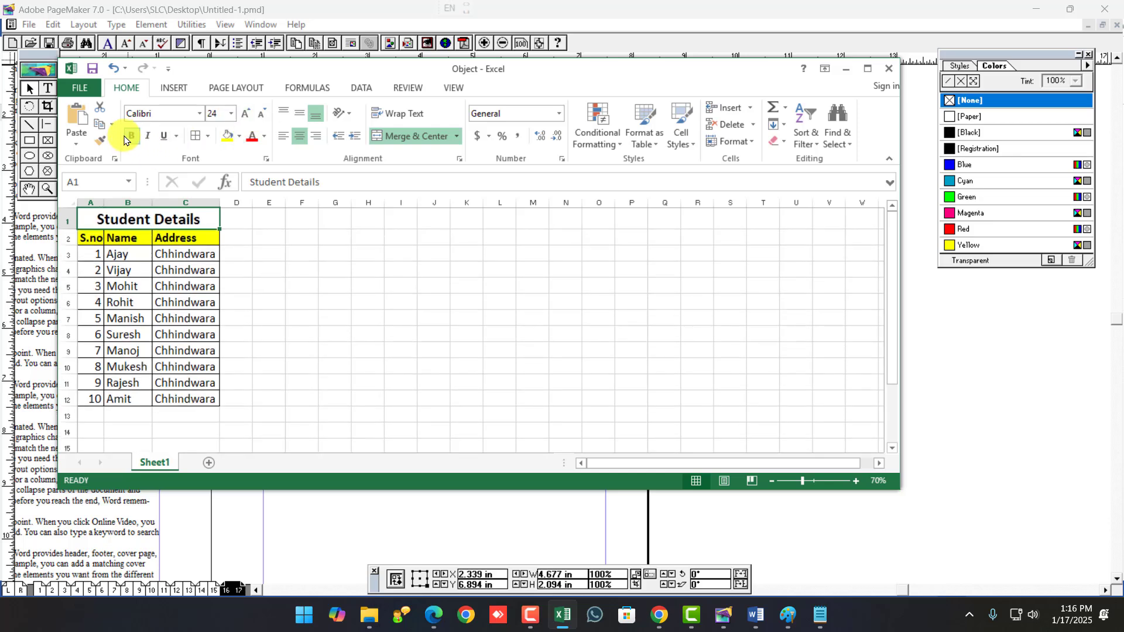
pyautogui.click(253, 136)
pyautogui.click(323, 263)
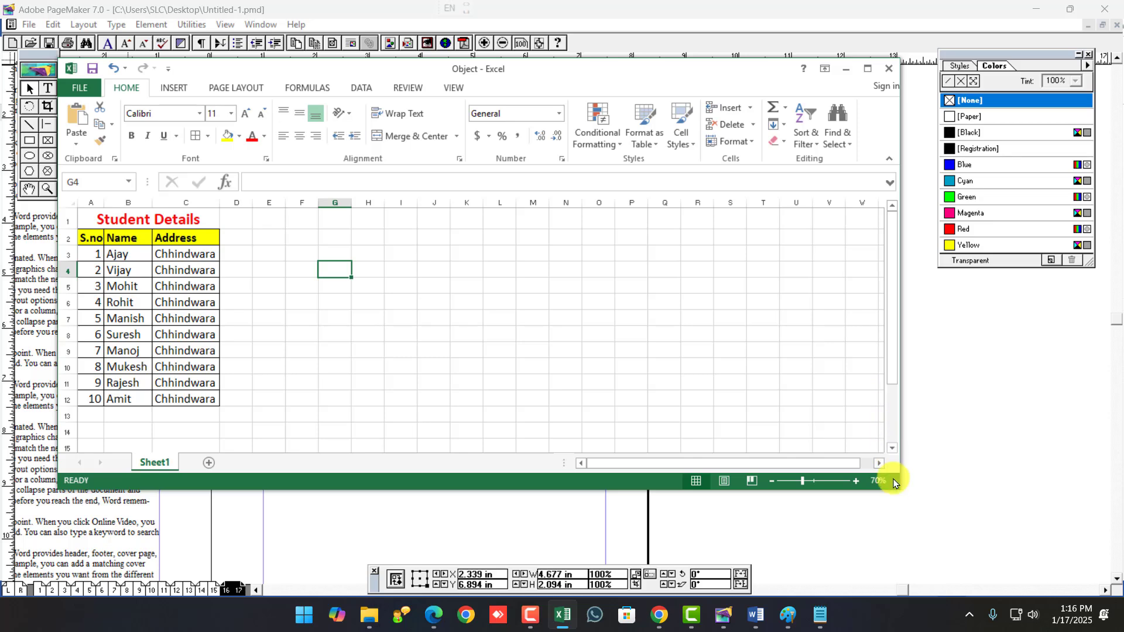
# Shrink the embedded sheet window to the table's extent, close it, and move the table object within the page margins below the text.
pyautogui.moveTo(891, 484); pyautogui.dragTo(249, 360)
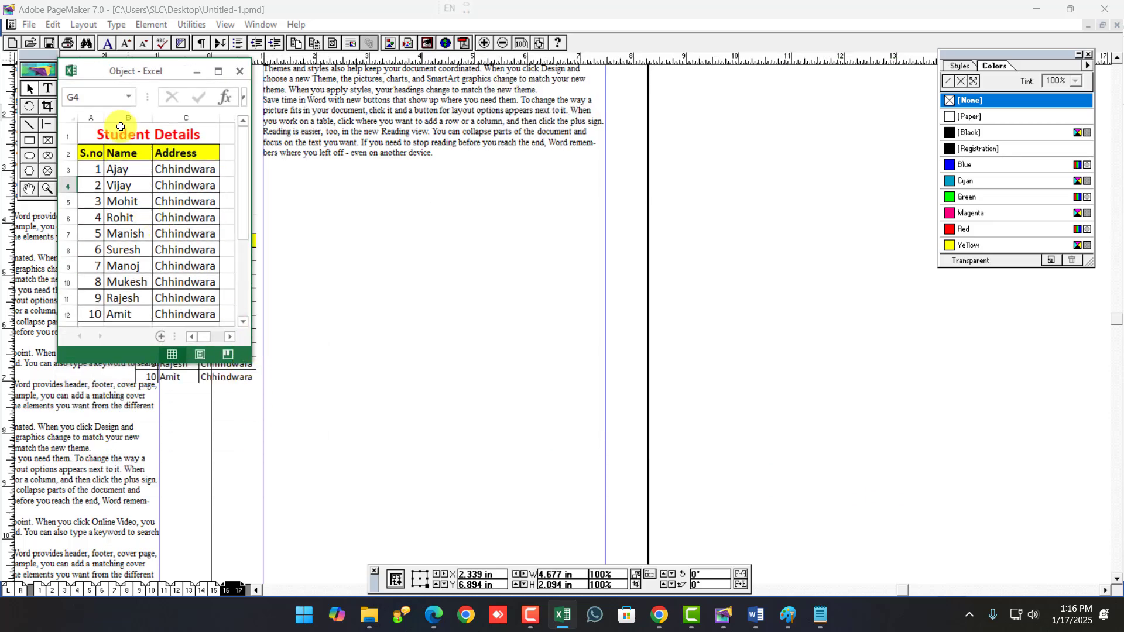
pyautogui.click(234, 76)
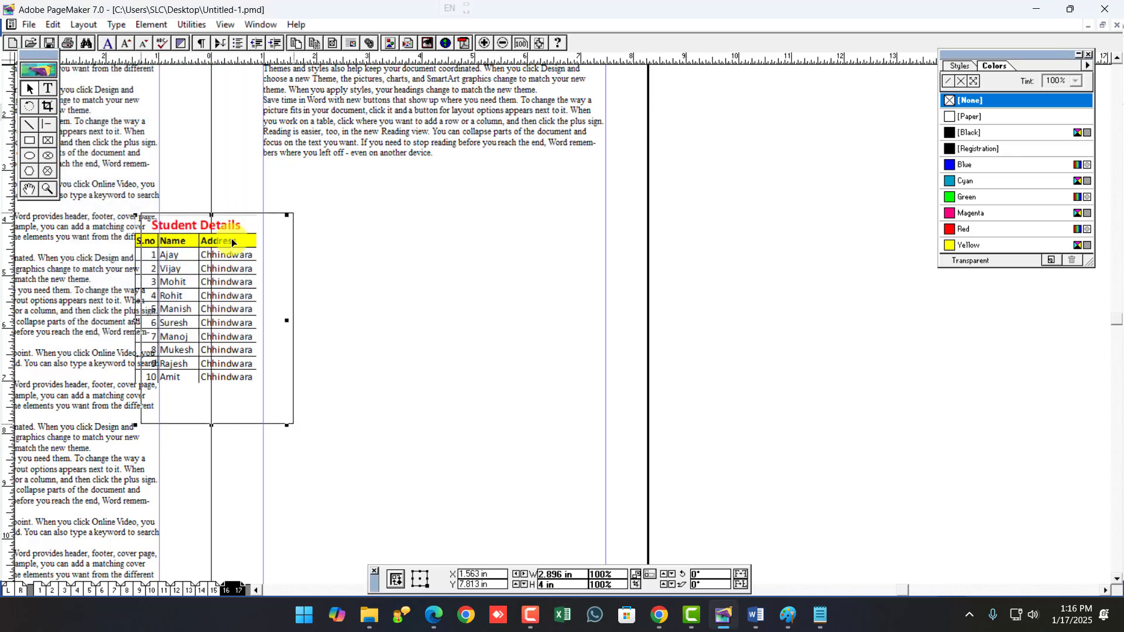
pyautogui.moveTo(267, 348); pyautogui.dragTo(422, 363)
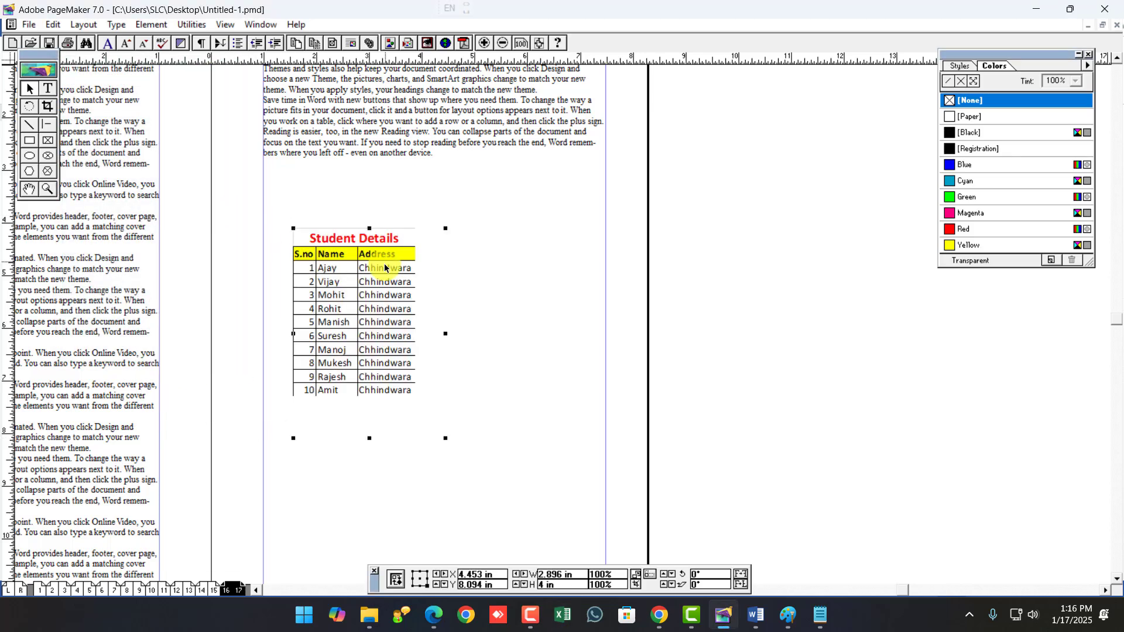
pyautogui.click(504, 407)
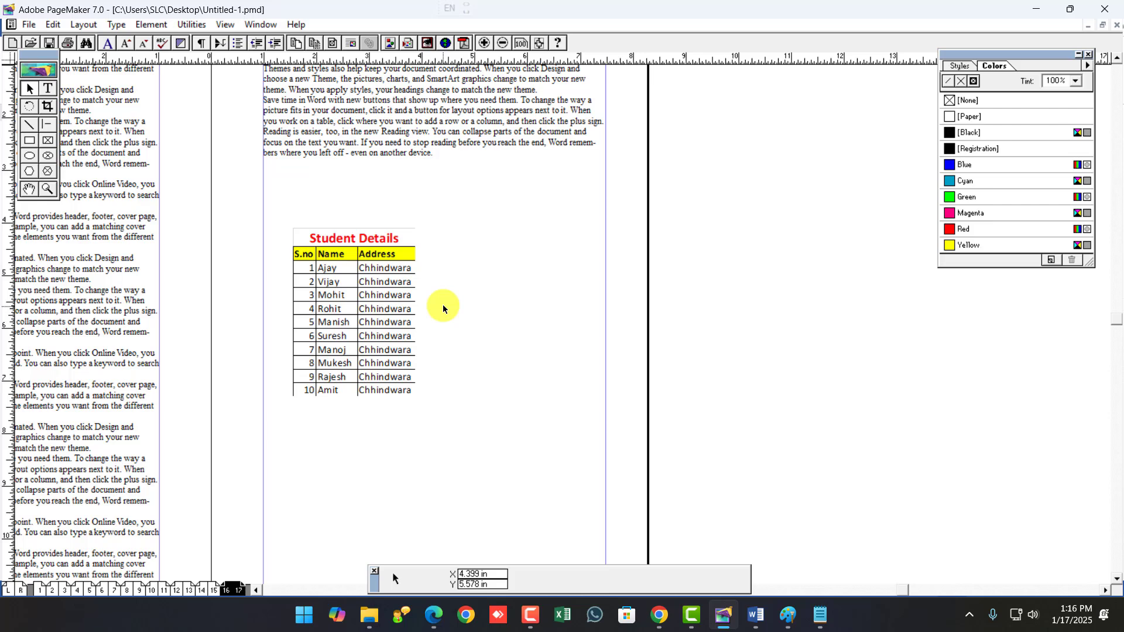
# Switch to the Word document to check the numbered topic list and return to PageMaker.
pyautogui.click(359, 339)
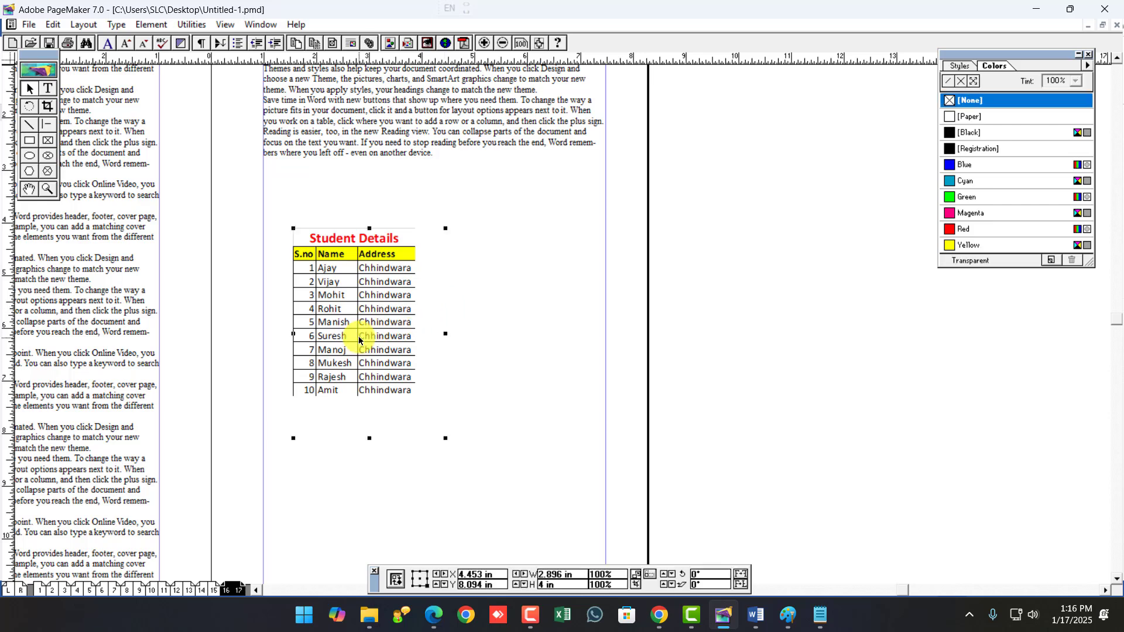
pyautogui.hotkey('alt', 'Tab')
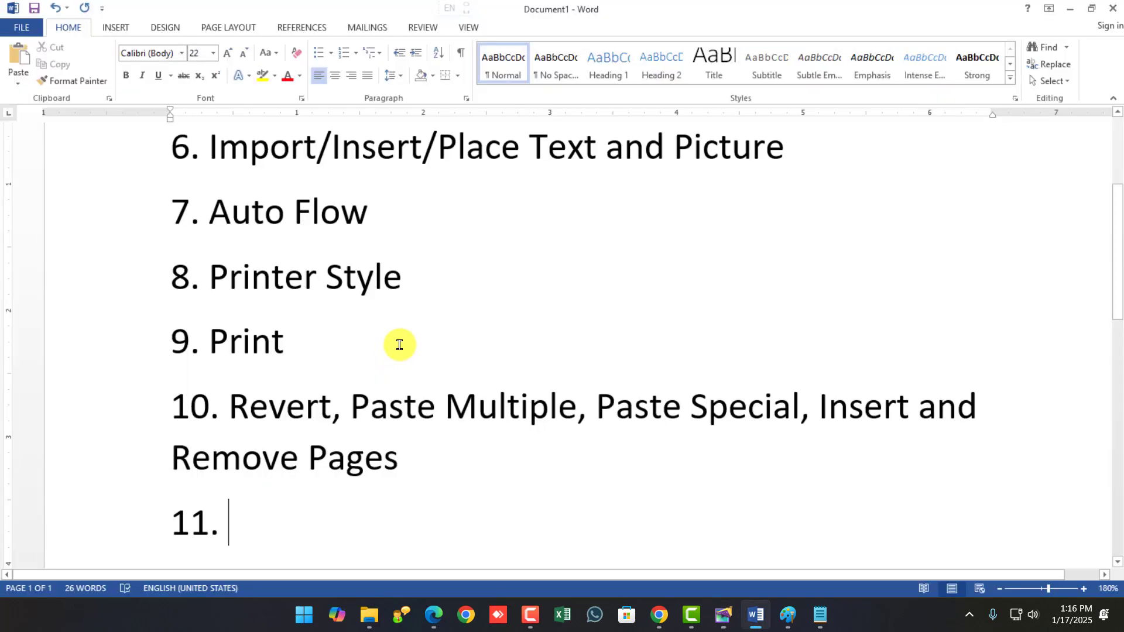
pyautogui.hotkey('alt', 'Tab')
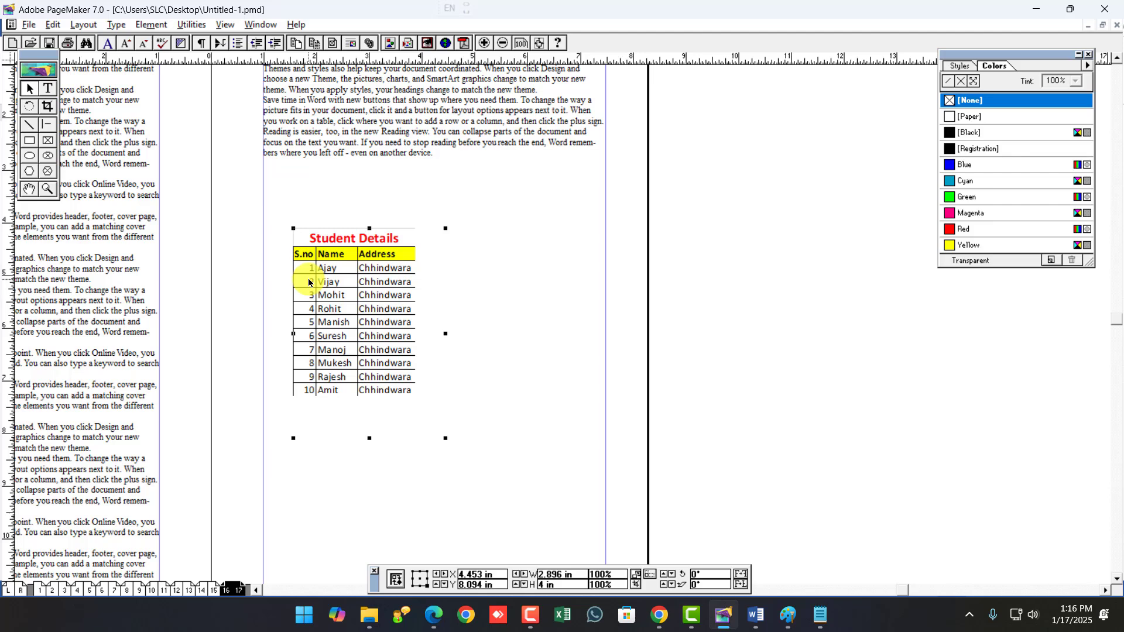
# Open the embedded Student Details table for editing and widen the Address and Name columns.
pyautogui.doubleClick(394, 320)
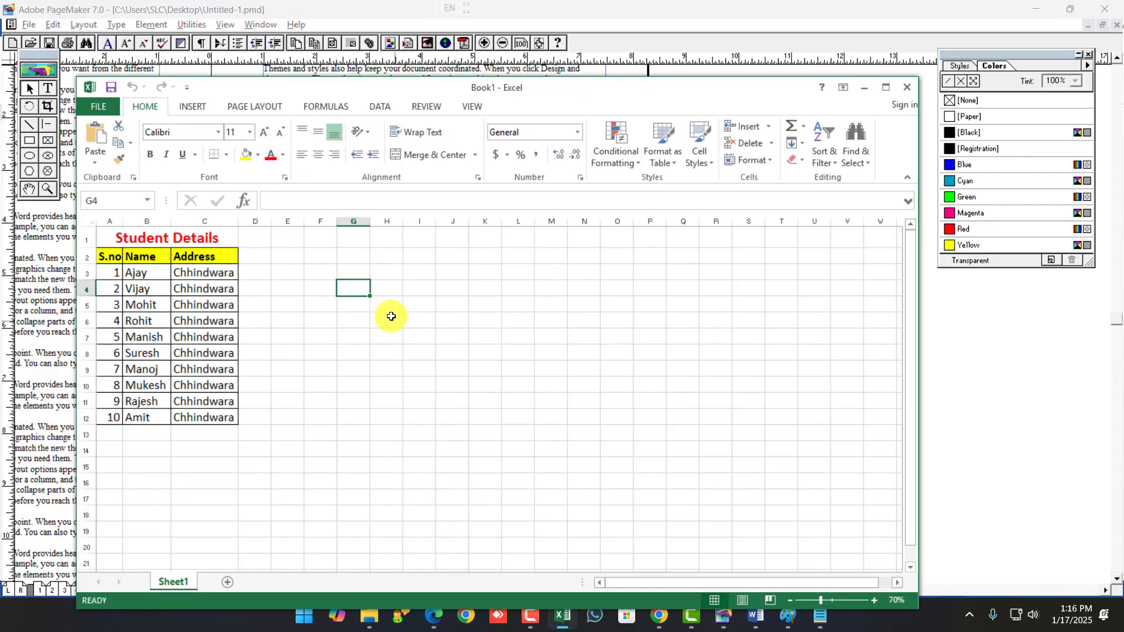
pyautogui.click(293, 335)
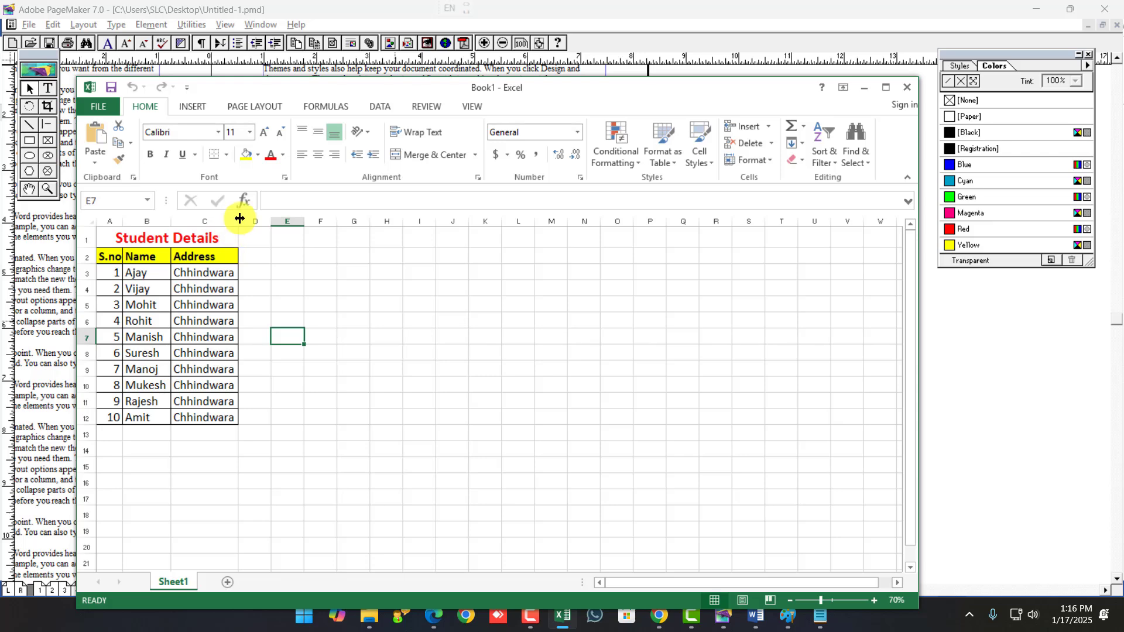
pyautogui.moveTo(239, 221); pyautogui.dragTo(251, 221)
pyautogui.click(293, 302)
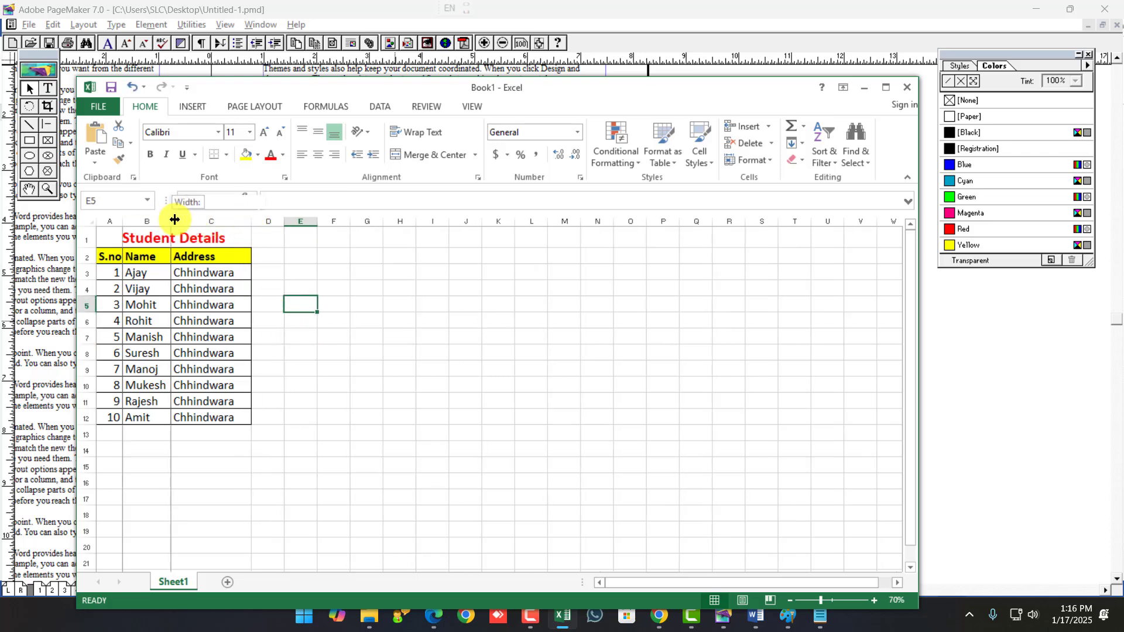
pyautogui.moveTo(171, 221); pyautogui.dragTo(189, 221)
# Recolor the "Student Details" title with the standard blue font color and close the embedded worksheet.
pyautogui.click(193, 234)
pyautogui.click(284, 154)
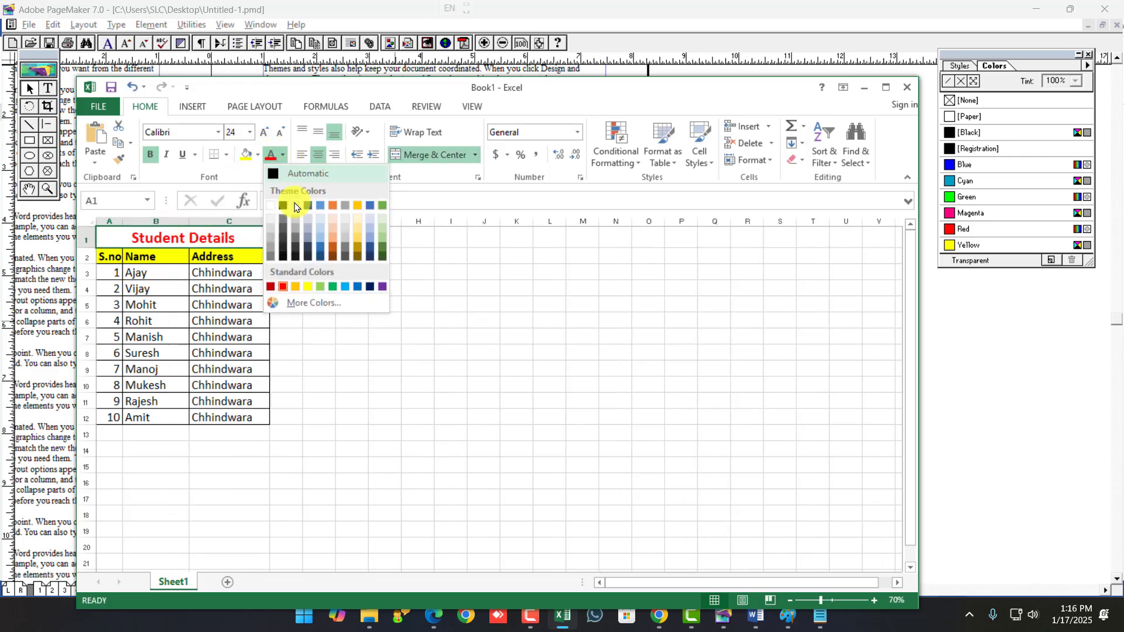
pyautogui.click(356, 287)
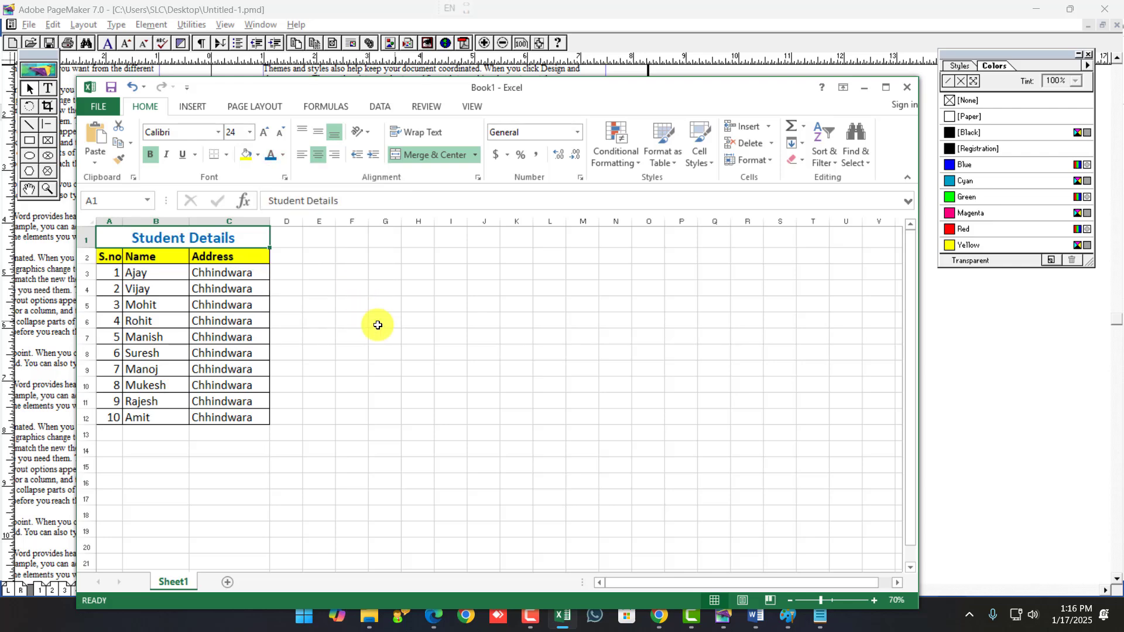
pyautogui.click(384, 336)
pyautogui.click(89, 88)
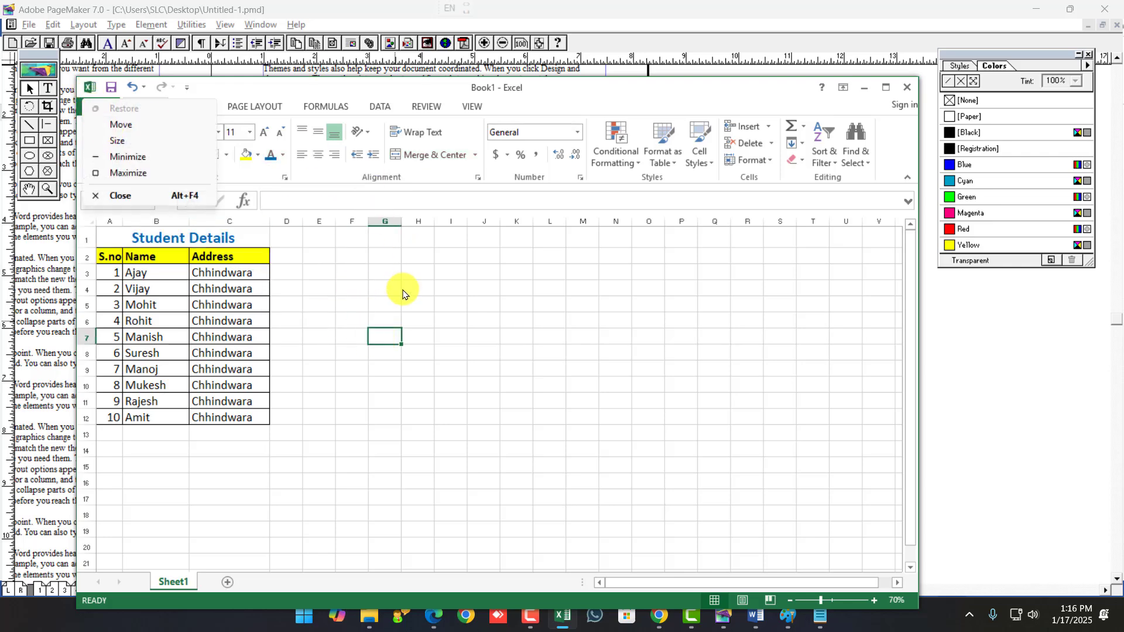
pyautogui.click(395, 294)
pyautogui.click(96, 106)
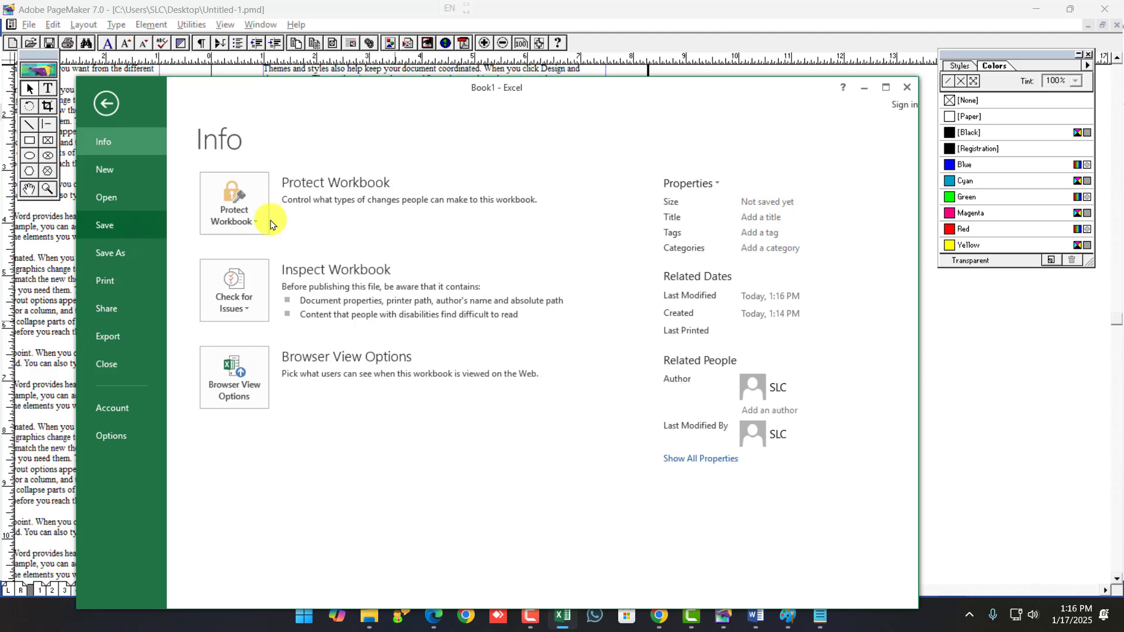
pyautogui.click(906, 87)
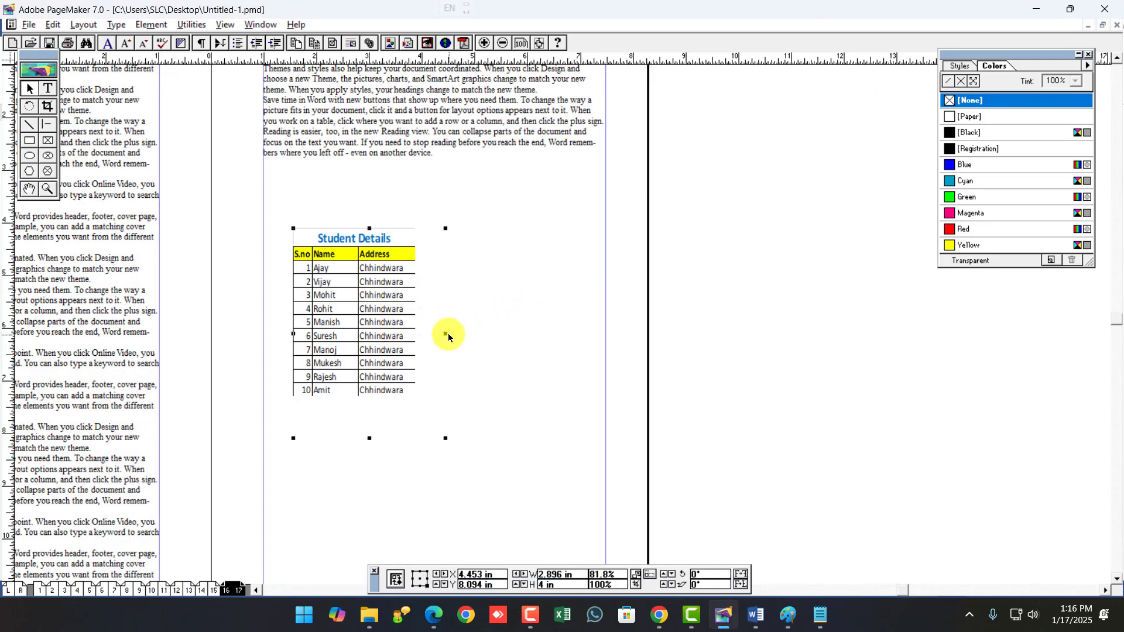
# Stretch the student table object to about 3.76 in wide and 4.93 in high, and move it closer to the text above.
pyautogui.moveTo(445, 335); pyautogui.dragTo(490, 334)
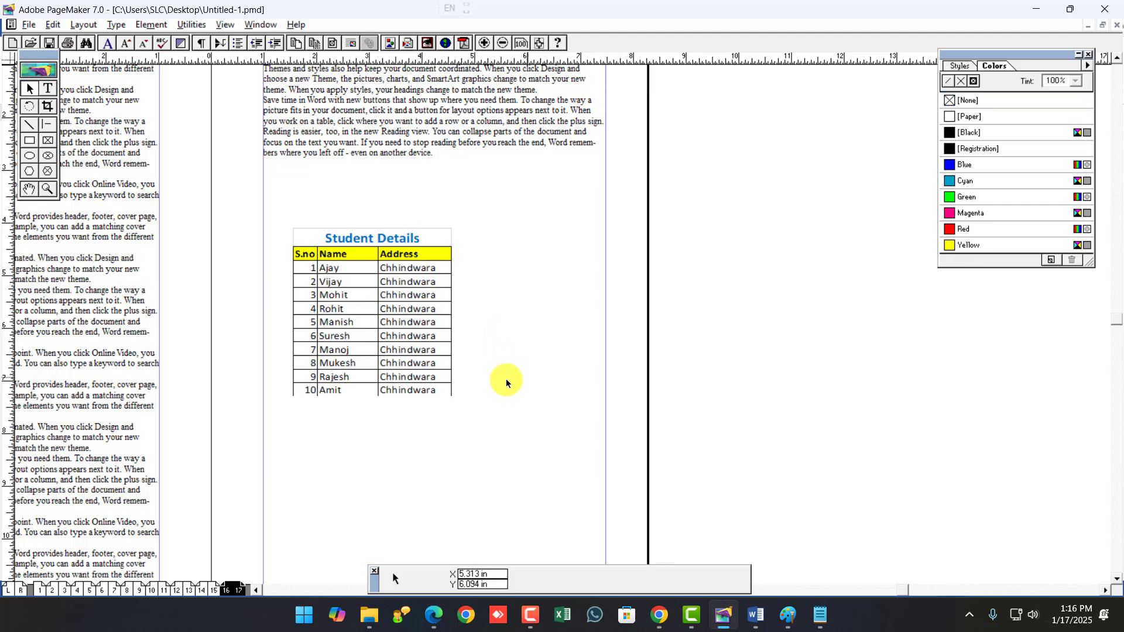
pyautogui.moveTo(392, 439); pyautogui.dragTo(397, 487)
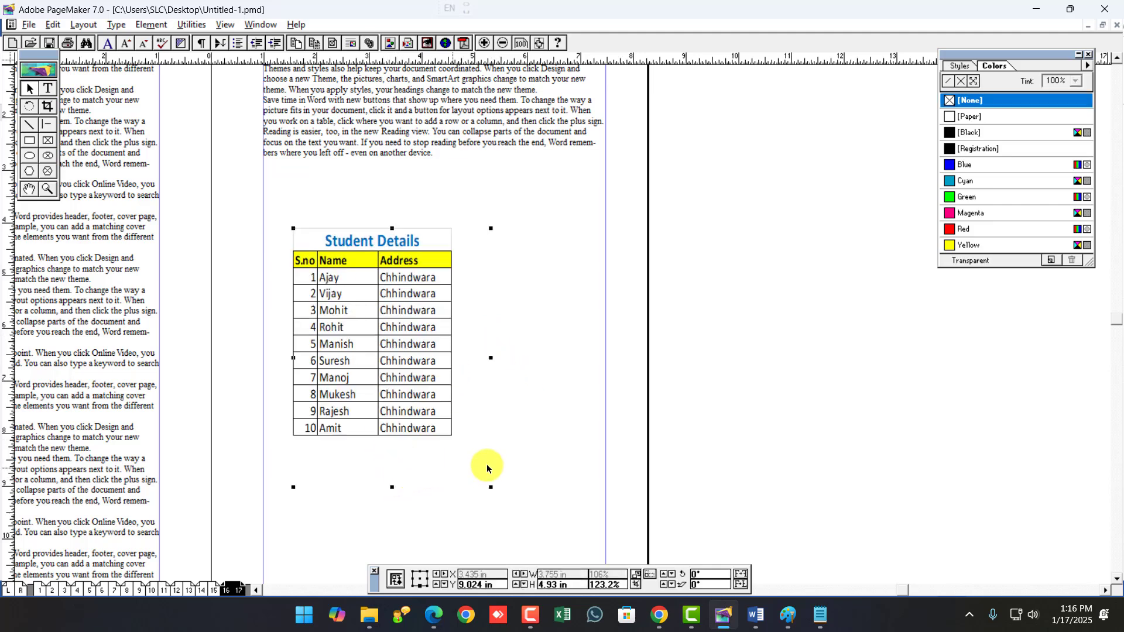
pyautogui.click(567, 454)
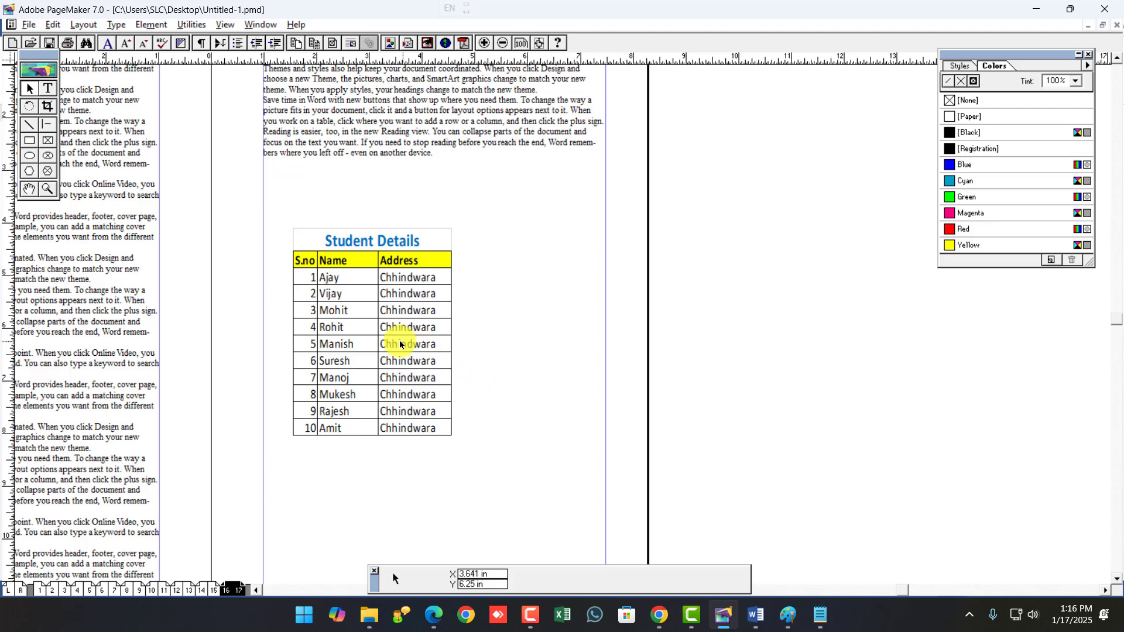
pyautogui.click(365, 338)
pyautogui.moveTo(364, 338); pyautogui.dragTo(400, 301)
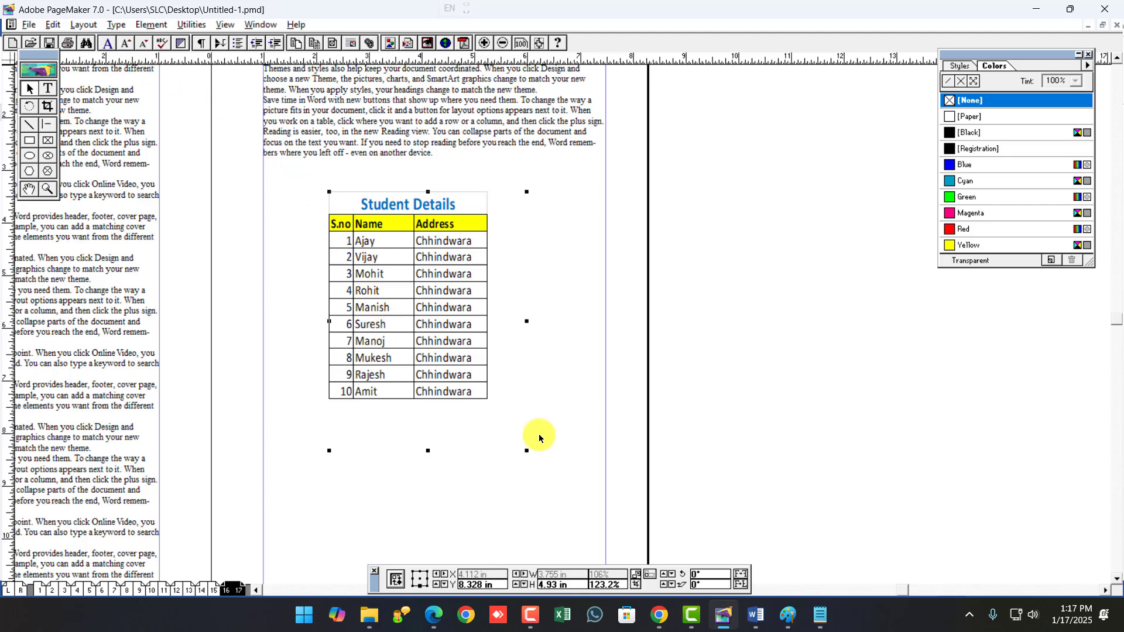
pyautogui.click(469, 544)
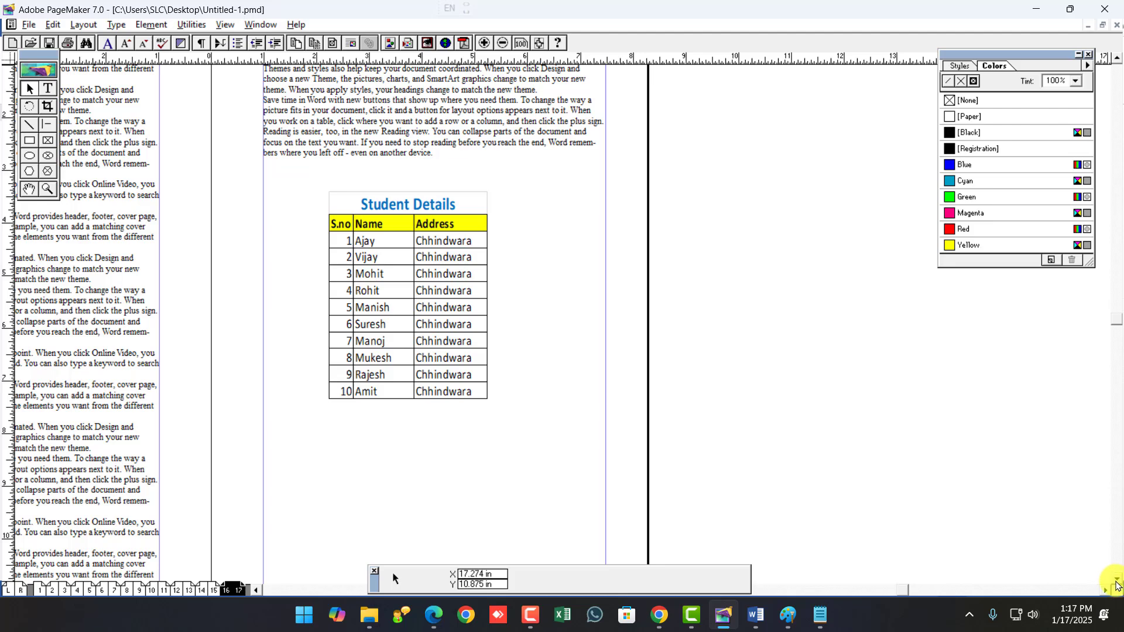
# Insert 2 pages after the current spread, pages 16 and 17, using the Document Master.
pyautogui.click(1116, 579)
pyautogui.rightClick(243, 588)
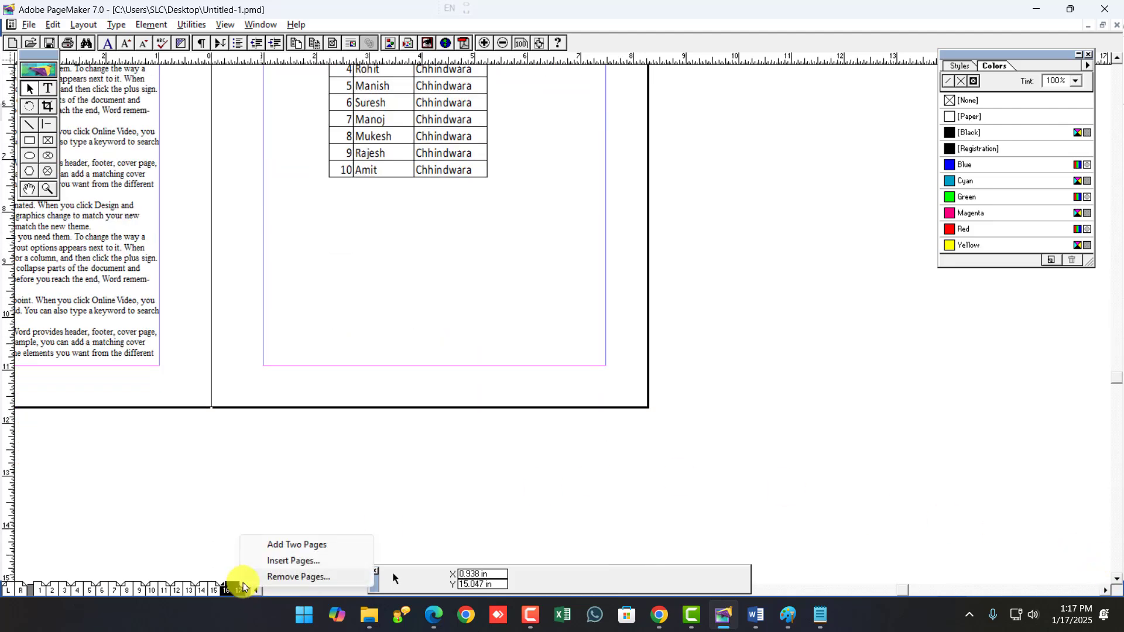
pyautogui.click(290, 561)
pyautogui.click(653, 328)
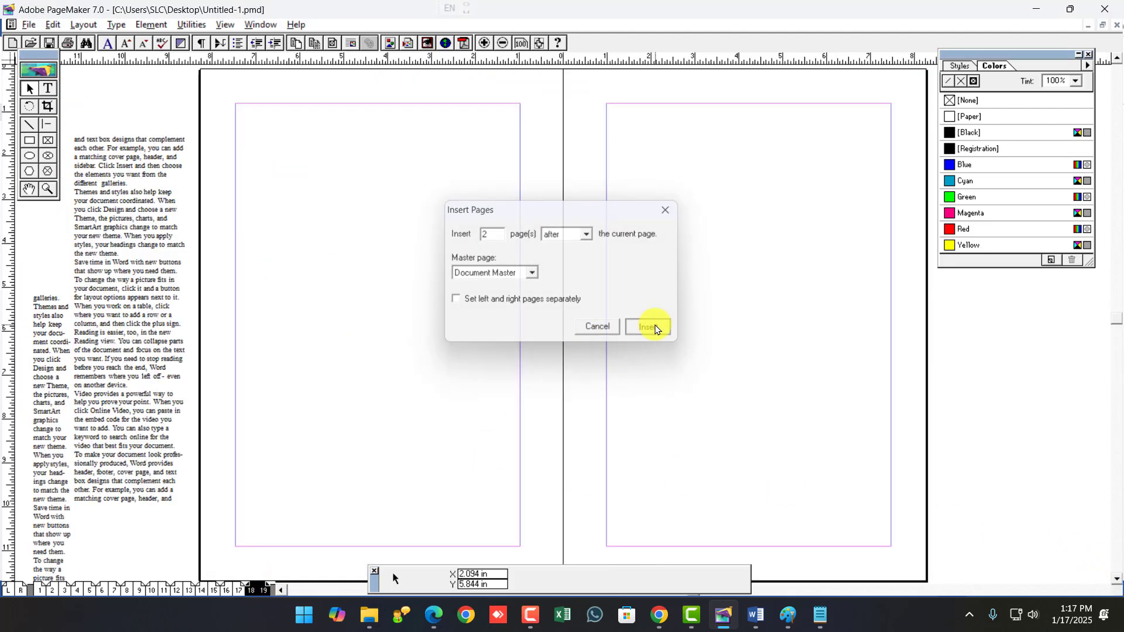
# Insert a new Microsoft Word Document object into the publication.
pyautogui.click(30, 27)
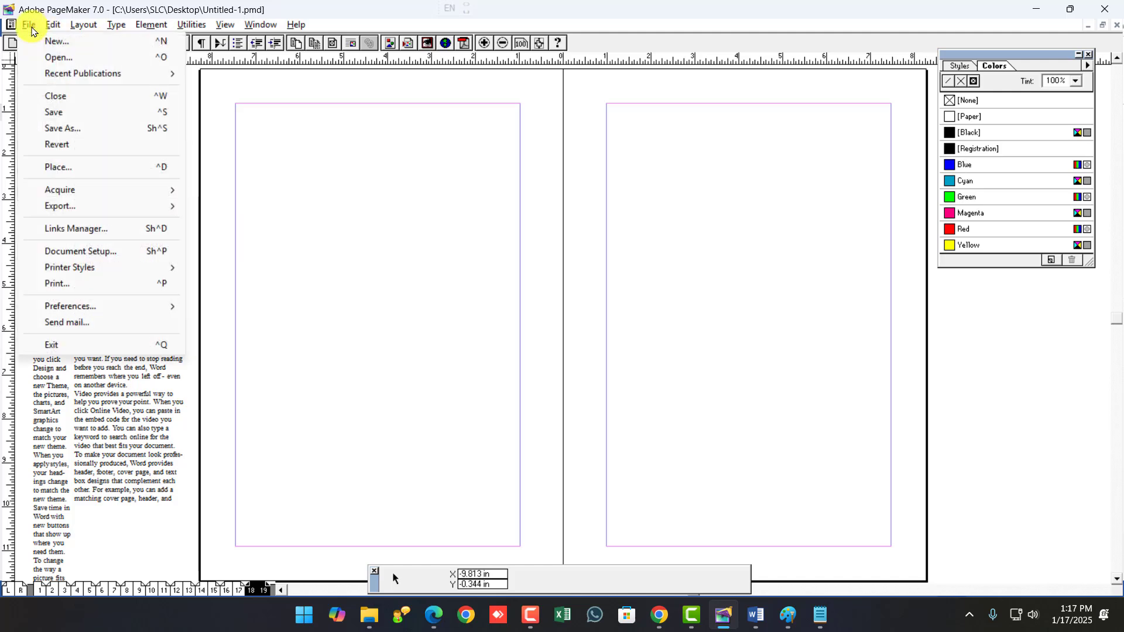
pyautogui.moveTo(53, 24)
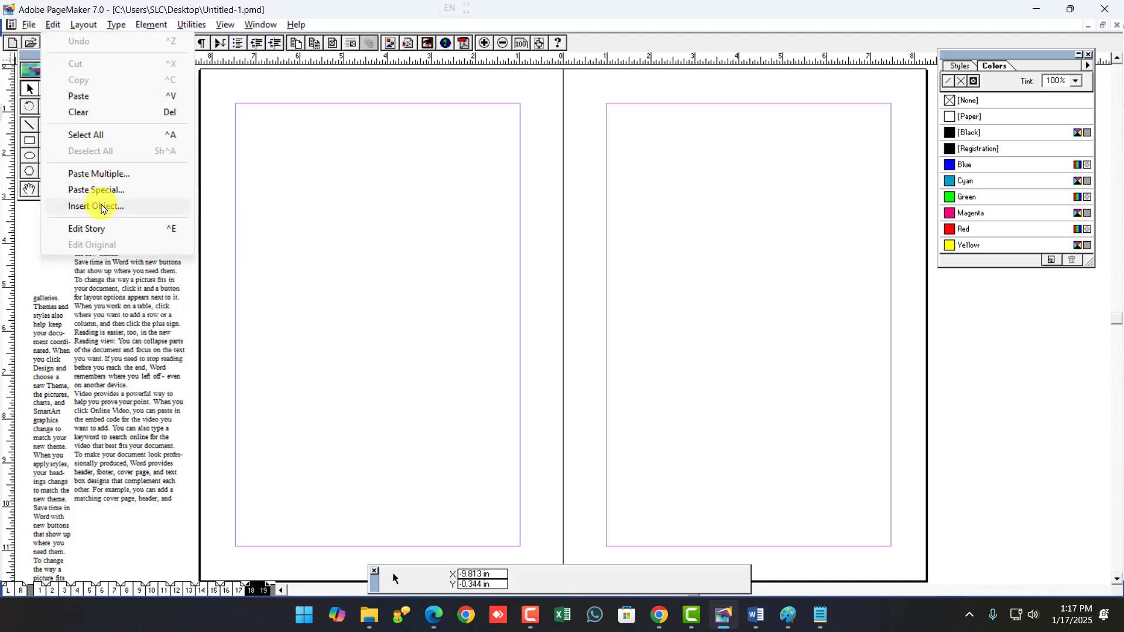
pyautogui.click(96, 206)
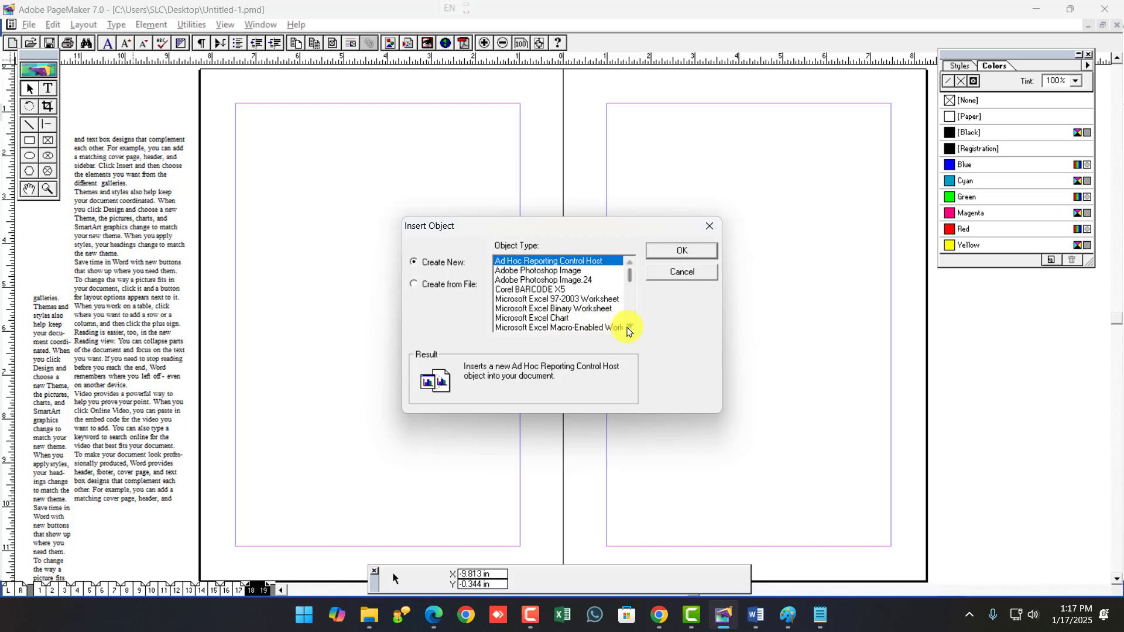
pyautogui.click(629, 327)
pyautogui.click(629, 326)
pyautogui.click(629, 327)
pyautogui.click(629, 327)
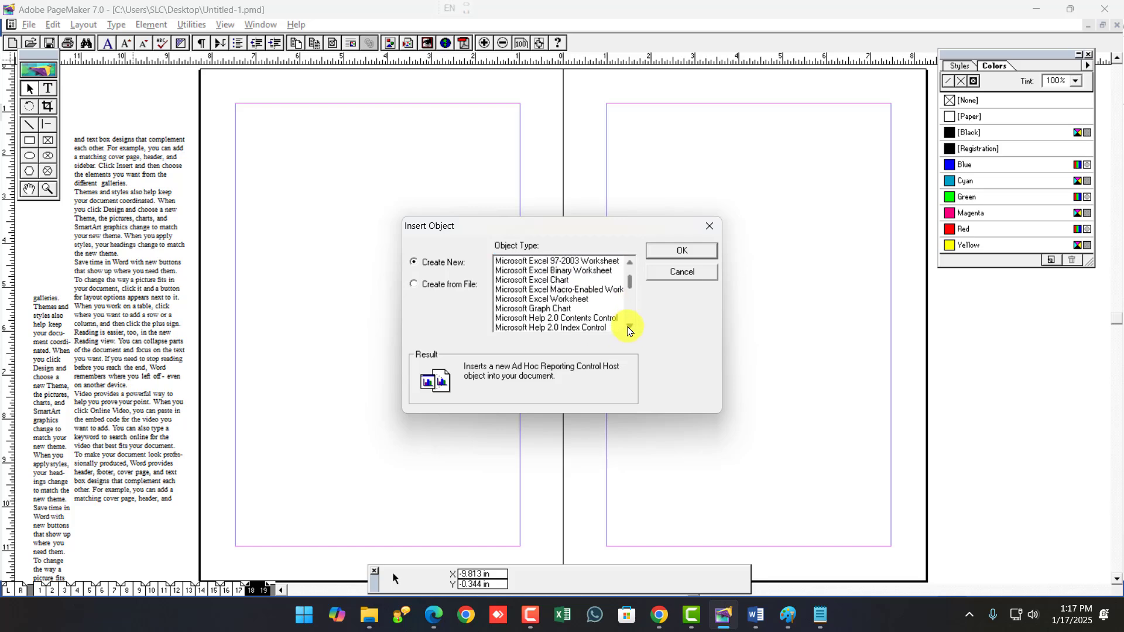
pyautogui.click(629, 327)
pyautogui.click(630, 326)
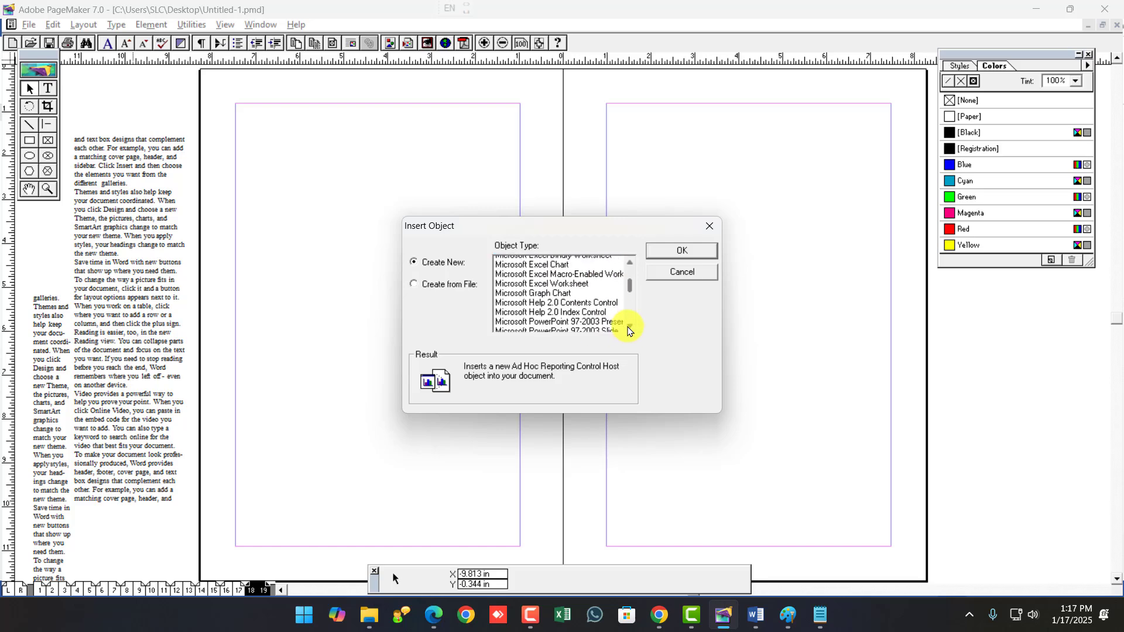
pyautogui.click(629, 327)
pyautogui.click(629, 327)
pyautogui.click(630, 327)
pyautogui.click(629, 326)
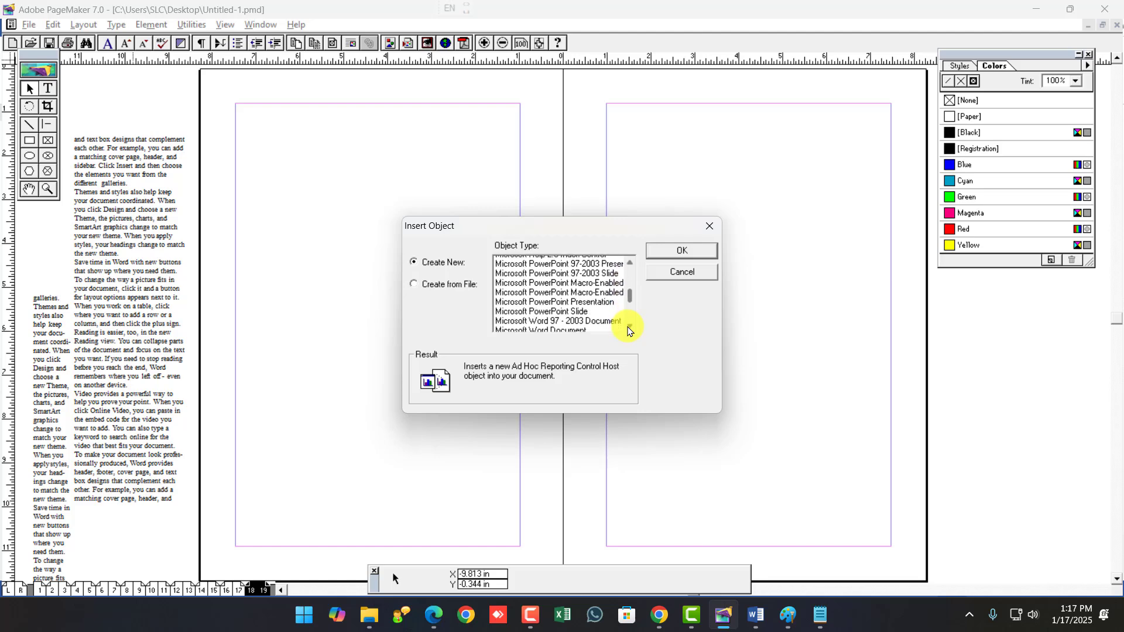
pyautogui.click(629, 327)
pyautogui.click(629, 327)
pyautogui.click(583, 319)
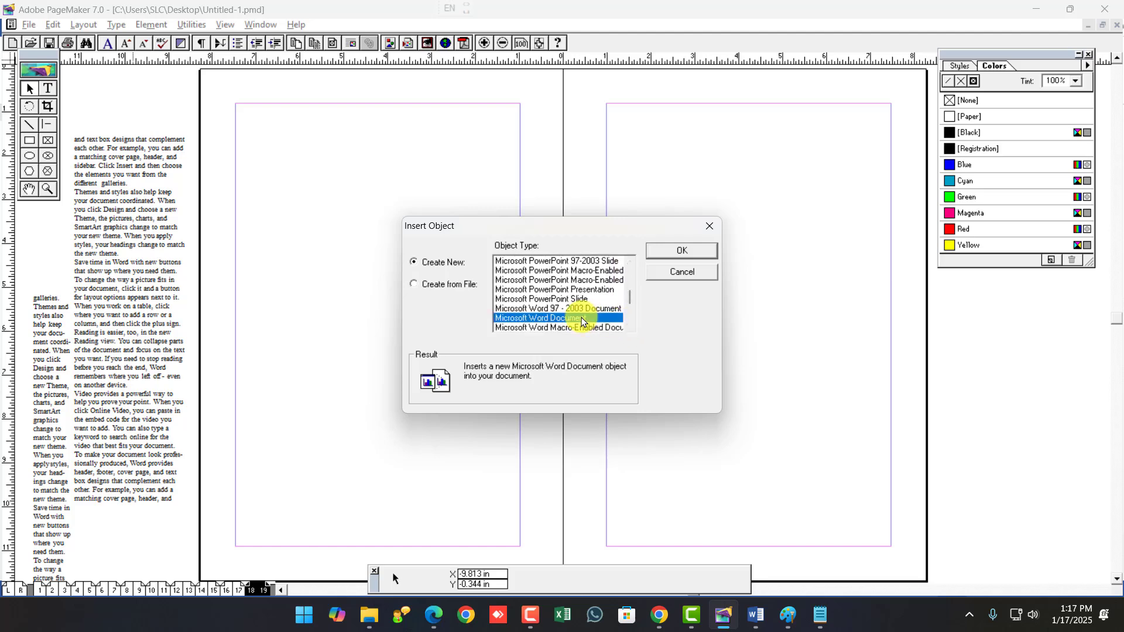
pyautogui.click(678, 255)
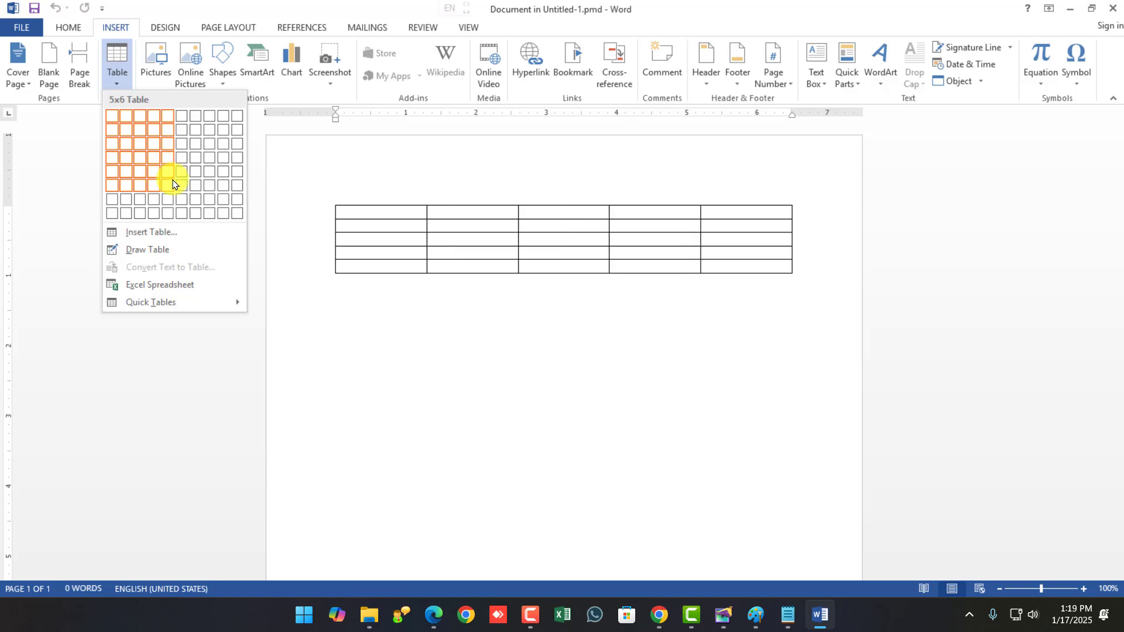
# Insert a table of five columns and seven rows in the embedded Word document and switch back to PageMaker.
pyautogui.click(162, 210)
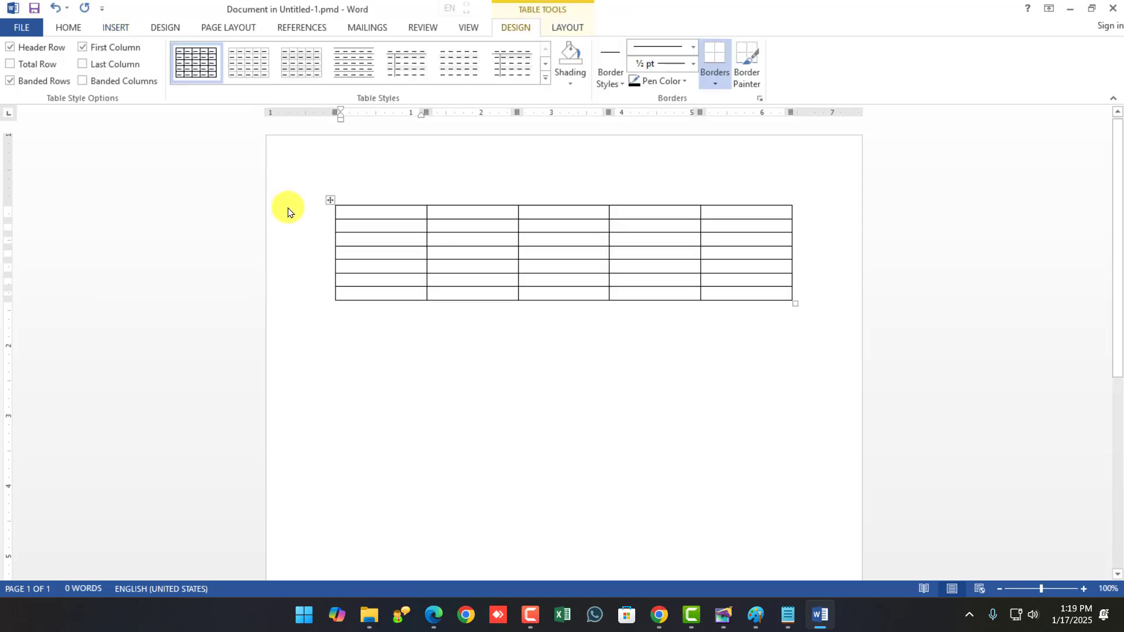
pyautogui.click(723, 615)
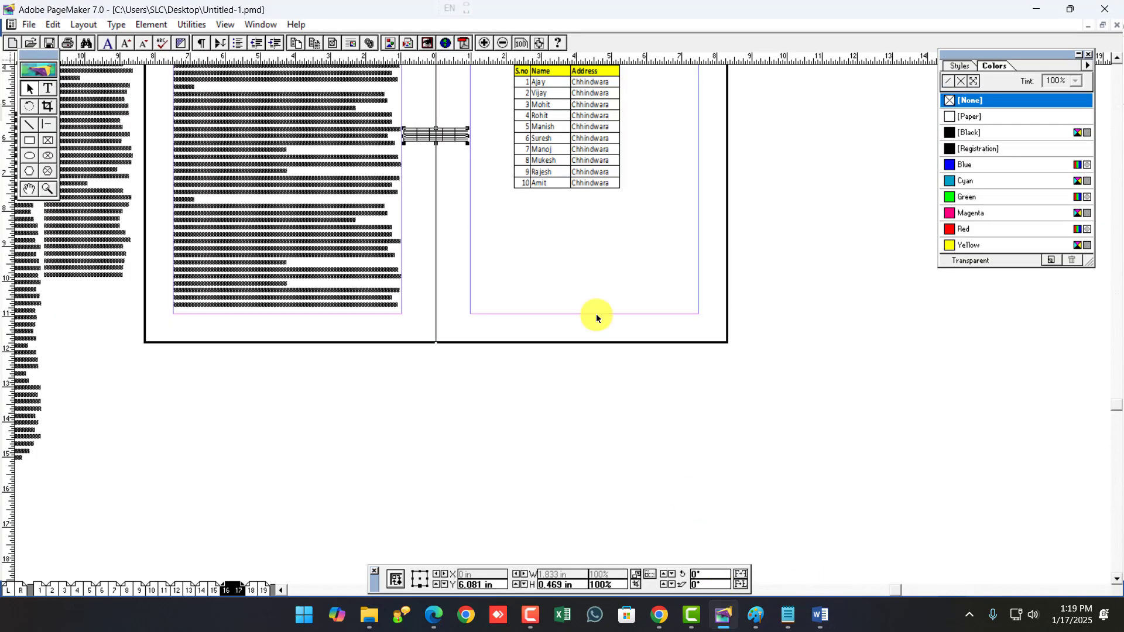
# Move the blank Word table object below the student table and enlarge it to about 3.54 by 1.75 in.
pyautogui.moveTo(429, 136); pyautogui.dragTo(537, 226)
pyautogui.hotkey('ctrl', '1')
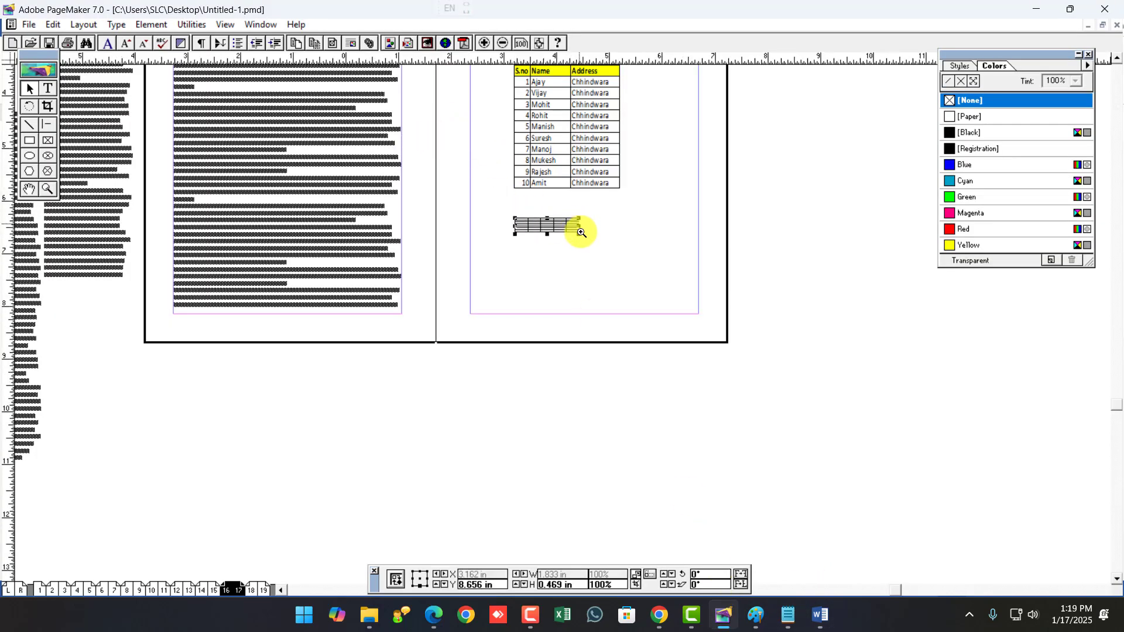
pyautogui.click(592, 337)
pyautogui.moveTo(521, 329); pyautogui.dragTo(643, 416)
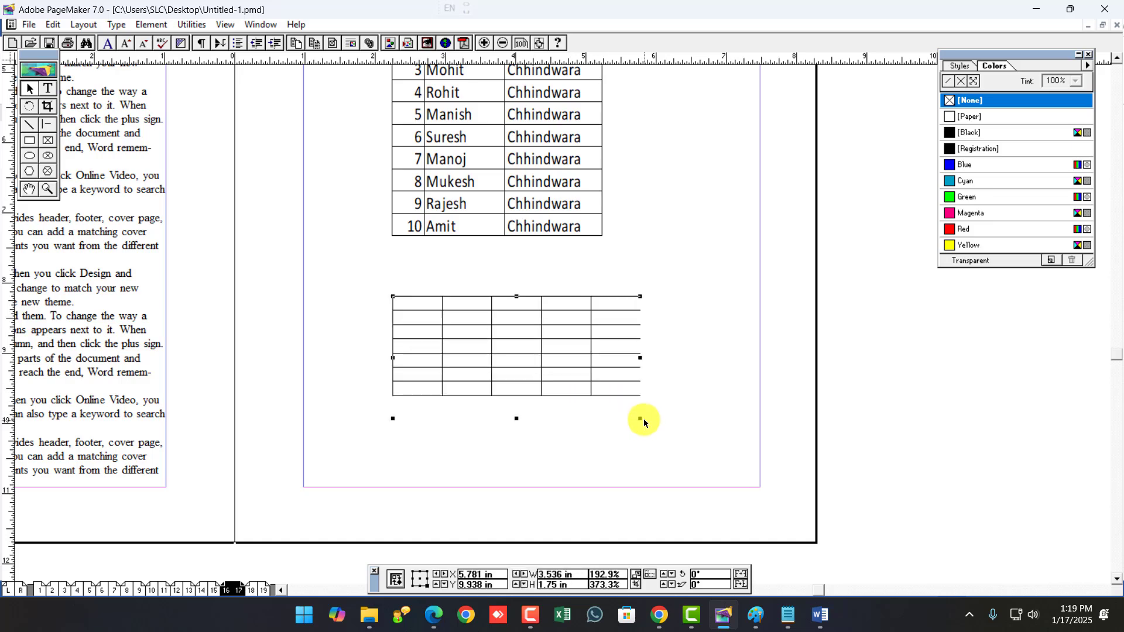
pyautogui.hotkey('ctrl', '2')
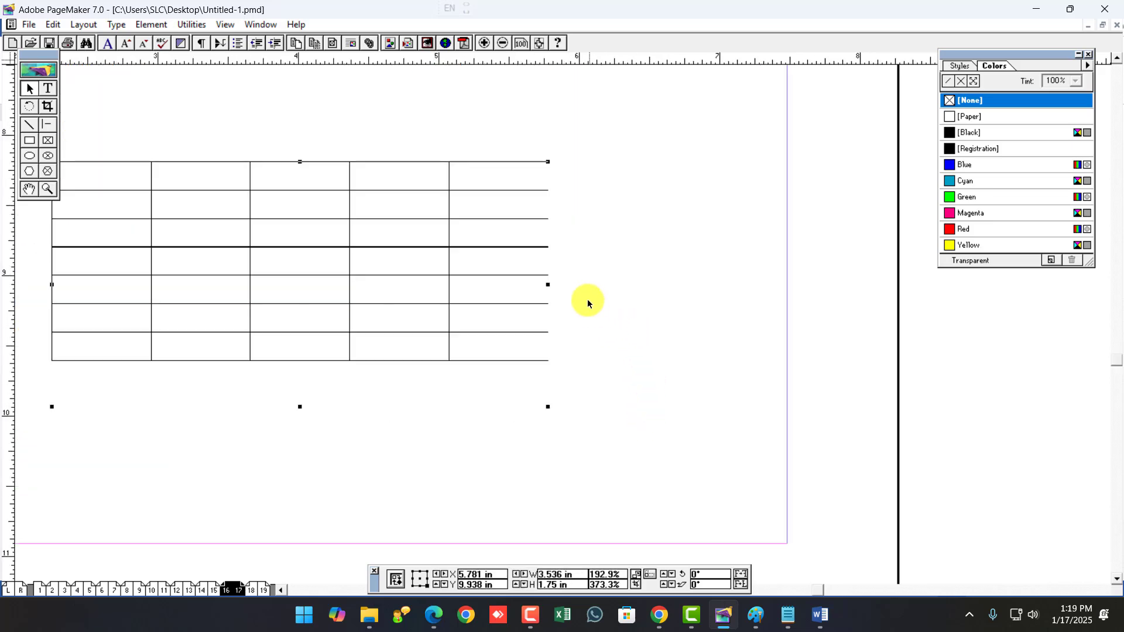
pyautogui.keyDown('ctrl'); pyautogui.keyDown('alt'); pyautogui.click(560, 303); pyautogui.keyUp('alt'); pyautogui.keyUp('ctrl')
pyautogui.keyDown('ctrl'); pyautogui.click(548, 293); pyautogui.keyUp('ctrl')
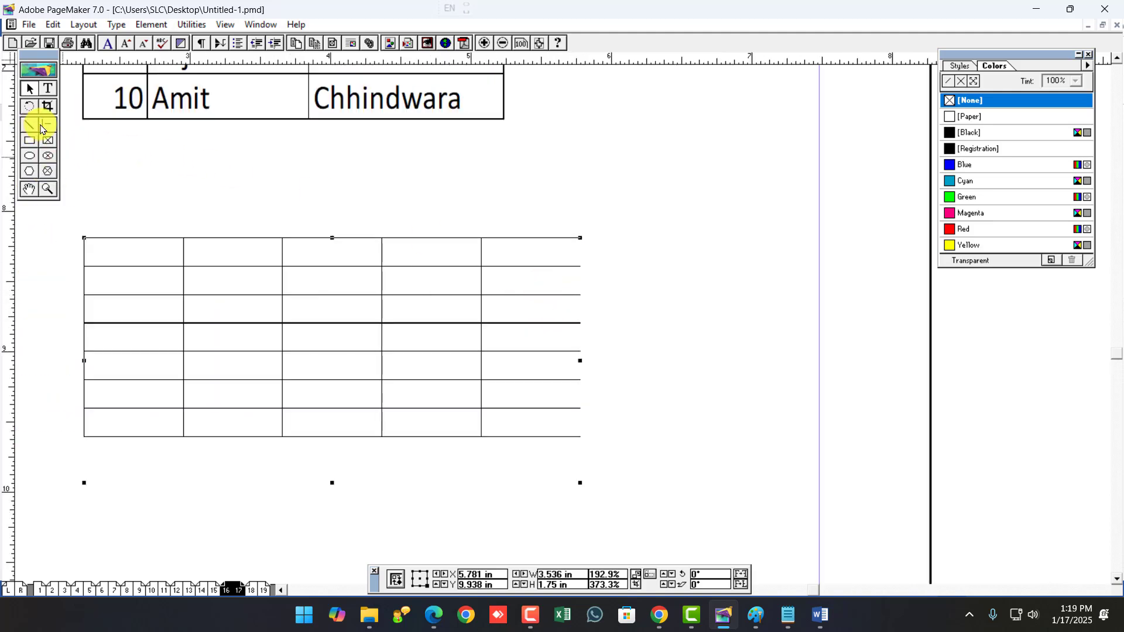
pyautogui.click(194, 24)
pyautogui.moveTo(201, 40)
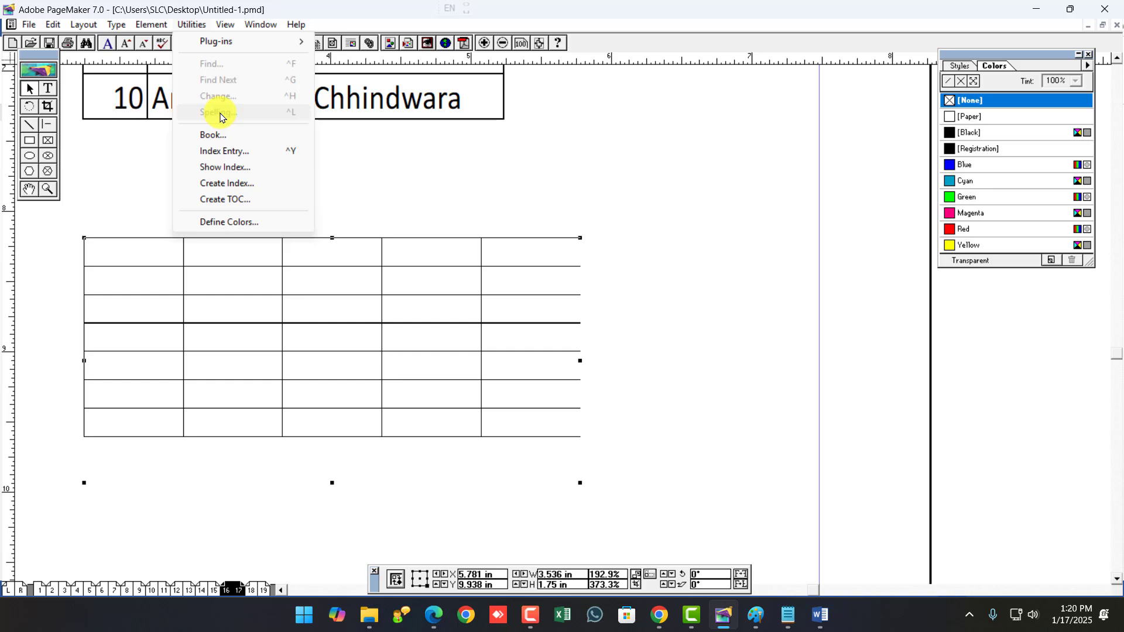
pyautogui.moveTo(53, 24)
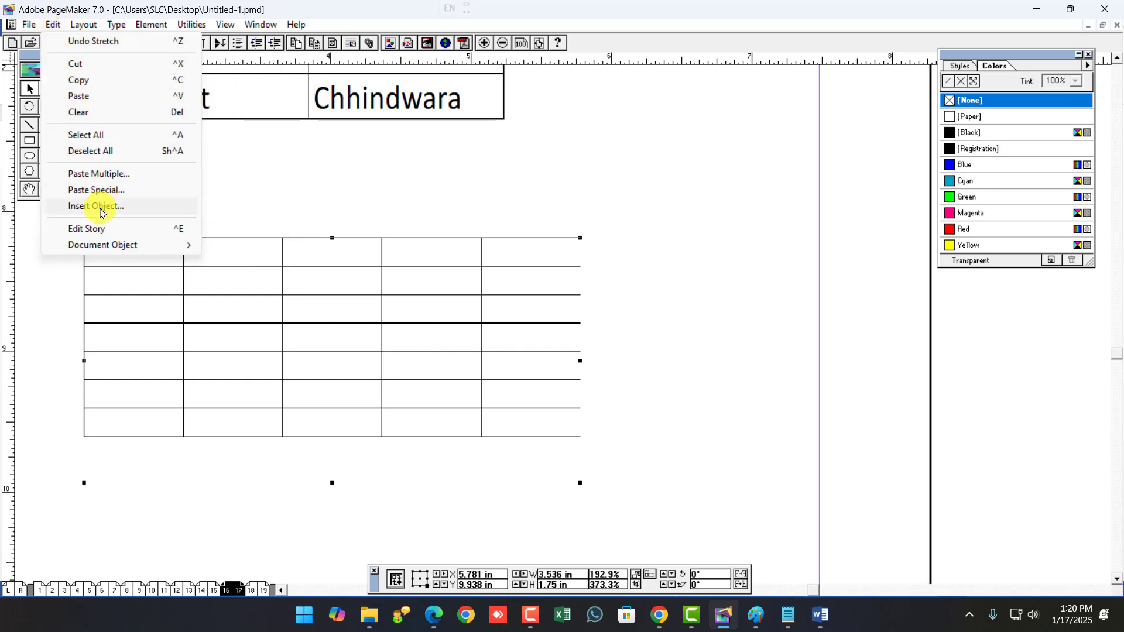
# Switch to the Page Maker document in Word and write "Insert Object" as topic 11.
pyautogui.click(820, 601)
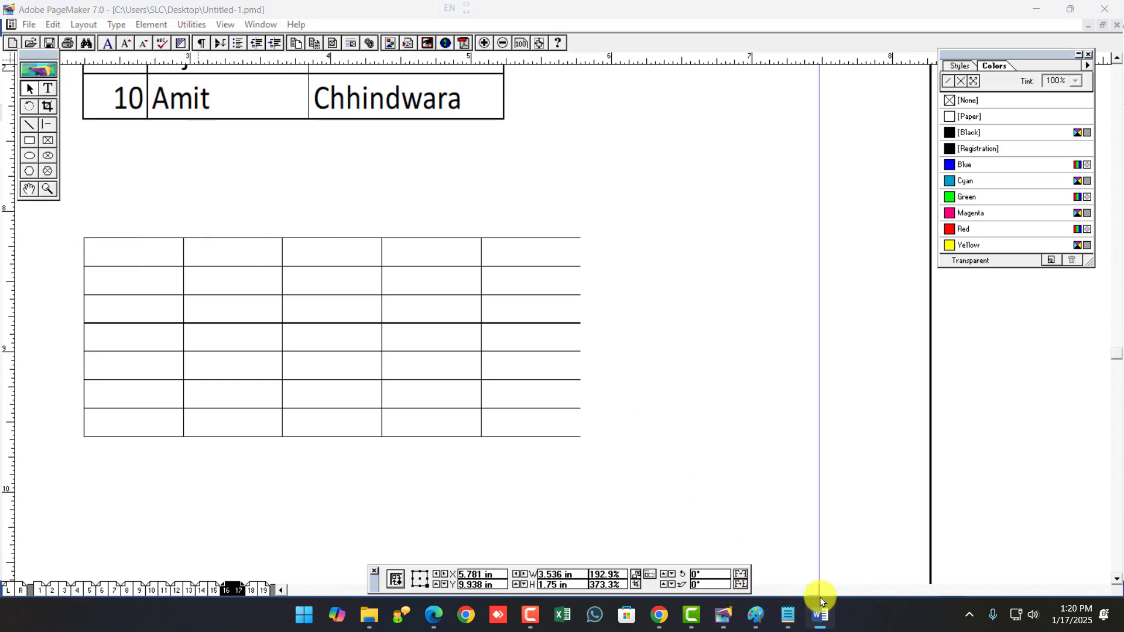
pyautogui.rightClick(820, 601)
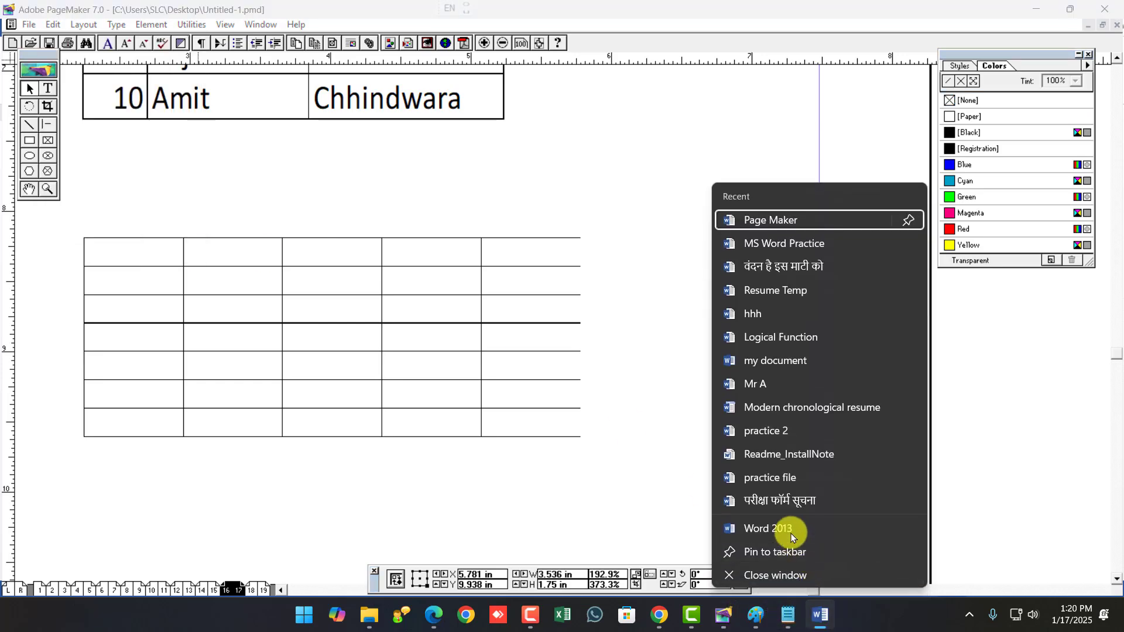
pyautogui.click(780, 225)
pyautogui.scroll(-4, 364, 367)
pyautogui.click(238, 490)
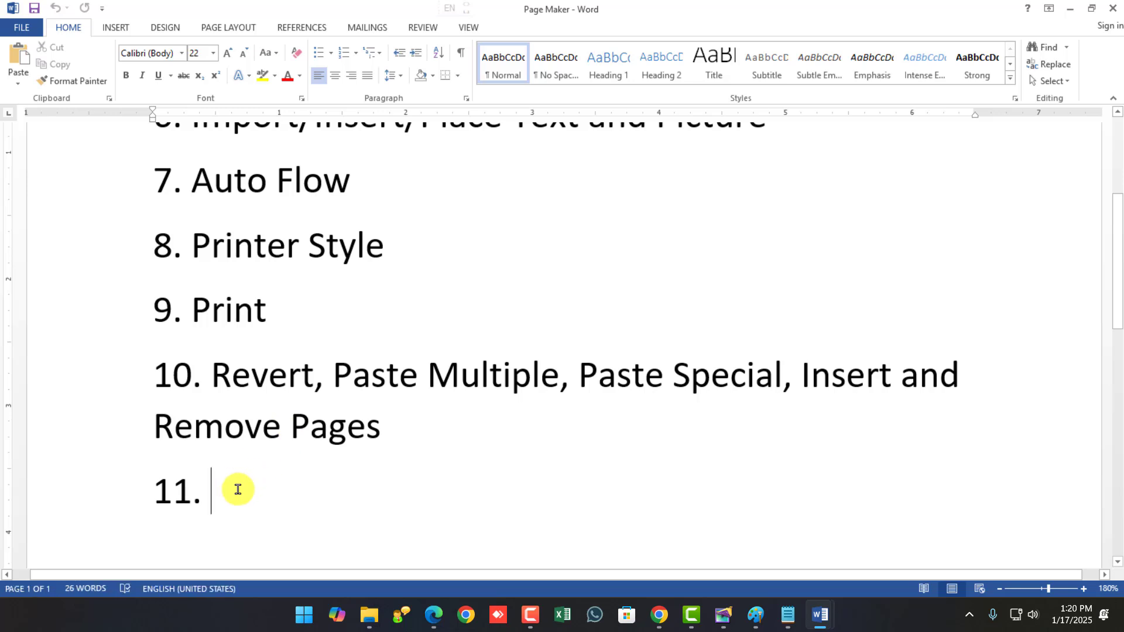
pyautogui.write('Insert')
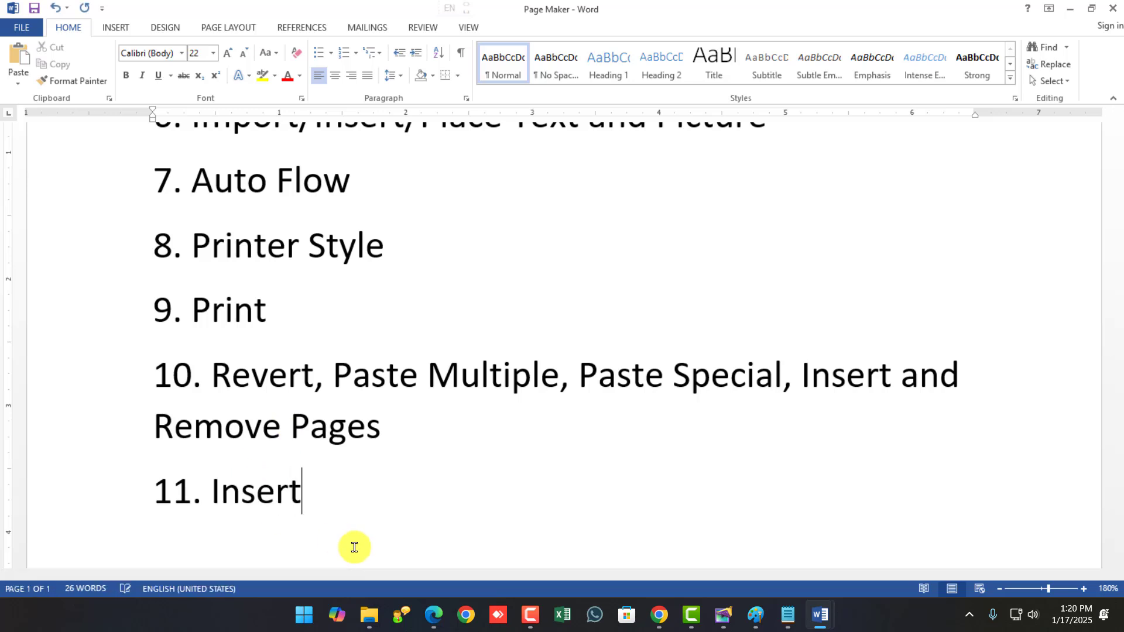
pyautogui.write(' Object')
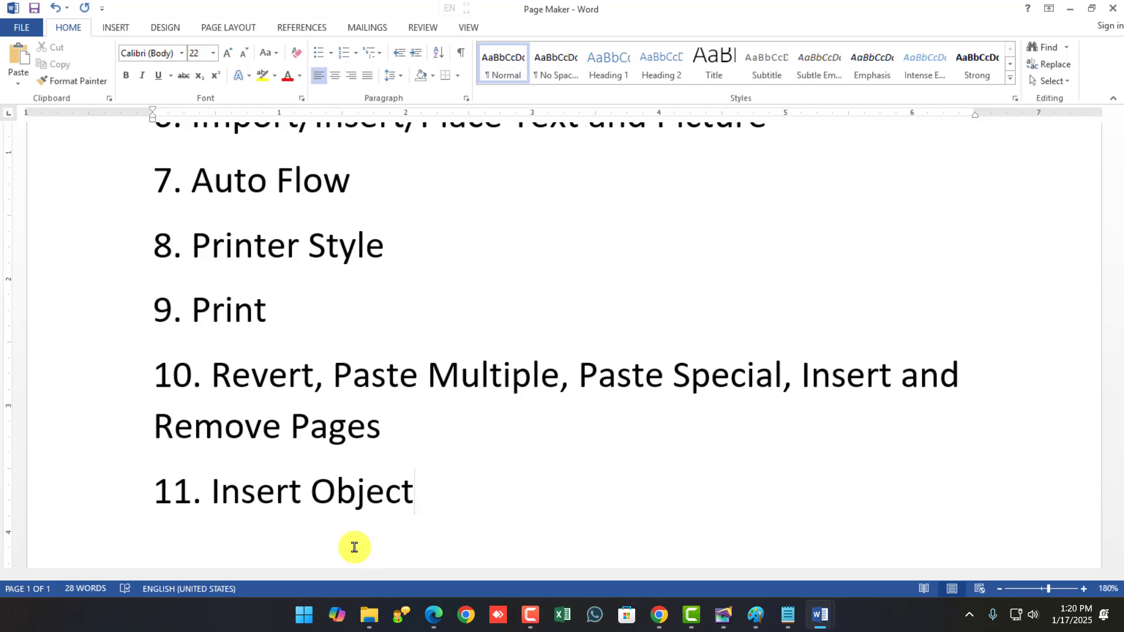
# Add "12. Edit Story (Find, Replace, Spelling)" as a new line in the topic list and highlight its parts.
pyautogui.press('Return')
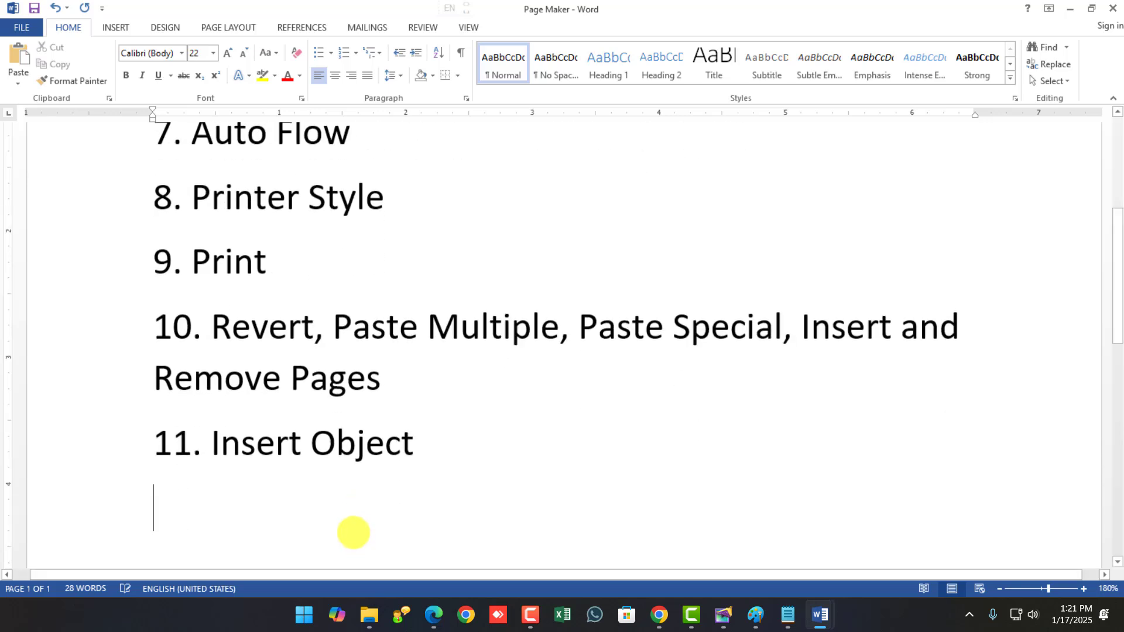
pyautogui.write('12. ')
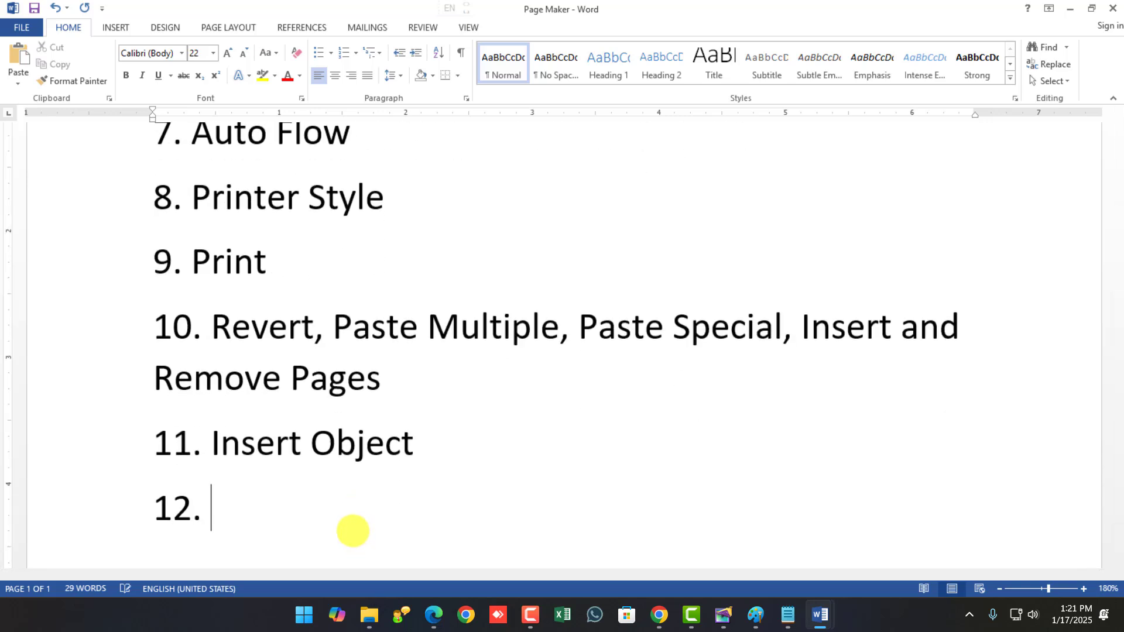
pyautogui.write('Edit Story')
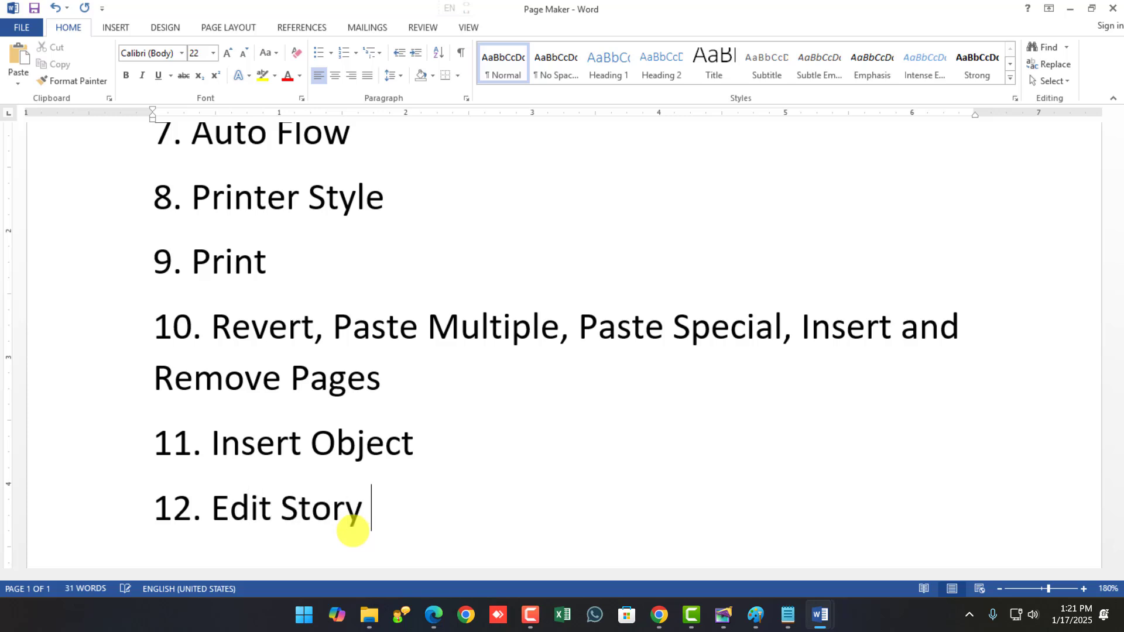
pyautogui.press('BackSpace')
pyautogui.write('(Find, ')
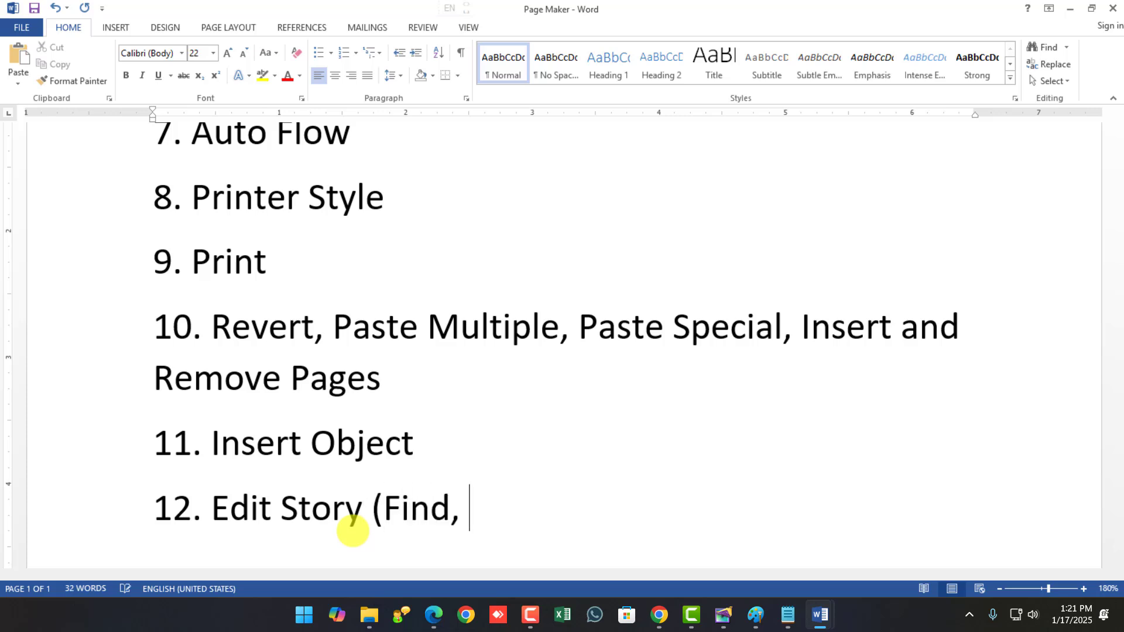
pyautogui.write('Replace, Spelling')
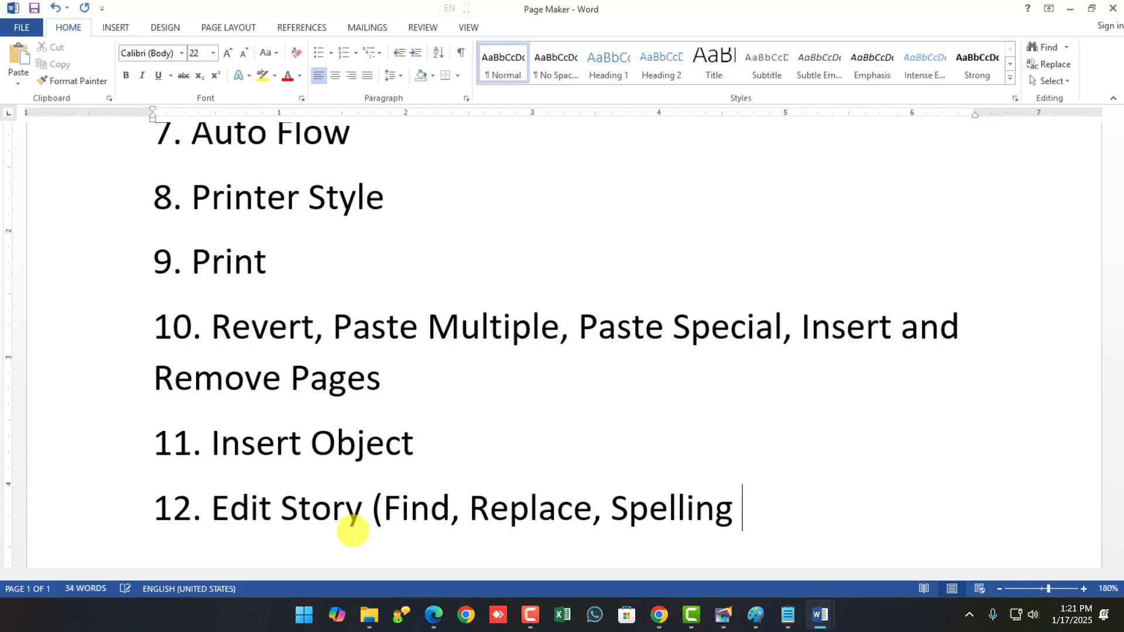
pyautogui.press('BackSpace')
pyautogui.write(')')
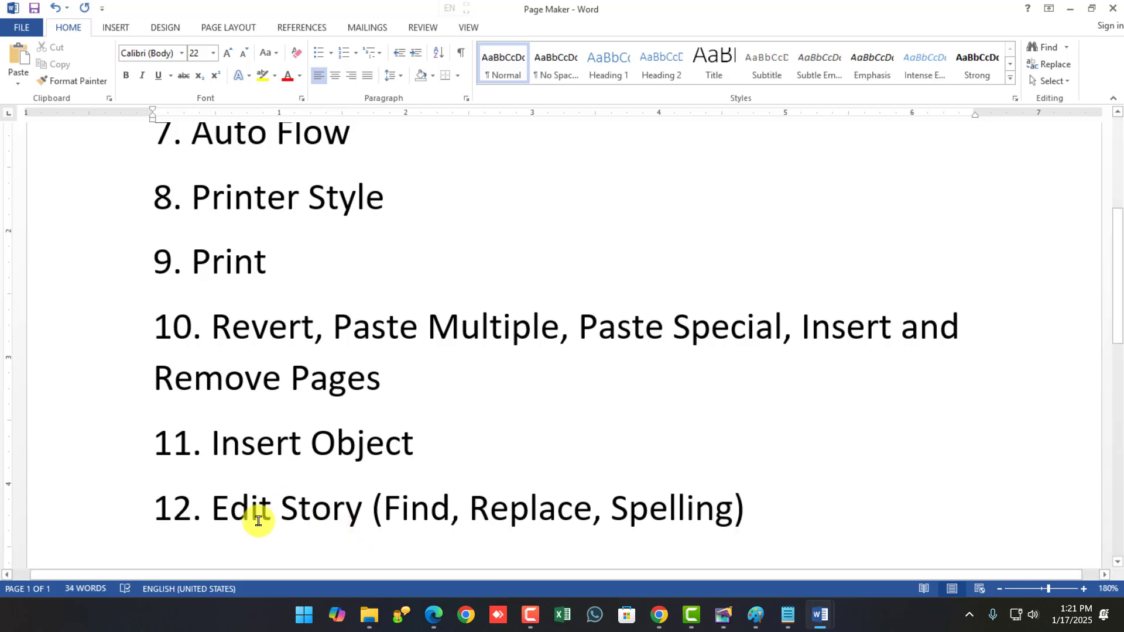
pyautogui.scroll(-2, 401, 524)
pyautogui.moveTo(369, 389); pyautogui.dragTo(221, 393)
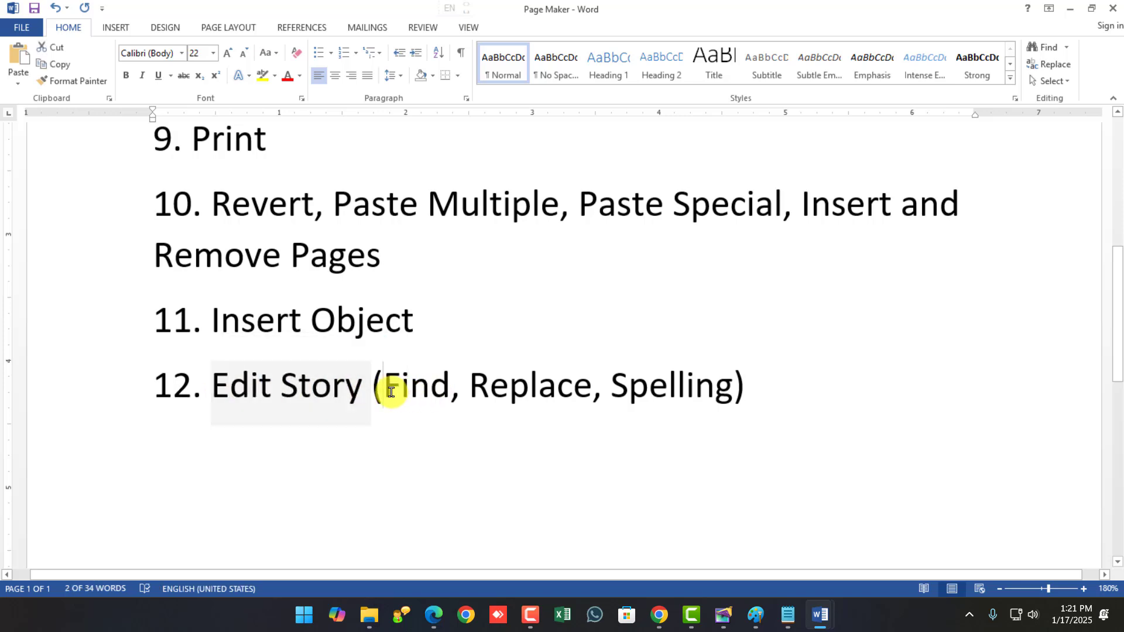
pyautogui.moveTo(381, 386); pyautogui.dragTo(705, 391)
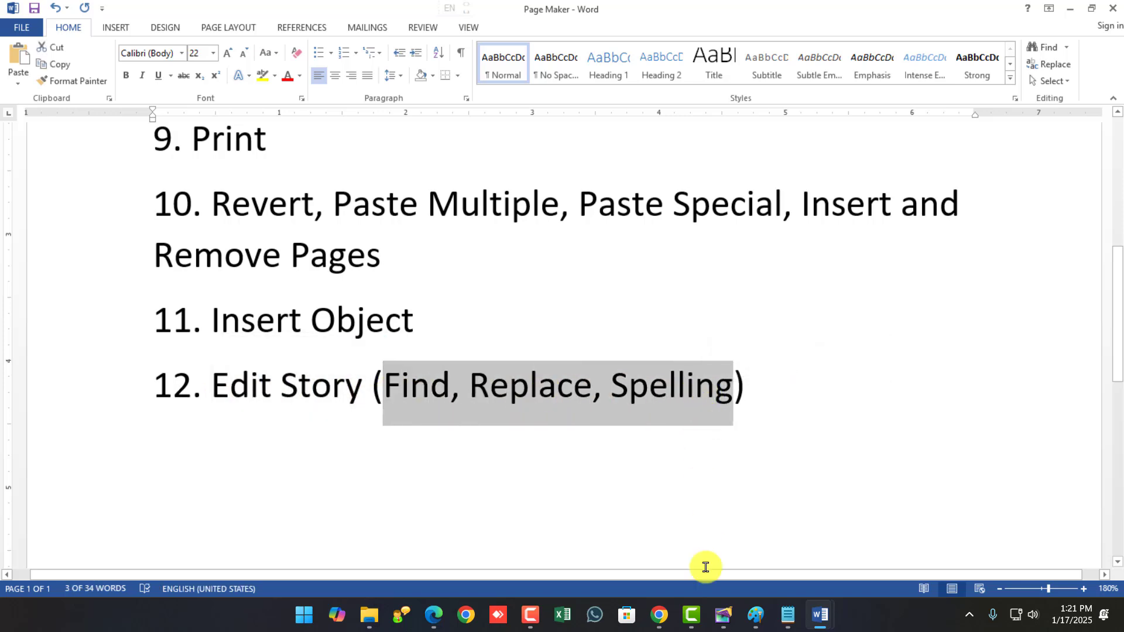
# Switch to PageMaker and examine whether the Find, Change, Spelling and Edit Story commands are available with the table object selected.
pyautogui.click(741, 624)
pyautogui.click(724, 616)
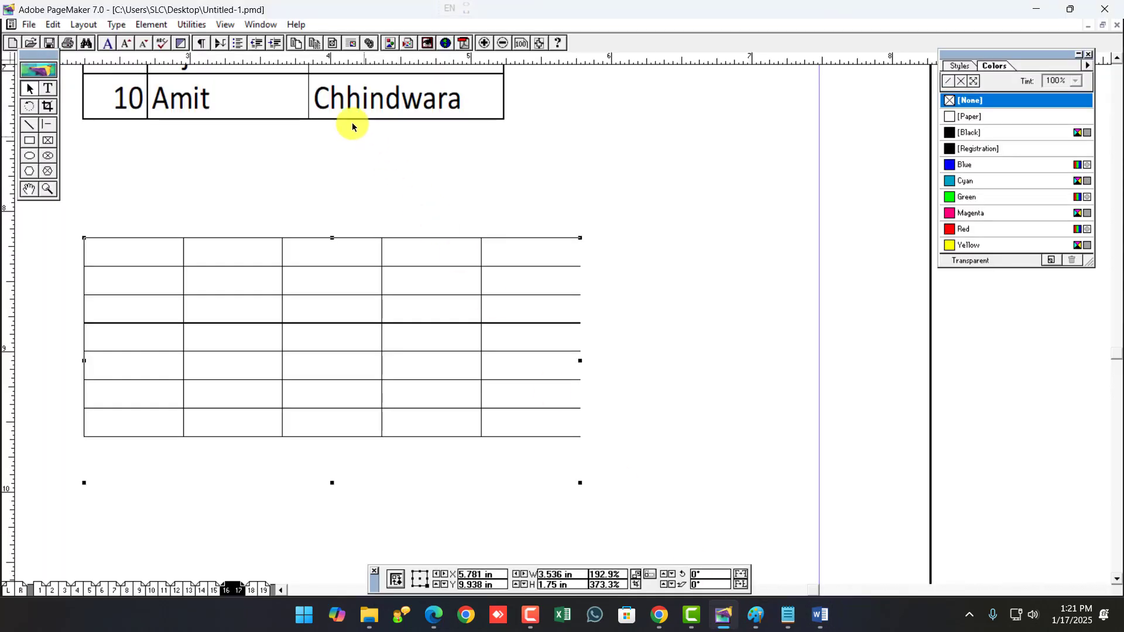
pyautogui.click(192, 25)
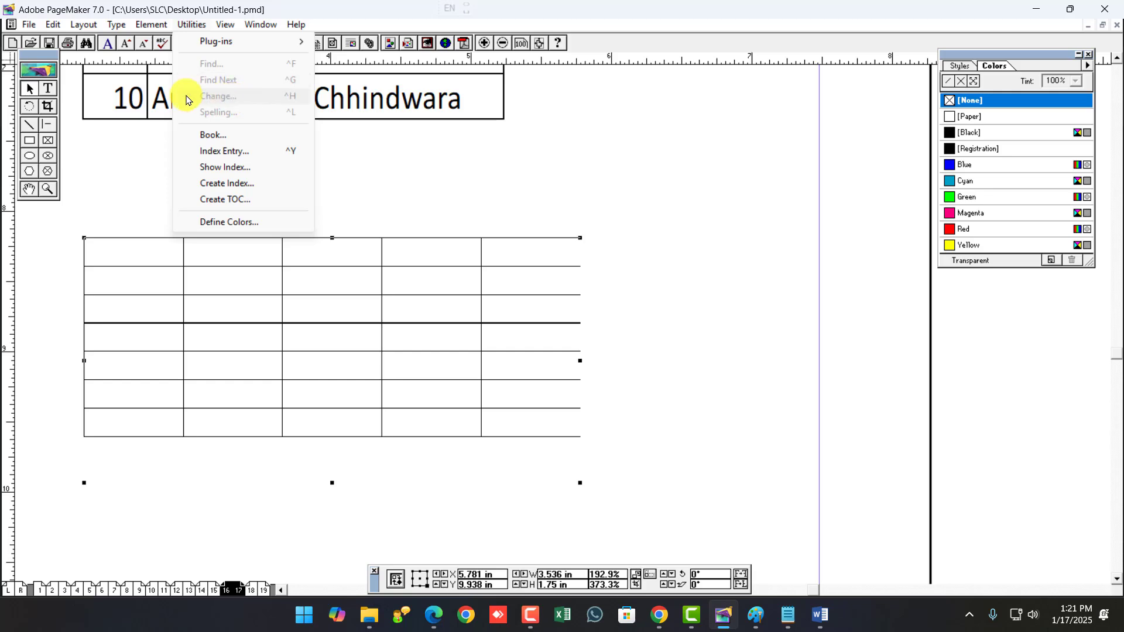
pyautogui.click(56, 27)
pyautogui.click(56, 27)
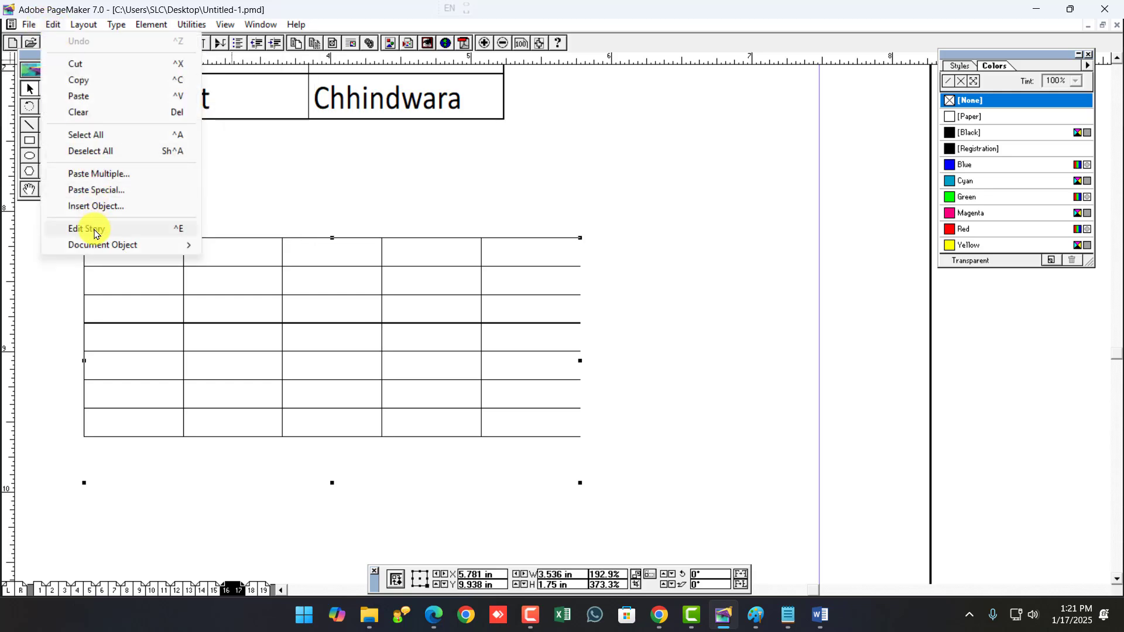
pyautogui.click(369, 504)
# Go to pages 14 and 15 and open the text block on page 14 in the story editor.
pyautogui.click(203, 588)
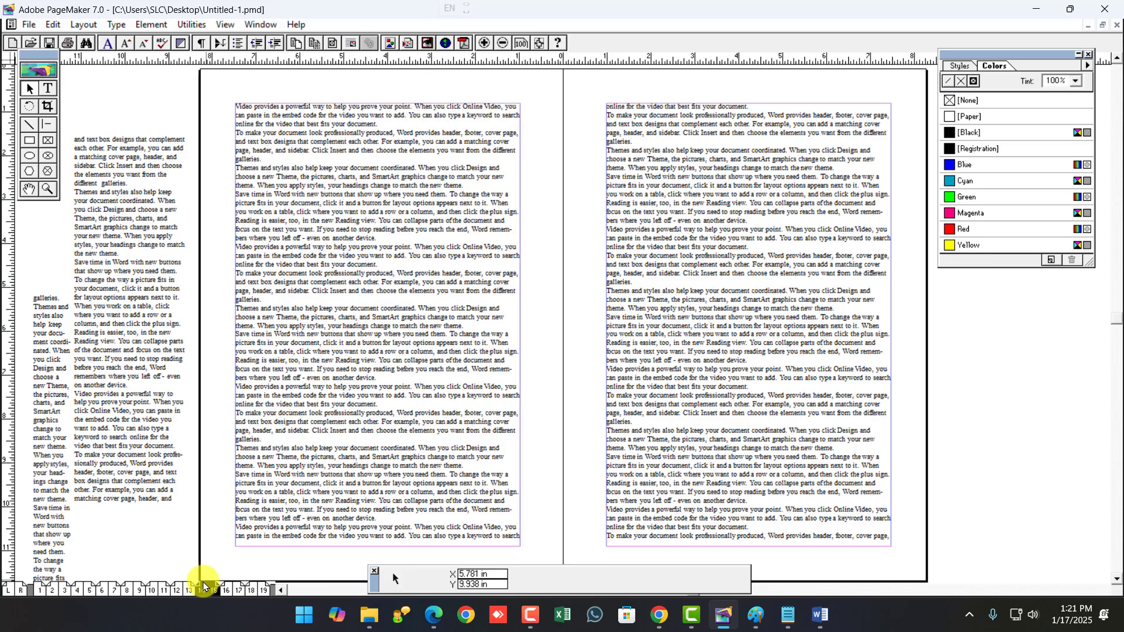
pyautogui.click(335, 333)
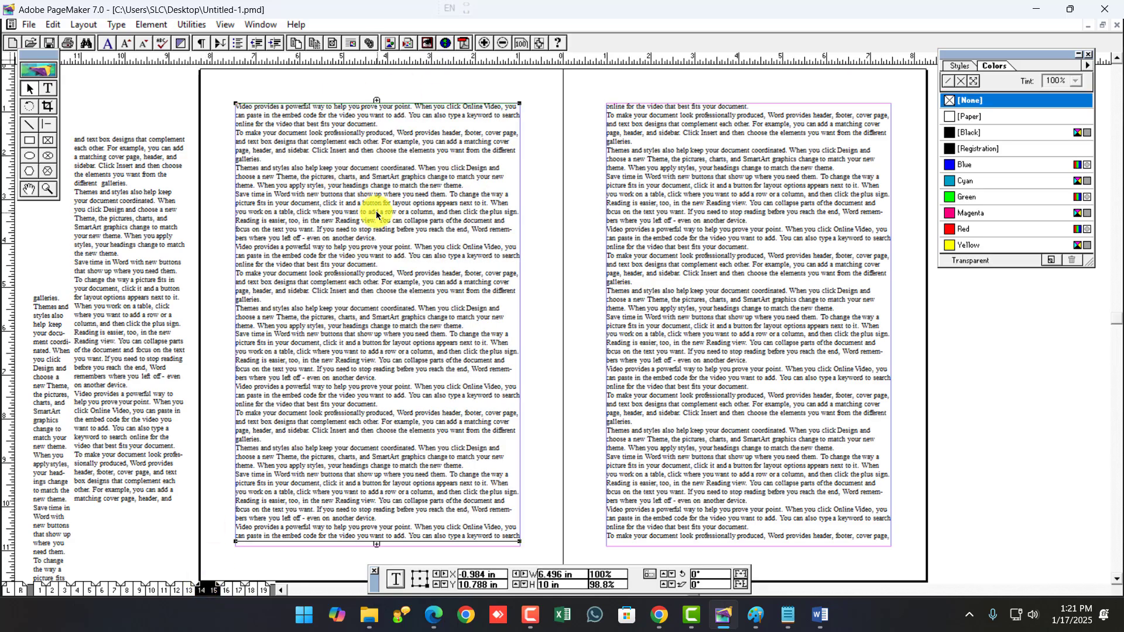
pyautogui.click(192, 25)
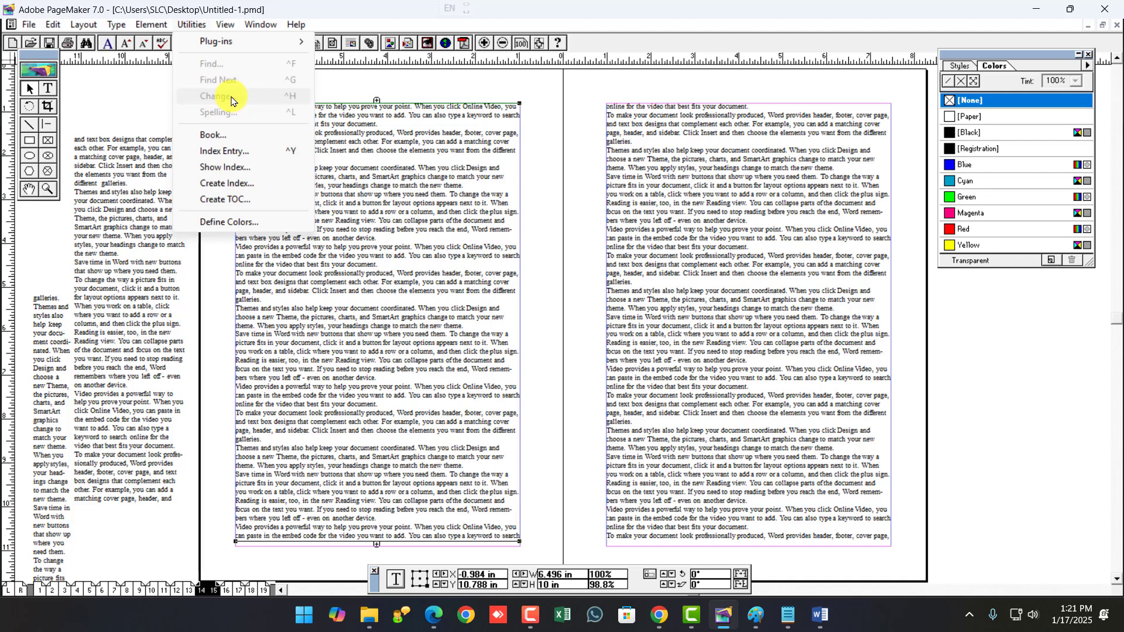
pyautogui.click(369, 226)
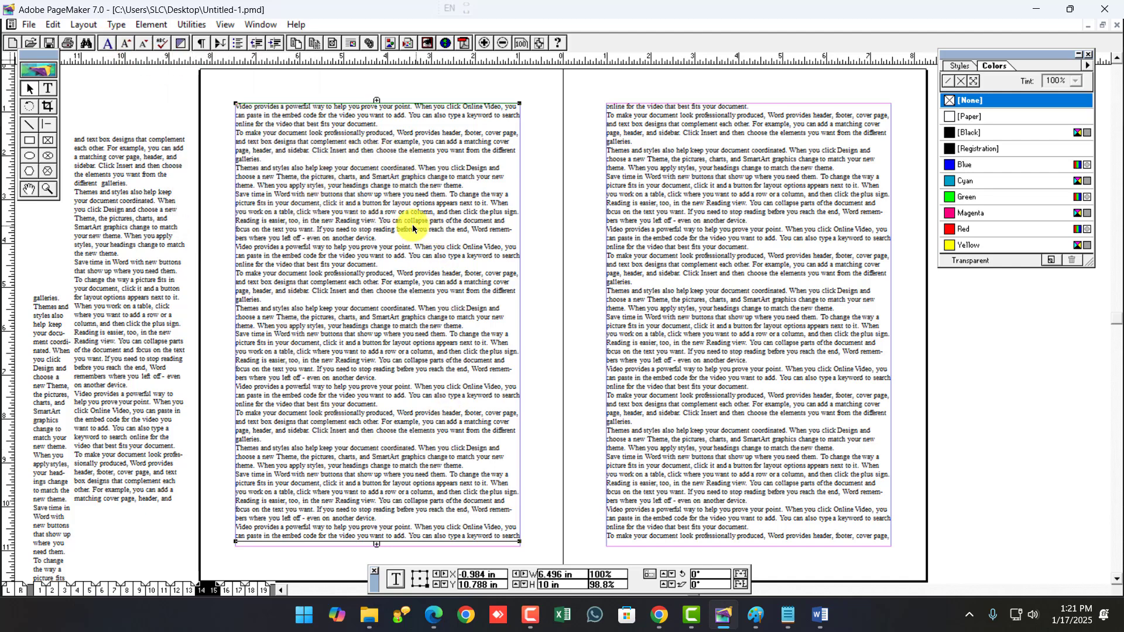
pyautogui.click(713, 288)
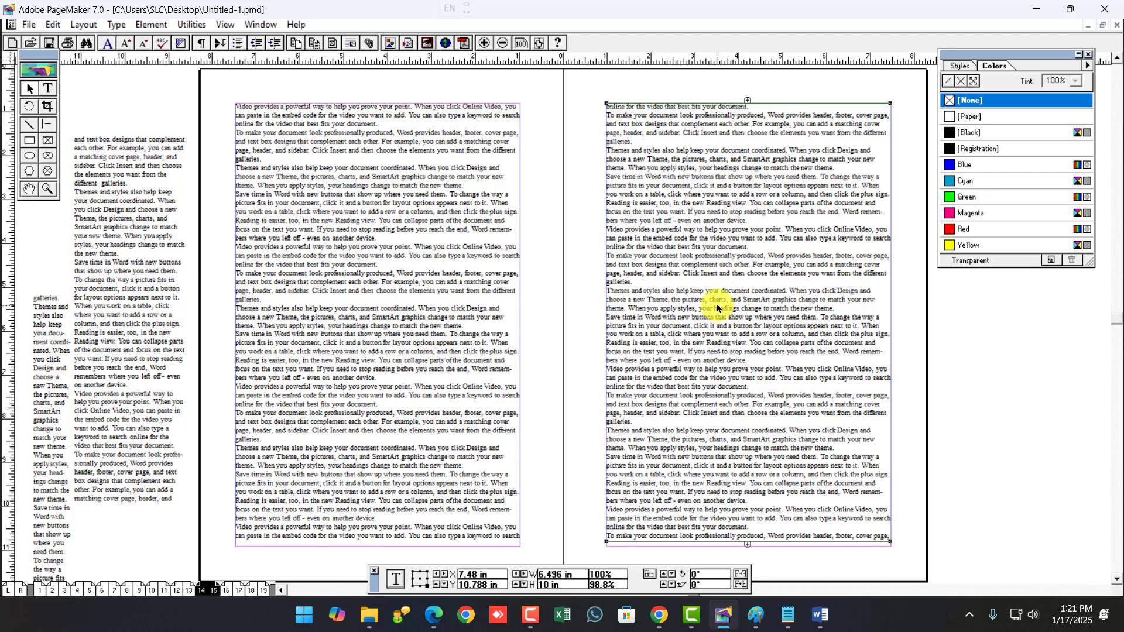
pyautogui.click(402, 322)
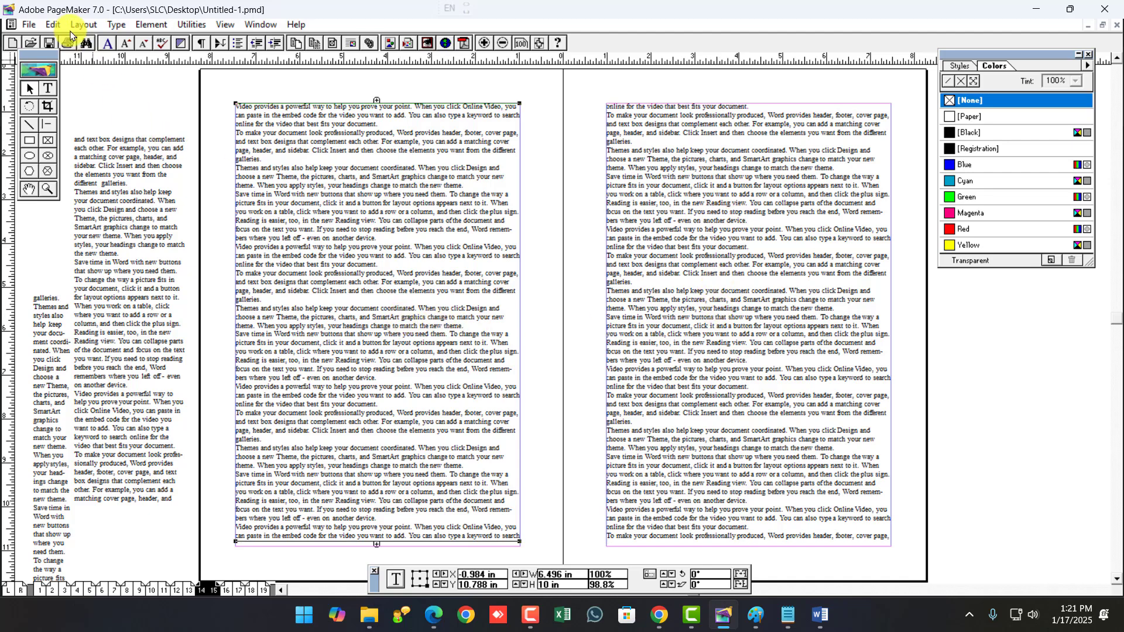
pyautogui.click(54, 25)
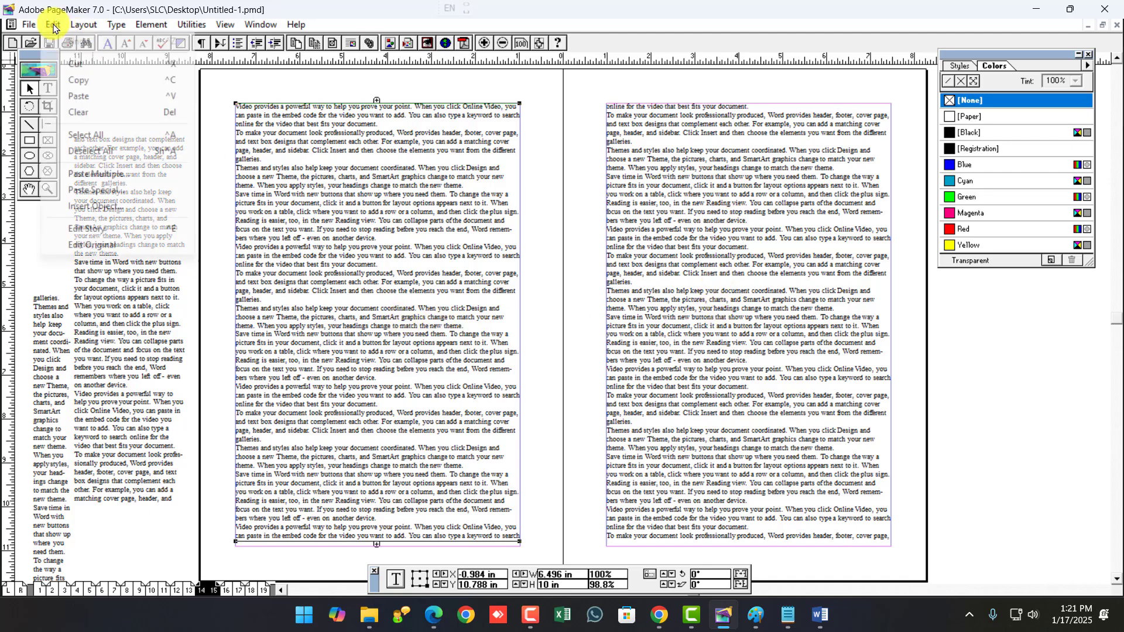
pyautogui.click(104, 228)
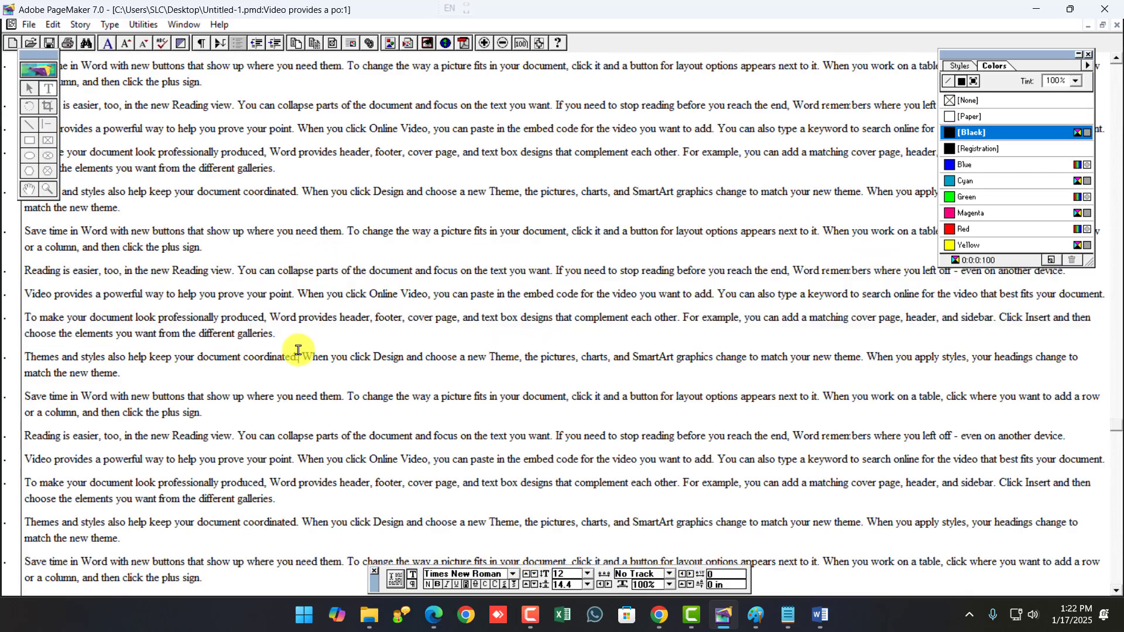
# Start Find in the story, move its dialog over the middle of the text and enter VIDEO as the search text.
pyautogui.click(339, 507)
pyautogui.click(146, 26)
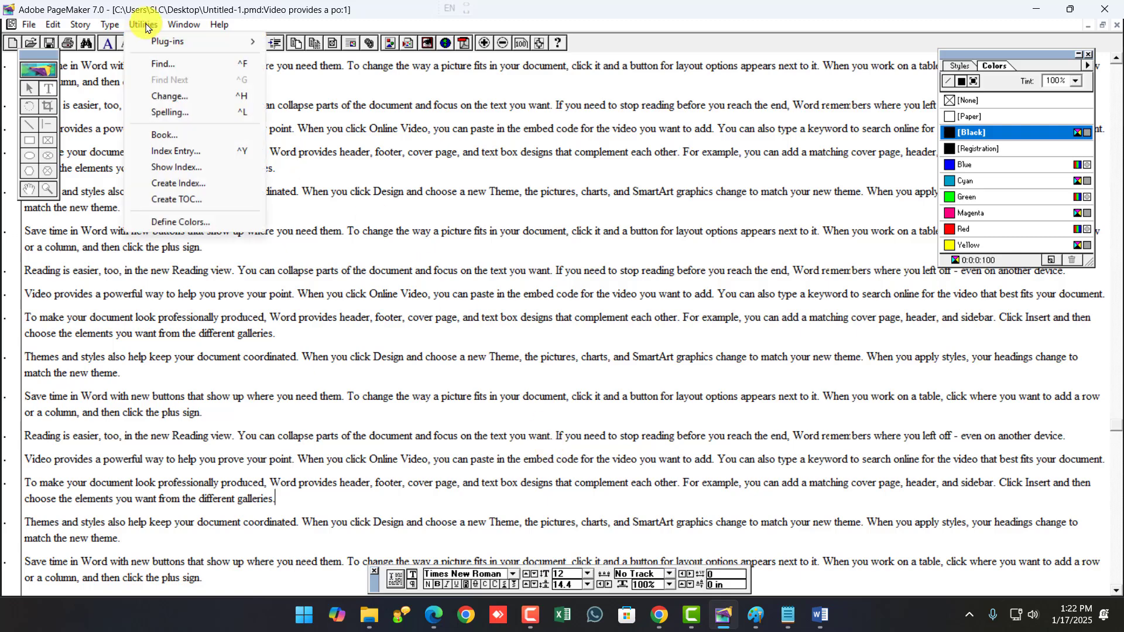
pyautogui.moveTo(78, 27)
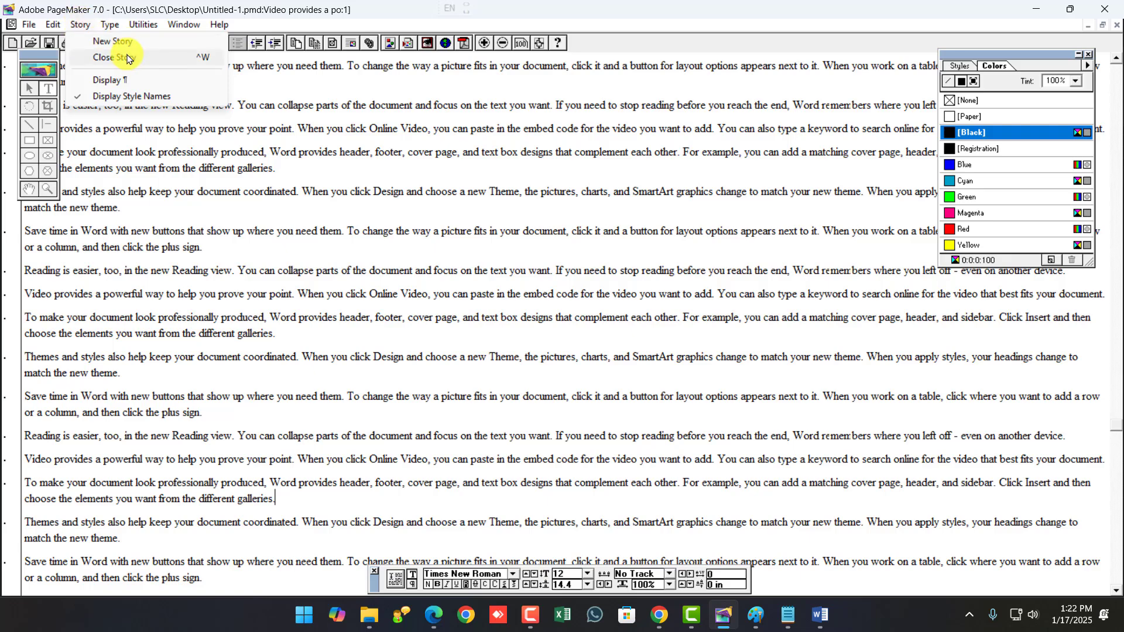
pyautogui.moveTo(135, 29)
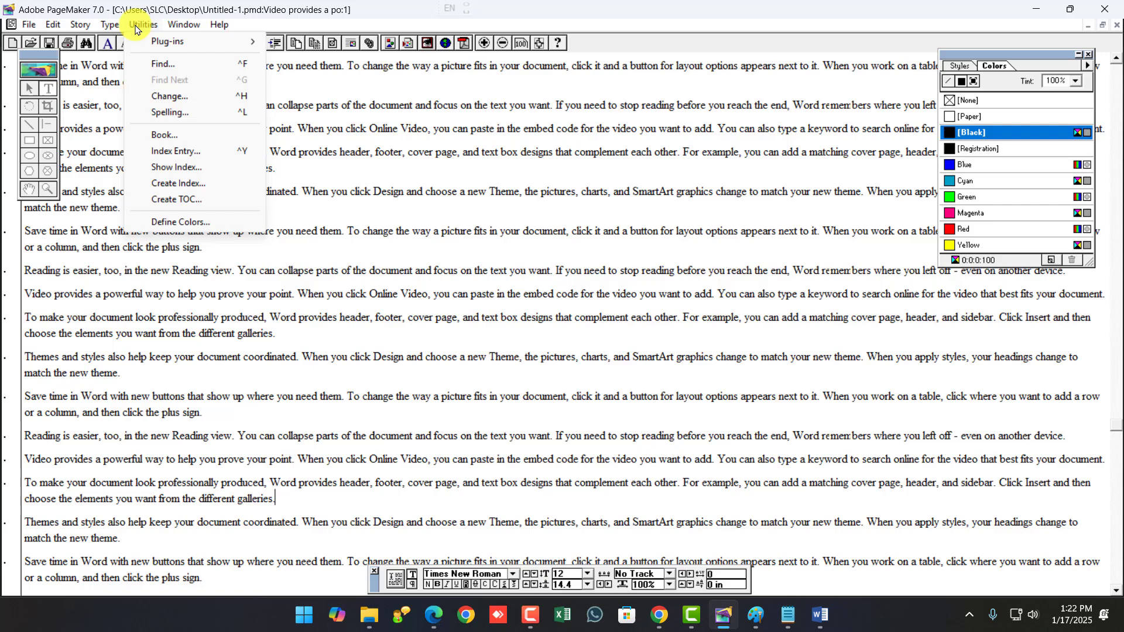
pyautogui.click(159, 66)
pyautogui.moveTo(170, 326); pyautogui.dragTo(489, 272)
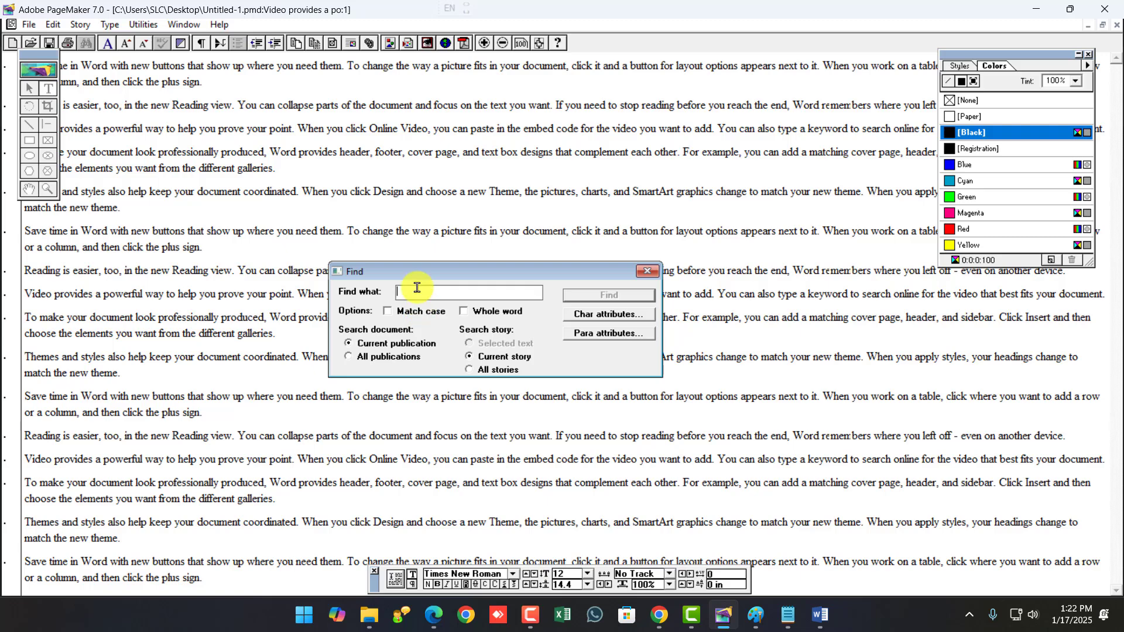
pyautogui.write('VIDEO')
# Toggle the Match case option on and off and change the search text to VideoEditing.
pyautogui.moveTo(448, 292); pyautogui.dragTo(369, 293)
pyautogui.click(387, 311)
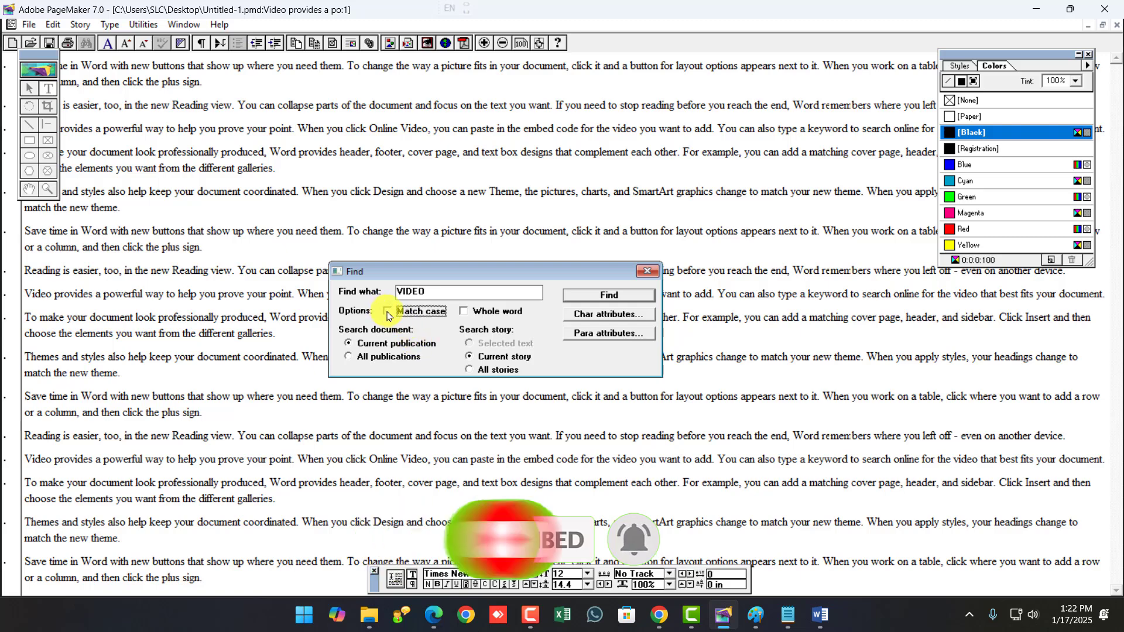
pyautogui.click(387, 312)
pyautogui.click(431, 293)
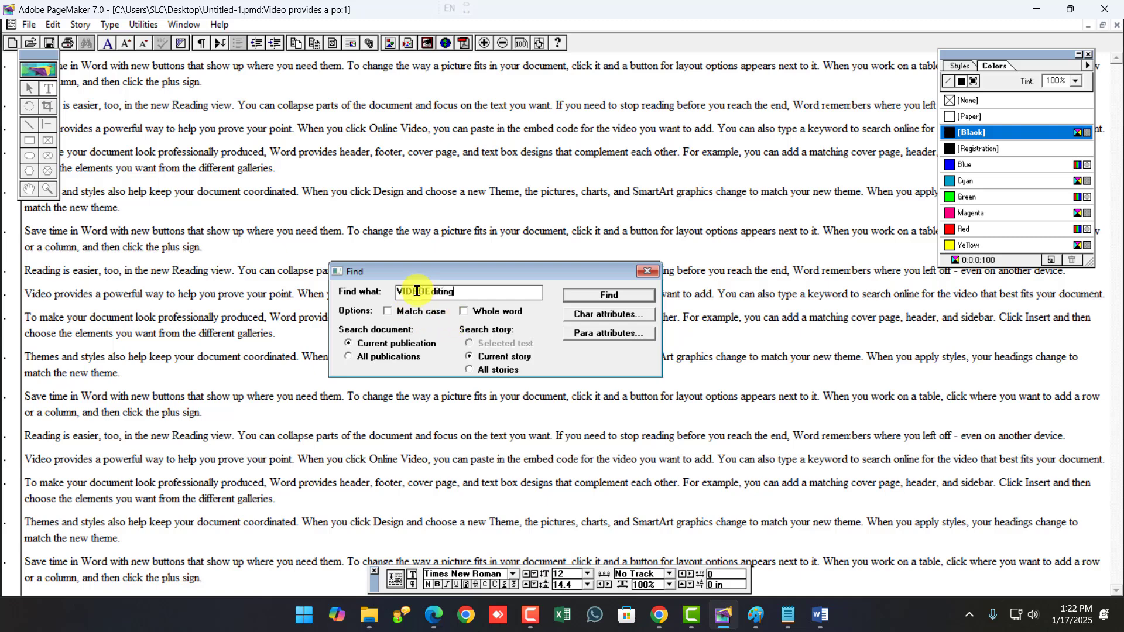
pyautogui.moveTo(425, 292); pyautogui.dragTo(369, 298)
pyautogui.write('Video')
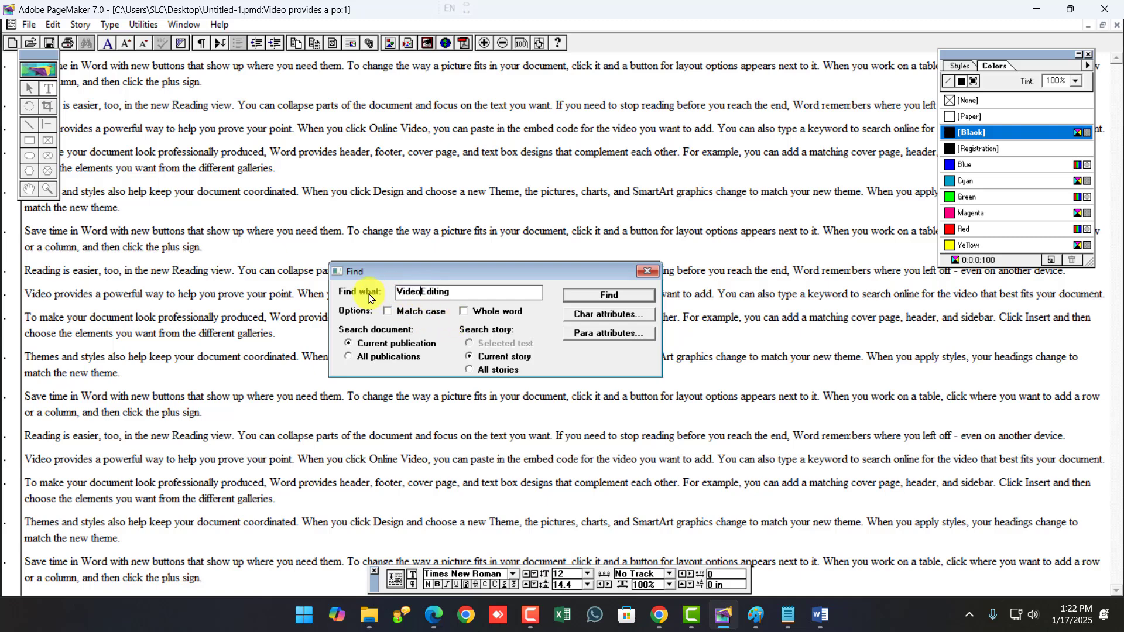
# Try the Whole word option, choose the current publication as the search scope and return to the story text.
pyautogui.moveTo(457, 293); pyautogui.dragTo(370, 294)
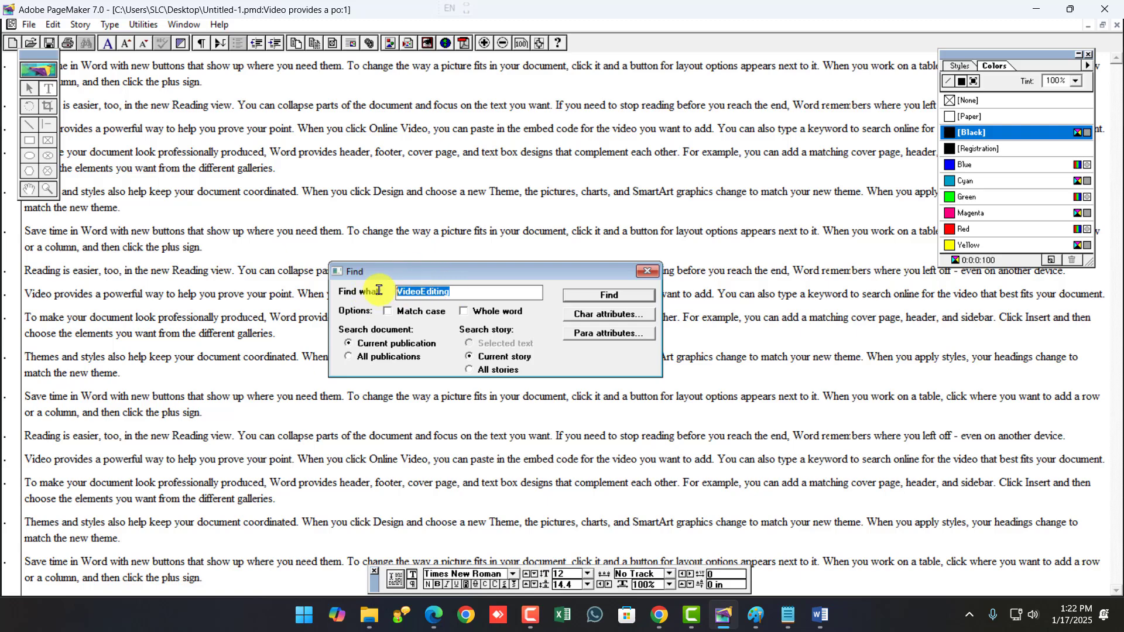
pyautogui.click(469, 314)
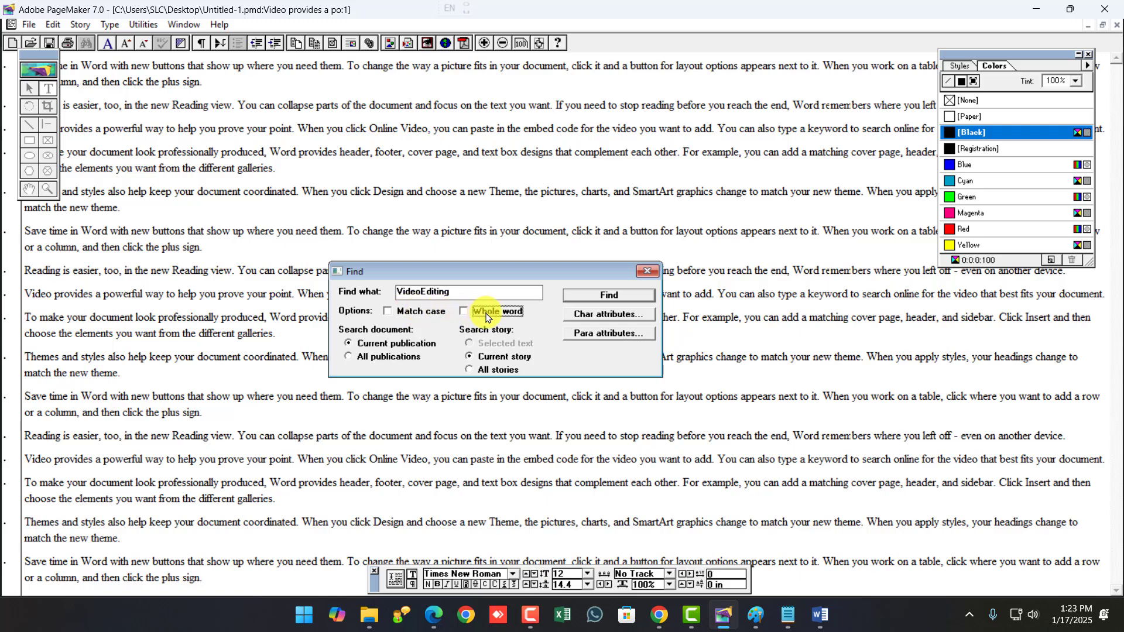
pyautogui.click(398, 346)
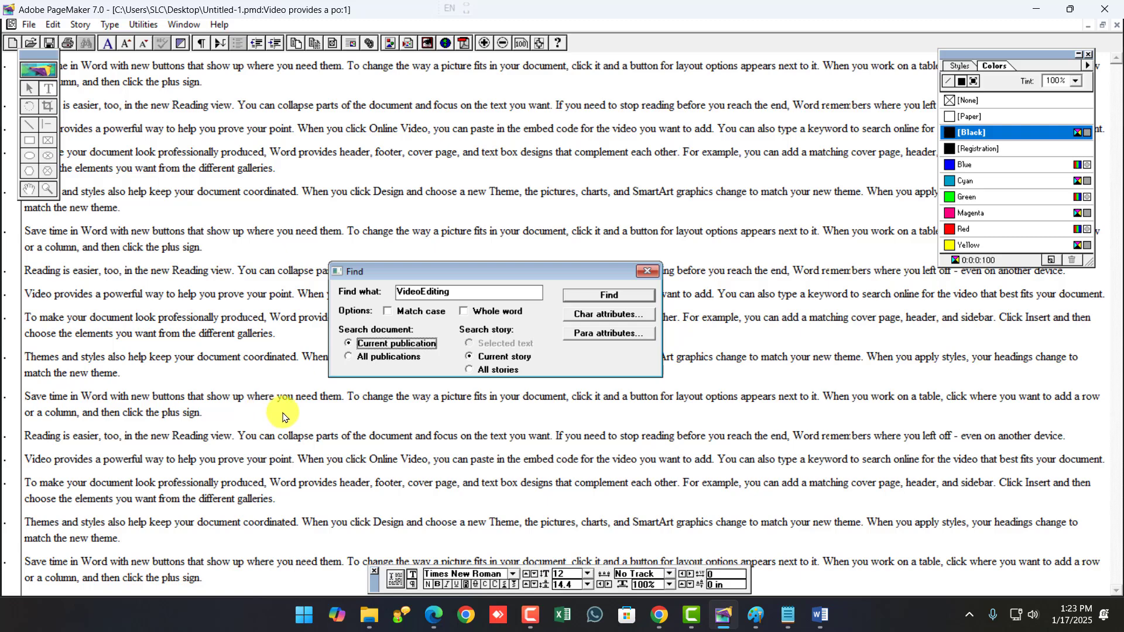
pyautogui.click(151, 240)
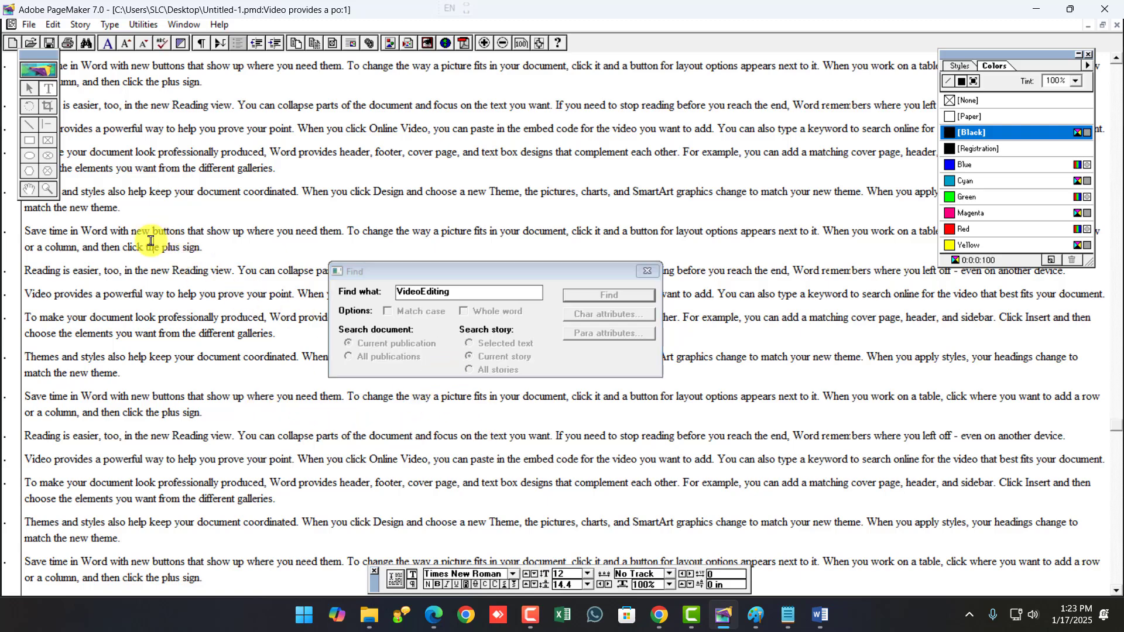
# Select a passage spanning several story paragraphs, clear the selection and return to the Find dialog.
pyautogui.moveTo(88, 247); pyautogui.dragTo(275, 333)
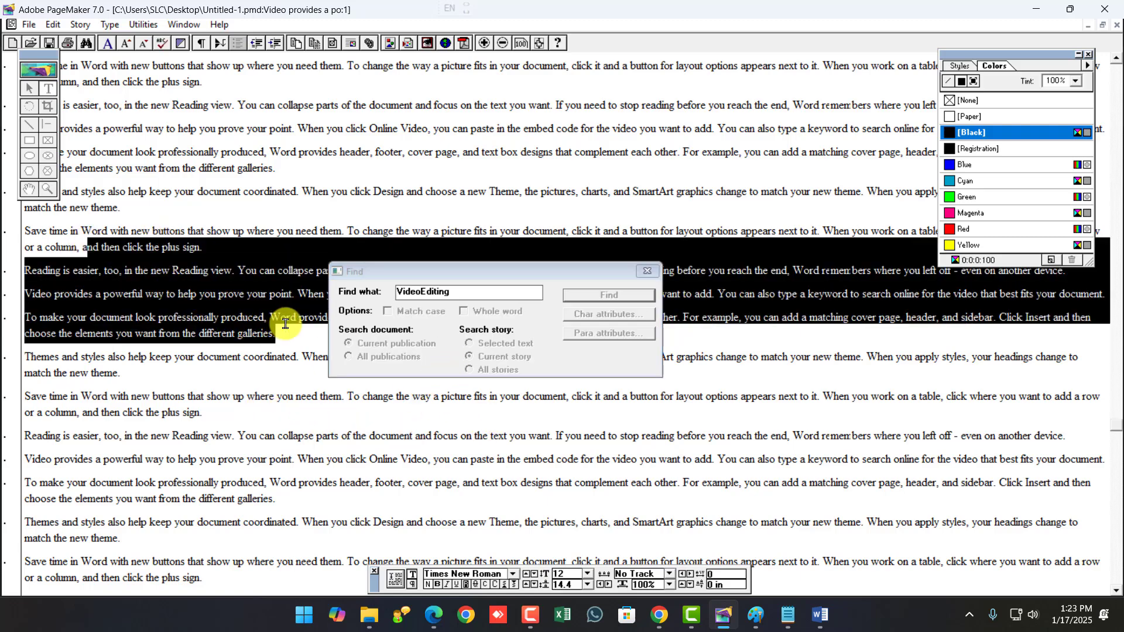
pyautogui.click(459, 458)
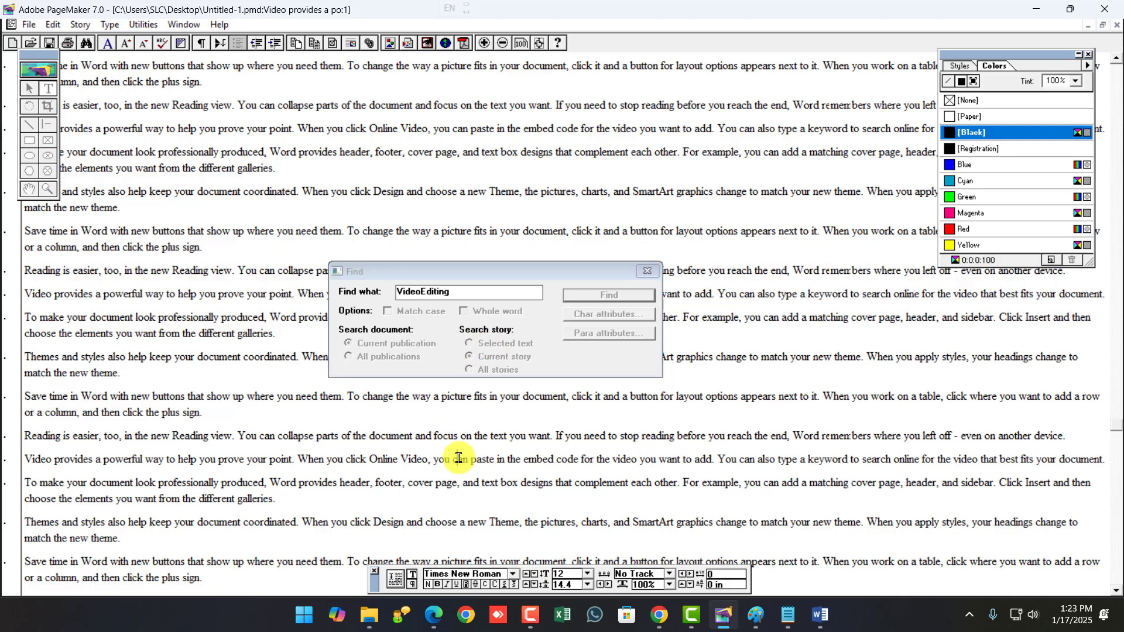
pyautogui.click(492, 317)
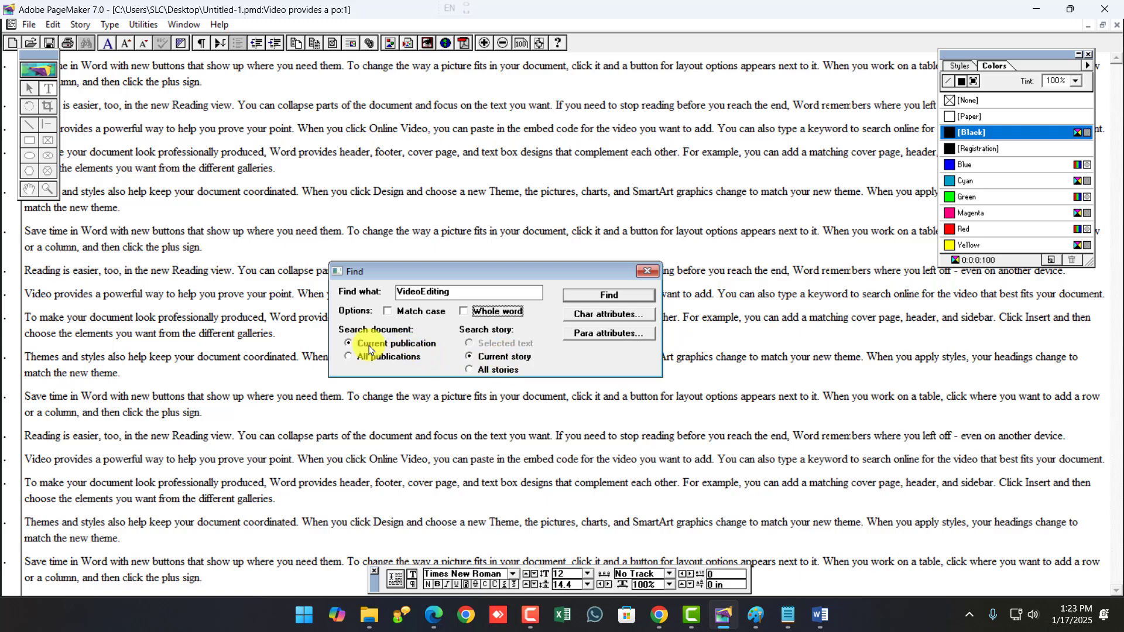
# Change the search text to video, find several successive occurrences in the current story and close the Find dialog.
pyautogui.hotkey('shift', 'Tab')
pyautogui.hotkey('shift', 'Tab')
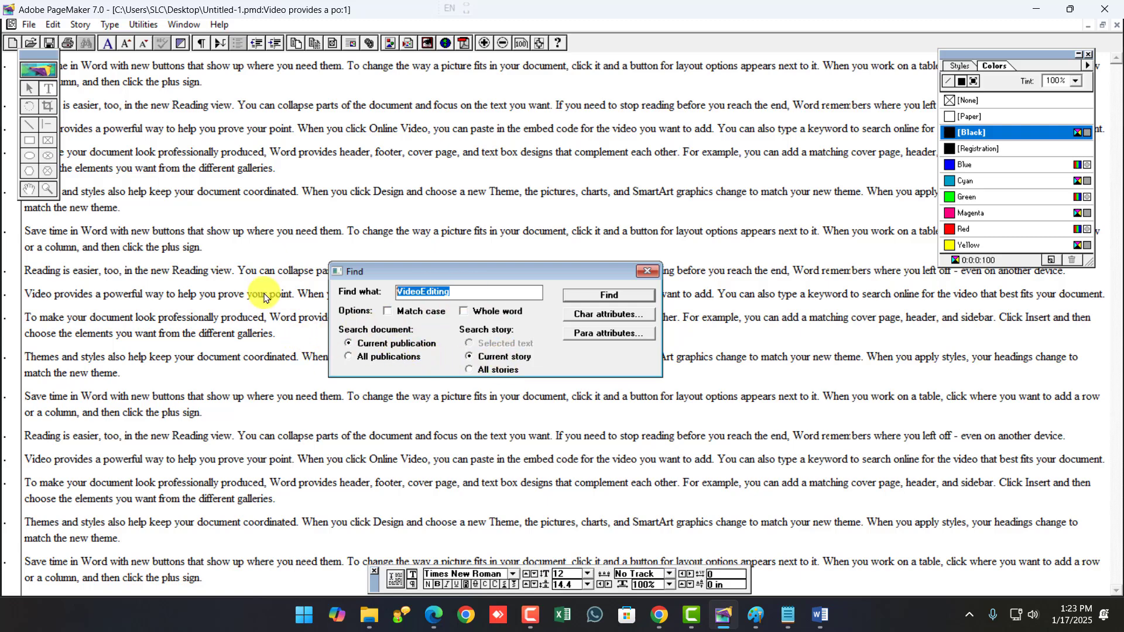
pyautogui.write('video')
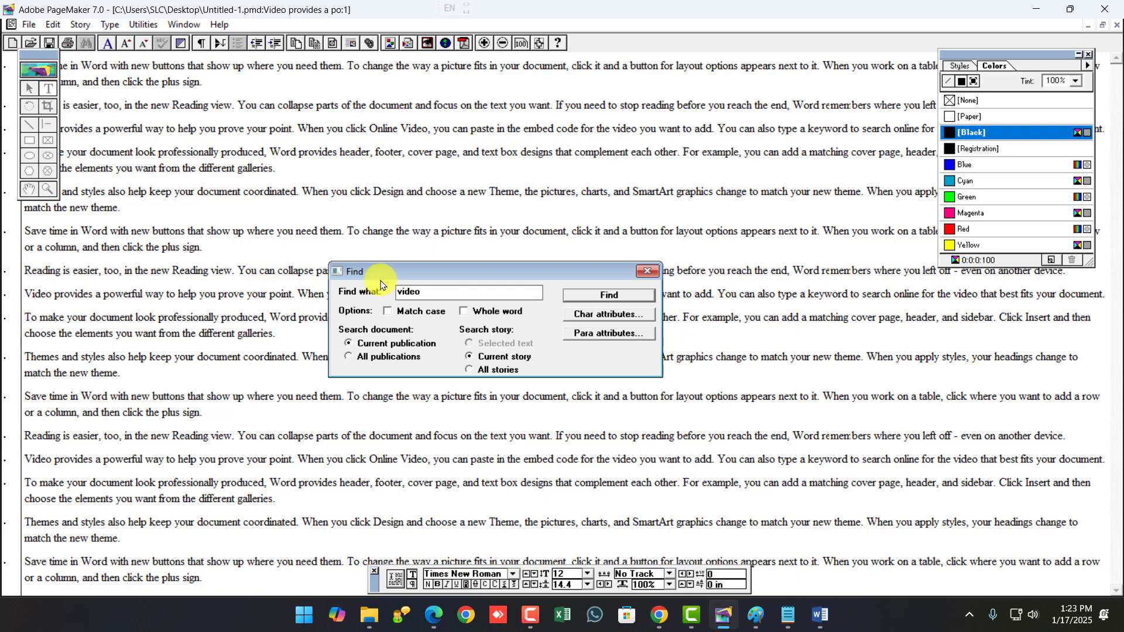
pyautogui.click(576, 301)
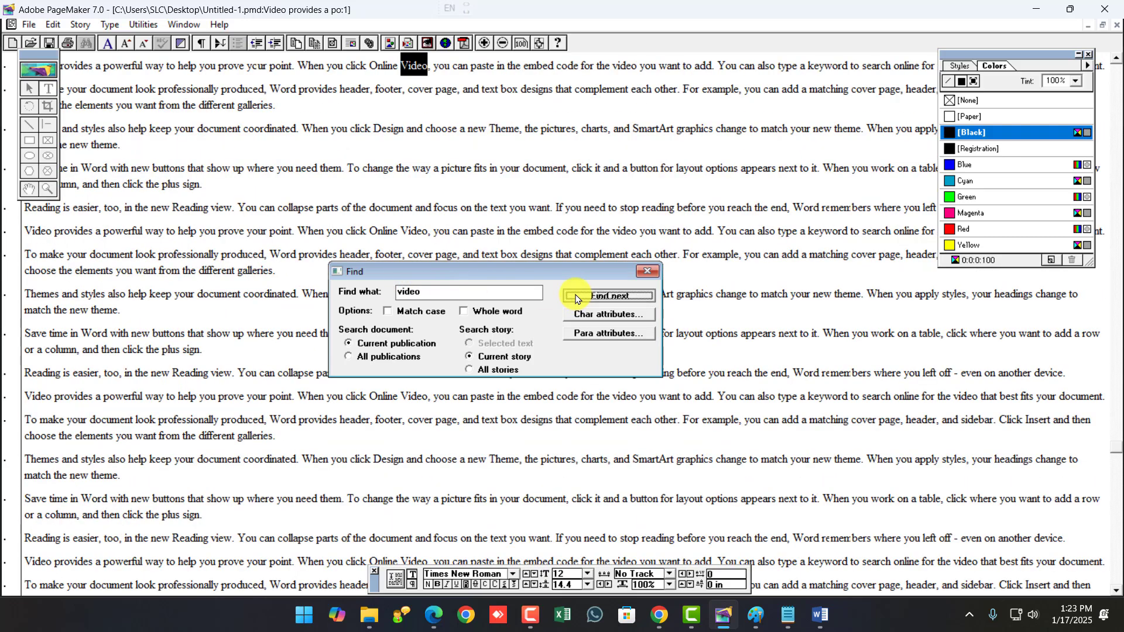
pyautogui.click(576, 300)
pyautogui.click(576, 300)
pyautogui.click(577, 299)
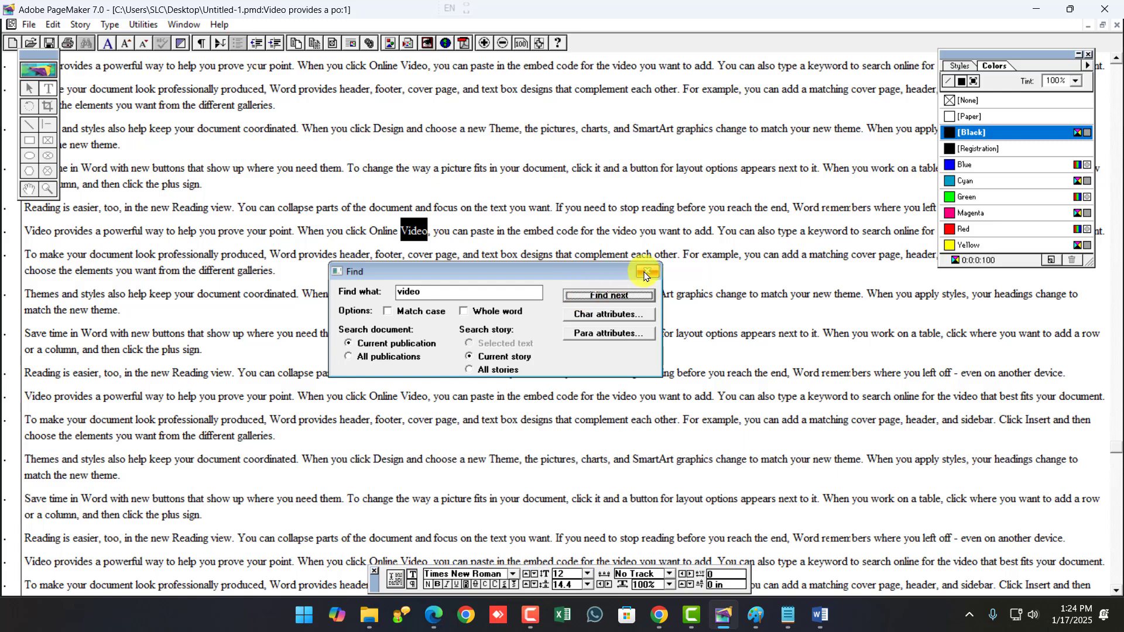
pyautogui.click(646, 273)
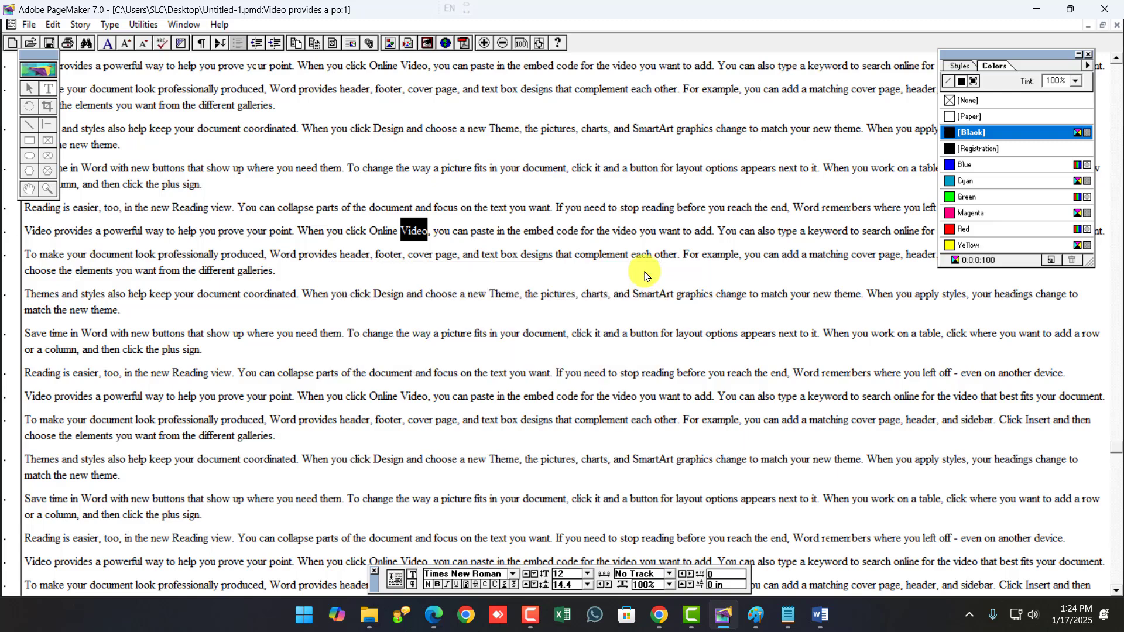
# Start Change for the word video, centre its dialog, enter audio as the replacement text and close it without replacing.
pyautogui.click(144, 26)
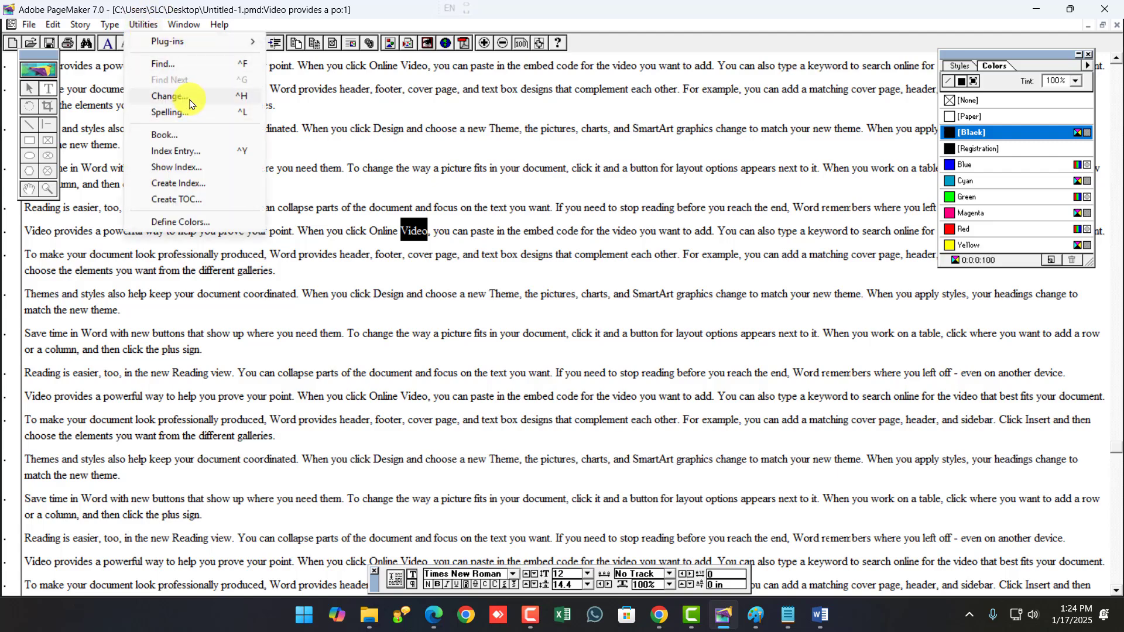
pyautogui.click(170, 96)
pyautogui.moveTo(264, 310); pyautogui.dragTo(568, 252)
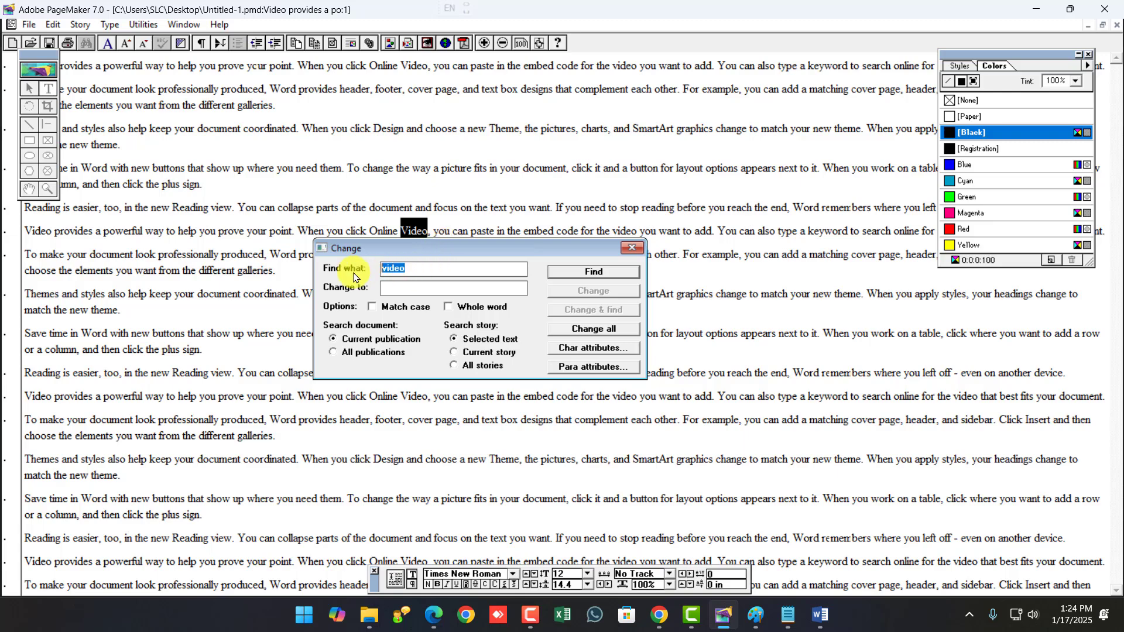
pyautogui.press('Tab')
pyautogui.write('A')
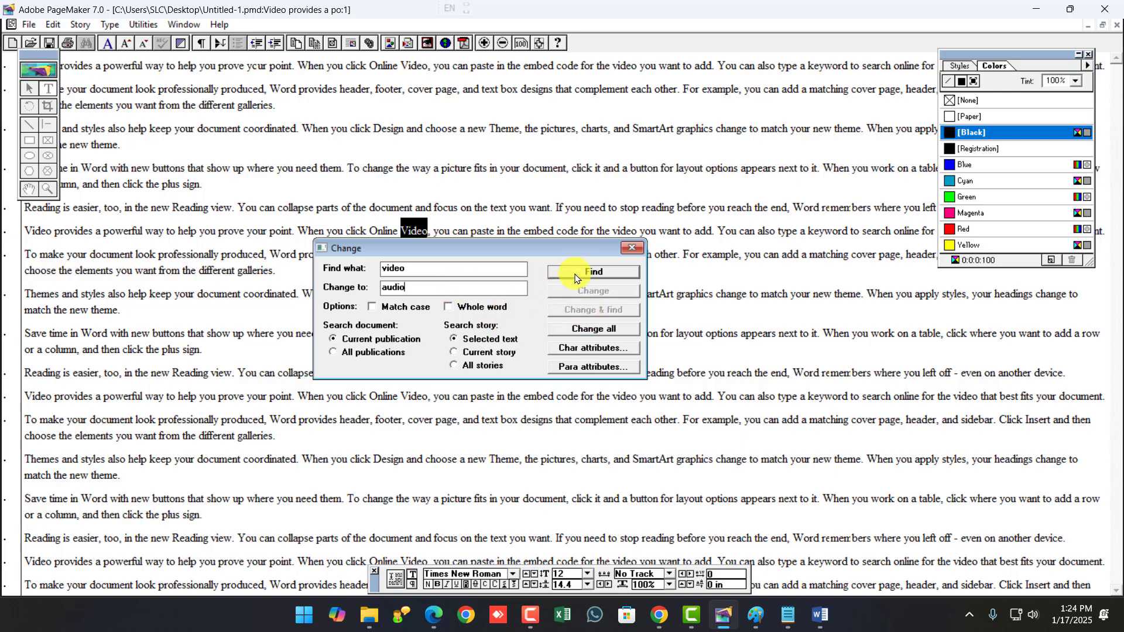
pyautogui.click(627, 251)
# Bring up the Spelling dialog for the story, move it over the middle of the text and close it without checking.
pyautogui.click(144, 24)
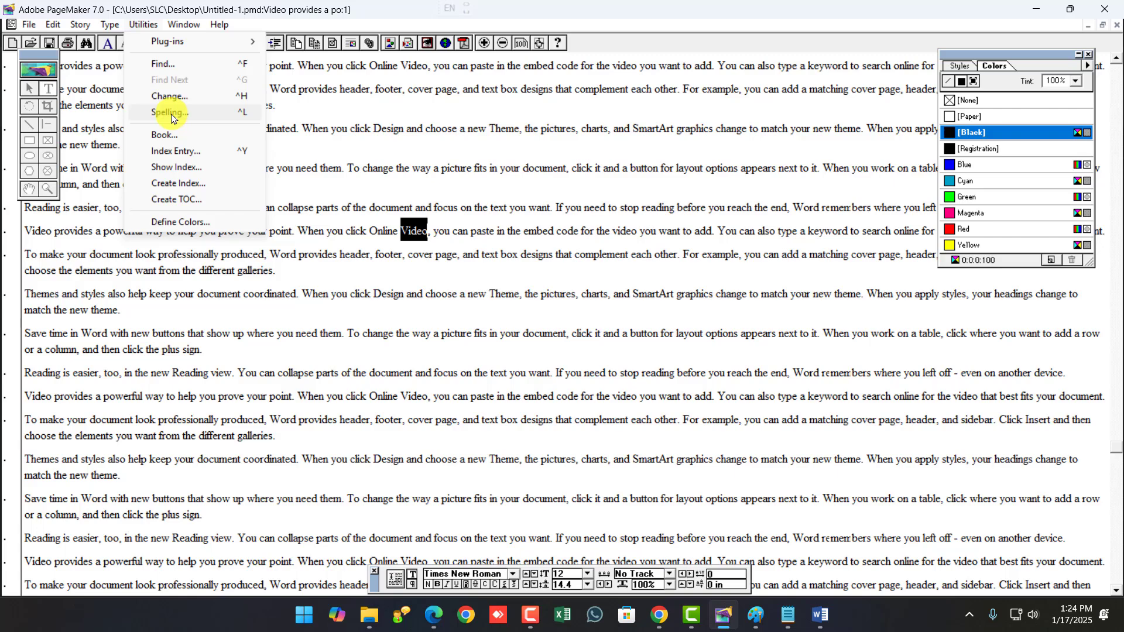
pyautogui.click(348, 362)
pyautogui.click(166, 294)
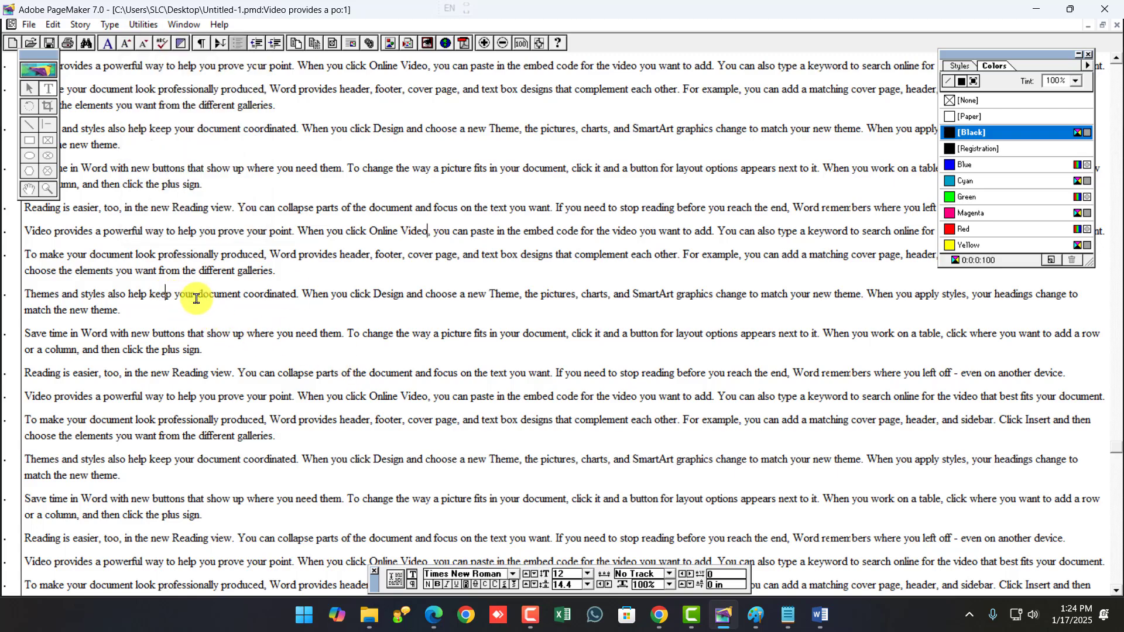
pyautogui.click(144, 24)
pyautogui.click(175, 117)
pyautogui.moveTo(210, 293); pyautogui.dragTo(517, 245)
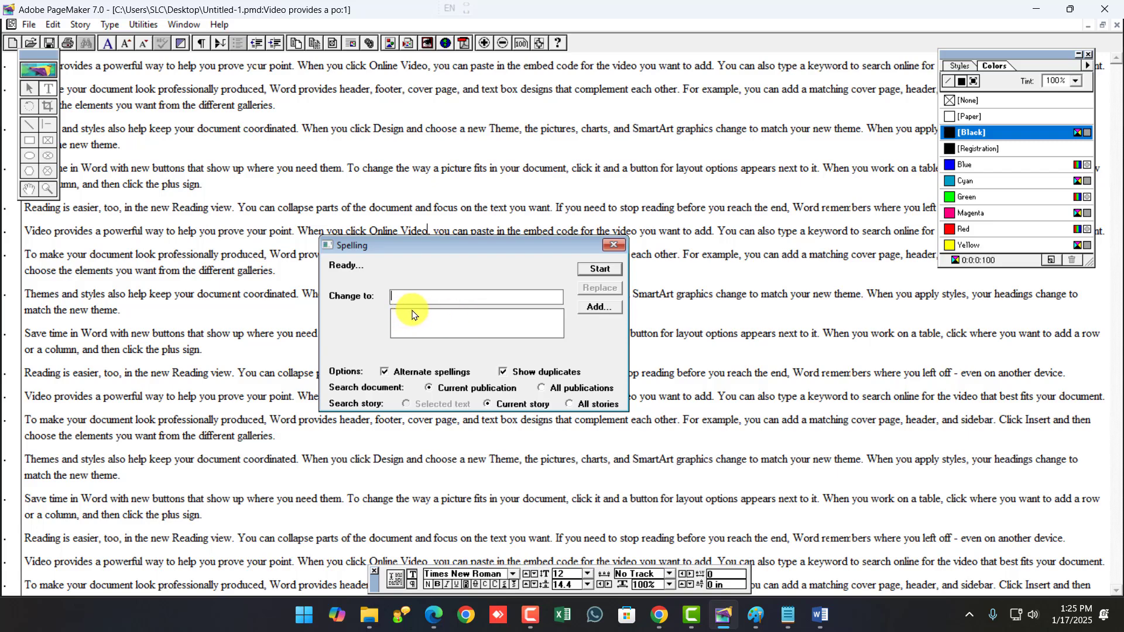
pyautogui.click(614, 245)
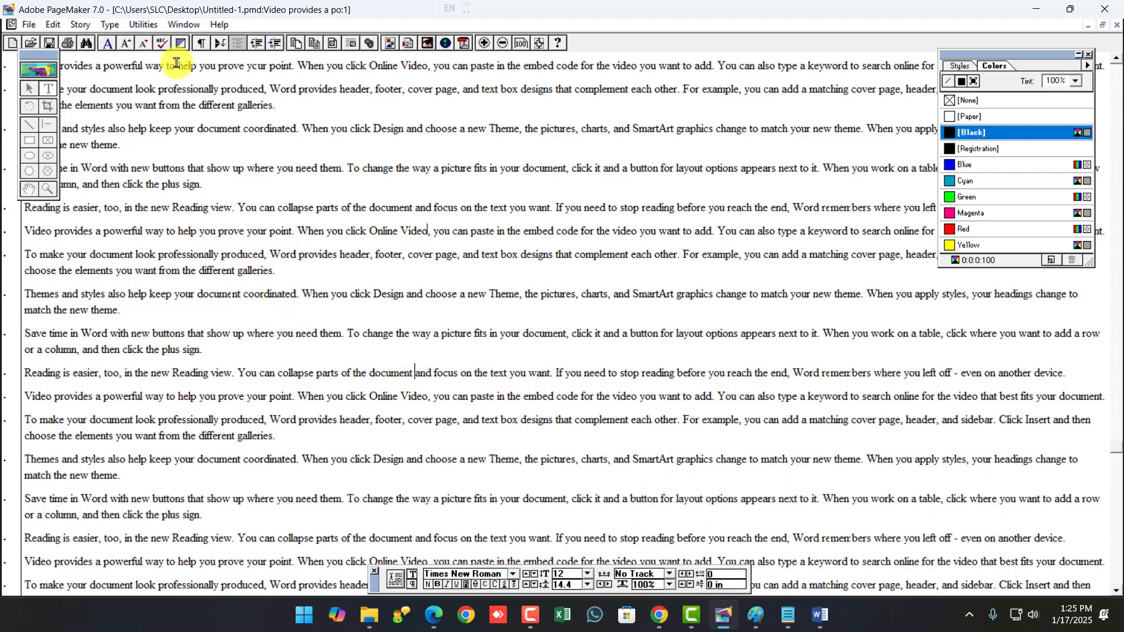
# Close the story and return to the page layout.
pyautogui.click(53, 24)
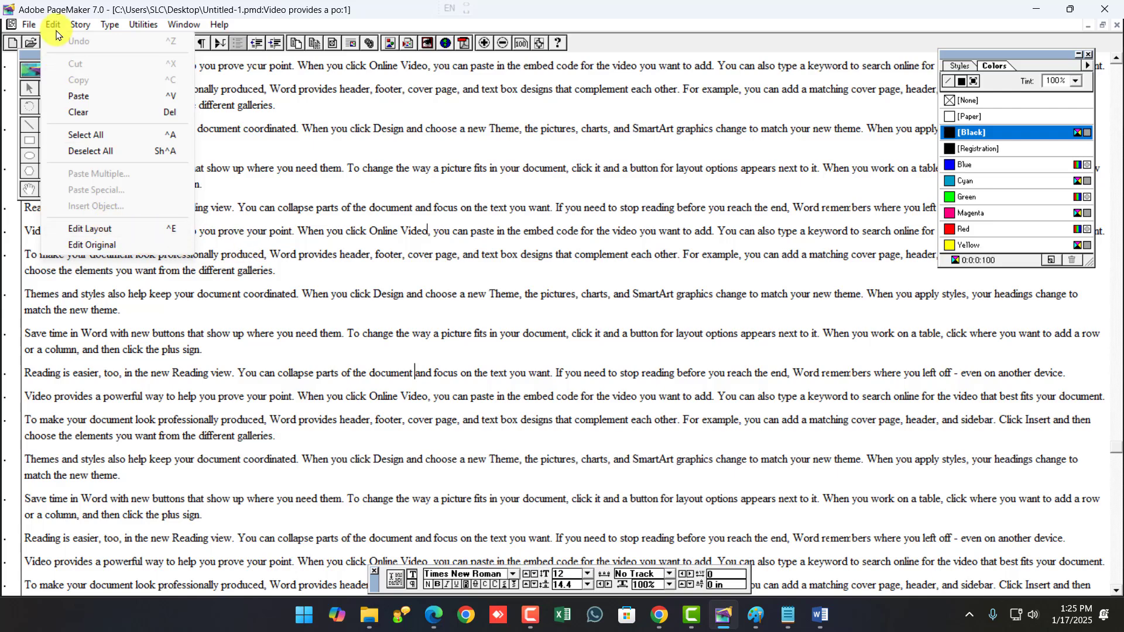
pyautogui.moveTo(89, 28)
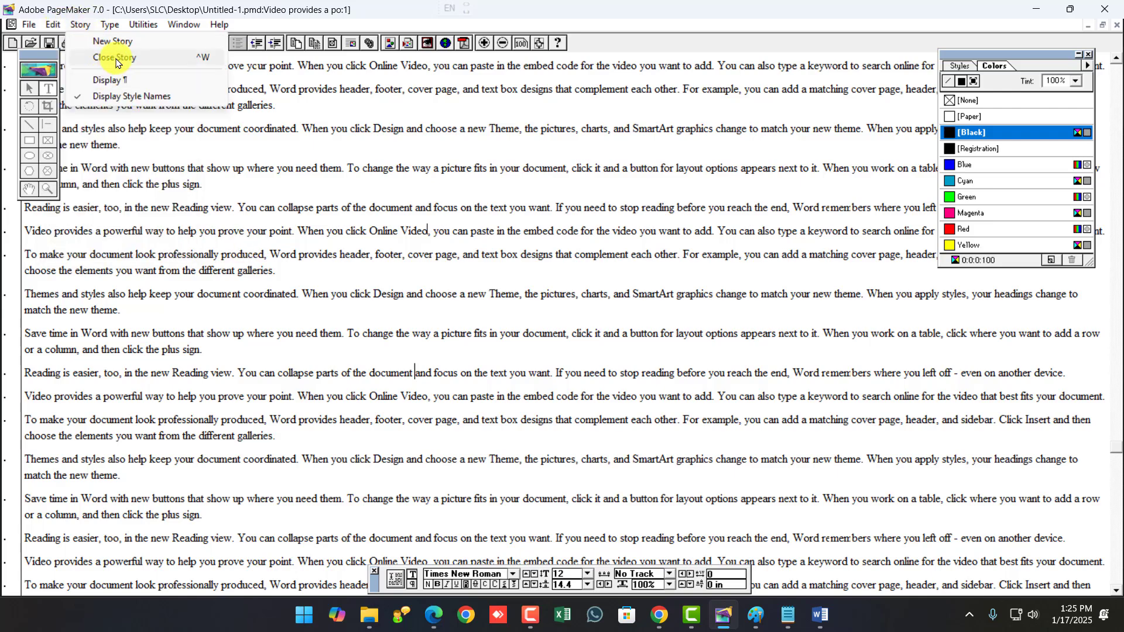
pyautogui.click(117, 63)
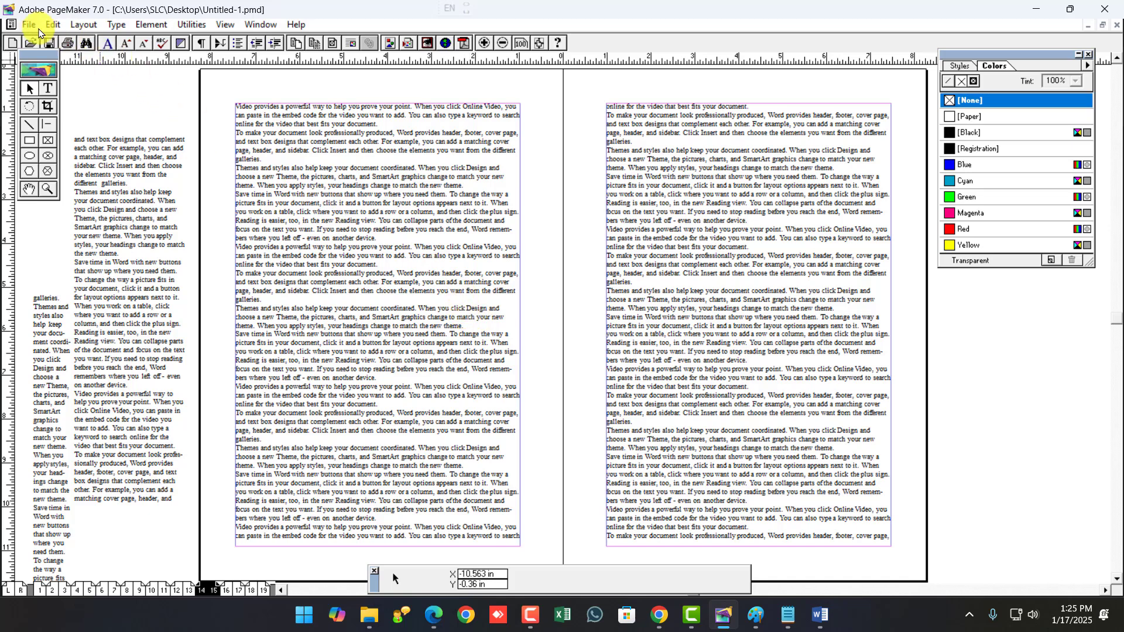
# Select the text block on page 14 and apply 3 column guides to both pages with Adjust layout enabled.
pyautogui.click(63, 27)
pyautogui.moveTo(83, 23)
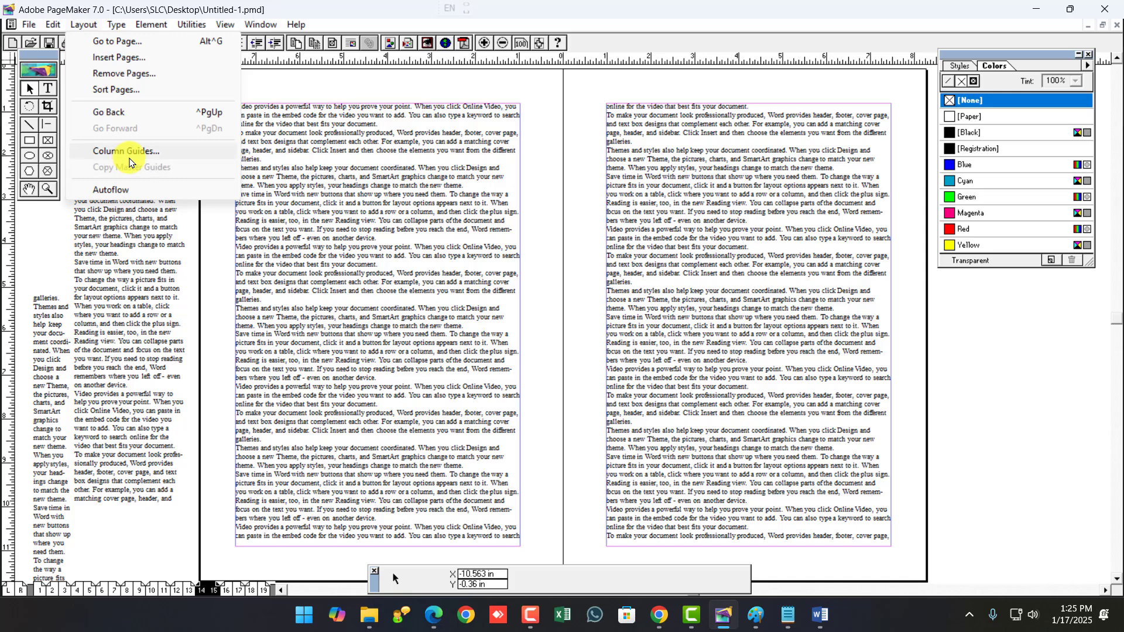
pyautogui.click(349, 279)
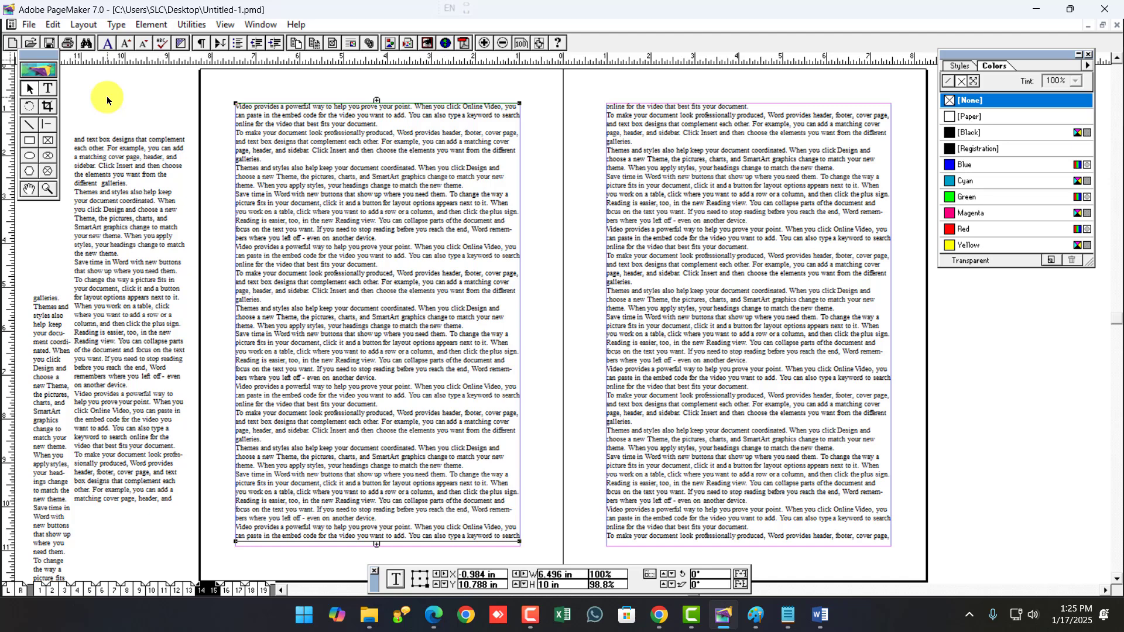
pyautogui.click(84, 24)
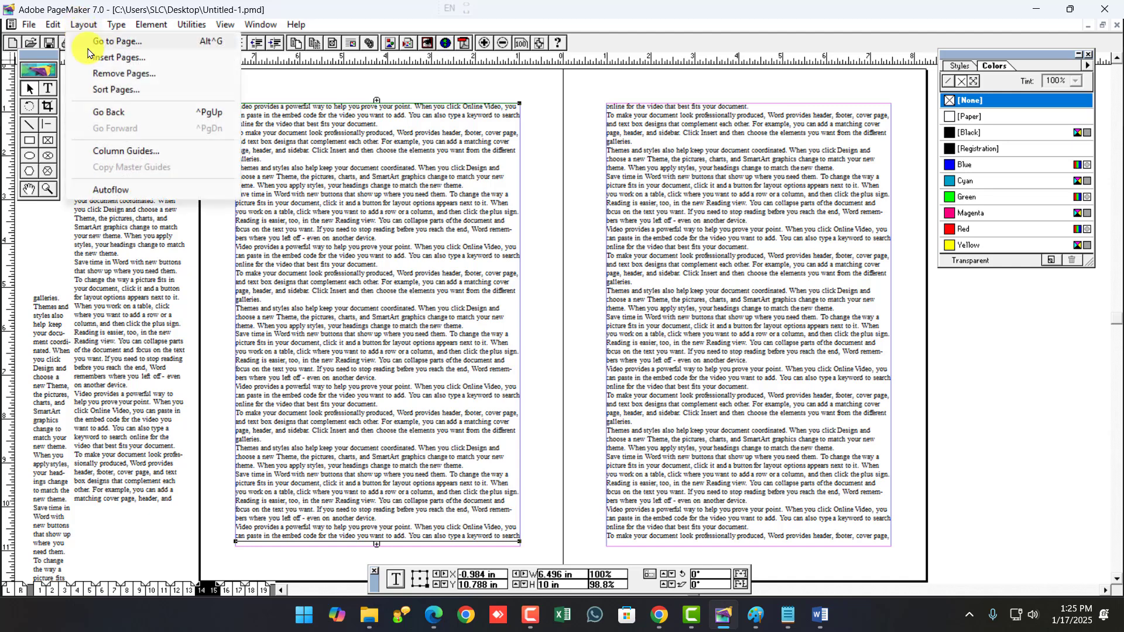
pyautogui.click(128, 153)
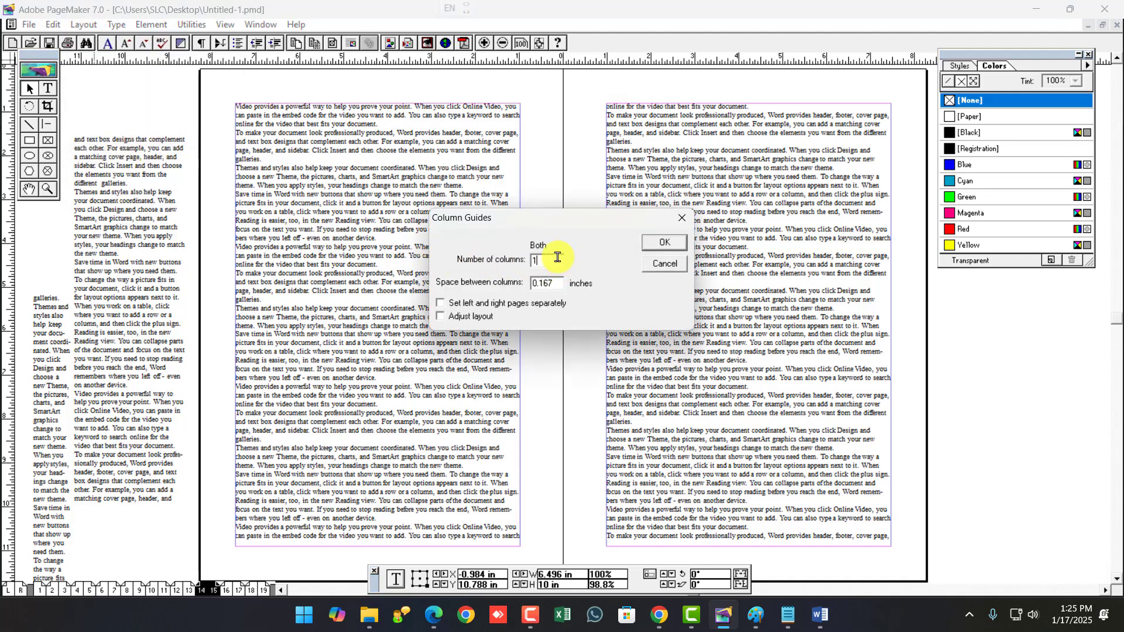
pyautogui.moveTo(558, 257); pyautogui.dragTo(508, 259)
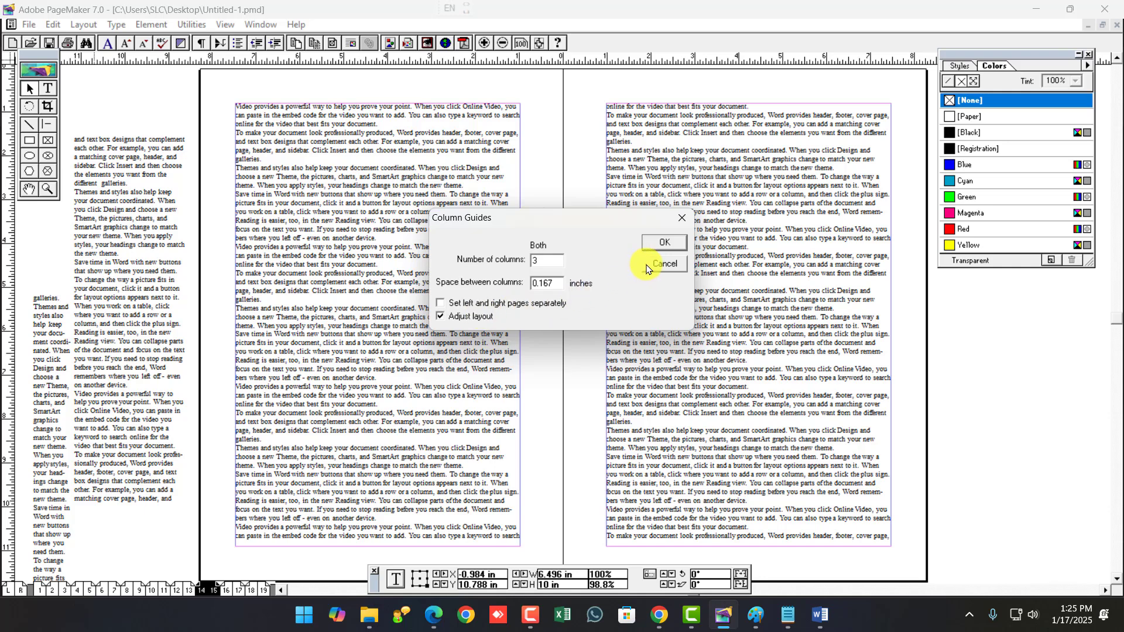
pyautogui.click(663, 242)
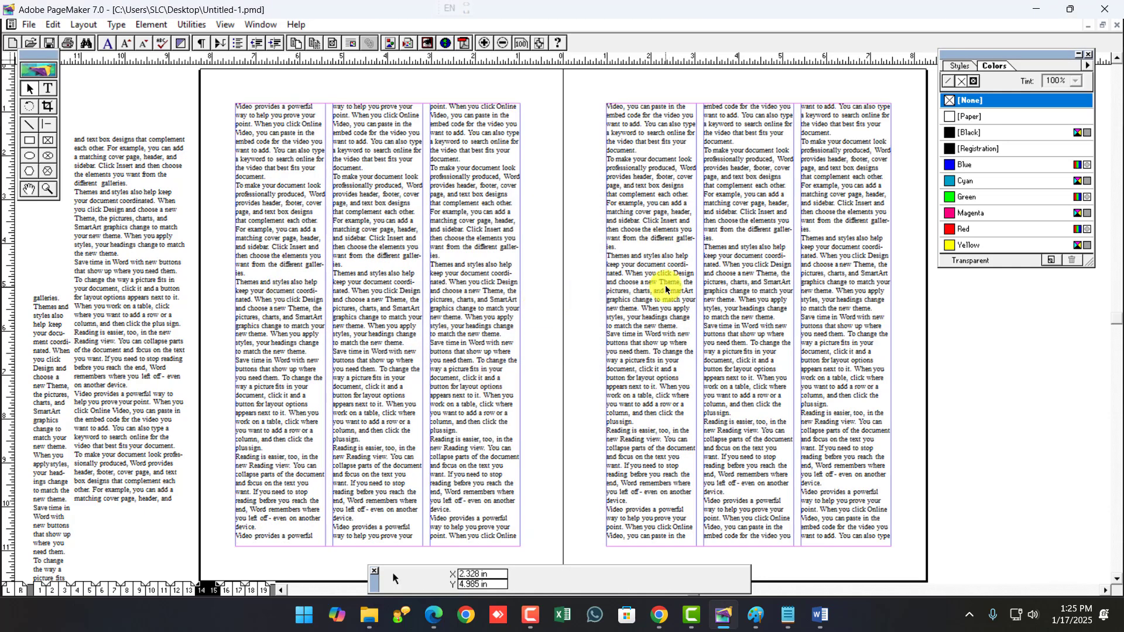
# Set the number of columns back to 1 on both pages with Adjust layout kept on.
pyautogui.click(83, 24)
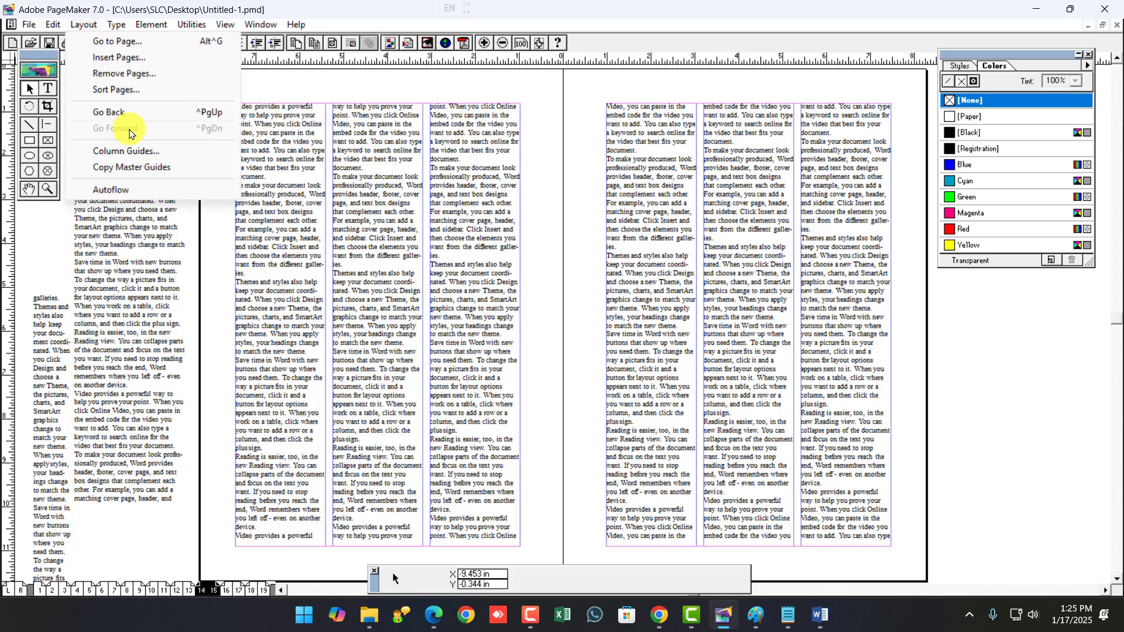
pyautogui.click(148, 157)
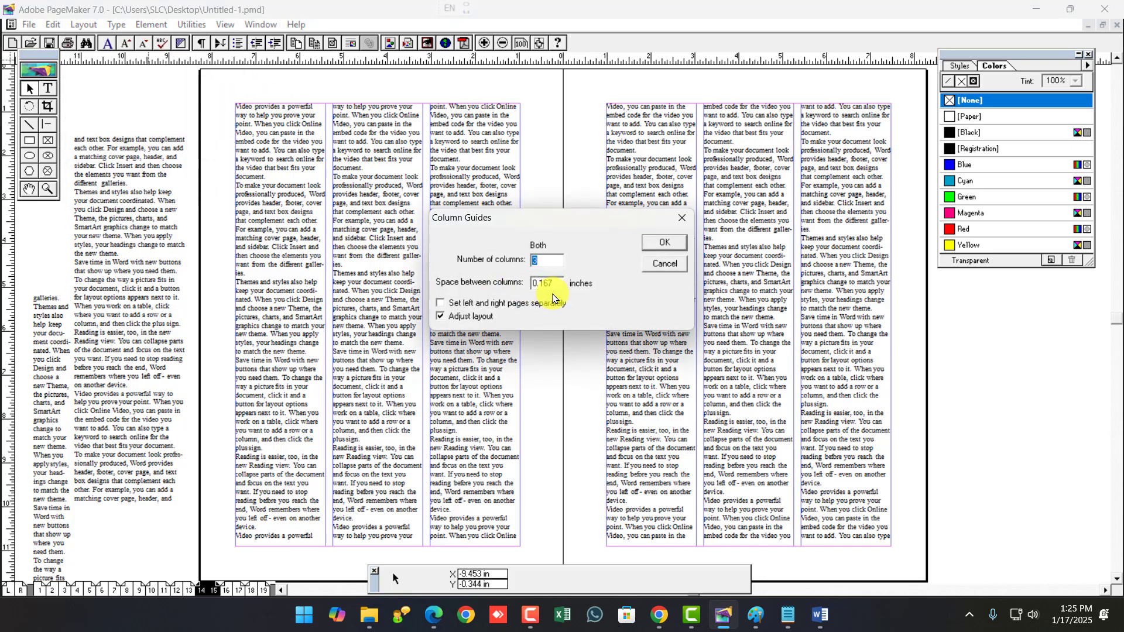
pyautogui.write('1')
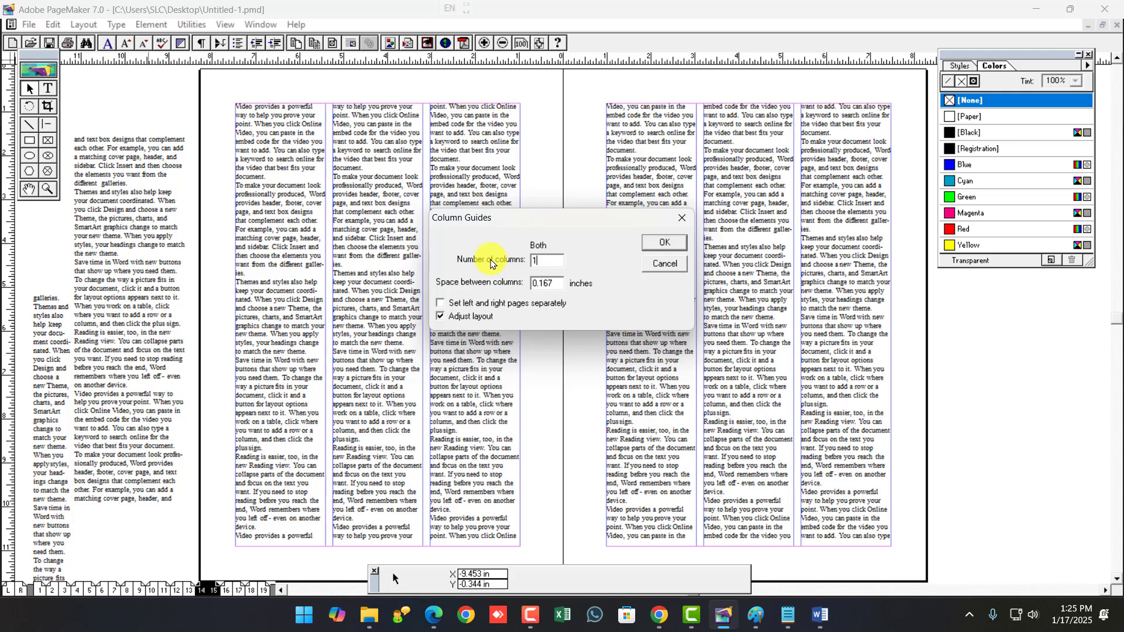
pyautogui.click(665, 243)
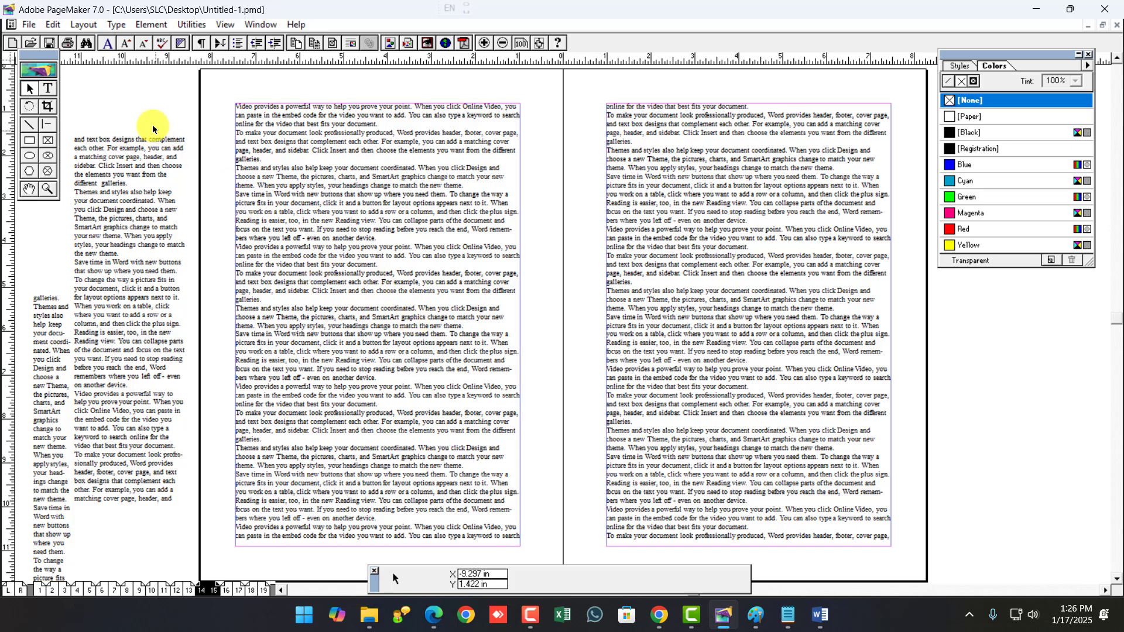
# Go to the spread of pages 2 and 3.
pyautogui.click(112, 26)
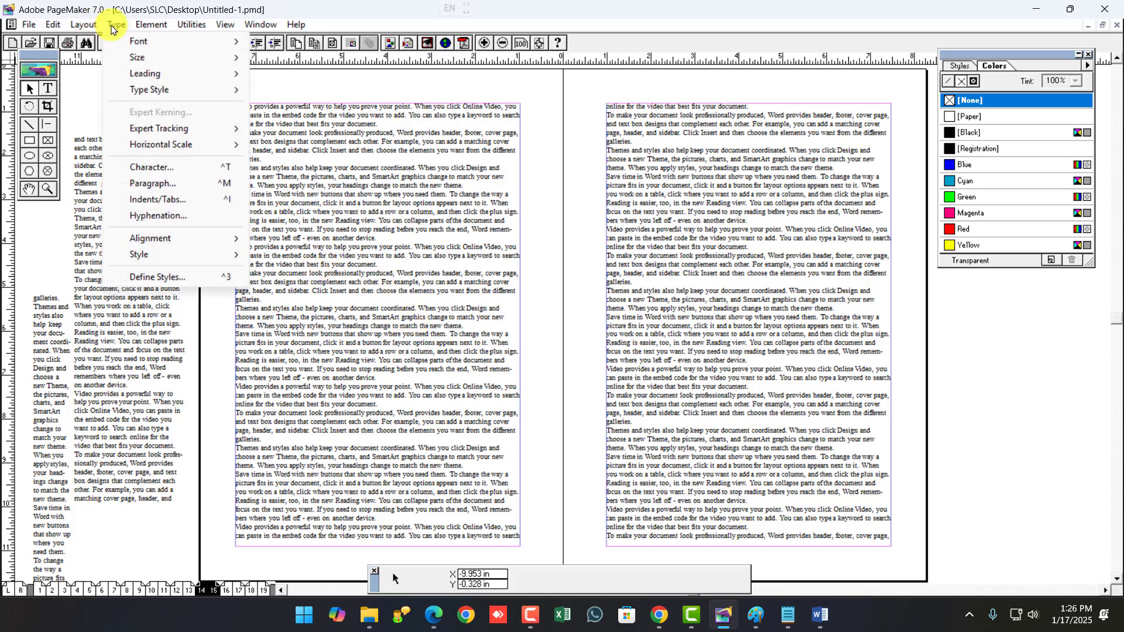
pyautogui.moveTo(84, 25)
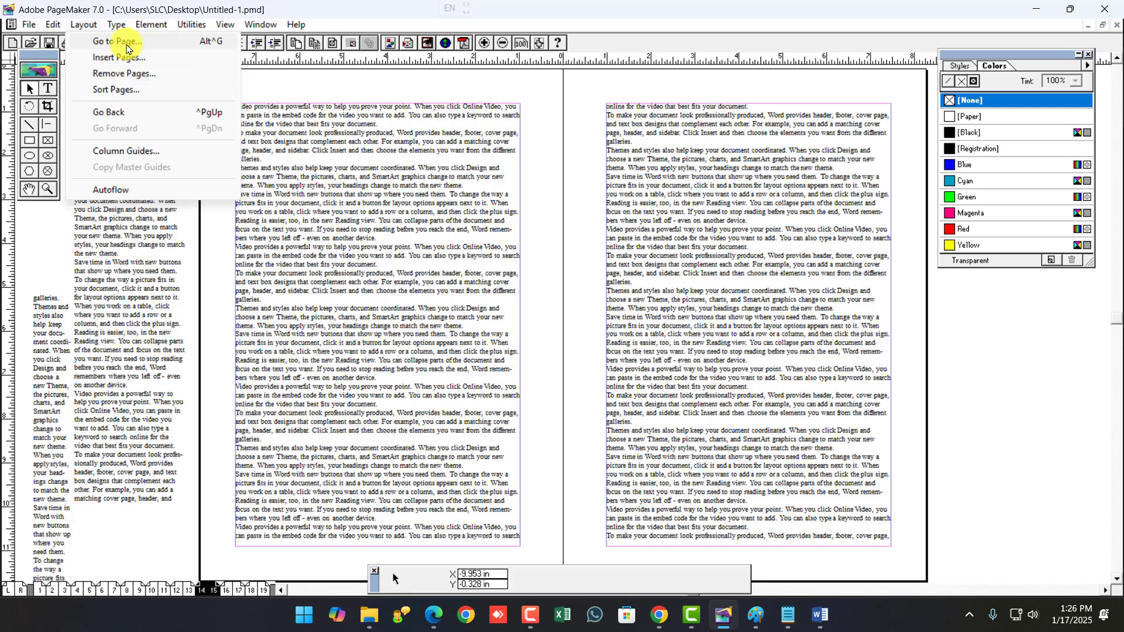
pyautogui.click(52, 590)
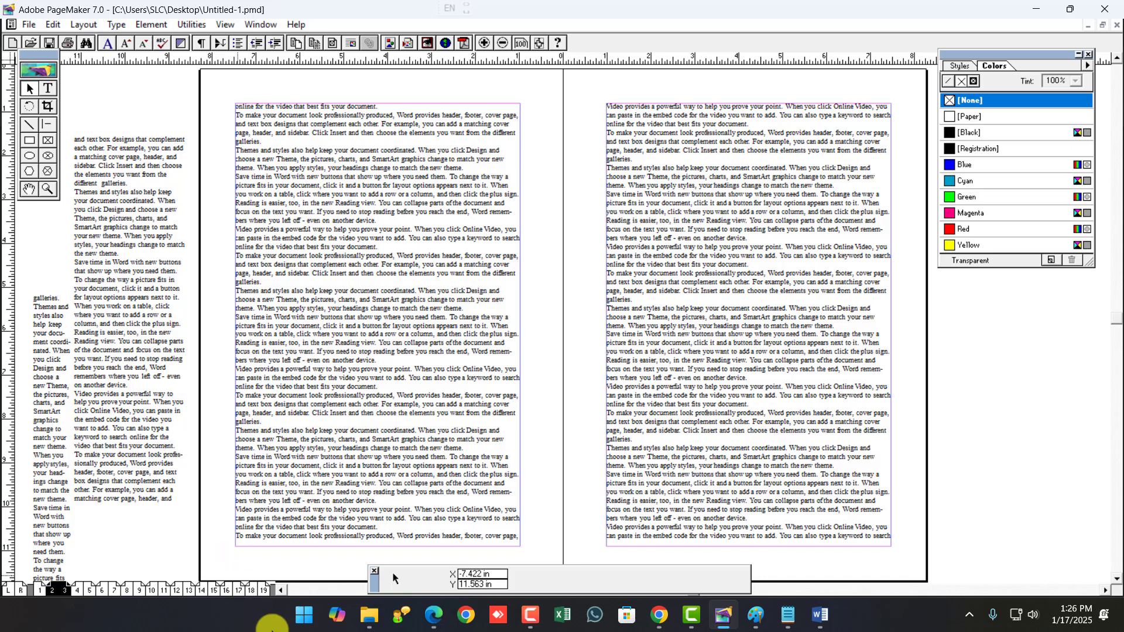
# Use Sort Pages to move the spread of pages 2 and 3 to just after pages 10 and 11.
pyautogui.click(75, 26)
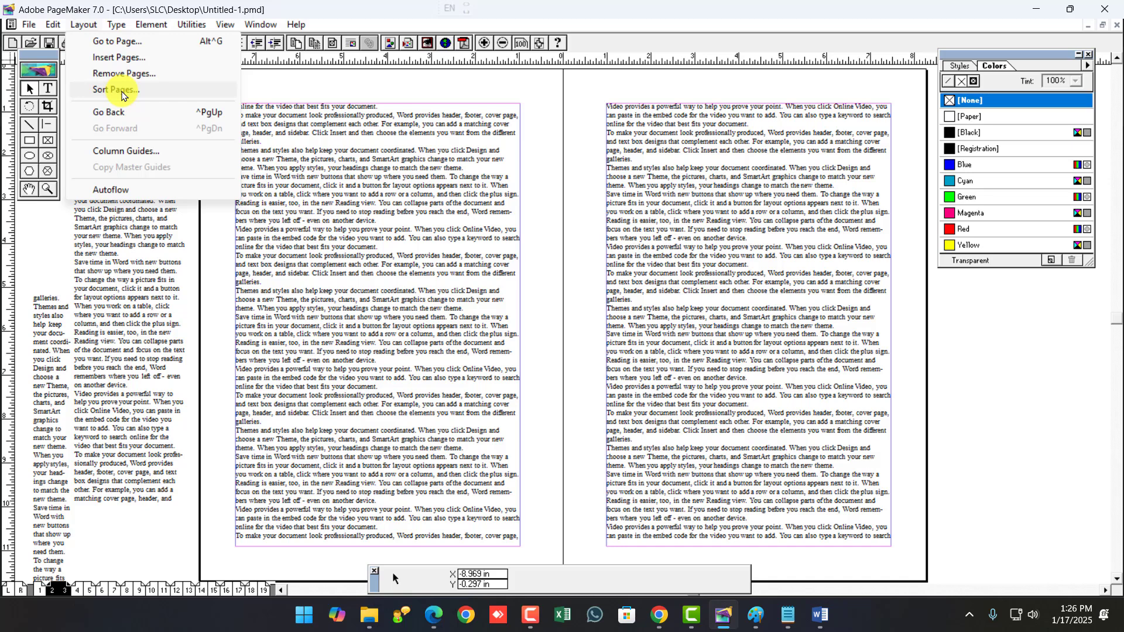
pyautogui.click(117, 90)
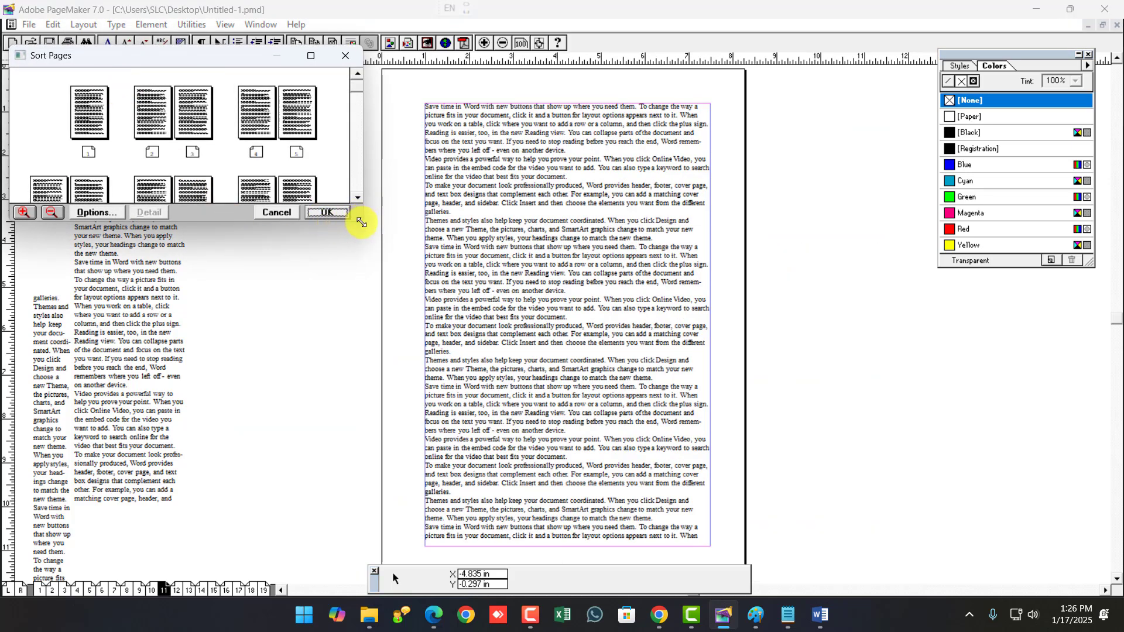
pyautogui.moveTo(361, 222); pyautogui.dragTo(493, 401)
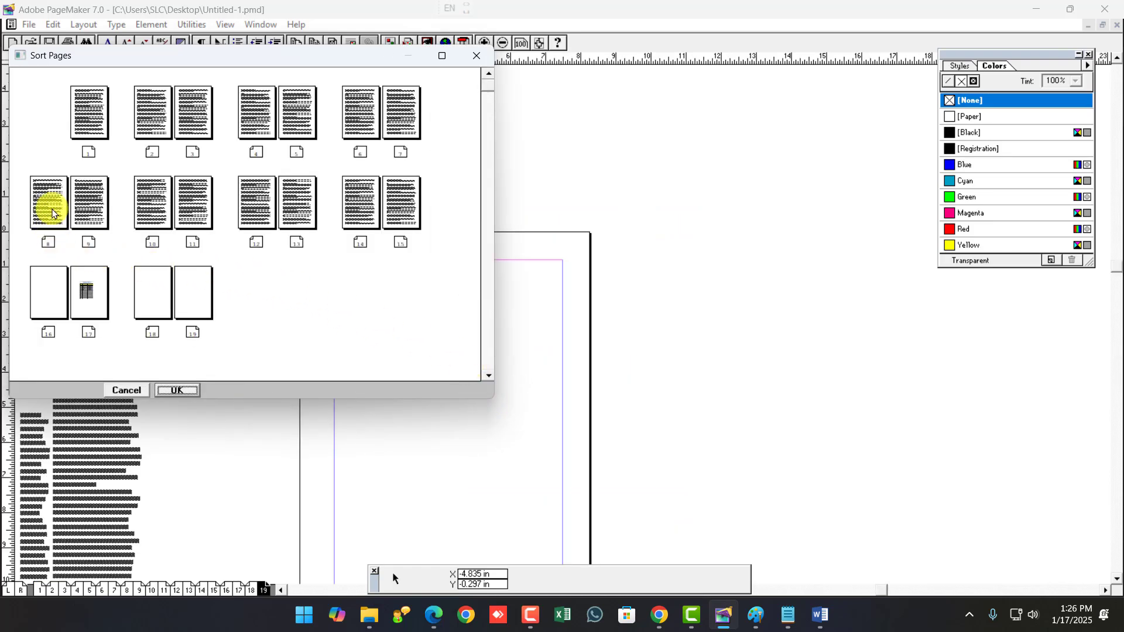
pyautogui.click(185, 124)
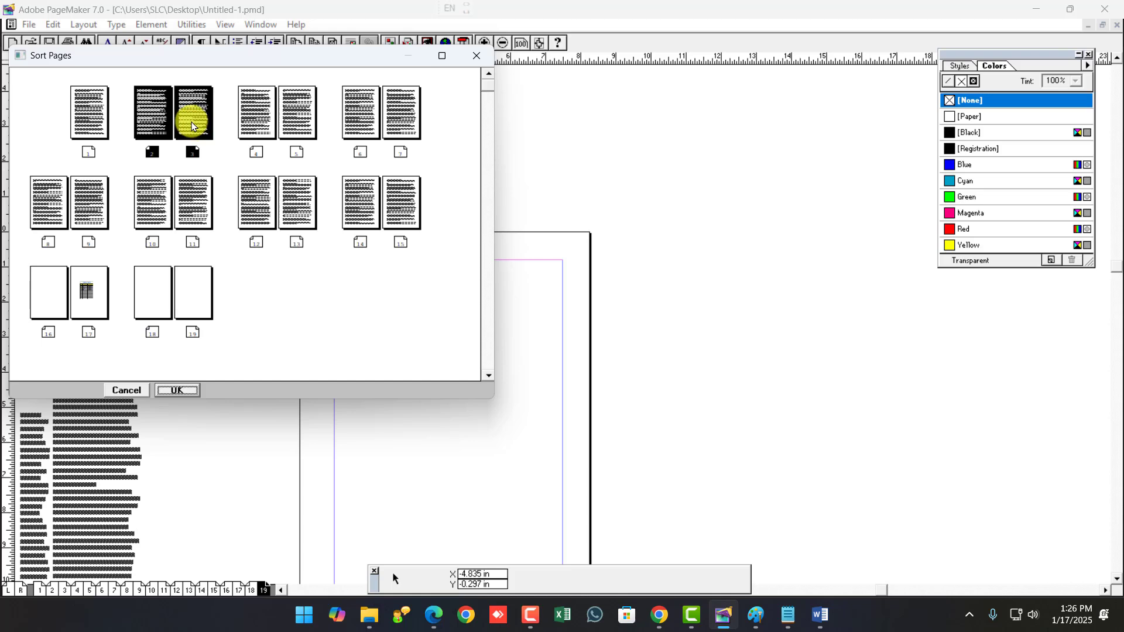
pyautogui.moveTo(187, 126); pyautogui.dragTo(228, 202)
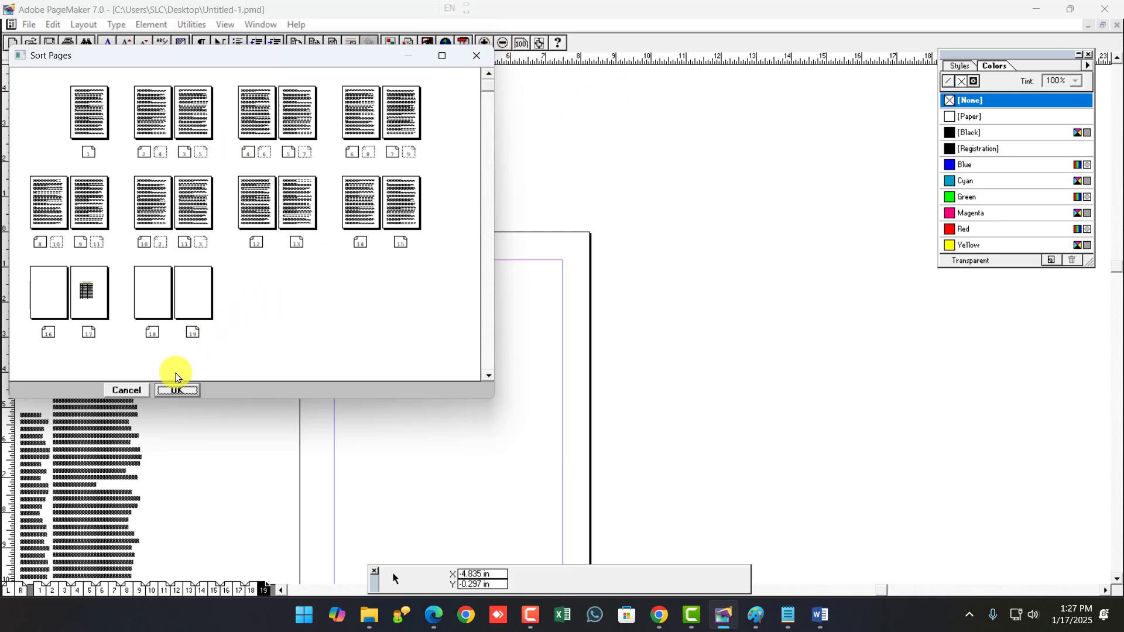
pyautogui.click(179, 391)
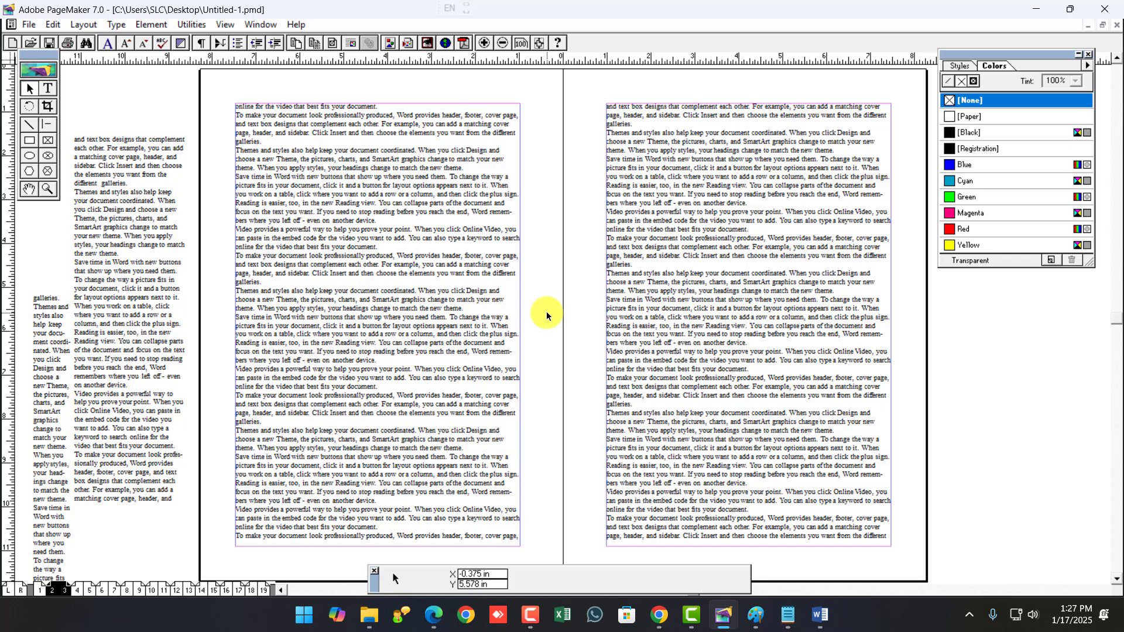
# Review the Character Specifications and their Track options, and close them without applying any change.
pyautogui.click(147, 26)
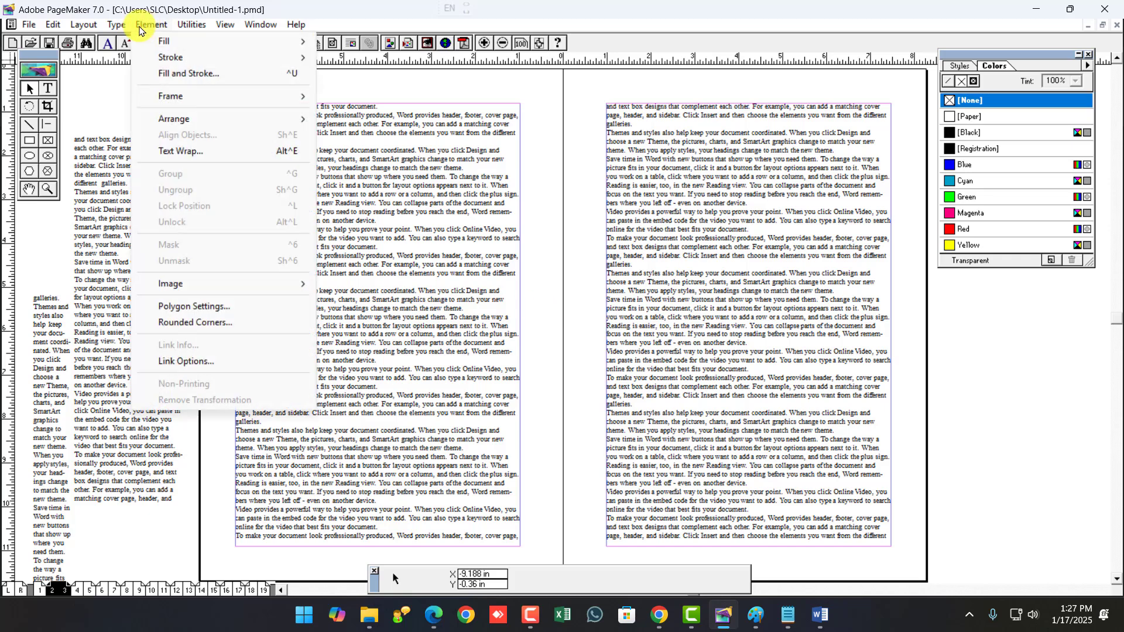
pyautogui.moveTo(108, 29)
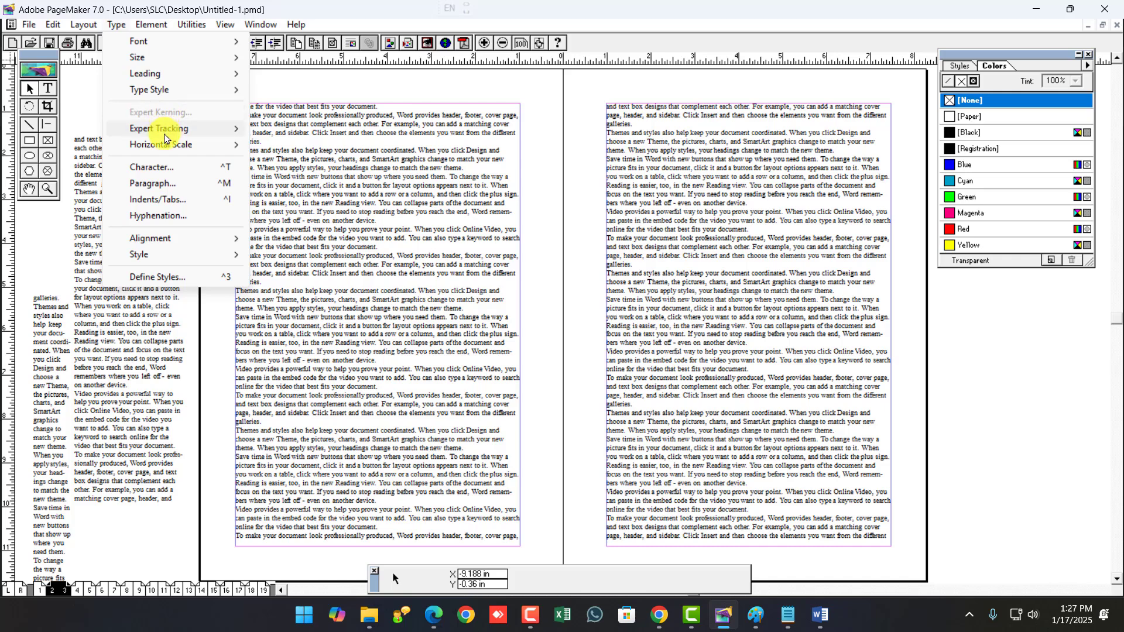
pyautogui.click(165, 170)
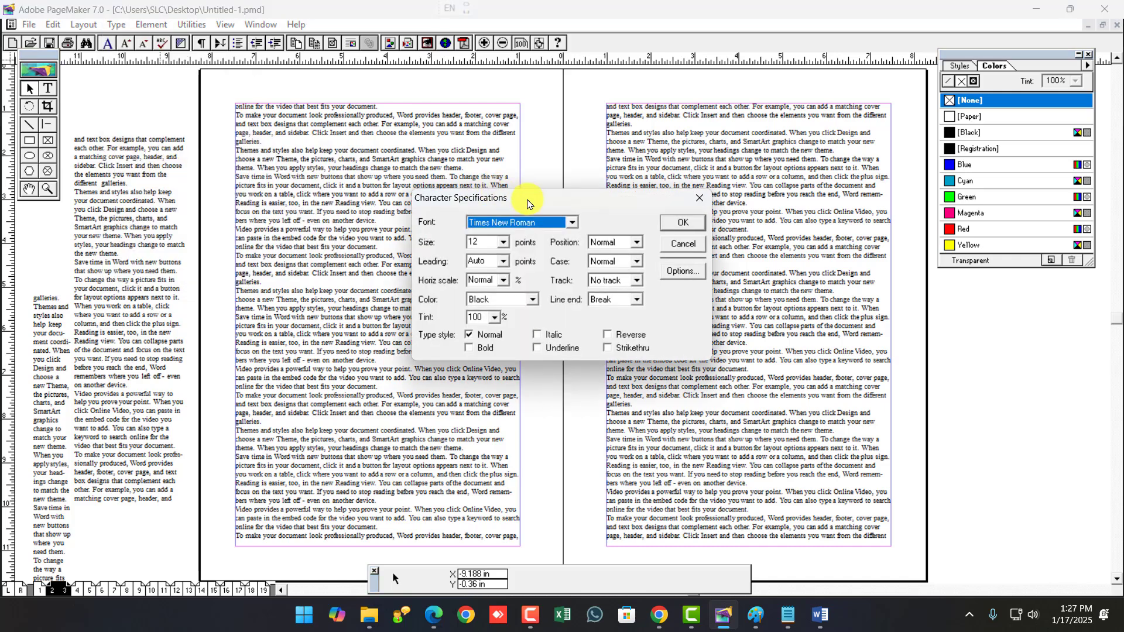
pyautogui.moveTo(580, 201); pyautogui.dragTo(497, 176)
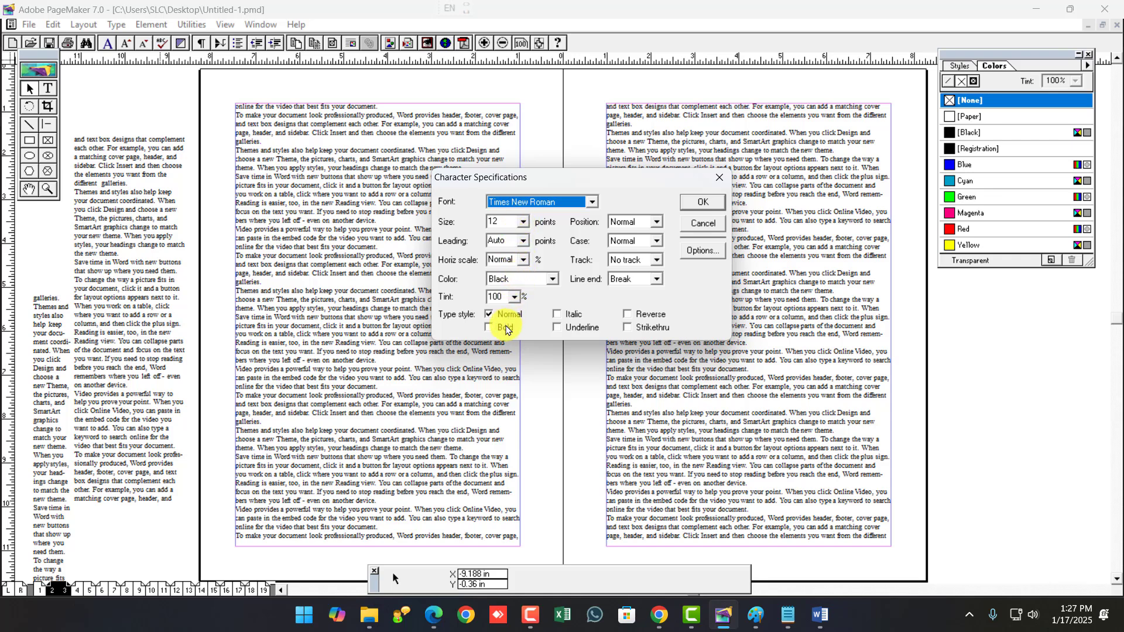
pyautogui.click(654, 260)
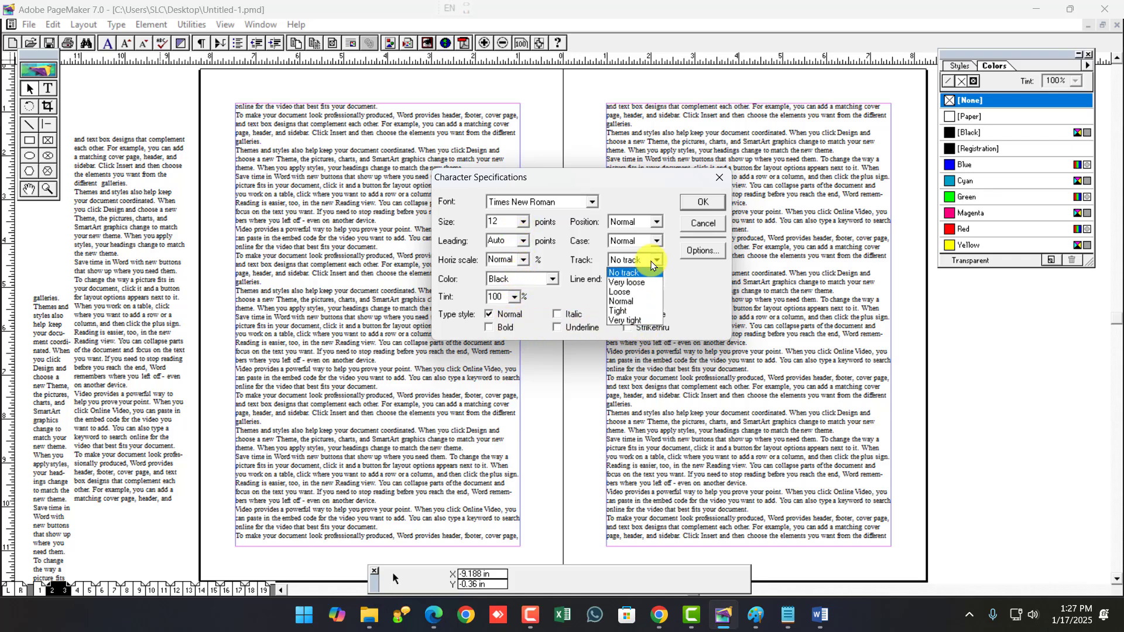
pyautogui.click(653, 261)
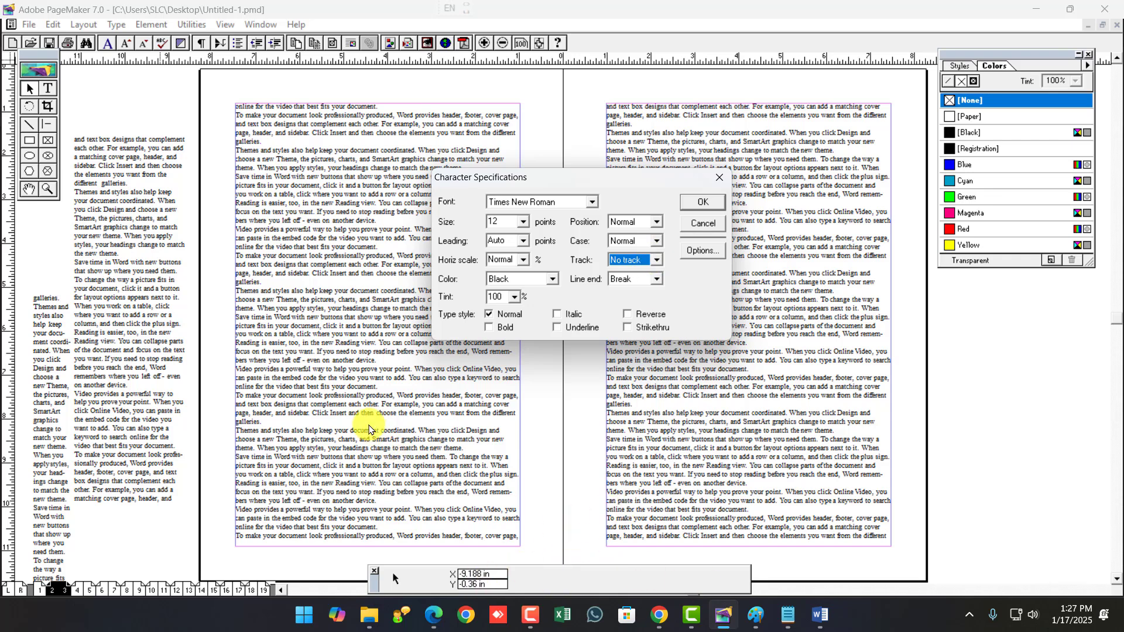
pyautogui.click(697, 223)
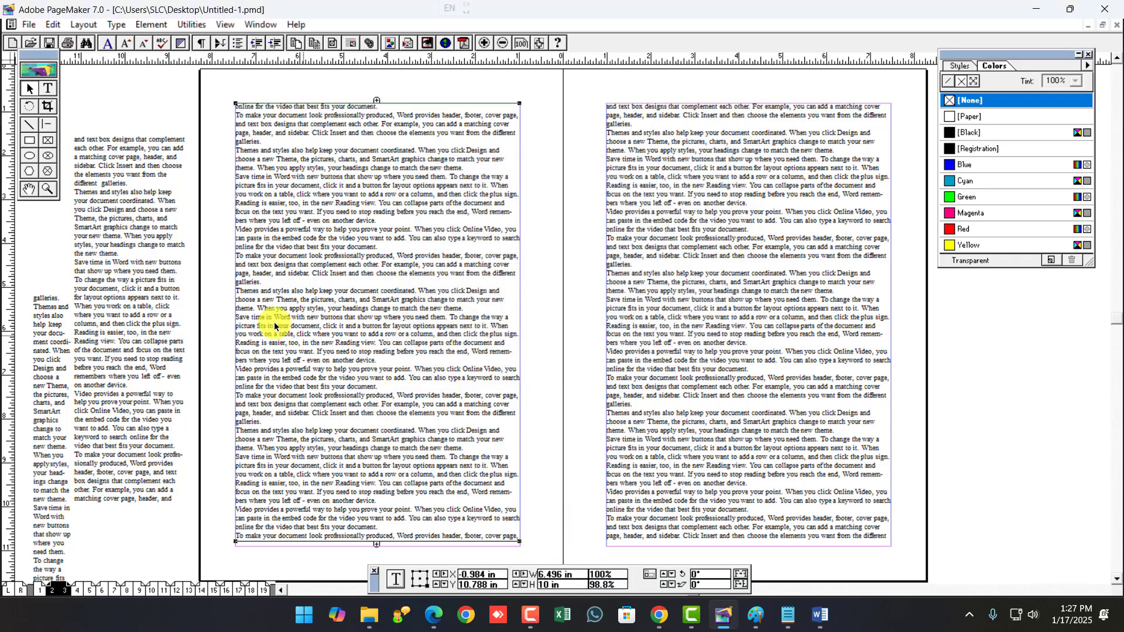
# Place the Text tool's cursor in the text on page 2, review its Character Specifications, and cancel.
pyautogui.click(48, 89)
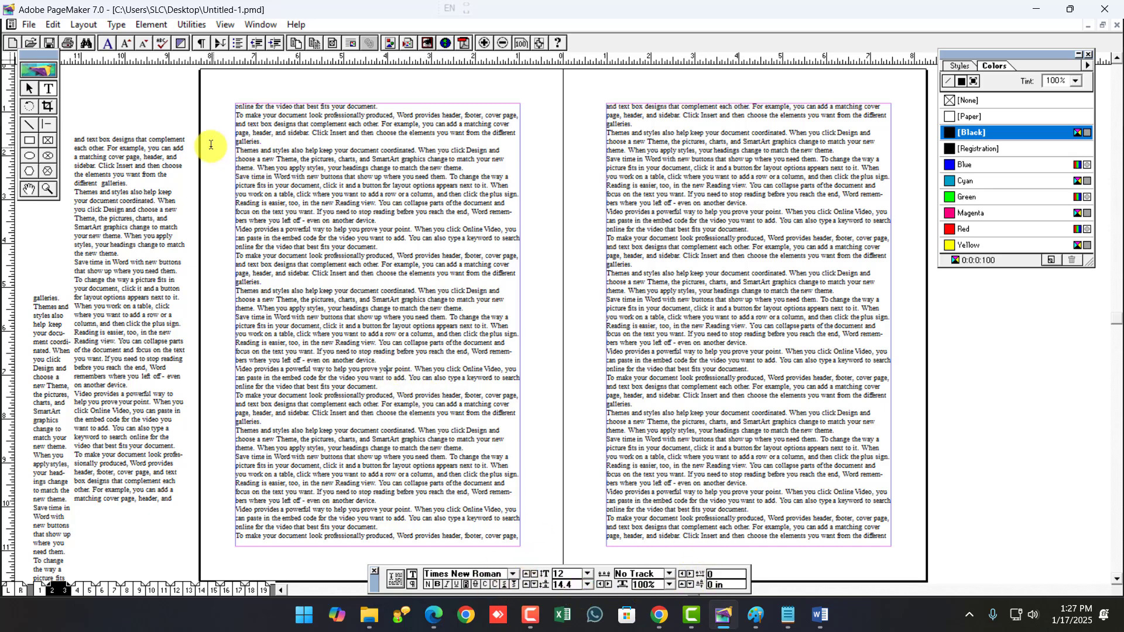
pyautogui.click(83, 24)
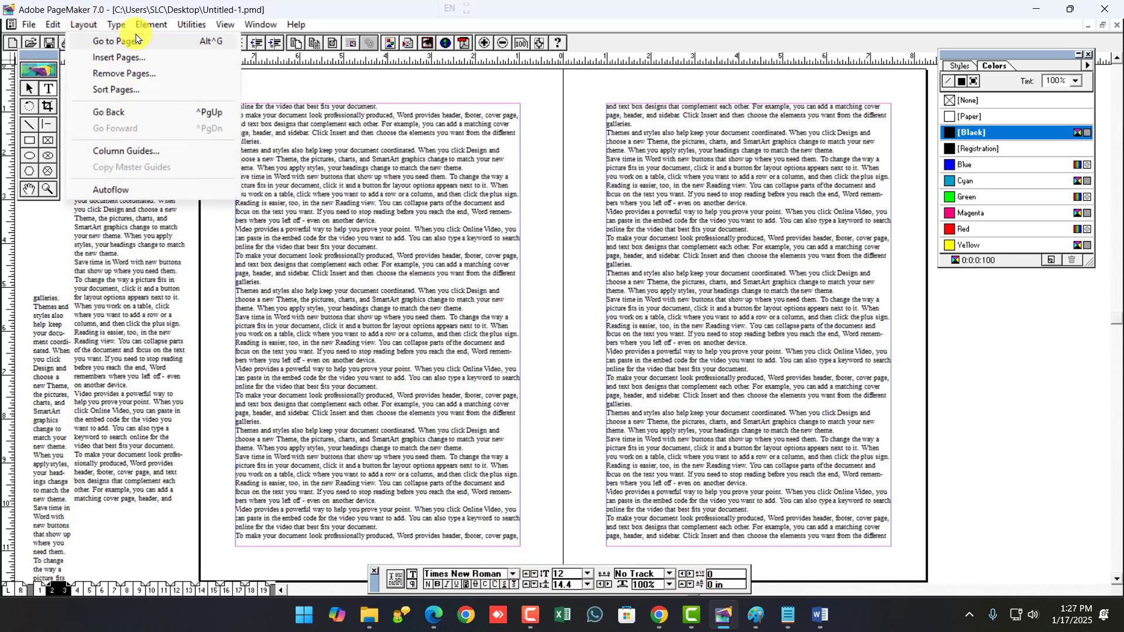
pyautogui.moveTo(116, 24)
pyautogui.click(151, 166)
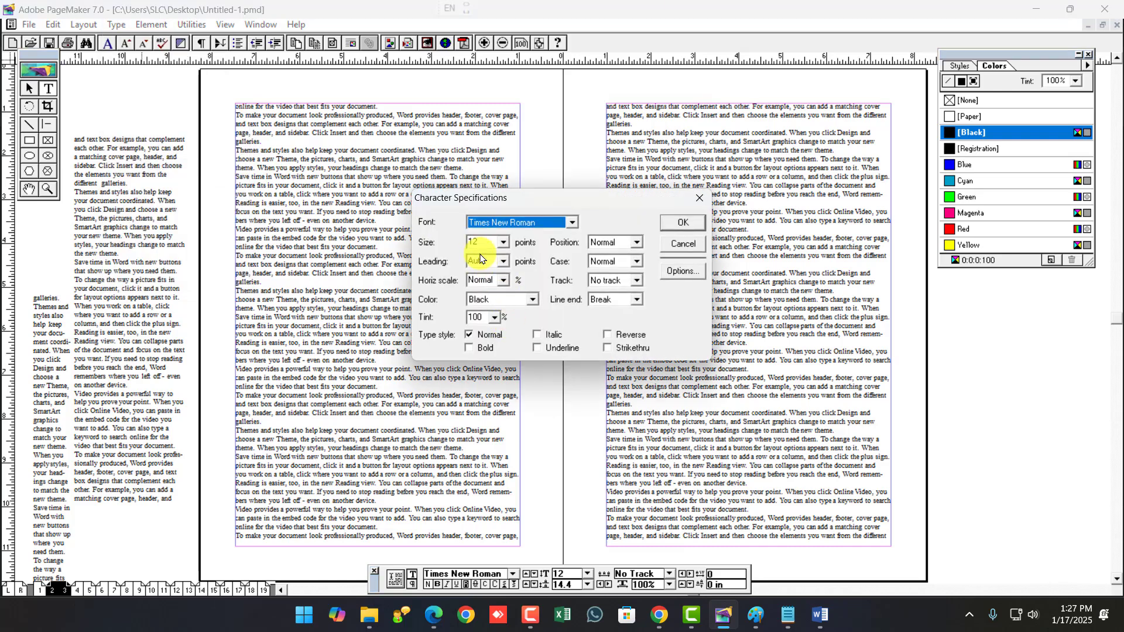
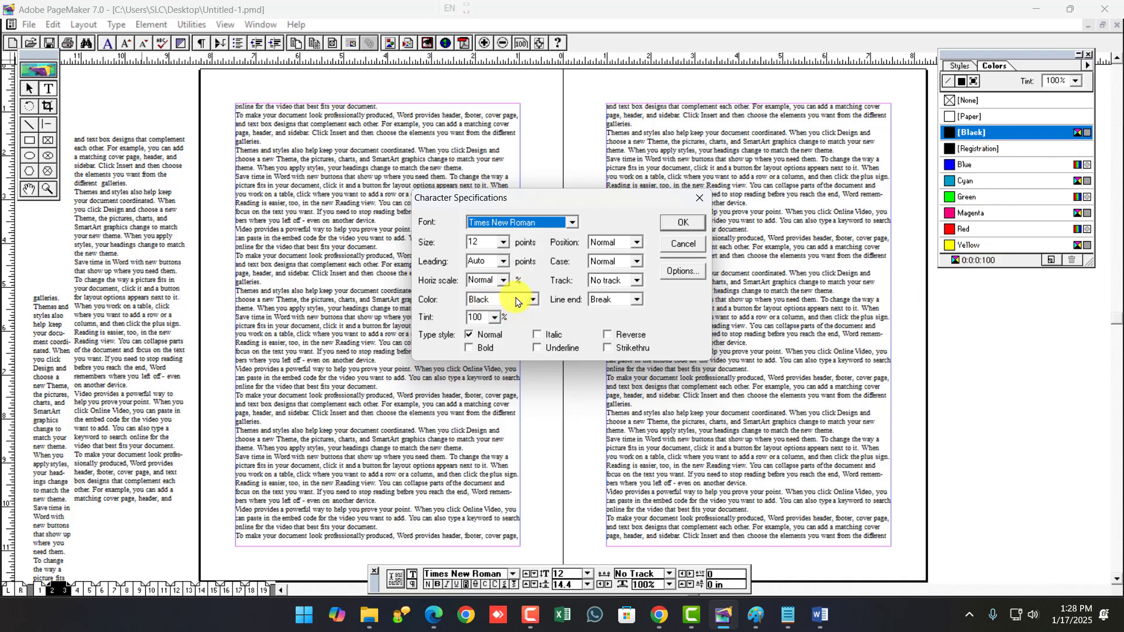
pyautogui.click(683, 244)
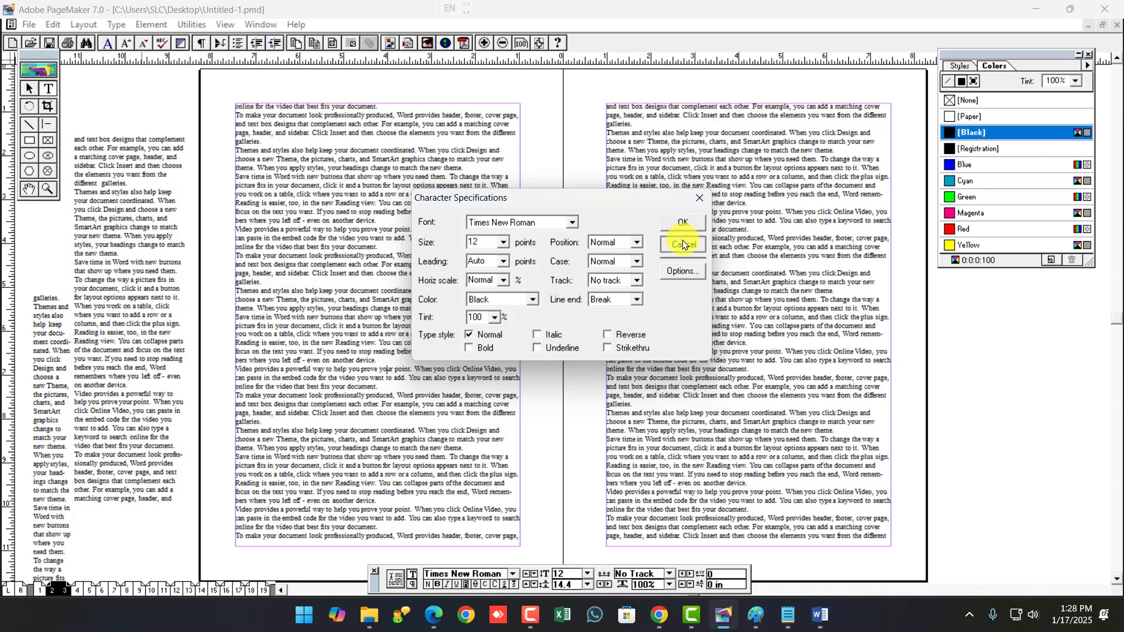
# Show the paragraph view of the Control palette and examine indents, alignment and before/after space in Paragraph Specifications.
pyautogui.click(116, 24)
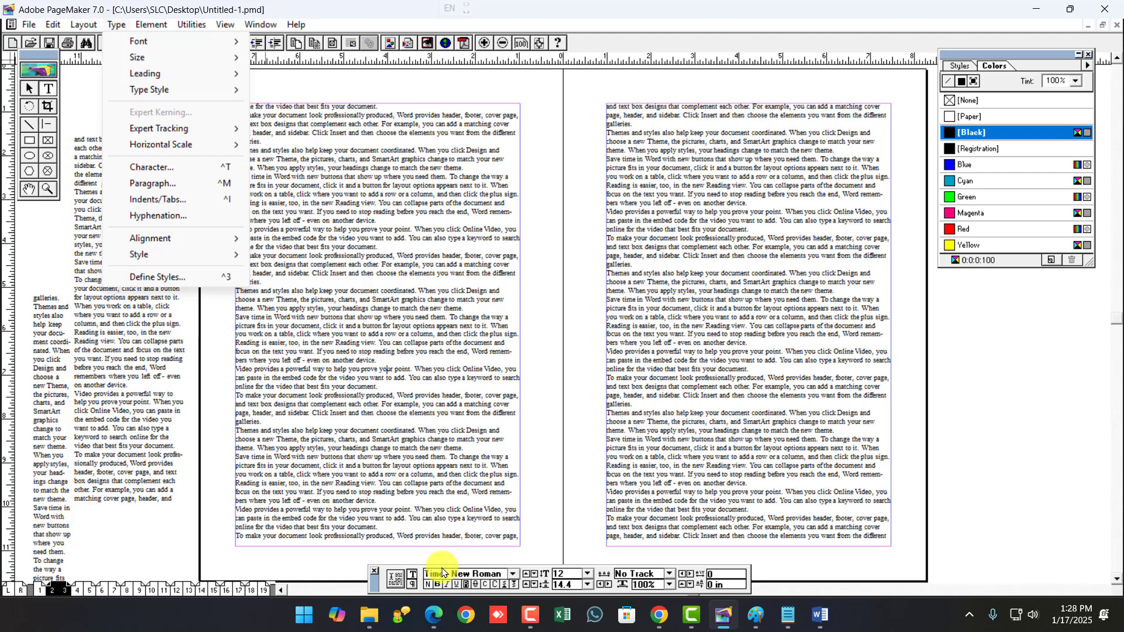
pyautogui.click(412, 584)
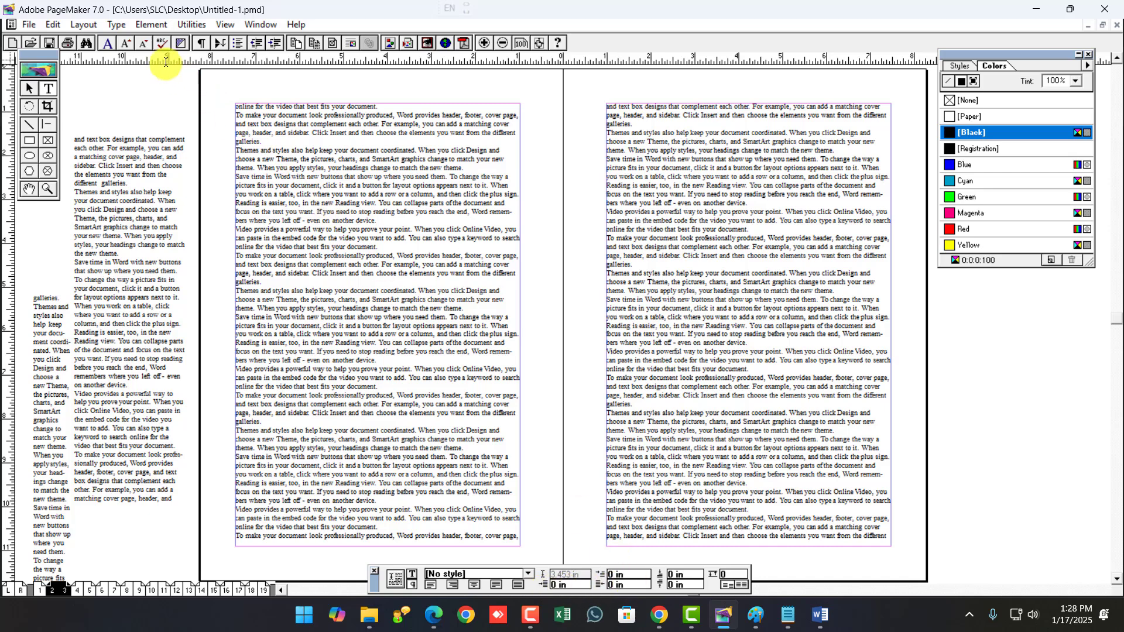
pyautogui.click(115, 24)
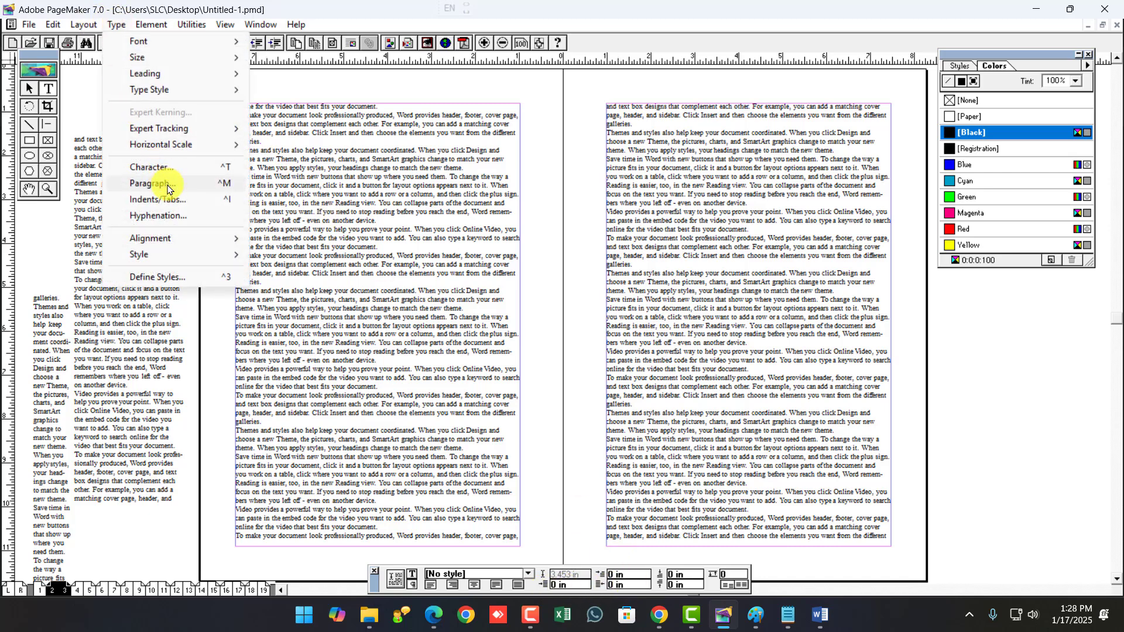
pyautogui.click(154, 183)
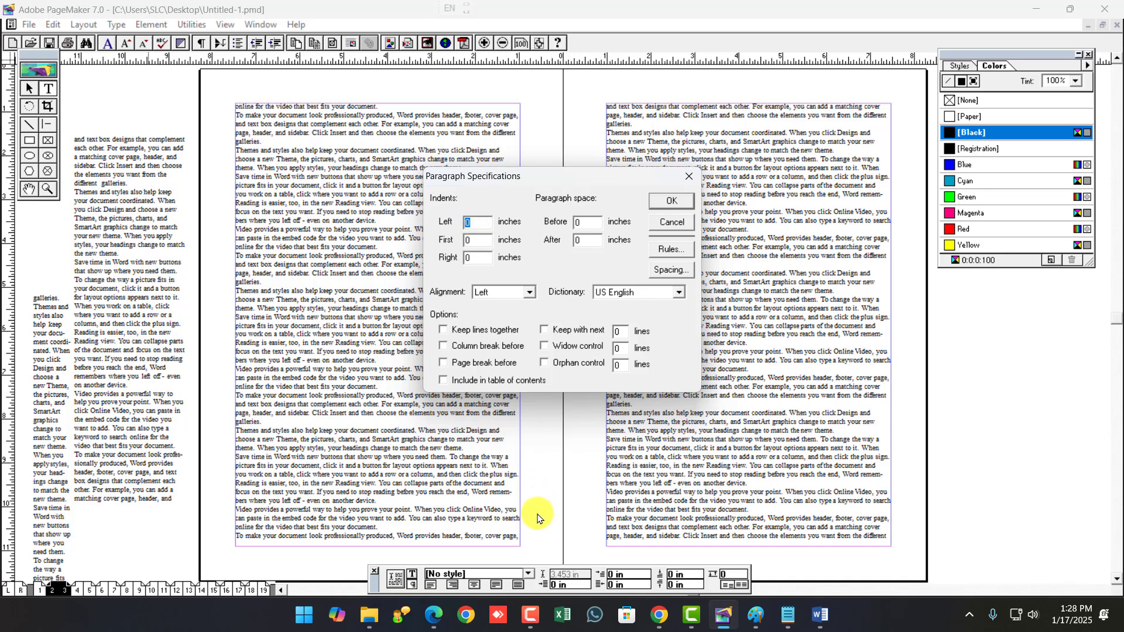
pyautogui.click(515, 293)
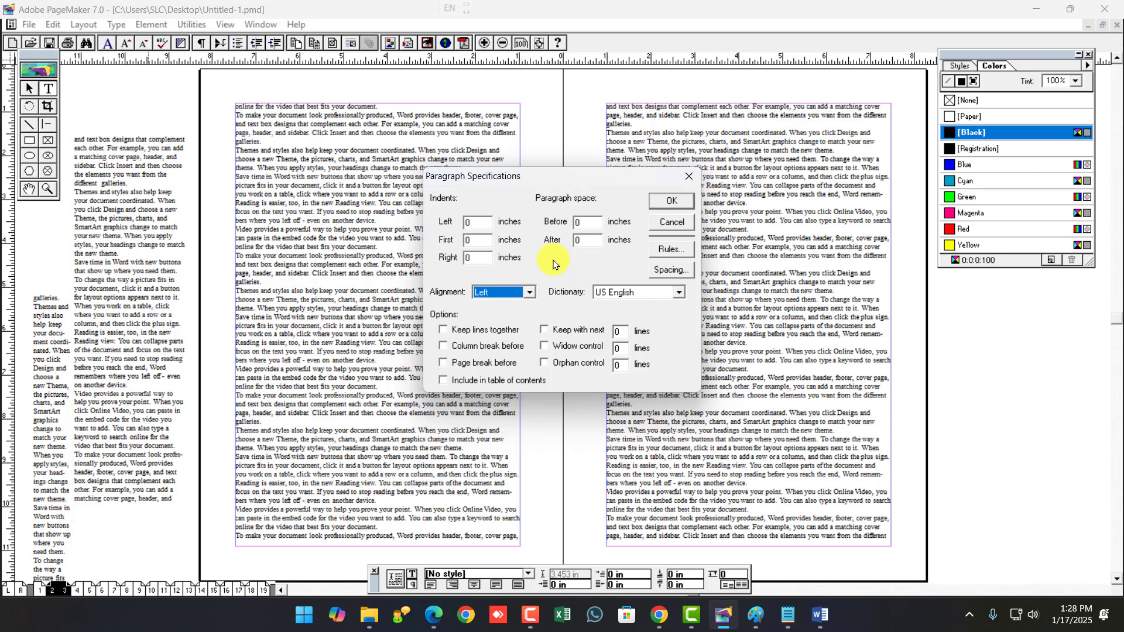
pyautogui.click(528, 293)
pyautogui.click(527, 292)
pyautogui.click(471, 219)
pyautogui.click(477, 240)
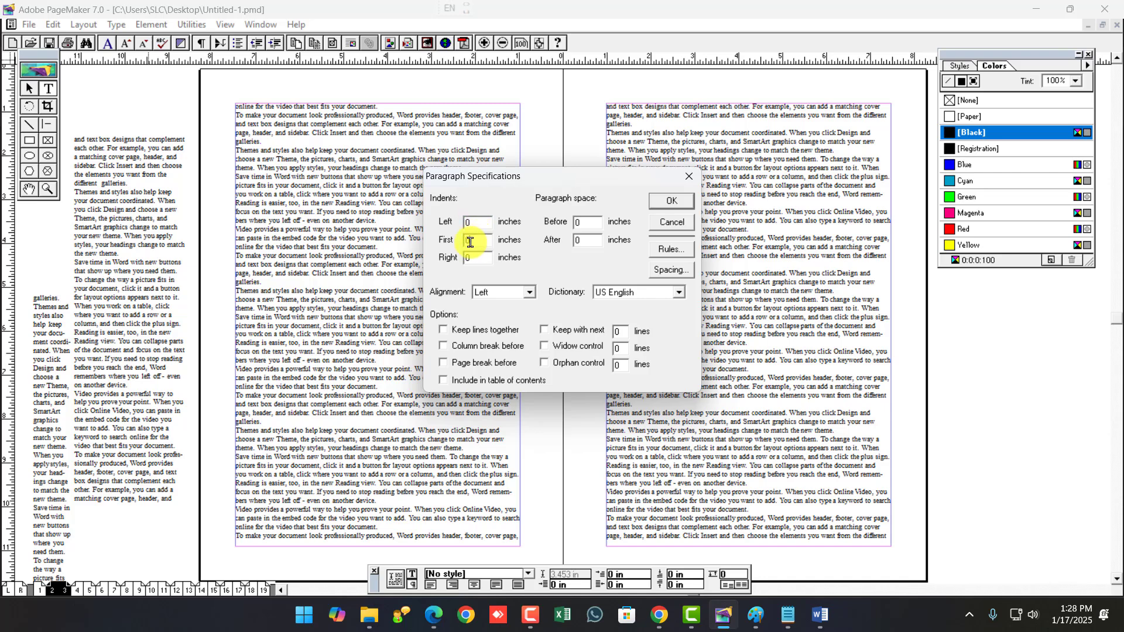
pyautogui.doubleClick(585, 225)
pyautogui.doubleClick(585, 239)
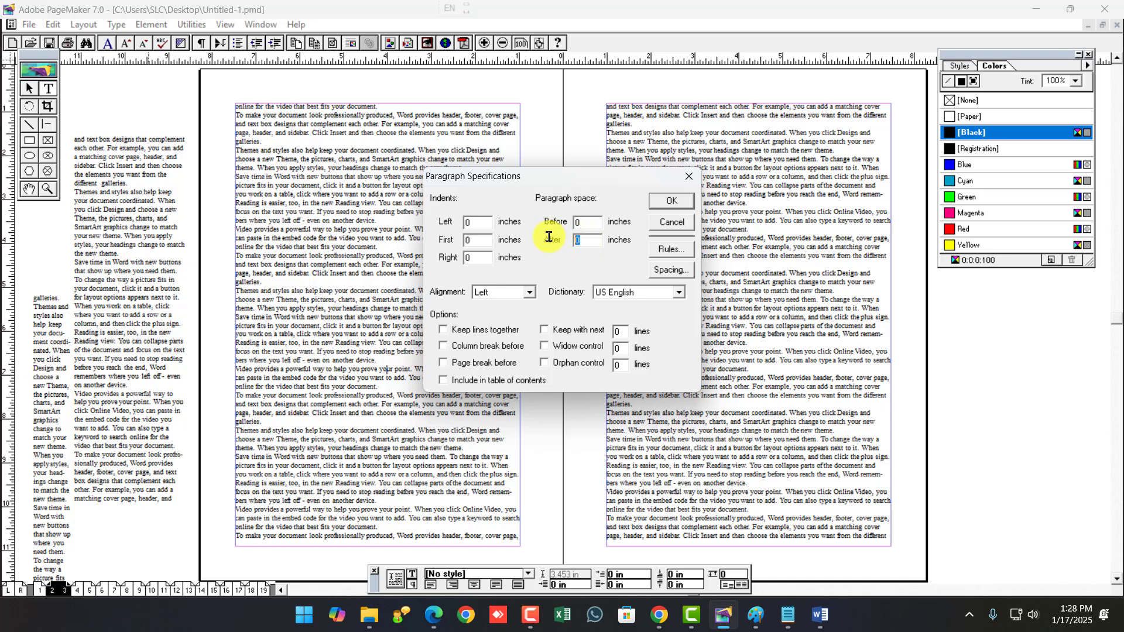
# Examine the word space and letter space settings in Spacing Attributes, and cancel both paragraph dialogs.
pyautogui.click(669, 270)
pyautogui.moveTo(574, 208); pyautogui.dragTo(603, 294)
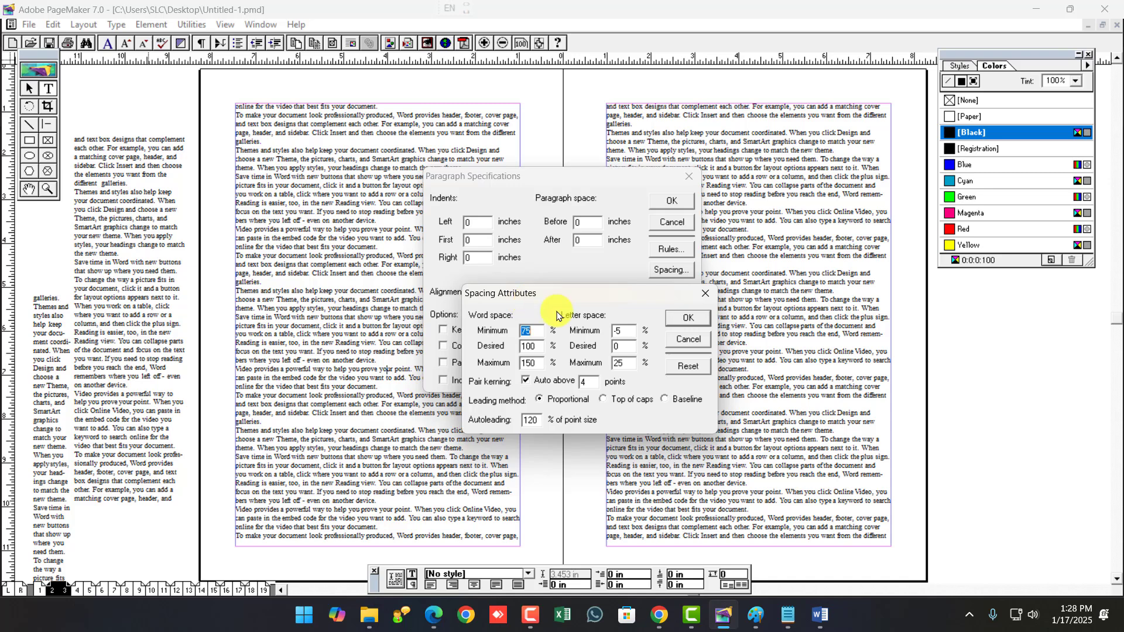
pyautogui.click(525, 329)
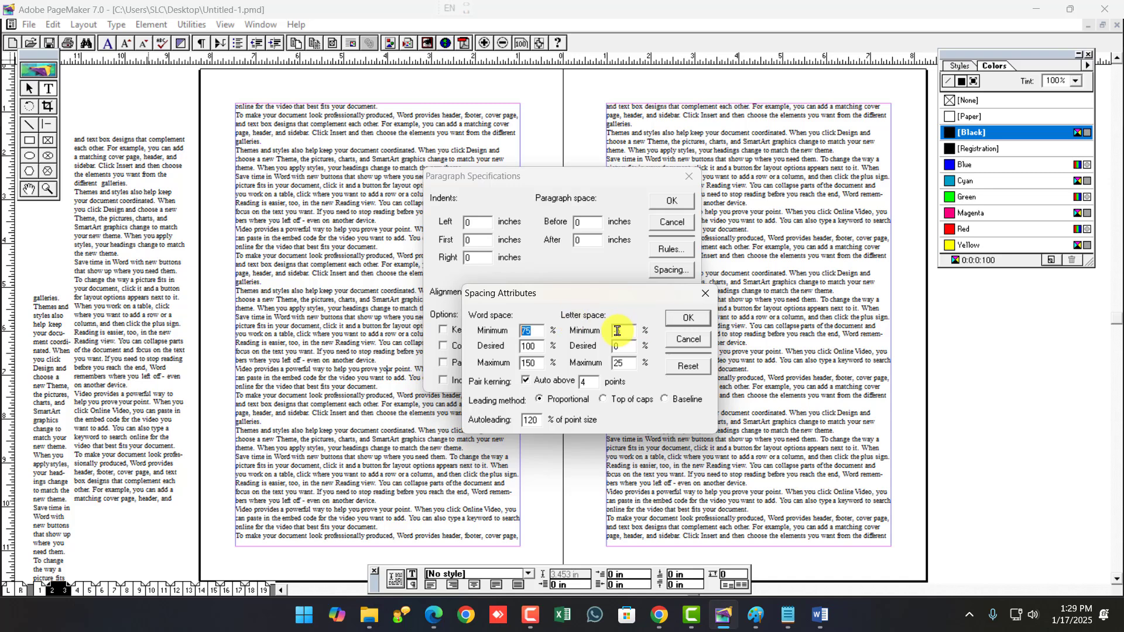
pyautogui.moveTo(624, 333); pyautogui.dragTo(605, 335)
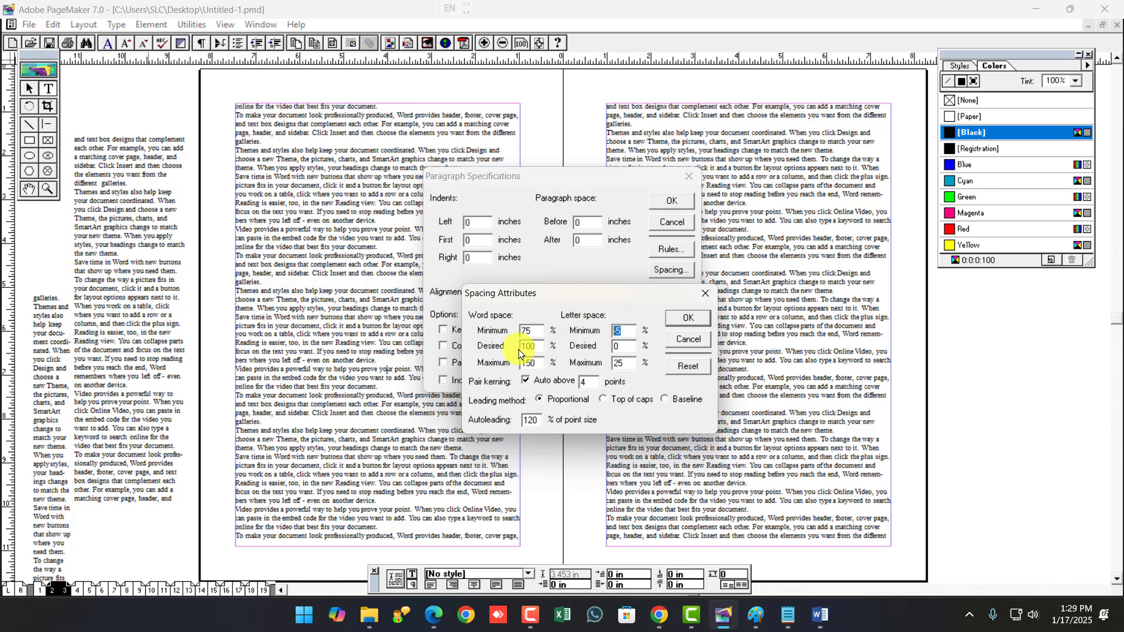
pyautogui.doubleClick(530, 331)
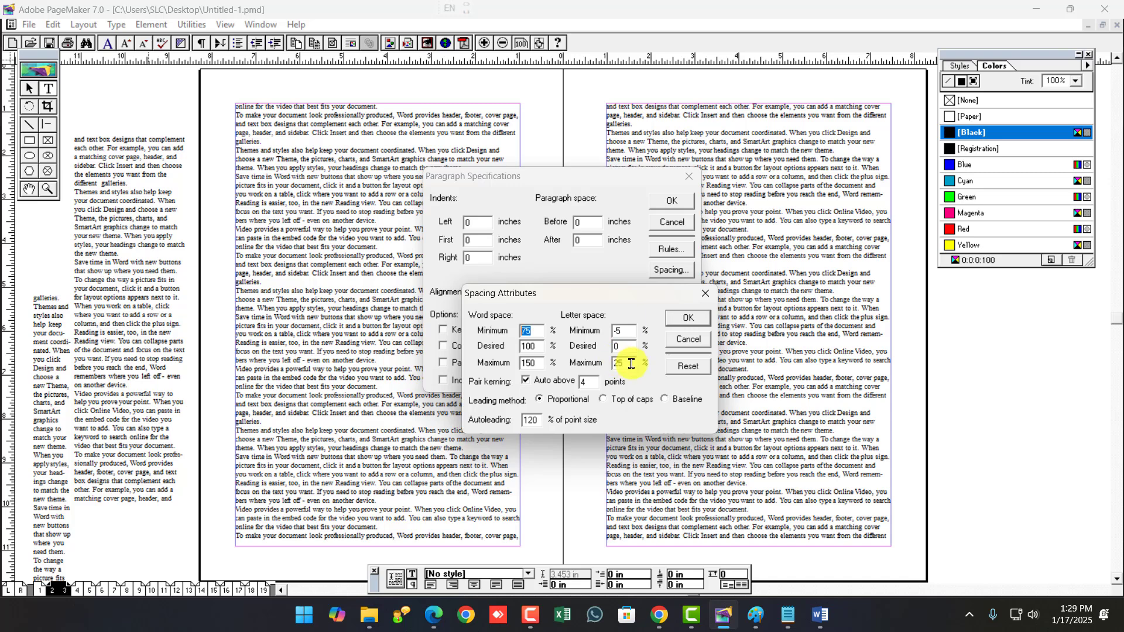
pyautogui.click(689, 338)
pyautogui.click(676, 226)
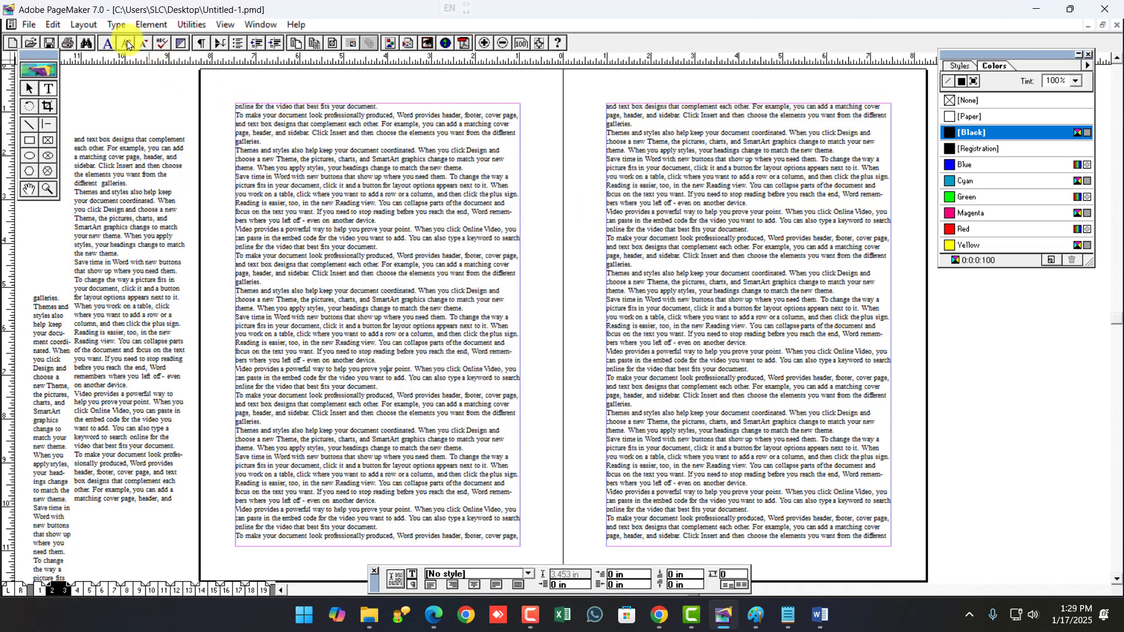
# Review the available styles in Define Styles and display the Styles palette instead of Colors.
pyautogui.click(116, 24)
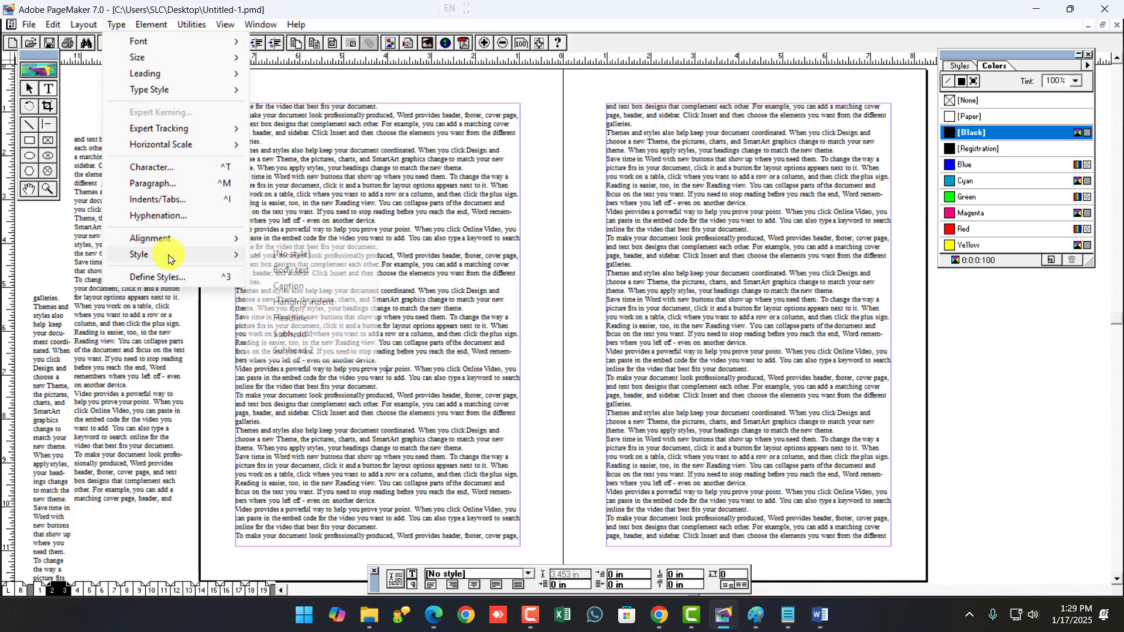
pyautogui.moveTo(232, 254)
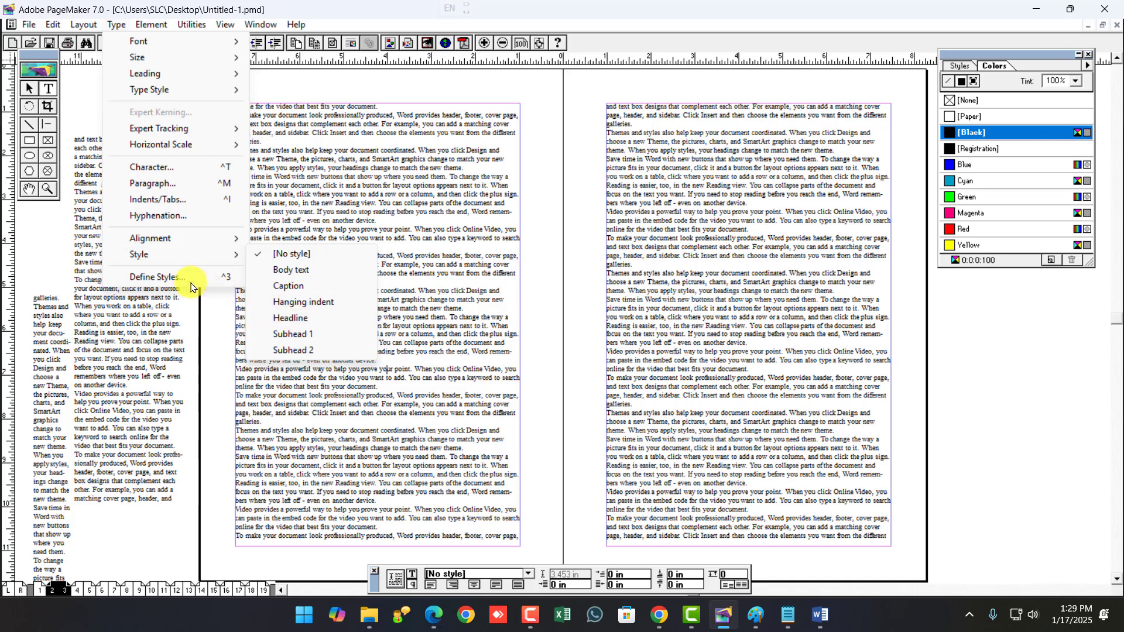
pyautogui.click(172, 285)
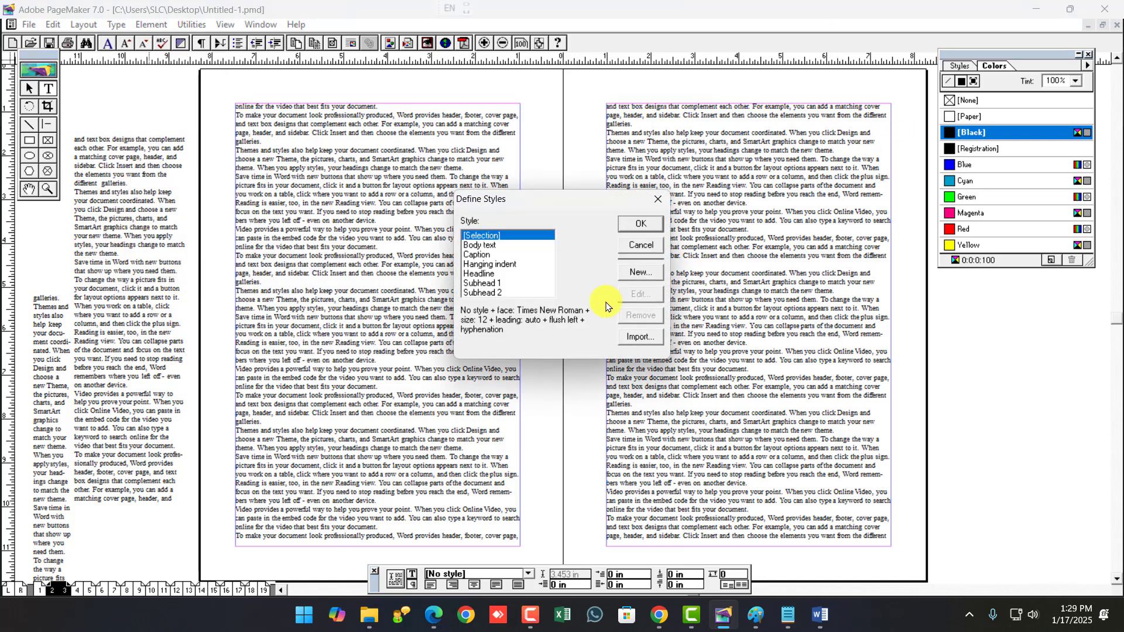
pyautogui.click(637, 223)
pyautogui.click(959, 66)
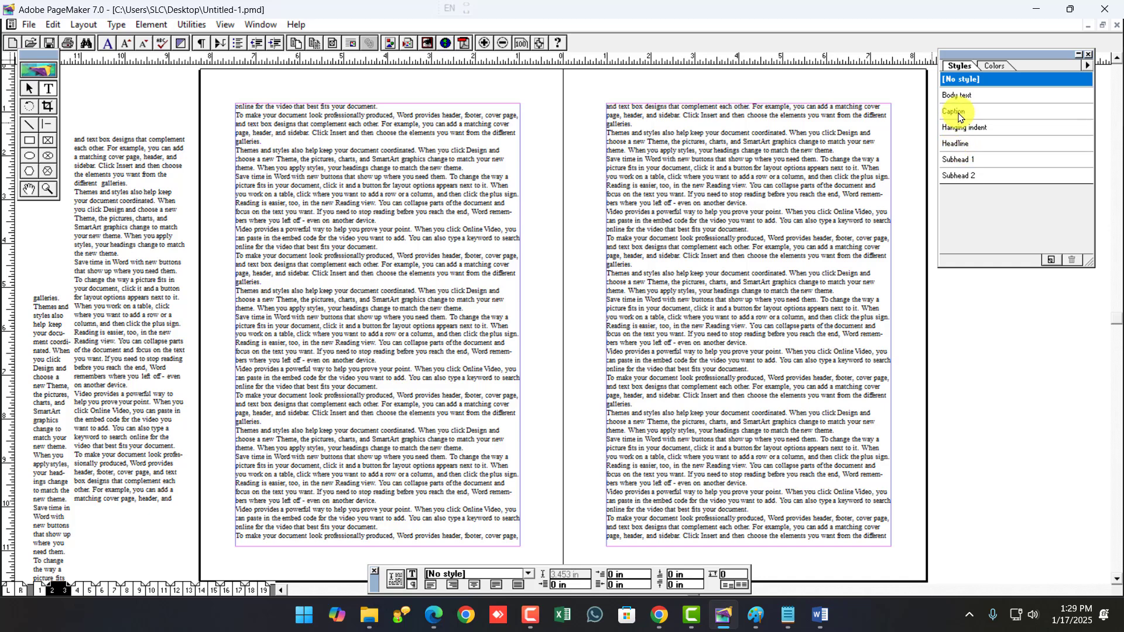
# On empty page 18, add a text block reading "Computer Education" with "Desktop Publishing" on the line below.
pyautogui.click(256, 591)
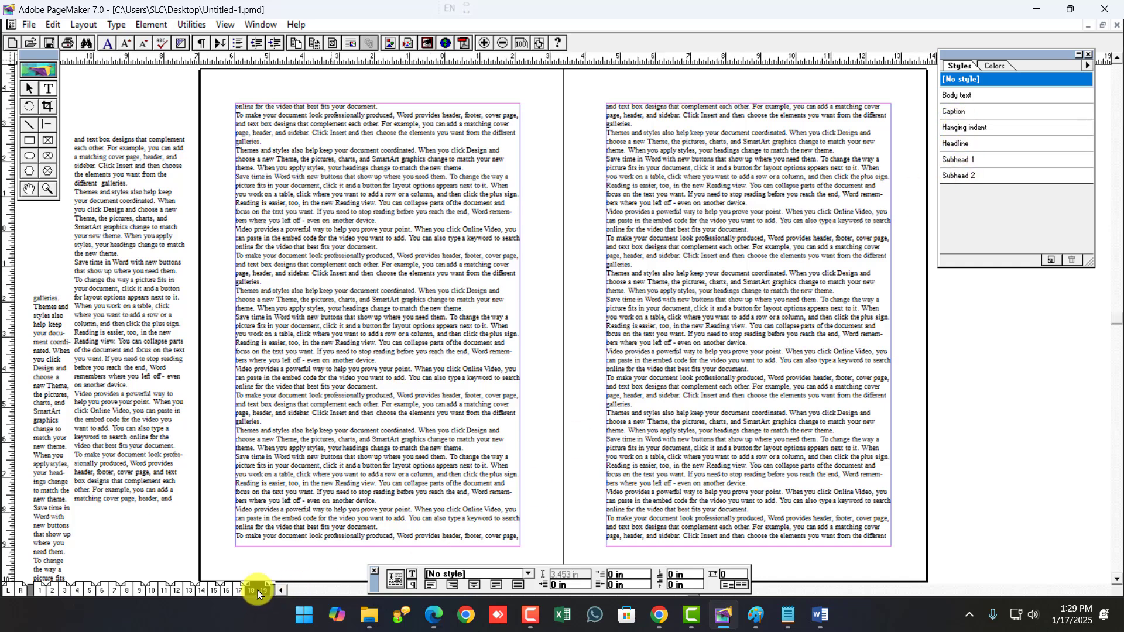
pyautogui.keyDown('ctrl'); pyautogui.click(258, 294); pyautogui.keyUp('ctrl')
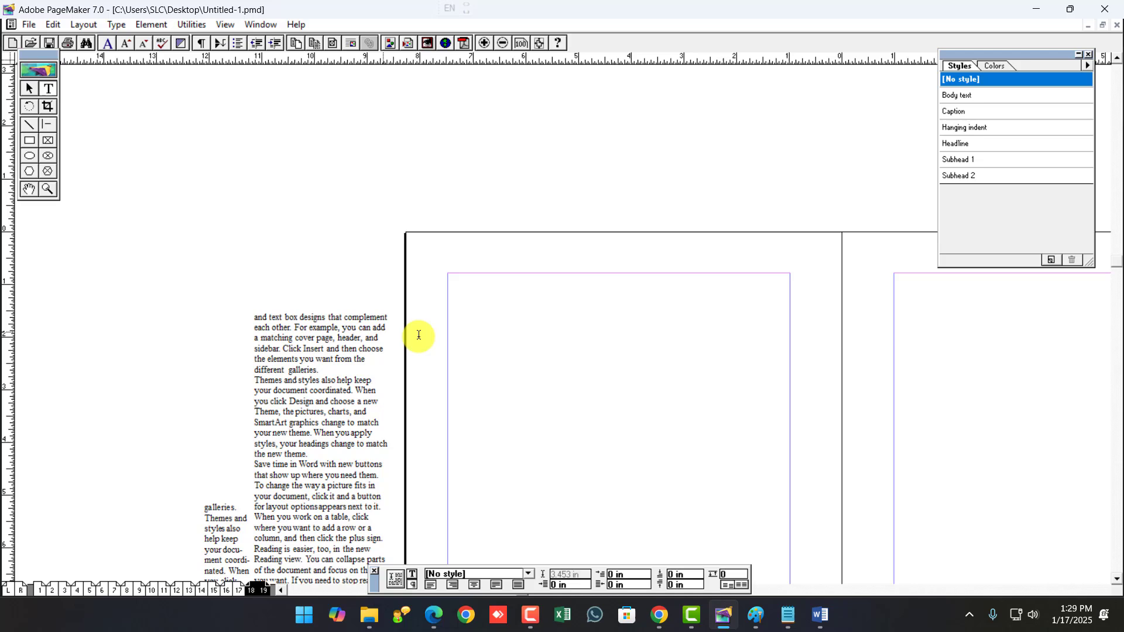
pyautogui.keyDown('ctrl'); pyautogui.click(758, 352); pyautogui.keyUp('ctrl')
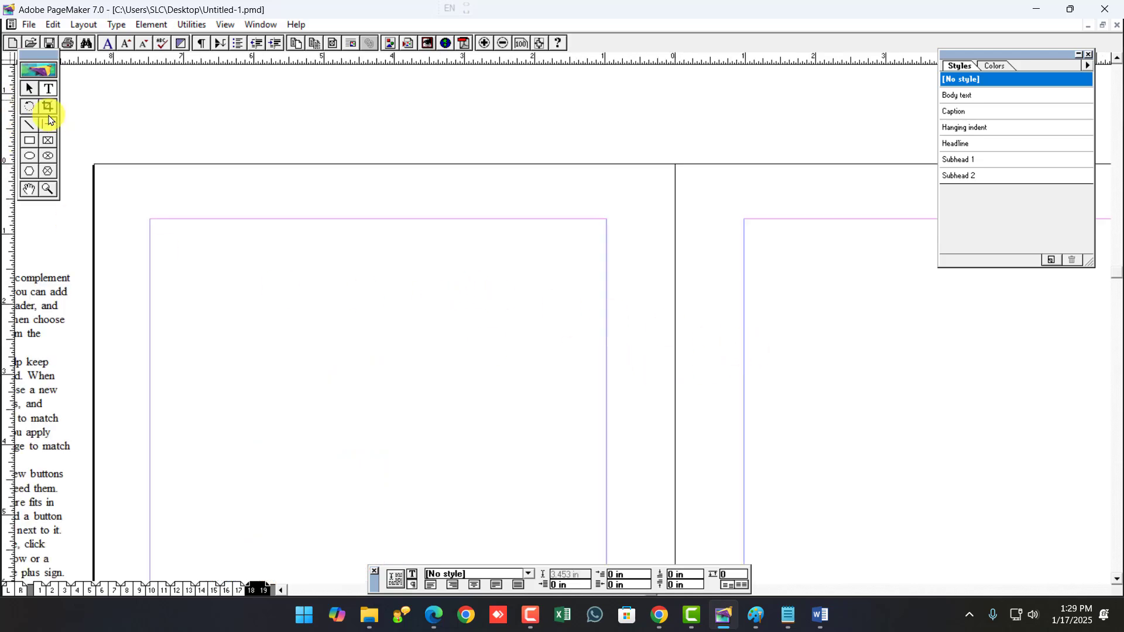
pyautogui.click(48, 88)
pyautogui.click(153, 286)
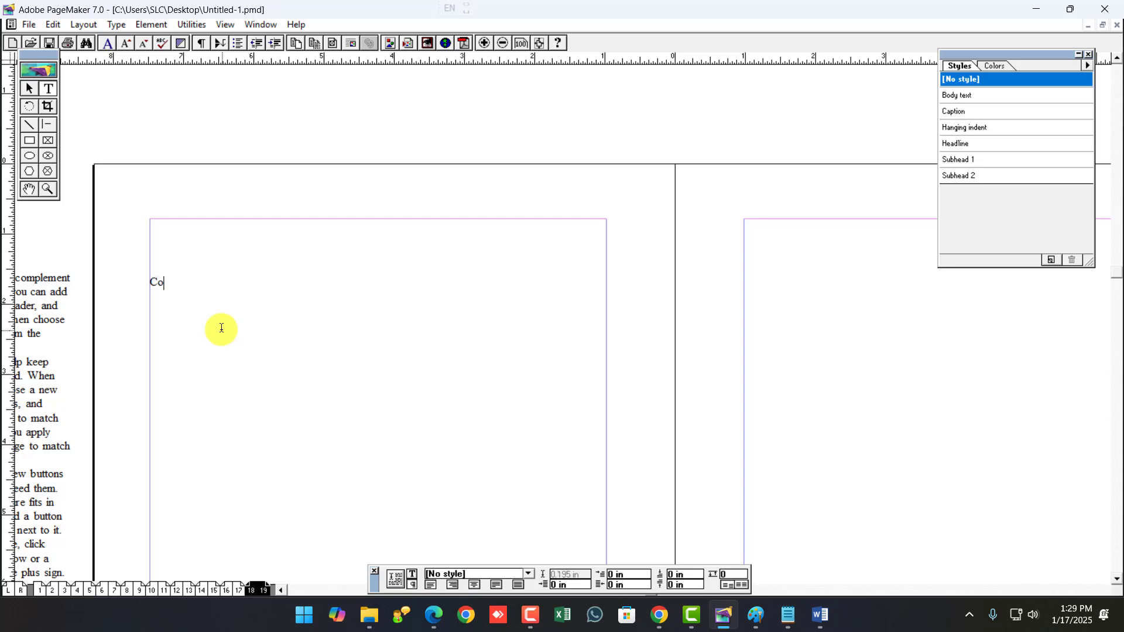
pyautogui.write('Computer Education')
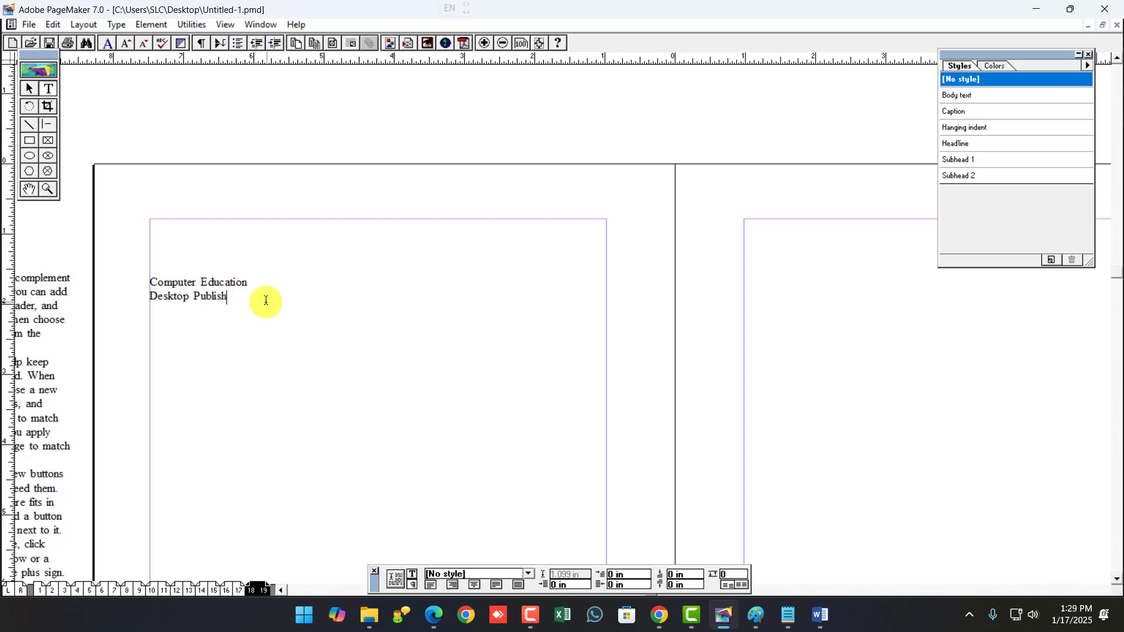
pyautogui.click(170, 260)
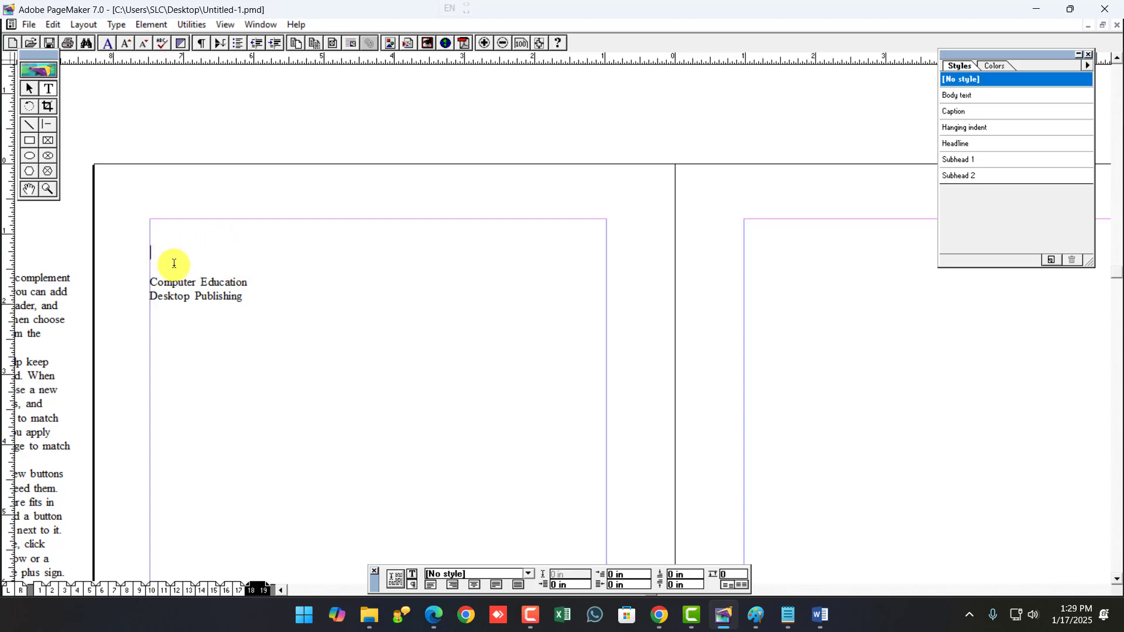
pyautogui.click(146, 24)
pyautogui.moveTo(118, 24)
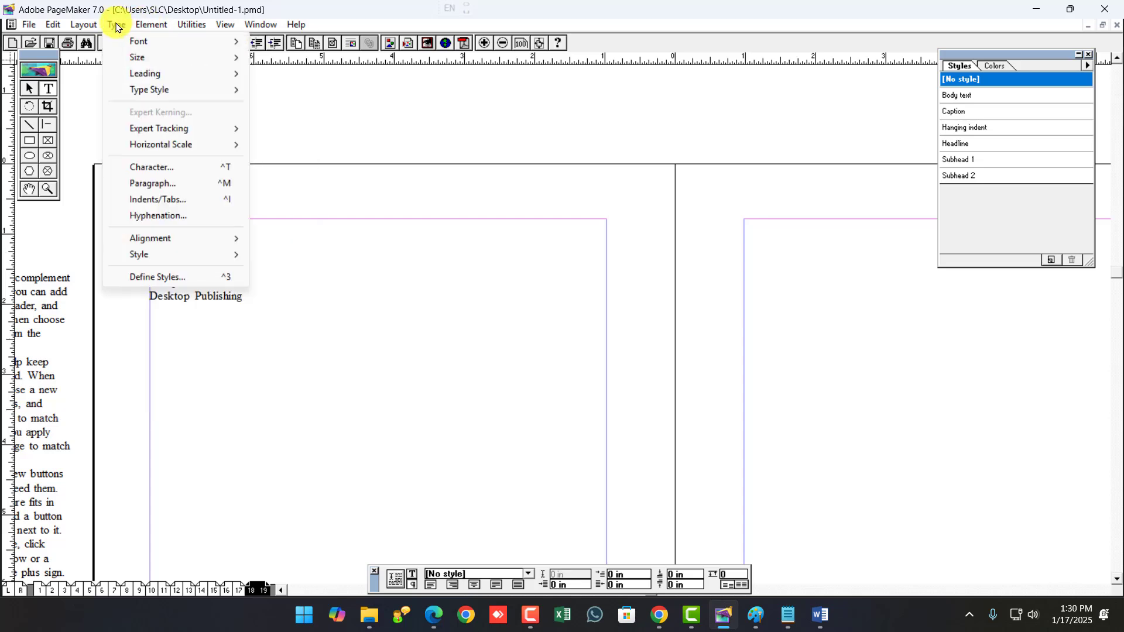
pyautogui.click(157, 277)
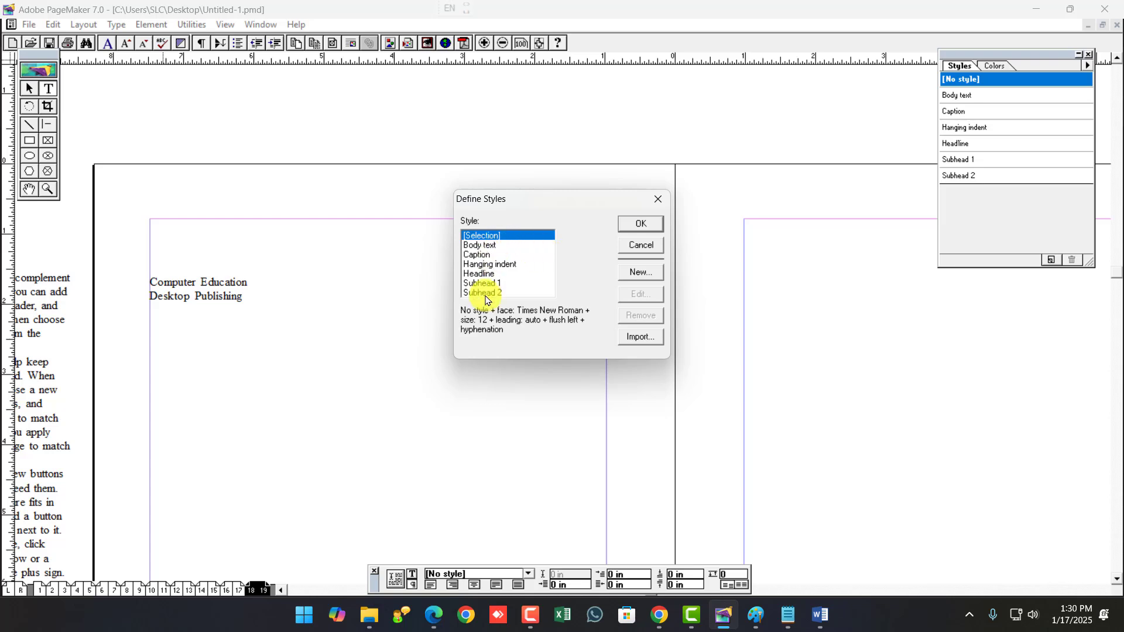
pyautogui.click(643, 275)
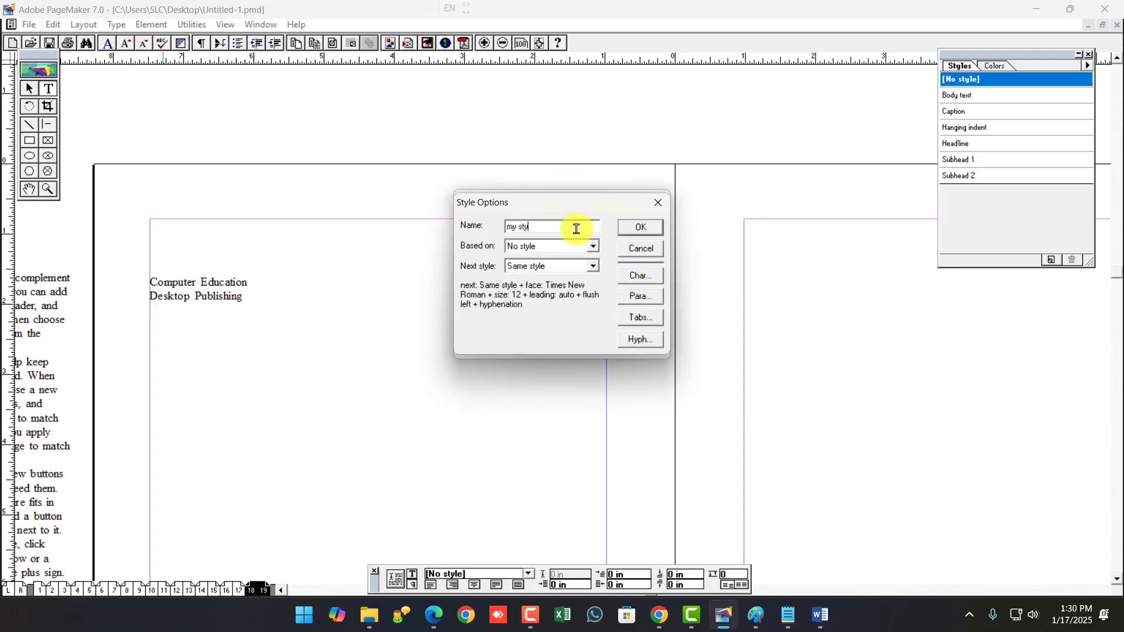
pyautogui.click(640, 277)
pyautogui.click(541, 224)
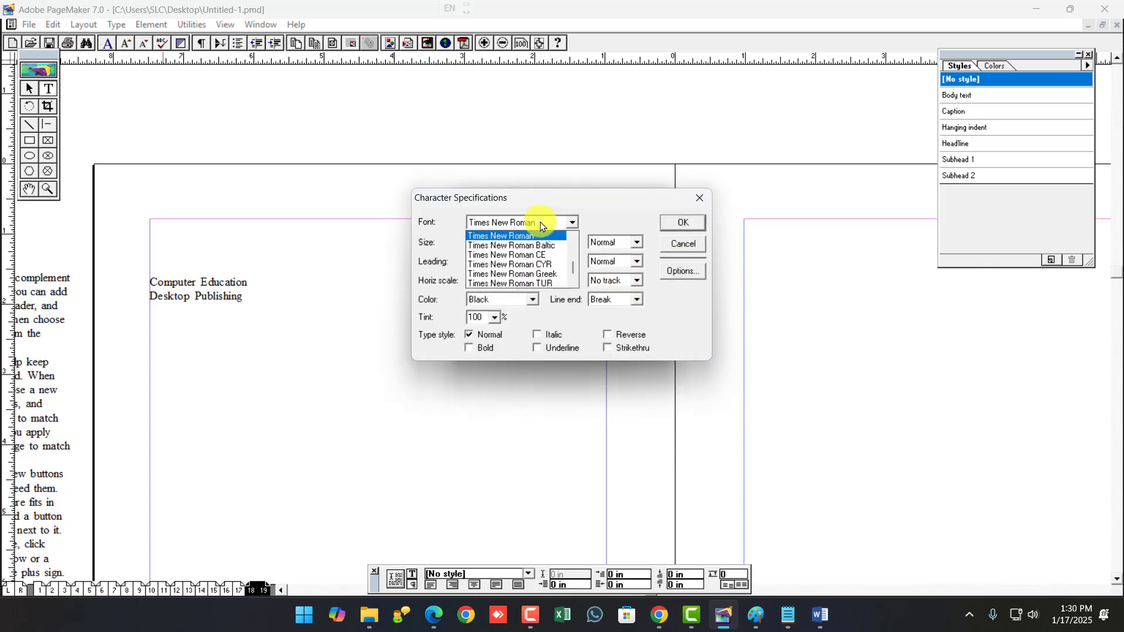
pyautogui.click(541, 224)
pyautogui.press('k')
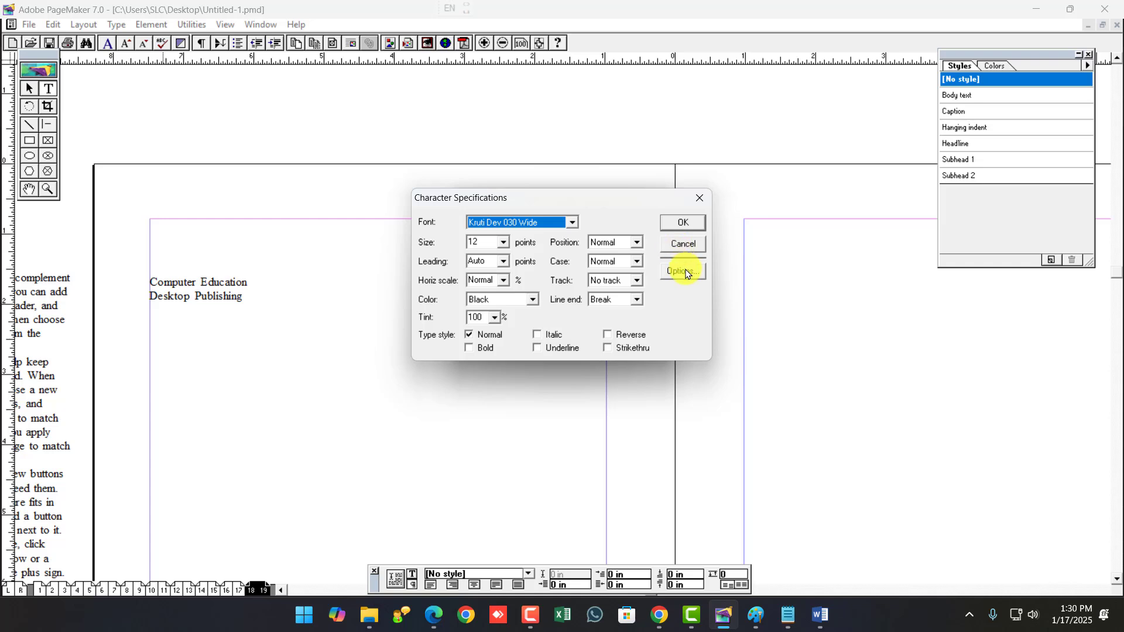
pyautogui.click(682, 270)
pyautogui.click(662, 259)
pyautogui.click(677, 246)
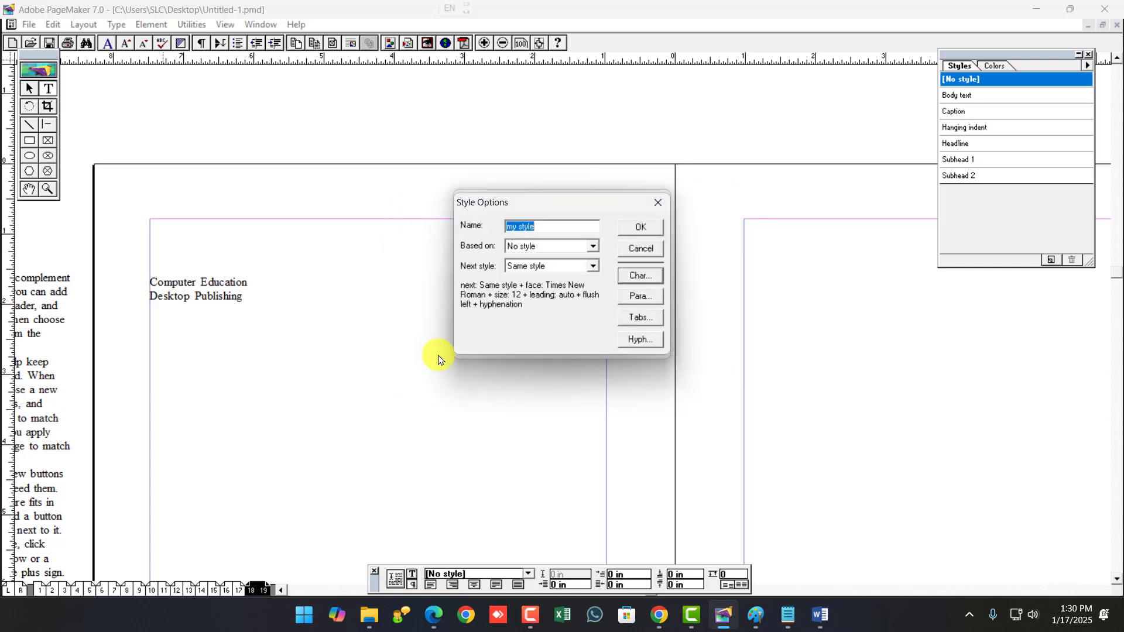
pyautogui.click(638, 247)
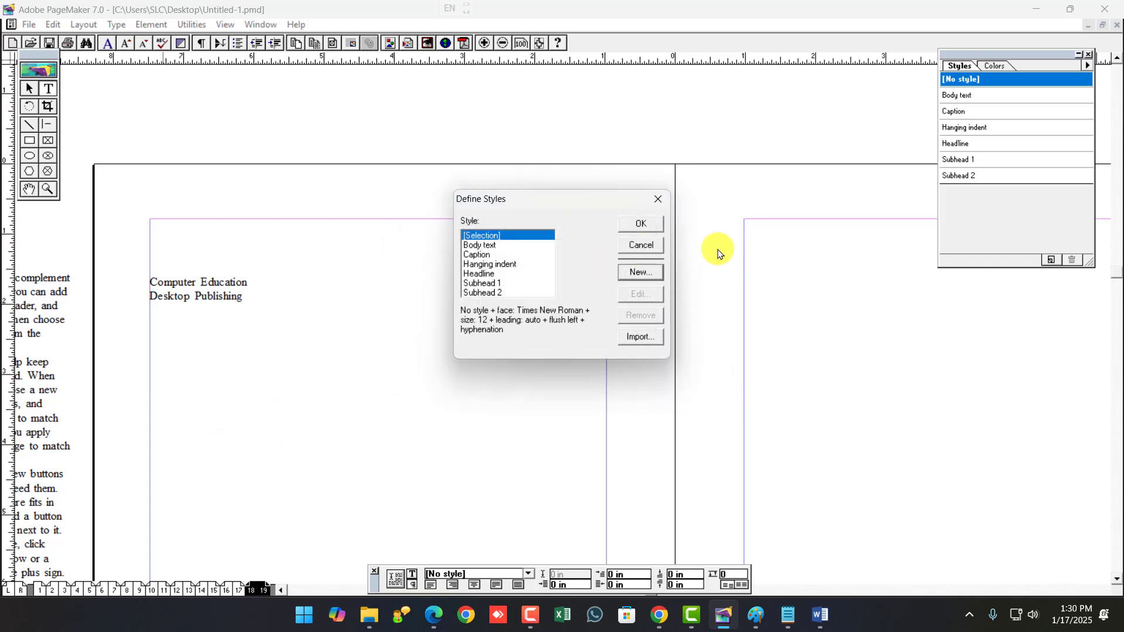
pyautogui.click(641, 245)
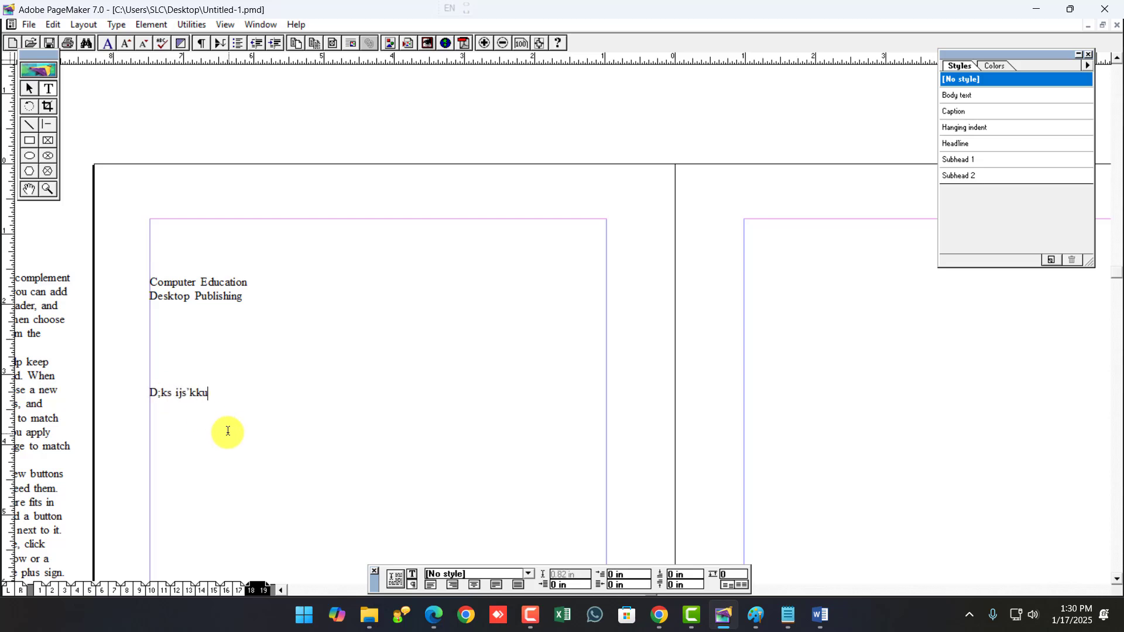
# Add a separate text line reading "D;ks ijs'kku gks jgs gks" below the two English lines on page 18.
pyautogui.write('jgs gks')
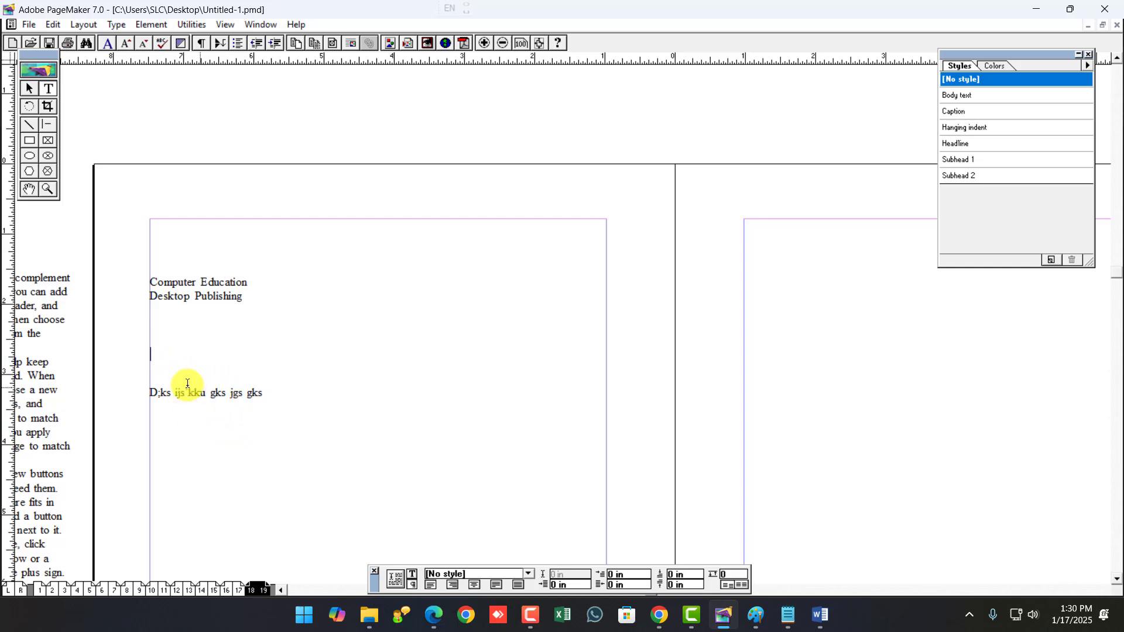
pyautogui.hotkey('ctrl', '2')
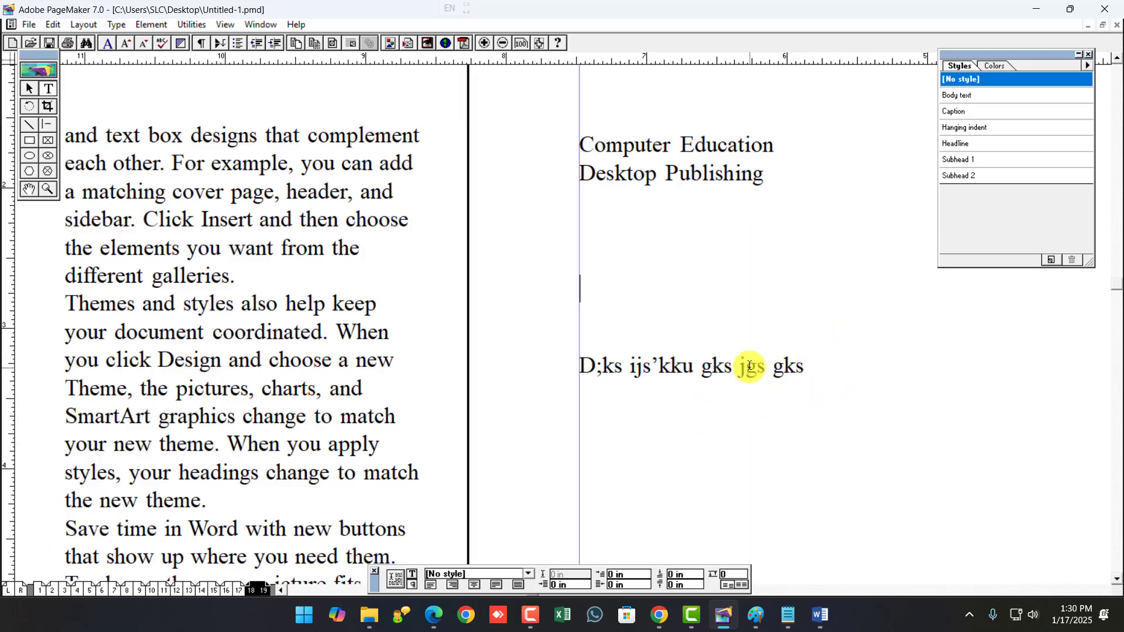
pyautogui.moveTo(804, 368); pyautogui.dragTo(558, 370)
pyautogui.click(596, 313)
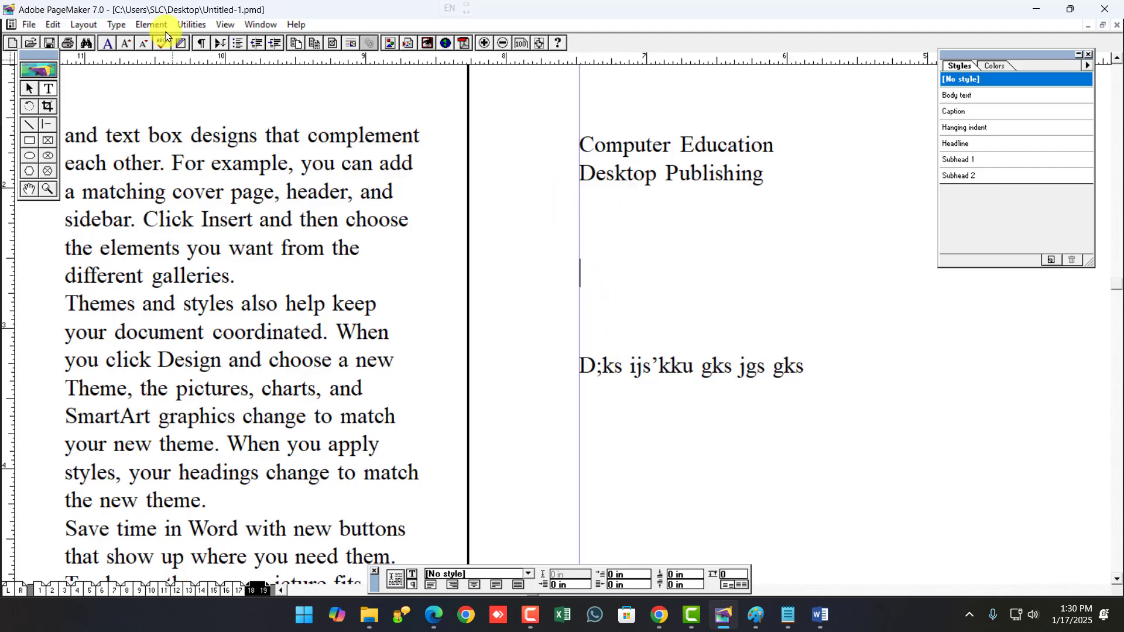
# Define a new style named "hindi" and set its font to Kruti Dev 040.
pyautogui.click(111, 25)
pyautogui.click(175, 276)
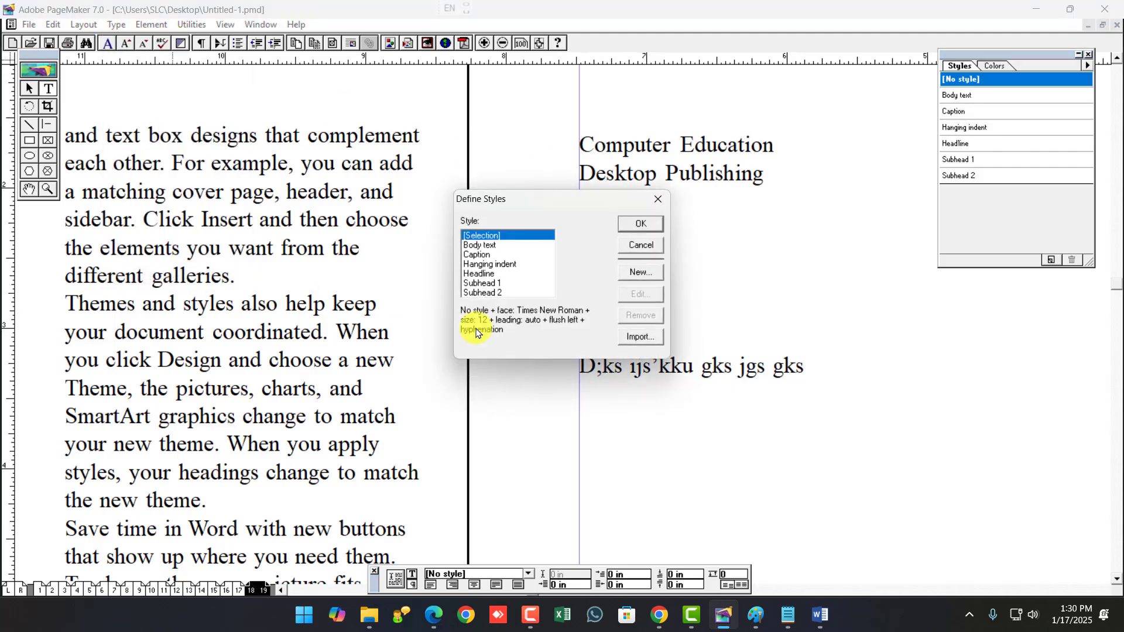
pyautogui.click(640, 273)
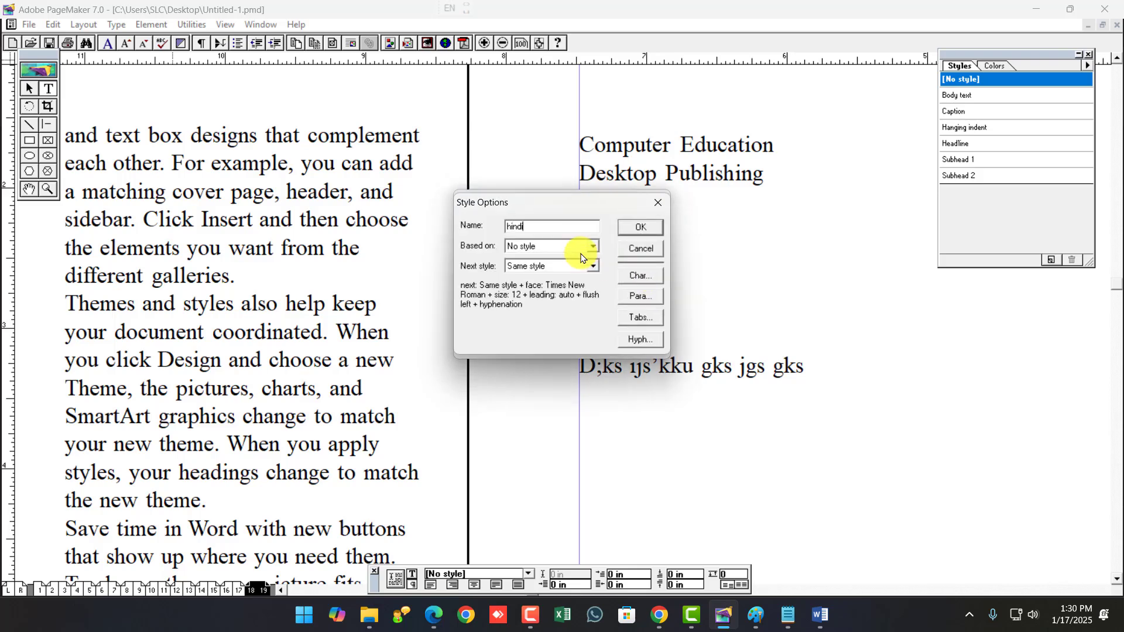
pyautogui.click(651, 279)
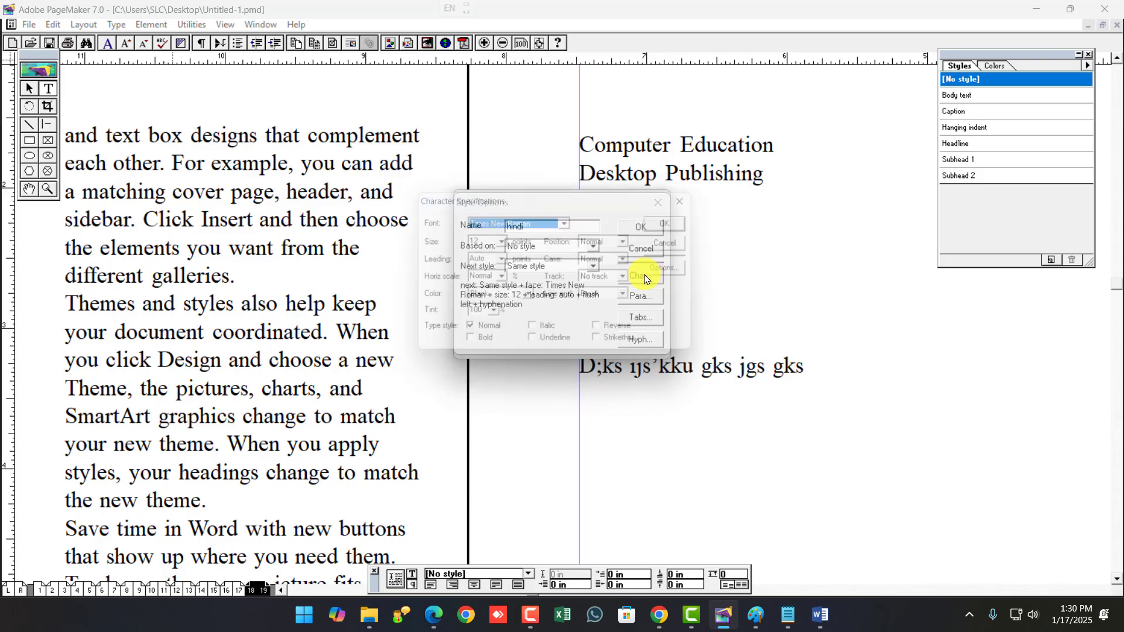
pyautogui.click(530, 223)
pyautogui.press('Down')
pyautogui.press('Down')
pyautogui.press('Down')
pyautogui.press('Down')
pyautogui.press('Down')
pyautogui.press('Down')
pyautogui.press('Down')
pyautogui.press('Down')
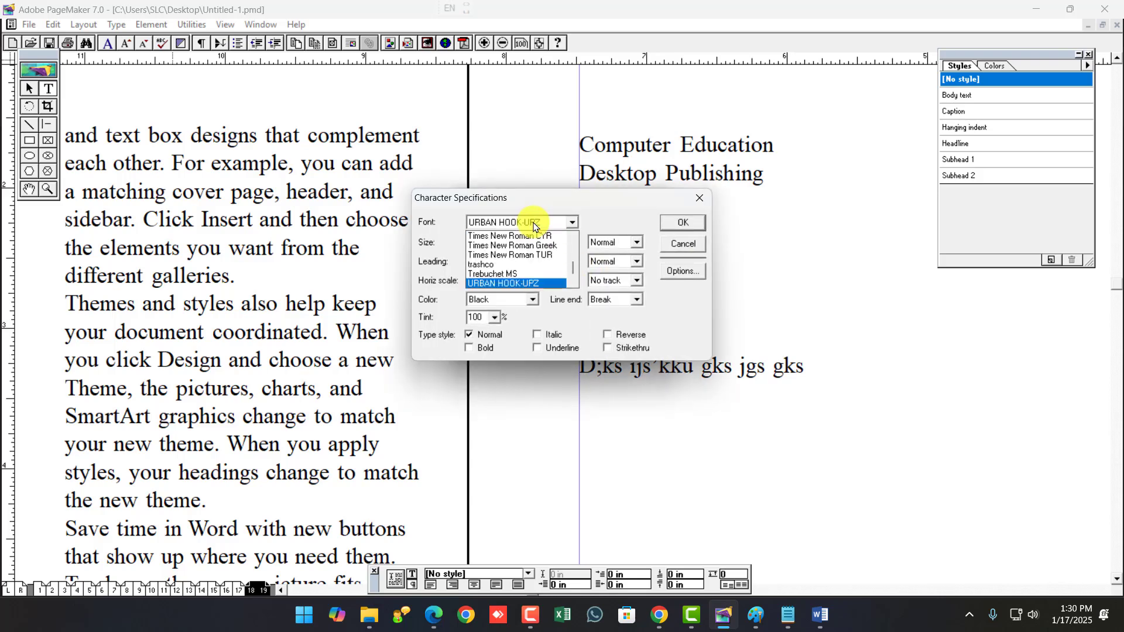
pyautogui.press('Down')
pyautogui.press('Down')
pyautogui.press('Down')
pyautogui.press('k')
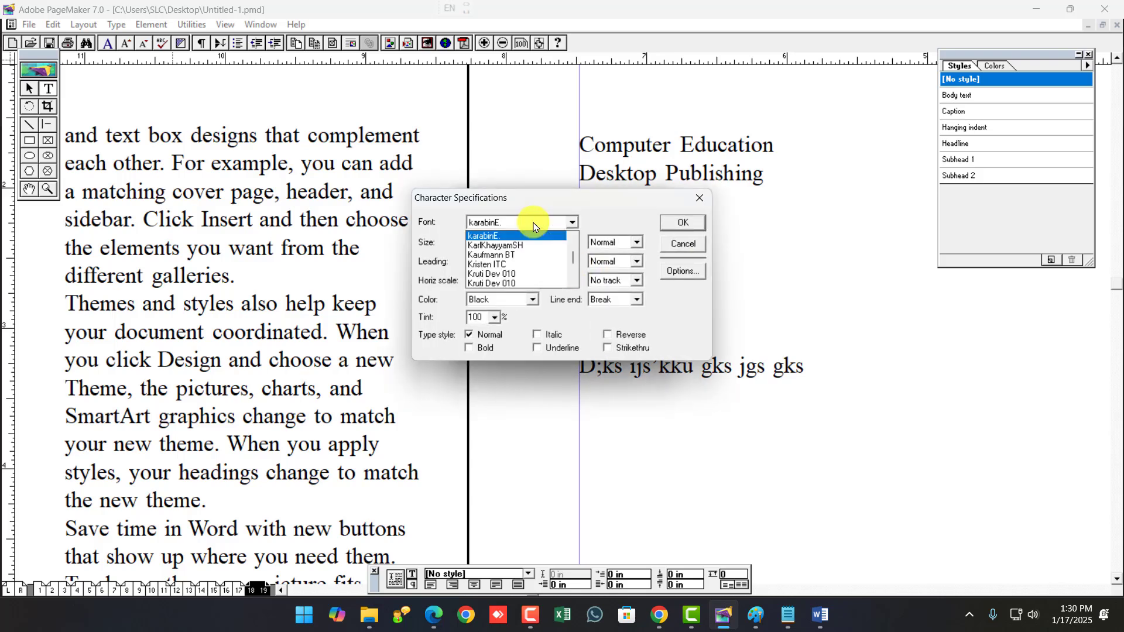
pyautogui.press('Down')
pyautogui.press('Down')
pyautogui.press('Down')
pyautogui.press('Down')
pyautogui.press('Down')
pyautogui.press('Down')
pyautogui.press('Down')
pyautogui.press('Down')
pyautogui.press('Down')
pyautogui.press('Down')
pyautogui.press('Down')
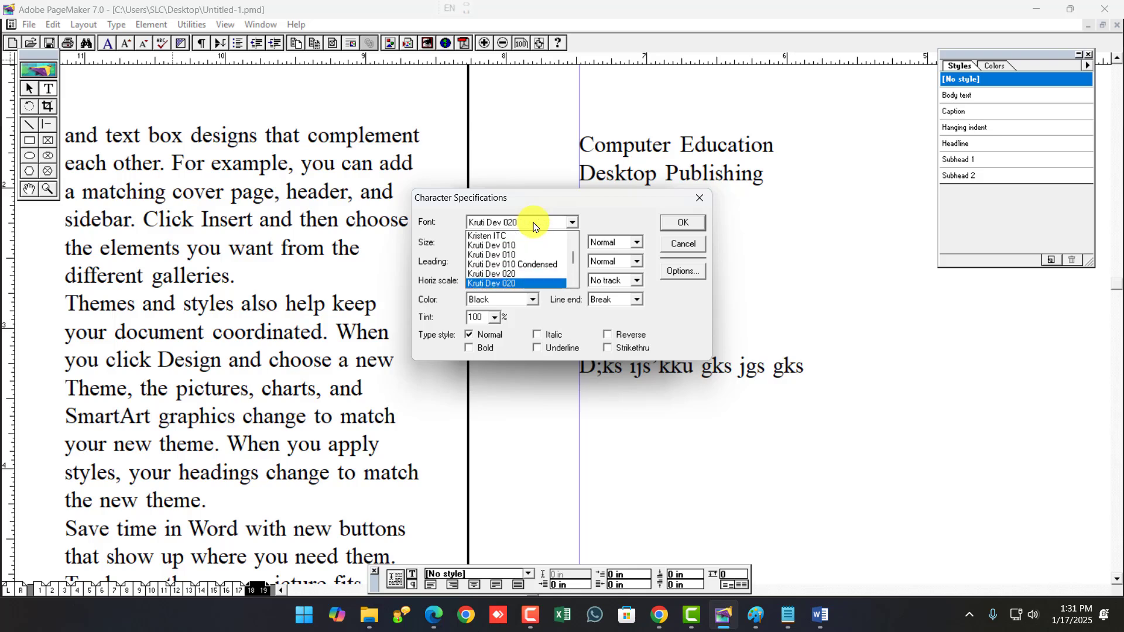
pyautogui.press('Down')
pyautogui.click(523, 284)
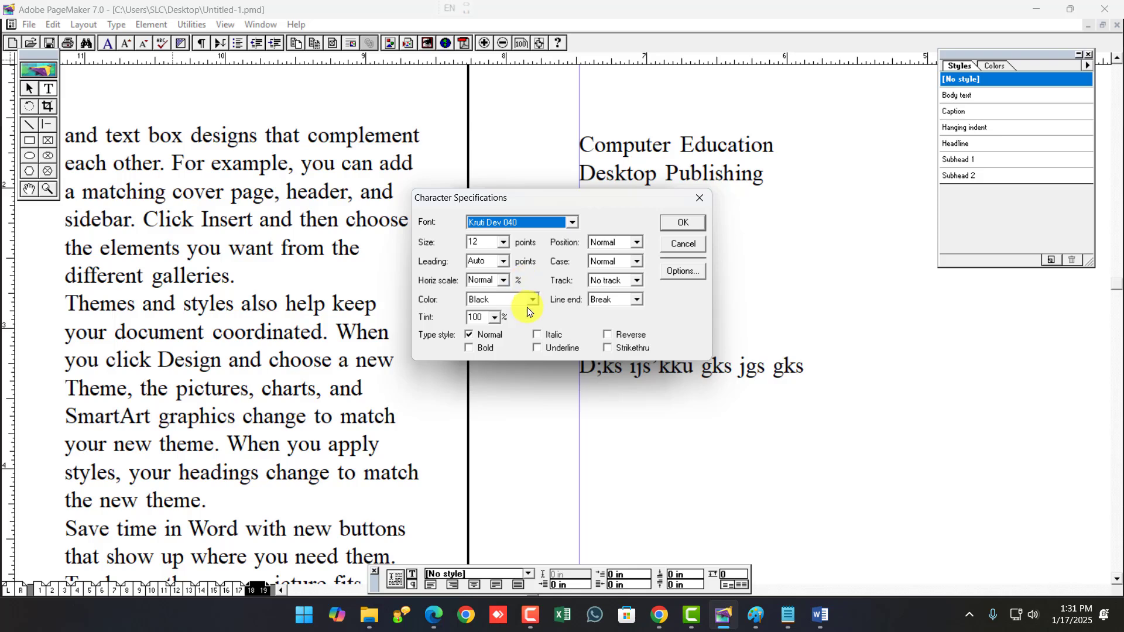
# Set the hindi style's characters to 36 points, Magenta and bold.
pyautogui.click(504, 242)
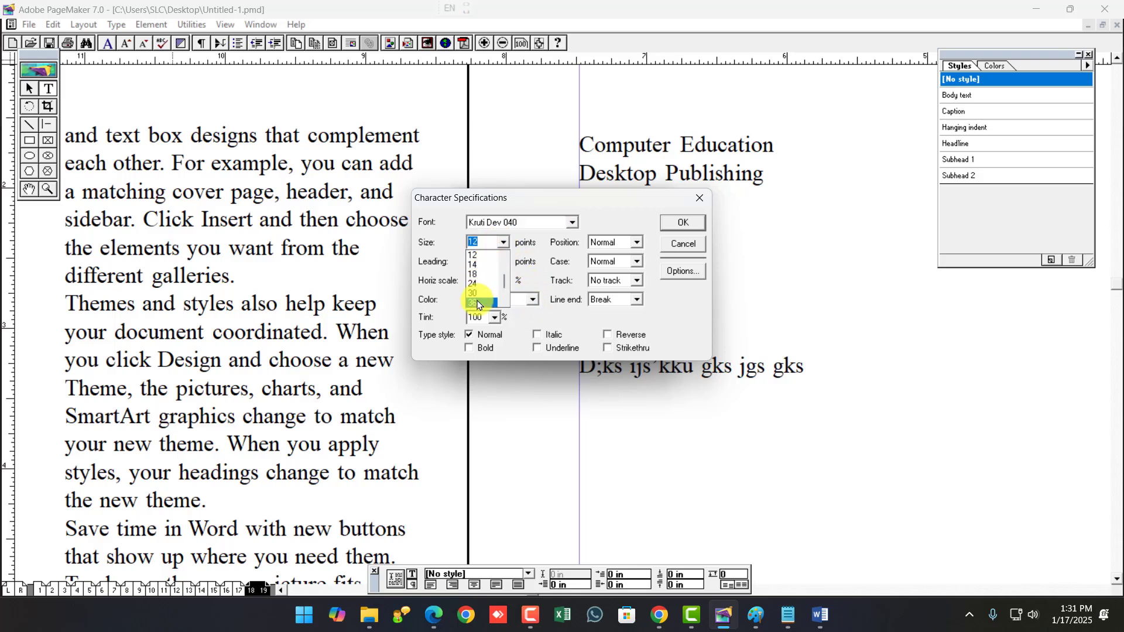
pyautogui.click(477, 303)
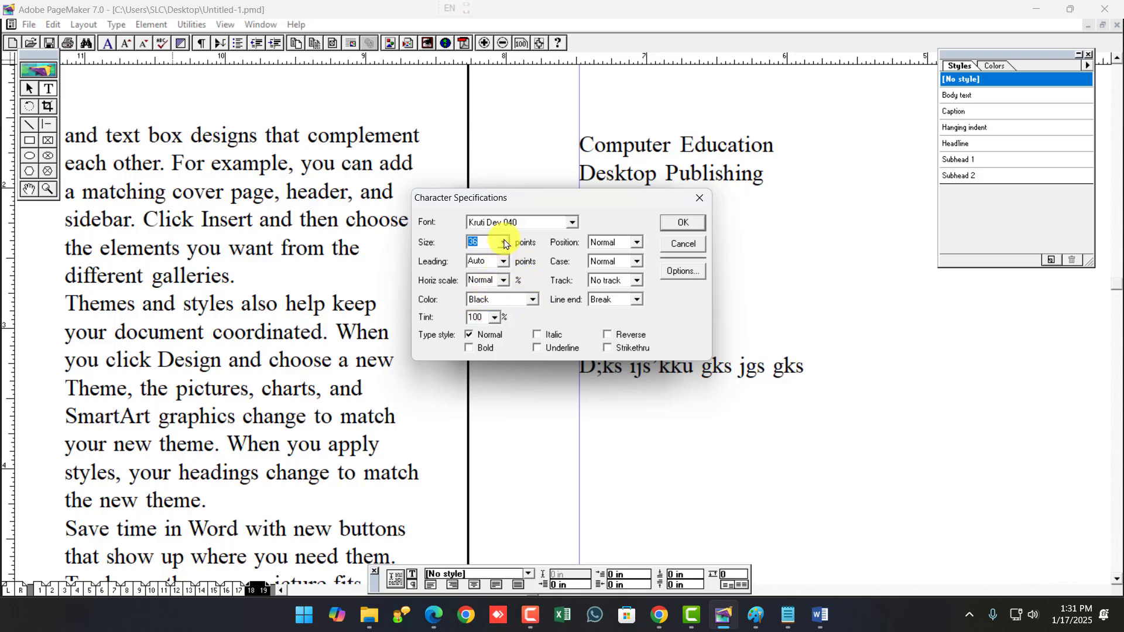
pyautogui.click(505, 299)
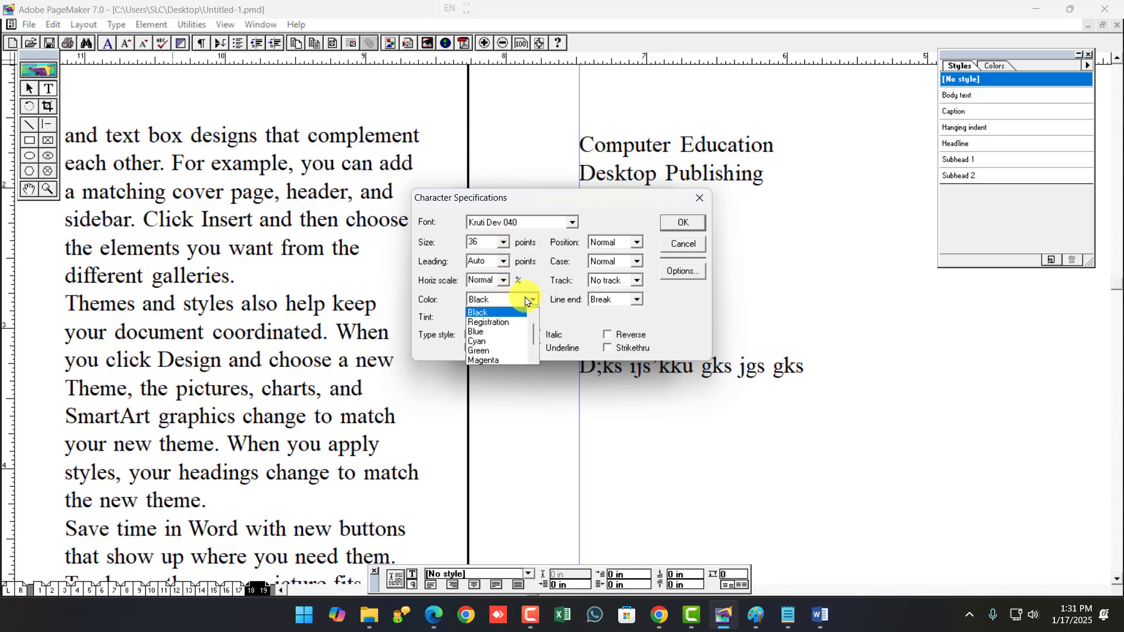
pyautogui.click(491, 361)
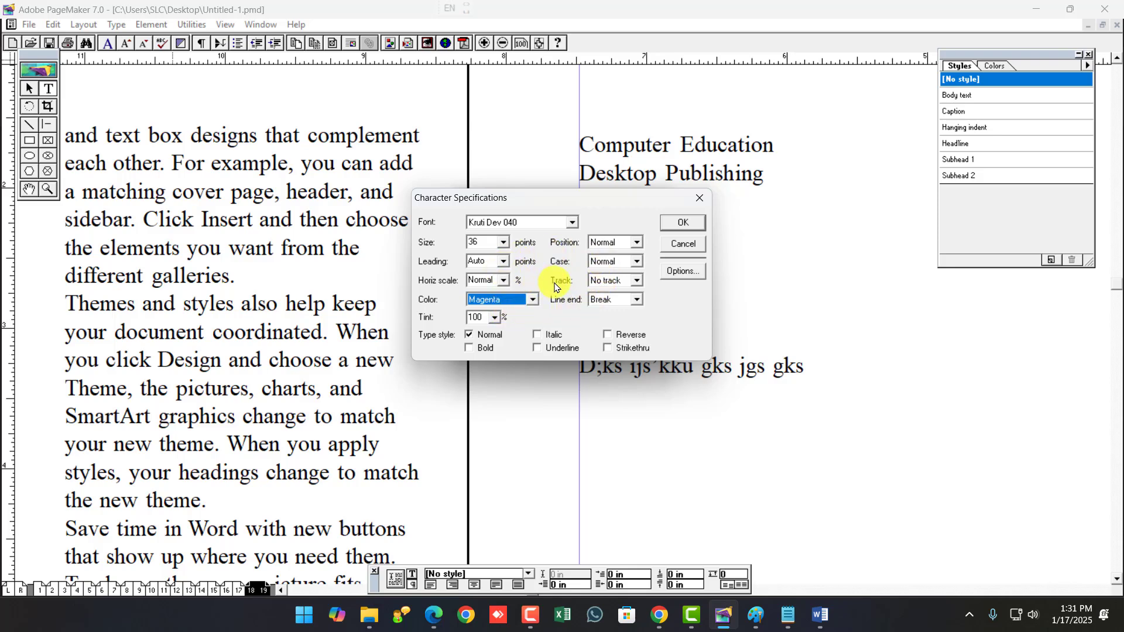
pyautogui.click(483, 347)
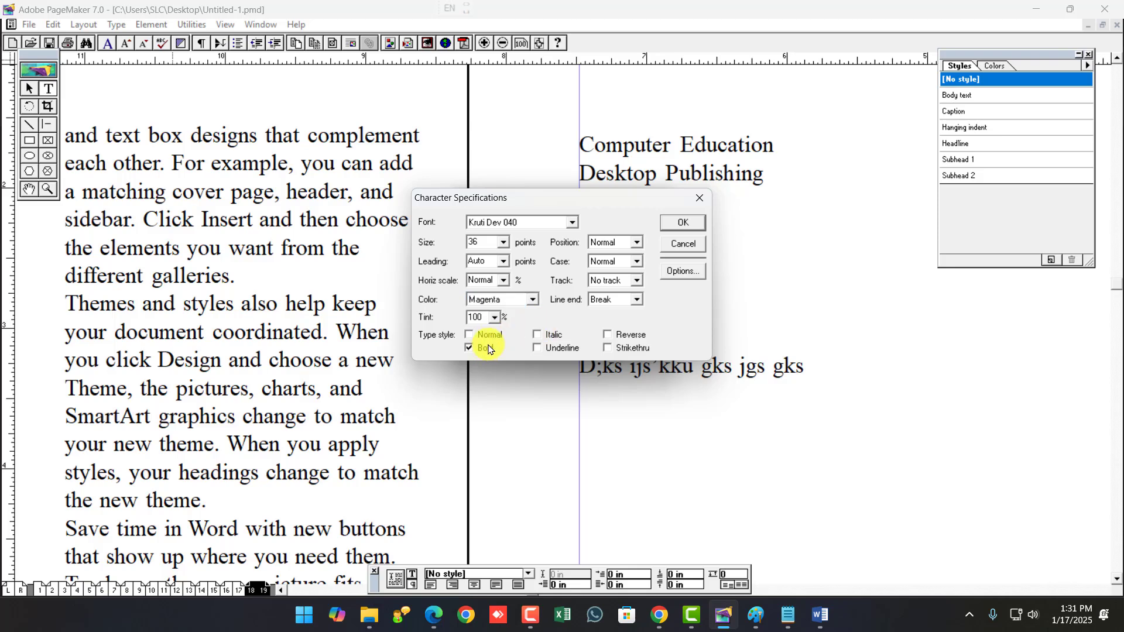
pyautogui.click(679, 230)
# Set the hindi style's paragraph alignment to Center and save the style definition.
pyautogui.click(657, 295)
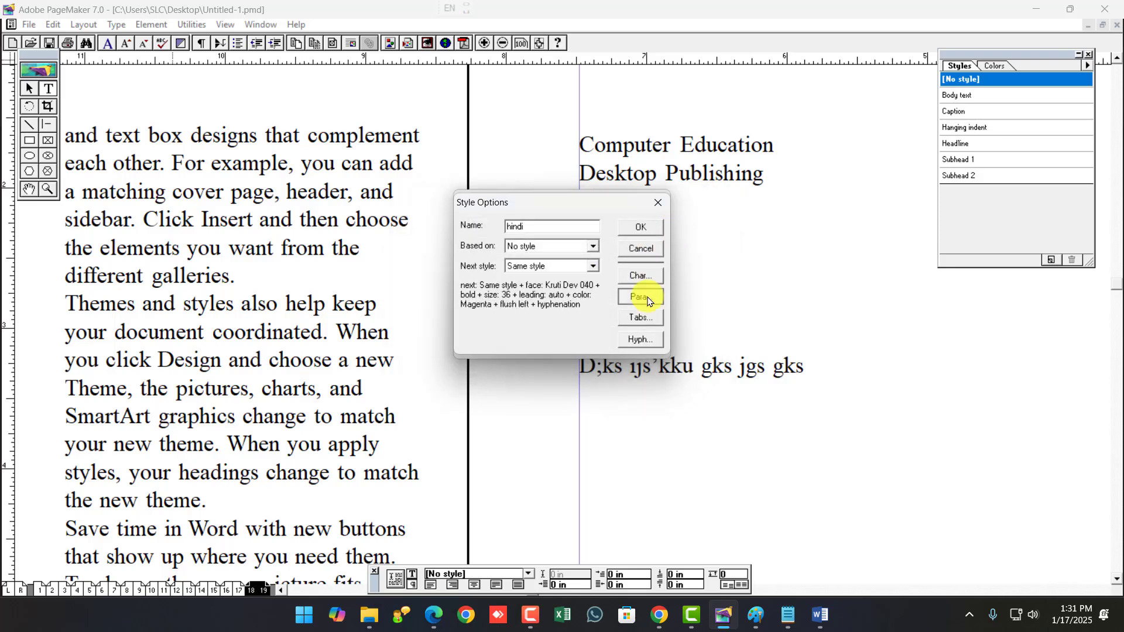
pyautogui.click(529, 292)
pyautogui.click(481, 315)
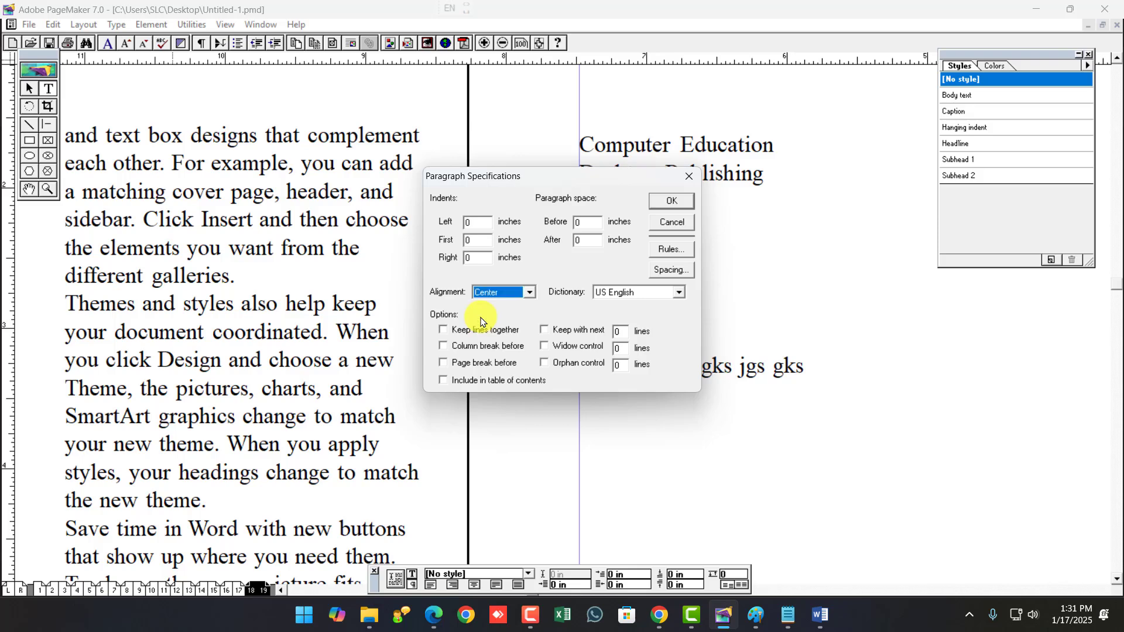
pyautogui.click(671, 202)
pyautogui.click(640, 227)
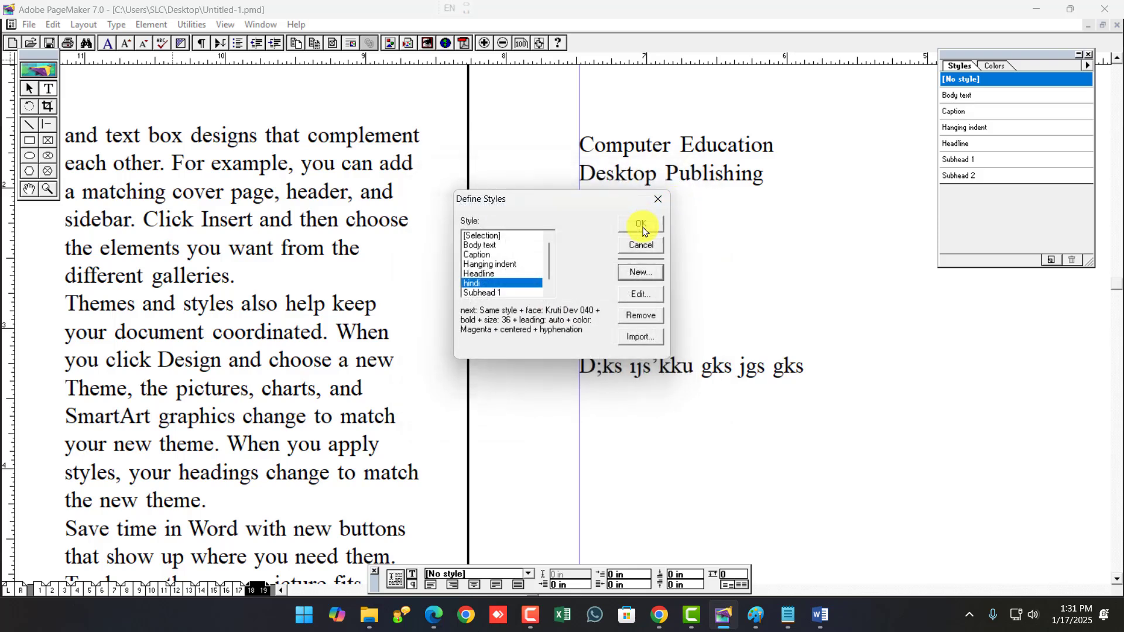
pyautogui.click(641, 224)
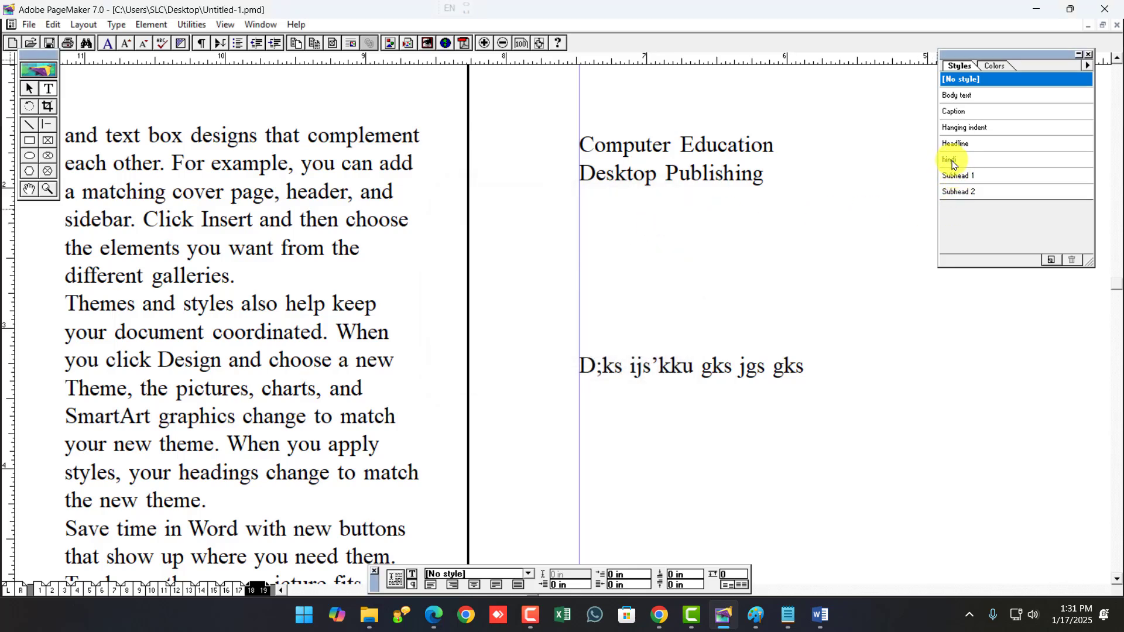
# Apply the hindi style to the "D;ks ijs'kku gks jgs gks" line.
pyautogui.click(592, 365)
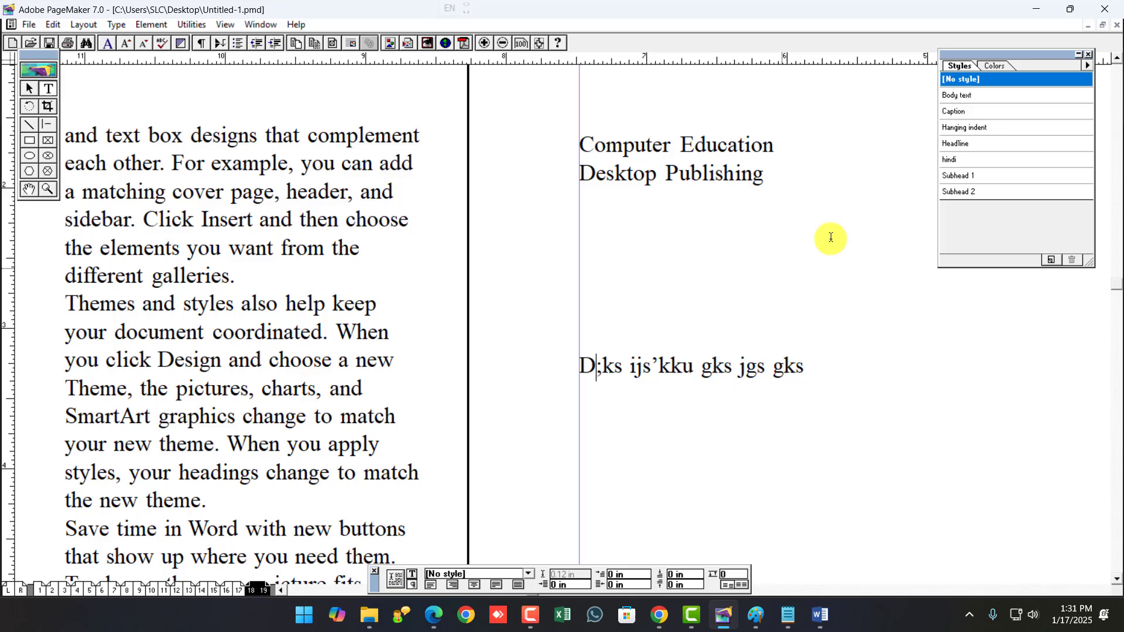
pyautogui.click(955, 161)
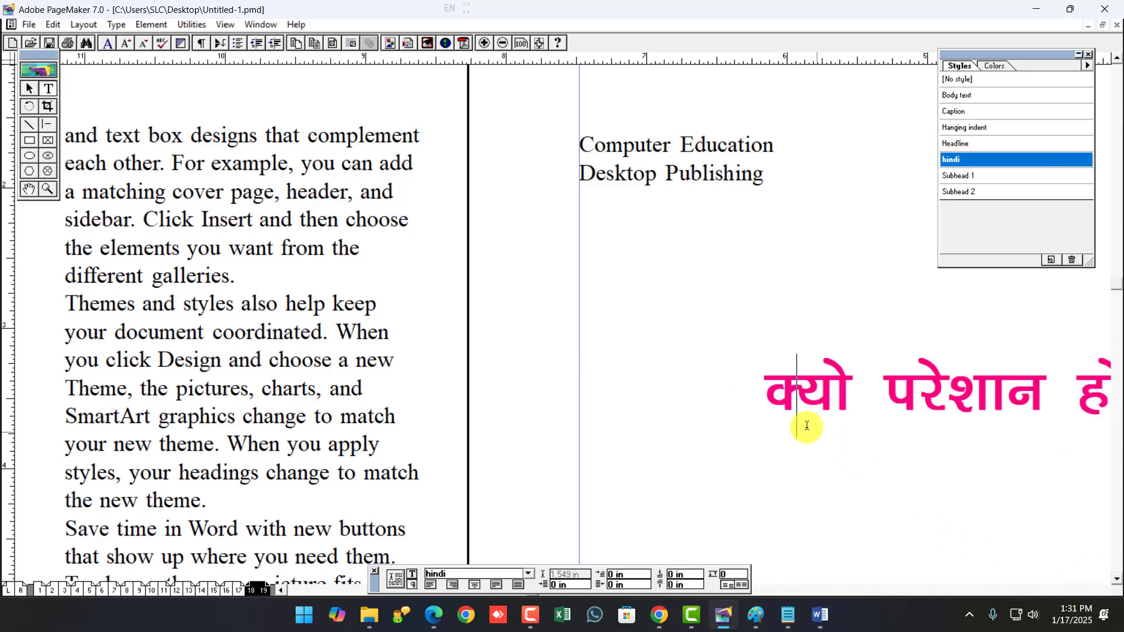
# Add a new line reading "Computer Education" below the magenta Hindi line, keeping the hindi style.
pyautogui.keyDown('ctrl'); pyautogui.keyDown('alt'); pyautogui.click(647, 400); pyautogui.keyUp('alt'); pyautogui.keyUp('ctrl')
pyautogui.keyDown('ctrl'); pyautogui.keyDown('alt'); pyautogui.click(647, 399); pyautogui.keyUp('alt'); pyautogui.keyUp('ctrl')
pyautogui.keyDown('ctrl'); pyautogui.click(772, 301); pyautogui.keyUp('ctrl')
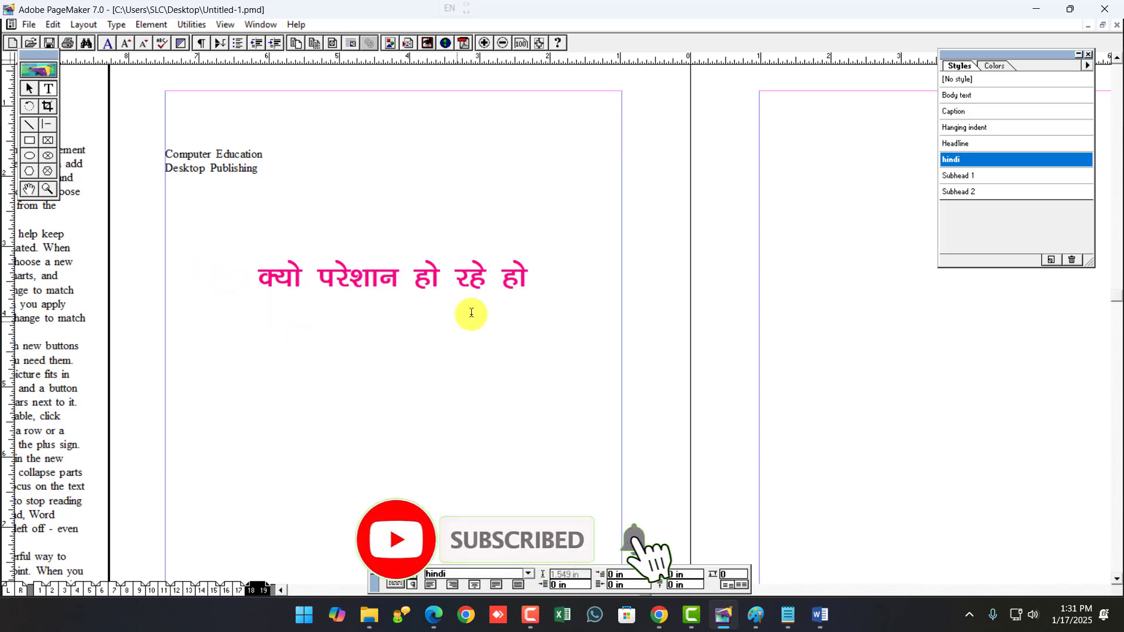
pyautogui.press('Return')
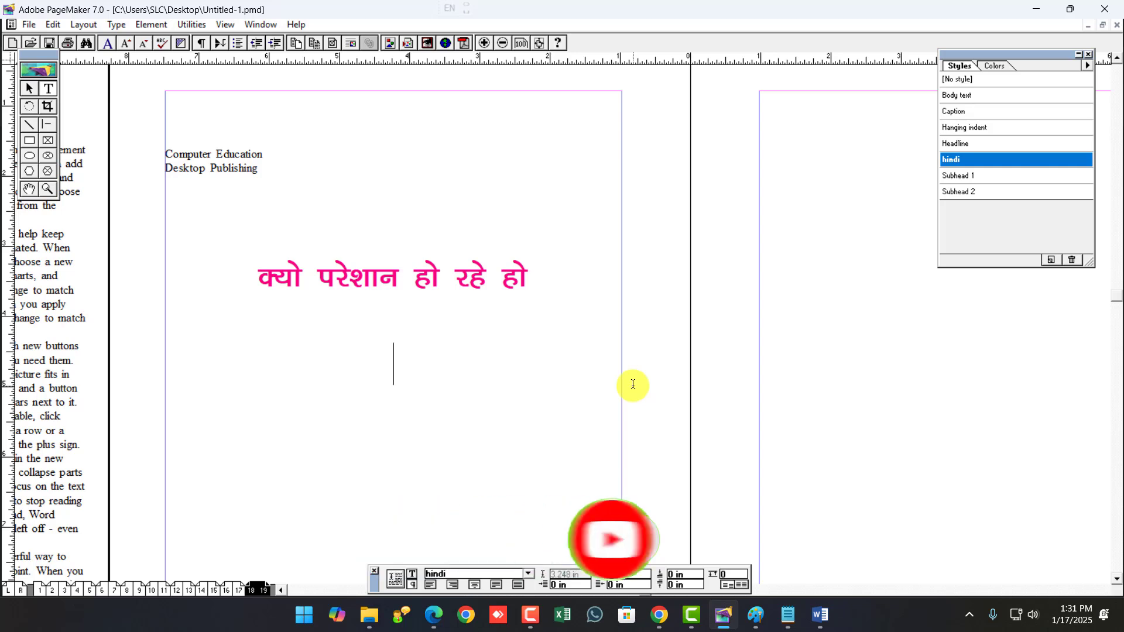
pyautogui.write('Computer')
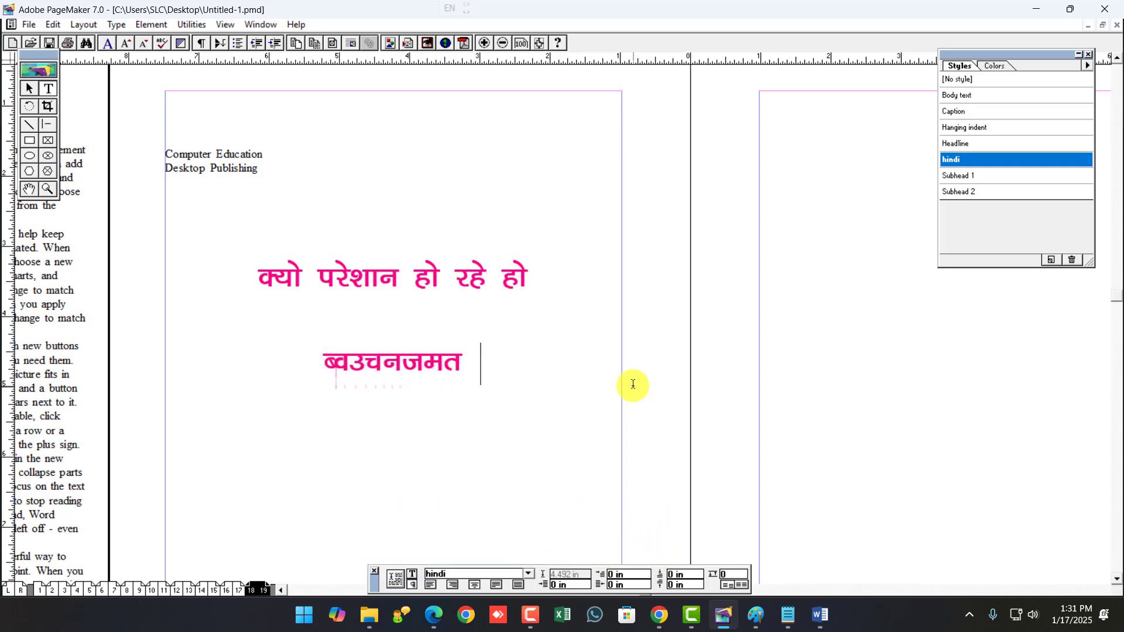
pyautogui.write(' Education')
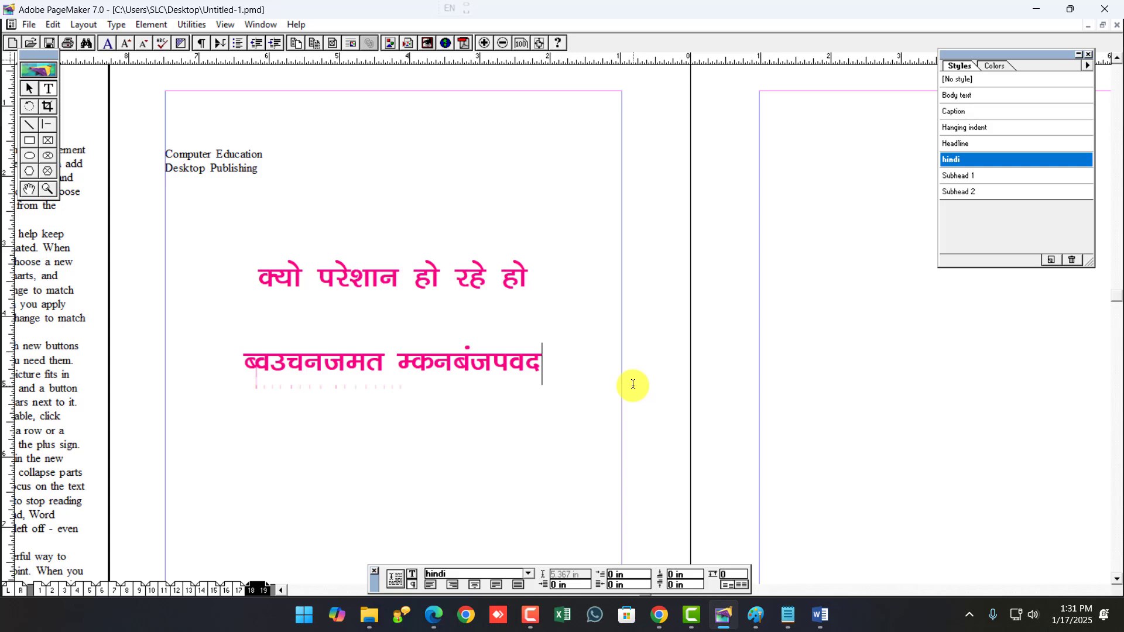
pyautogui.hotkey('ctrl', 'shift', 'Left')
pyautogui.hotkey('ctrl', 'shift', 'Left')
pyautogui.hotkey('ctrl', 'shift', 'Left')
pyautogui.hotkey('ctrl', 'shift', 'Right')
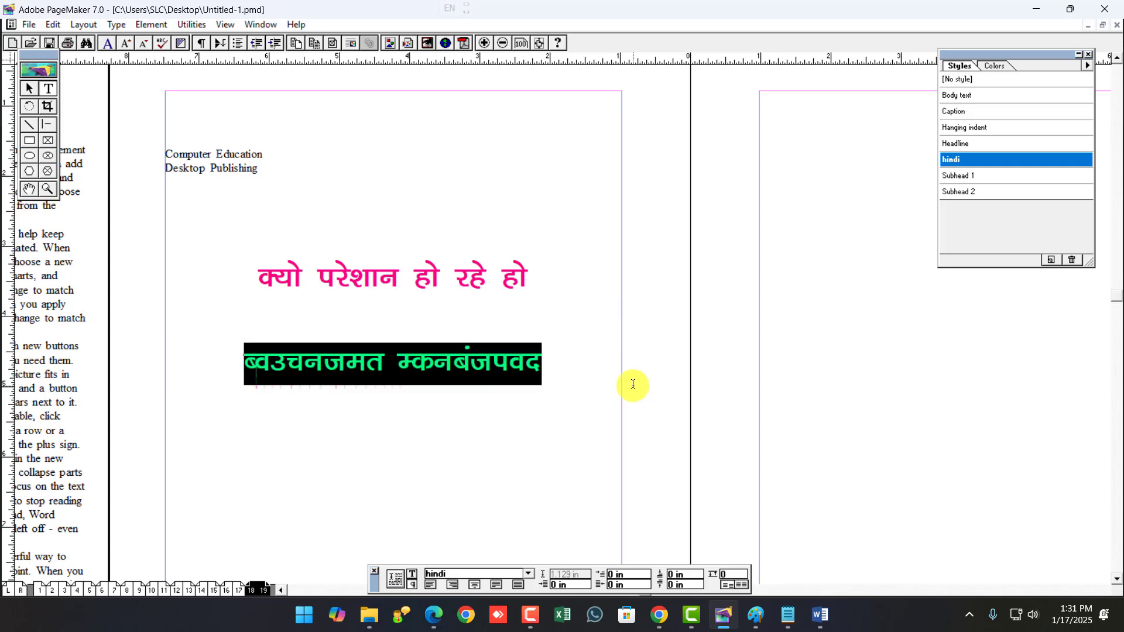
pyautogui.click(493, 360)
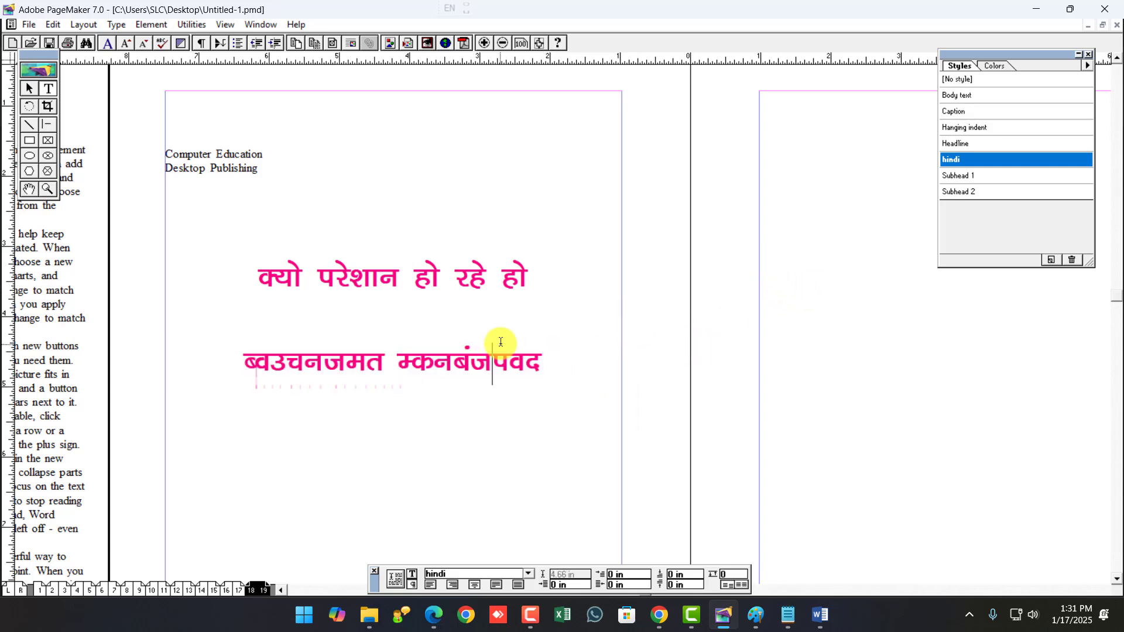
pyautogui.click(244, 363)
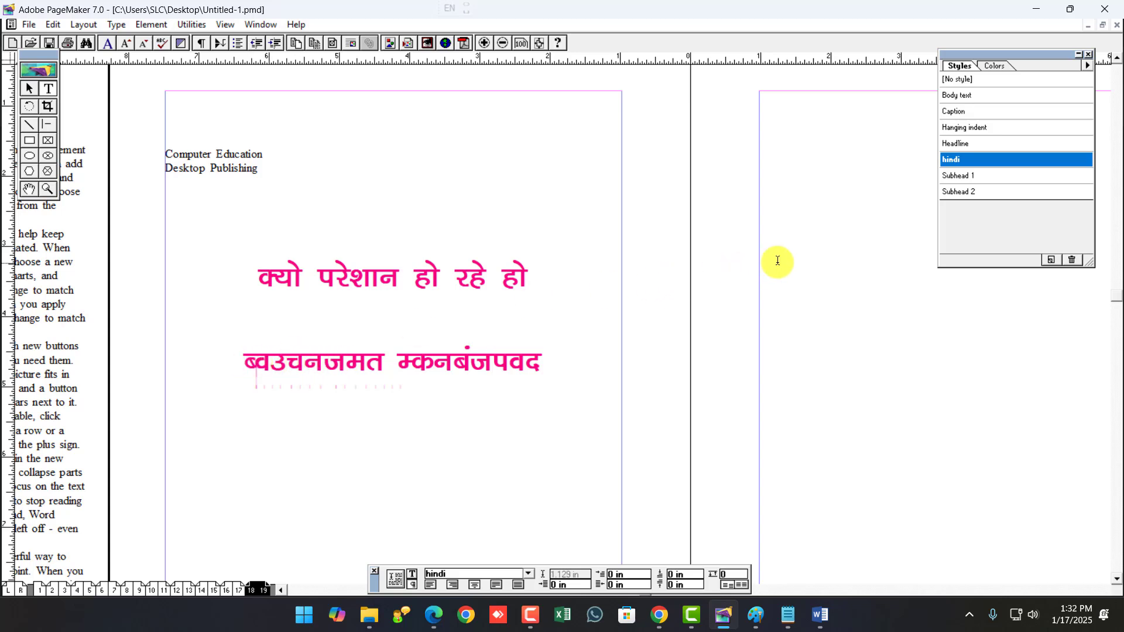
# Define a new style named "English" with Times New Roman characters at 30 points, Green and bold.
pyautogui.click(223, 119)
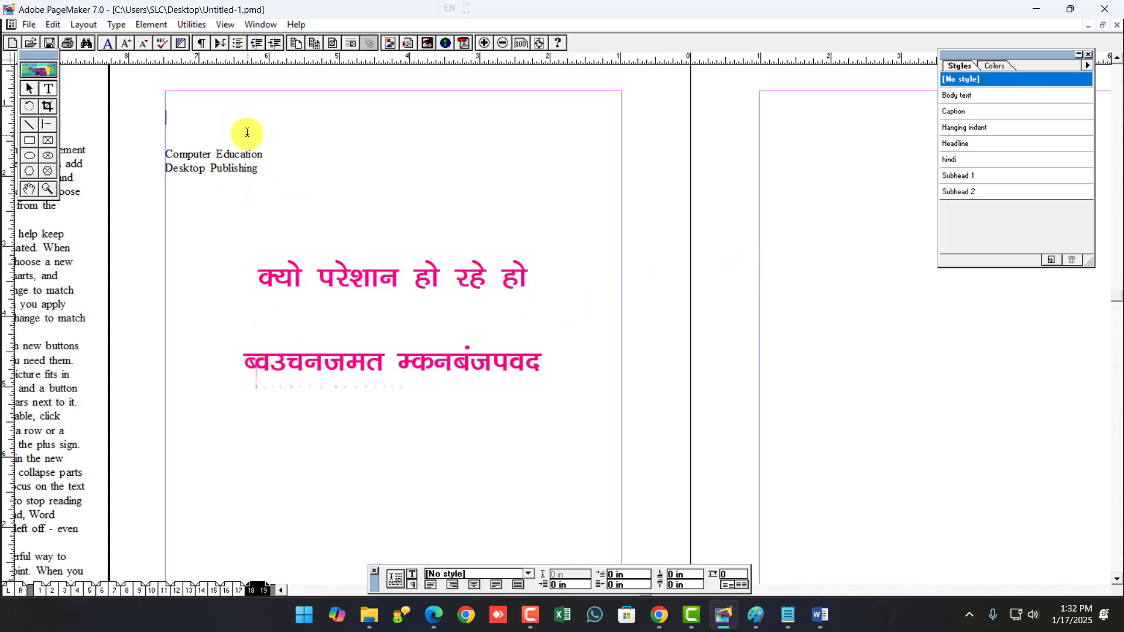
pyautogui.click(116, 25)
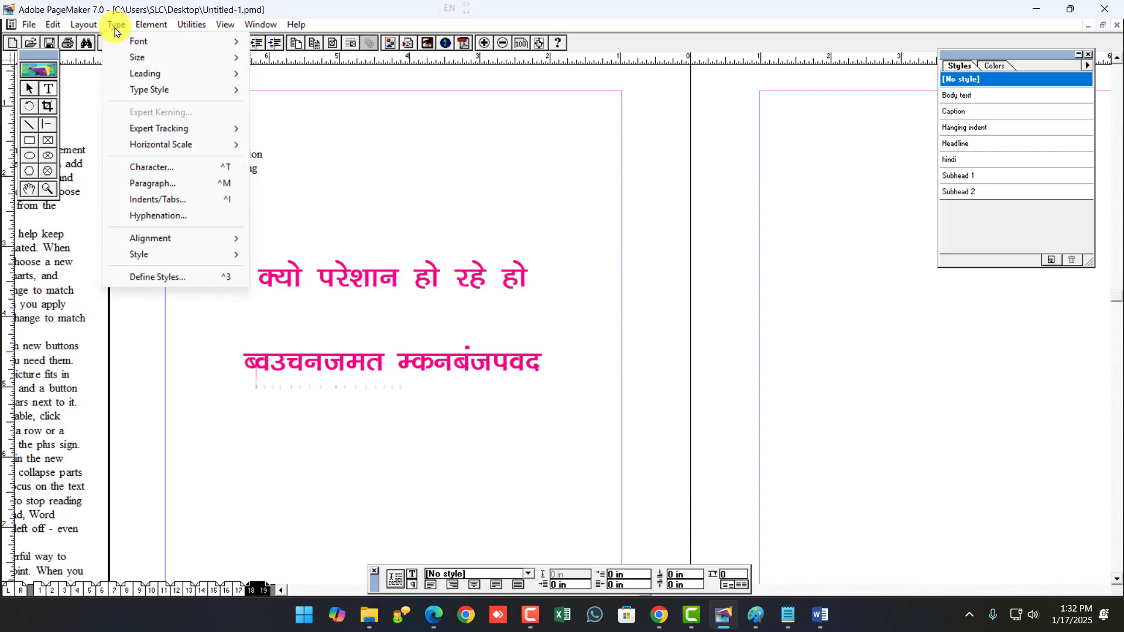
pyautogui.click(158, 277)
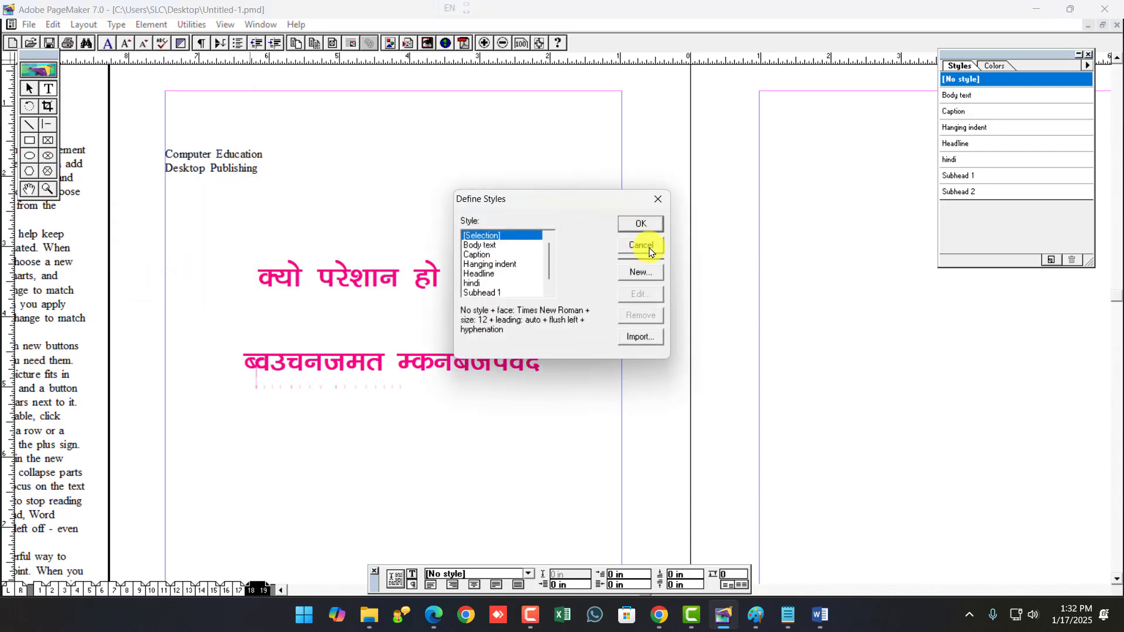
pyautogui.click(644, 272)
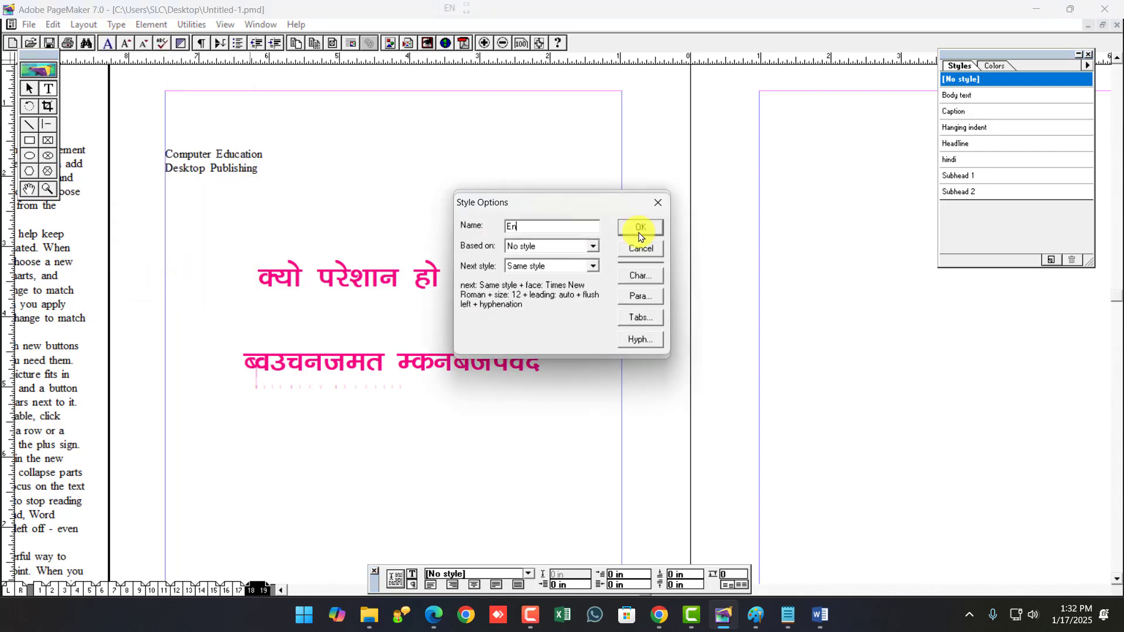
pyautogui.click(640, 275)
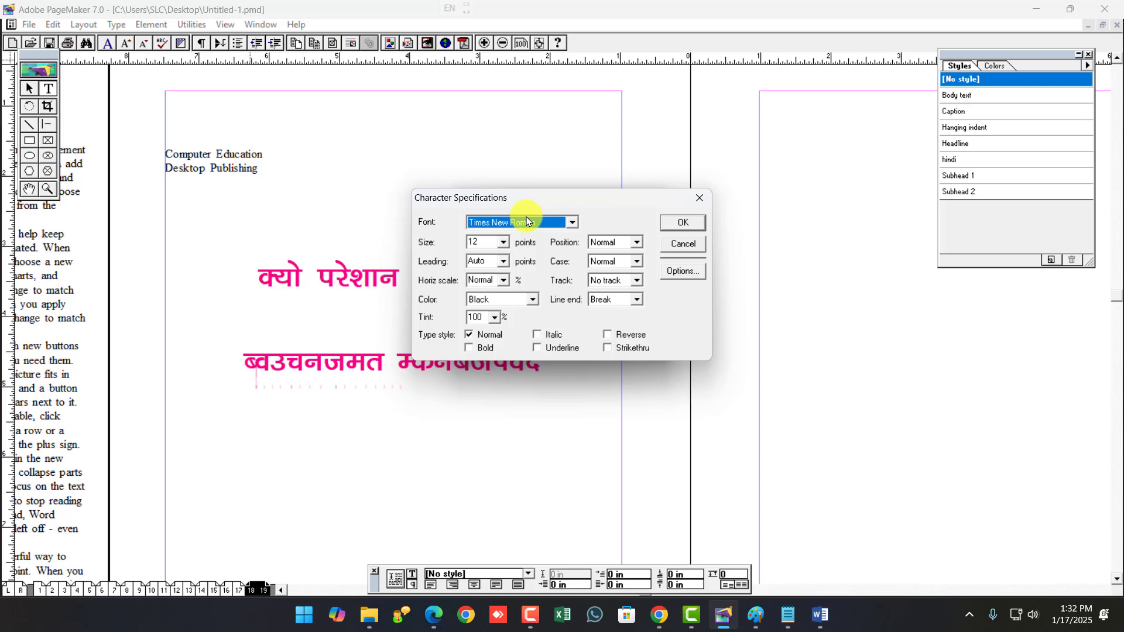
pyautogui.click(503, 242)
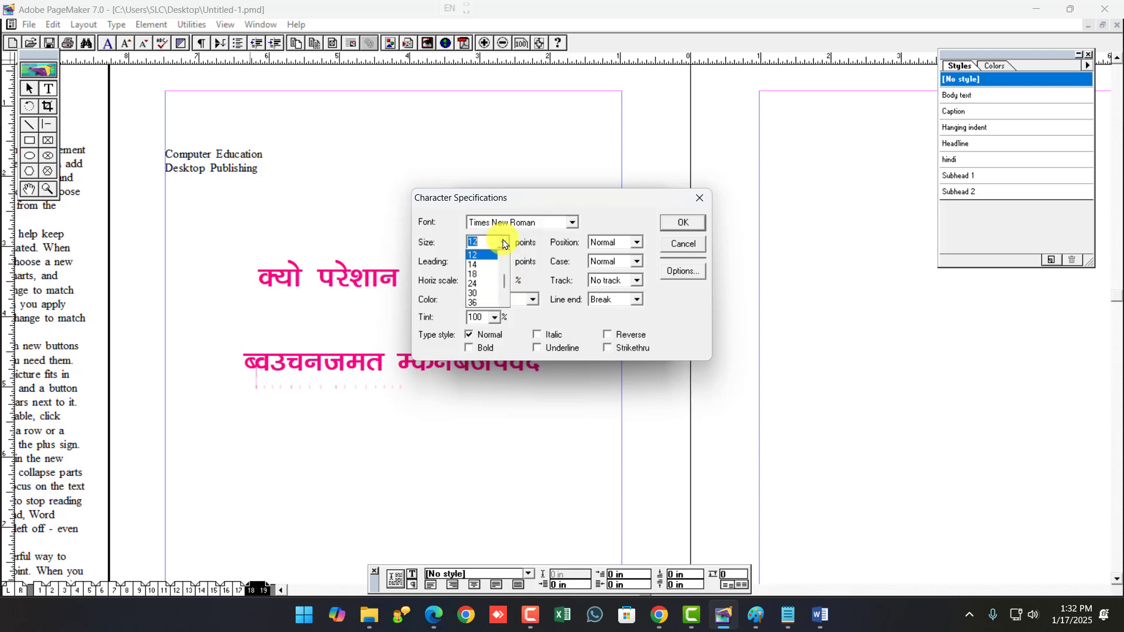
pyautogui.click(481, 294)
pyautogui.click(532, 299)
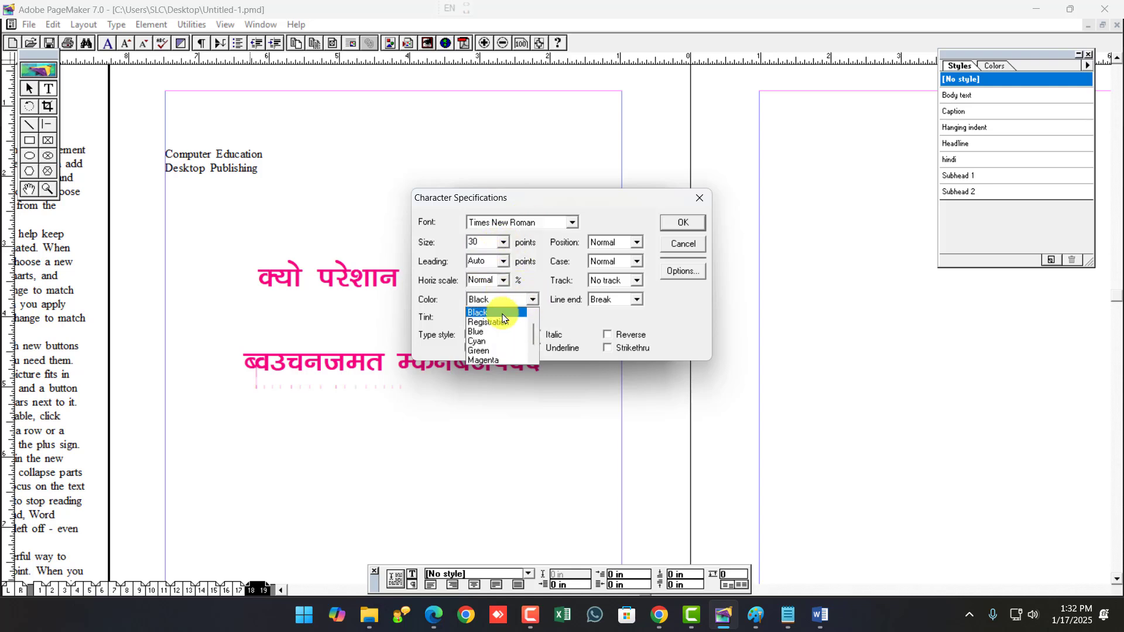
pyautogui.click(490, 351)
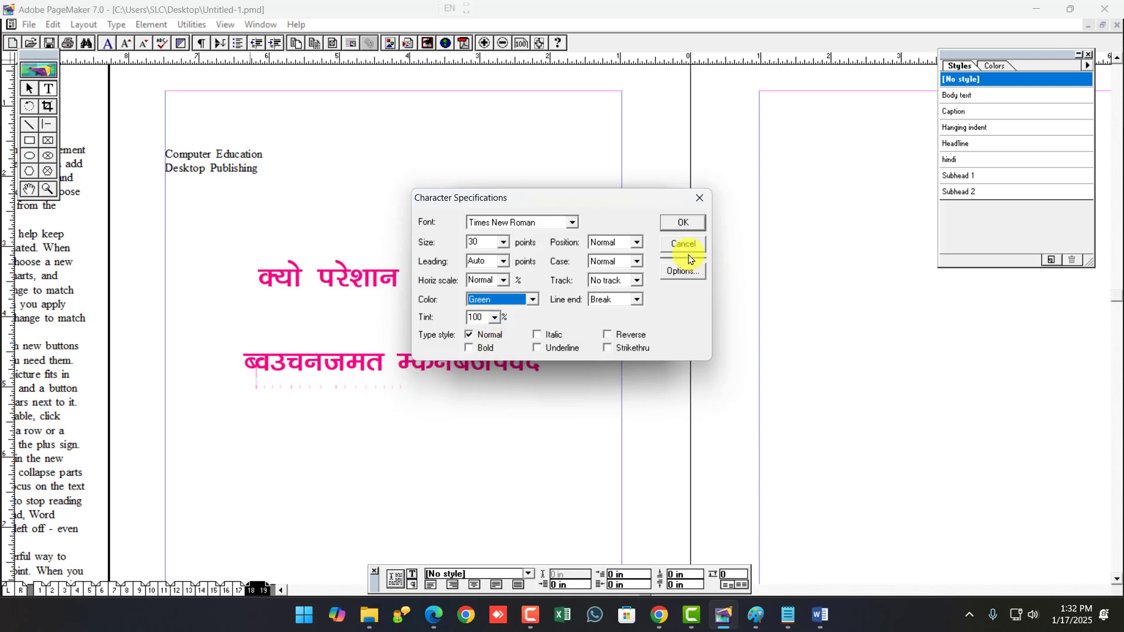
pyautogui.click(486, 348)
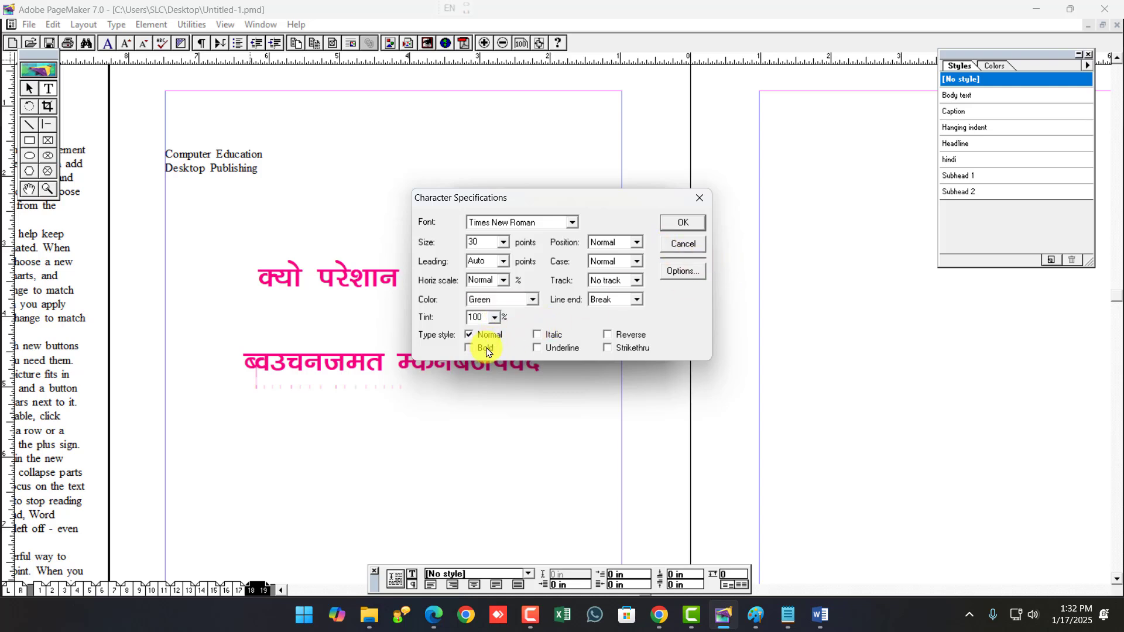
pyautogui.click(683, 224)
# Set the English style's paragraph alignment to Right and save the style definition.
pyautogui.click(644, 297)
pyautogui.click(525, 294)
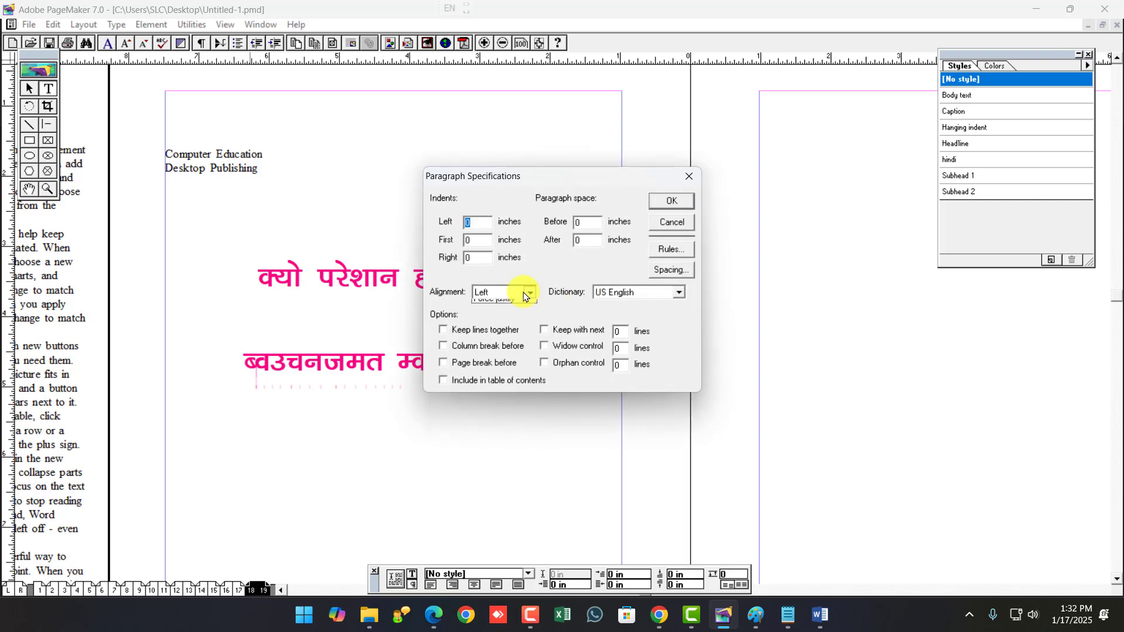
pyautogui.click(495, 321)
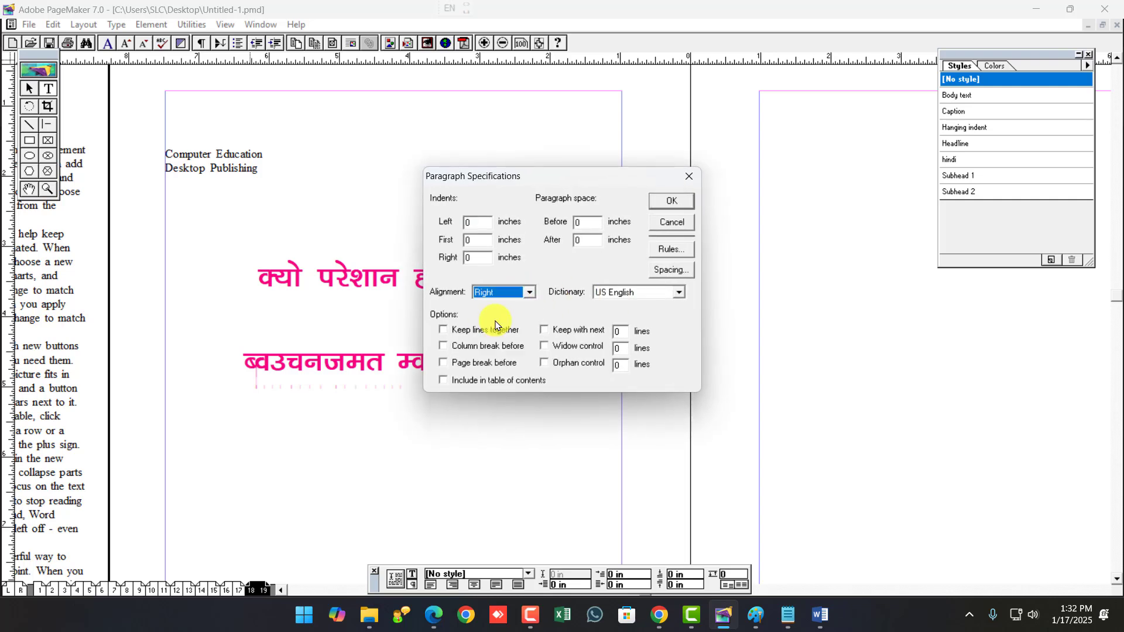
pyautogui.click(674, 200)
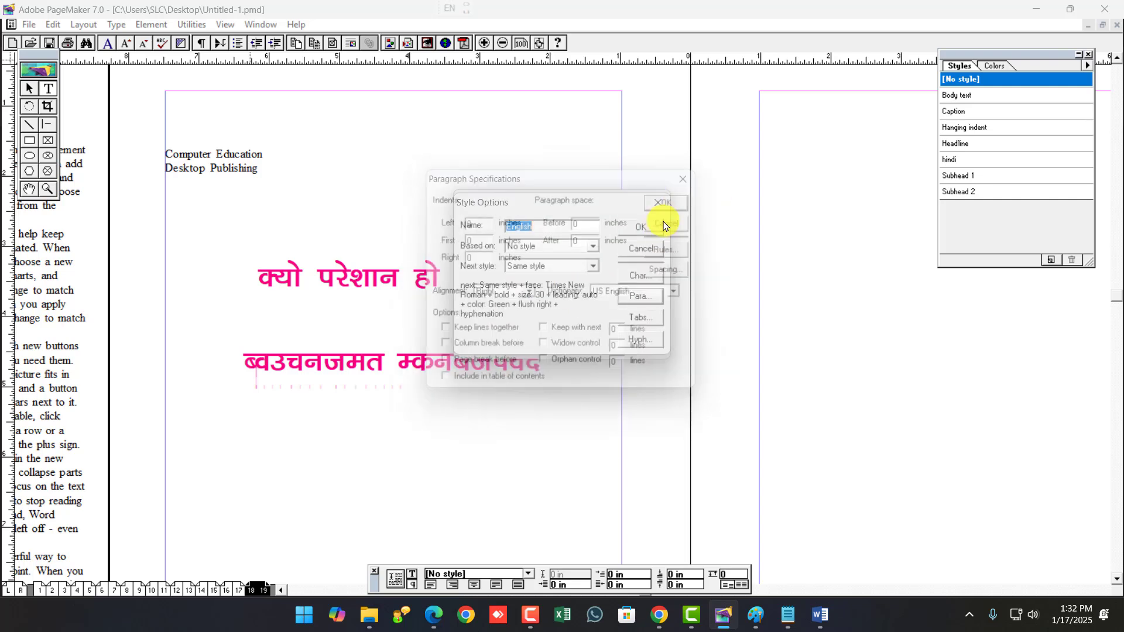
pyautogui.click(647, 233)
pyautogui.click(644, 226)
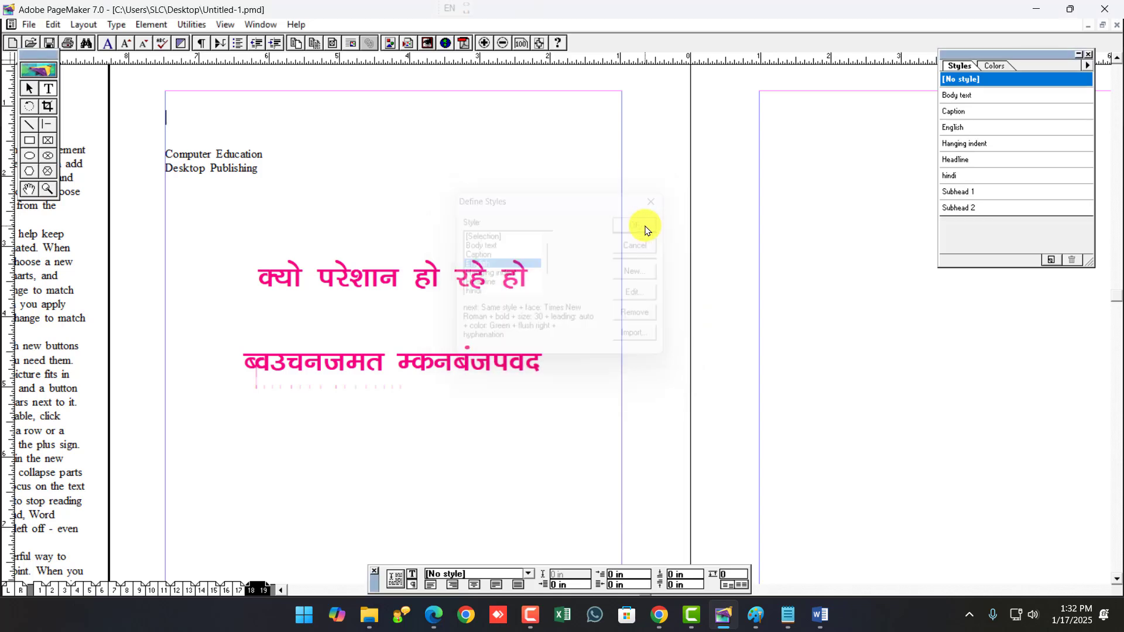
# Apply the English style to the line below the Hindi heading.
pyautogui.click(482, 363)
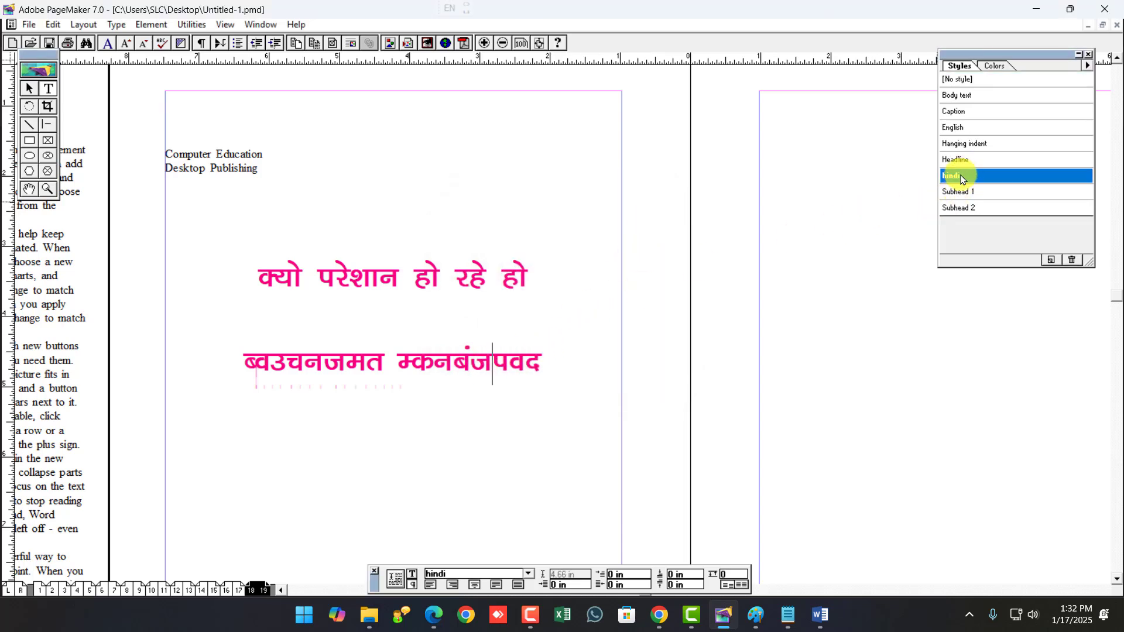
pyautogui.click(959, 127)
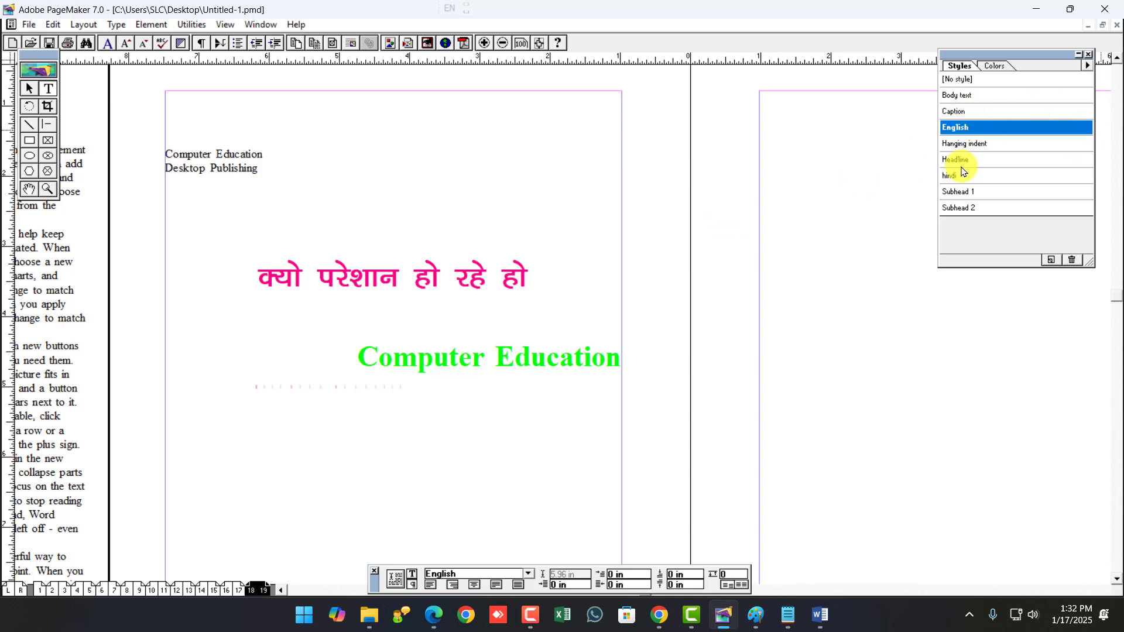
# Create a new RGB spot color named "mycolor" with red 187, green 17 and blue 102.
pyautogui.click(994, 66)
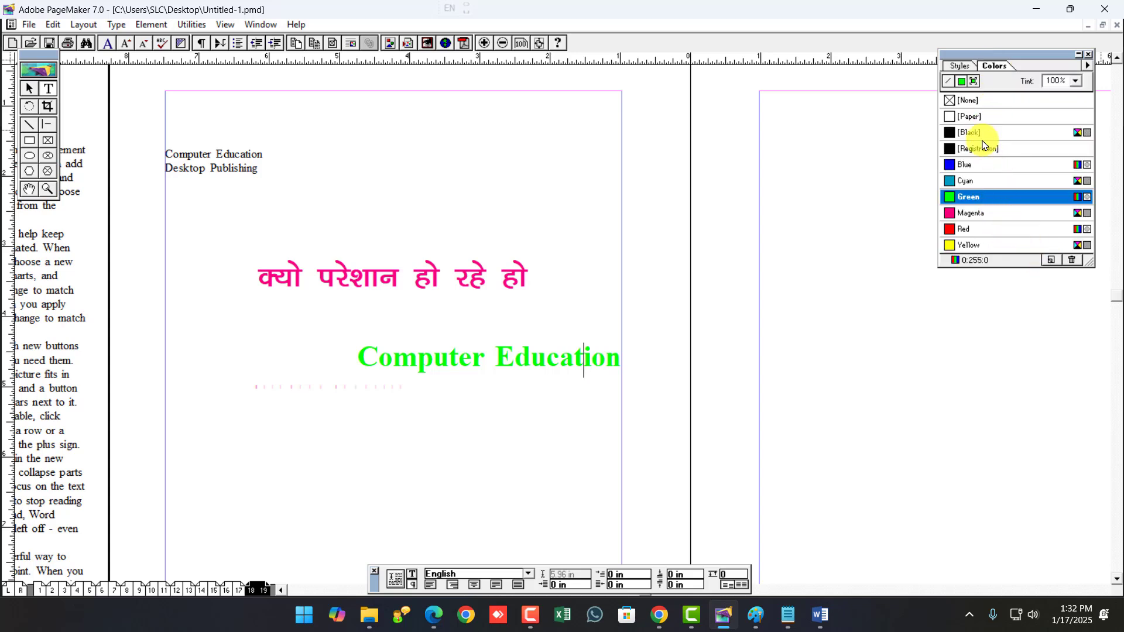
pyautogui.click(1048, 260)
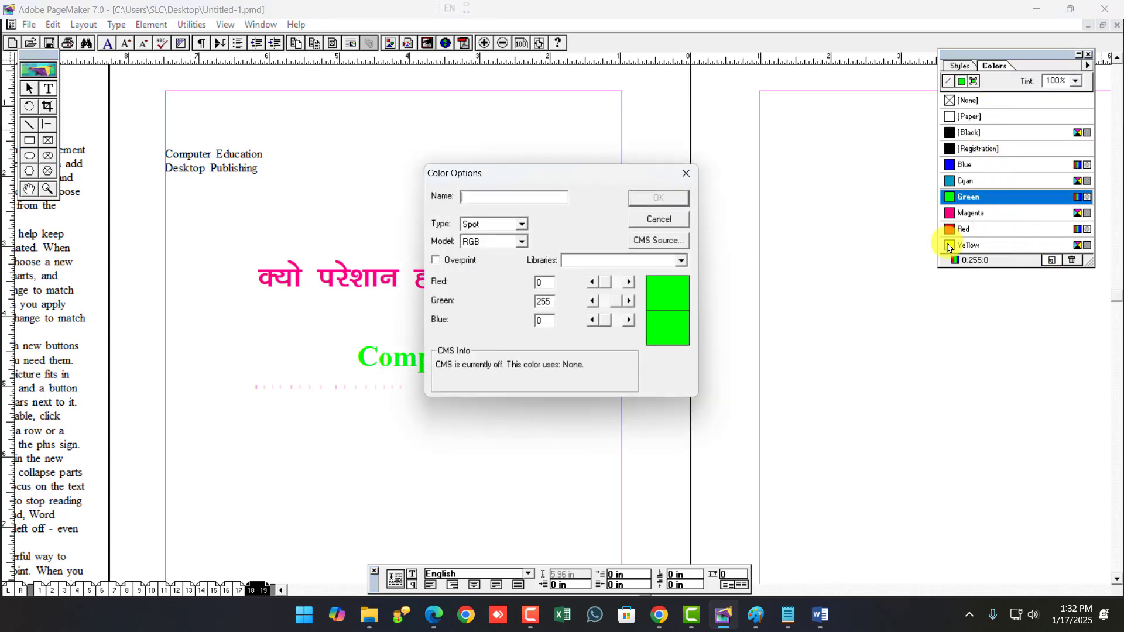
pyautogui.moveTo(616, 281); pyautogui.dragTo(610, 321)
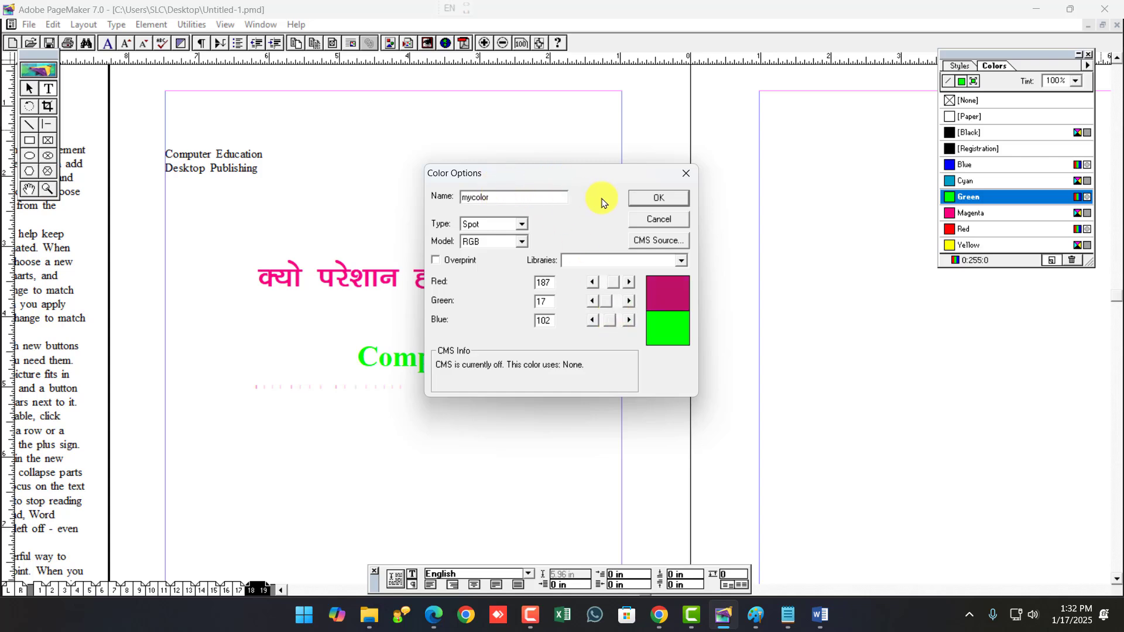
pyautogui.click(646, 201)
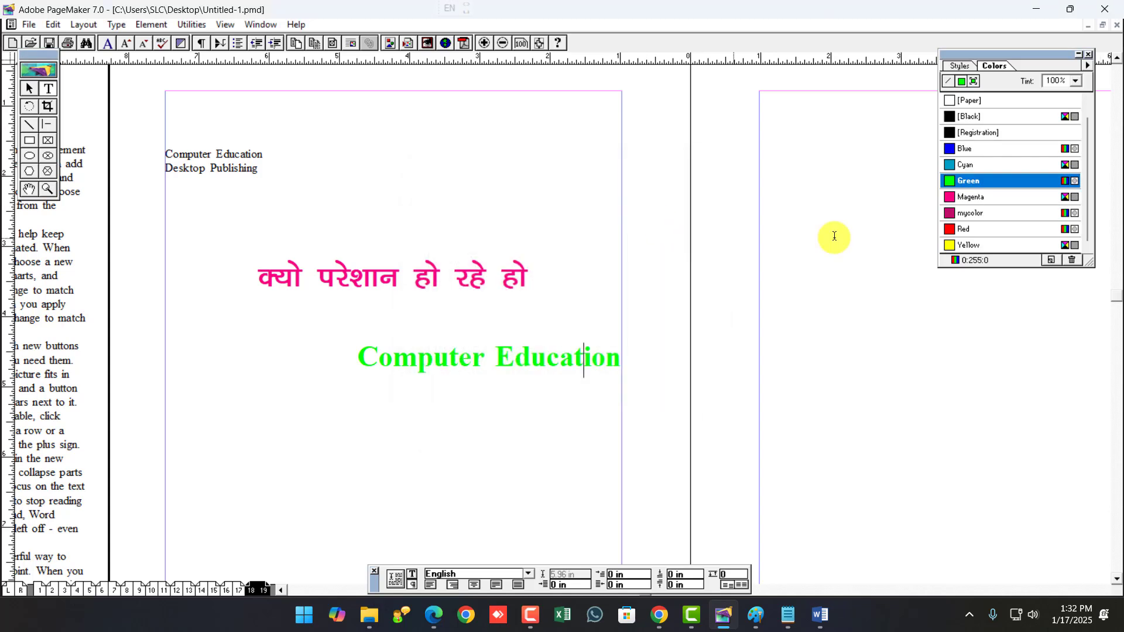
# Apply mycolor to the whole large "Computer Education" line.
pyautogui.click(972, 214)
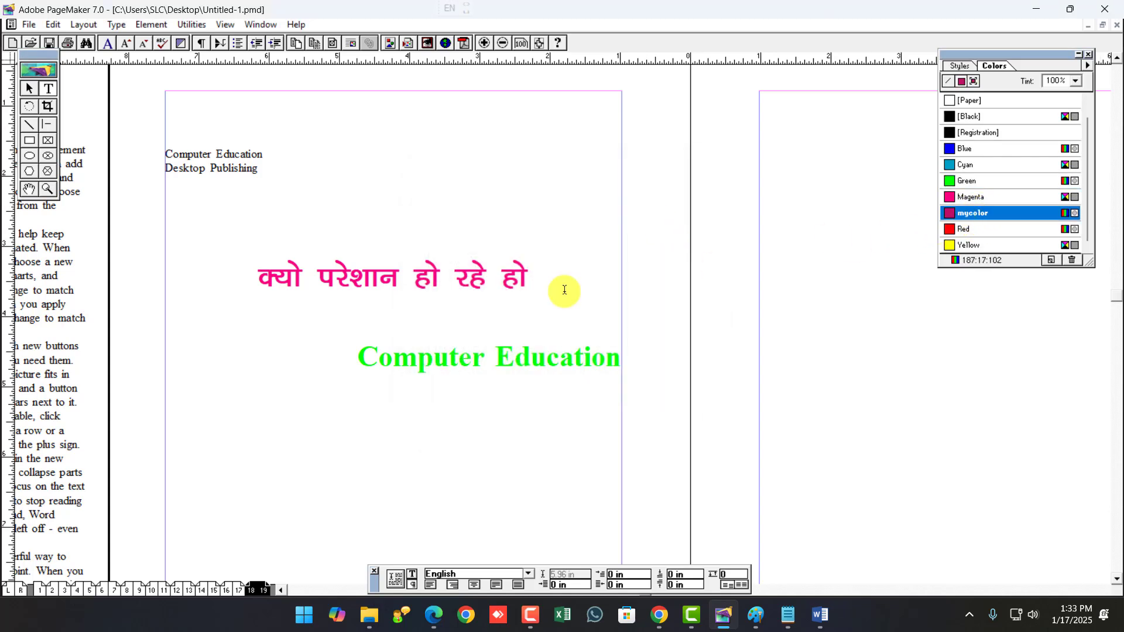
pyautogui.tripleClick(505, 352)
pyautogui.click(972, 213)
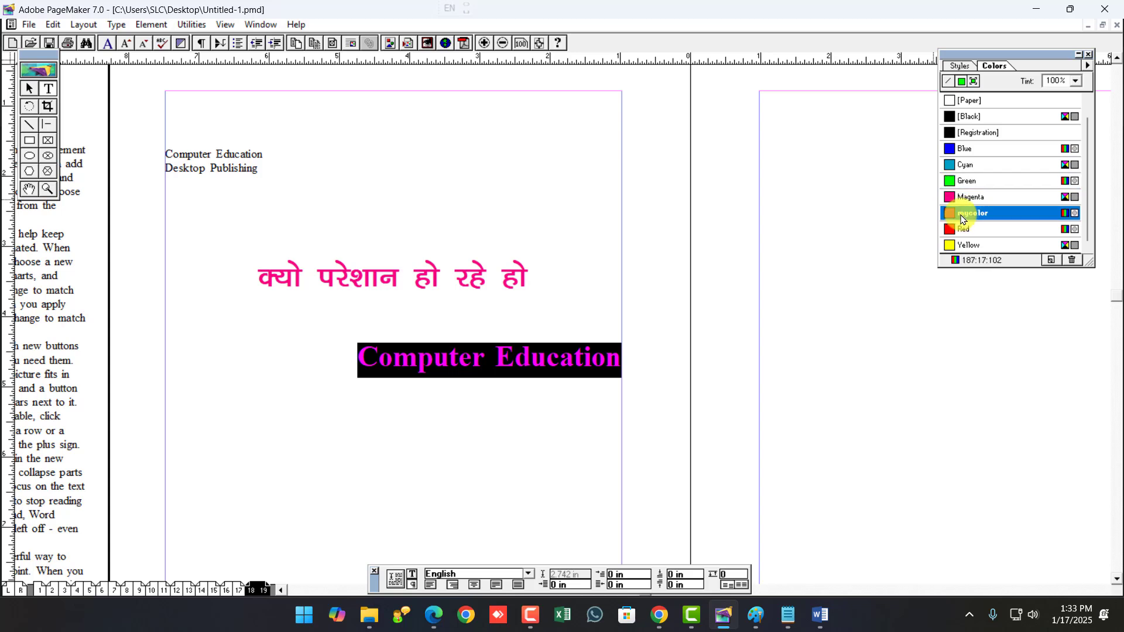
pyautogui.click(472, 357)
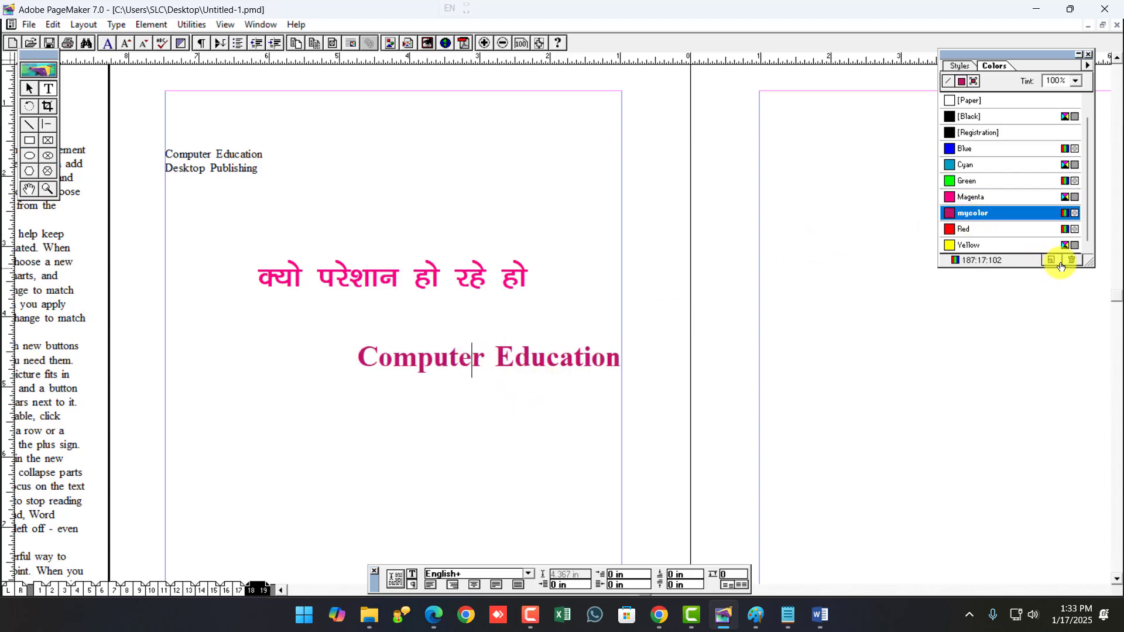
# Display the paragraph styles list and add blank lines after the large "Computer Education" line.
pyautogui.click(959, 65)
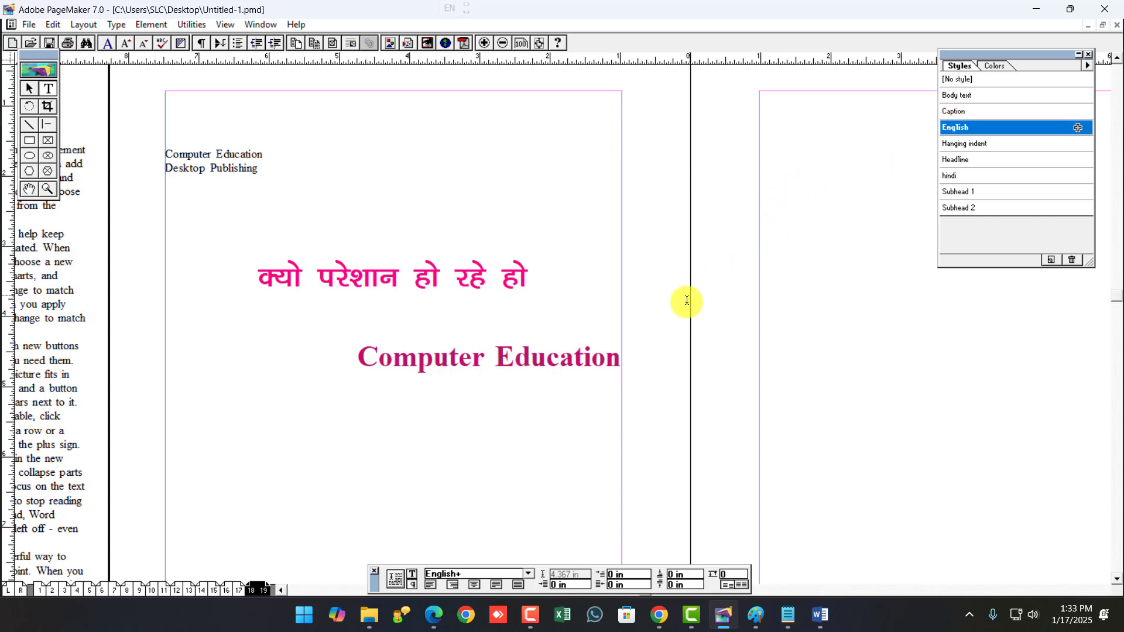
pyautogui.click(621, 356)
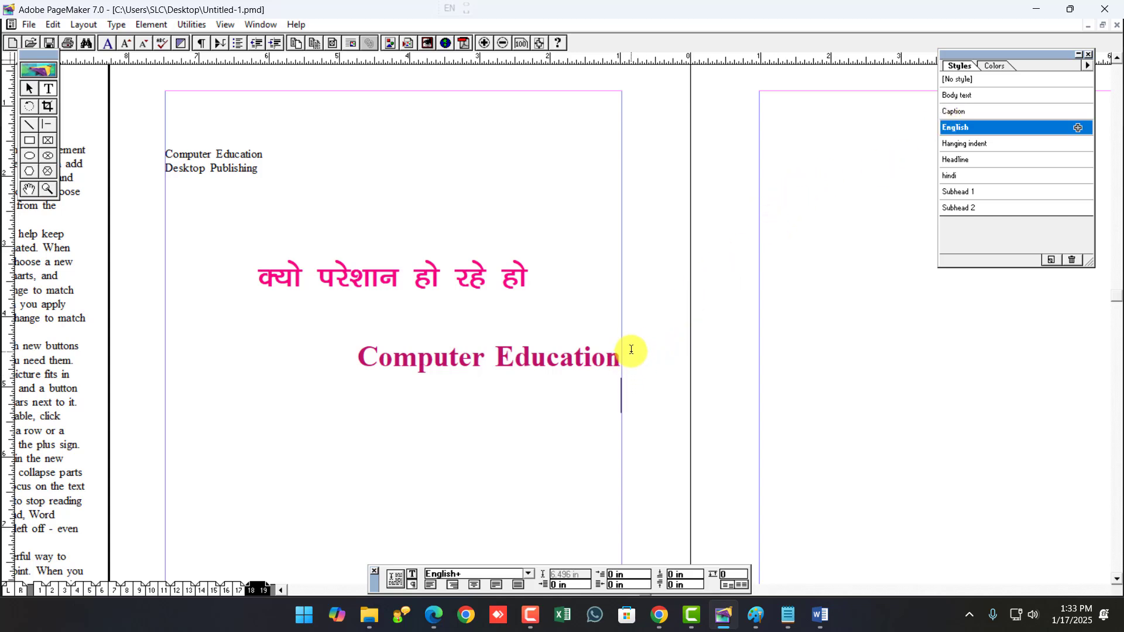
pyautogui.click(607, 359)
# Draw an ellipse about 1.5 in wide and 1.3 in high below the large "Computer Education" line.
pyautogui.click(84, 24)
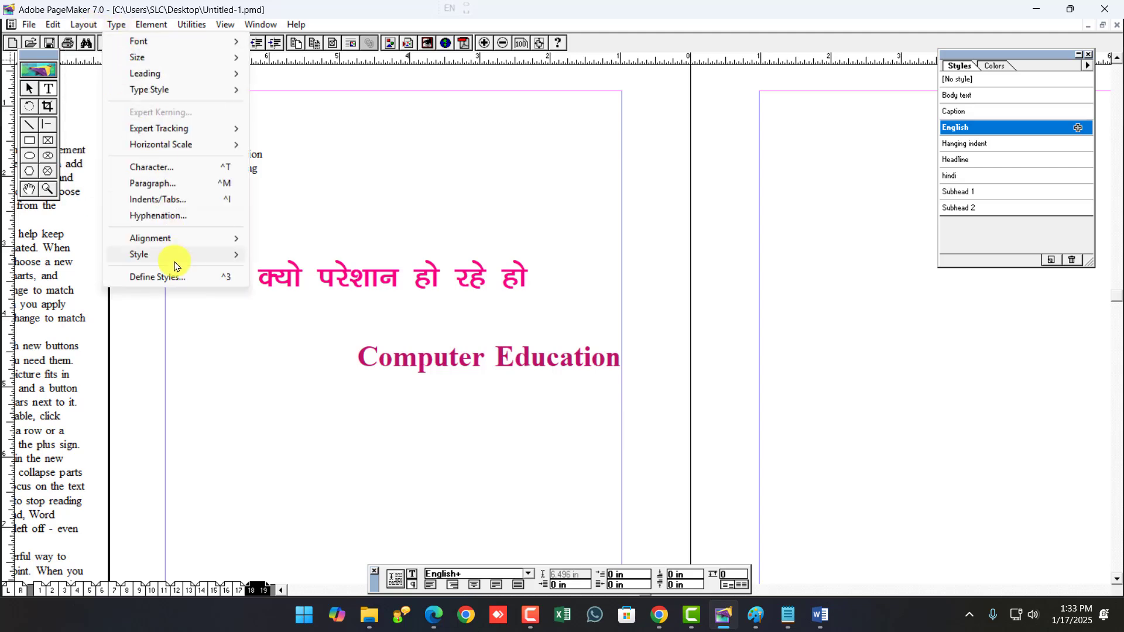
pyautogui.moveTo(144, 30)
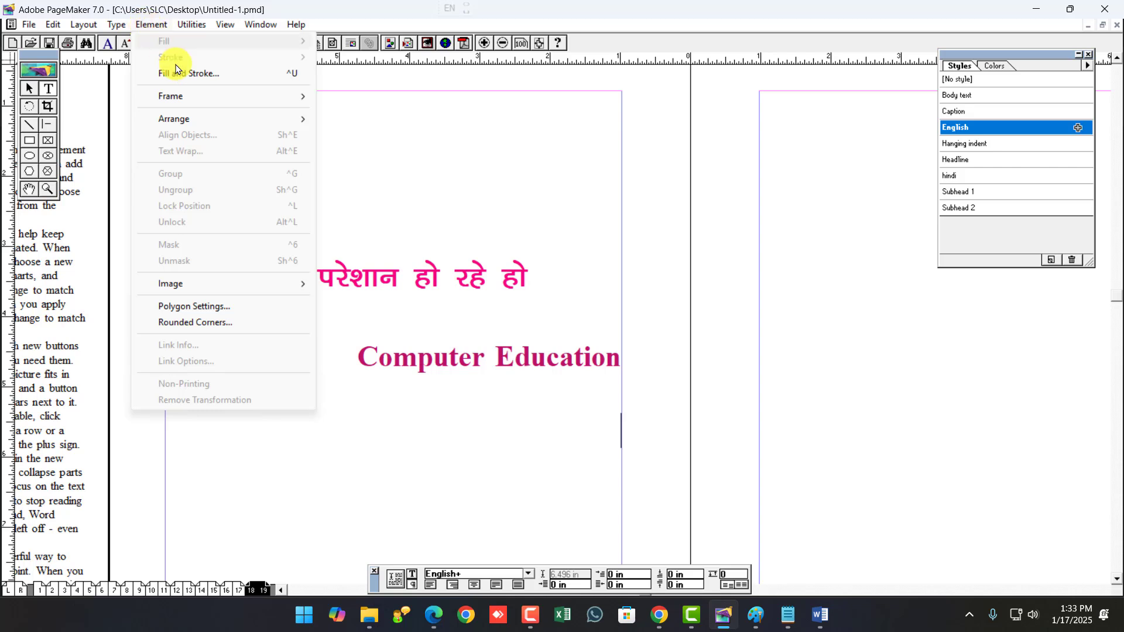
pyautogui.click(410, 290)
pyautogui.click(30, 156)
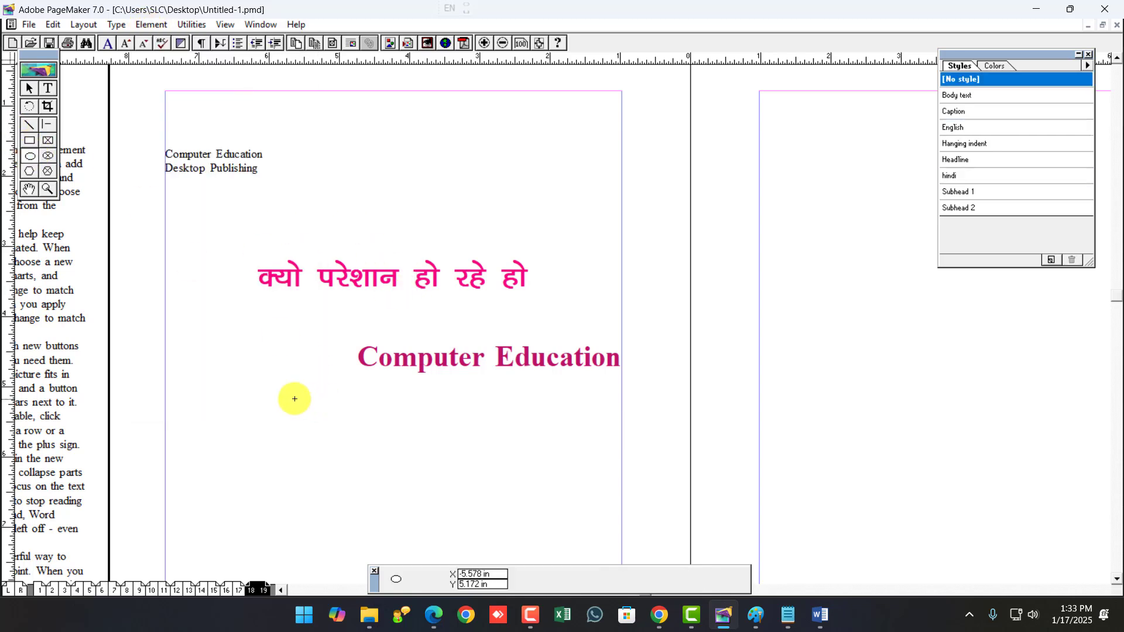
pyautogui.moveTo(294, 402); pyautogui.dragTo(400, 495)
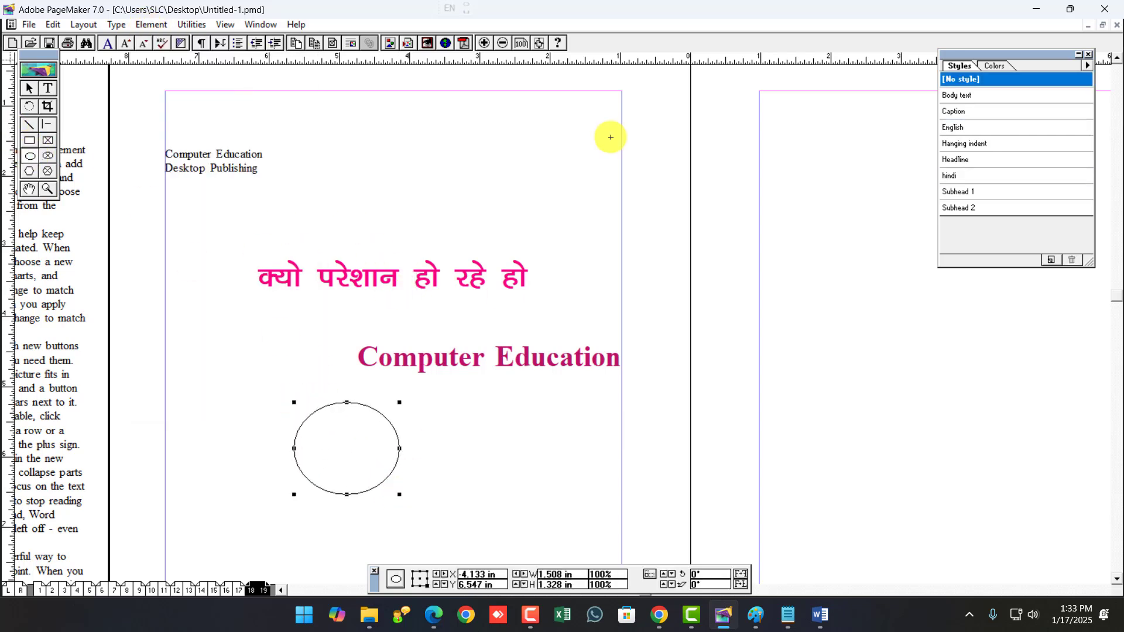
# Fill the ellipse with Green and draw an overlapping six-pointed star about 1.9 in wide and 1.5 in high, filled with Magenta.
pyautogui.click(998, 67)
pyautogui.click(972, 197)
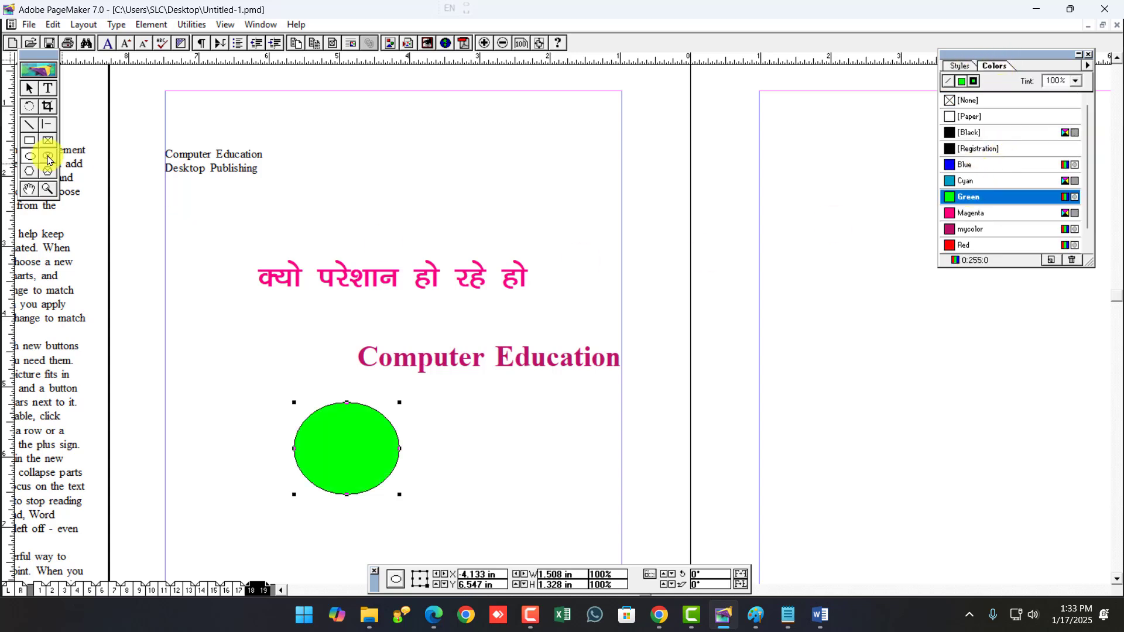
pyautogui.click(28, 170)
pyautogui.moveTo(339, 388); pyautogui.dragTo(471, 490)
pyautogui.click(989, 212)
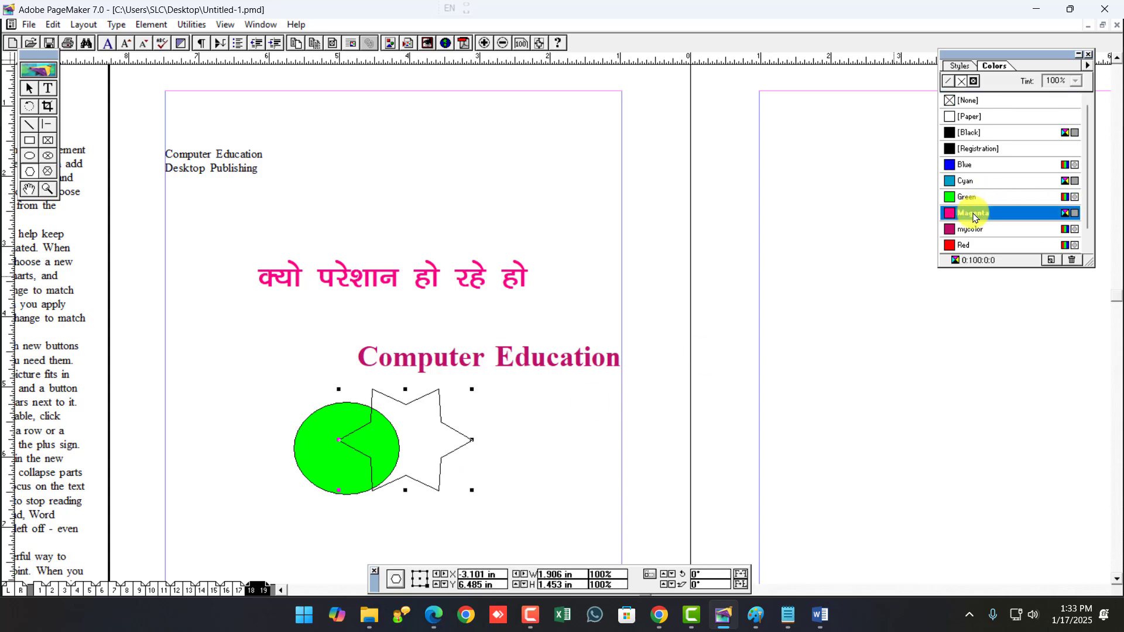
# Move the text block with the Hindi line and large "Computer Education" line up the page, clear of the shapes.
pyautogui.click(33, 86)
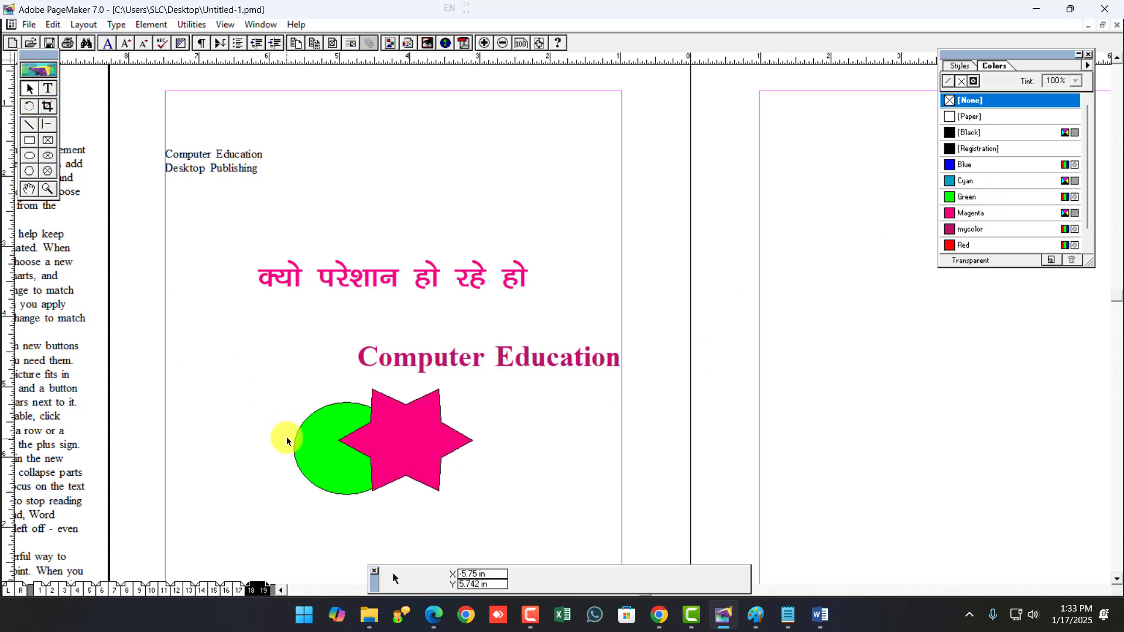
pyautogui.moveTo(251, 374); pyautogui.dragTo(427, 484)
pyautogui.moveTo(585, 390); pyautogui.dragTo(451, 182)
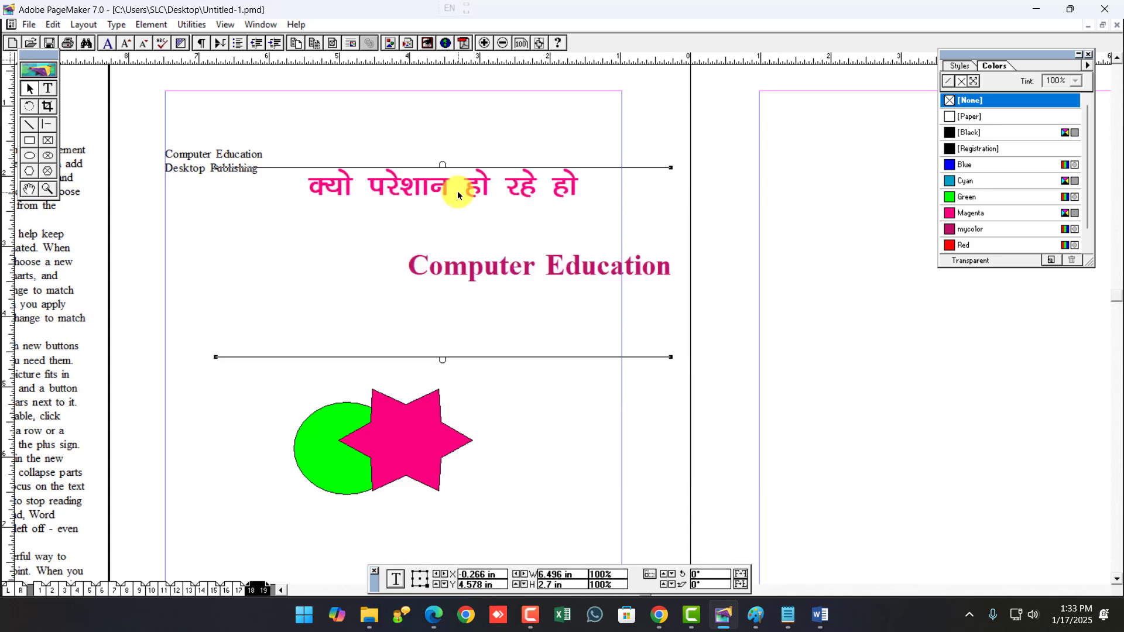
# Group the green ellipse with the magenta star and move the group slightly up the page.
pyautogui.moveTo(272, 378); pyautogui.dragTo(504, 532)
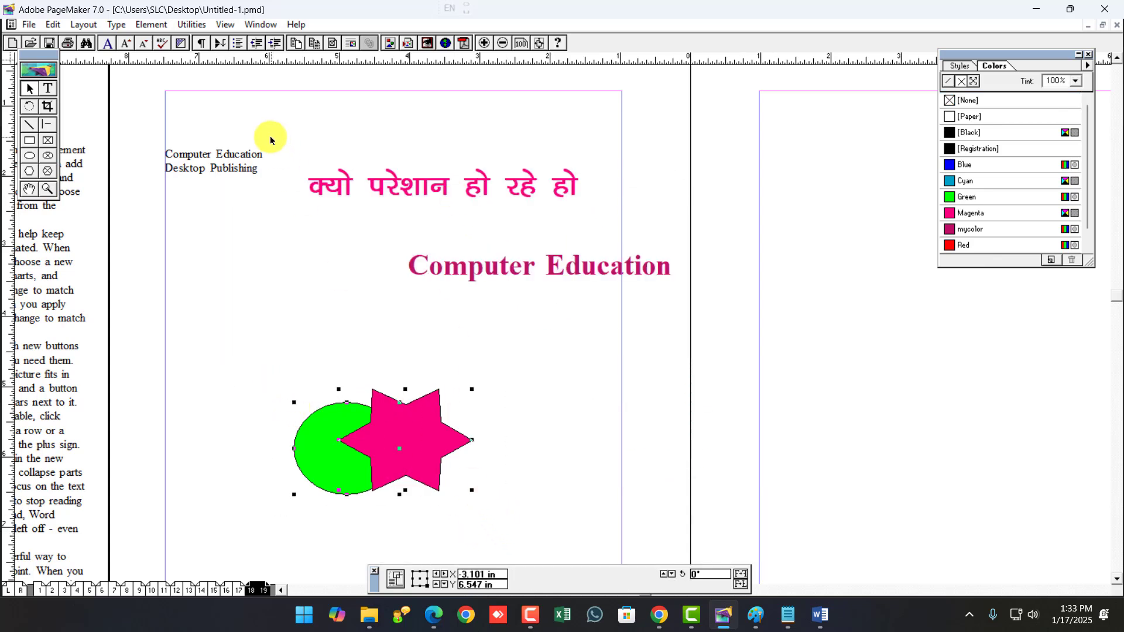
pyautogui.click(149, 25)
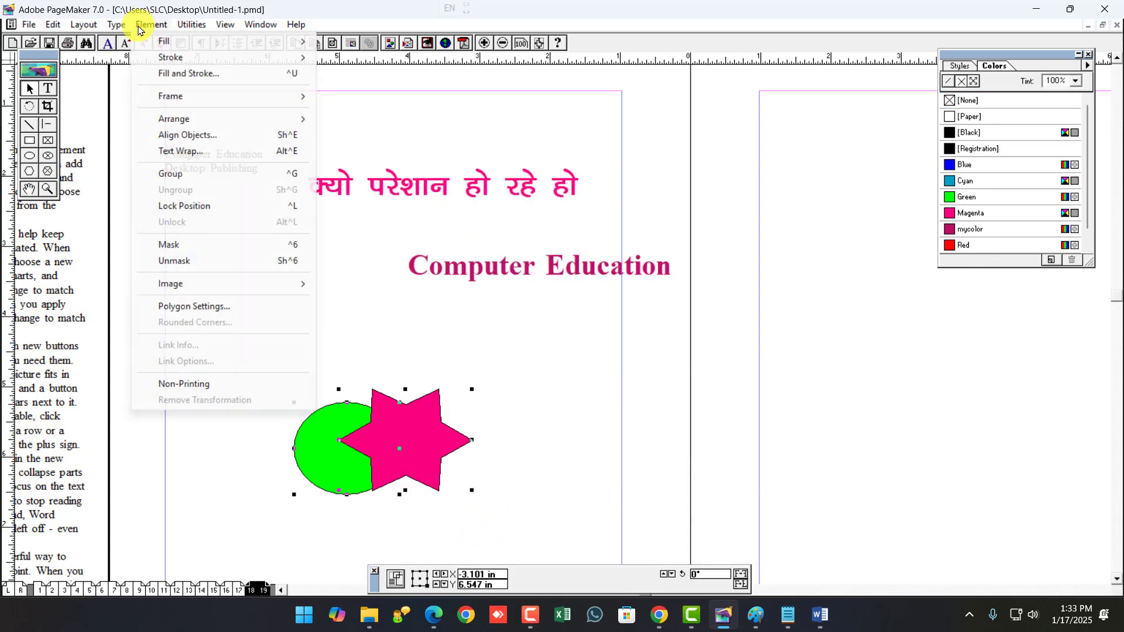
pyautogui.click(195, 175)
pyautogui.moveTo(381, 421); pyautogui.dragTo(421, 432)
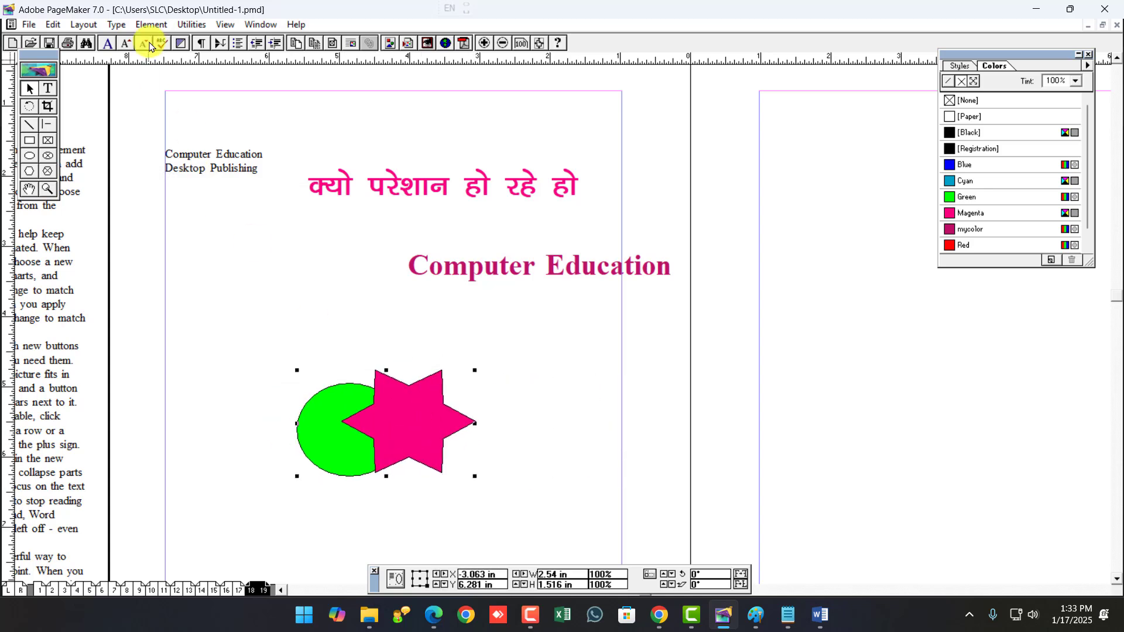
# Lock the position of the grouped ellipse and star, and unlock it again.
pyautogui.click(122, 27)
pyautogui.moveTo(151, 26)
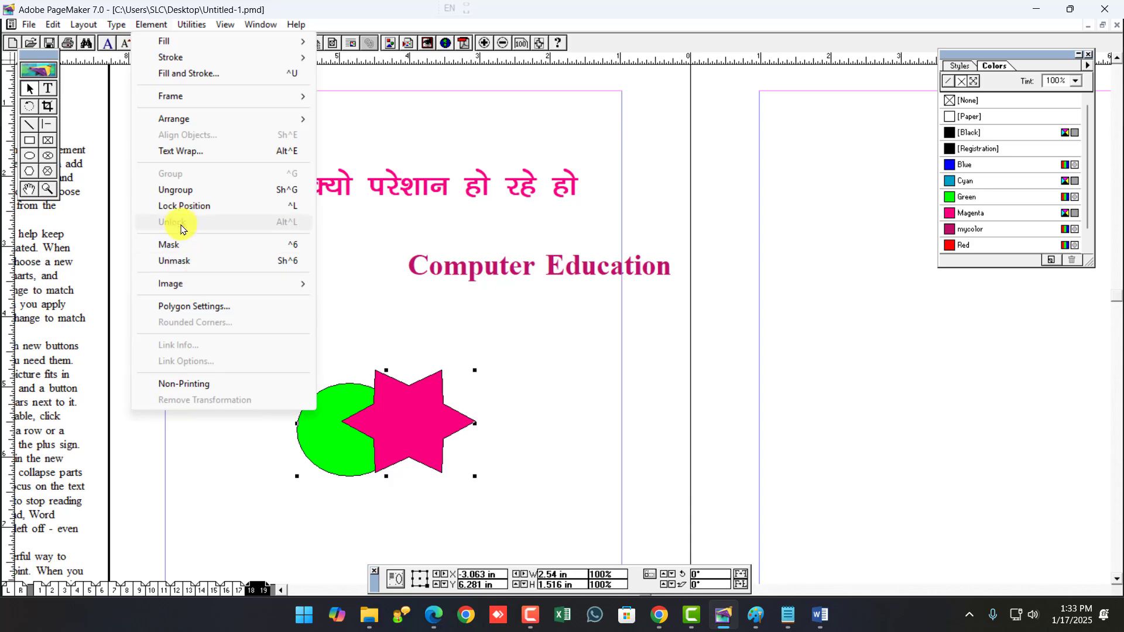
pyautogui.click(183, 206)
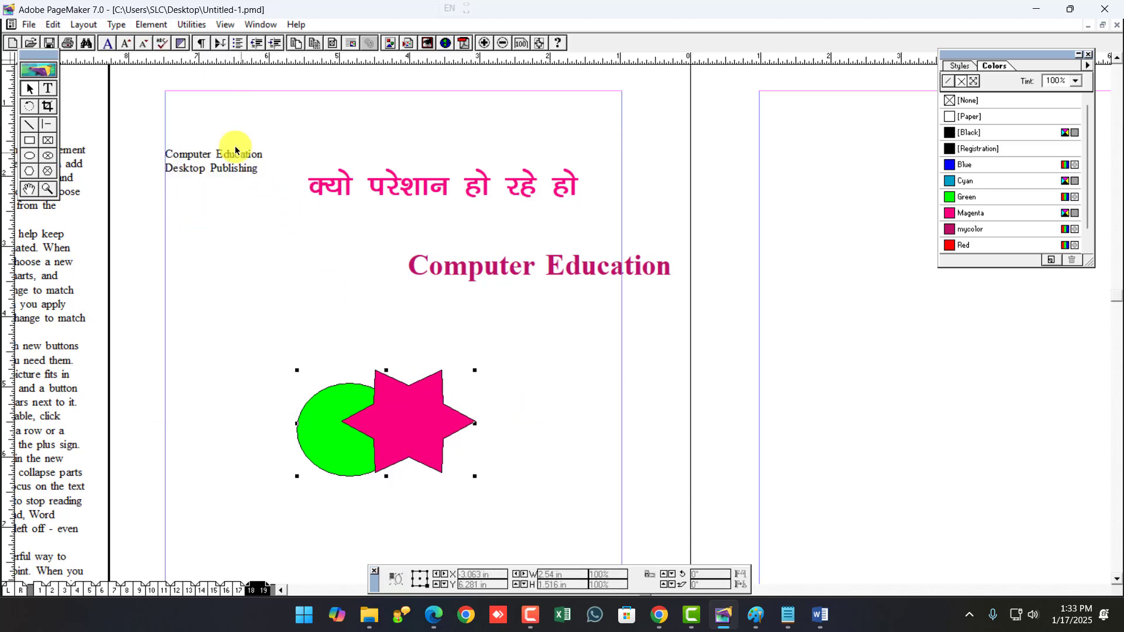
pyautogui.click(149, 27)
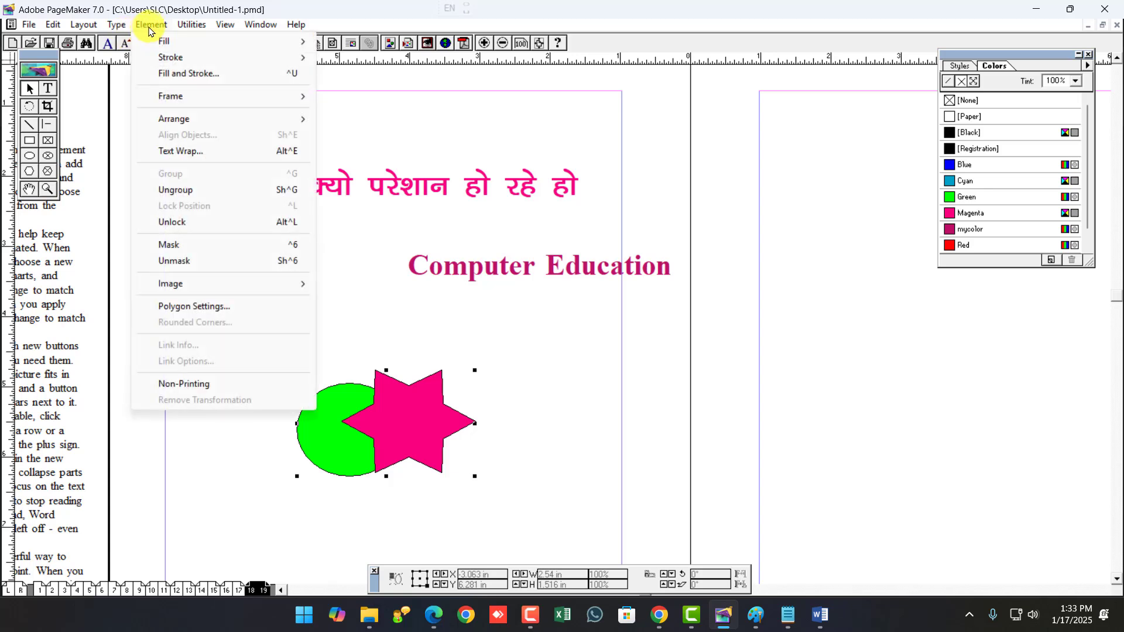
pyautogui.click(178, 222)
# Ungroup the ellipse and star, and move the star separately a little to the right and down.
pyautogui.click(149, 24)
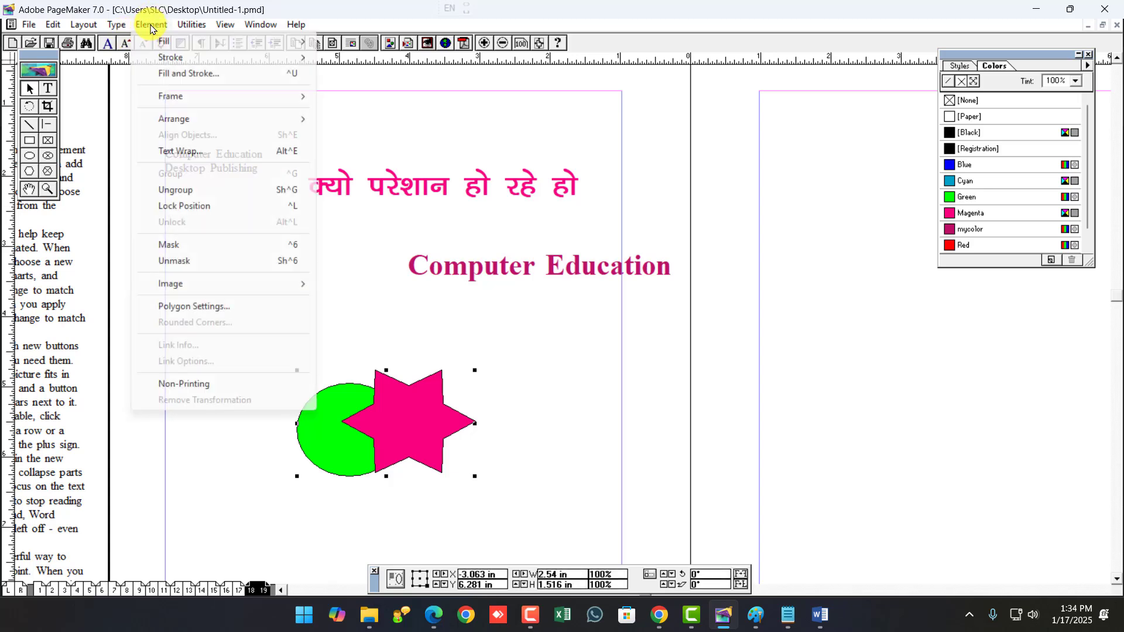
pyautogui.click(181, 188)
pyautogui.click(388, 431)
pyautogui.moveTo(389, 430)
pyautogui.mouseDown()
pyautogui.moveTo(506, 475)
pyautogui.moveTo(405, 441)
pyautogui.mouseUp()
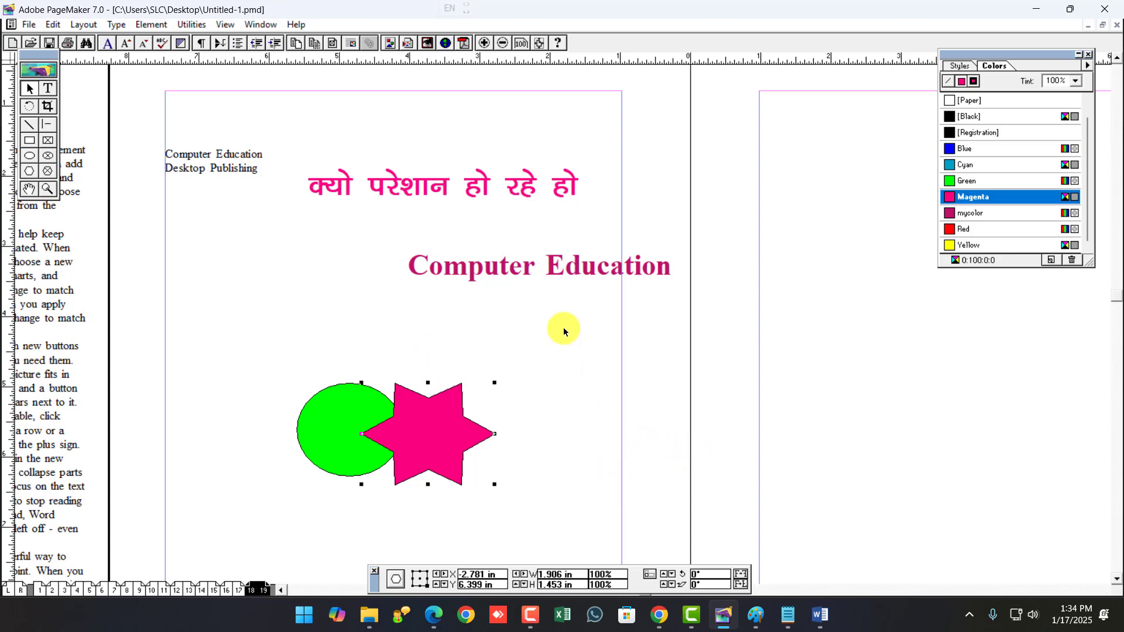
# Move the large Hindi and "Computer Education" text block to the facing page and back above the shapes.
pyautogui.moveTo(525, 269); pyautogui.dragTo(1057, 322)
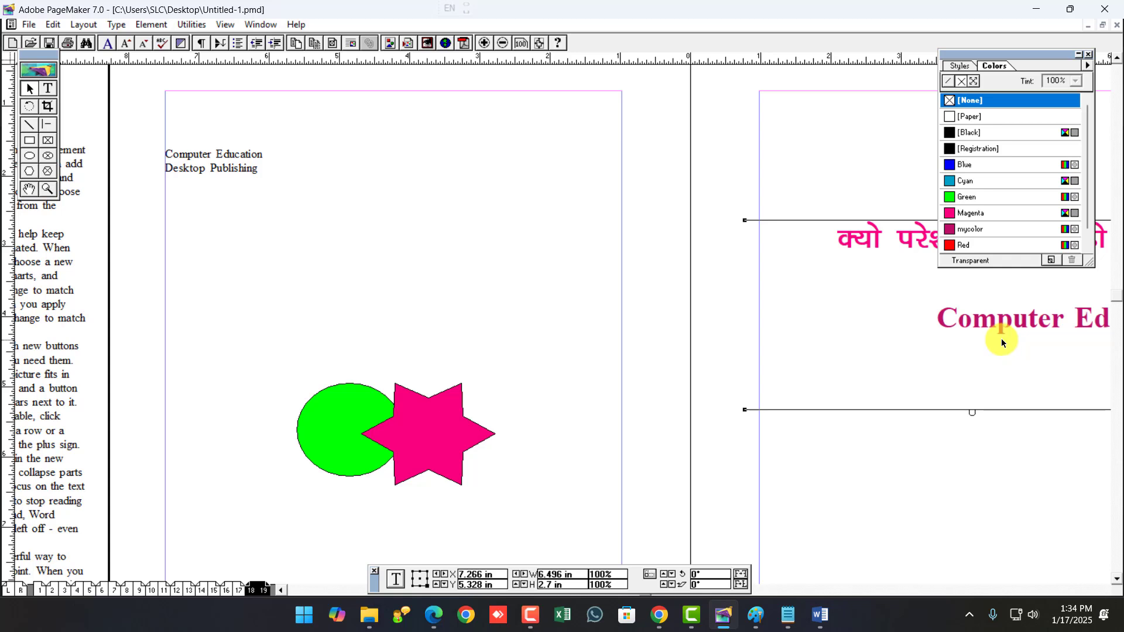
pyautogui.moveTo(1001, 338); pyautogui.dragTo(490, 293)
pyautogui.moveTo(598, 278); pyautogui.dragTo(529, 275)
pyautogui.click(429, 156)
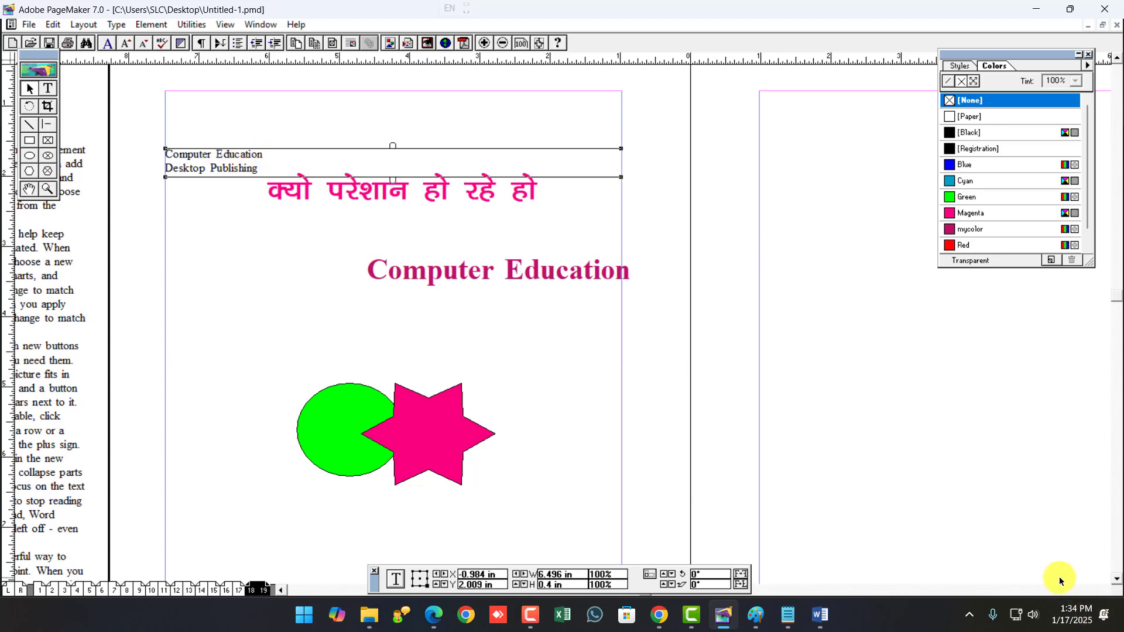
pyautogui.click(151, 24)
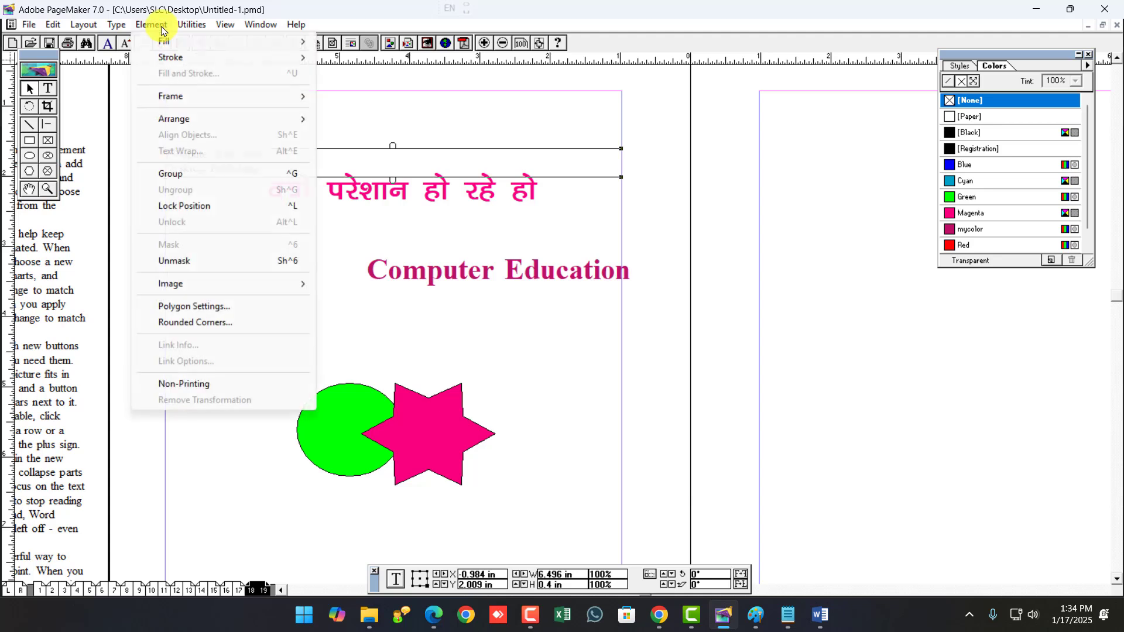
pyautogui.click(558, 450)
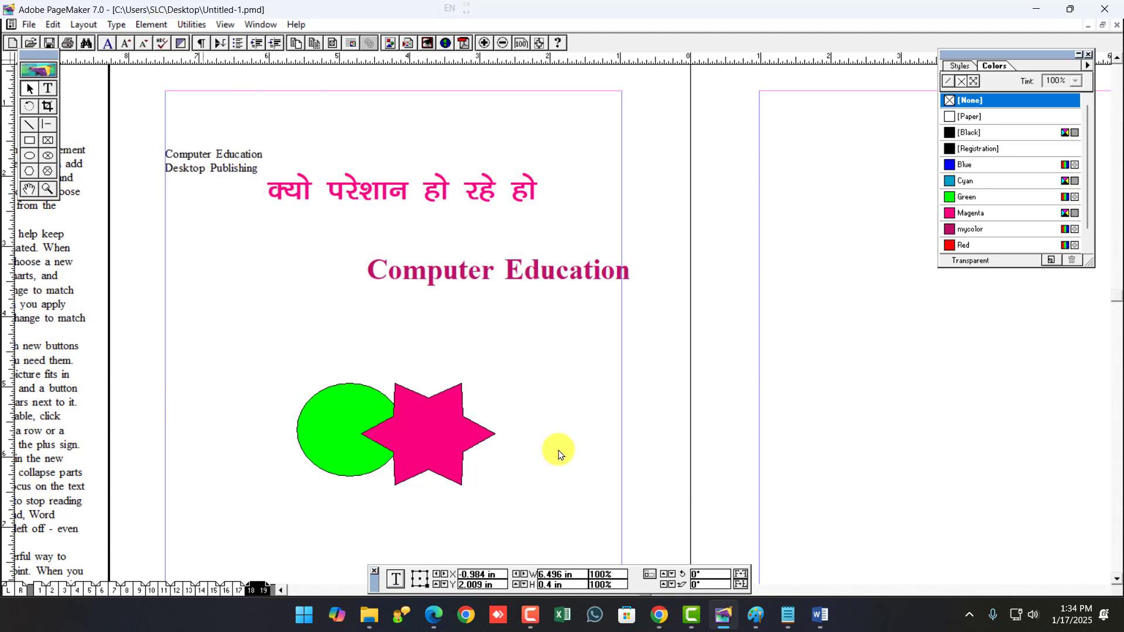
# Move the magenta star further over the green ellipse and send it backward behind the ellipse.
pyautogui.moveTo(420, 439); pyautogui.dragTo(388, 433)
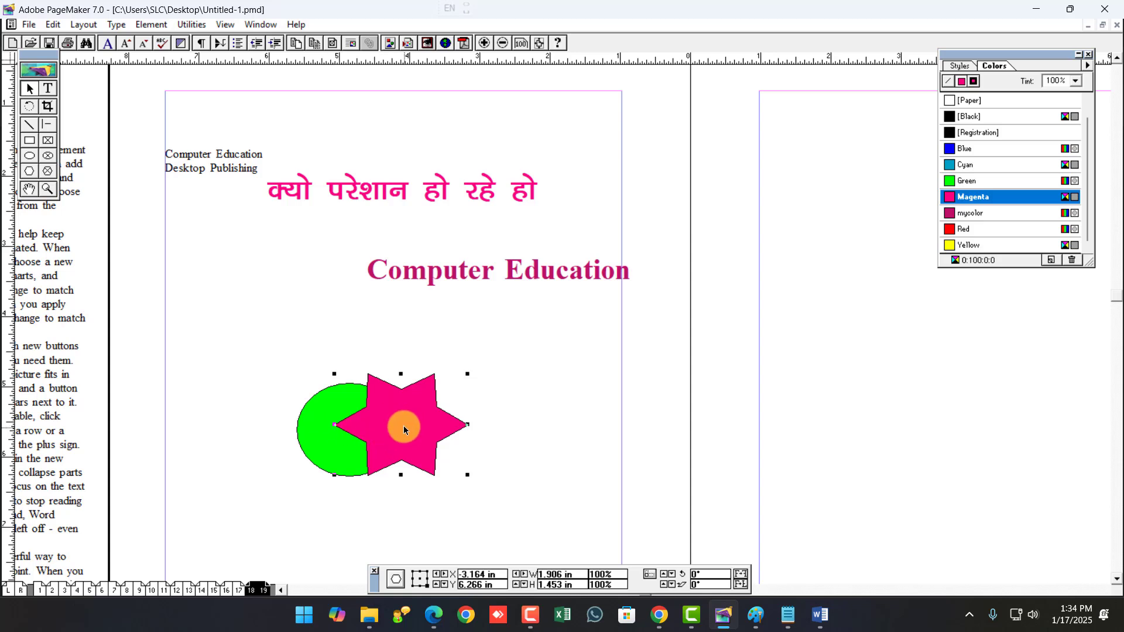
pyautogui.click(151, 26)
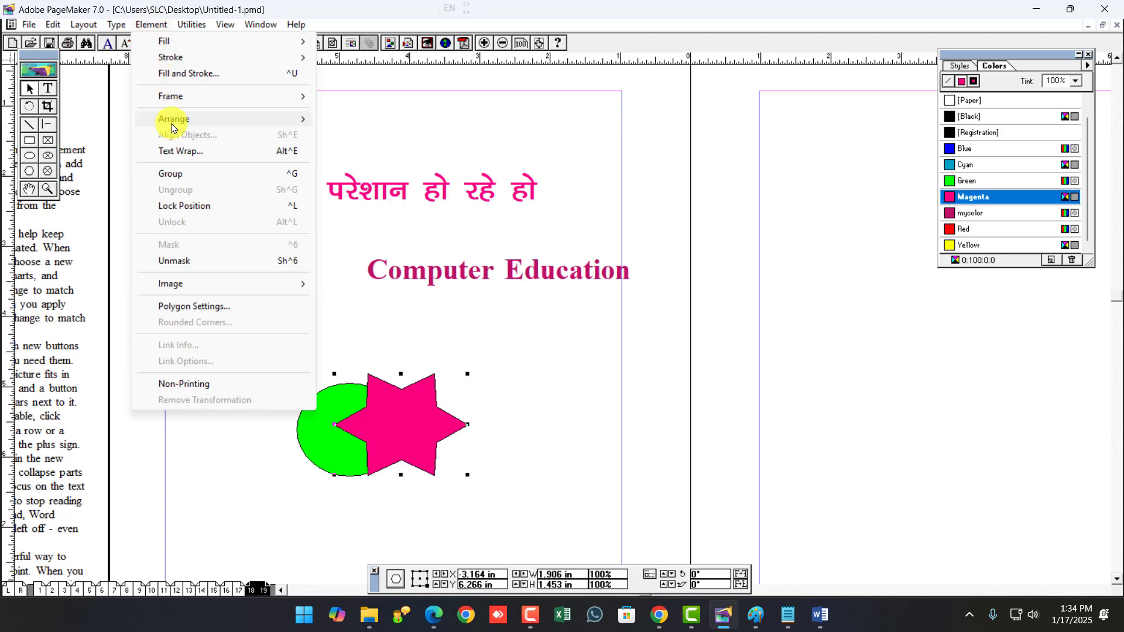
pyautogui.moveTo(186, 121)
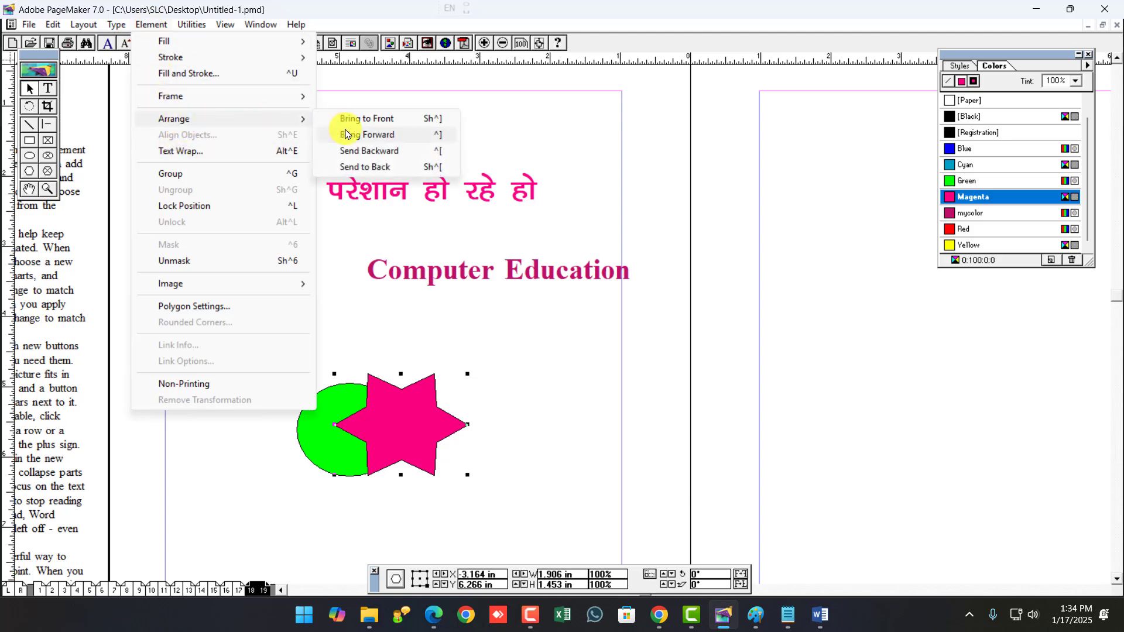
pyautogui.click(365, 154)
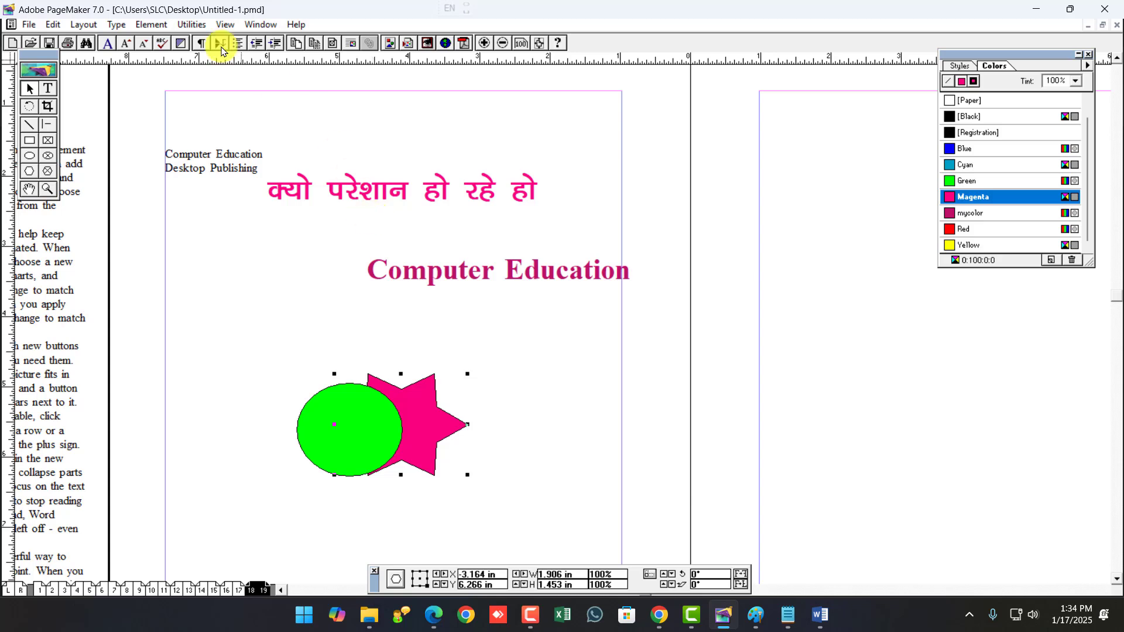
pyautogui.click(152, 27)
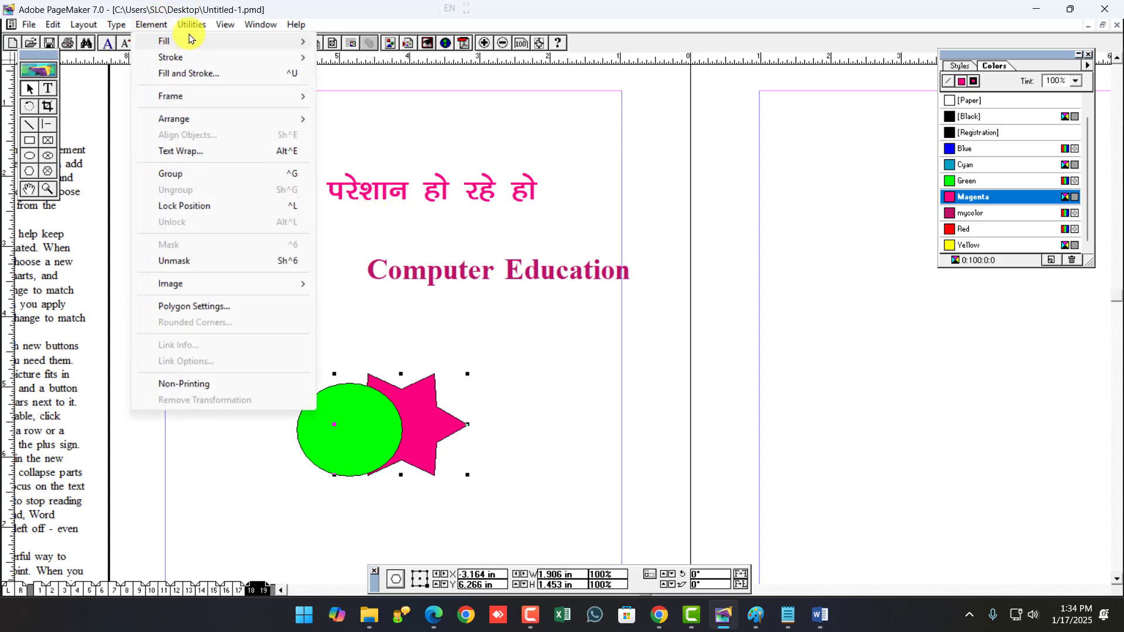
pyautogui.moveTo(197, 33)
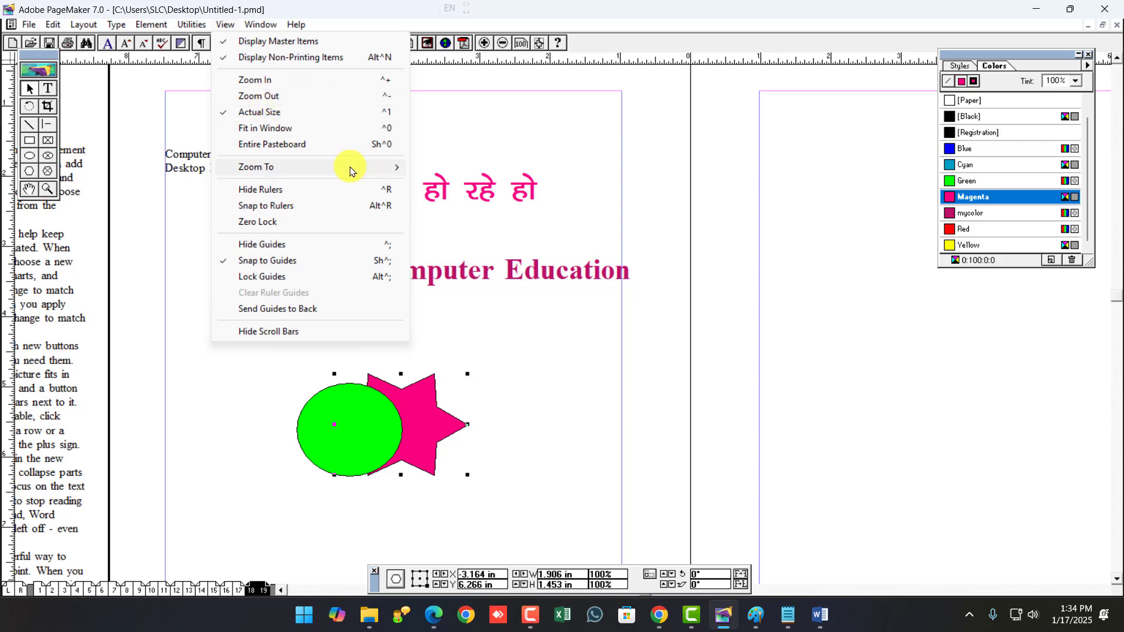
pyautogui.moveTo(351, 167)
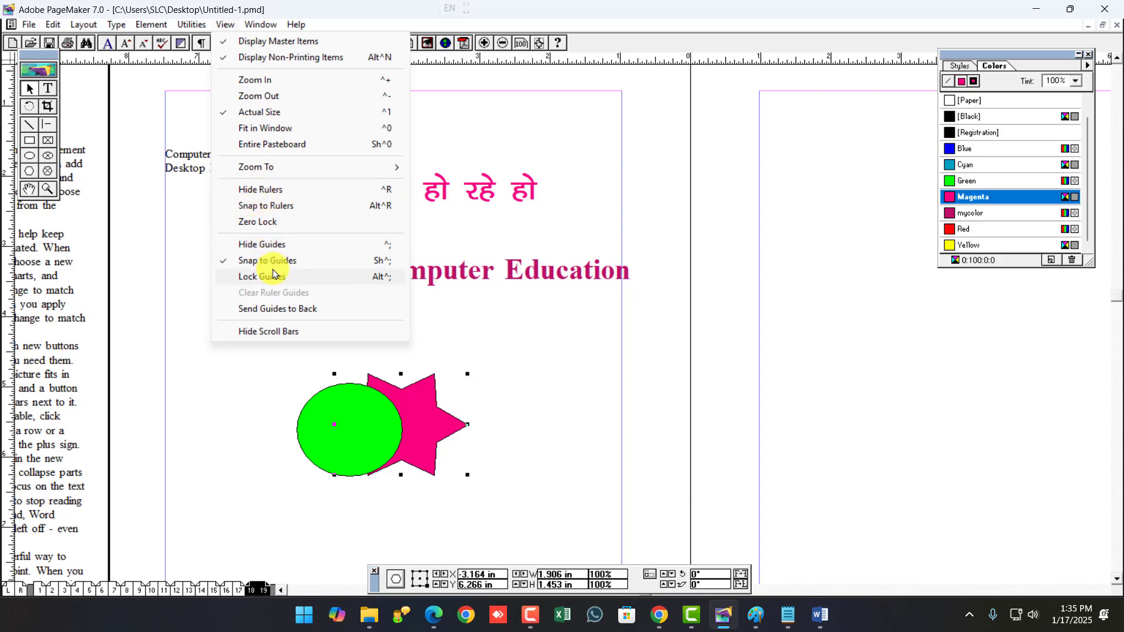
pyautogui.moveTo(261, 24)
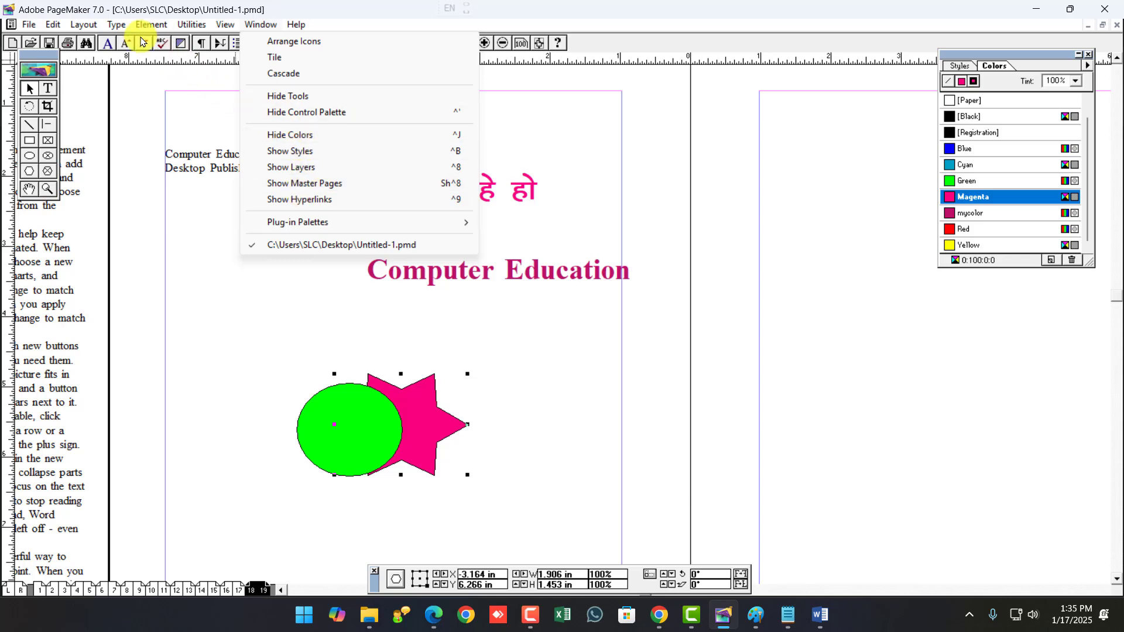
pyautogui.moveTo(96, 28)
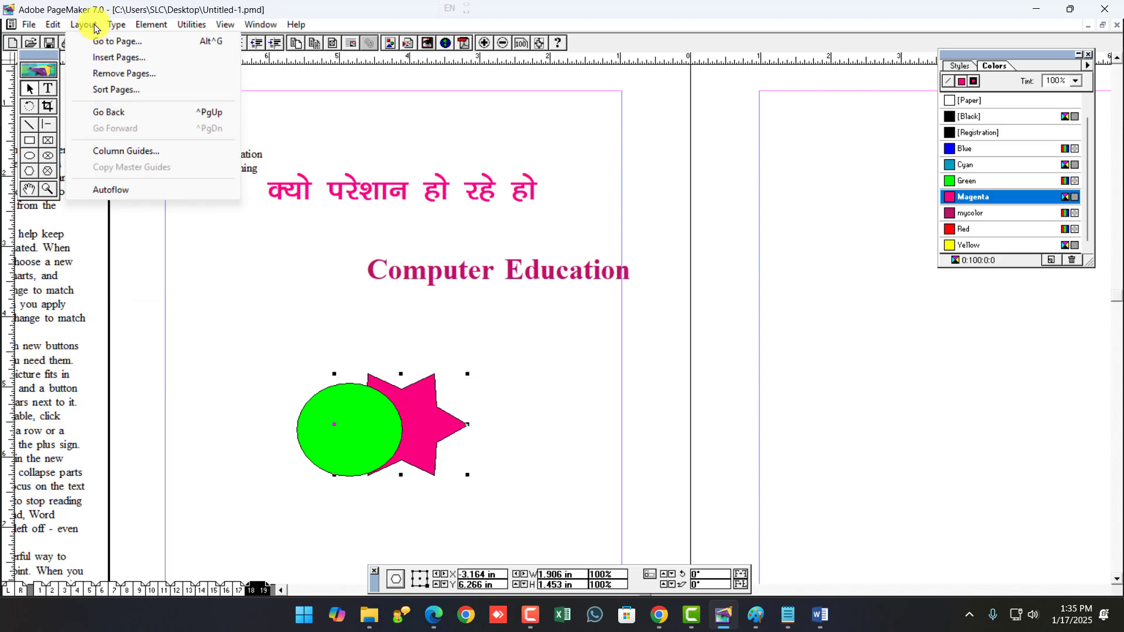
# Check the number of sides and star inset in the star's polygon settings, and cancel without changes.
pyautogui.moveTo(130, 28)
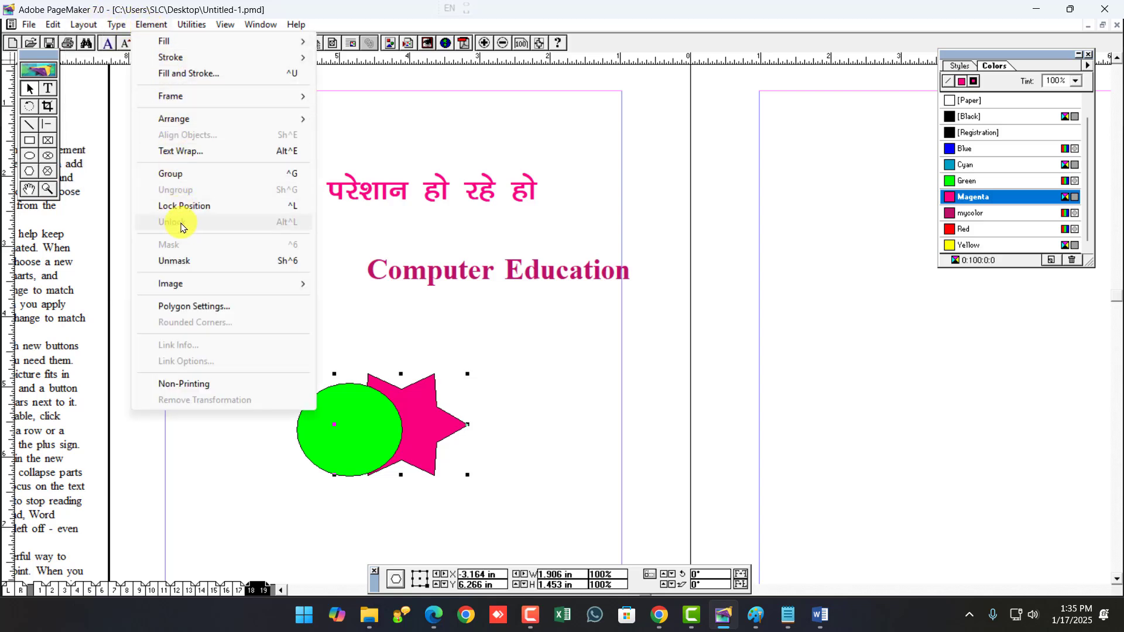
pyautogui.click(208, 308)
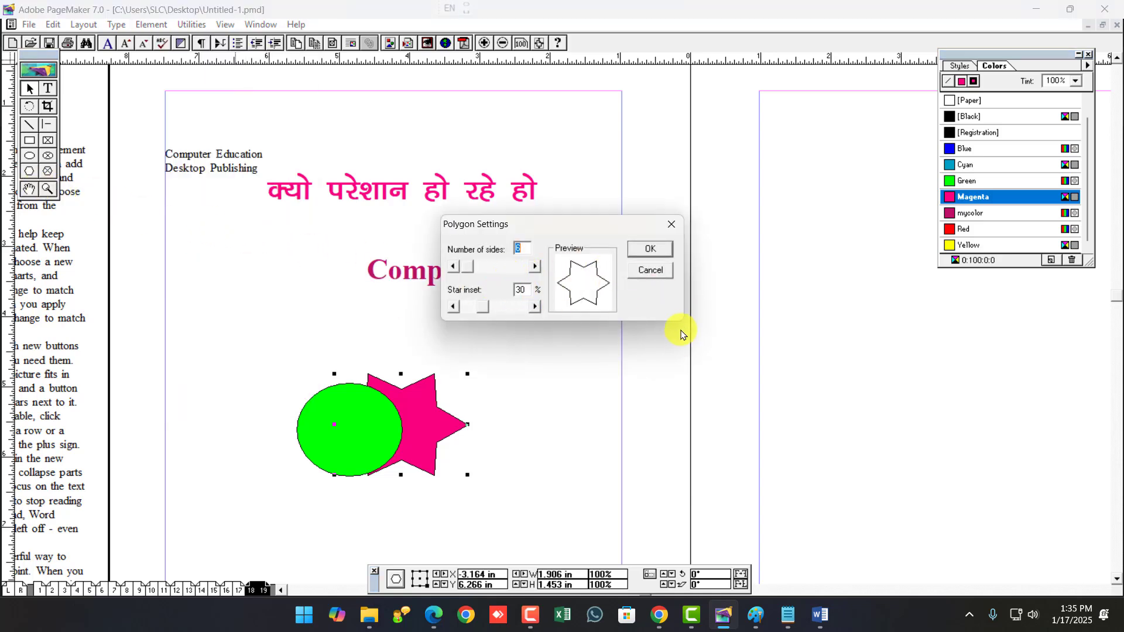
pyautogui.click(651, 271)
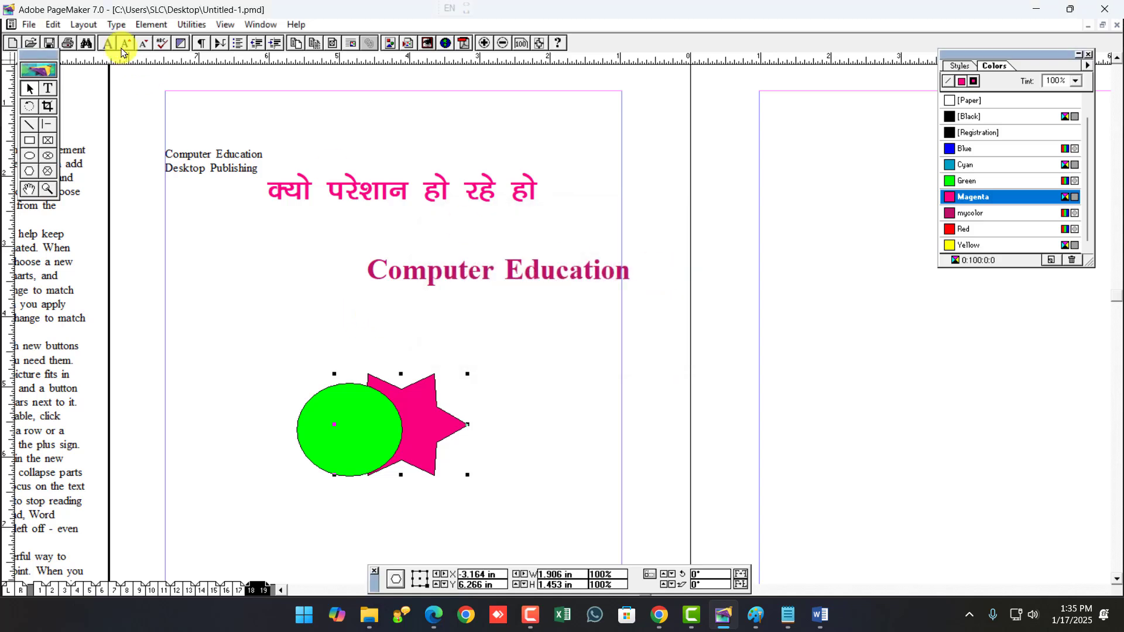
# Look through the Expert Tracking options offered for type.
pyautogui.click(119, 27)
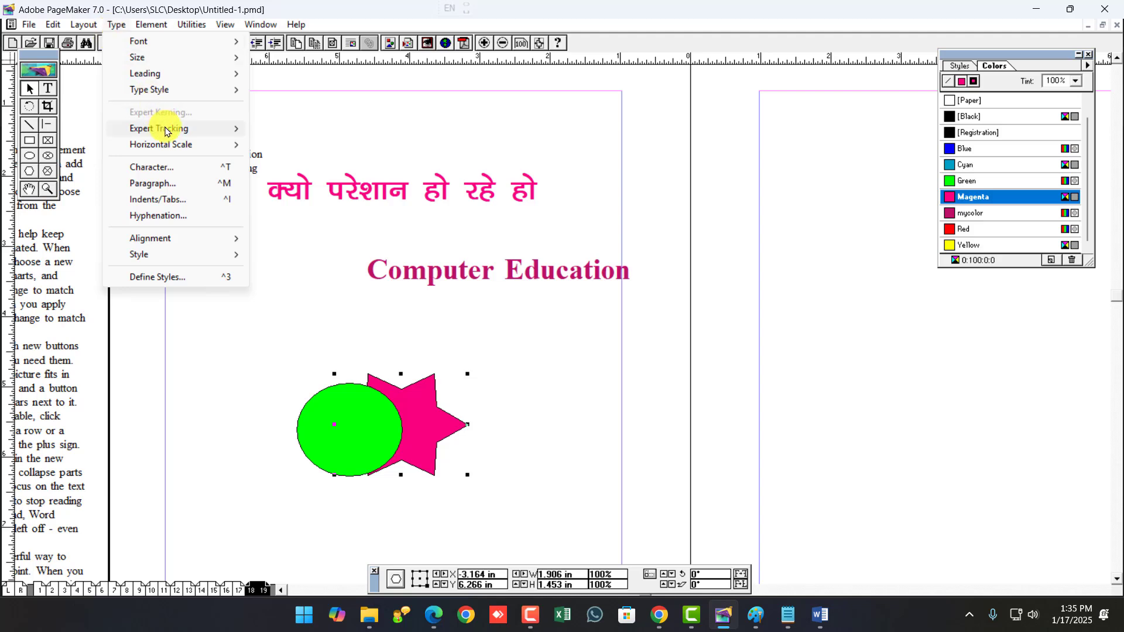
pyautogui.moveTo(166, 131)
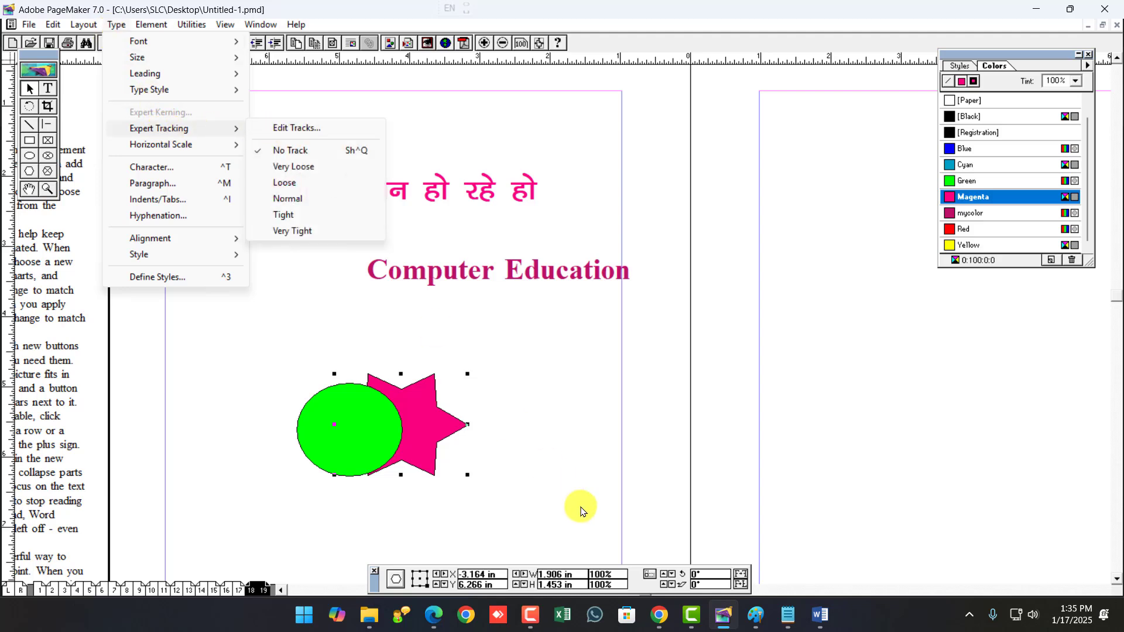
pyautogui.click(240, 350)
# Select the magenta Hindi line with the Text tool and examine the tracking choices among its character settings.
pyautogui.click(48, 87)
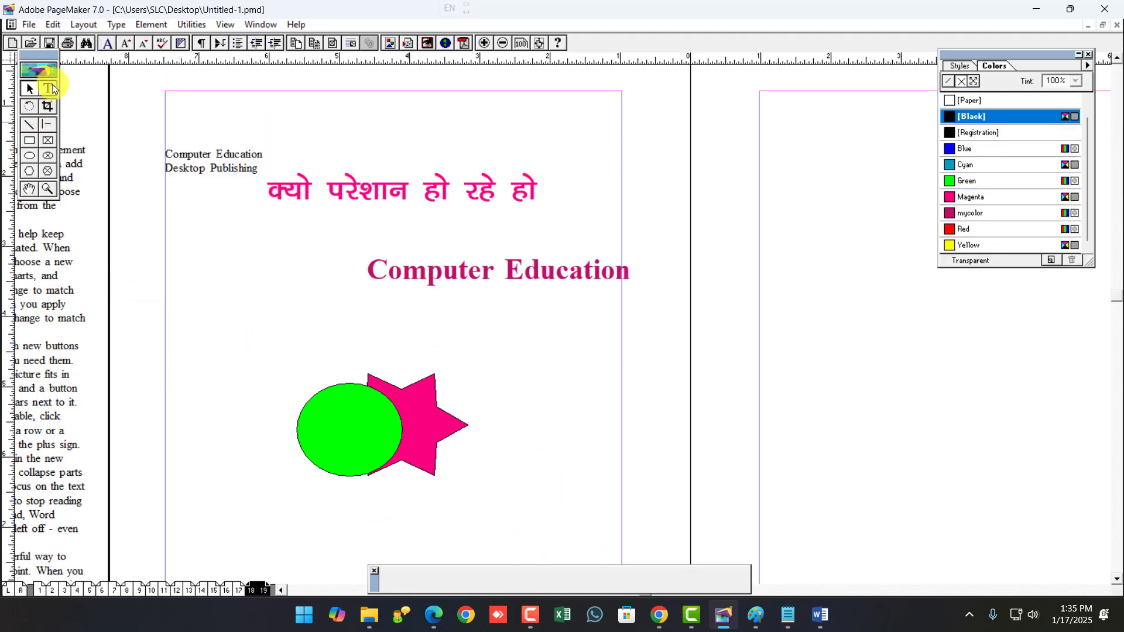
pyautogui.tripleClick(359, 184)
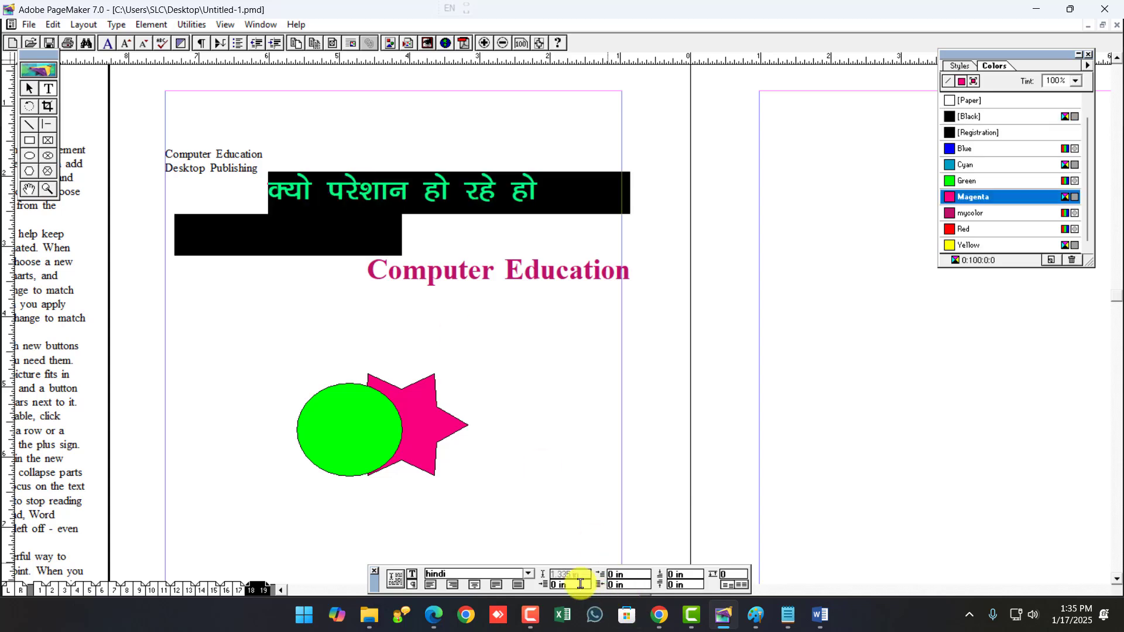
pyautogui.click(410, 578)
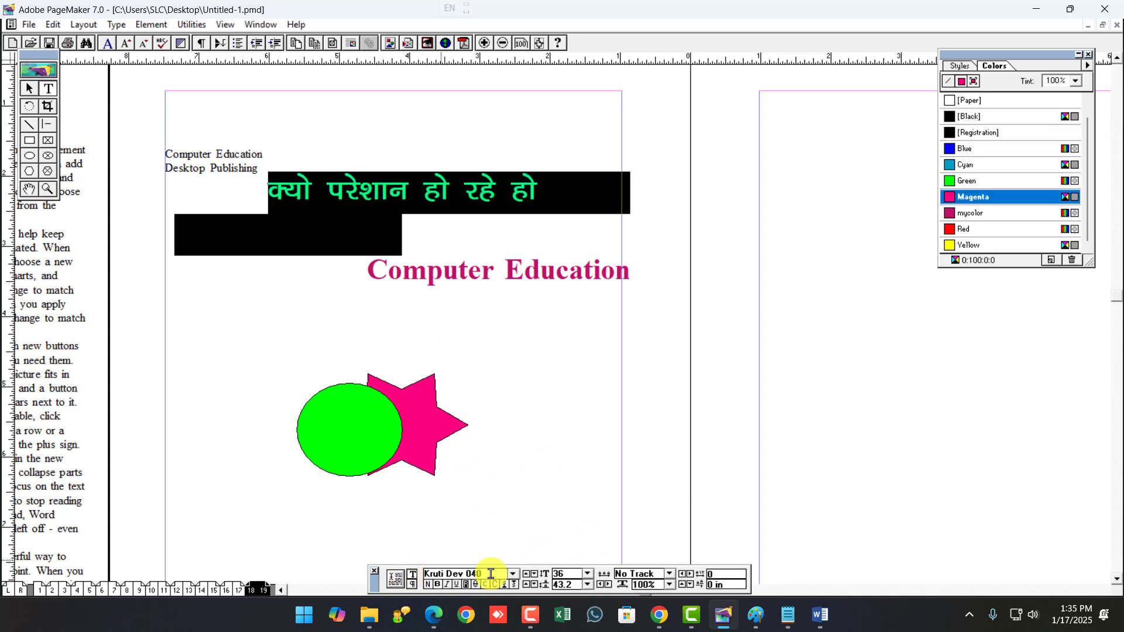
pyautogui.click(669, 574)
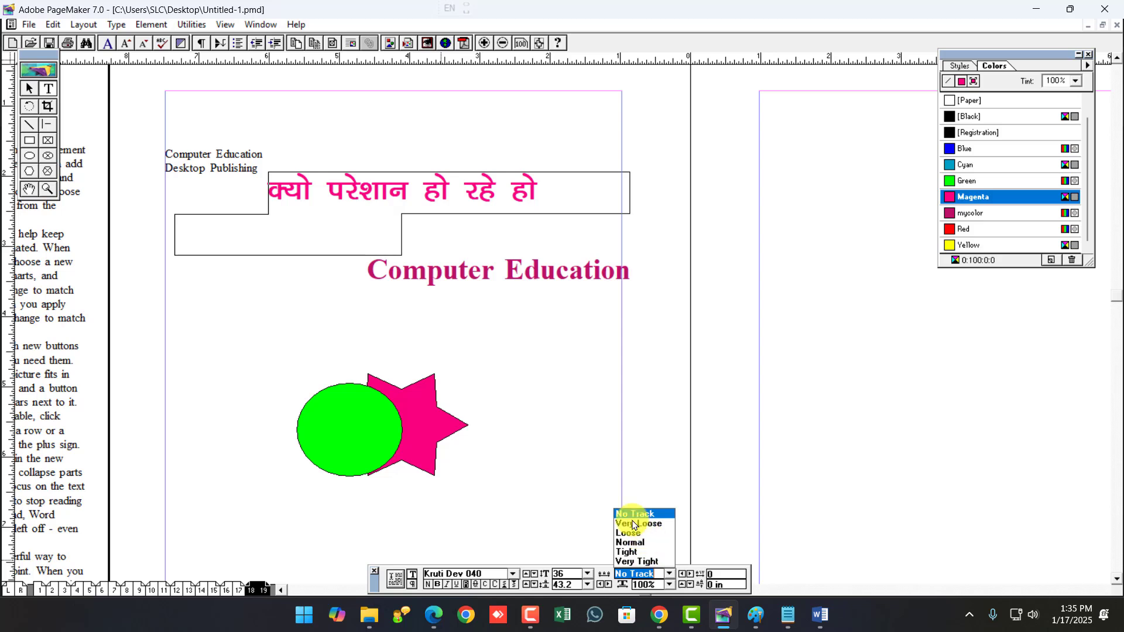
pyautogui.click(569, 435)
# Switch to the Page Maker document in Word and start item 13 below the Edit Story entry.
pyautogui.doubleClick(426, 276)
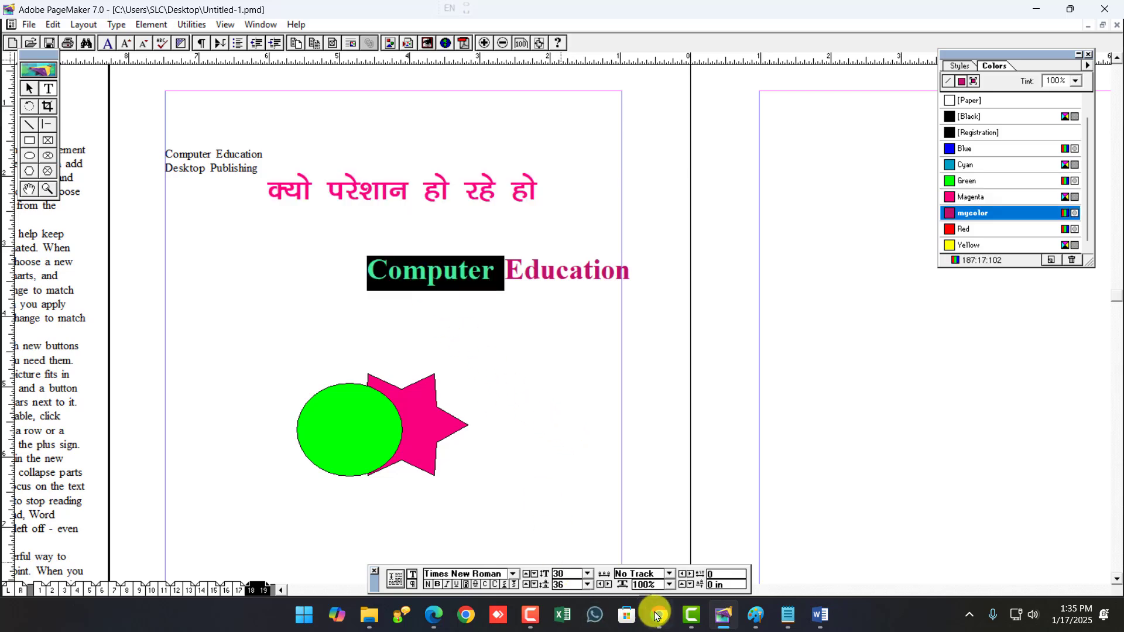
pyautogui.click(820, 616)
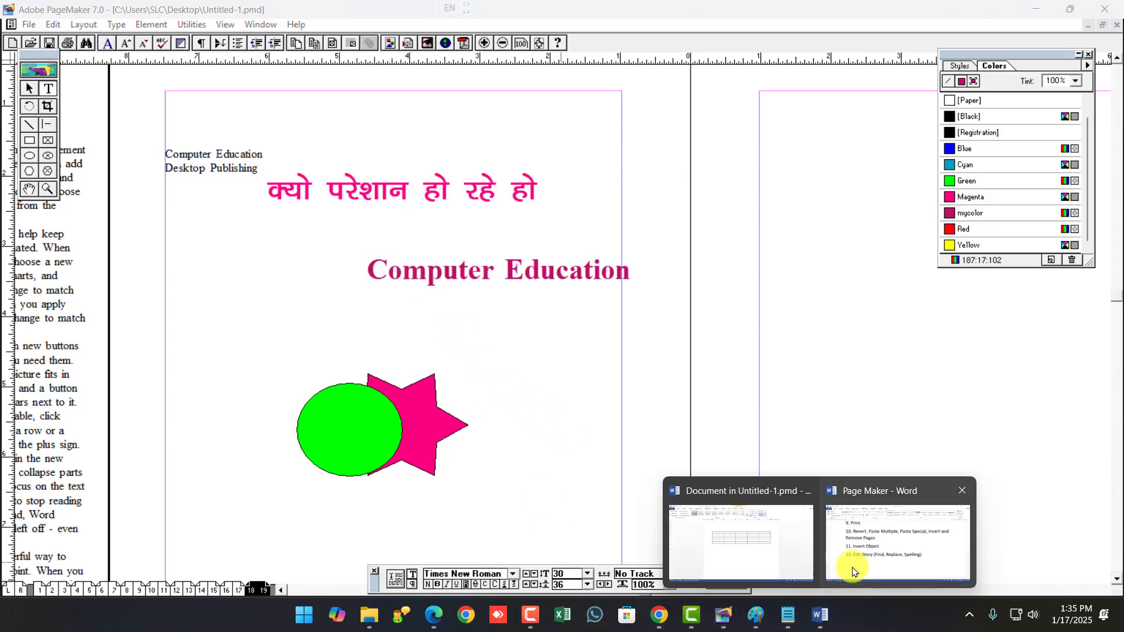
pyautogui.click(853, 564)
pyautogui.click(734, 388)
pyautogui.click(756, 388)
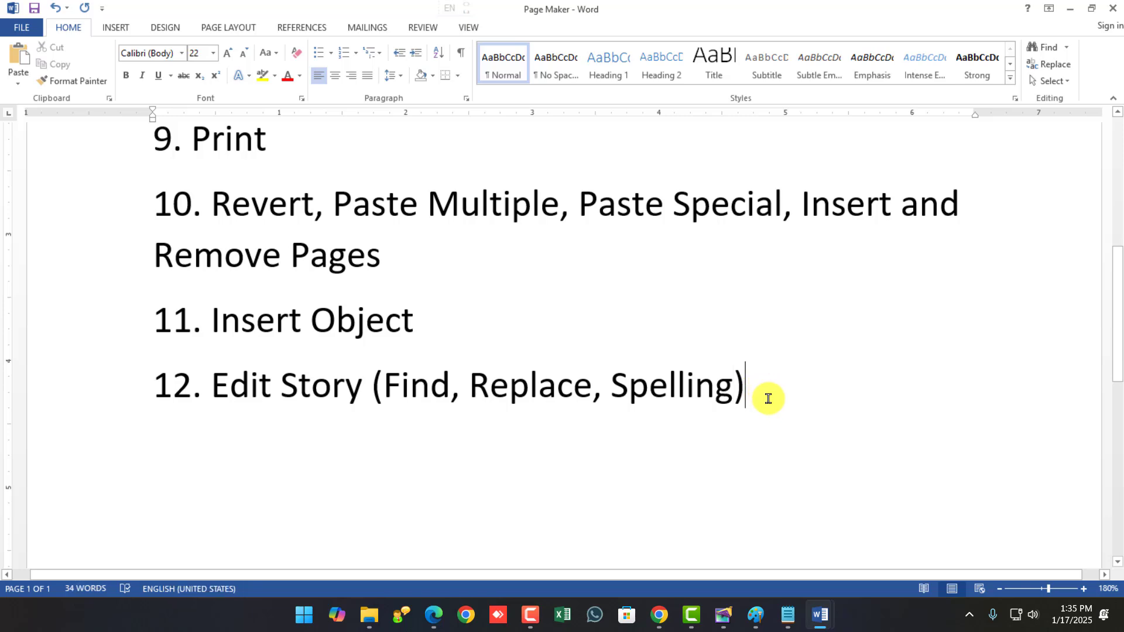
pyautogui.press('Return')
pyautogui.write('13.')
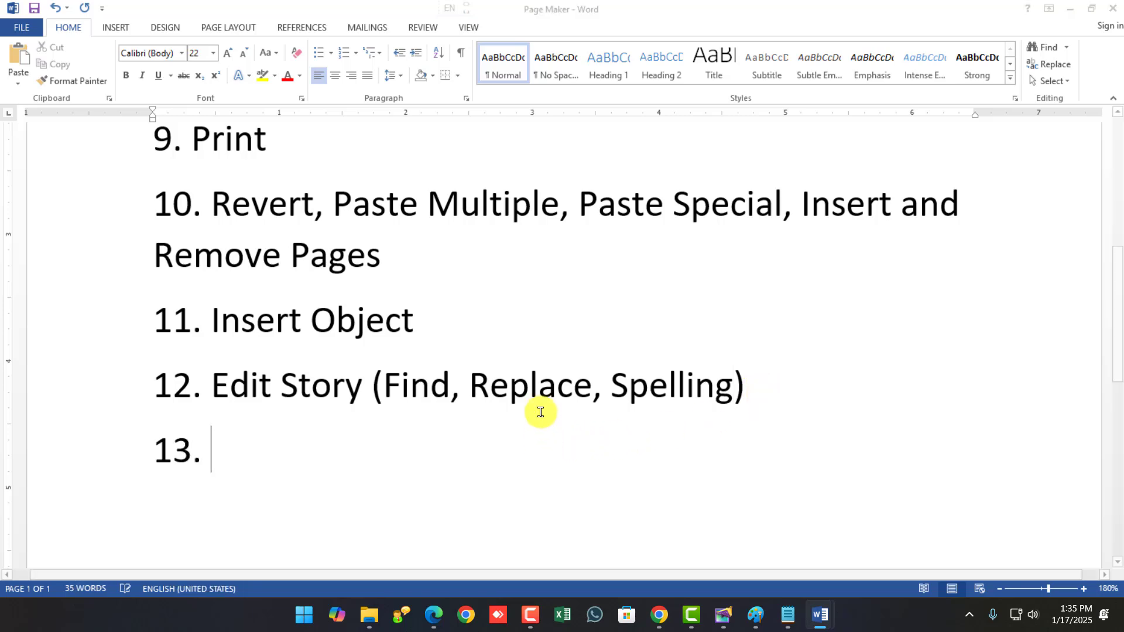
# Check PageMaker's layout commands and add ", Sort Pages" to the end of item 10 in the Word list.
pyautogui.hotkey('alt', 'Tab')
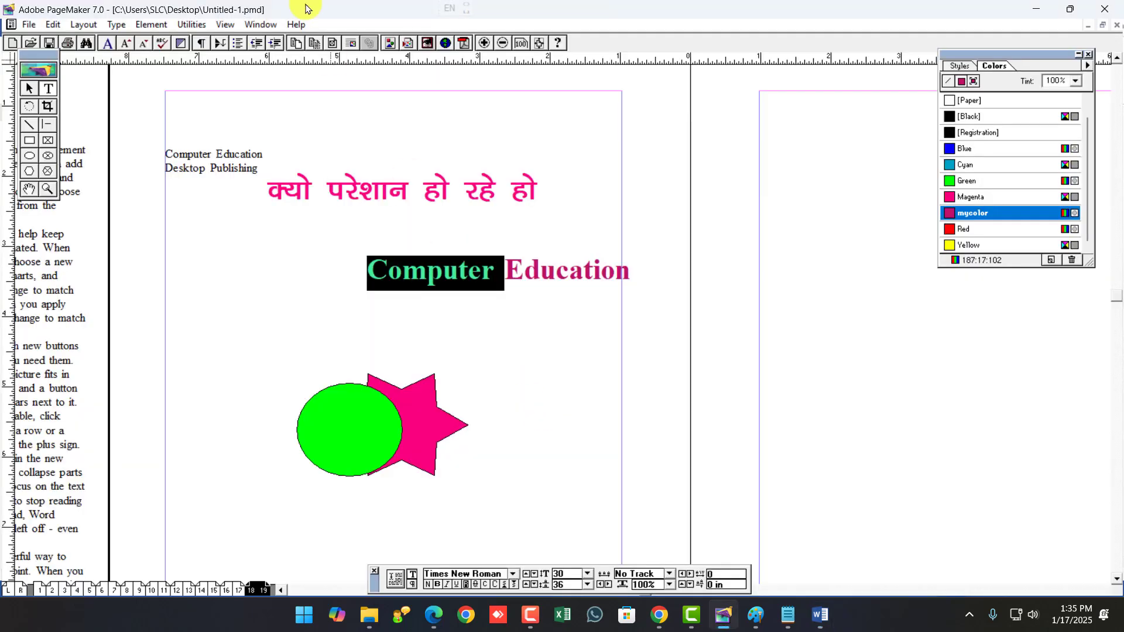
pyautogui.click(53, 24)
pyautogui.moveTo(69, 24)
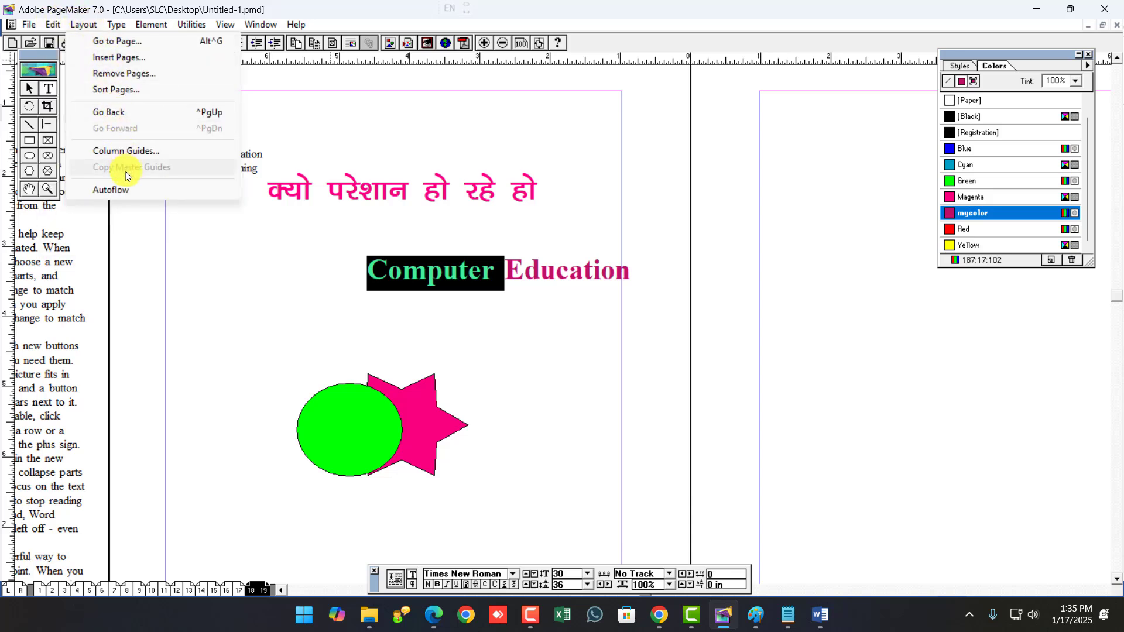
pyautogui.click(130, 89)
pyautogui.hotkey('alt', 'Tab')
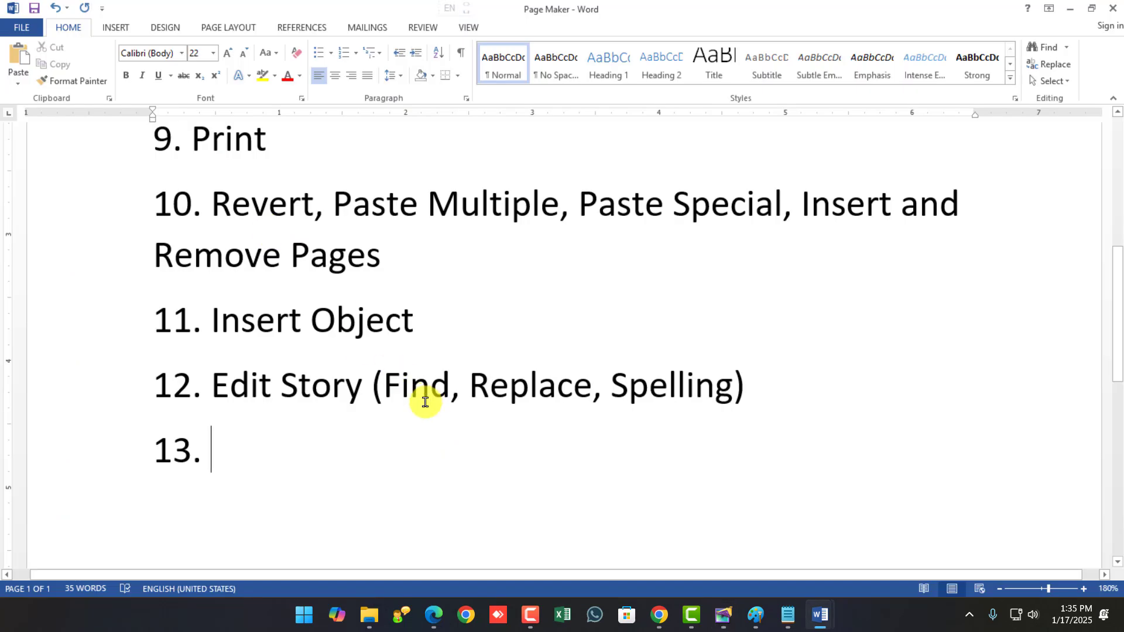
pyautogui.click(436, 299)
pyautogui.click(453, 269)
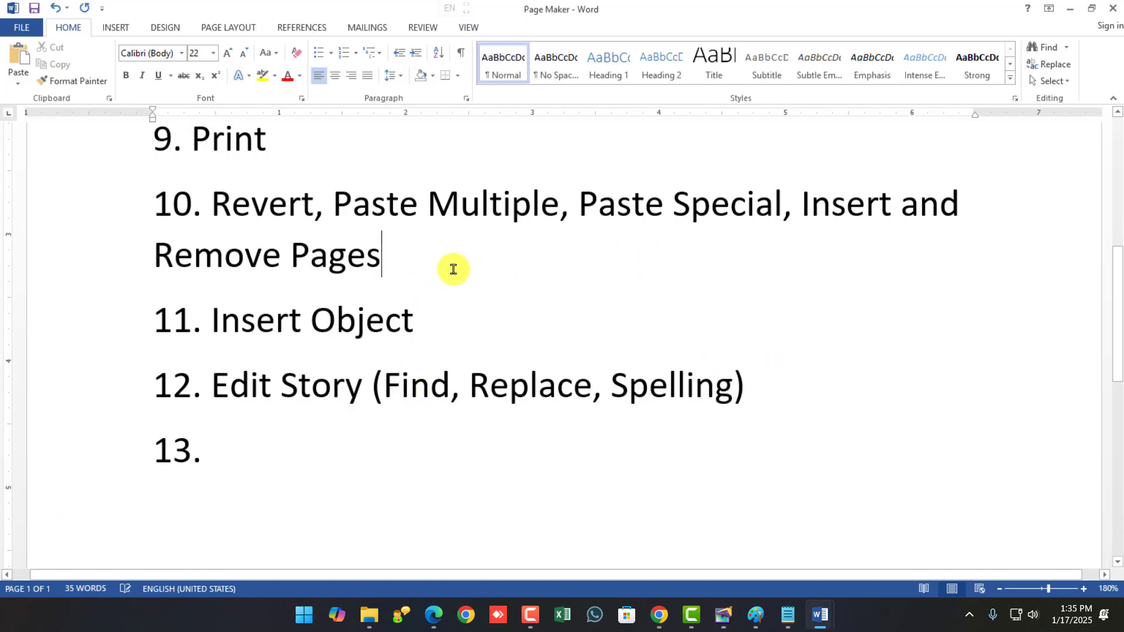
pyautogui.write(', Sort Pages')
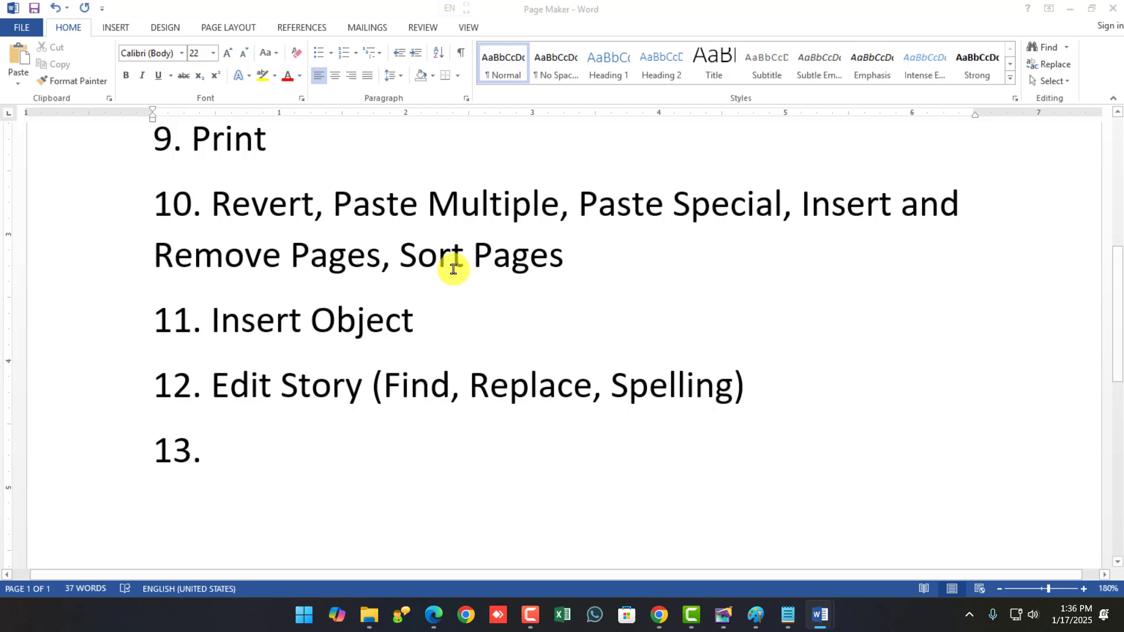
# Consult PageMaker's layout commands again and append ", Column Guides" to item 10 in the Word list.
pyautogui.hotkey('alt', 'Tab')
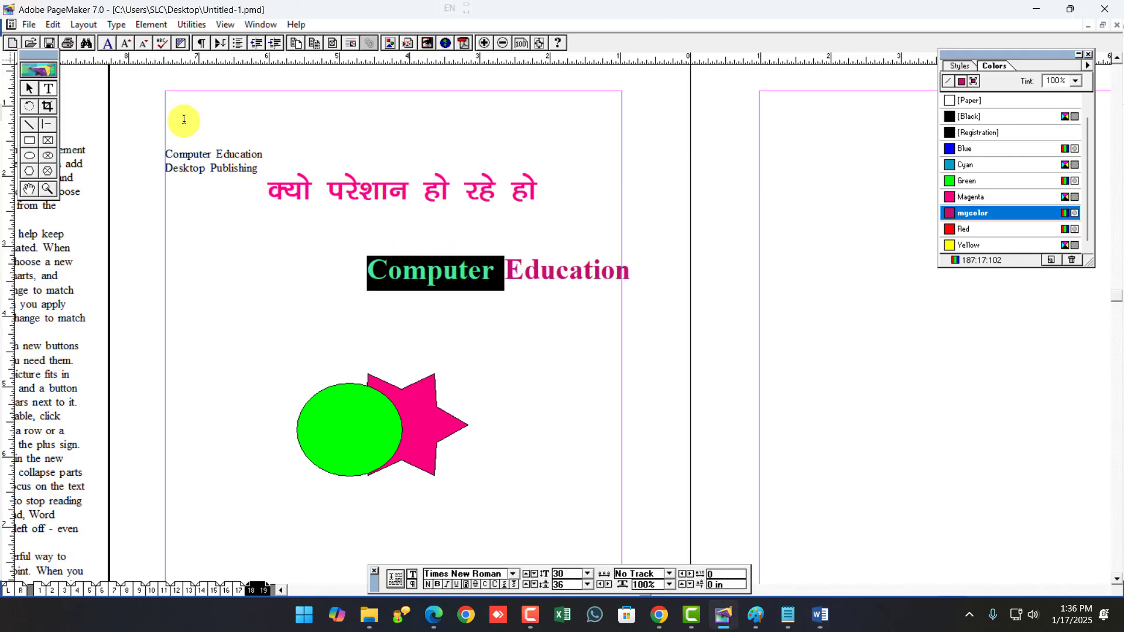
pyautogui.click(84, 25)
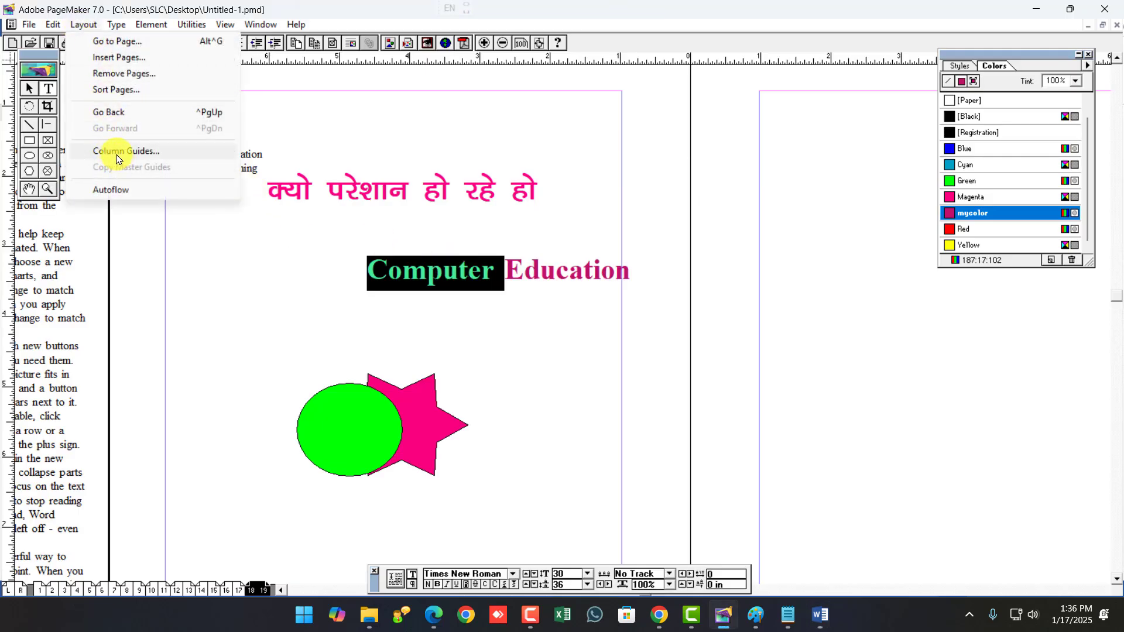
pyautogui.hotkey('alt', 'Tab')
pyautogui.write(', C')
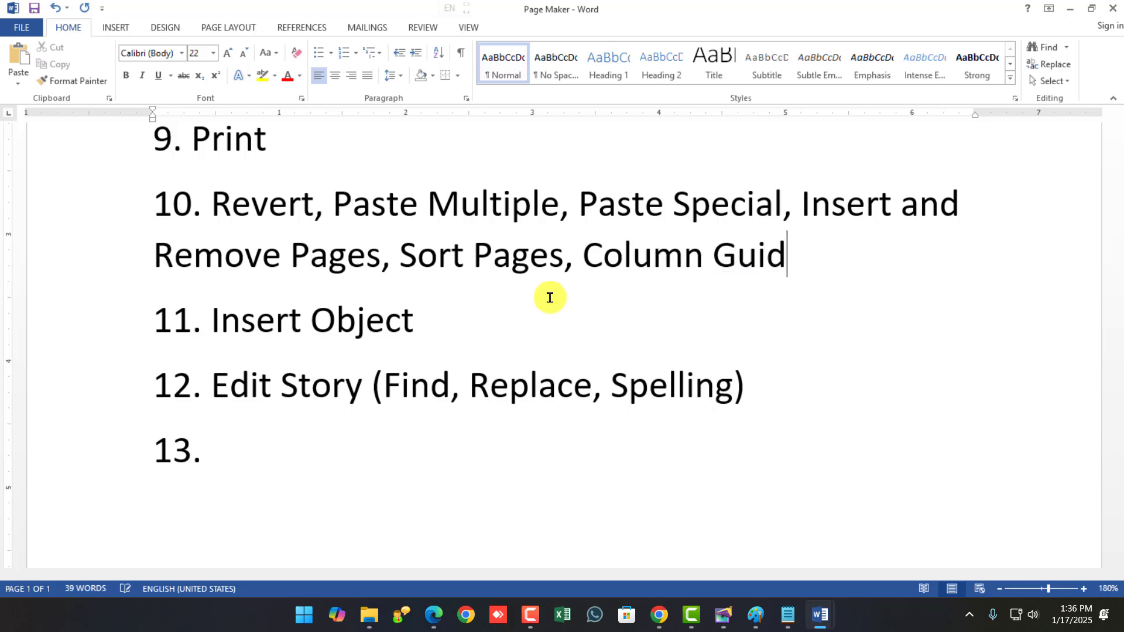
pyautogui.write('olumn Gu')
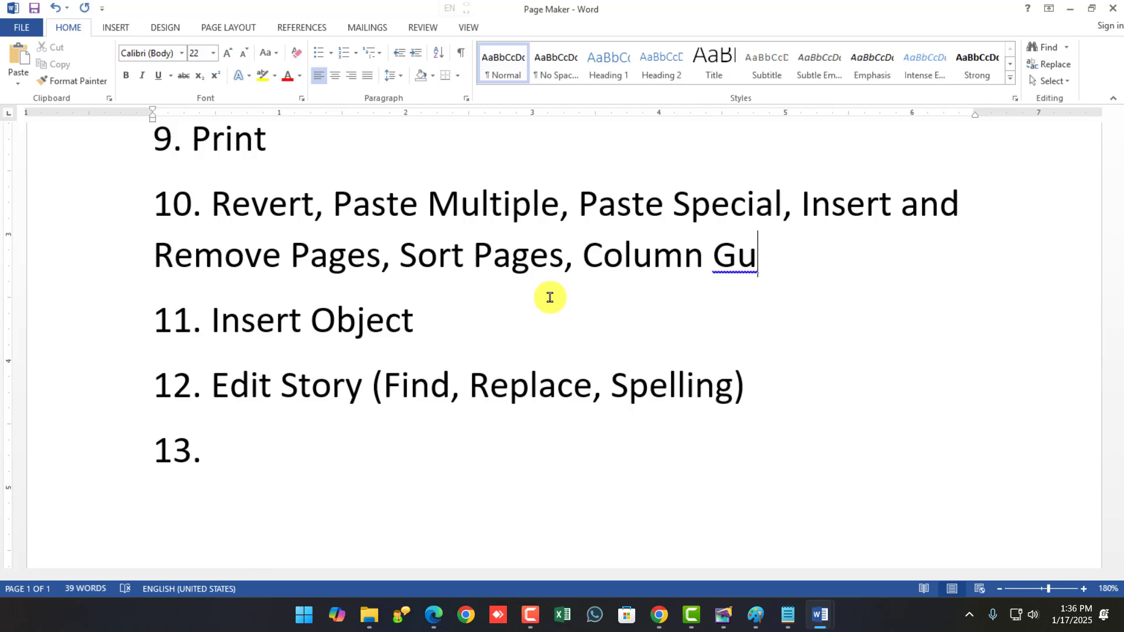
pyautogui.hotkey('alt', 'Tab')
pyautogui.write('ides')
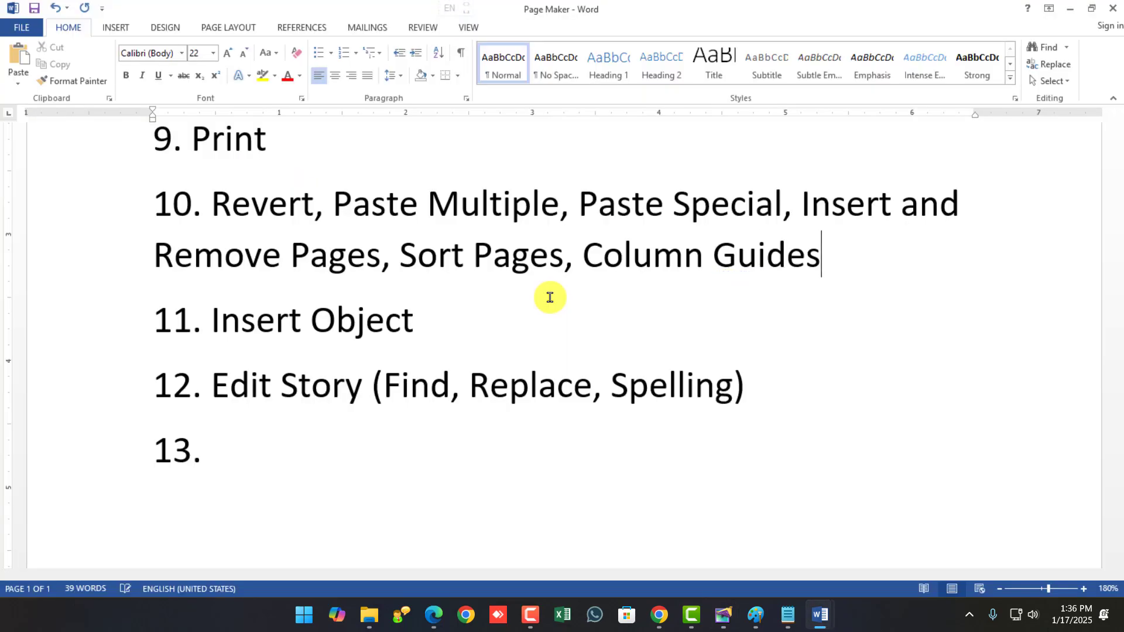
# Review PageMaker's Type commands and enter "Character Specifications" as item 13 of the Word list.
pyautogui.hotkey('alt', 'Tab')
pyautogui.click(83, 24)
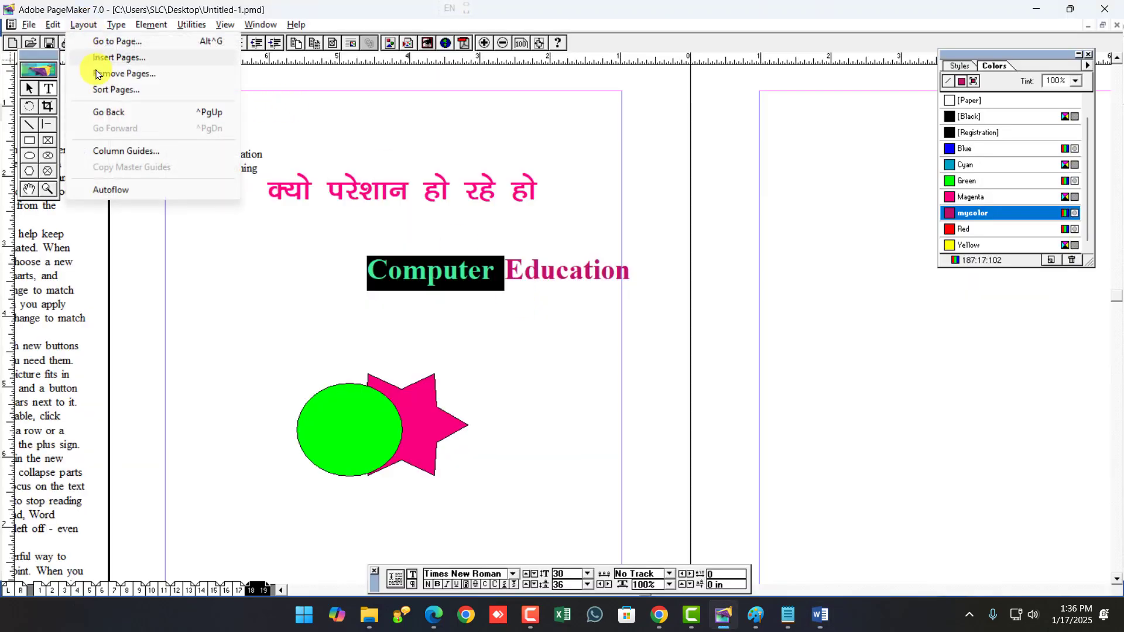
pyautogui.moveTo(116, 25)
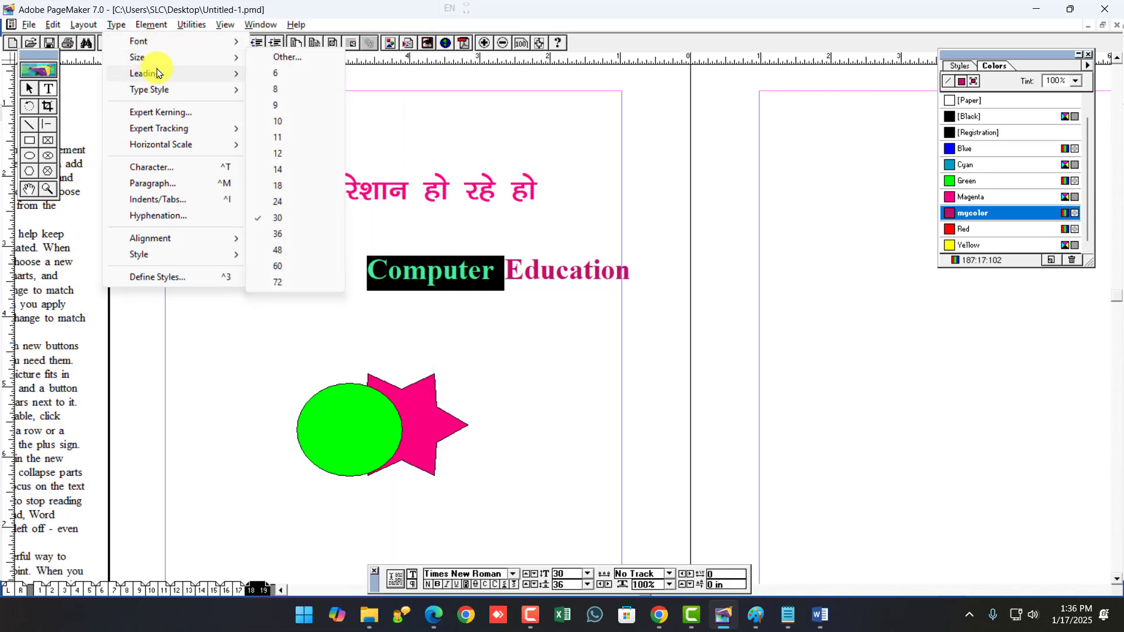
pyautogui.moveTo(164, 86)
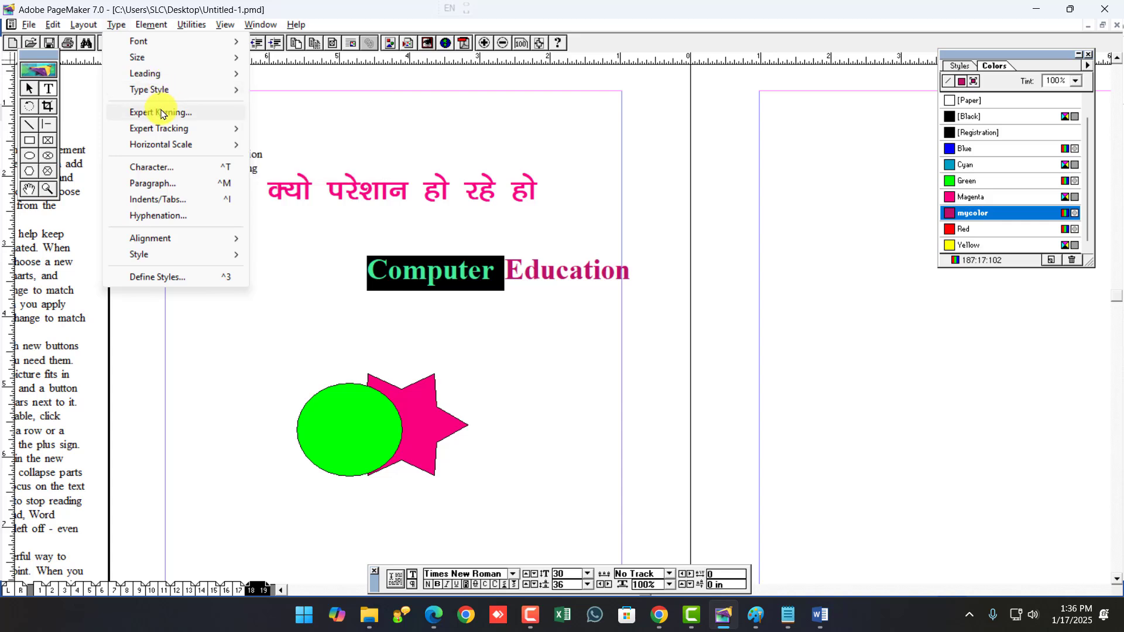
pyautogui.moveTo(167, 137)
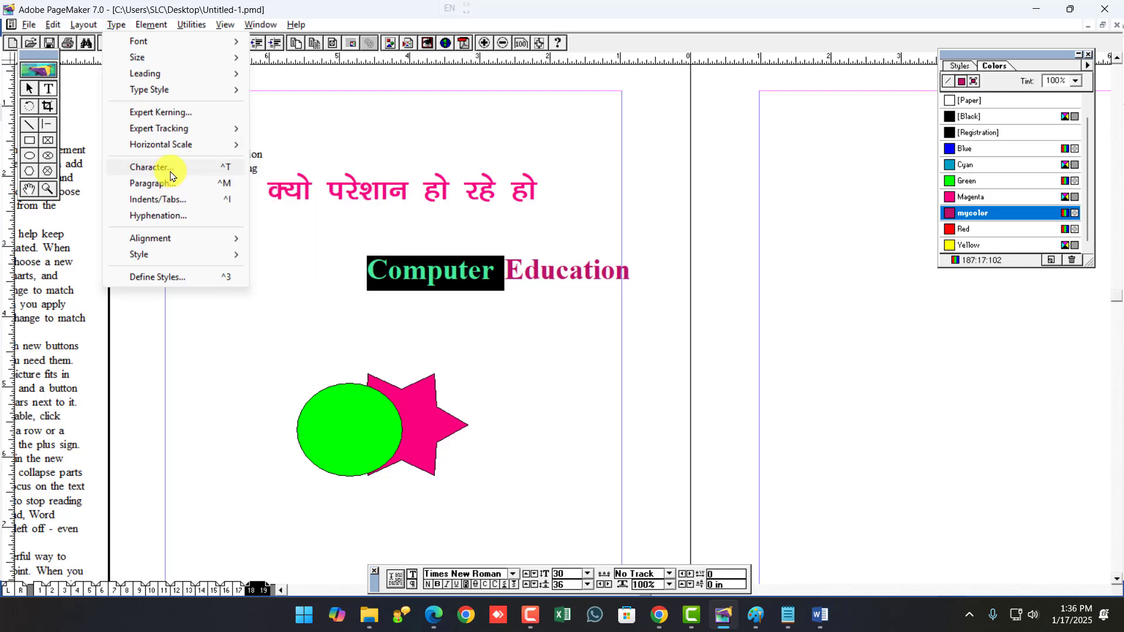
pyautogui.hotkey('alt', 'Tab')
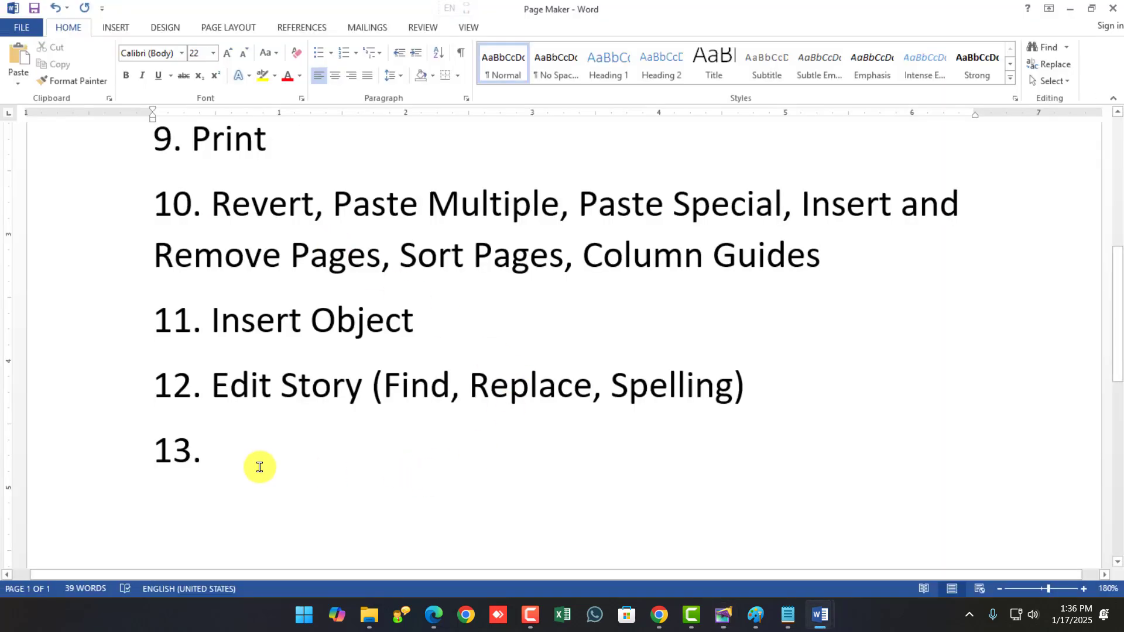
pyautogui.write('Charact')
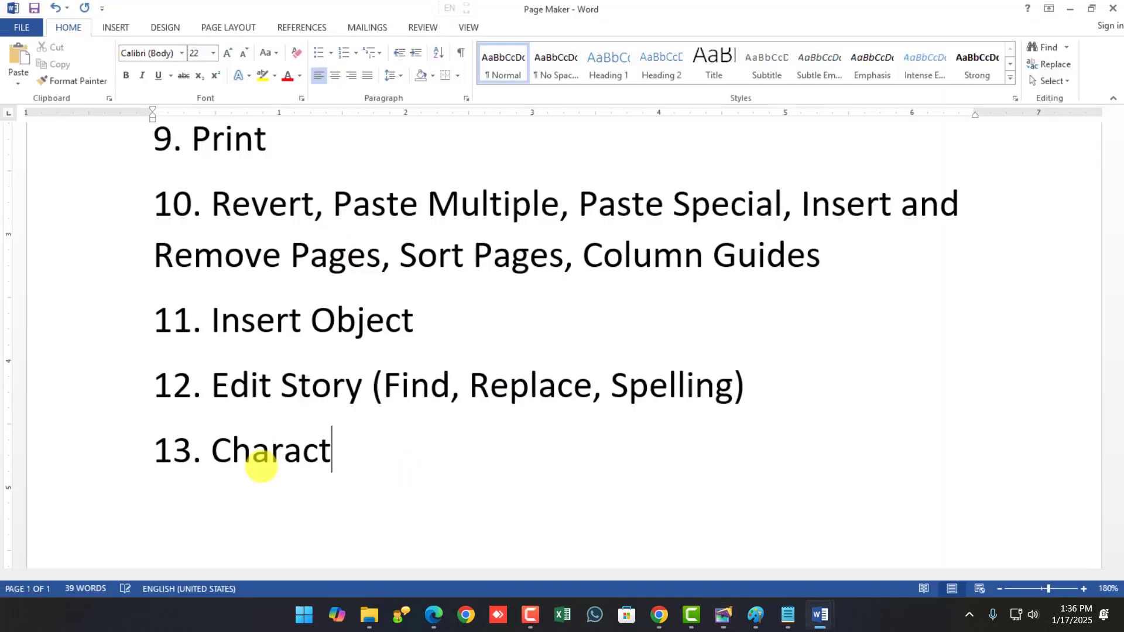
pyautogui.write('er Spe')
pyautogui.press('BackSpace')
pyautogui.press('BackSpace')
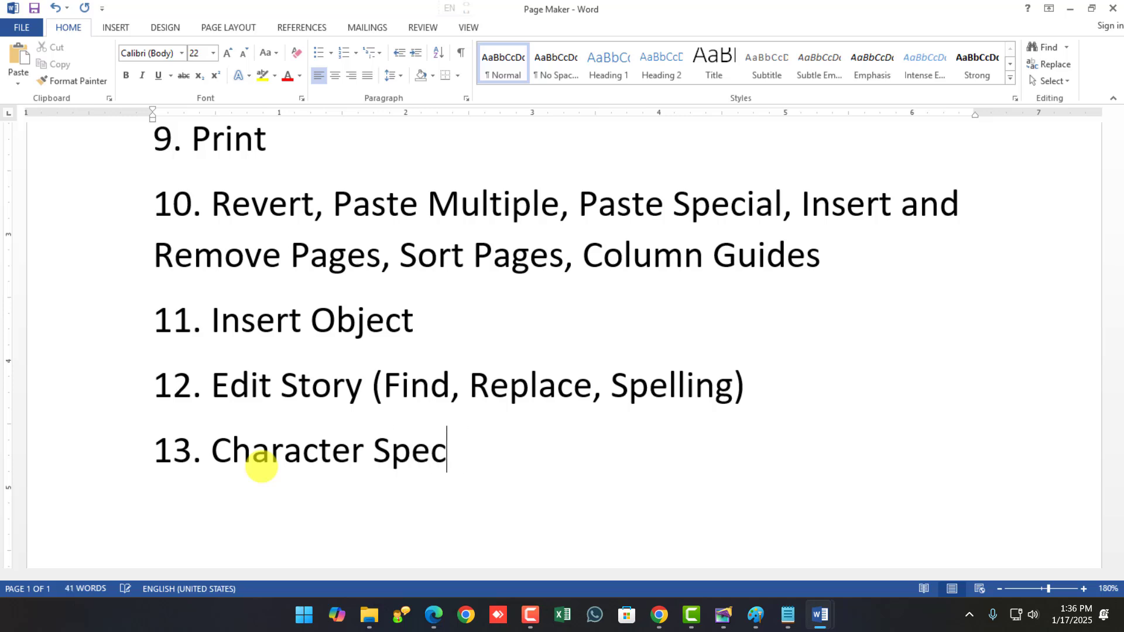
pyautogui.write('ification')
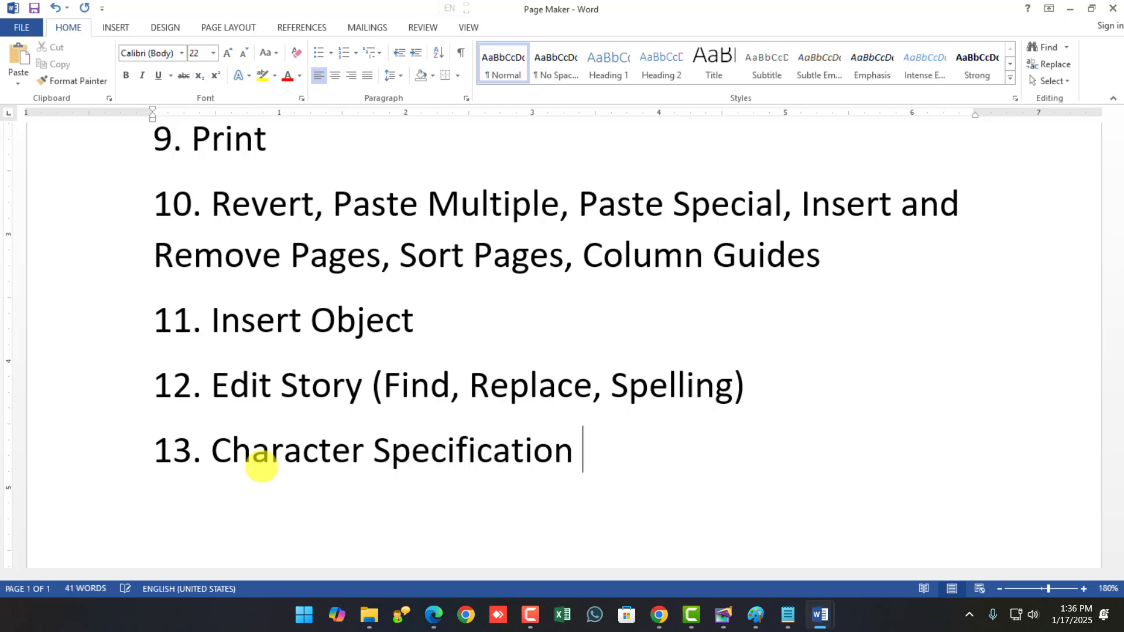
pyautogui.hotkey('ctrl', 'shift', 'Left')
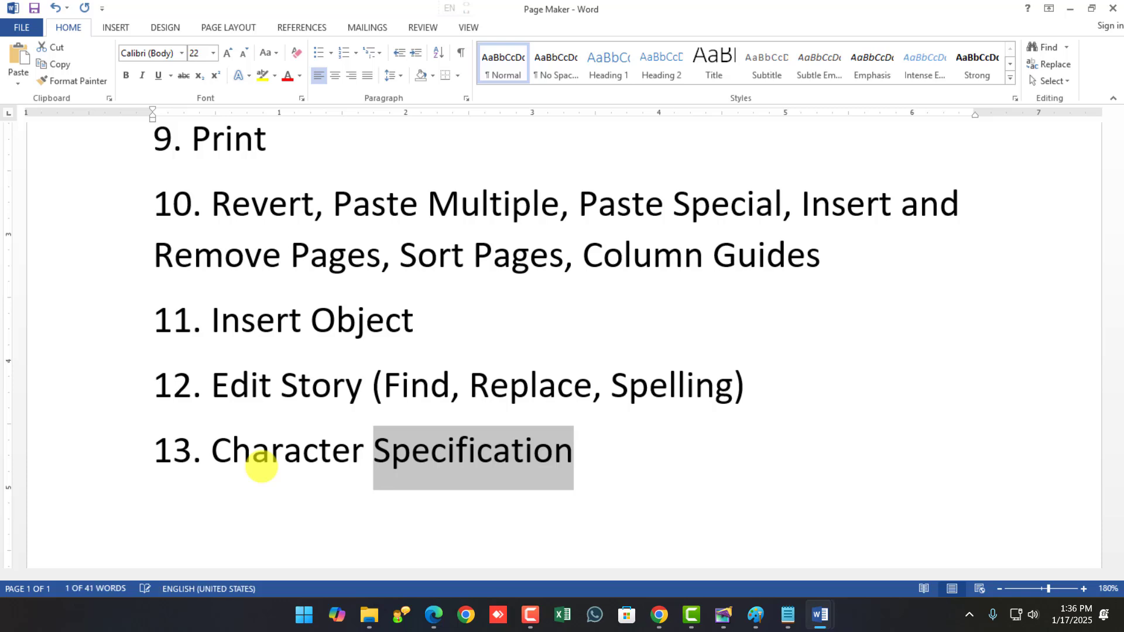
pyautogui.press('Right')
pyautogui.write('s')
# Add item 14, "Paragraph Specifications", to the list, reusing the word "Specifications" copied from item 13.
pyautogui.hotkey('ctrl', 'shift', 'Left')
pyautogui.hotkey('ctrl', 'c')
pyautogui.press('Right')
pyautogui.press('Return')
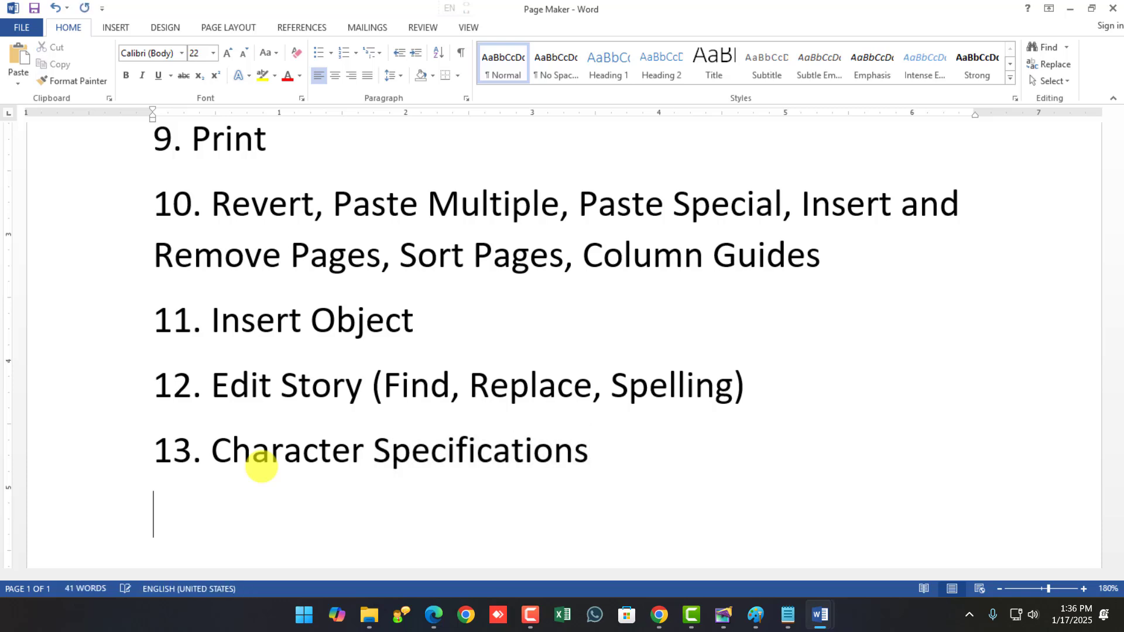
pyautogui.write('Par')
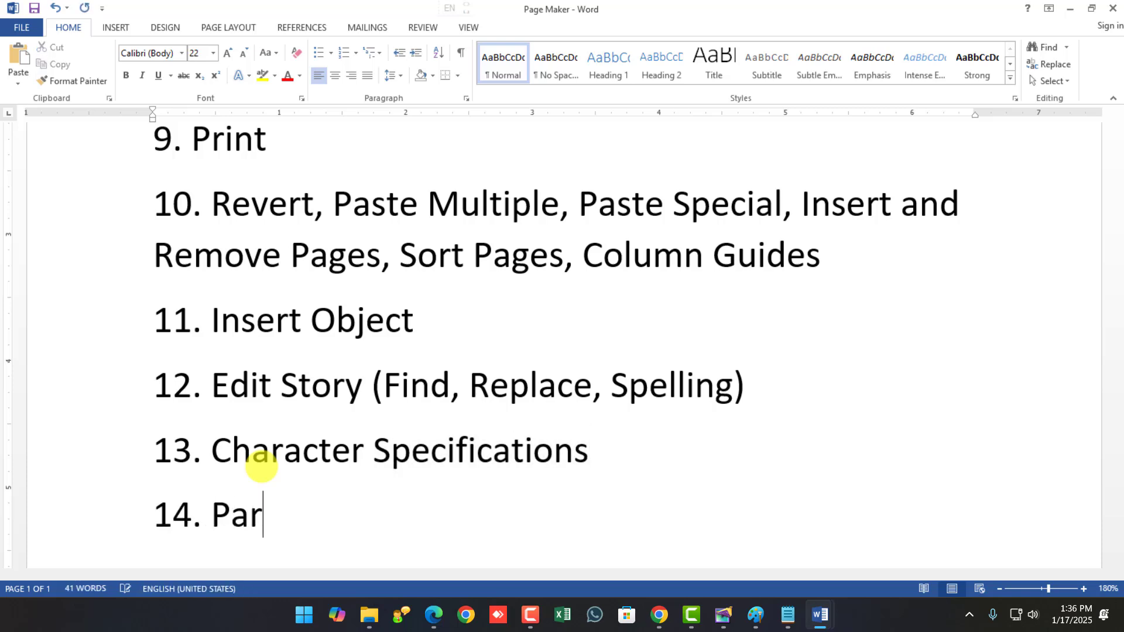
pyautogui.write('agraph')
pyautogui.hotkey('ctrl', 'v')
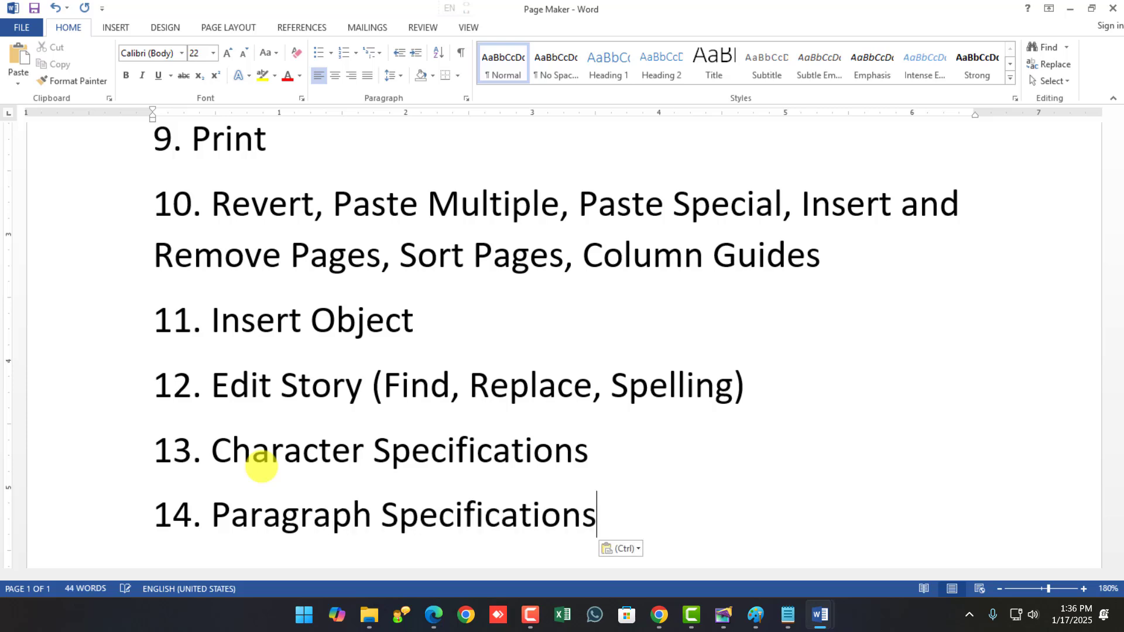
# Check the remaining Type commands in PageMaker and add "15. Style and Color Creation" to the Word list.
pyautogui.press('Return')
pyautogui.hotkey('alt', 'Tab')
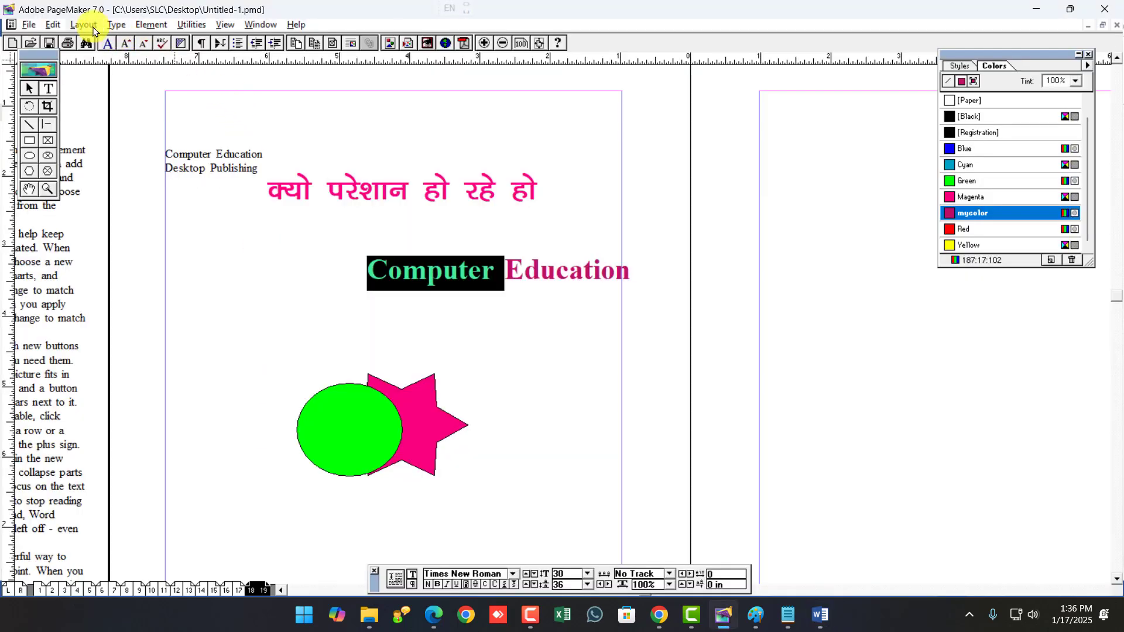
pyautogui.click(116, 24)
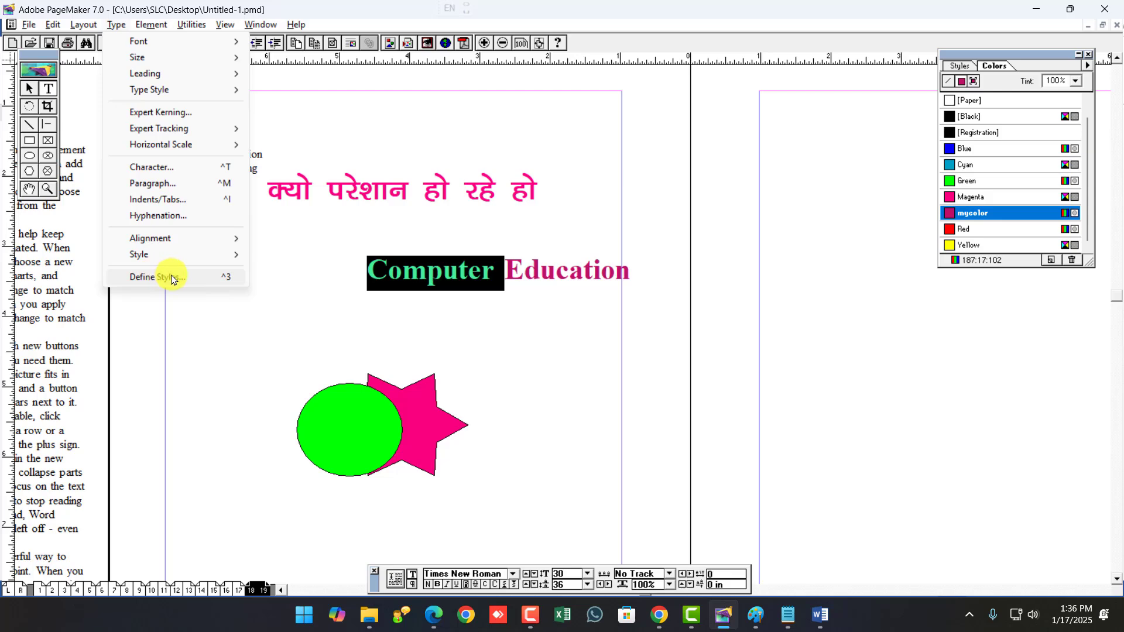
pyautogui.hotkey('alt', 'Tab')
pyautogui.write('15')
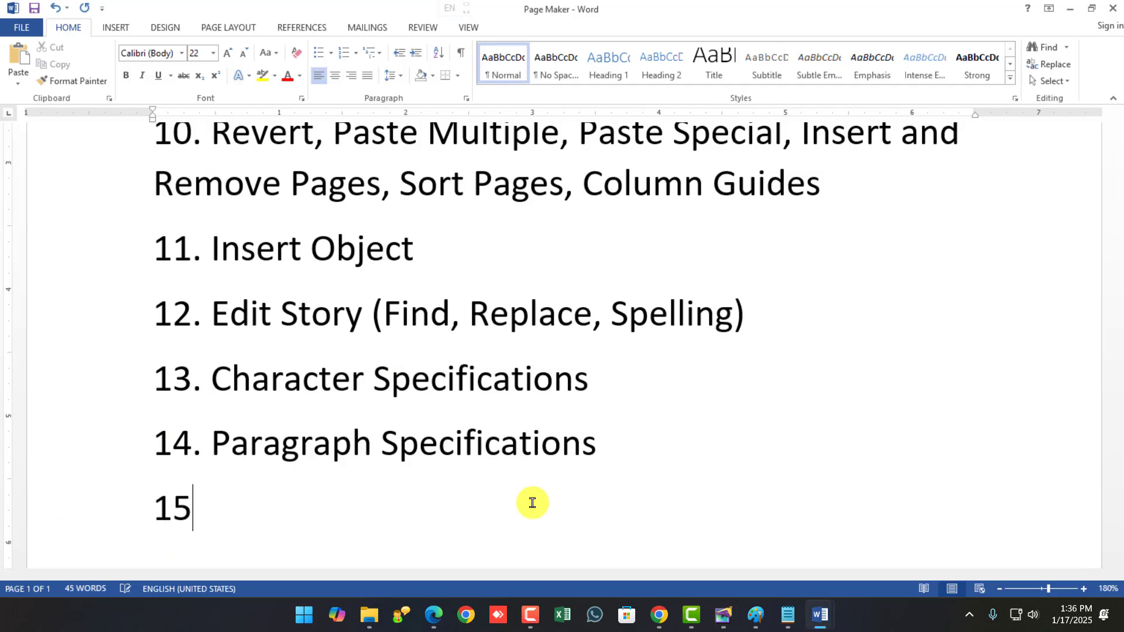
pyautogui.write('. Style and')
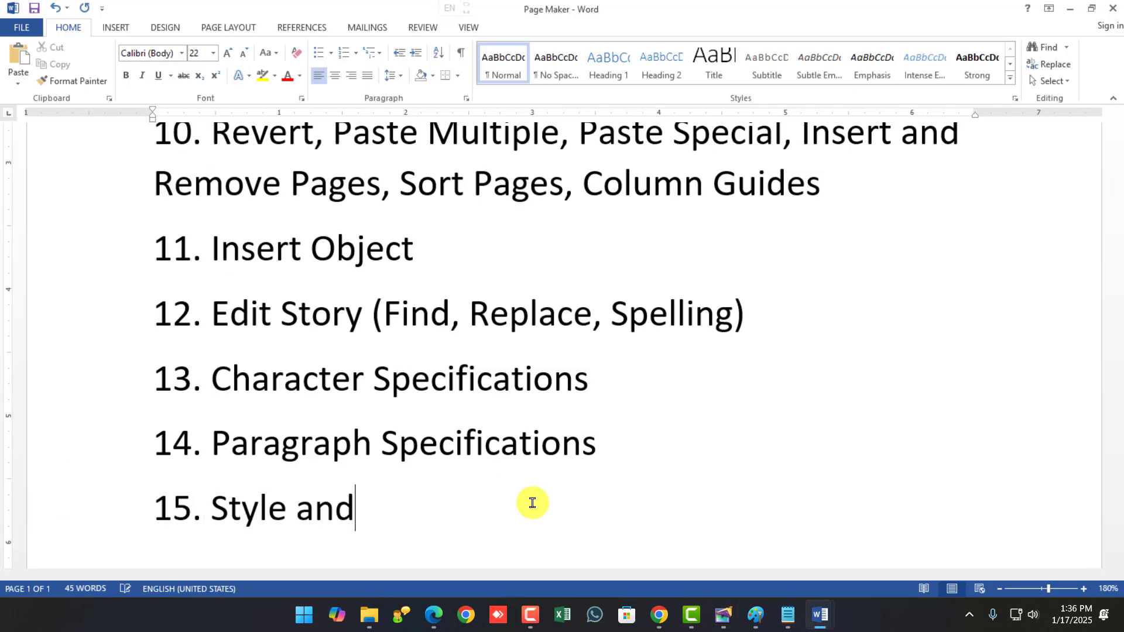
pyautogui.write(' Color Cre')
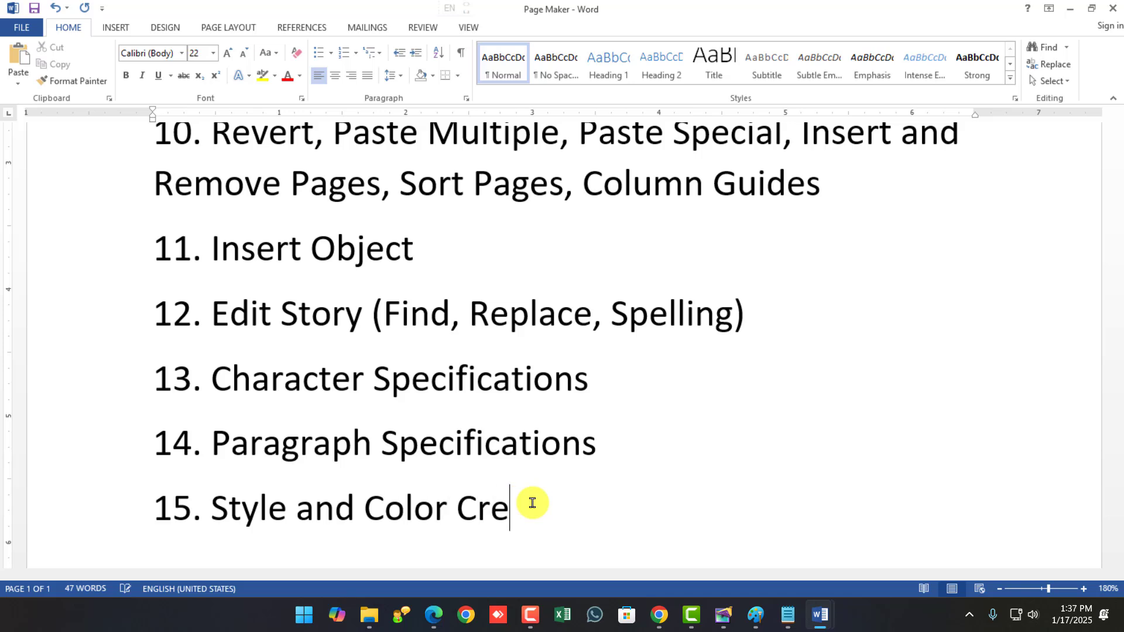
pyautogui.write('ation')
pyautogui.press('Return')
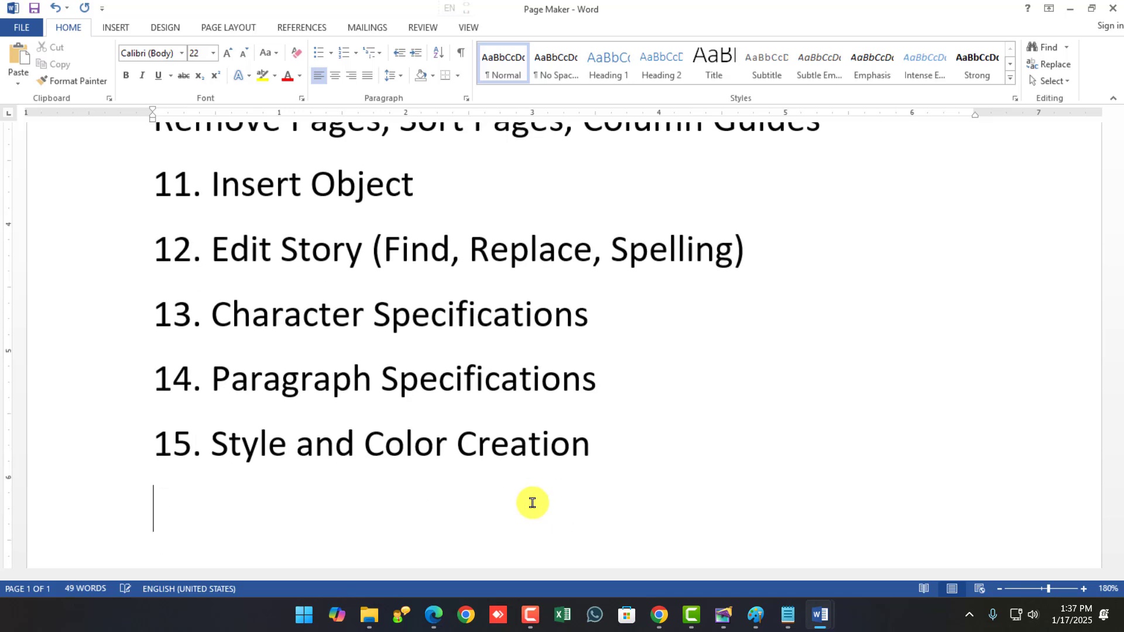
# Switch back to PageMaker and look through its Type, Element and Utilities commands for further list topics.
pyautogui.hotkey('alt', 'Tab')
pyautogui.click(115, 24)
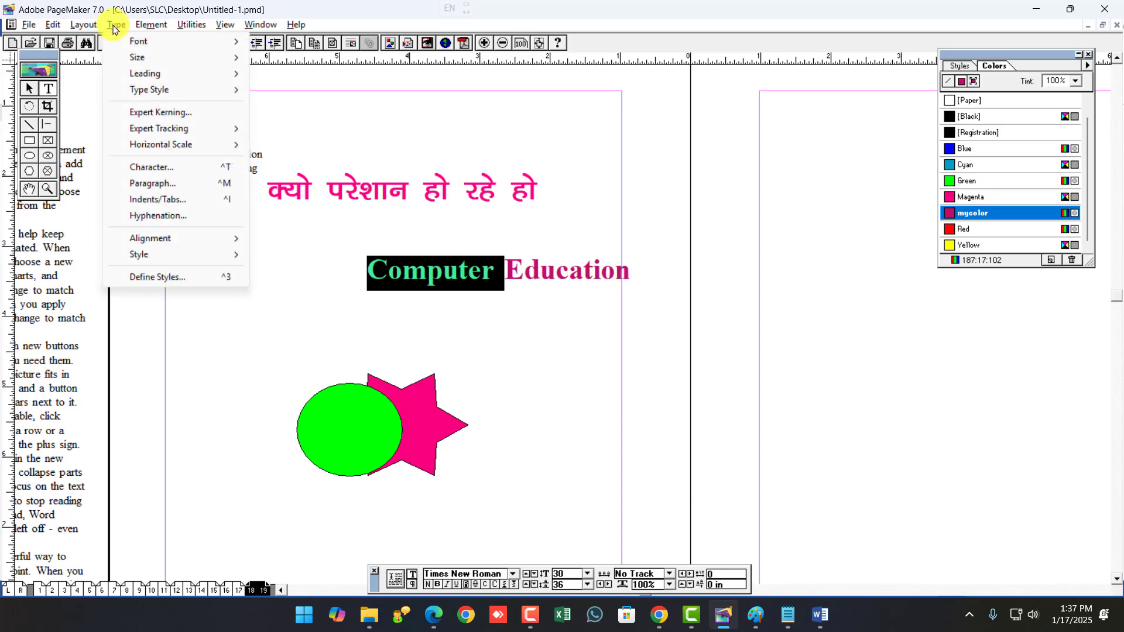
pyautogui.moveTo(149, 27)
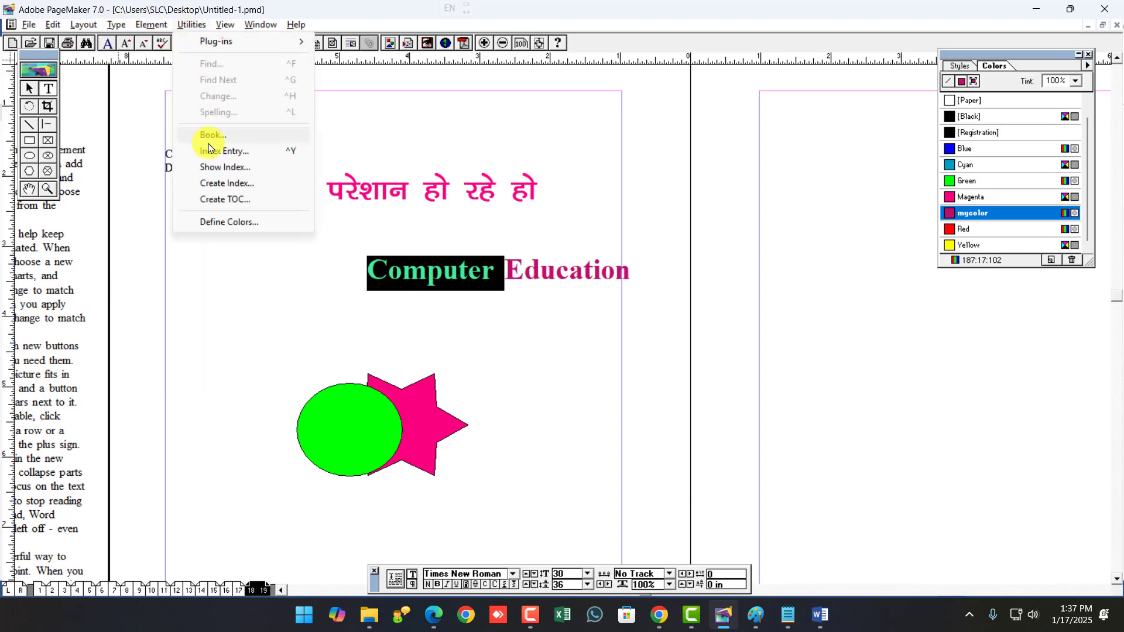
pyautogui.moveTo(255, 26)
pyautogui.click(328, 245)
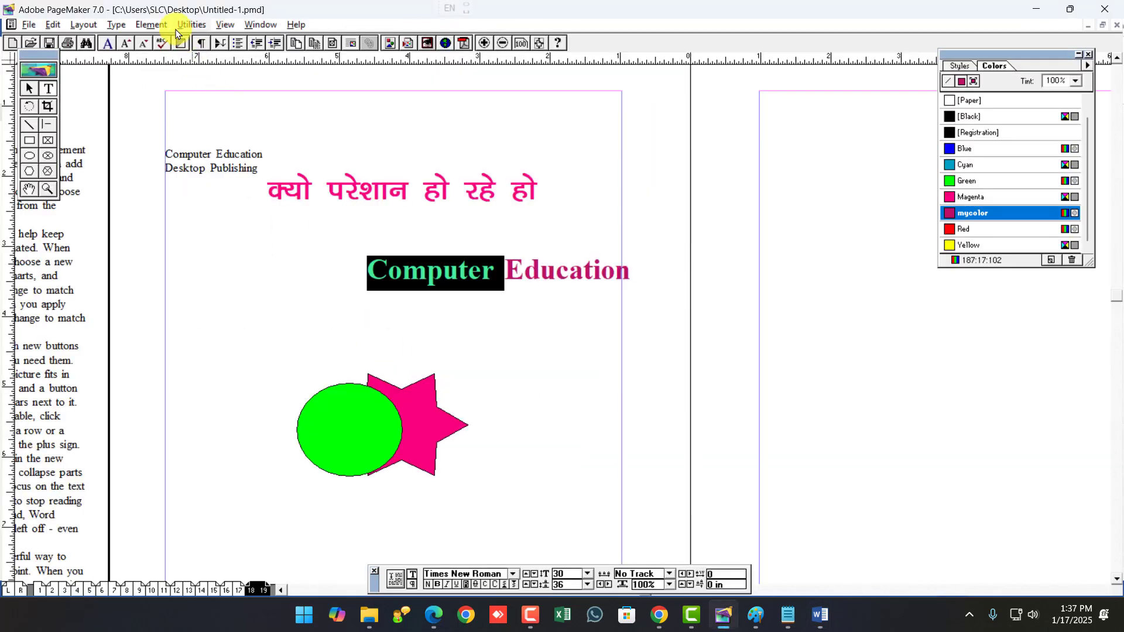
# Look at the Bullets and Numbering plug-in's options, closing them without applying anything.
pyautogui.click(181, 25)
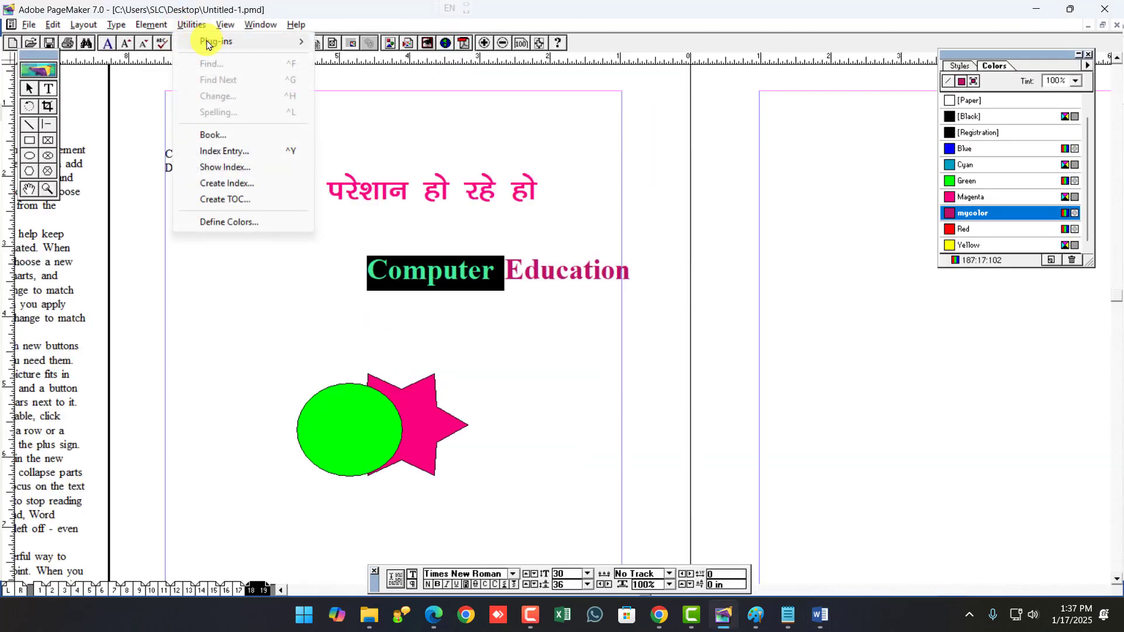
pyautogui.moveTo(206, 43)
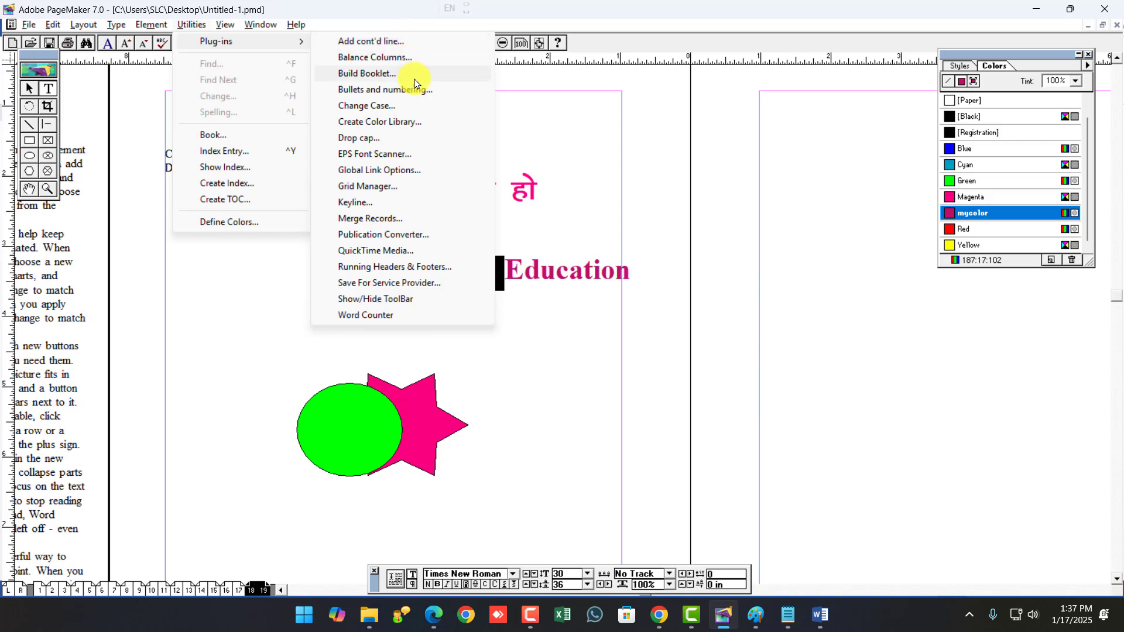
pyautogui.click(399, 90)
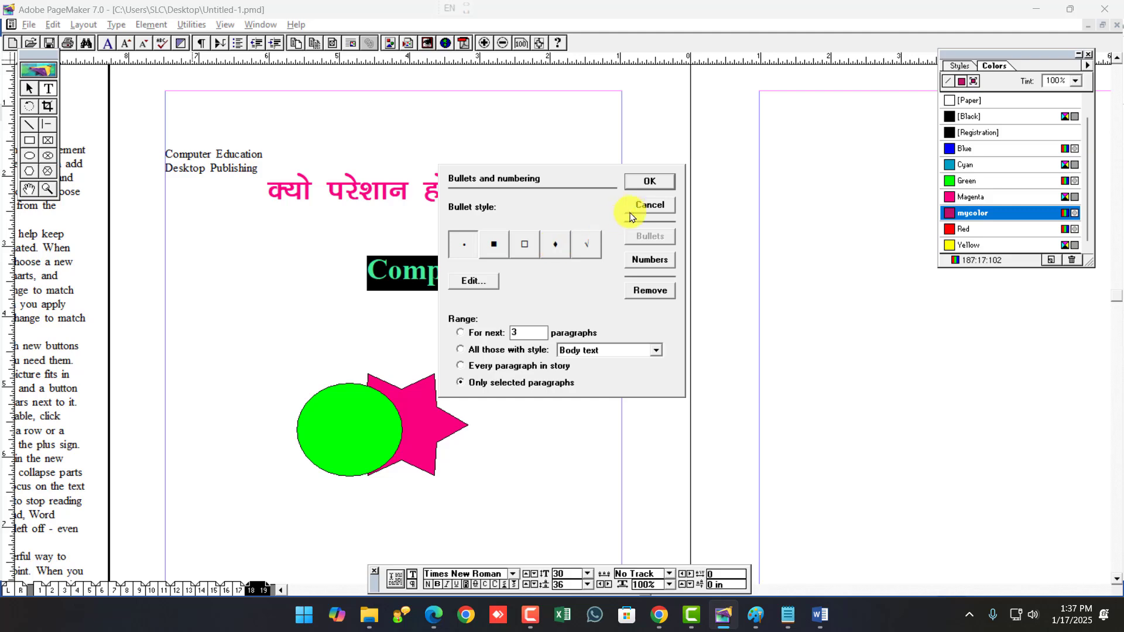
pyautogui.click(648, 205)
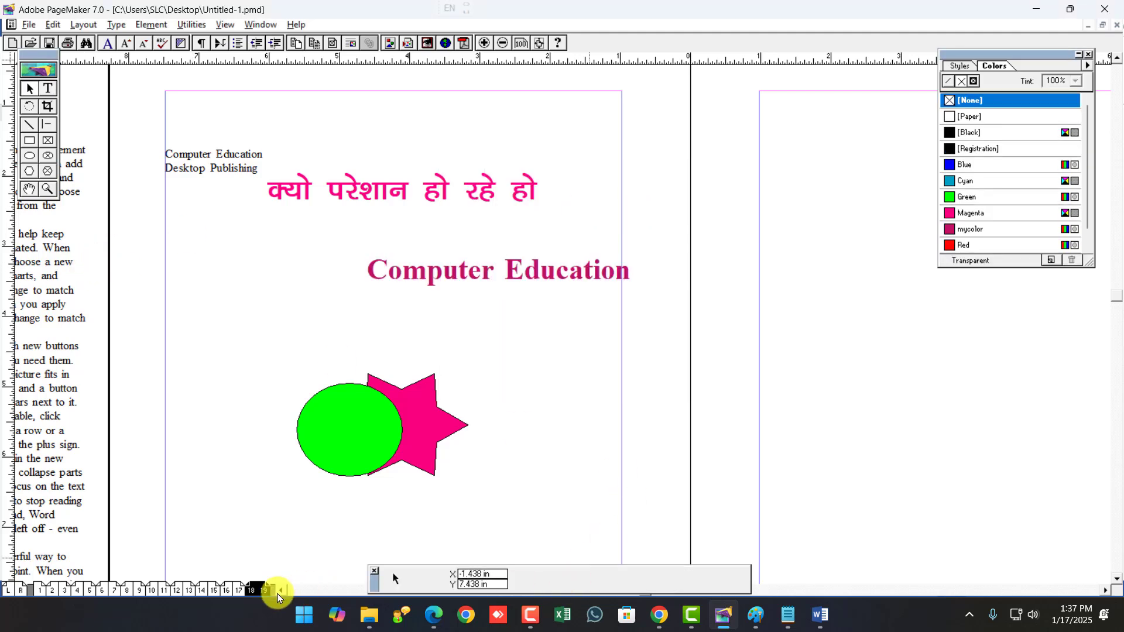
# Apply a 3-line drop cap to the second paragraph beginning "Themes and styles also help" on page 10.
pyautogui.click(282, 591)
pyautogui.click(386, 369)
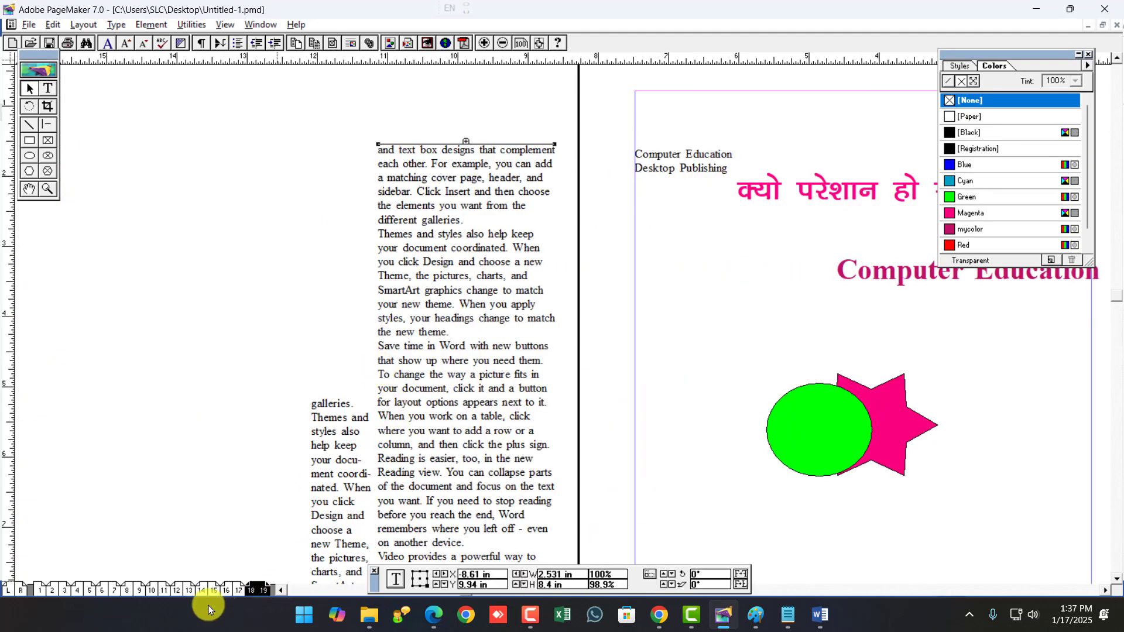
pyautogui.click(226, 590)
pyautogui.click(152, 590)
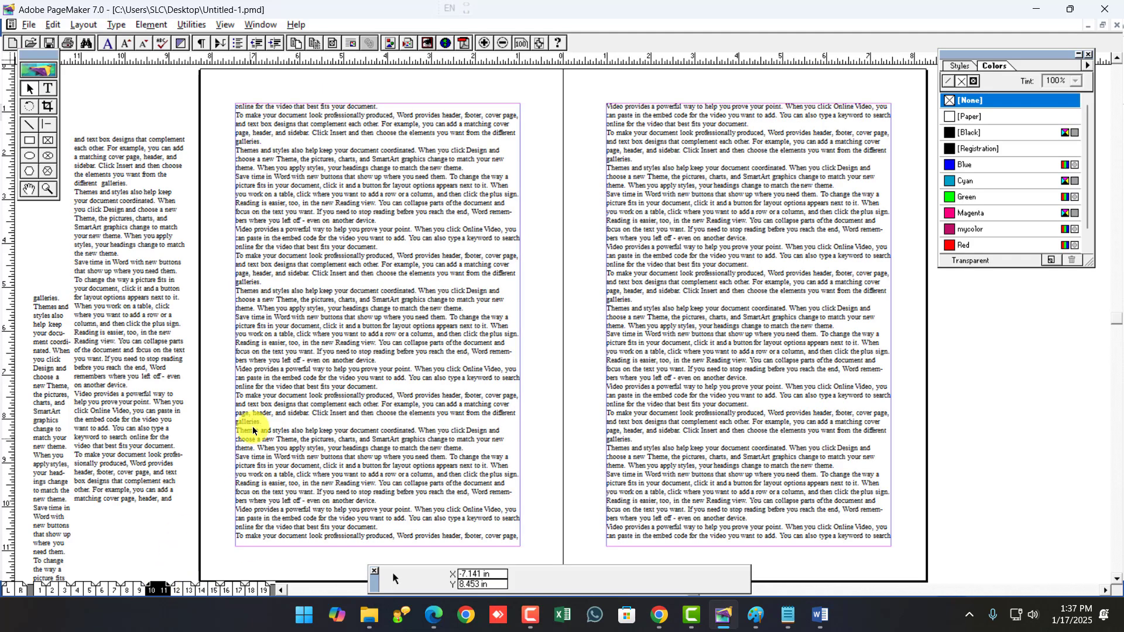
pyautogui.click(48, 88)
pyautogui.scroll(1, 251, 209)
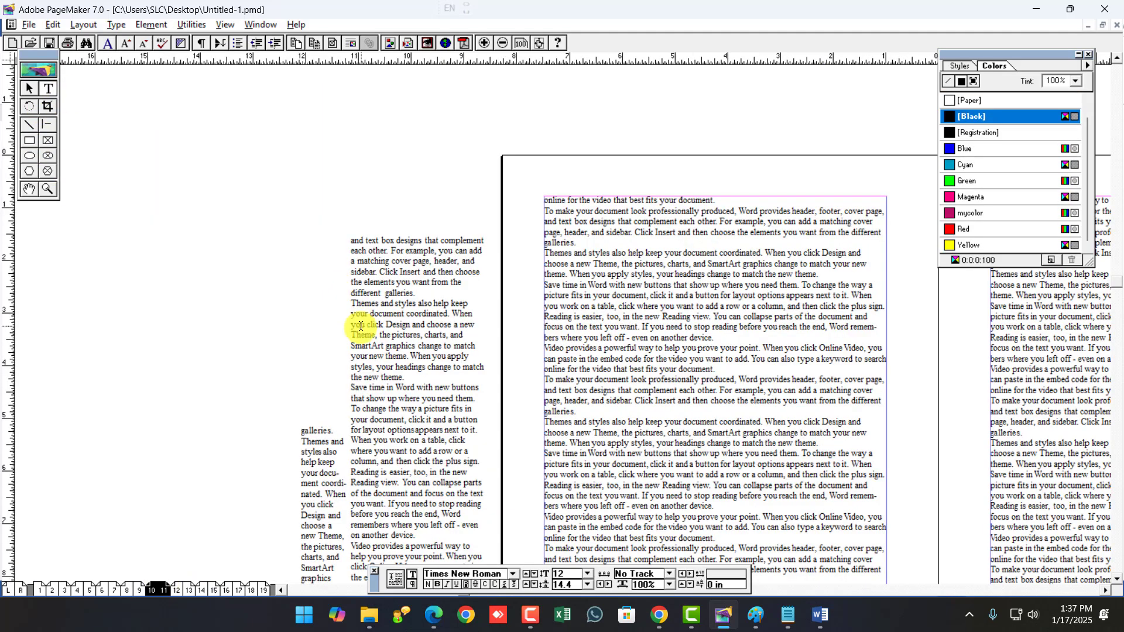
pyautogui.click(778, 422)
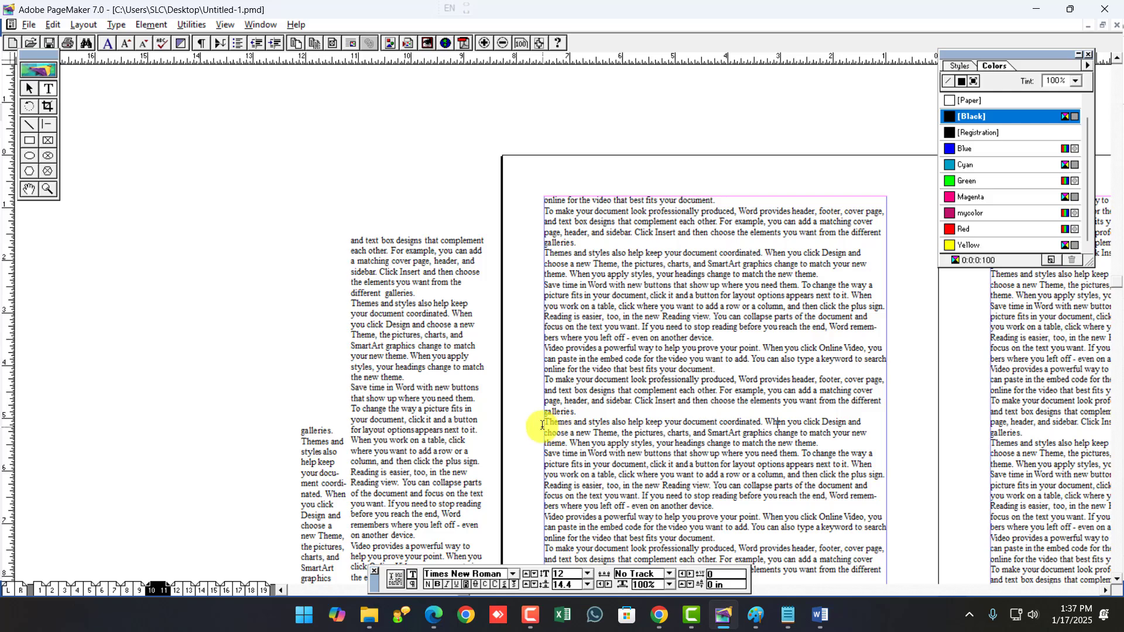
pyautogui.scroll(1, 740, 447)
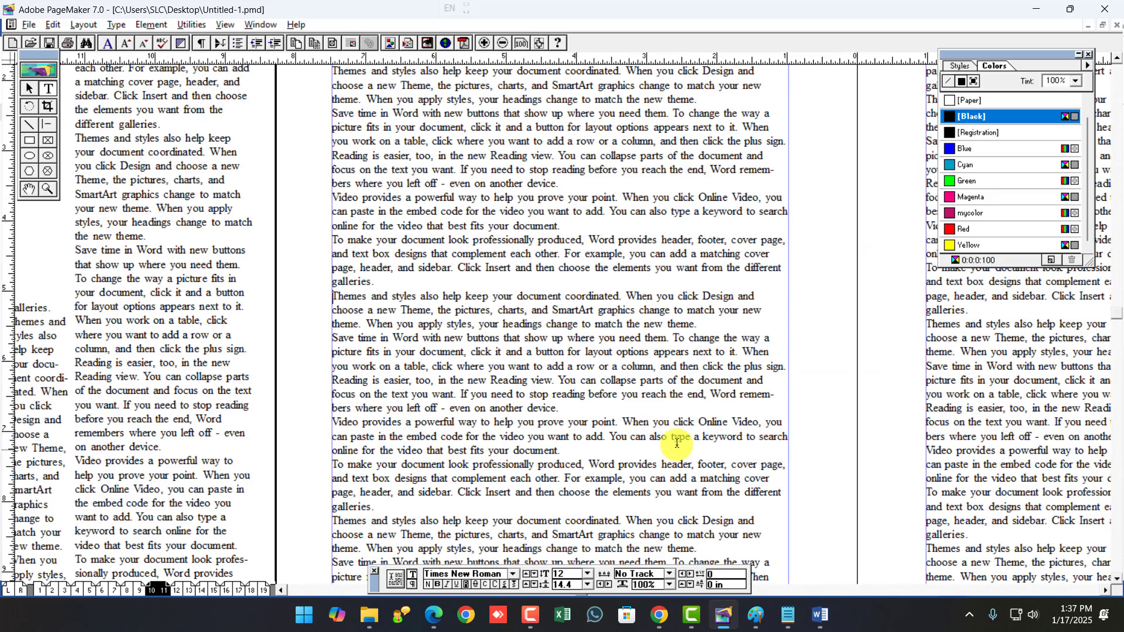
pyautogui.click(193, 26)
pyautogui.moveTo(222, 41)
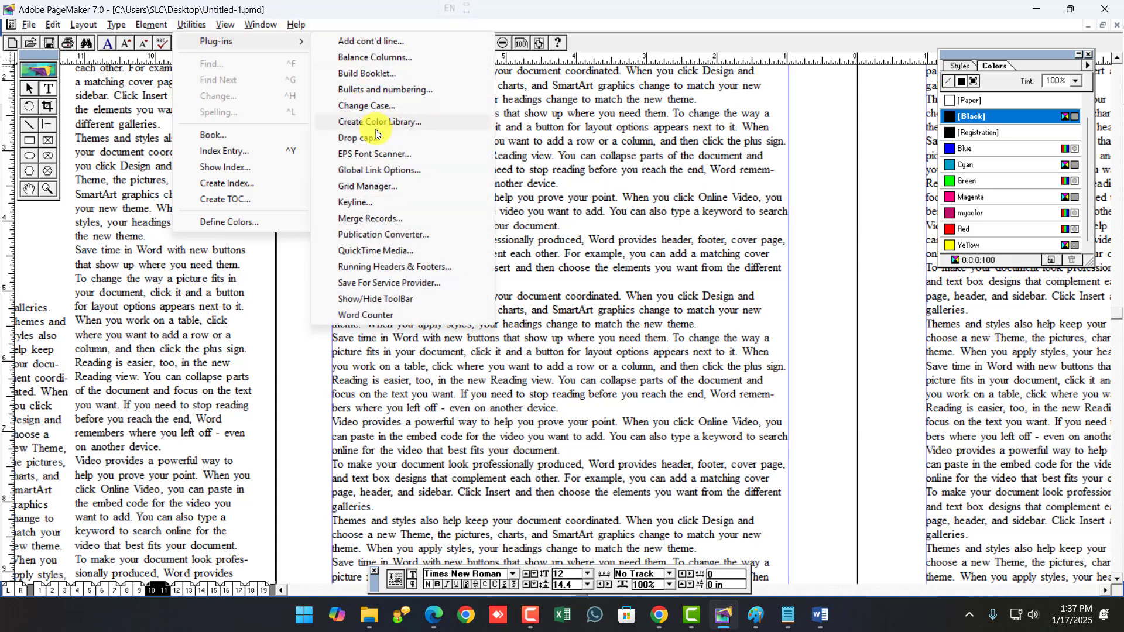
pyautogui.click(354, 139)
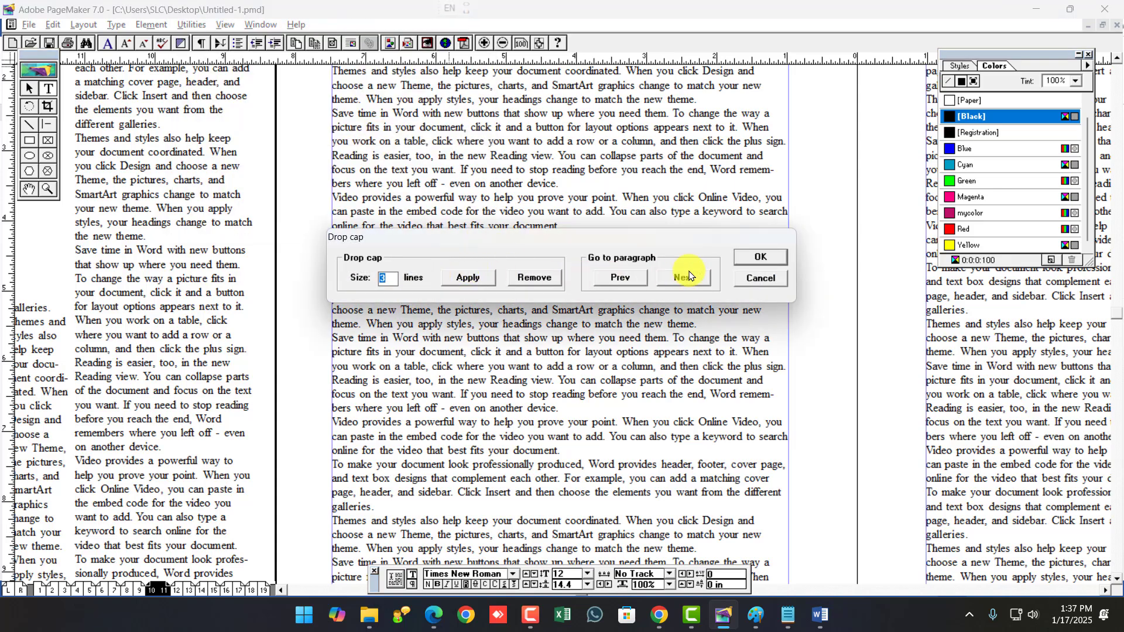
pyautogui.click(468, 277)
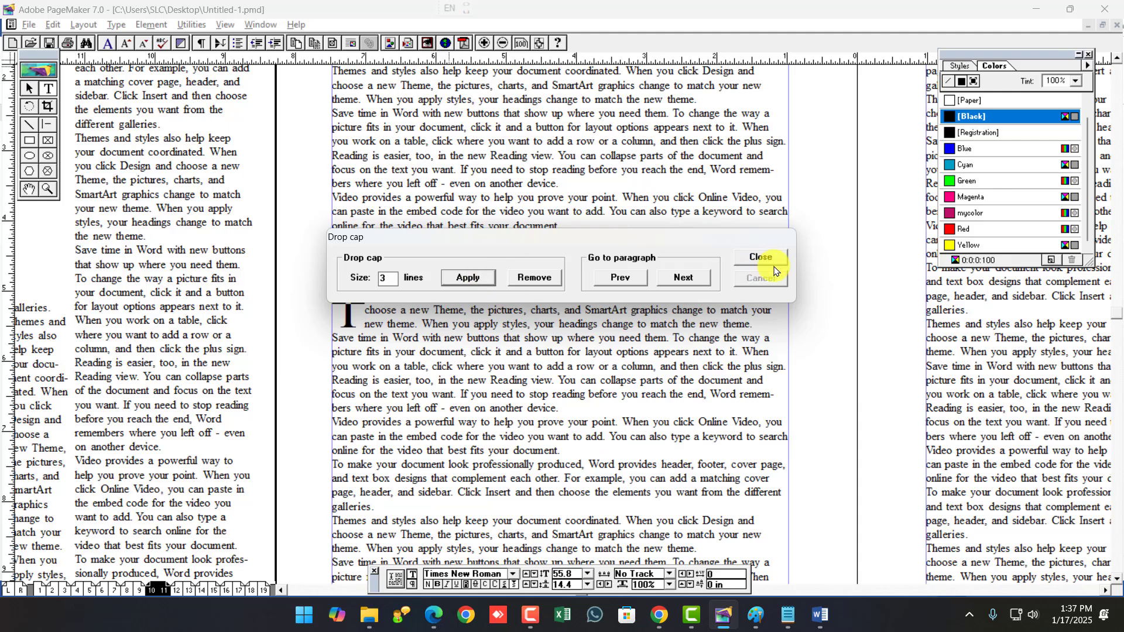
pyautogui.click(760, 257)
pyautogui.click(443, 351)
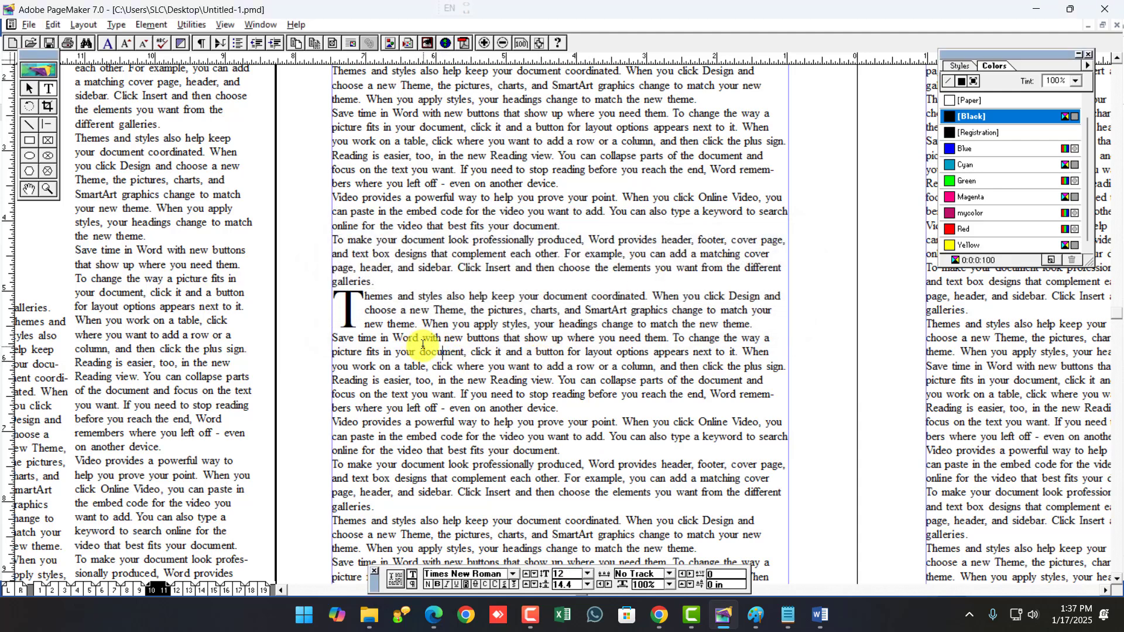
# Switch to the Word list and add "16. Drop Cap, Bullets and Numbering," as a new item.
pyautogui.hotkey('alt', 'Tab')
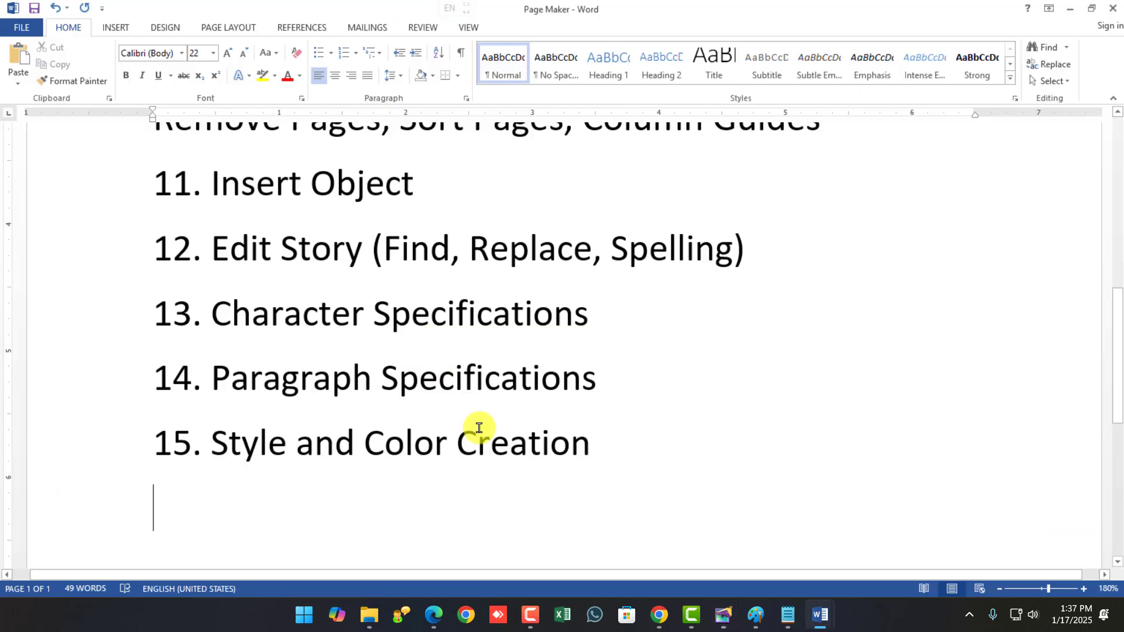
pyautogui.write('16. ')
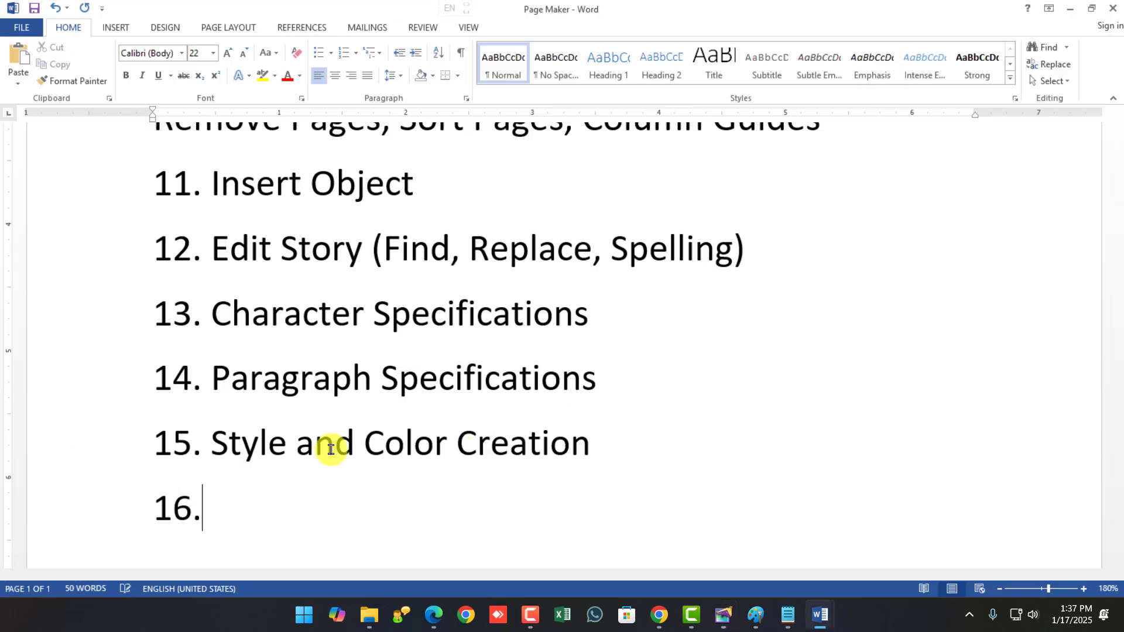
pyautogui.write('Do')
pyautogui.write('rop ')
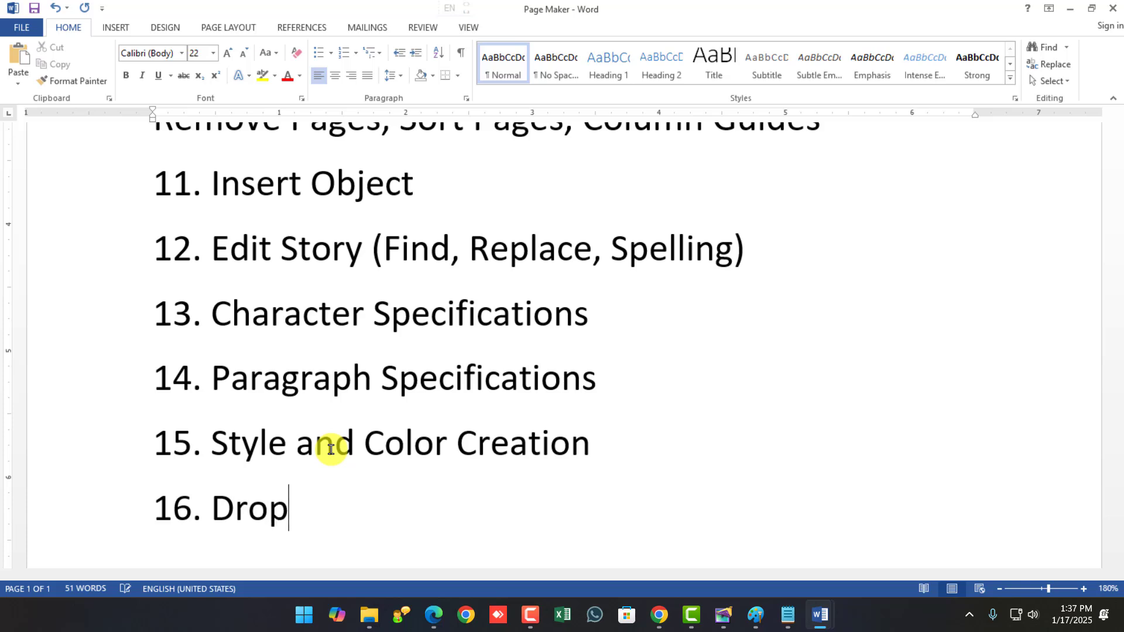
pyautogui.write('Cap, Bulle')
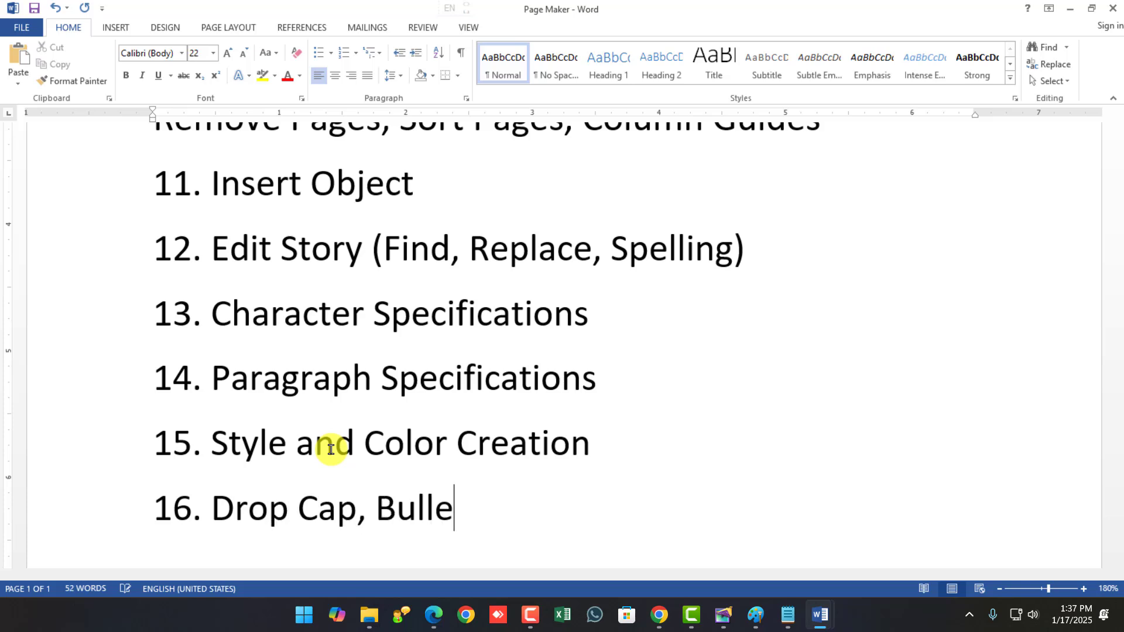
pyautogui.write('ts and Numbering,')
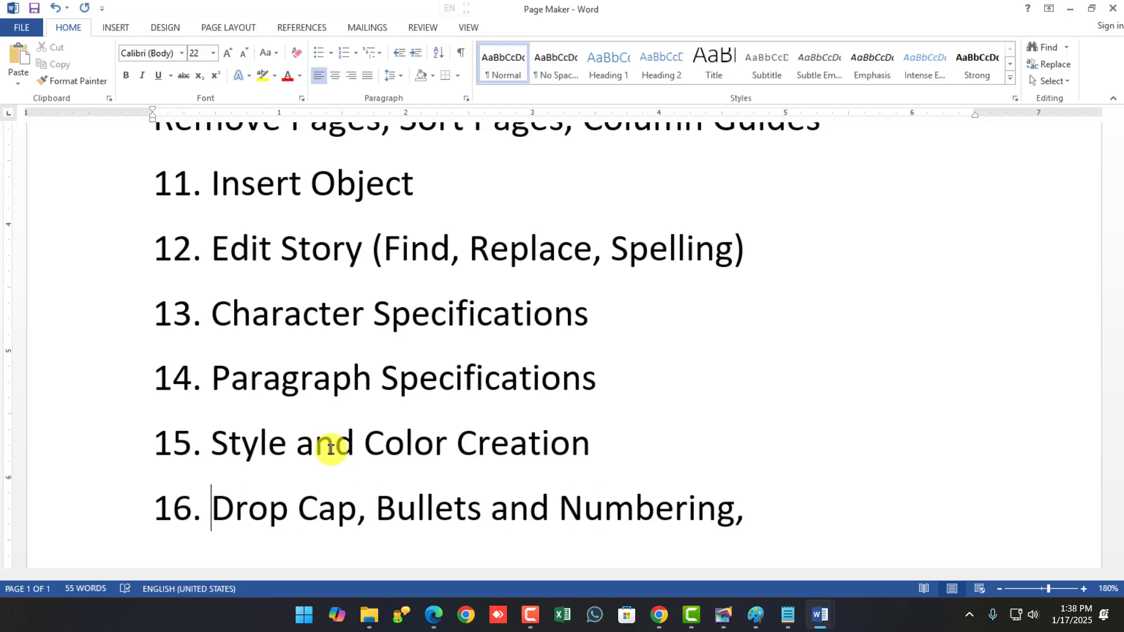
# Insert "Plugins- " before "Drop Cap" in item 16 of the list.
pyautogui.write('PluginsDrop Cap')
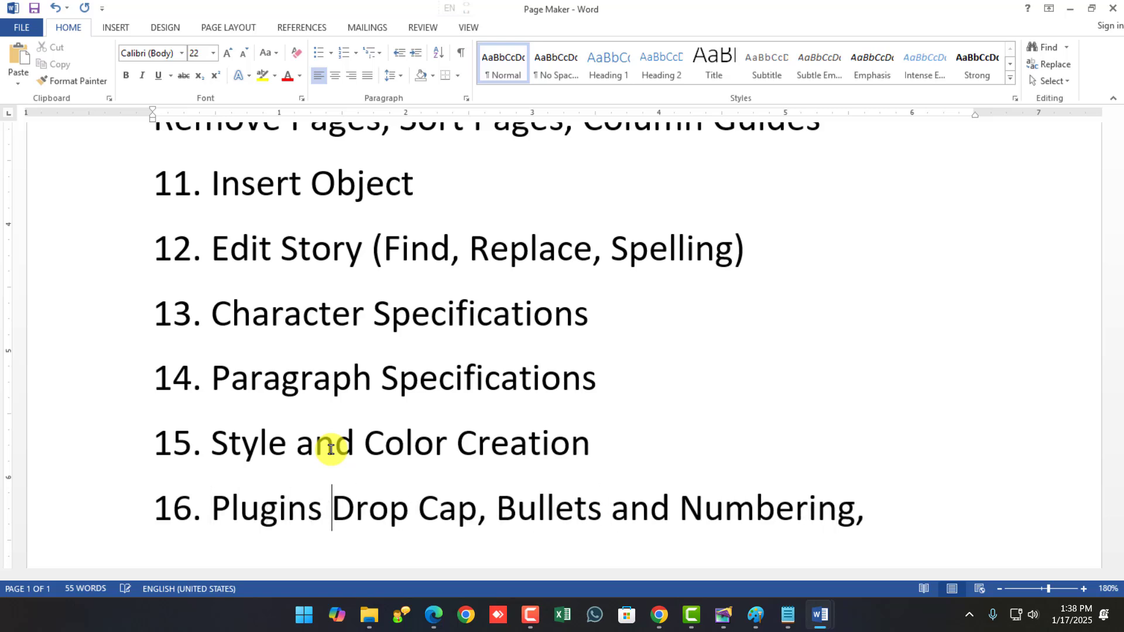
pyautogui.write(',')
pyautogui.press('BackSpace')
pyautogui.press('BackSpace')
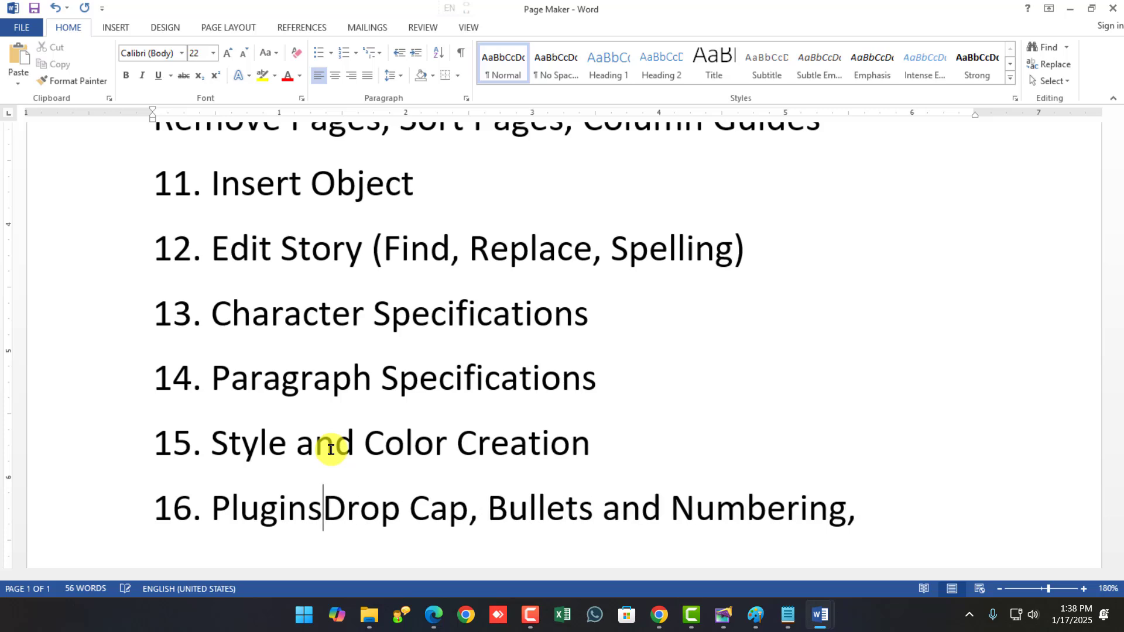
pyautogui.write('-')
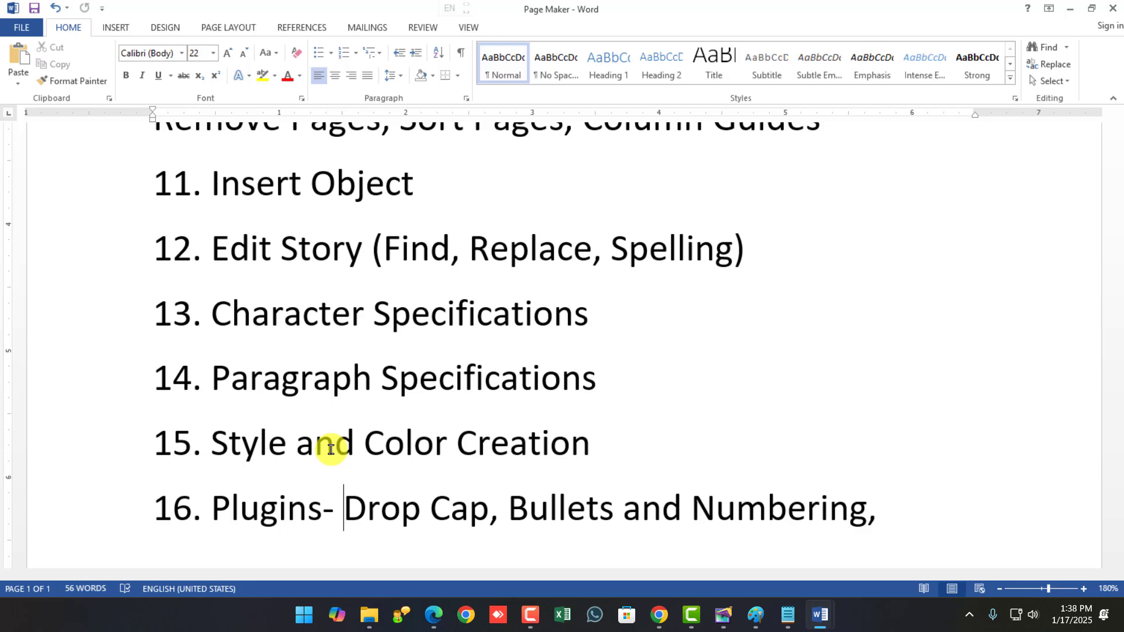
# Review the numbered PageMaker topics in the Word list up to item 16.
pyautogui.keyDown('ctrl'); pyautogui.scroll(-3, 331, 449); pyautogui.keyUp('ctrl')
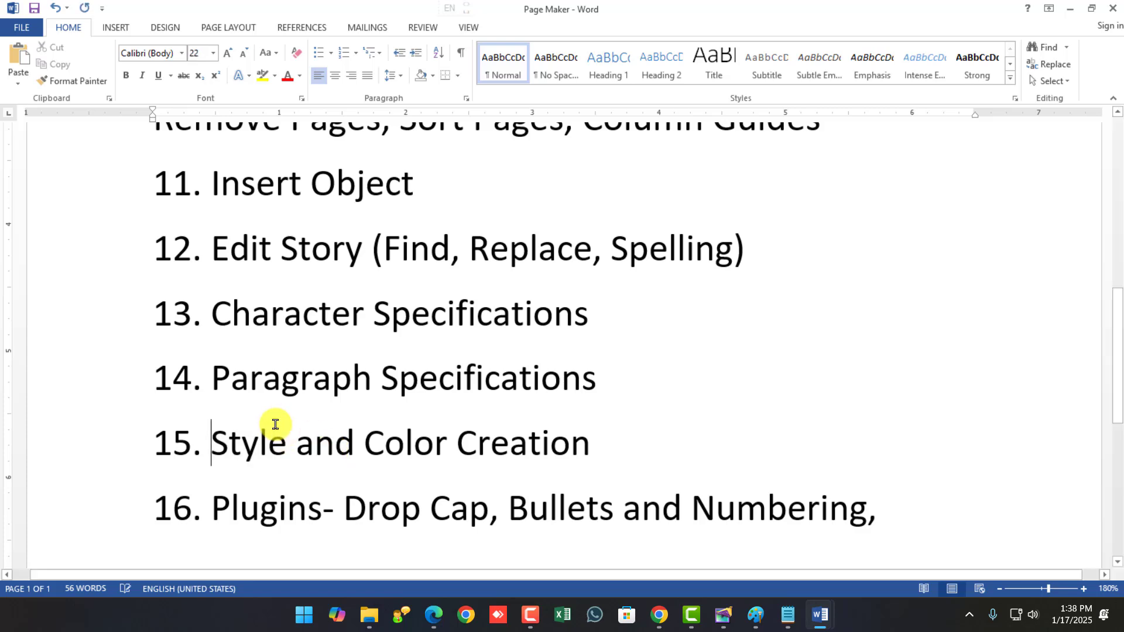
pyautogui.keyDown('ctrl'); pyautogui.scroll(-3, 297, 453); pyautogui.keyUp('ctrl')
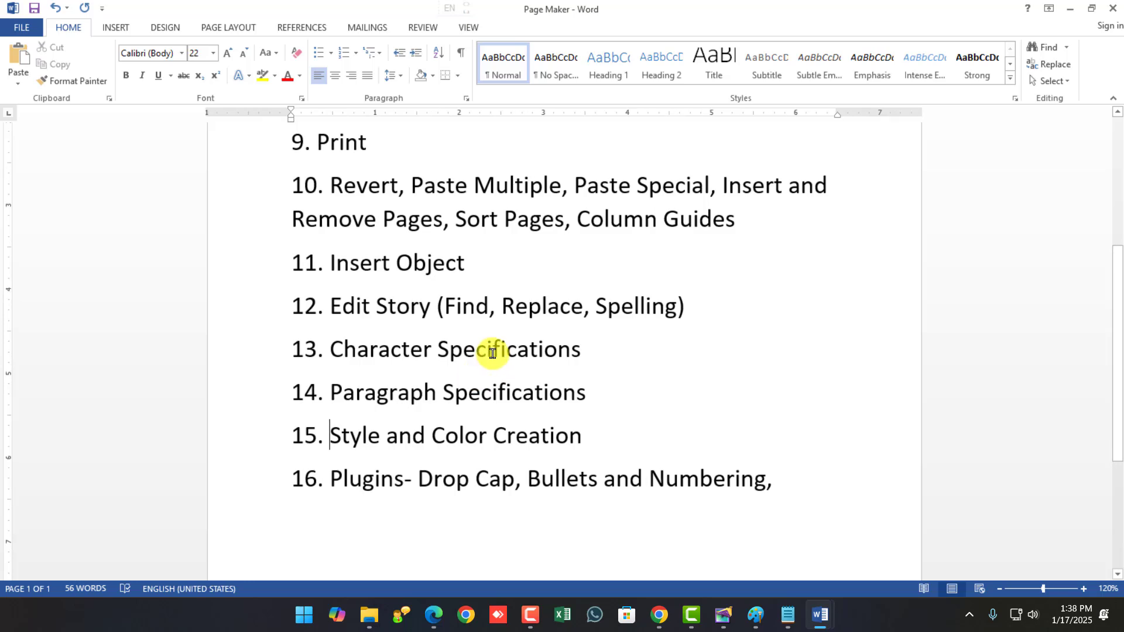
pyautogui.keyDown('ctrl'); pyautogui.scroll(1, 492, 353); pyautogui.keyUp('ctrl')
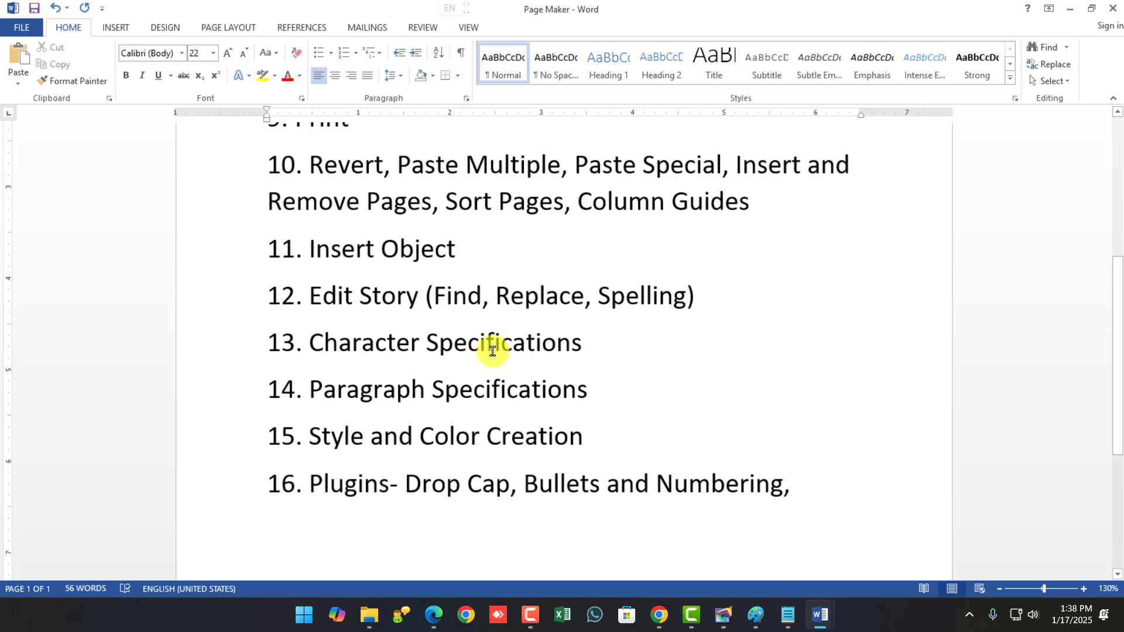
pyautogui.scroll(2, 491, 352)
pyautogui.scroll(-1, 484, 371)
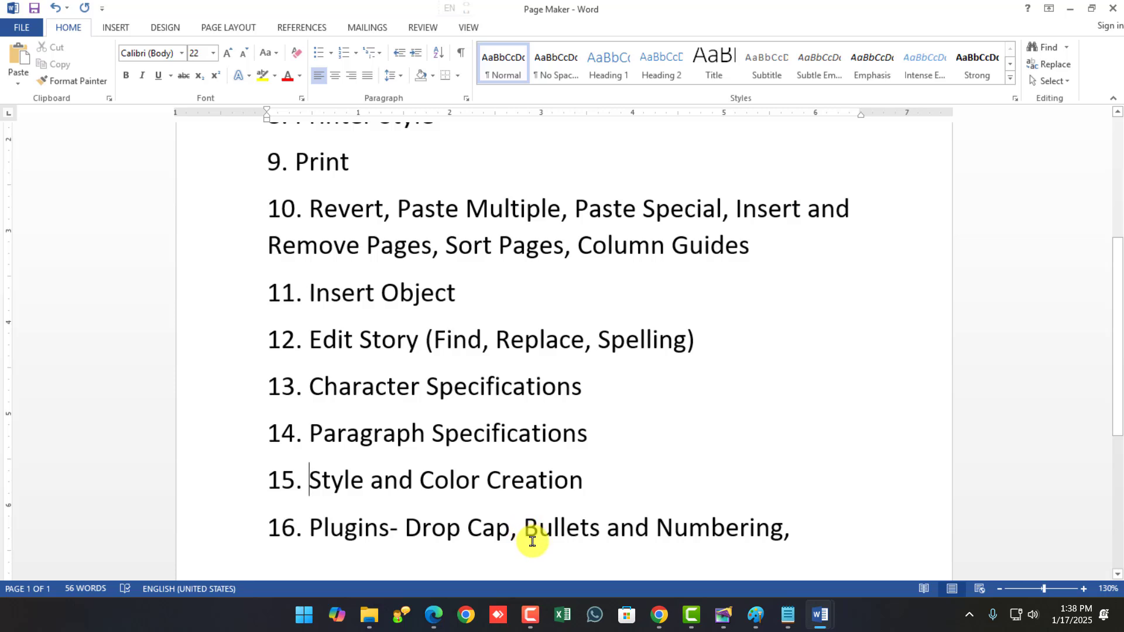
pyautogui.moveTo(405, 539); pyautogui.dragTo(697, 544)
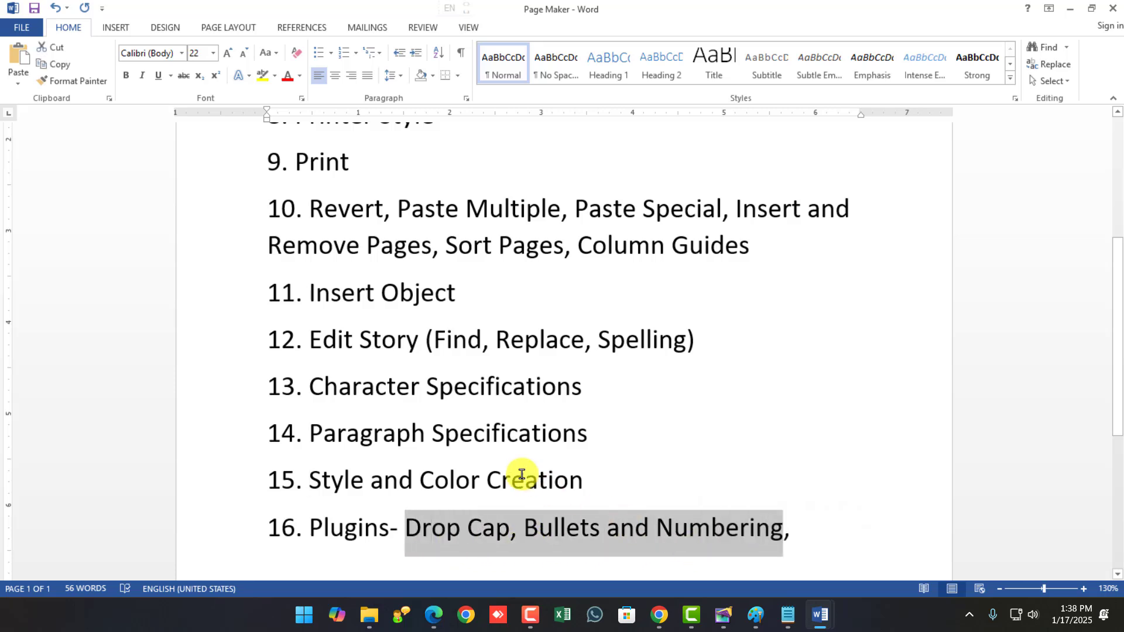
pyautogui.scroll(1, 494, 457)
pyautogui.scroll(2, 439, 432)
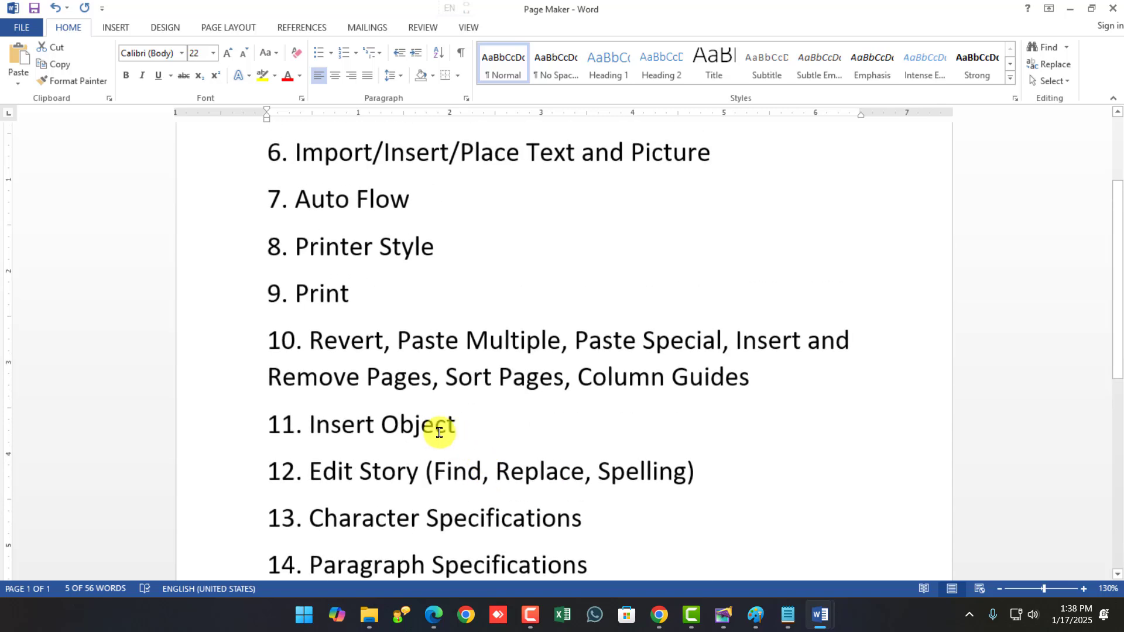
pyautogui.keyDown('ctrl'); pyautogui.scroll(-4, 372, 377); pyautogui.keyUp('ctrl')
pyautogui.keyDown('ctrl'); pyautogui.scroll(1, 493, 395); pyautogui.keyUp('ctrl')
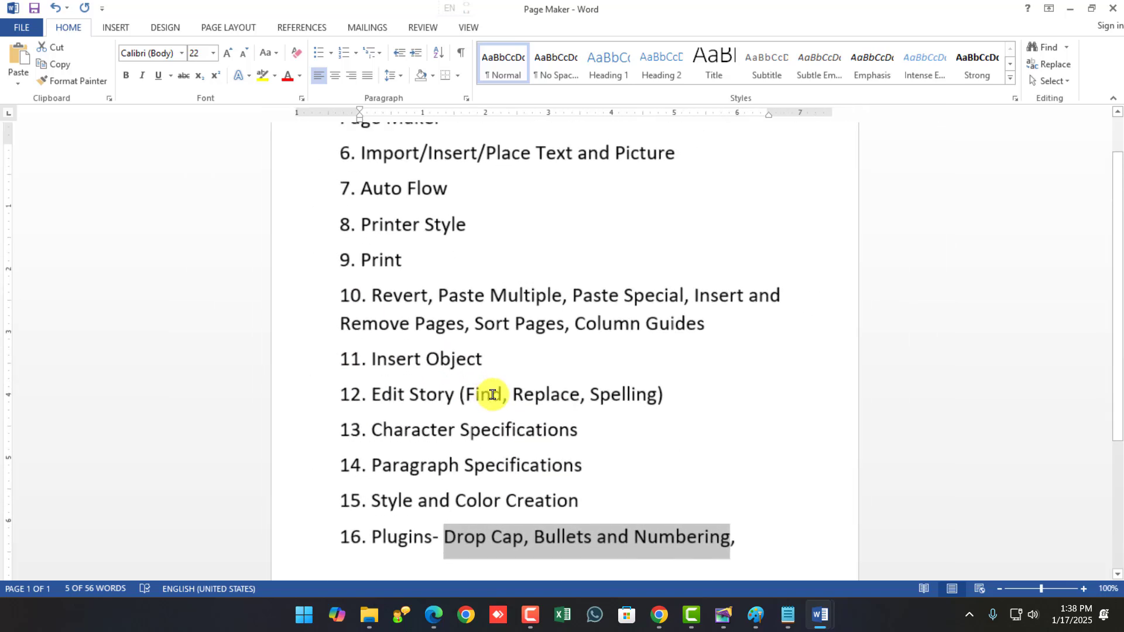
pyautogui.click(511, 430)
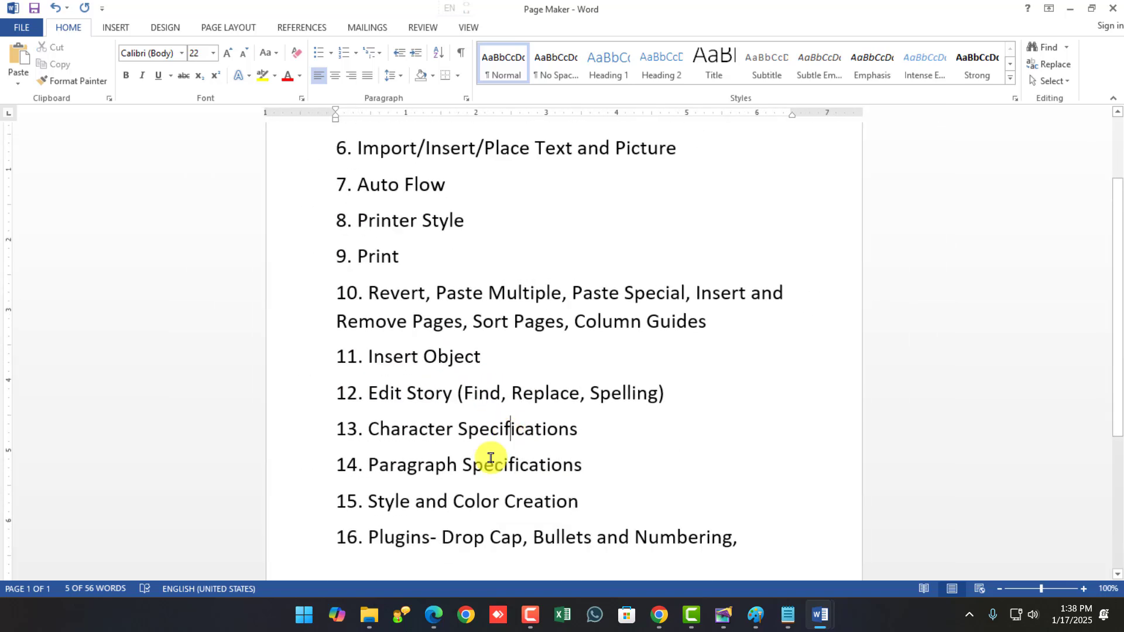
# Switch to Chrome and open the playlists of the Sarkar Study Waves Education YouTube channel.
pyautogui.click(658, 616)
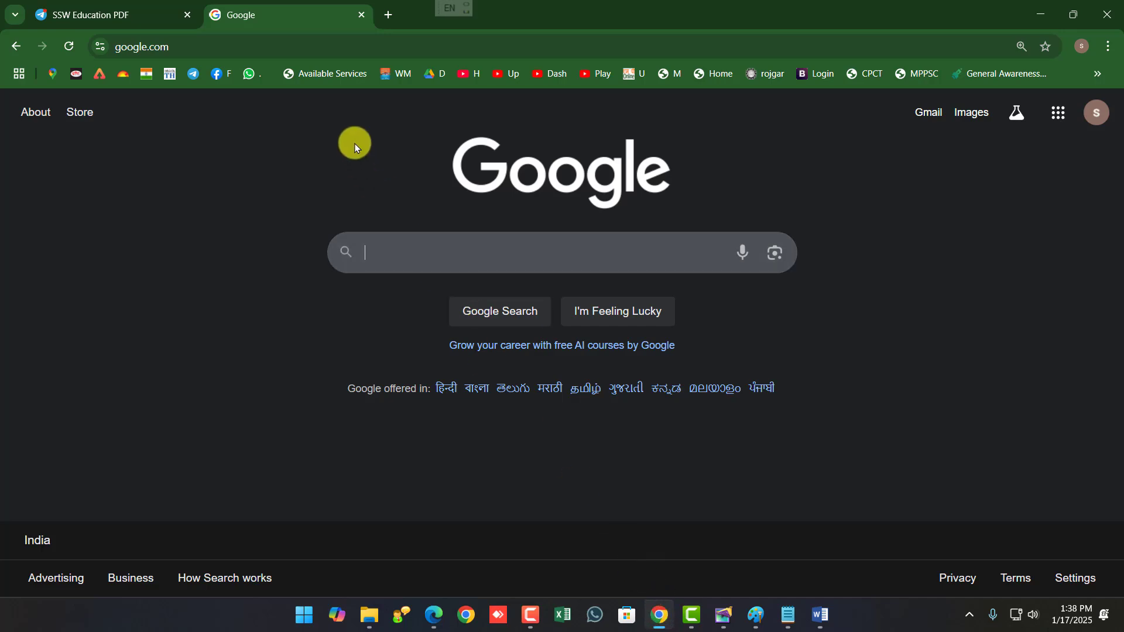
pyautogui.click(161, 11)
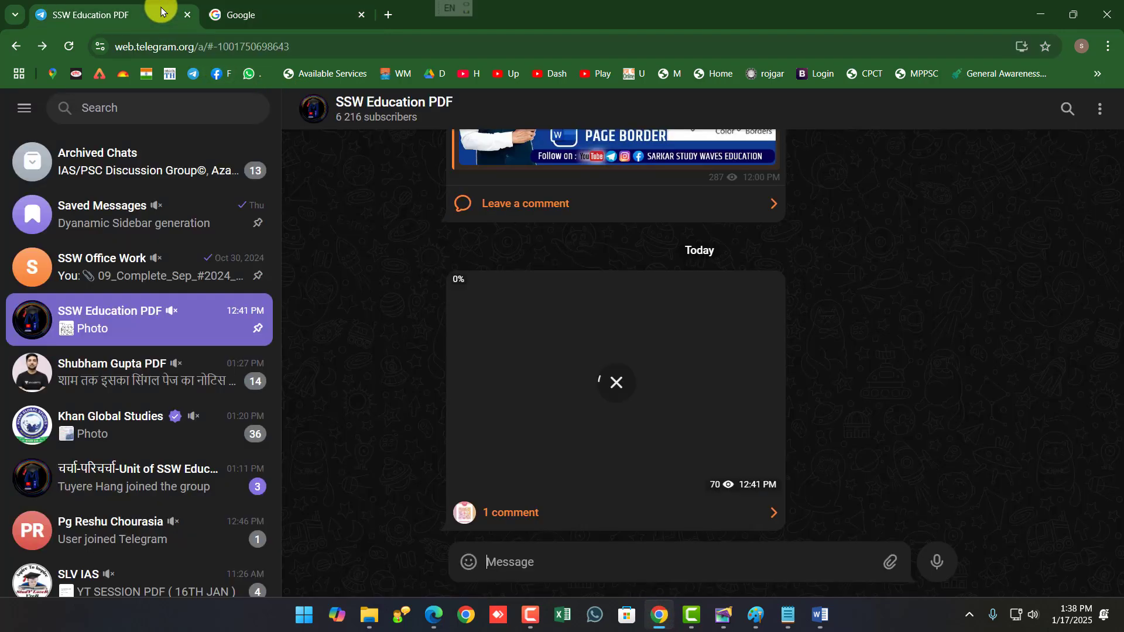
pyautogui.click(241, 20)
pyautogui.click(458, 73)
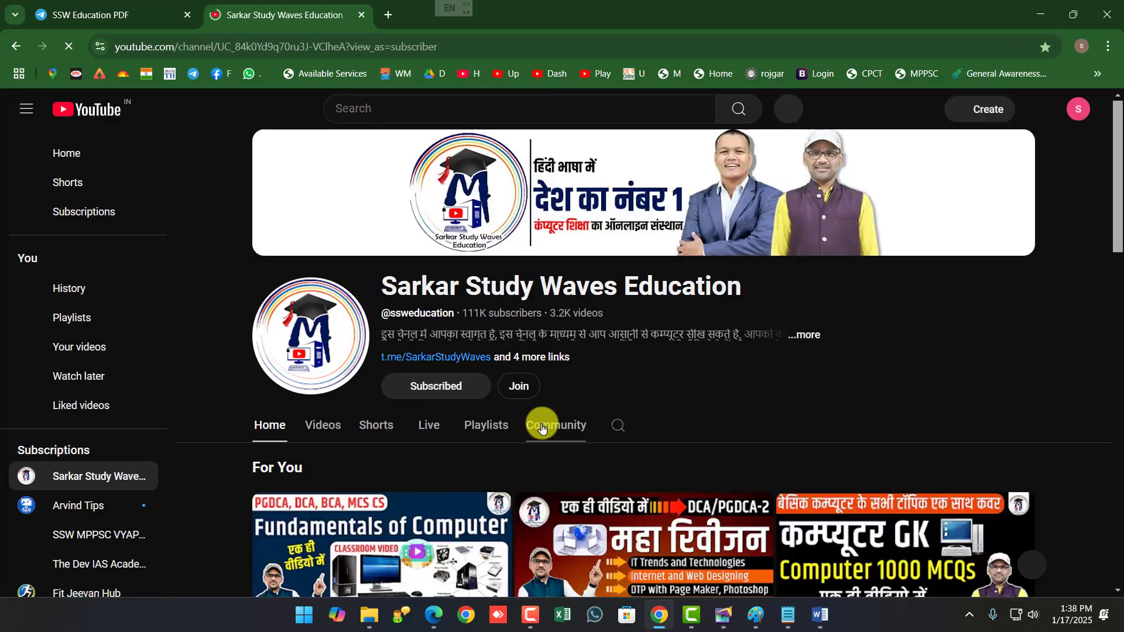
pyautogui.click(490, 422)
pyautogui.scroll(-3, 505, 417)
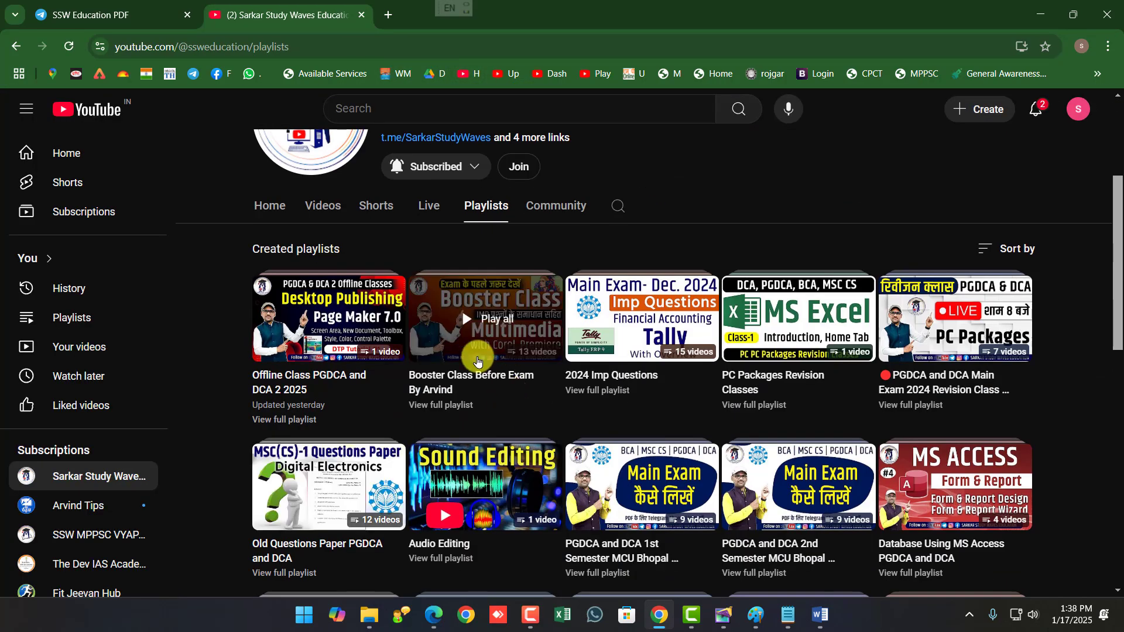
# Open the "Booster Class Before Exam" playlist and look through its videos for the Page Maker and Photoshop class.
pyautogui.click(499, 320)
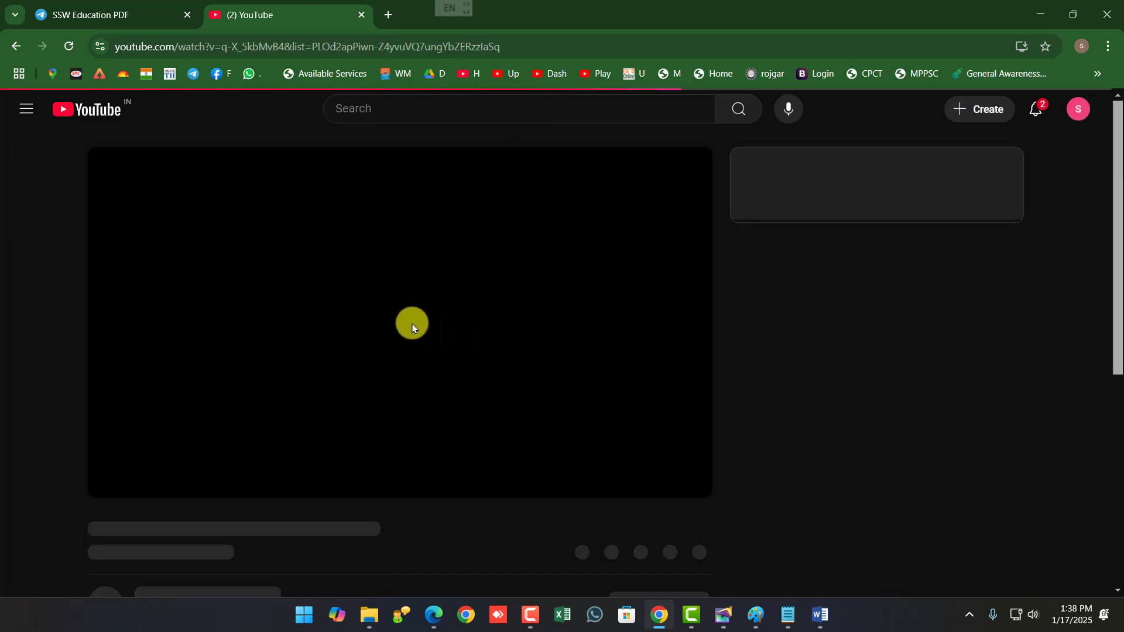
pyautogui.scroll(-4, 842, 428)
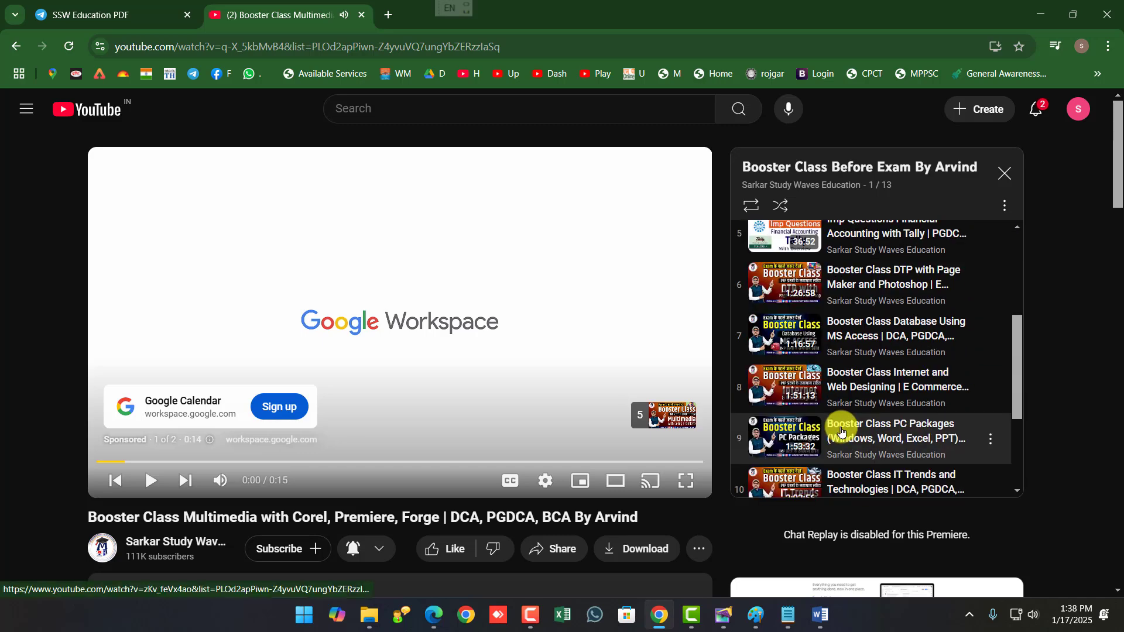
pyautogui.scroll(1, 839, 386)
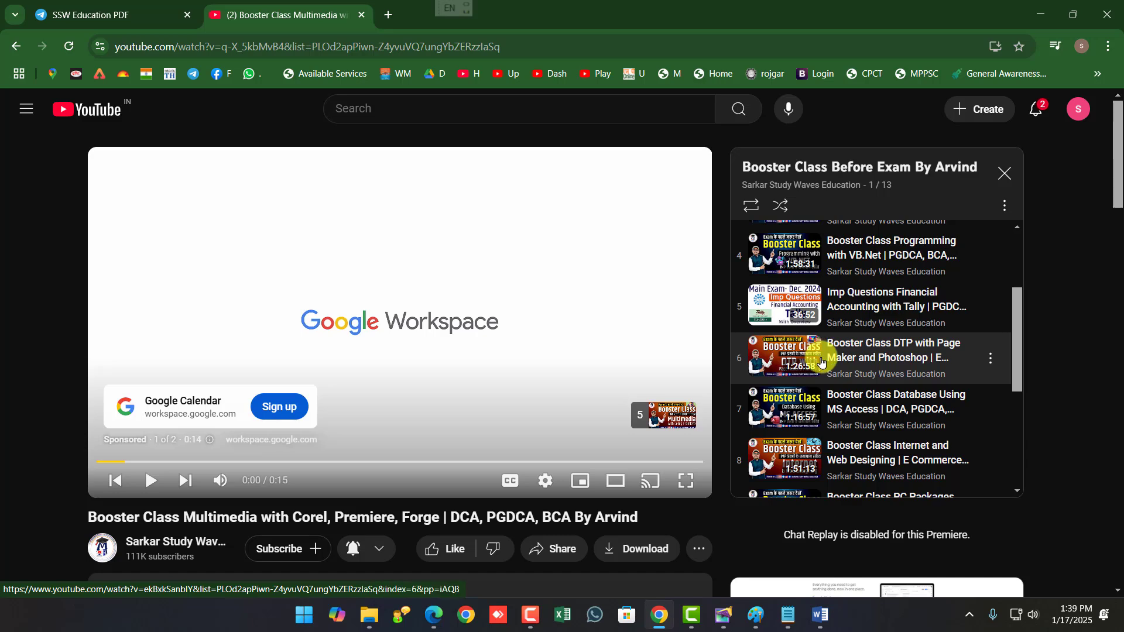
# Return to the channel's playlists, close the mini player, and look over the created playlists.
pyautogui.click(16, 46)
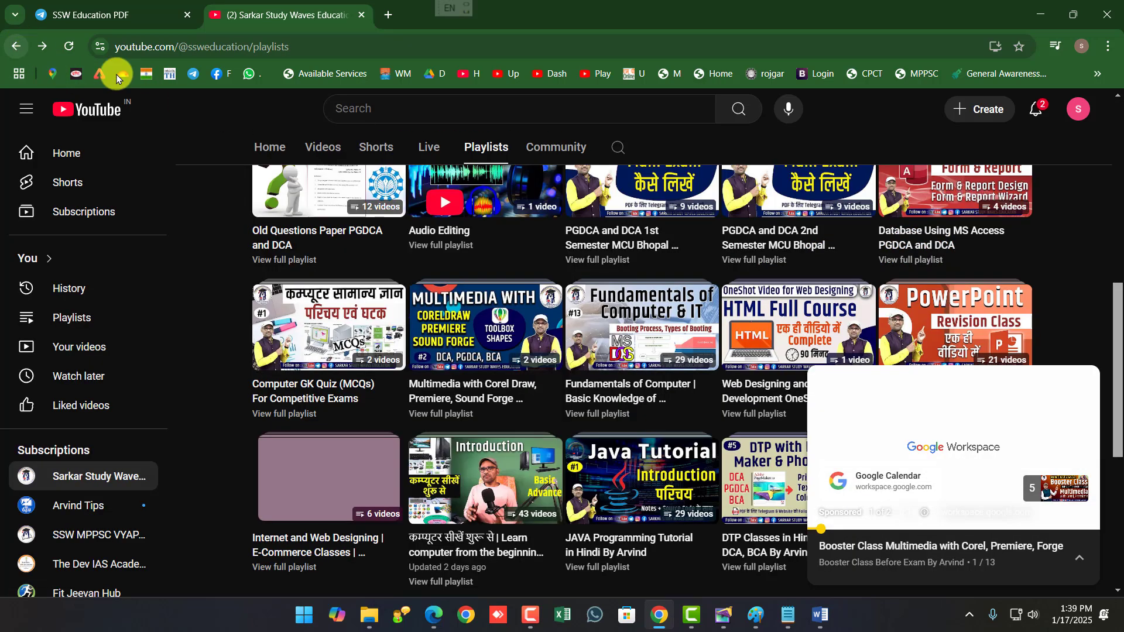
pyautogui.click(1084, 378)
pyautogui.scroll(2, 761, 410)
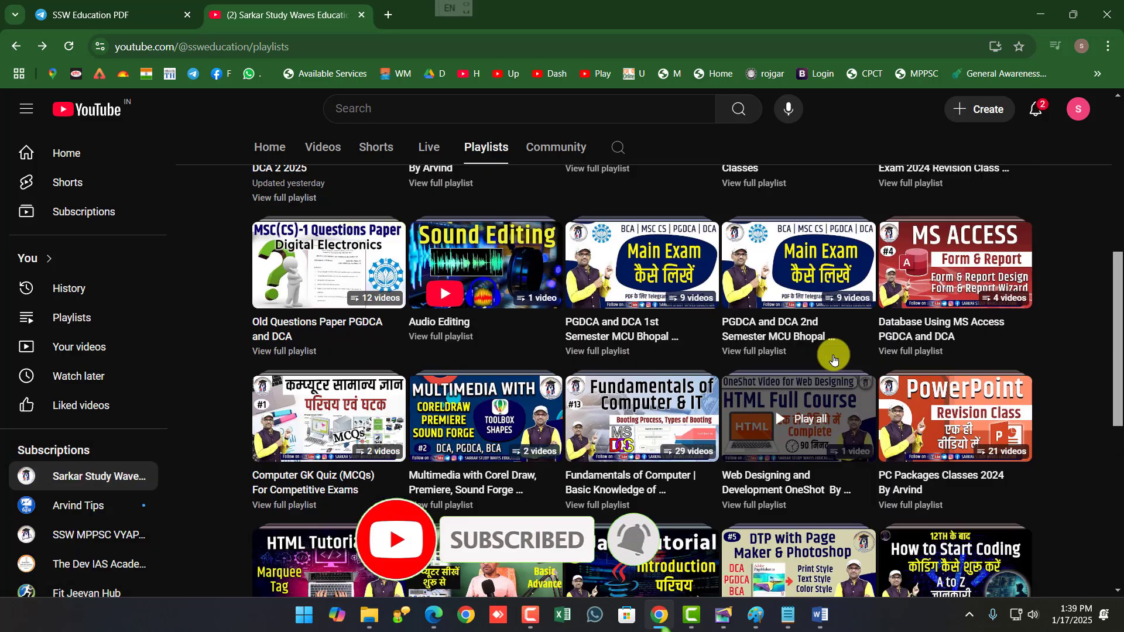
pyautogui.scroll(2, 887, 351)
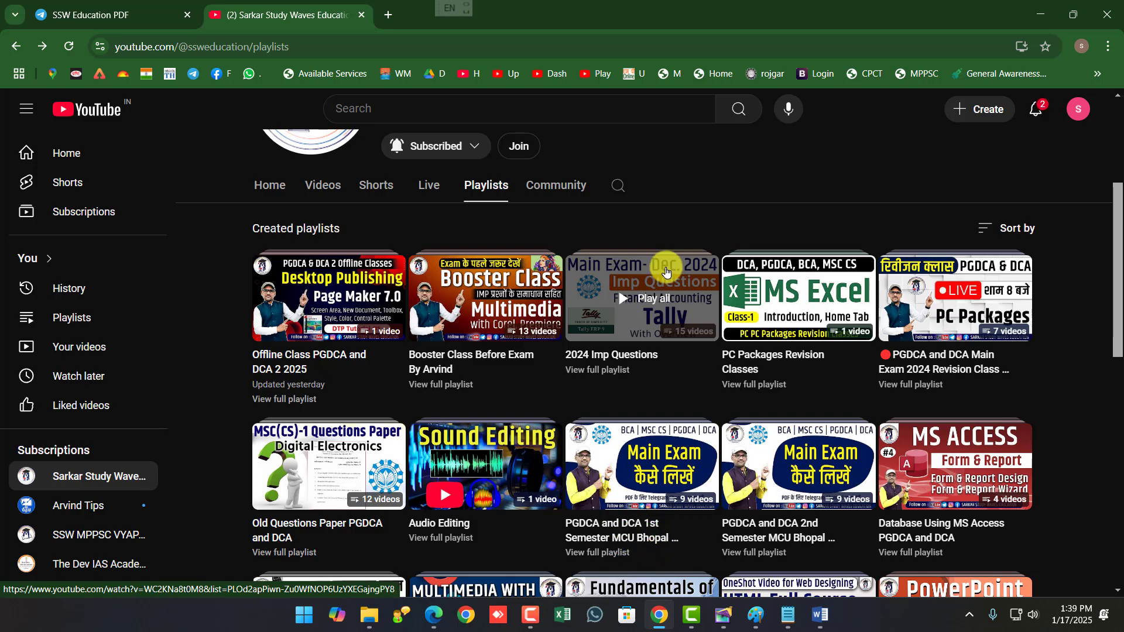
pyautogui.scroll(4, 614, 345)
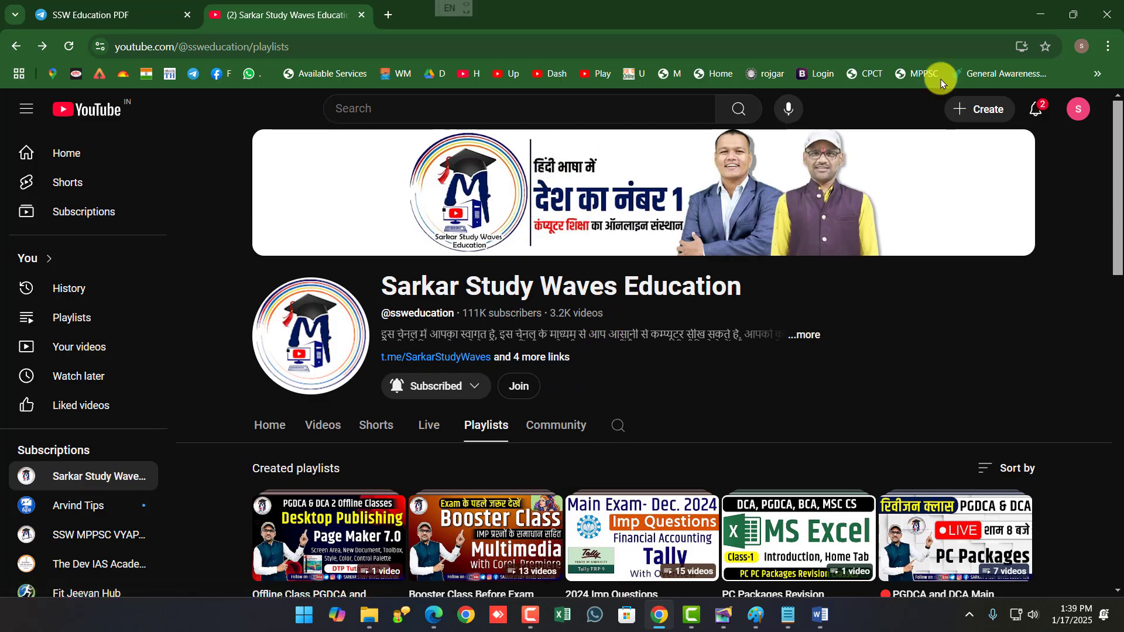